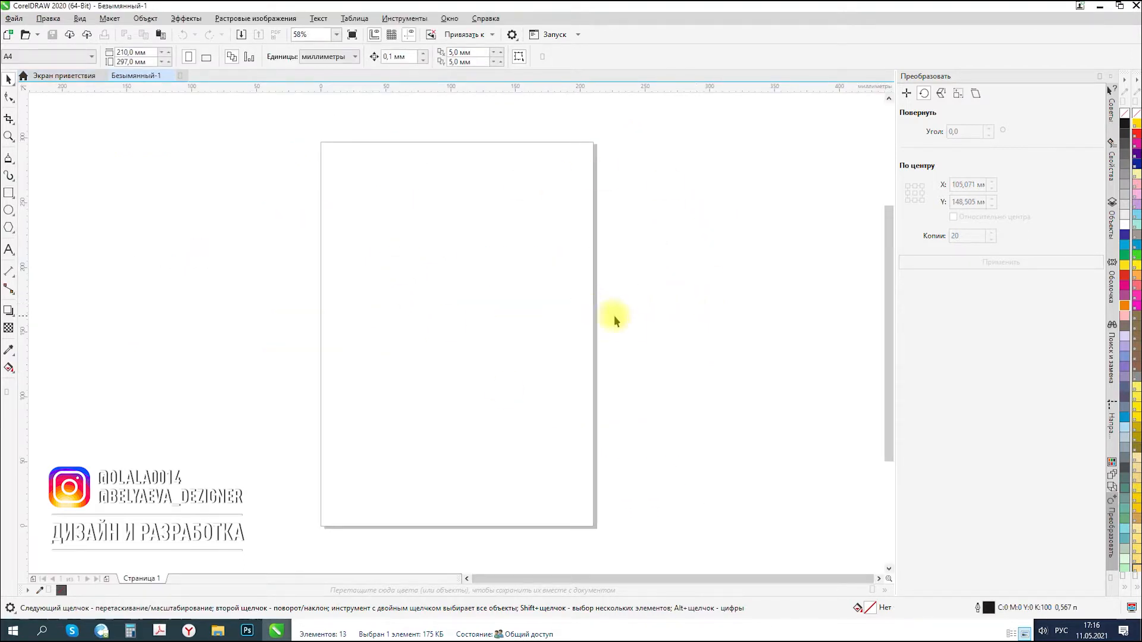
- Draw four circles: about 84 mm near the page top, about 51 and 53 mm on the left side, and about 84 mm at centre-right
click(9, 213)
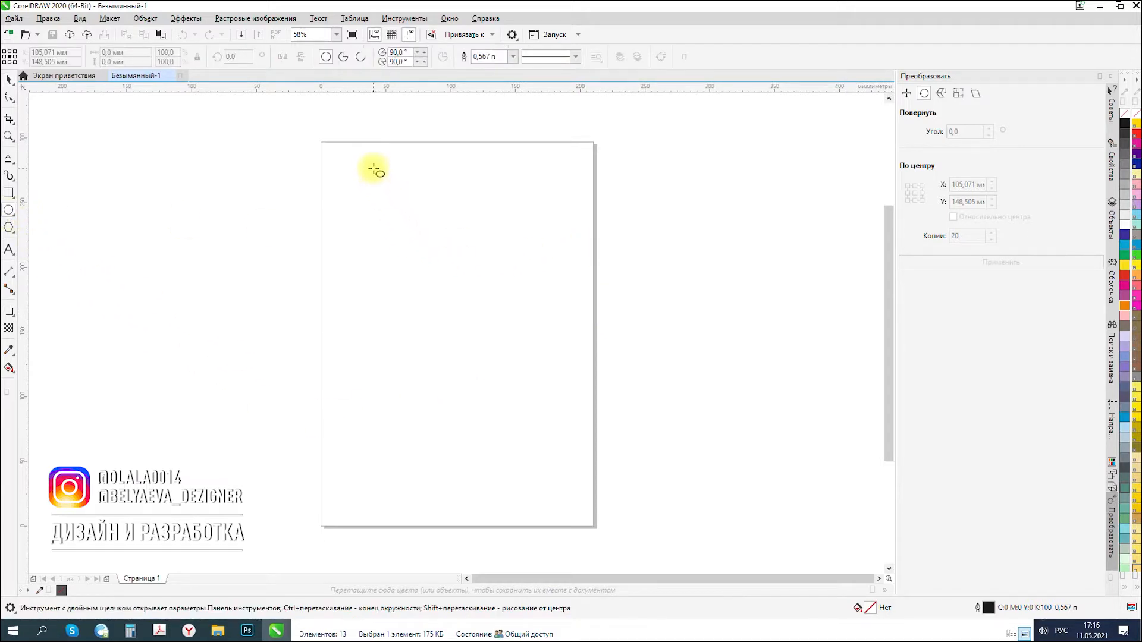
drag(377, 161, 488, 262)
drag(353, 244, 422, 310)
key(Escape)
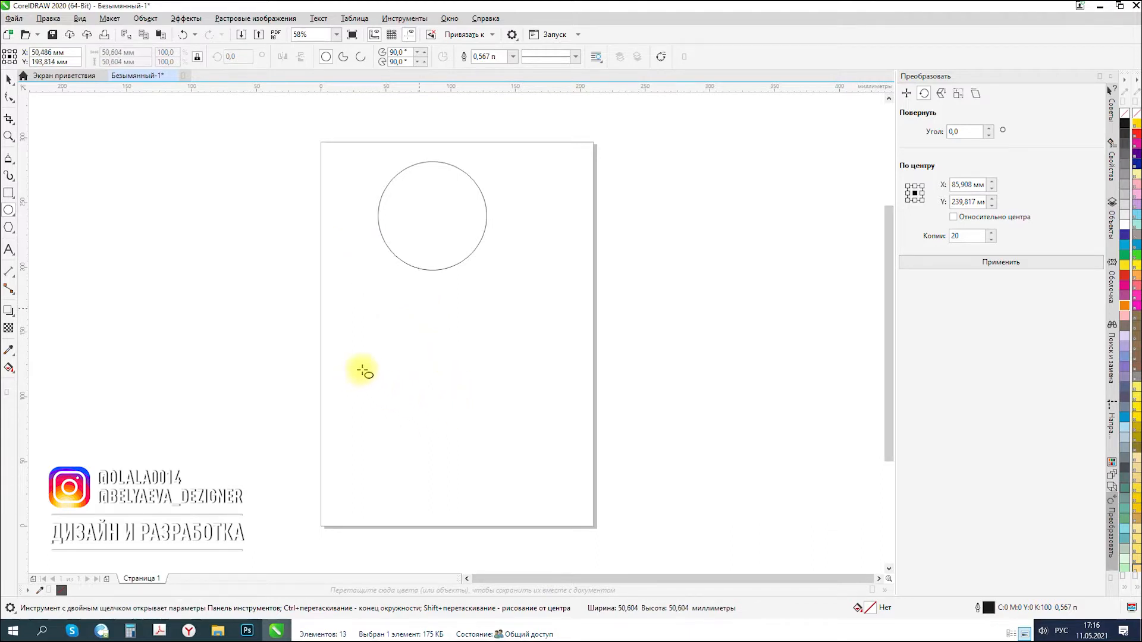
drag(364, 394, 437, 461)
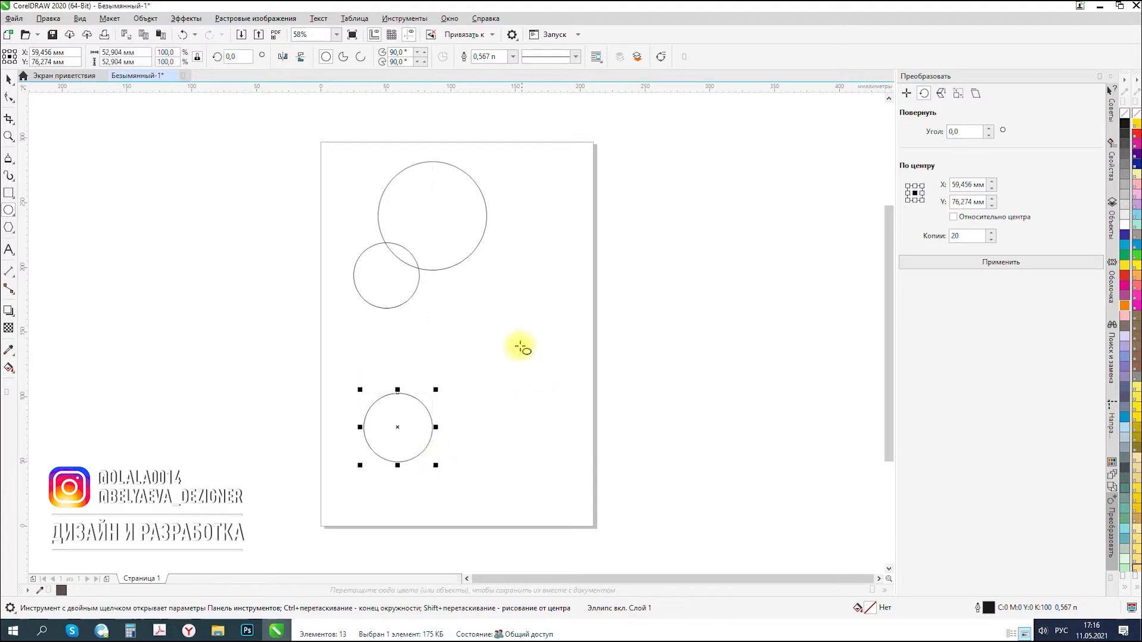
drag(496, 308, 508, 337)
- Shift the upper-left small circle slightly left and up, and the centre-right large circle about 12 mm right
click(8, 80)
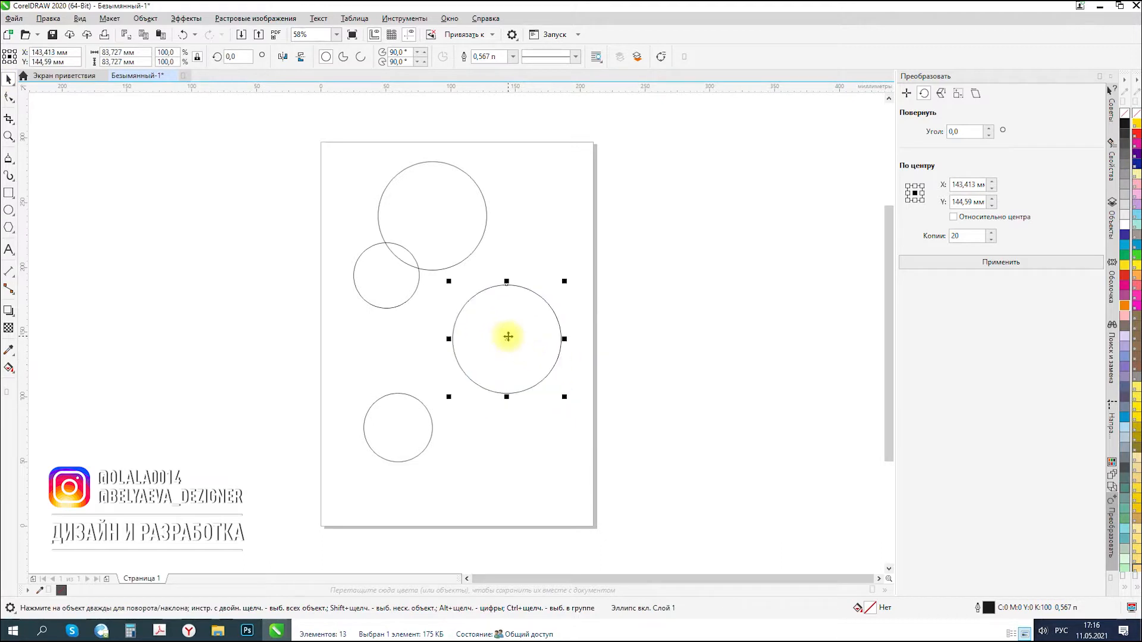
click(382, 288)
drag(382, 287, 374, 282)
click(496, 342)
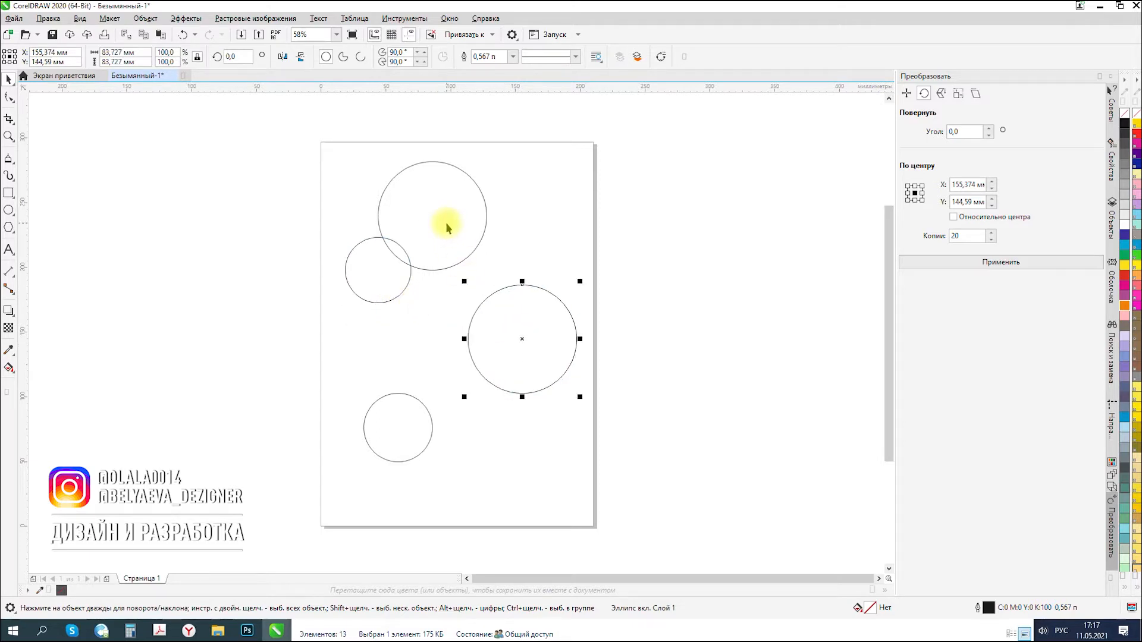
- Copy the large centre-right circle to the page's upper right, scaled to about 73 mm and overlapping the page's top edge
click(543, 334)
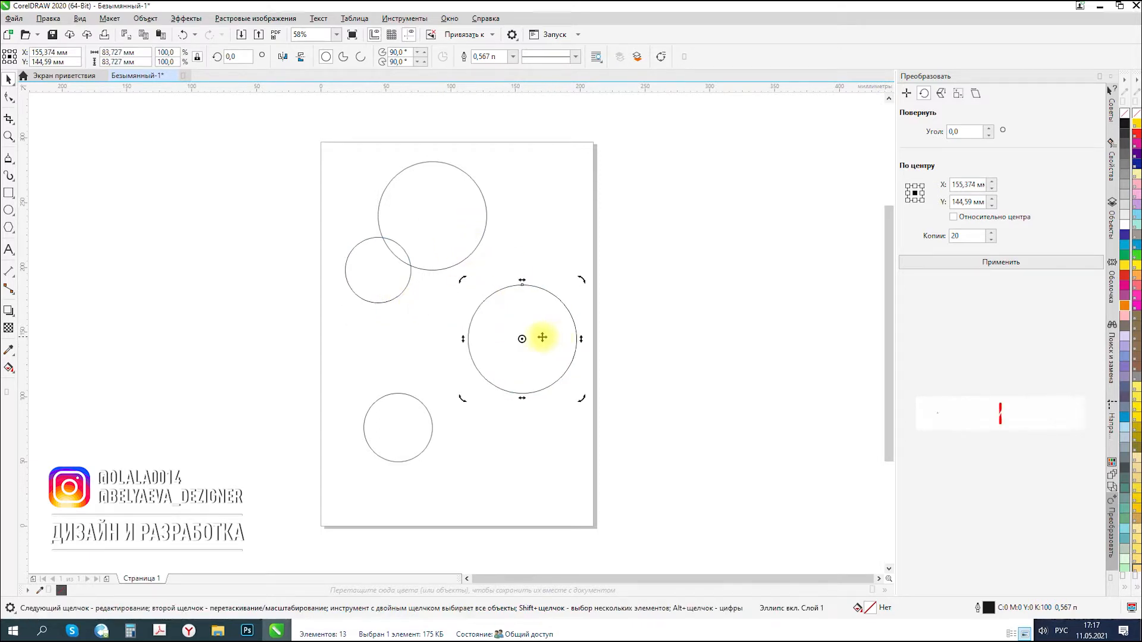
drag(542, 333, 520, 150)
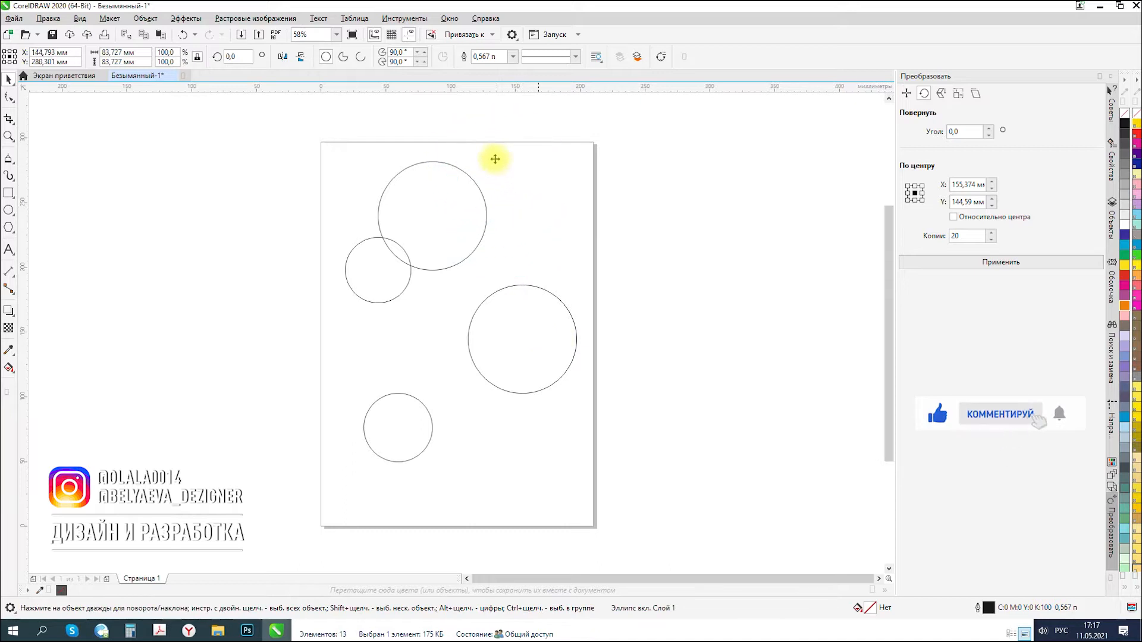
drag(450, 105, 465, 119)
drag(523, 176, 520, 196)
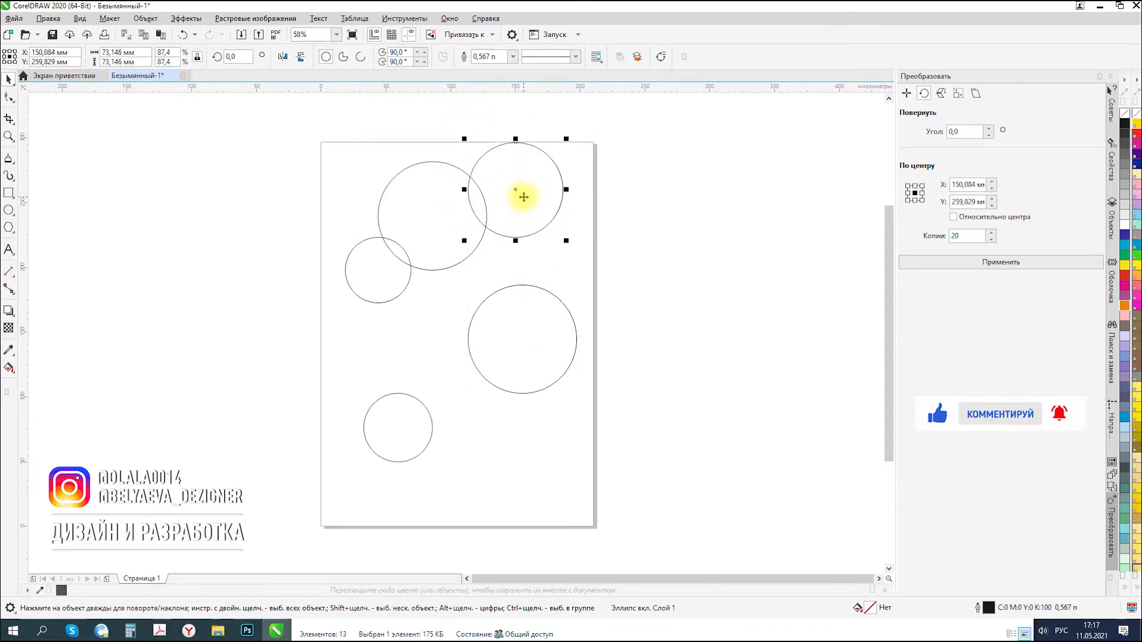
drag(524, 195, 523, 180)
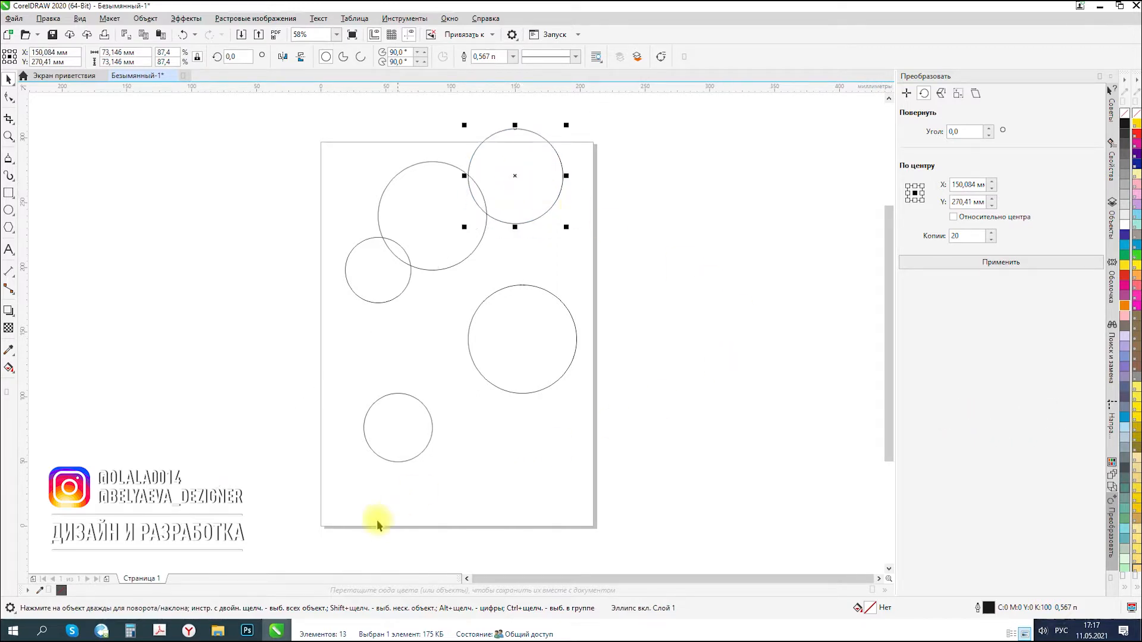
click(17, 625)
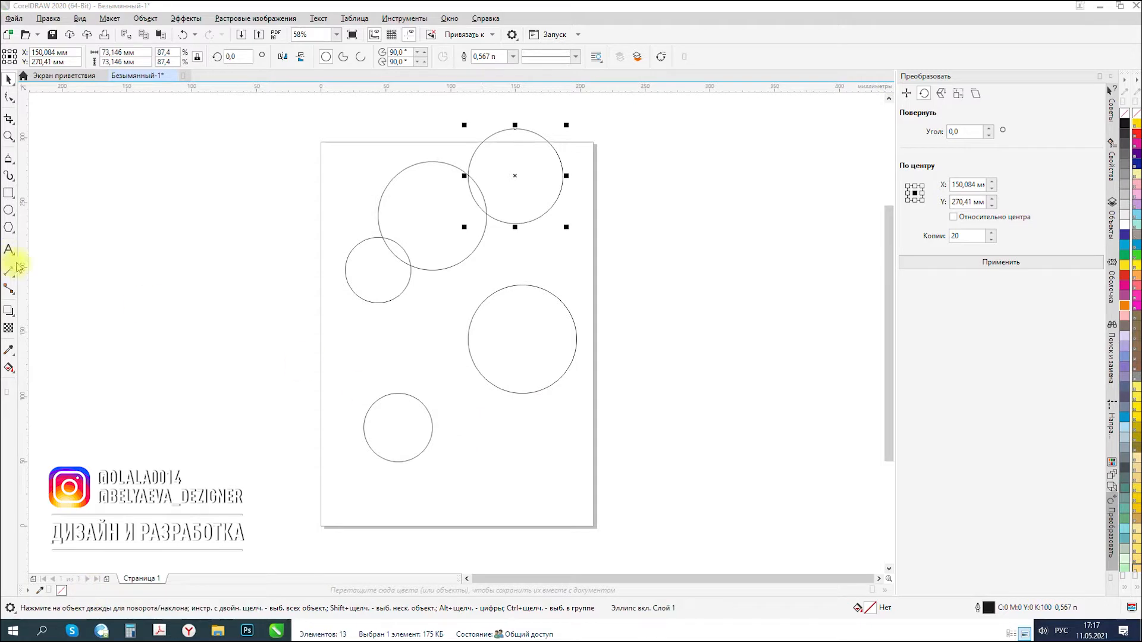
- Draw a circle about 48 mm wide overlapping the centre-right circle's lower right, and move that large circle about 11 mm left
click(9, 211)
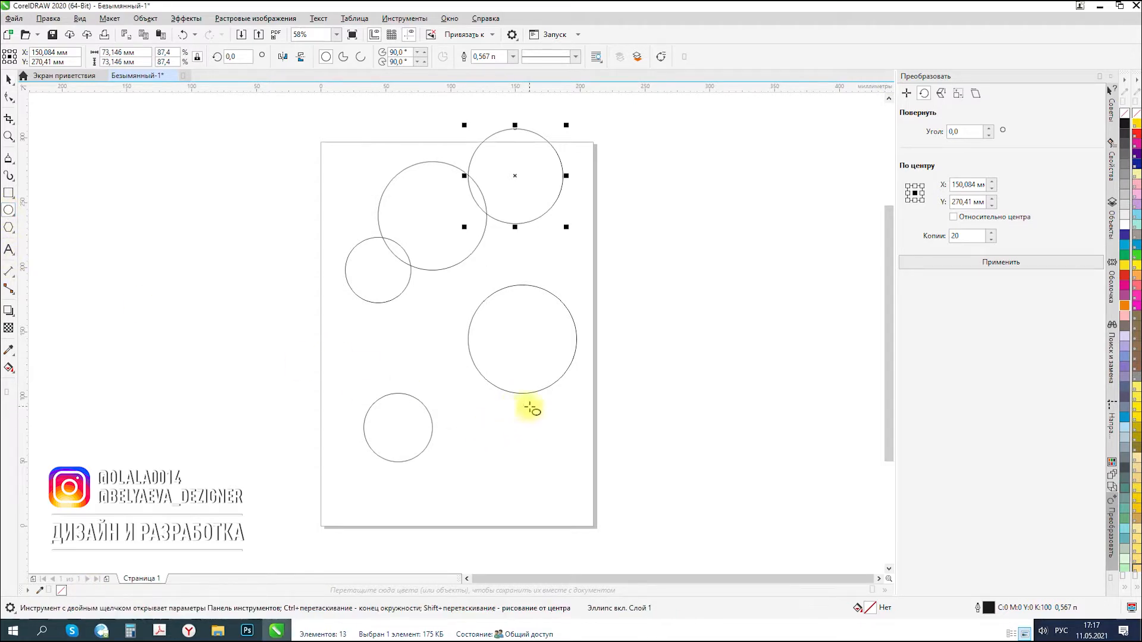
drag(536, 366, 586, 430)
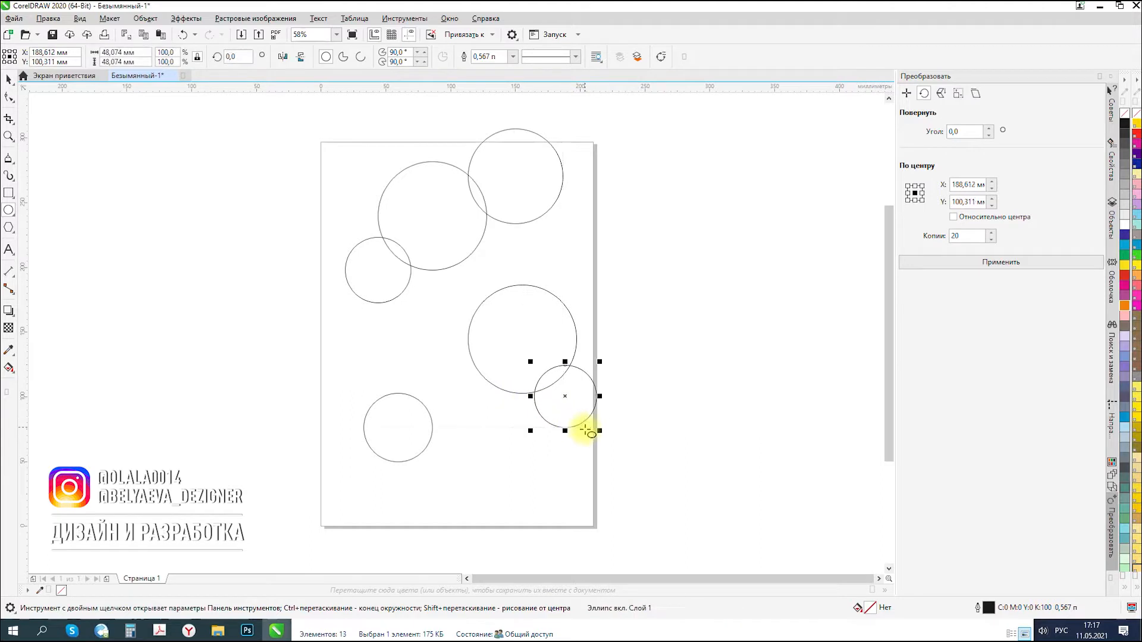
key(space)
mouse_move(517, 339)
mouse_down()
mouse_move(502, 319)
mouse_move(504, 340)
mouse_up()
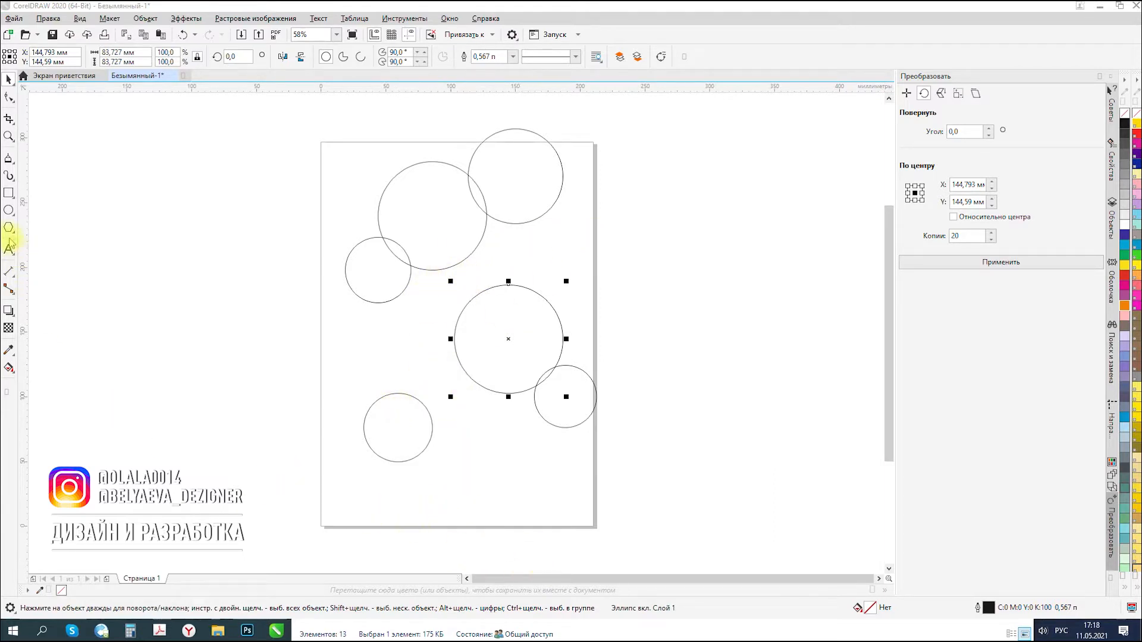
- Draw vertical stem lines to the page's bottom edge from the large top circle, the upper-right circle and the small lower-right circle
click(10, 158)
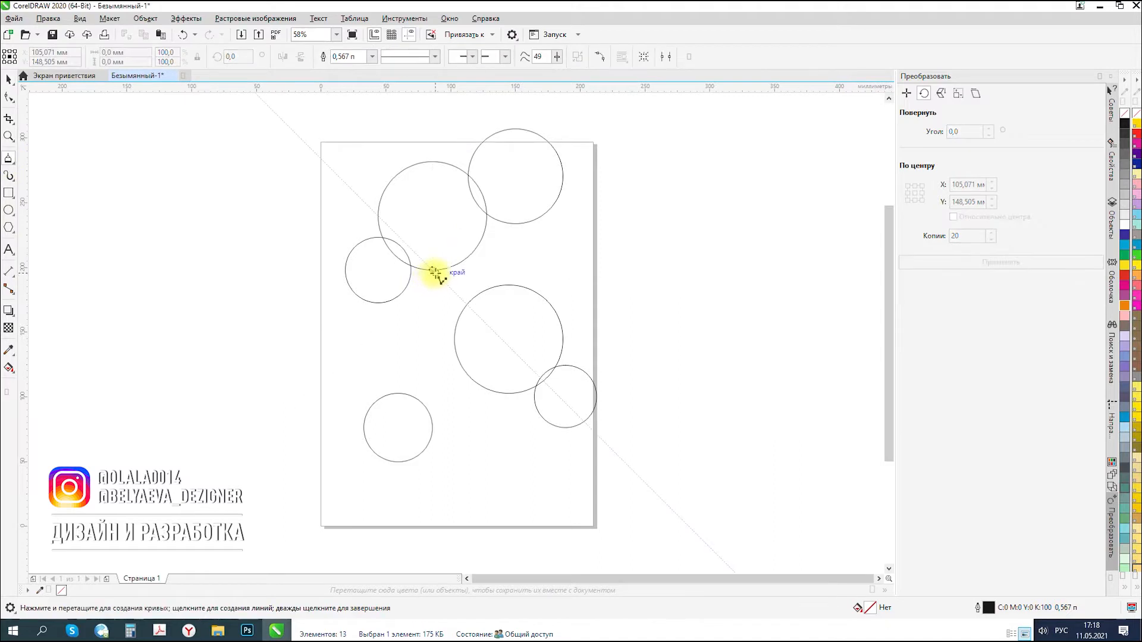
click(433, 270)
click(434, 527)
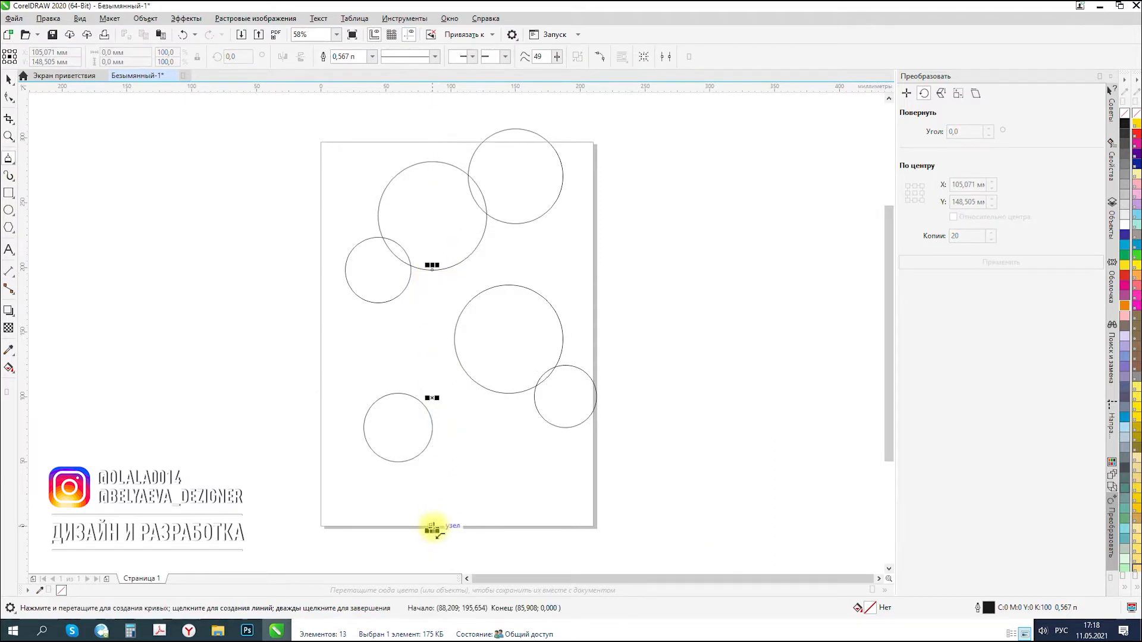
click(522, 225)
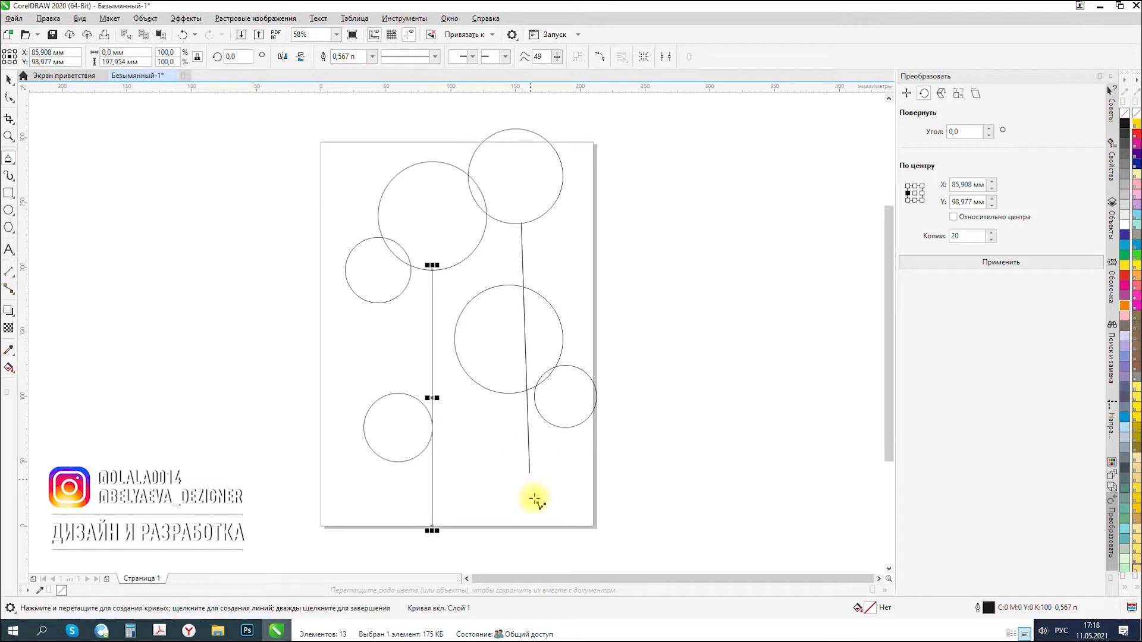
click(520, 526)
click(565, 427)
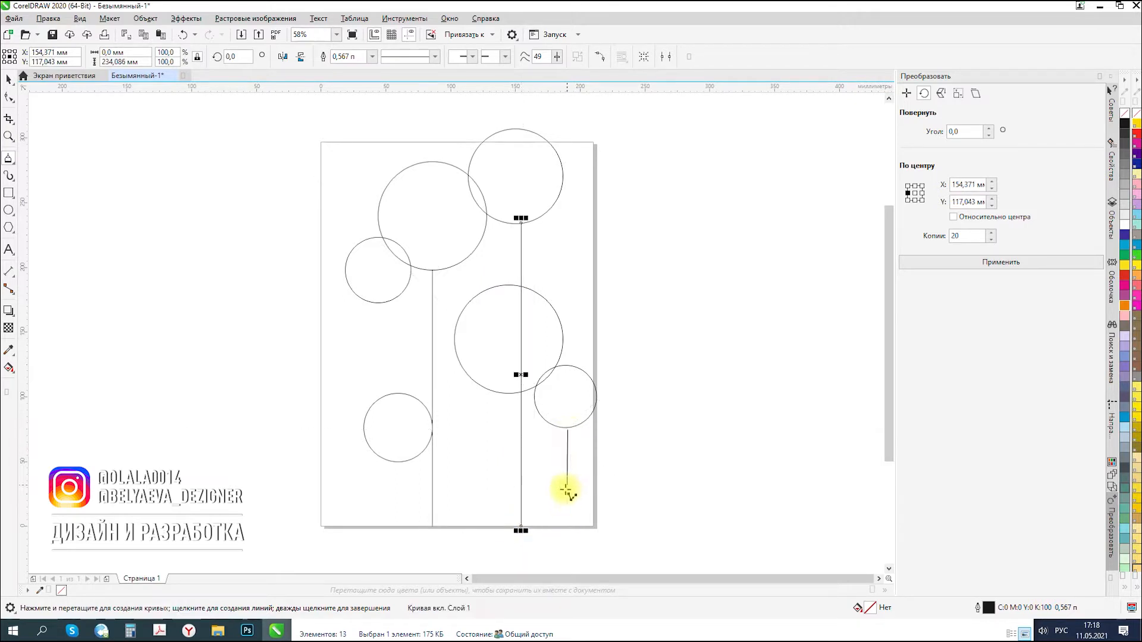
click(565, 526)
- Draw vertical stem lines to the page's bottom edge from the large centre-right circle, the lower-left circle and the small upper-left circle
click(500, 394)
click(500, 526)
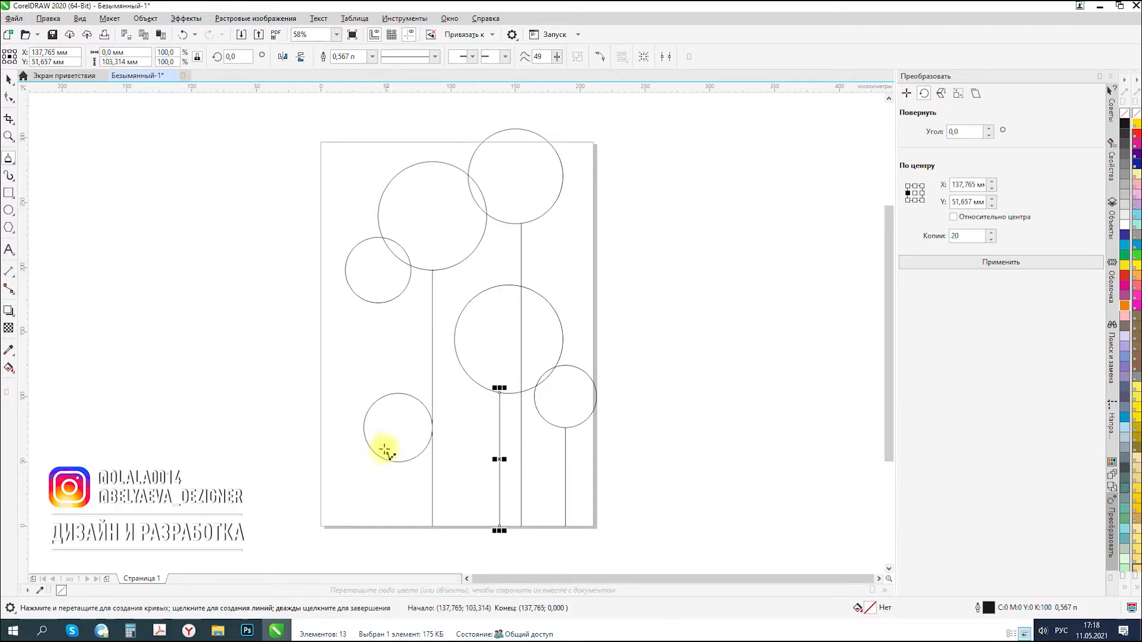
click(398, 462)
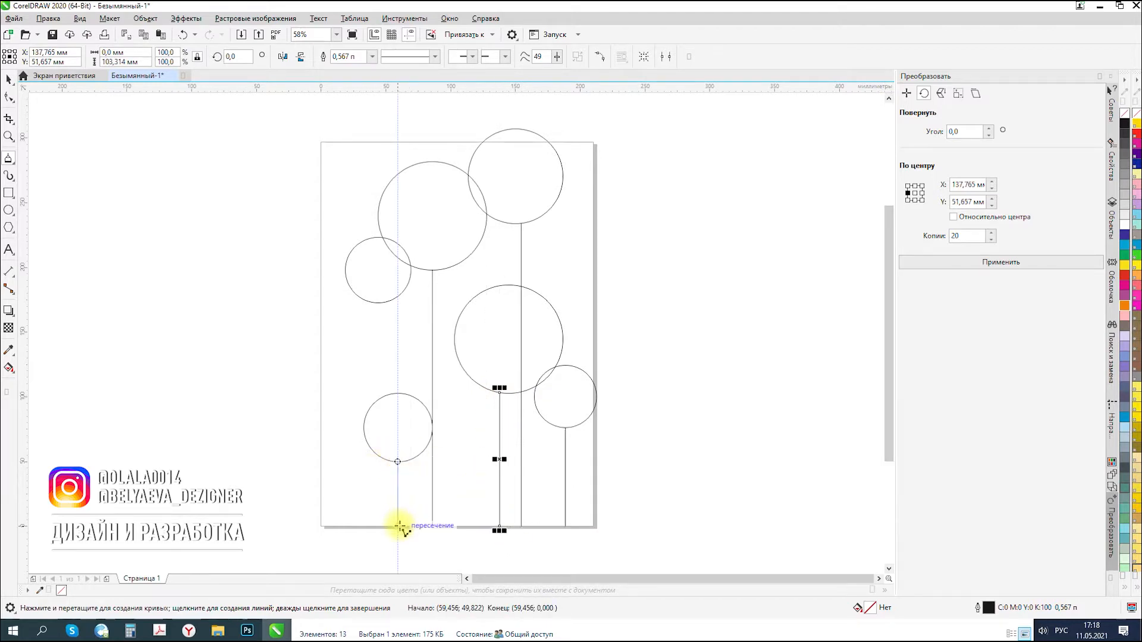
click(399, 525)
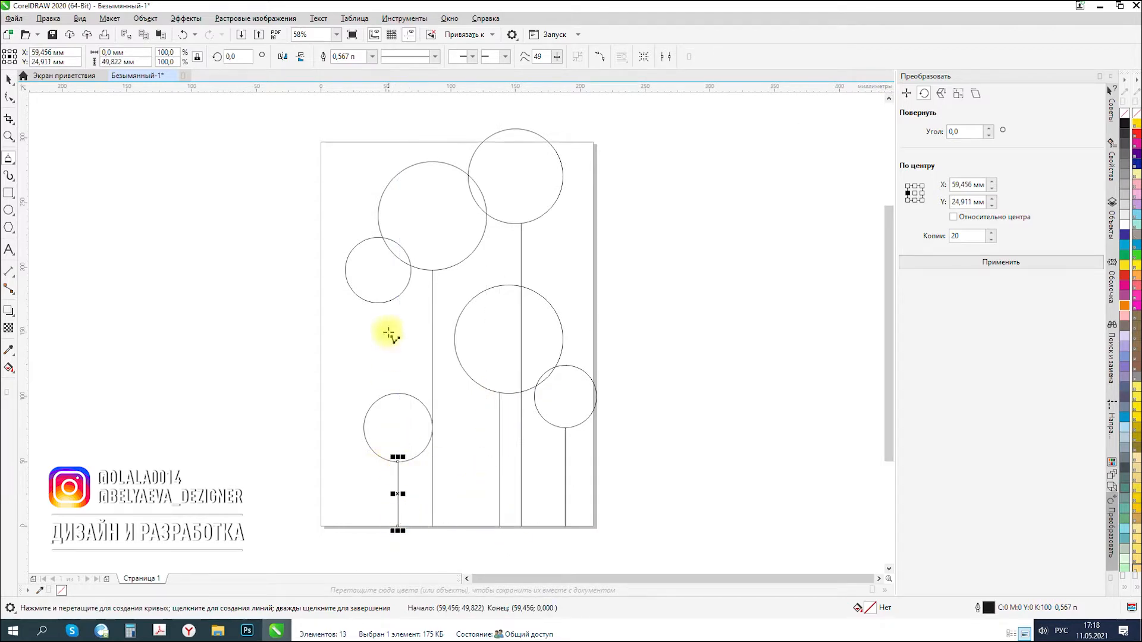
click(379, 303)
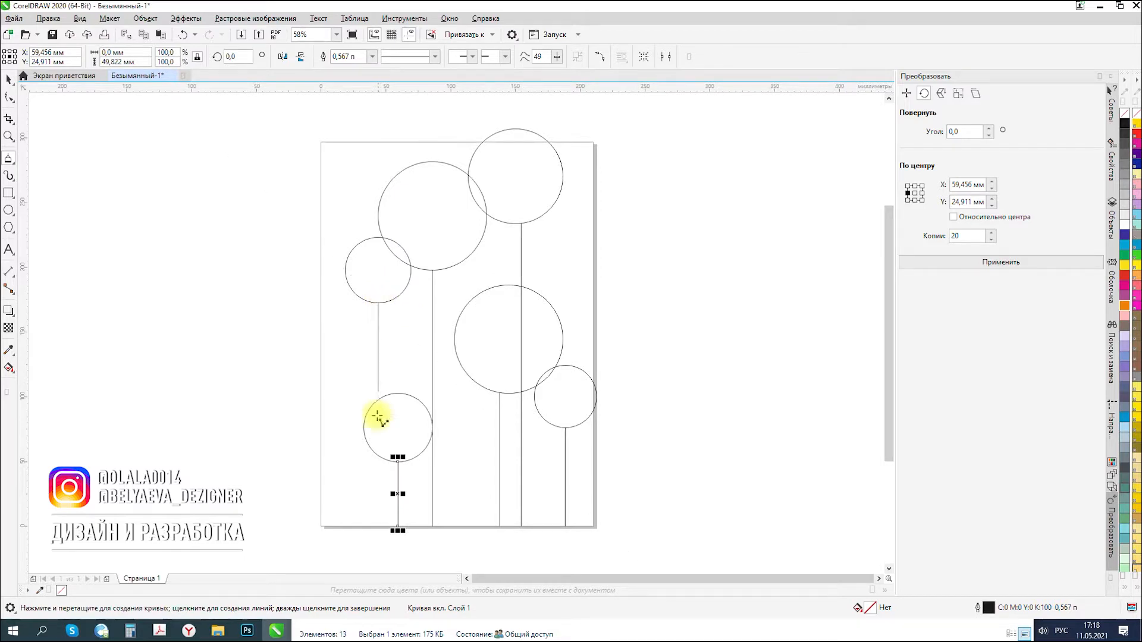
click(379, 526)
- Draw two slightly slanted full-height lines, one near the page's left edge and one near its right edge
click(350, 143)
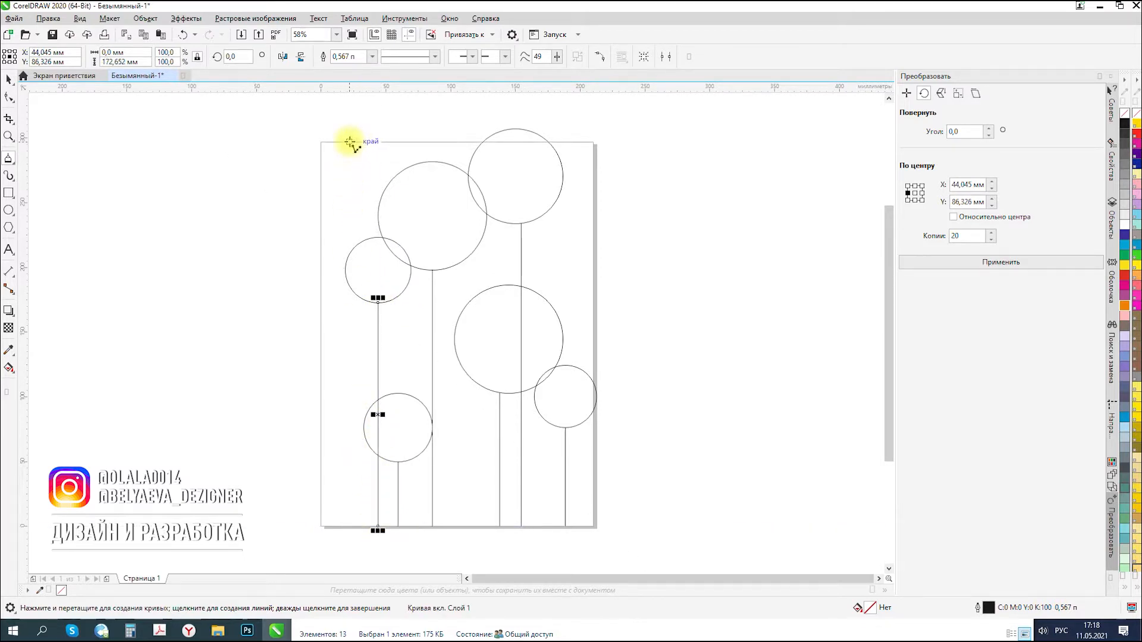
click(342, 526)
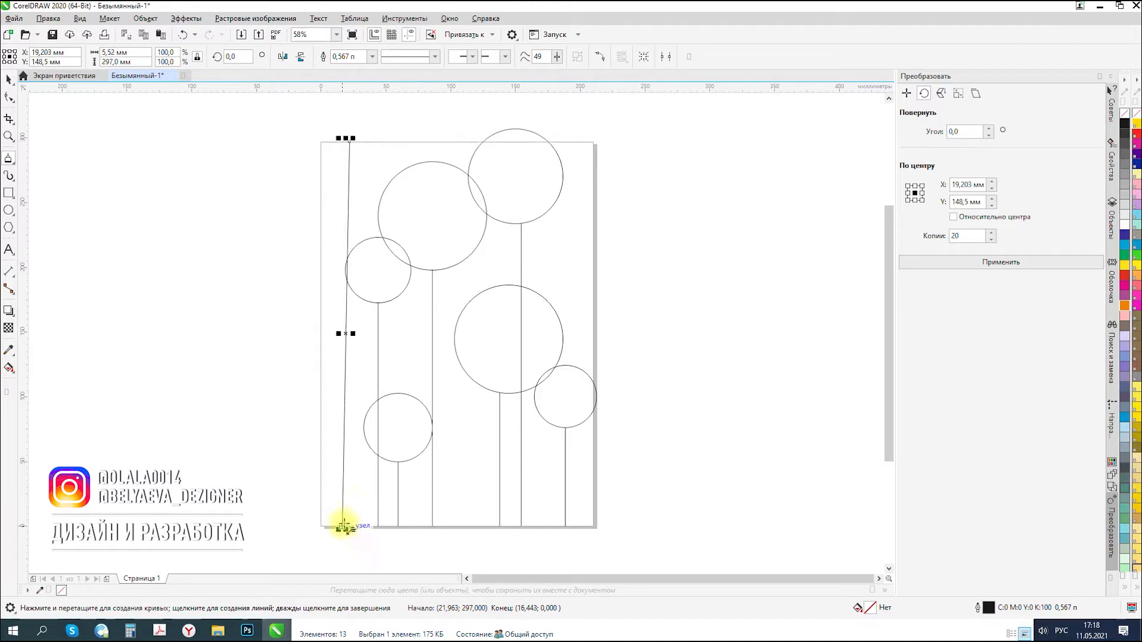
click(573, 143)
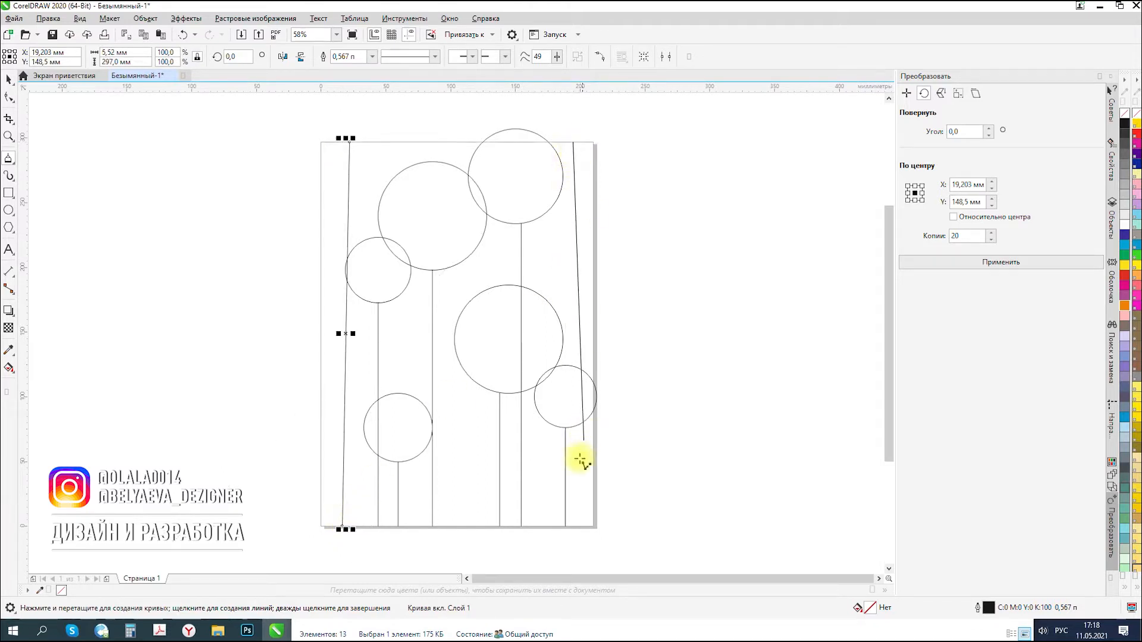
click(578, 527)
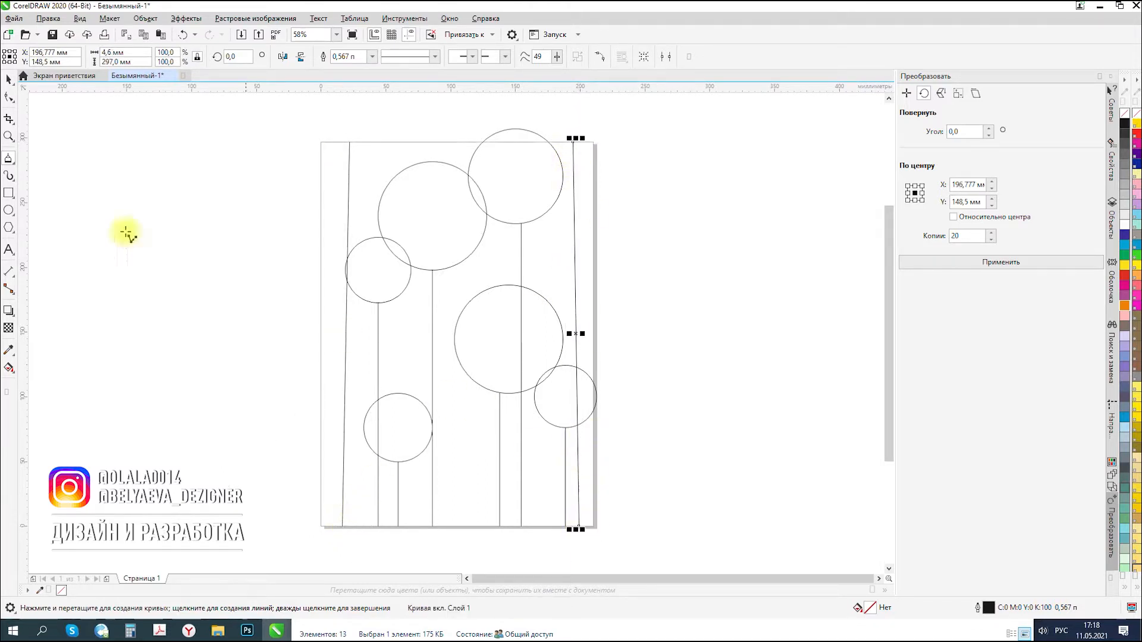
- Convert the full-height line near the page's left edge to a curve and bend it into an S shape with its node handles
key(F10)
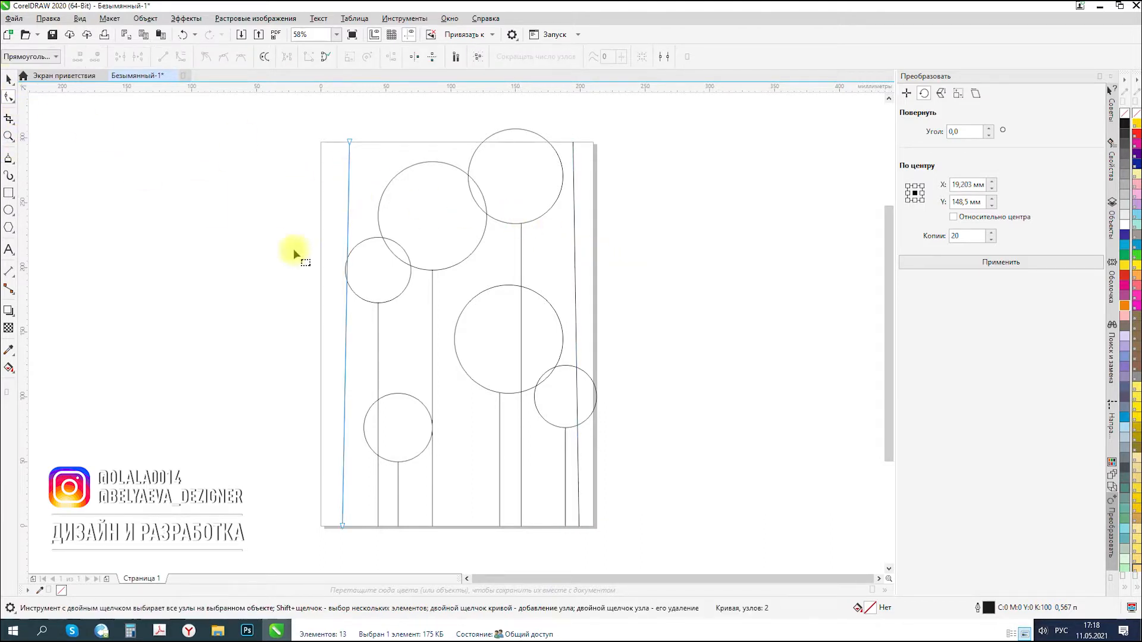
drag(301, 202, 409, 545)
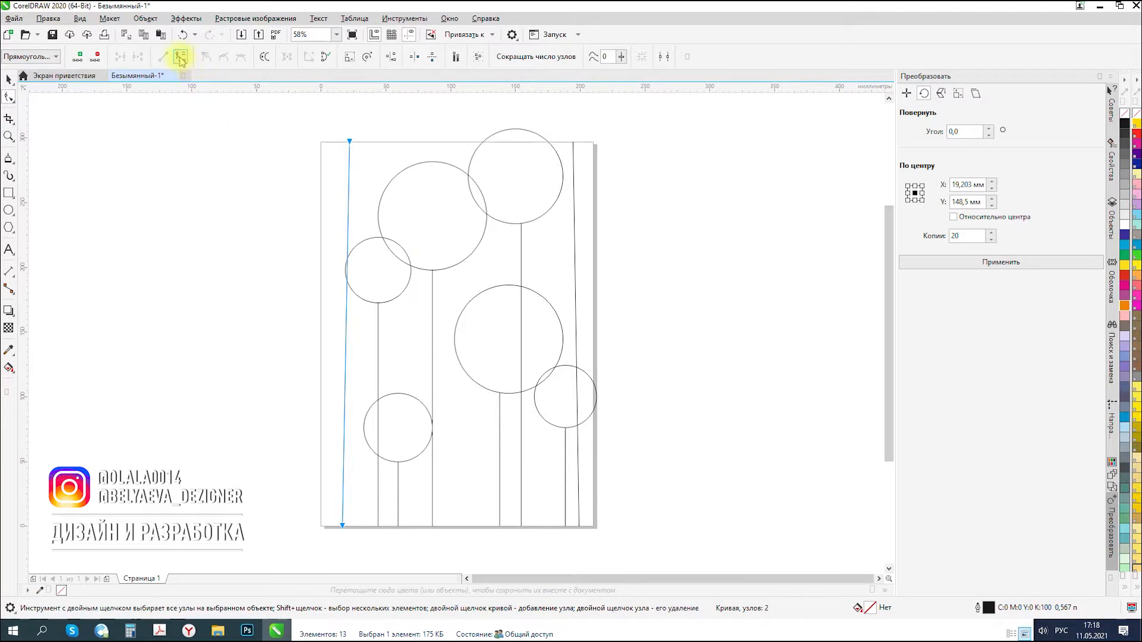
drag(348, 181, 355, 188)
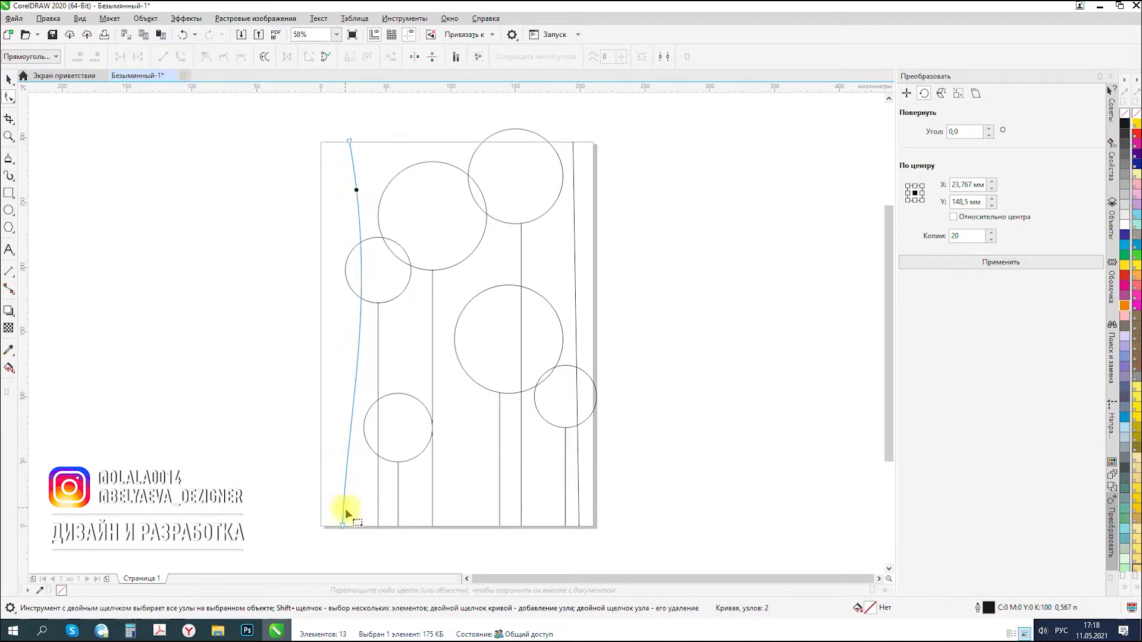
click(342, 527)
drag(348, 408, 321, 356)
drag(379, 304, 438, 261)
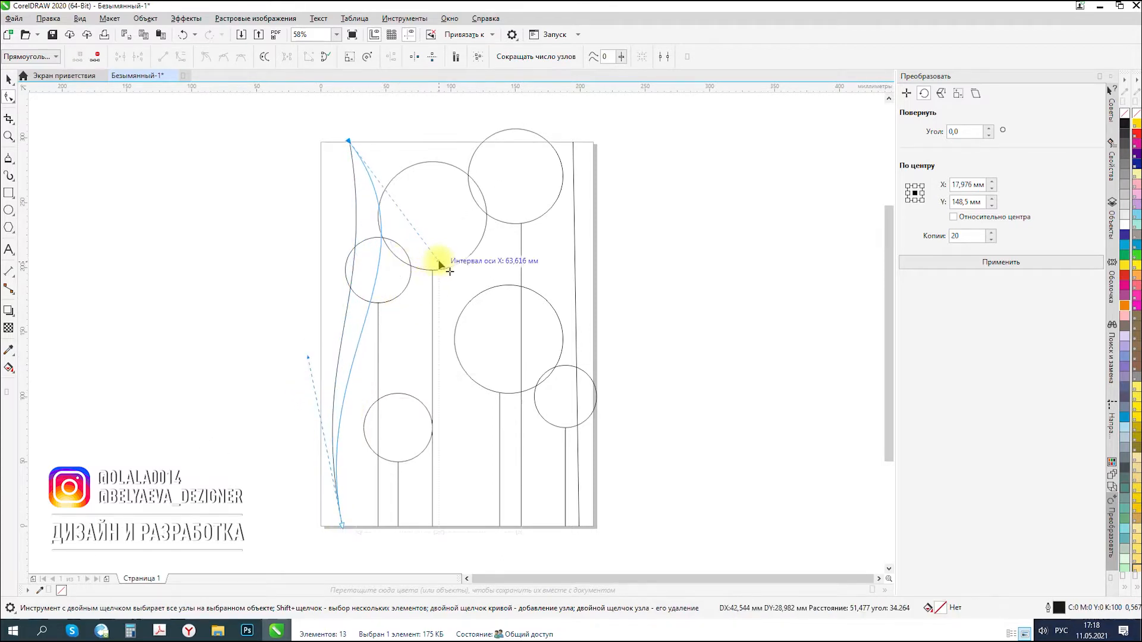
- Convert the stem of the small upper-left circle to a curve and delete its extra node
click(377, 331)
drag(306, 276, 446, 563)
click(182, 58)
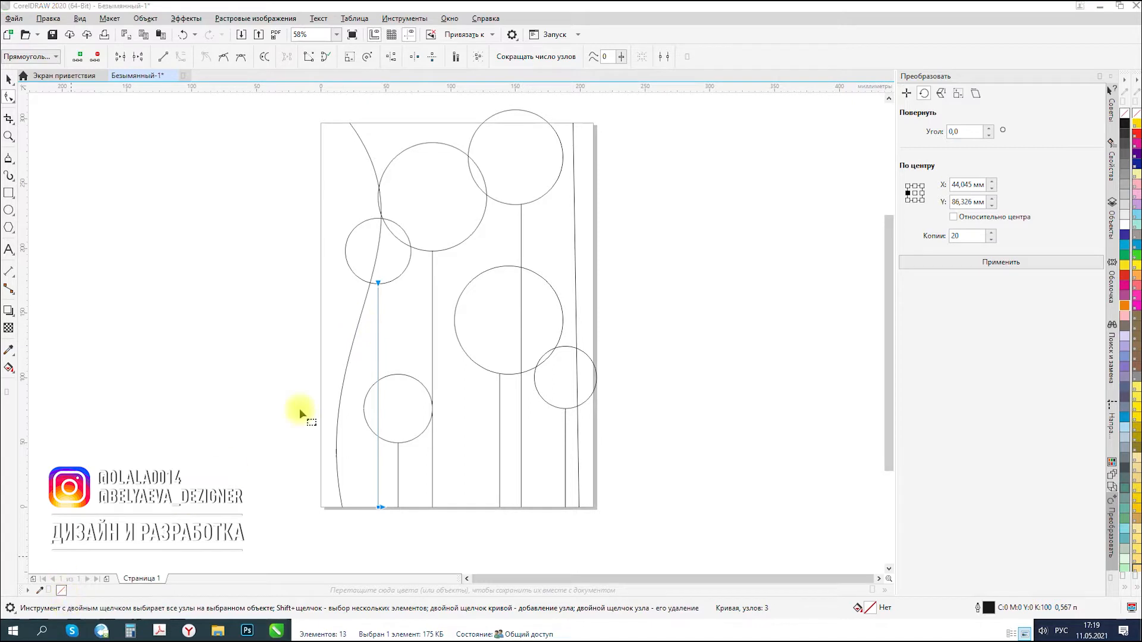
drag(379, 345, 388, 348)
double_click(390, 346)
key(Delete)
- Bend the small upper-left circle's stem into an S shape using its end-node handles
click(378, 505)
drag(385, 437, 340, 397)
drag(403, 361, 419, 313)
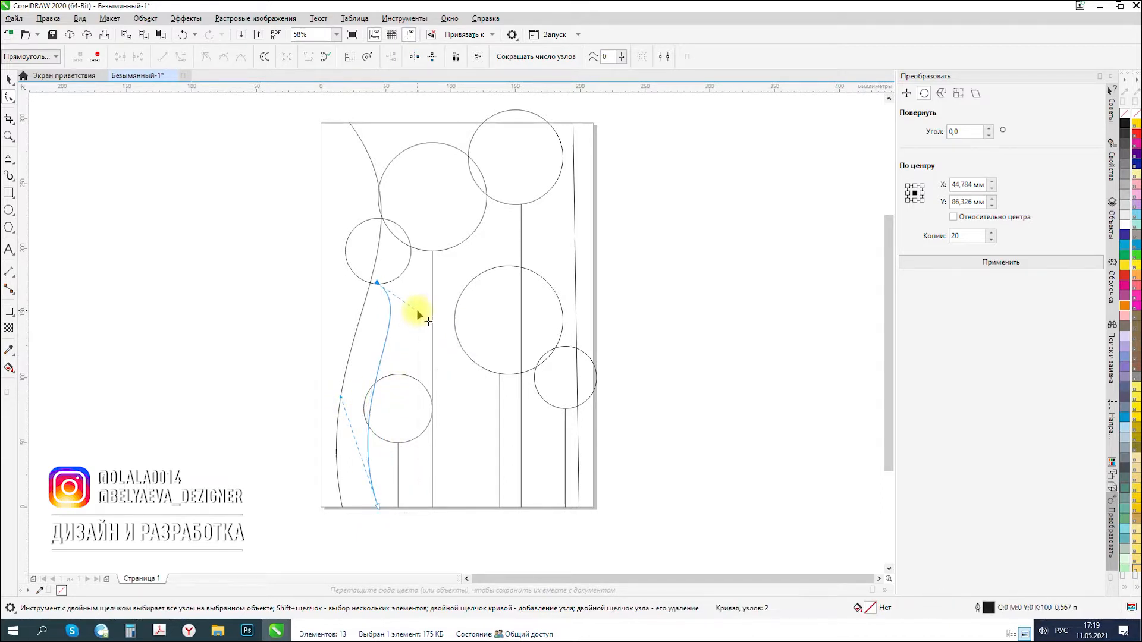
- Add a node to the curved stem inside the lower-left circle, move it about 15 mm right and angle its handle for a wavier curve
click(399, 457)
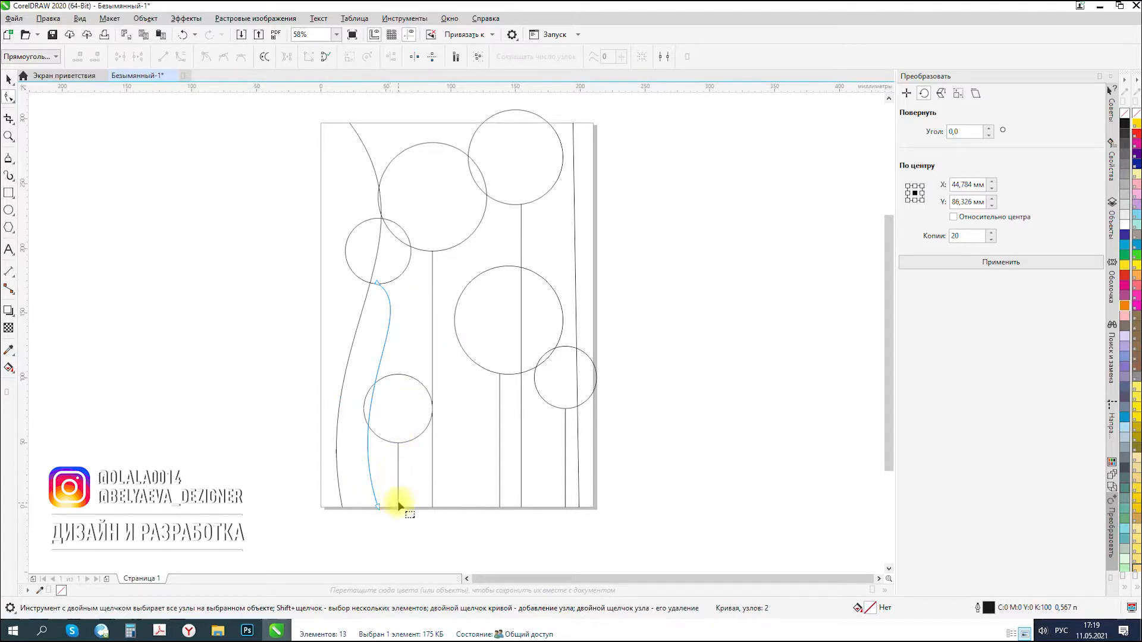
double_click(371, 409)
drag(373, 406, 390, 407)
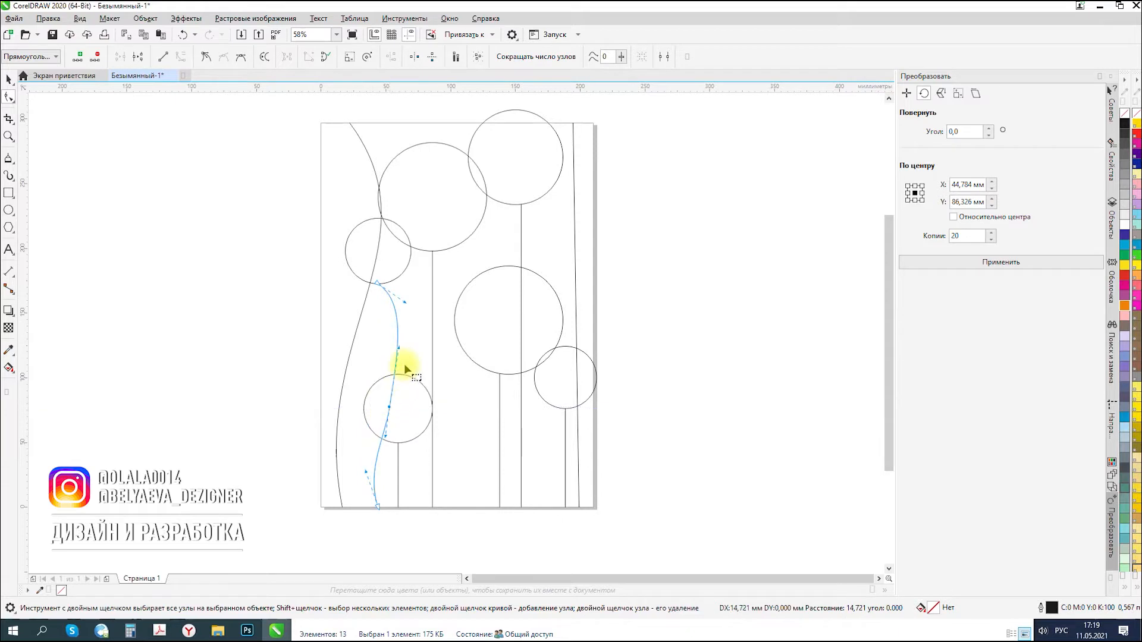
drag(371, 358, 358, 357)
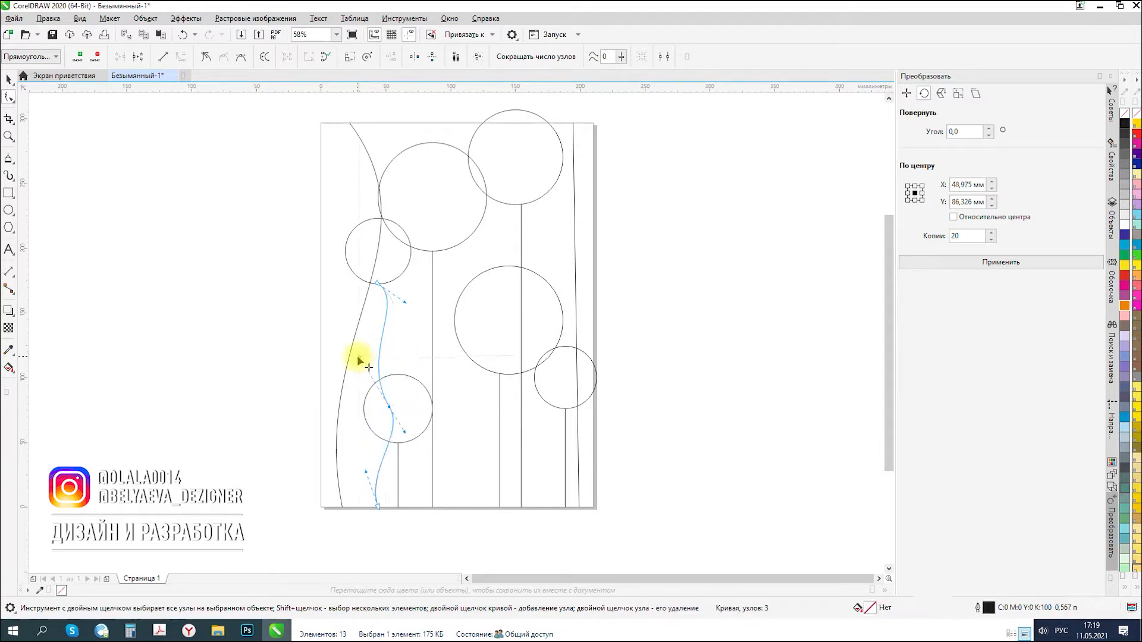
click(401, 467)
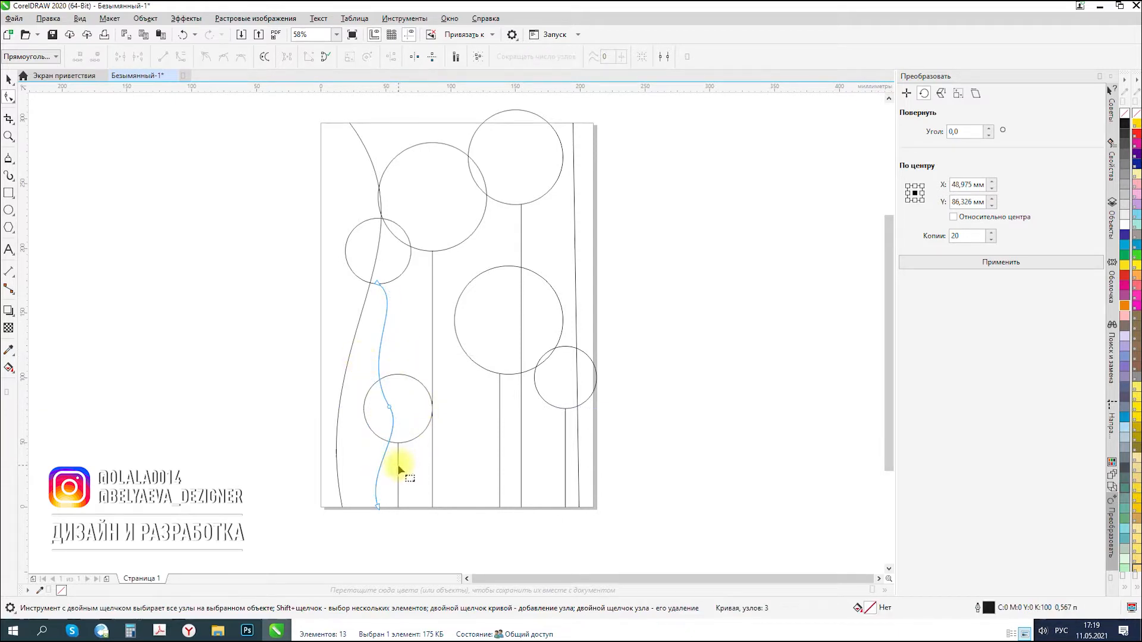
- Convert the short stem below the lower-left circle to a curve and bend it into an S shape with its end-node handles
drag(427, 394, 429, 397)
click(185, 57)
drag(399, 478, 403, 473)
drag(405, 489, 386, 475)
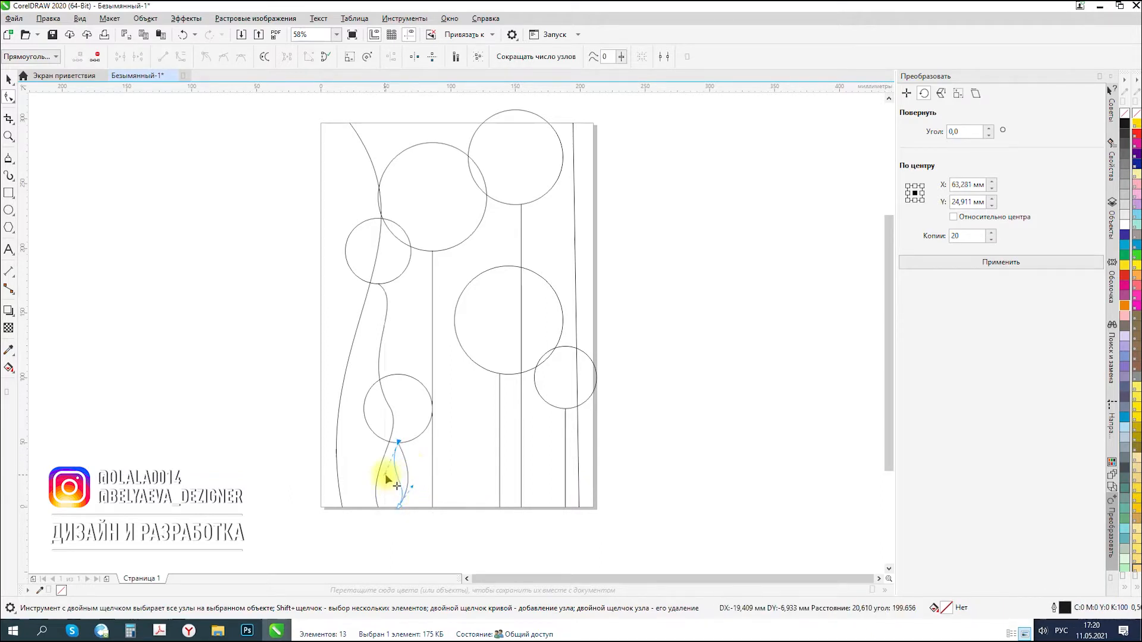
- Convert the large upper-left circle's stem to a curve, add a node partway down and bend it into a wavy shape
click(432, 267)
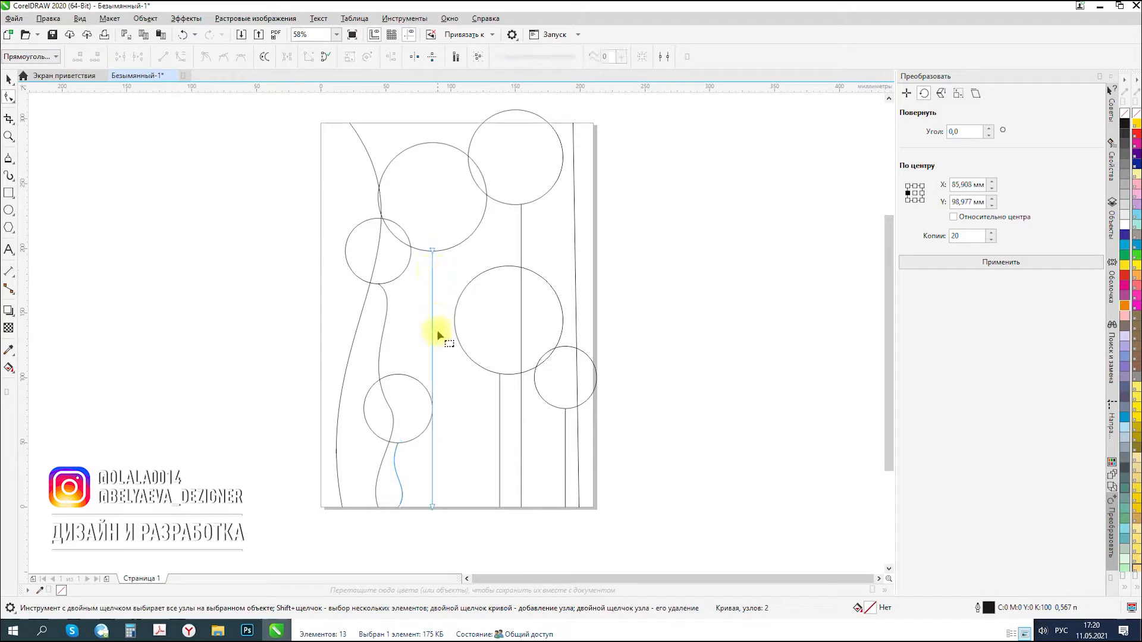
click(432, 309)
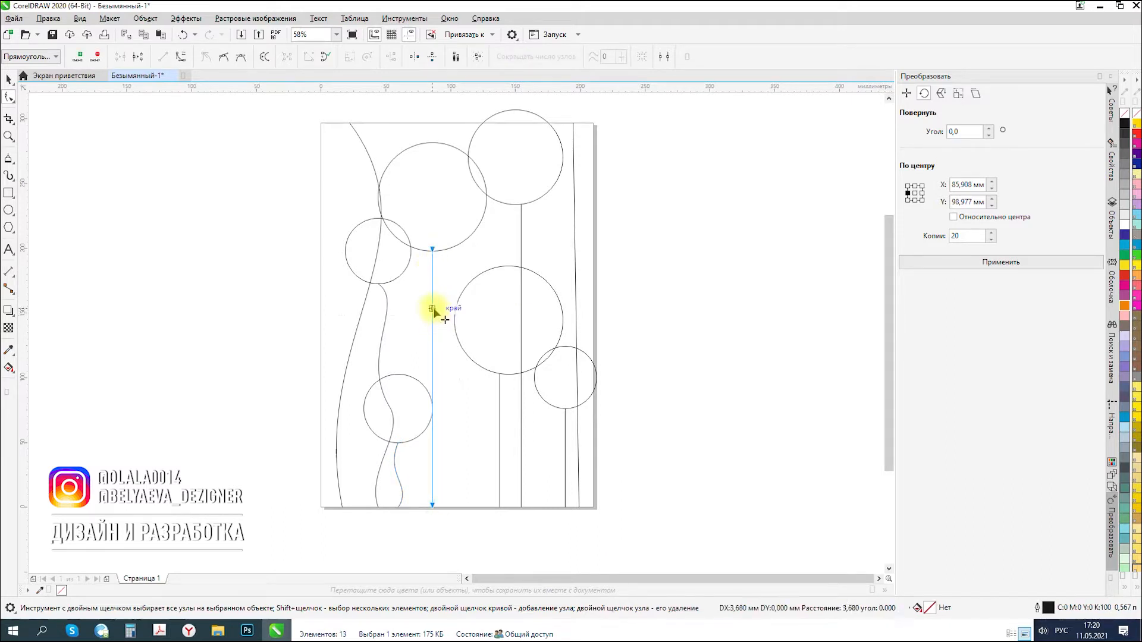
drag(465, 528, 375, 231)
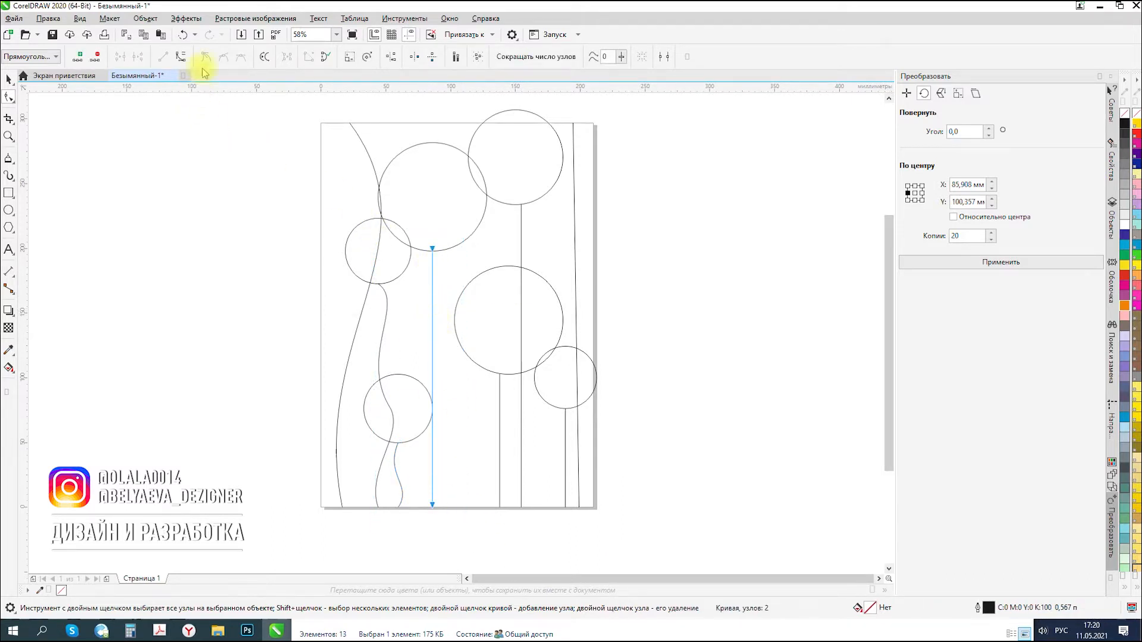
click(189, 57)
drag(432, 286, 444, 291)
click(432, 505)
drag(437, 419, 418, 324)
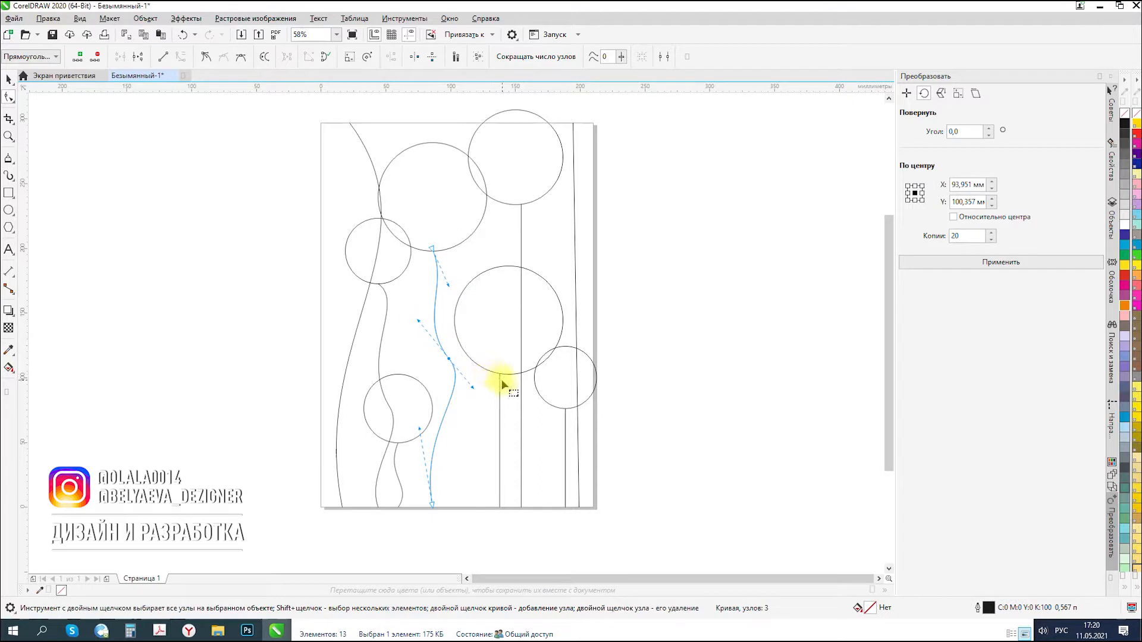
- Convert the stem of the large circle right of centre to a curve and bend it into an S shape
drag(481, 530, 531, 319)
click(182, 57)
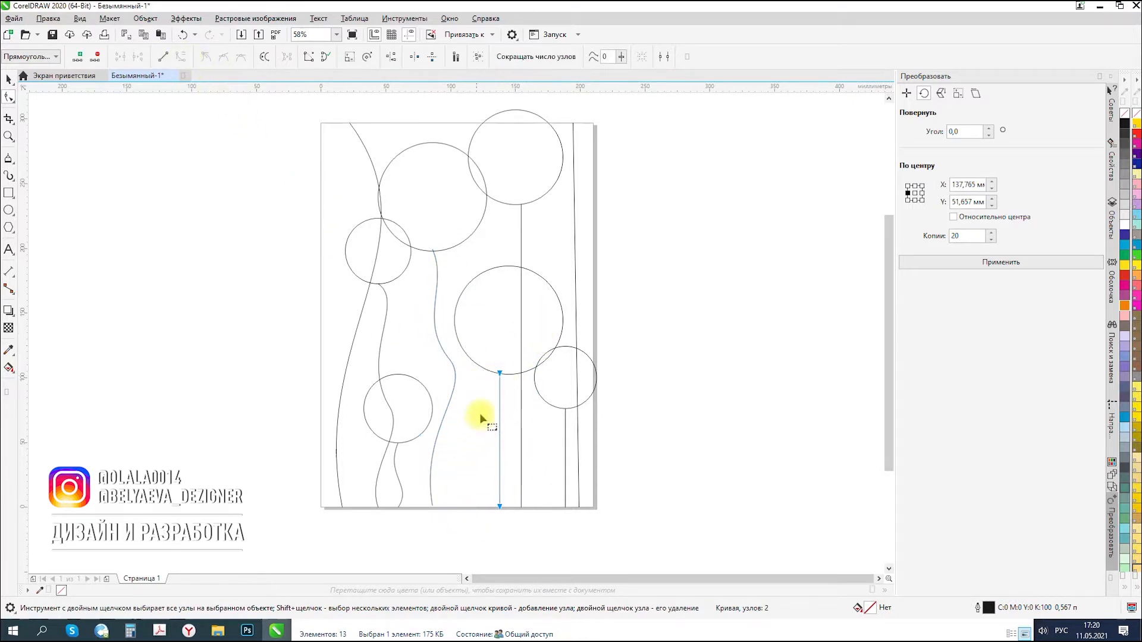
drag(499, 398, 488, 404)
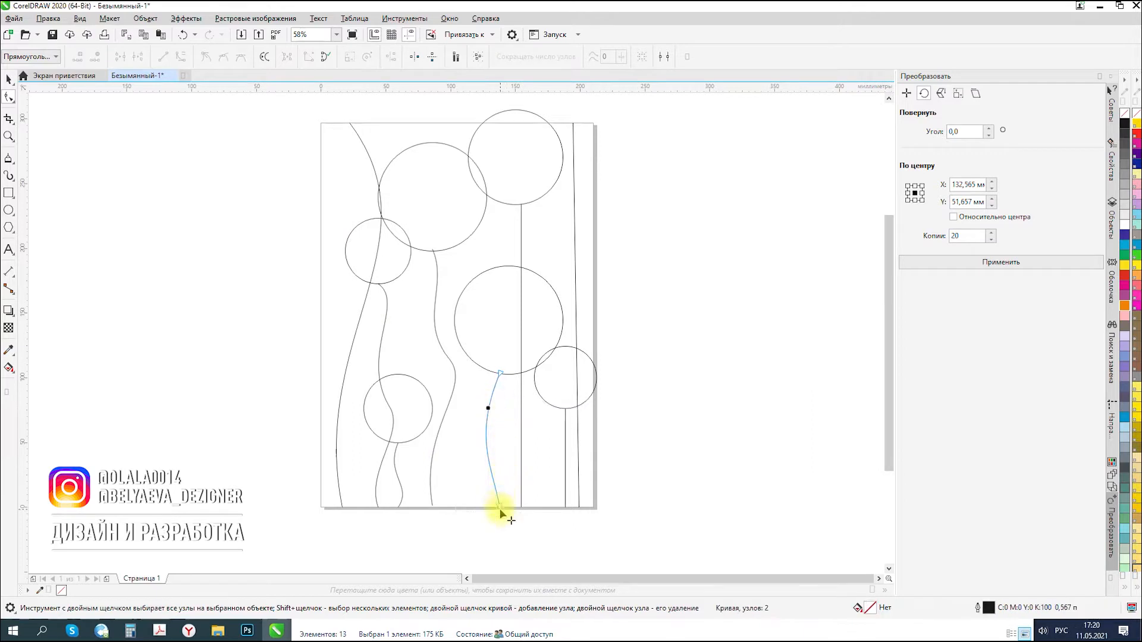
drag(495, 469, 521, 423)
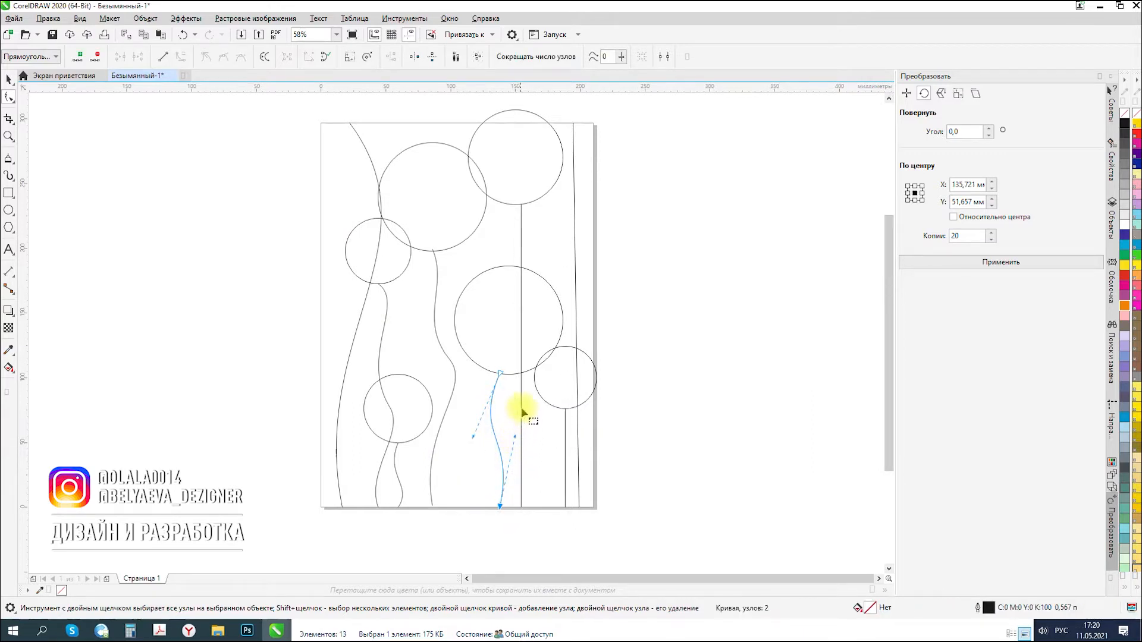
- Convert the upper-right circle's long stem to a curve and pull its end-node handles in opposite directions to form an S shape
click(522, 408)
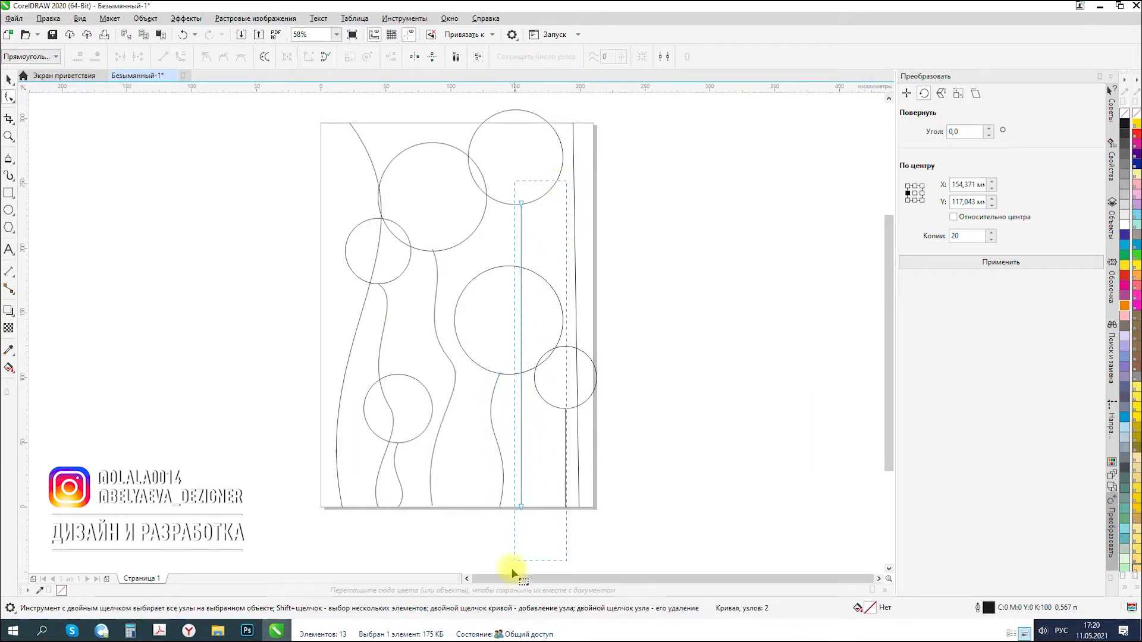
scroll(516, 550, down, 1)
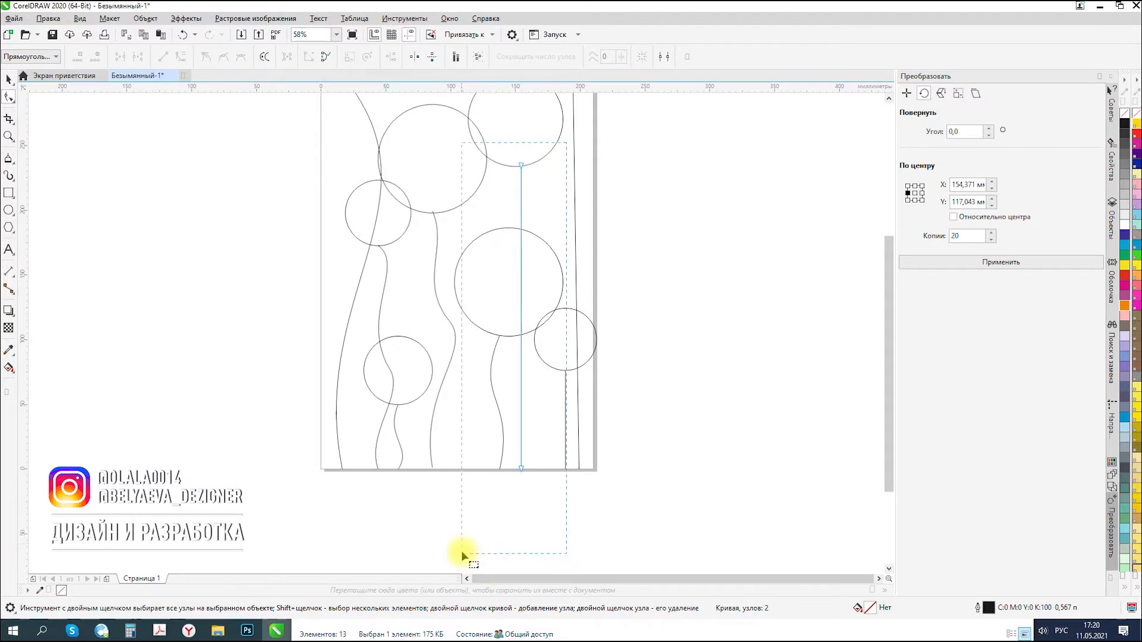
drag(522, 201, 543, 267)
drag(521, 468, 541, 423)
click(521, 469)
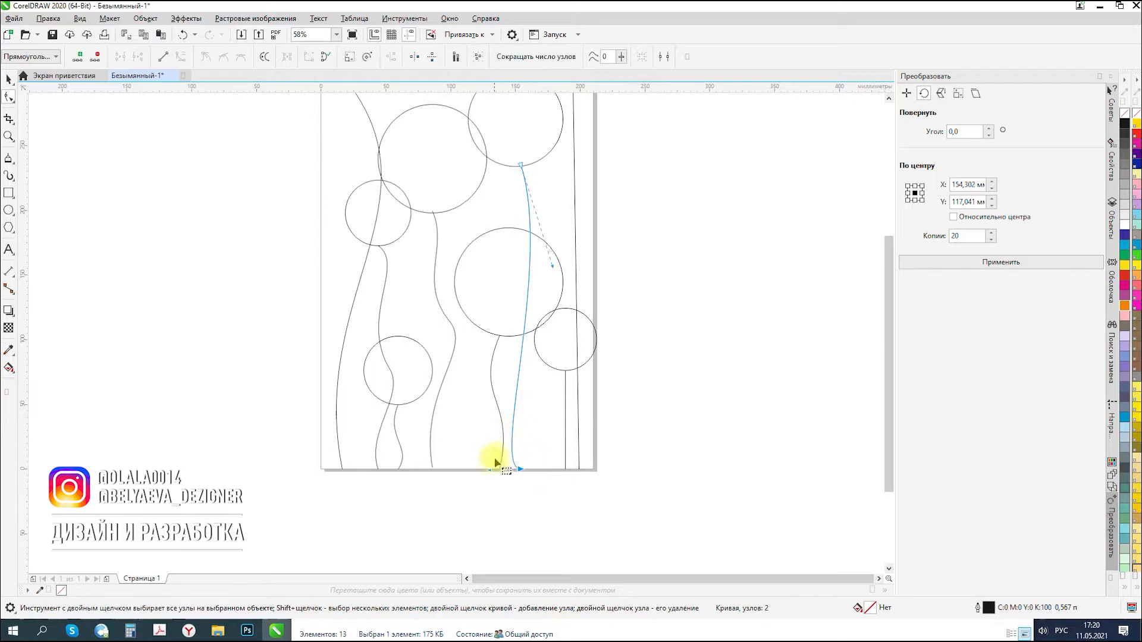
drag(491, 472, 474, 226)
drag(551, 267, 570, 305)
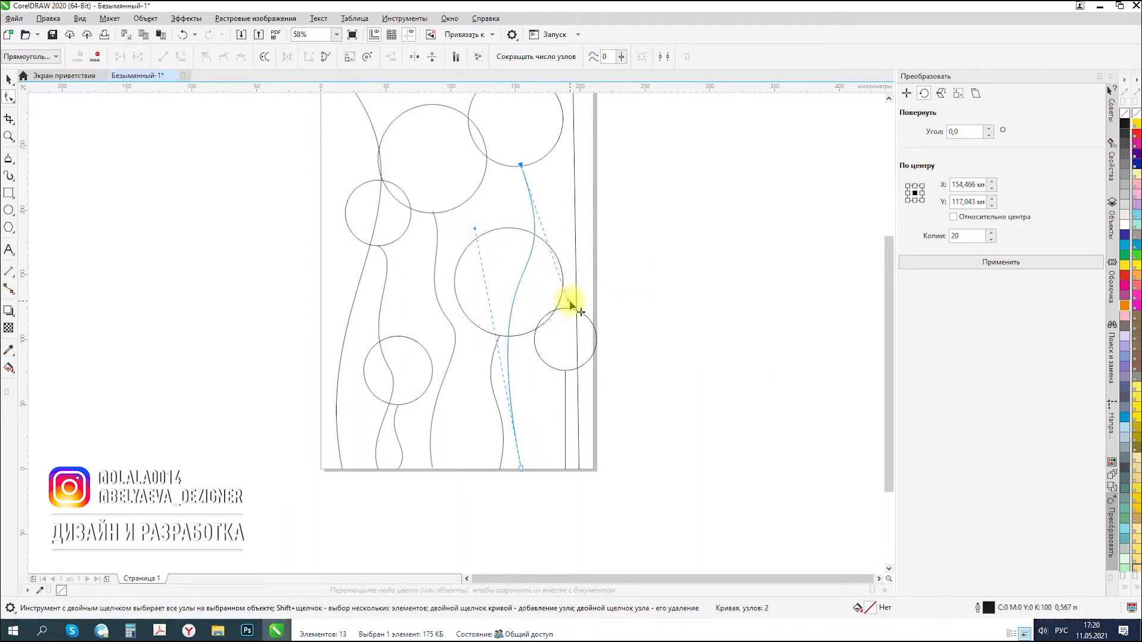
- Convert the stem of the small circle at the page's right edge to a curve and bend it into an S shape
click(565, 375)
drag(536, 352, 535, 351)
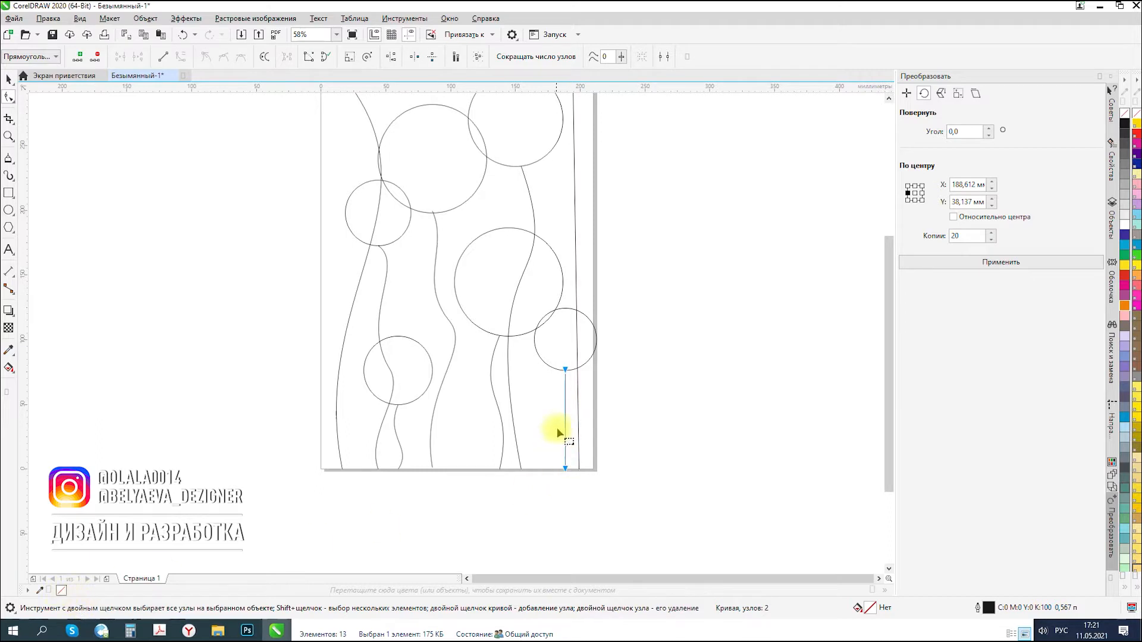
drag(556, 420, 556, 421)
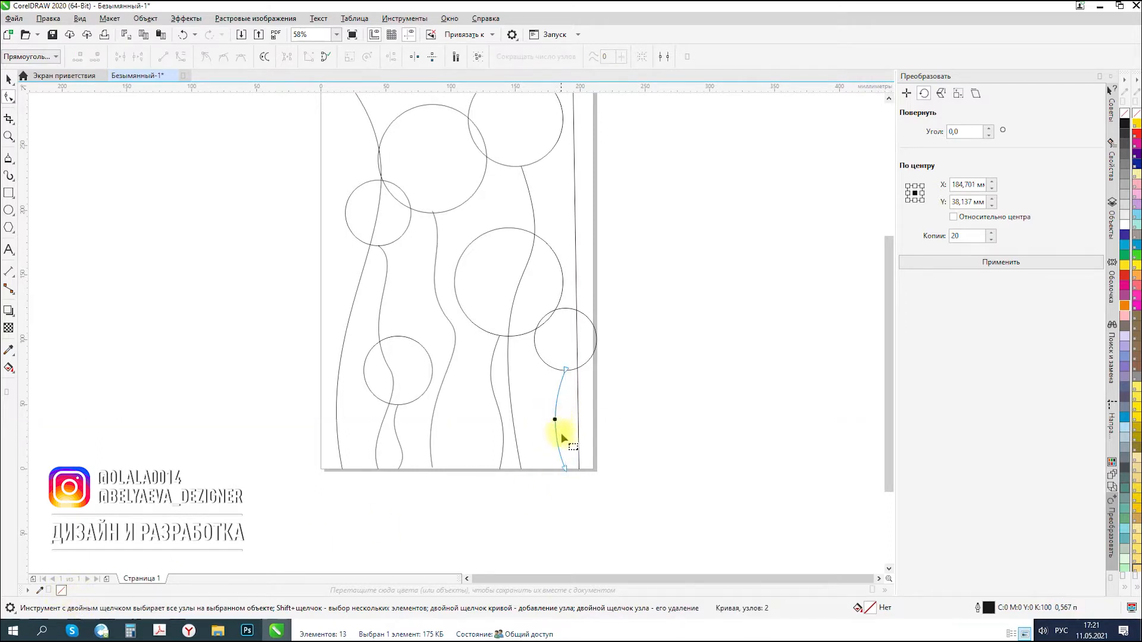
click(565, 470)
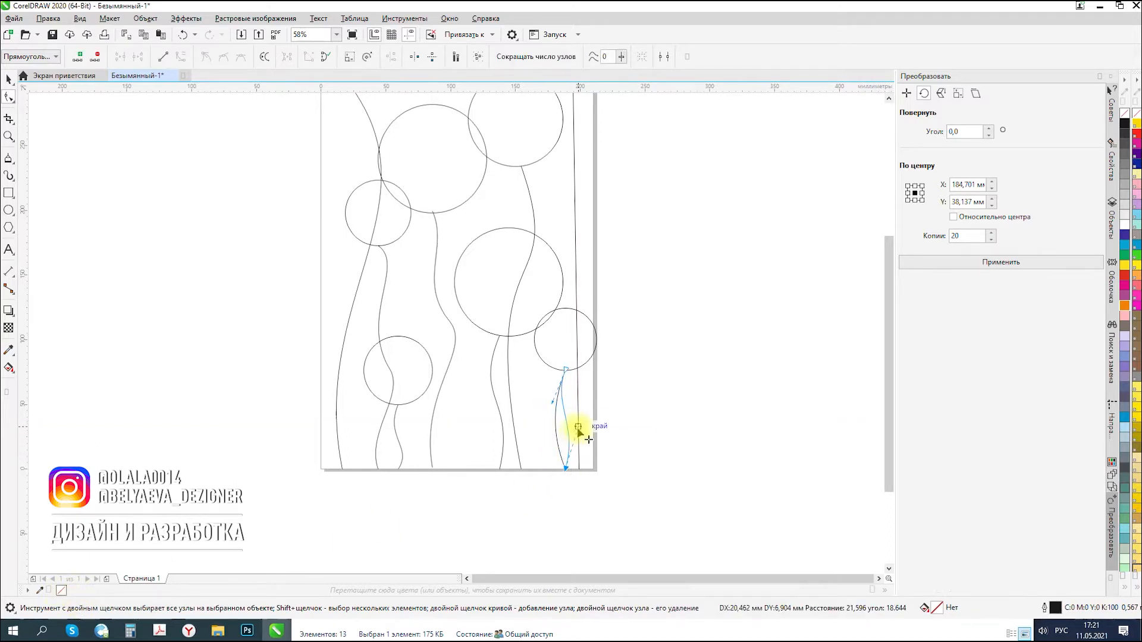
- Convert the full-height line near the page's right edge to a curve, bend it gently with its node handles and deselect it
click(576, 380)
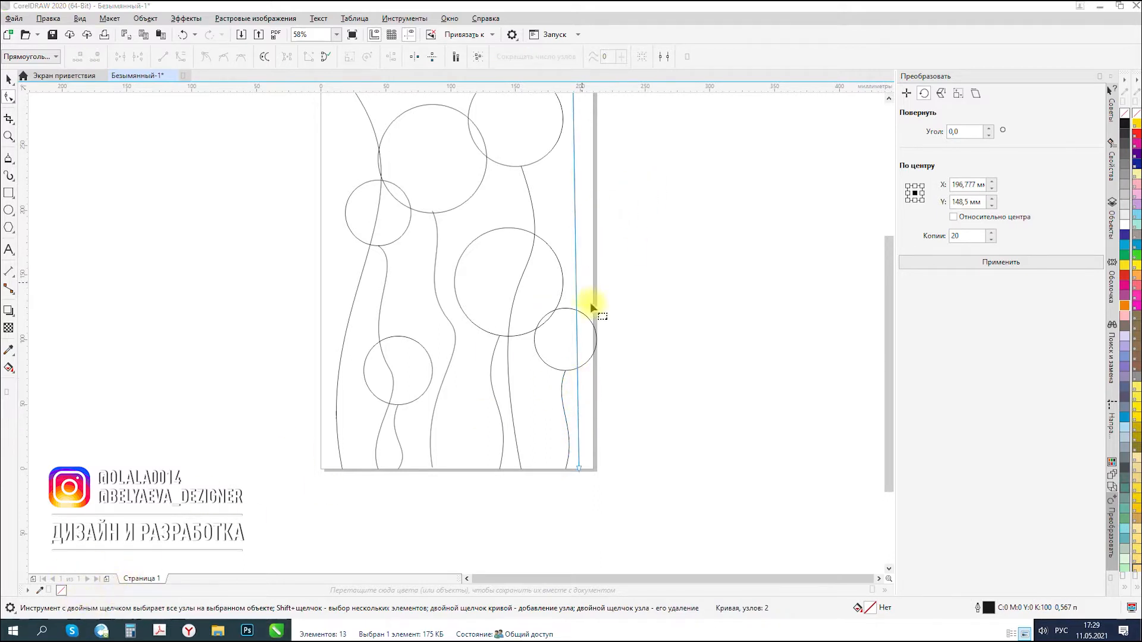
scroll(591, 304, down, 1)
scroll(610, 222, up, 1)
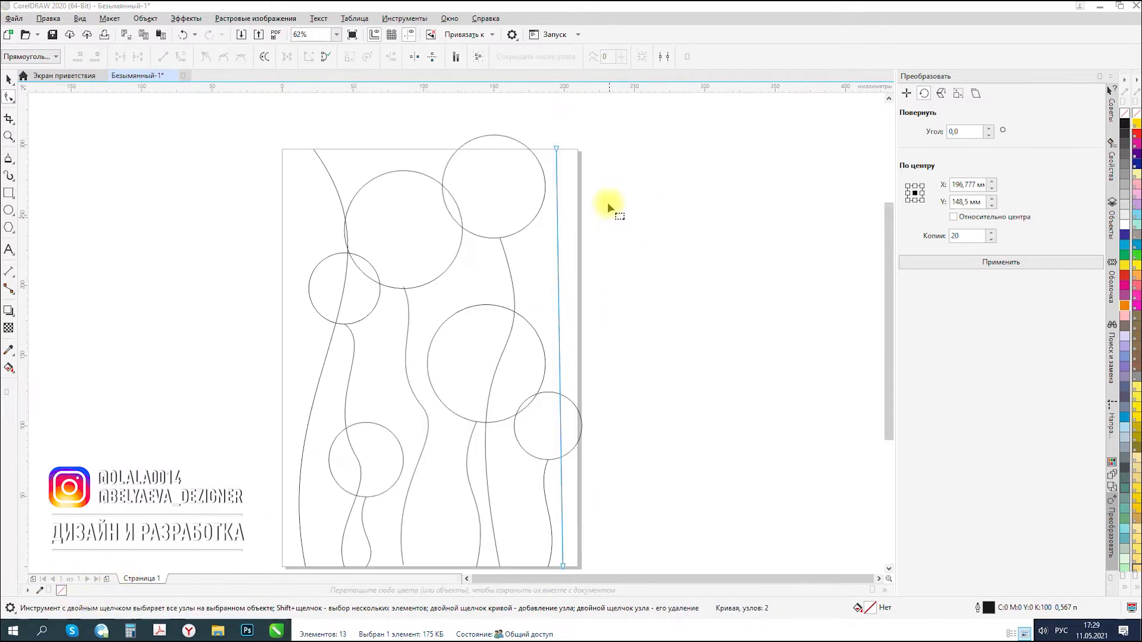
click(557, 150)
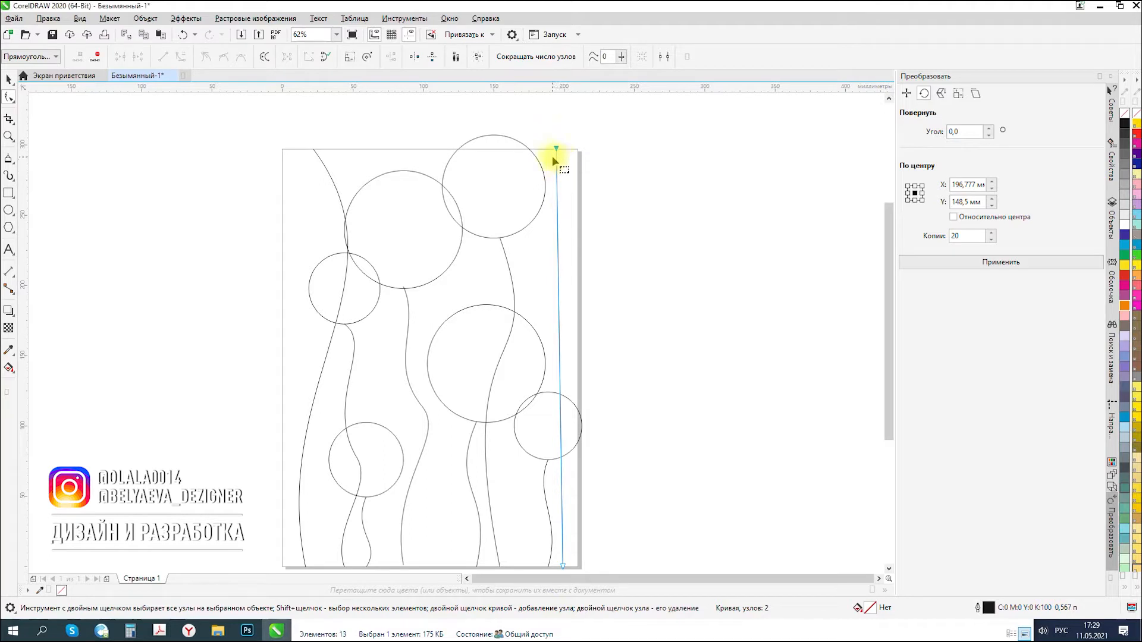
drag(558, 298, 543, 301)
key(ctrl+z)
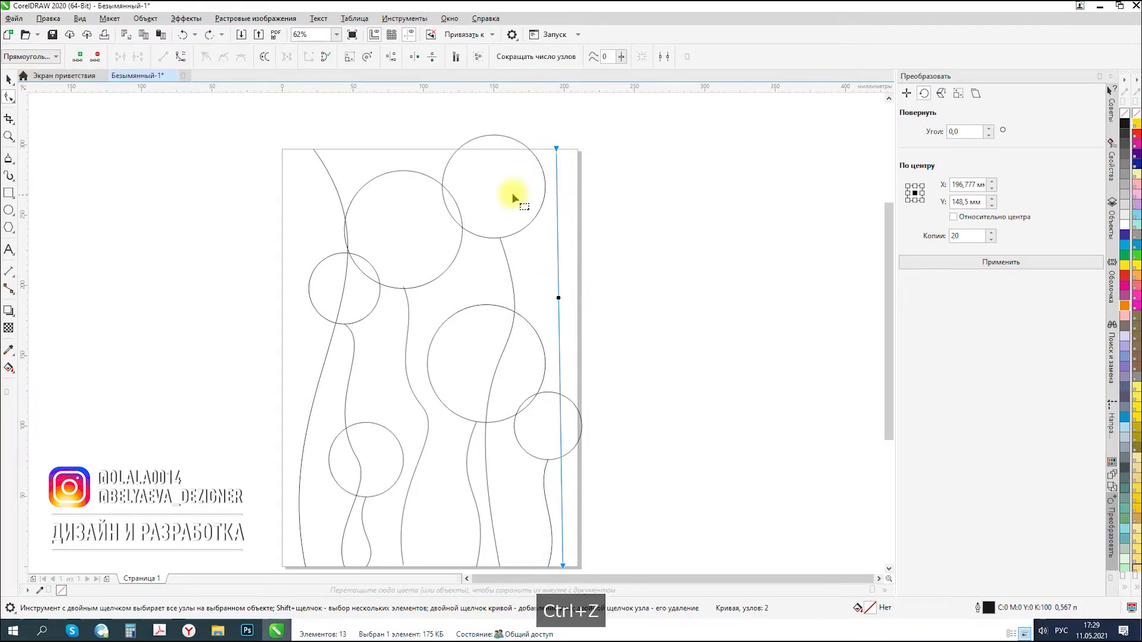
scroll(506, 195, down, 1)
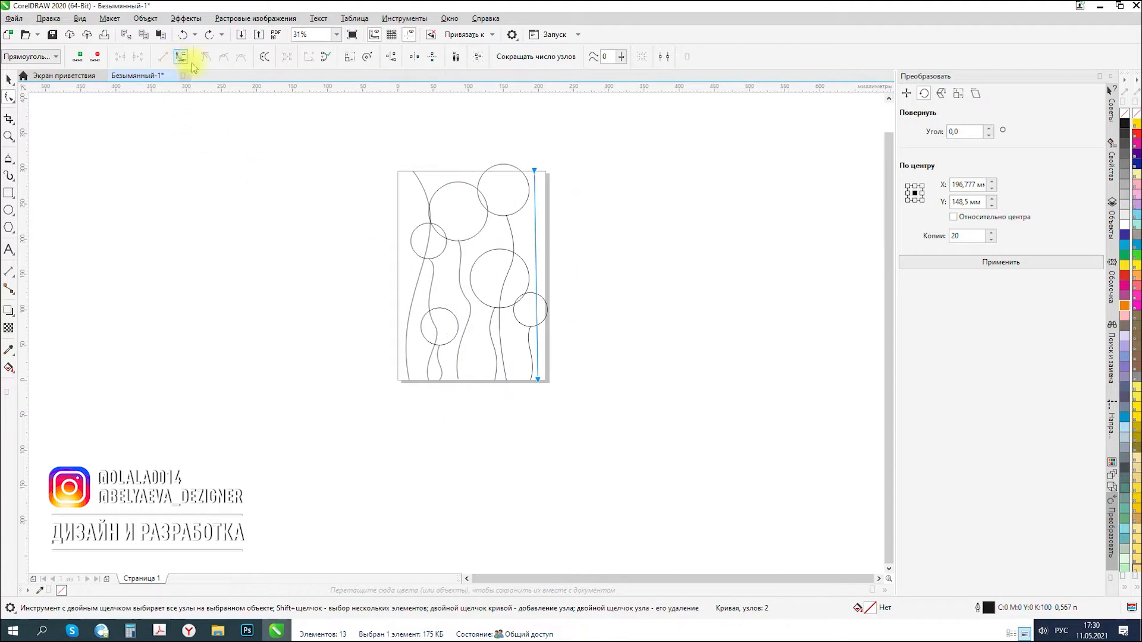
drag(536, 237, 542, 241)
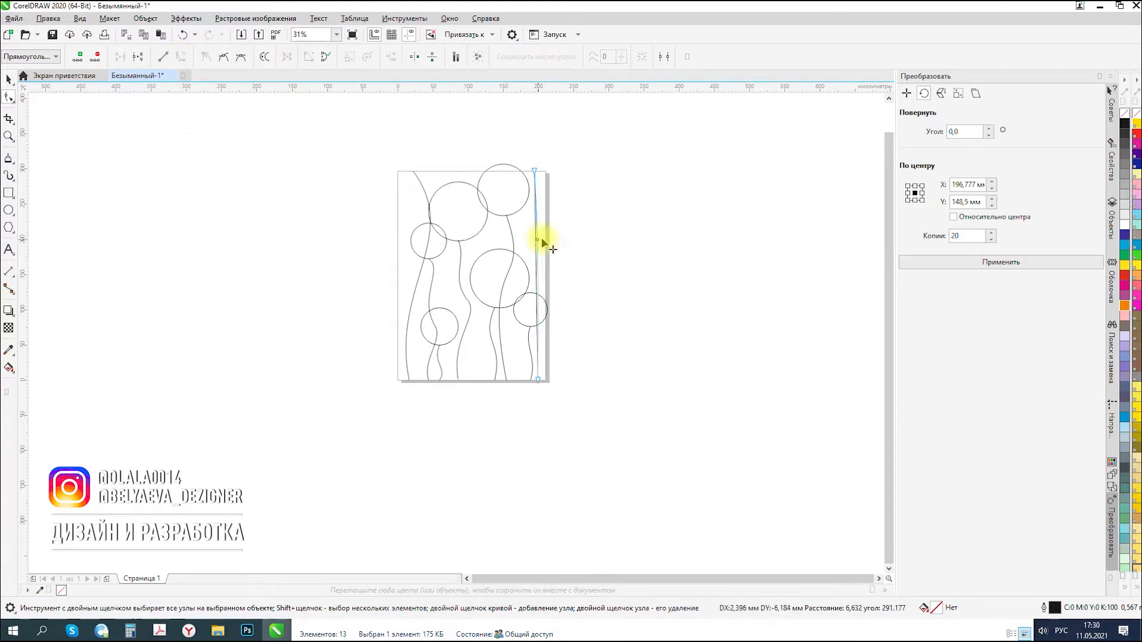
click(539, 377)
drag(538, 320, 524, 263)
key(space)
click(286, 247)
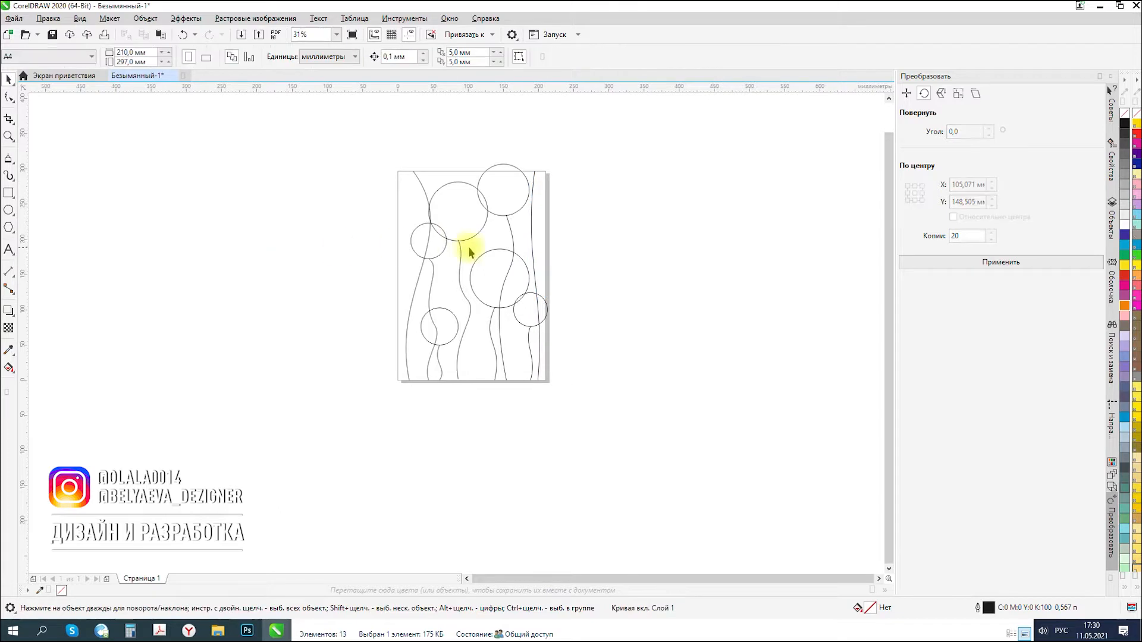
- Draw a closed four-sided diamond about 10 × 22 mm to the right of the stem above the lower-left circle
scroll(491, 256, down, 1)
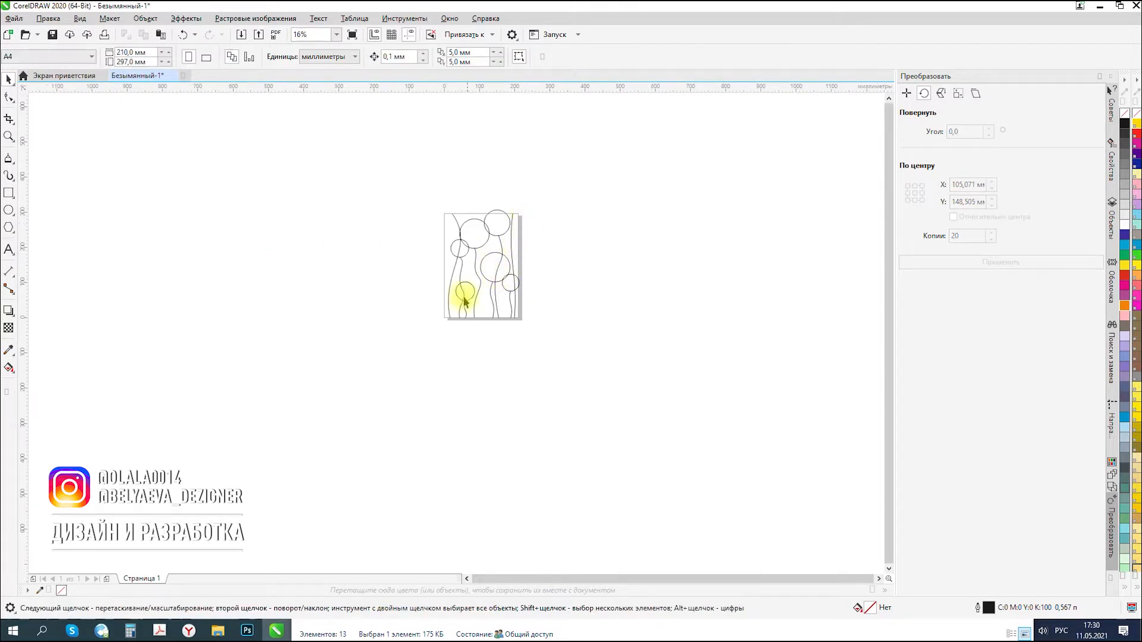
scroll(487, 267, up, 1)
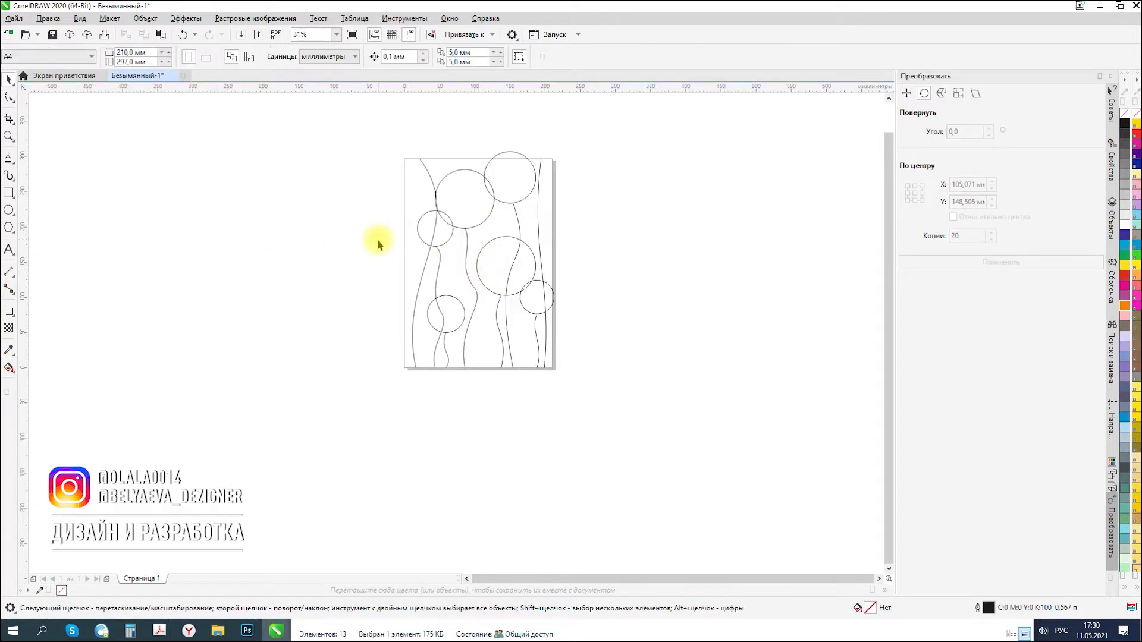
click(9, 158)
scroll(442, 268, up, 1)
scroll(443, 269, up, 1)
click(458, 304)
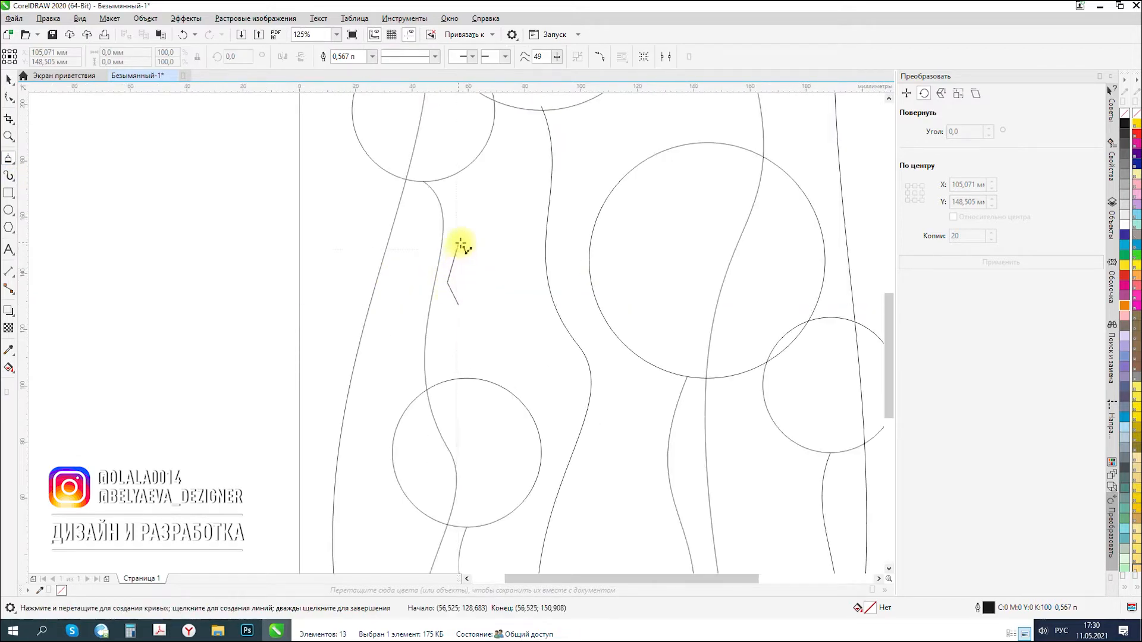
click(461, 306)
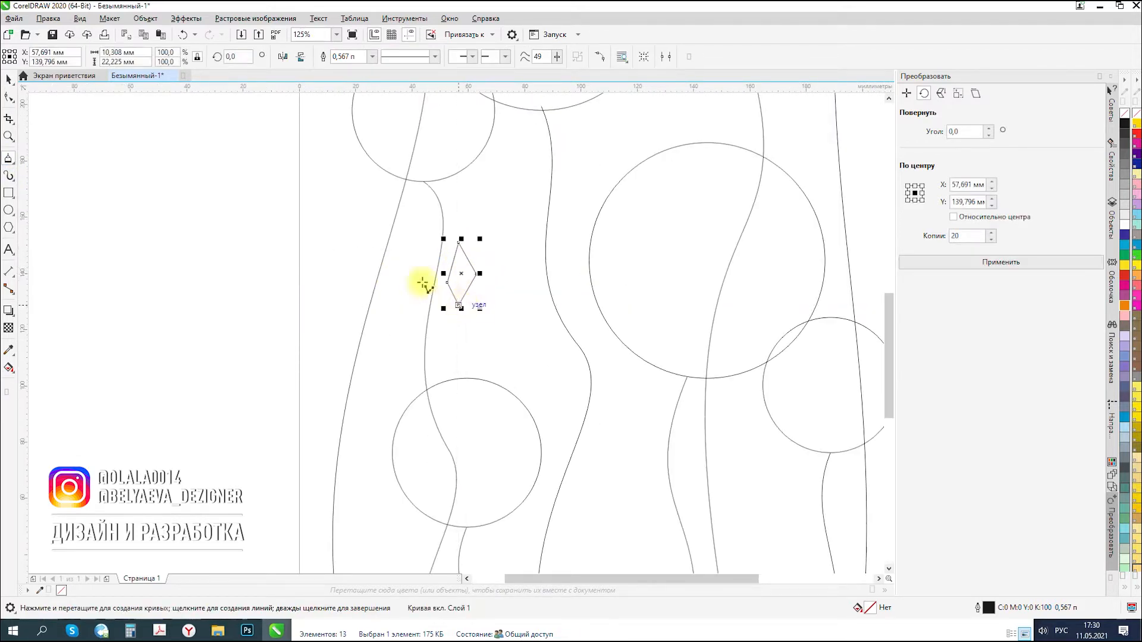
- Turn the diamond into a leaf by curving its sides and rounding its two side corners, keeping both tips pointed
key(F10)
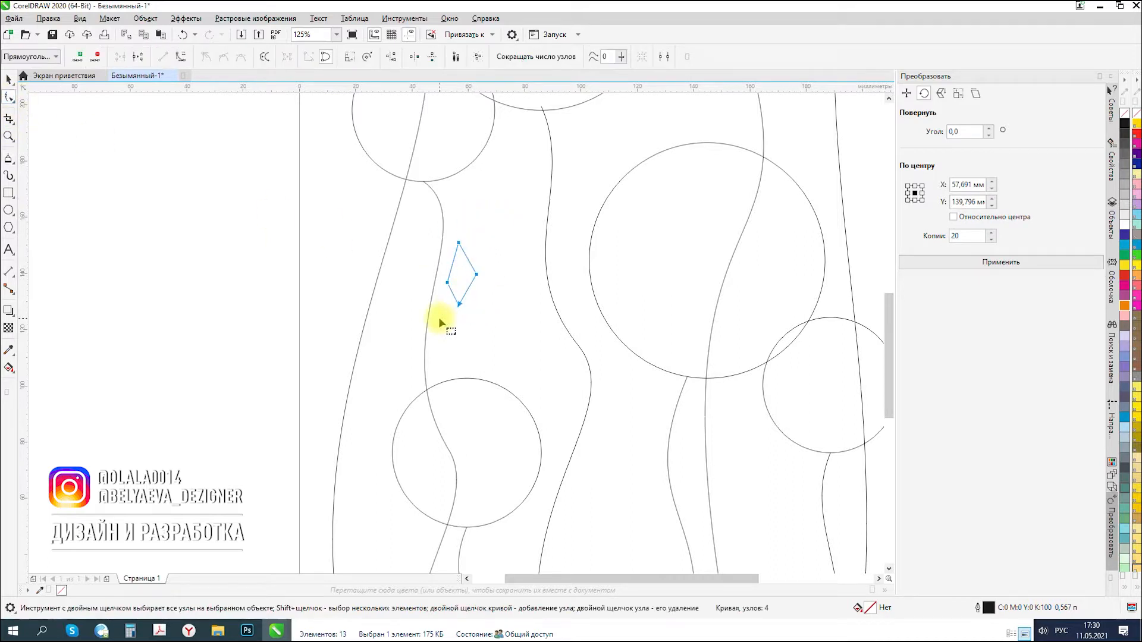
scroll(491, 262, up, 2)
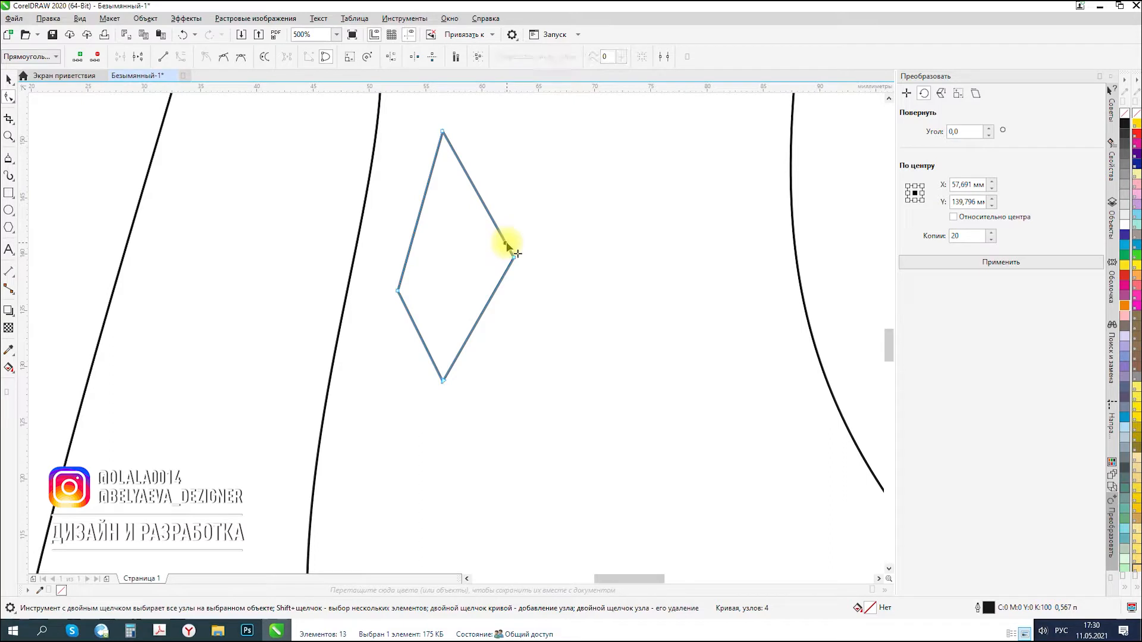
double_click(514, 256)
double_click(398, 291)
- Rotate the leaf to about 319.3° beside the stem and place a copy of it on the stem's left side
click(9, 79)
scroll(391, 240, down, 2)
click(421, 199)
drag(453, 182, 314, 322)
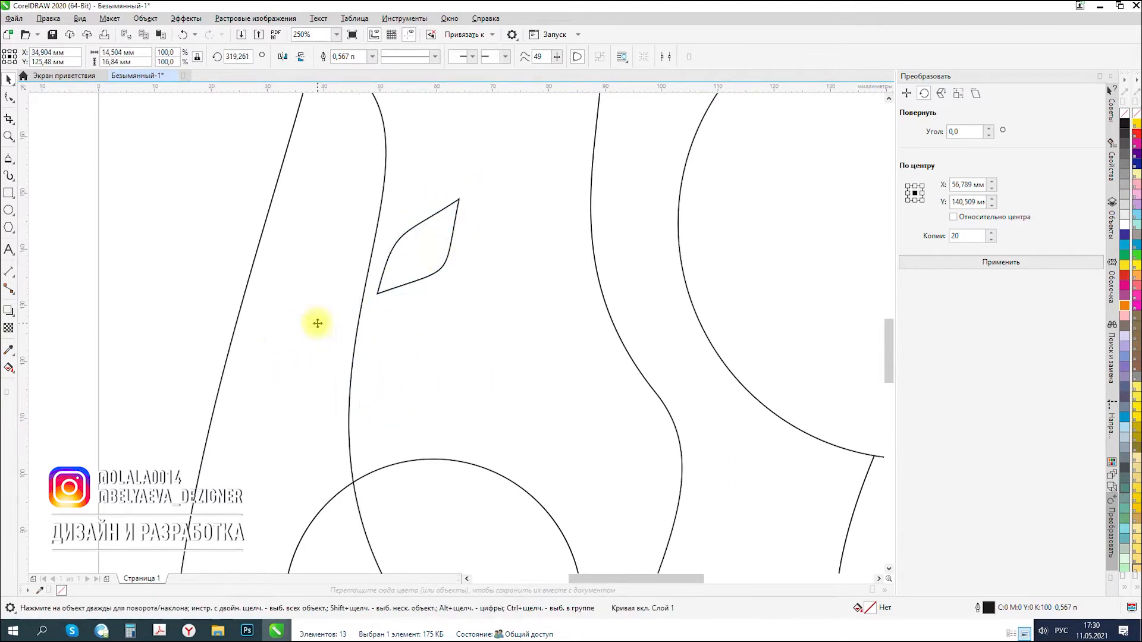
- Mirror the copied leaf horizontally and shrink it to about 60% close to the stem's left side
click(279, 57)
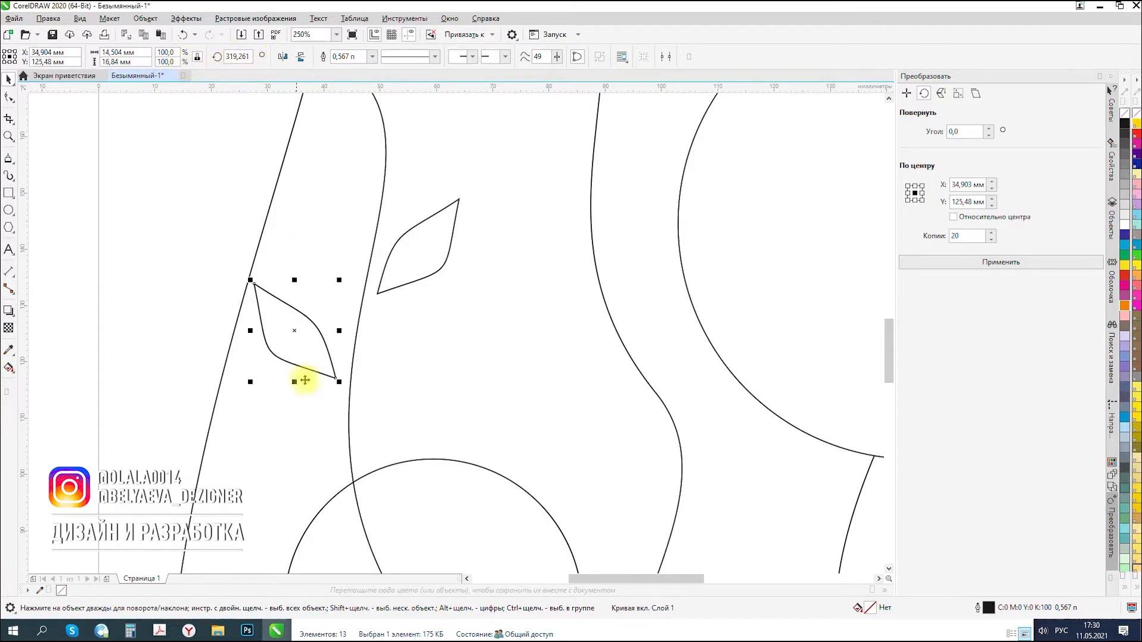
drag(338, 383, 305, 356)
drag(276, 311, 324, 307)
- Place a copy of the small leaf inside the lower-left circle, right of the stem, rotated to about 156.4°
scroll(324, 307, down, 4)
scroll(428, 296, up, 3)
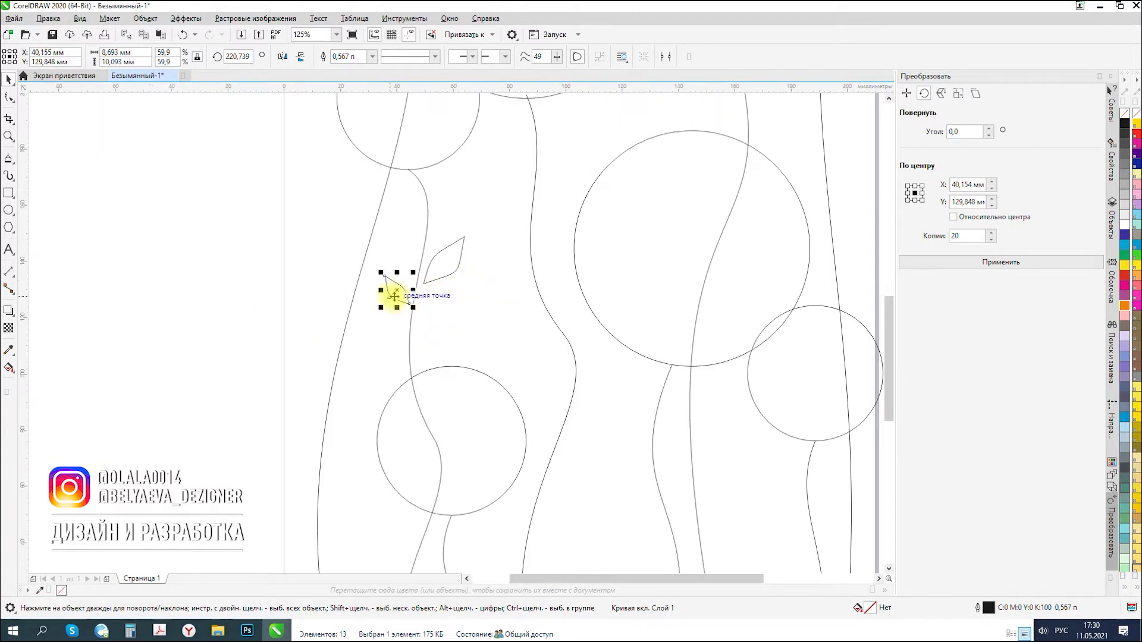
drag(398, 310, 478, 446)
click(454, 438)
scroll(446, 365, down, 2)
scroll(415, 255, up, 2)
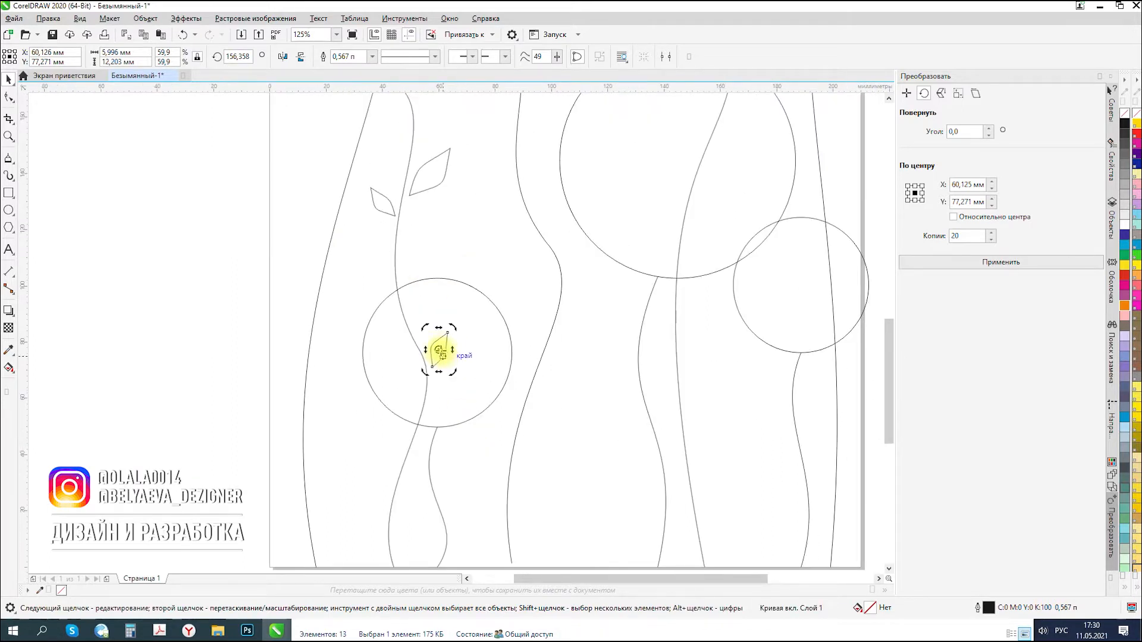
- Copy the leaf inside the circle to the left of the stem below that circle and tilt it toward the stem
drag(439, 350, 403, 461)
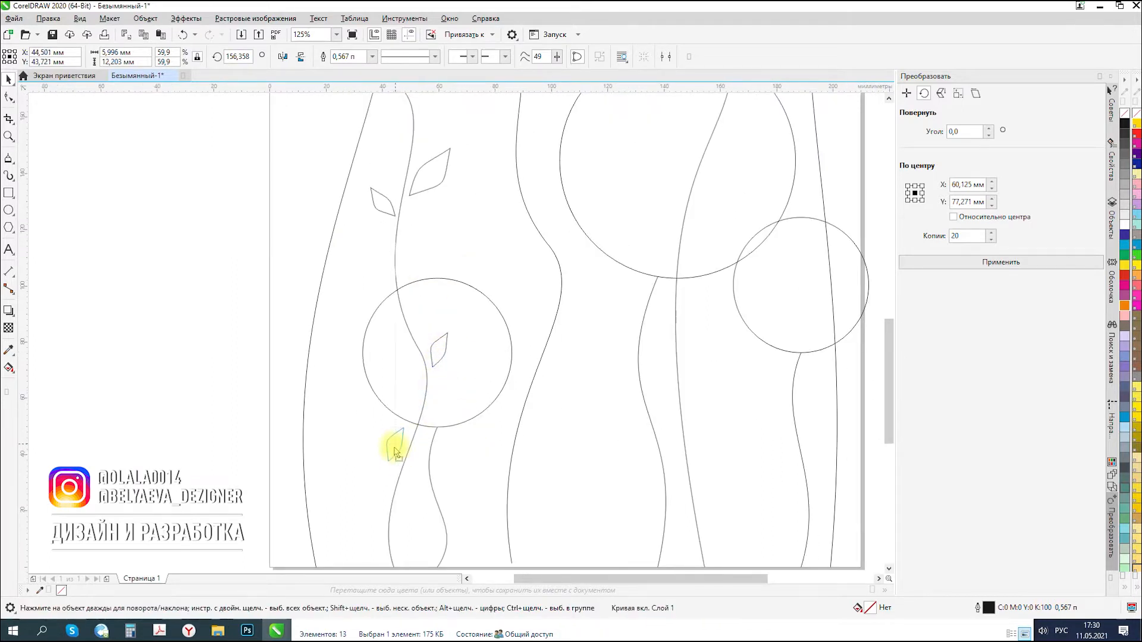
drag(382, 424, 370, 410)
click(386, 438)
scroll(392, 260, down, 1)
click(202, 281)
- Copy the large leaf beside the large upper-left circle's stem and move its tip node to make it about 10 × 20 mm
scroll(415, 274, down, 1)
scroll(456, 222, up, 1)
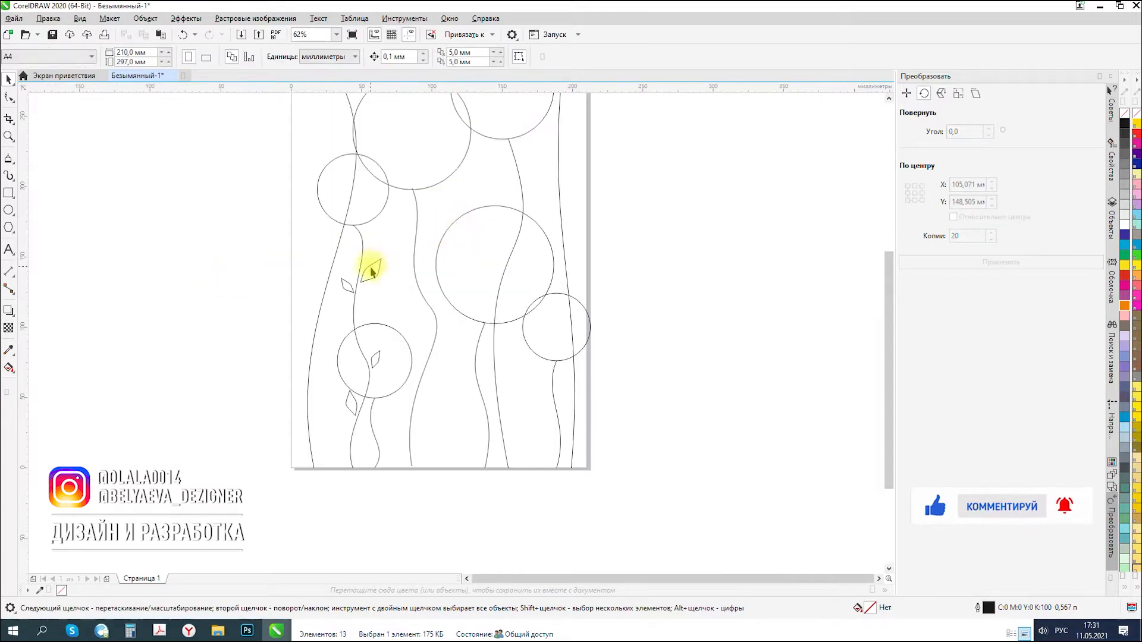
drag(372, 267, 437, 221)
scroll(439, 225, up, 2)
click(7, 97)
drag(455, 207, 431, 193)
click(8, 79)
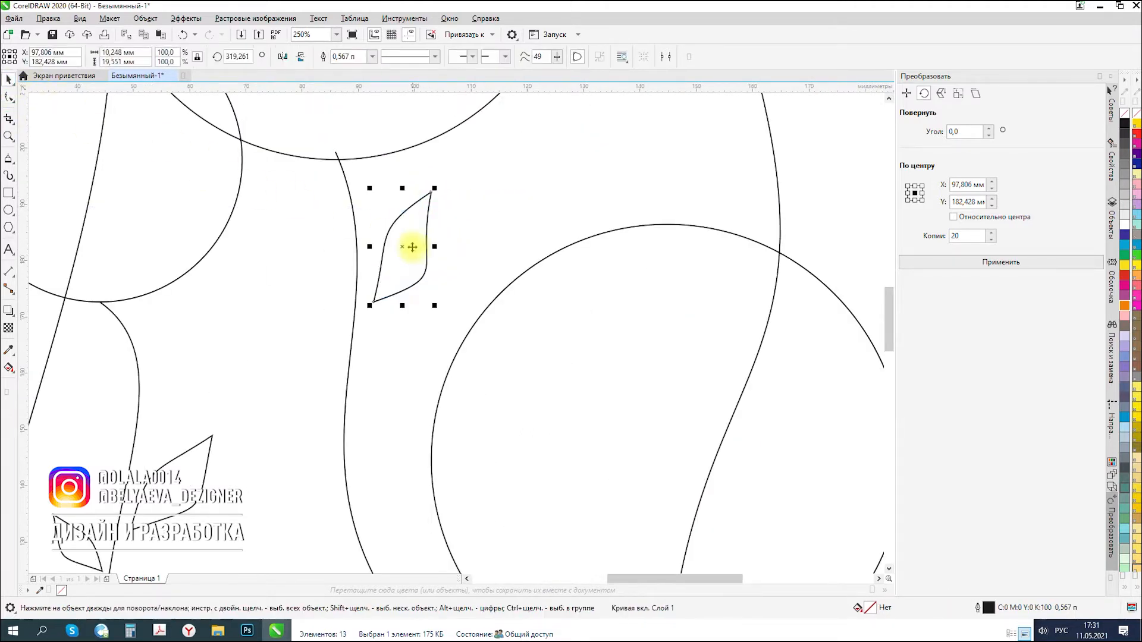
- Copy the large leaf lower down to the left side of the same stem and mirror it horizontally
scroll(413, 247, down, 1)
drag(401, 247, 338, 344)
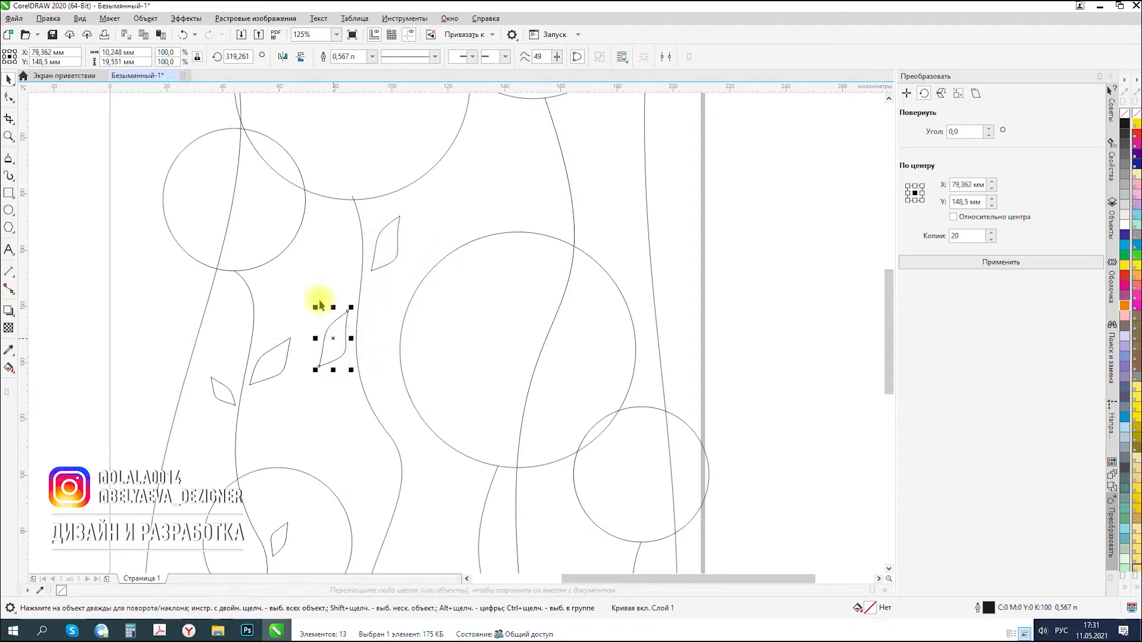
click(288, 58)
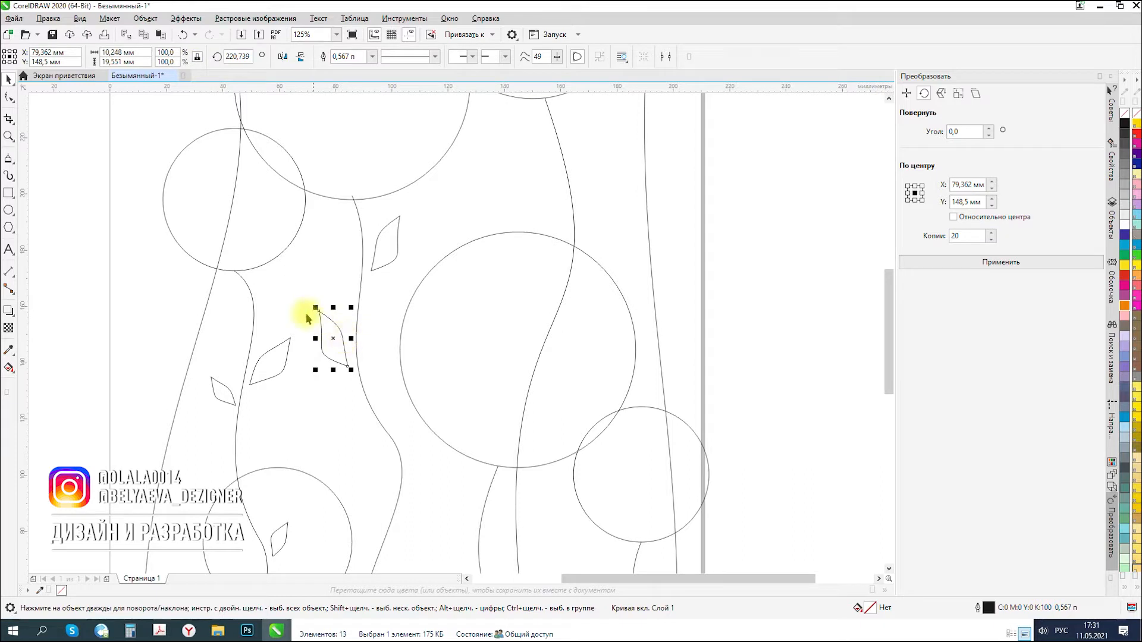
- Shrink the mirrored leaf to about 75.9% and copy it right of the stem at the large right circle's edge, rotated to about 175.5°
drag(315, 307, 408, 395)
click(396, 405)
click(394, 396)
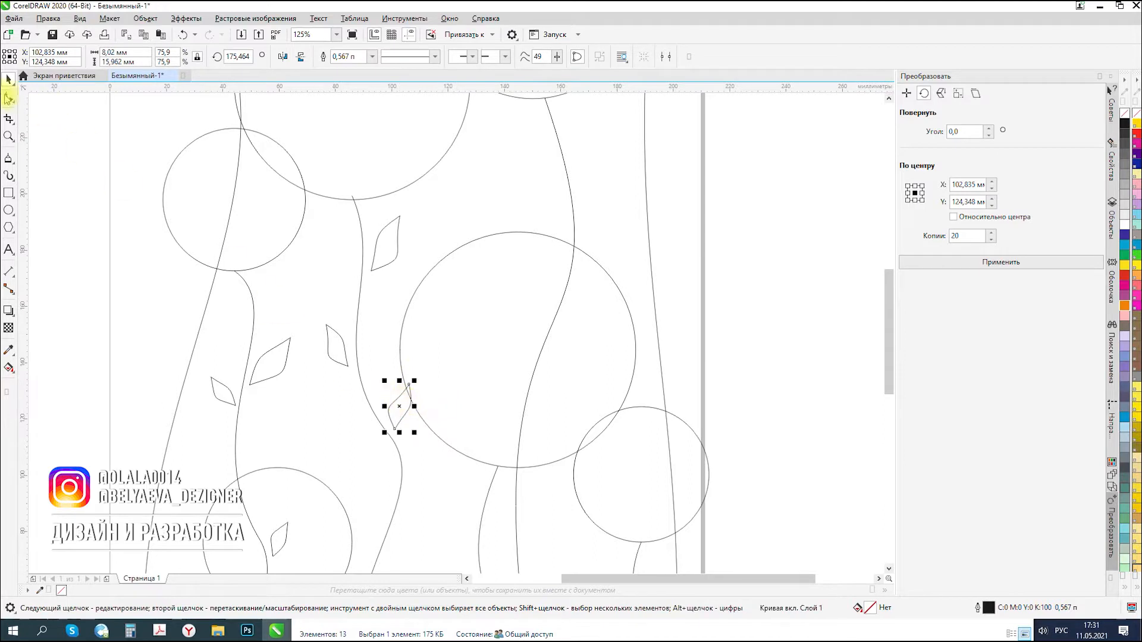
- Reshape the rotated copy by moving its tip node and curve handles, making a fuller leaf of about 9.1 × 18.5 mm
scroll(409, 403, up, 1)
drag(408, 370, 390, 348)
drag(408, 391, 413, 400)
drag(406, 353, 407, 352)
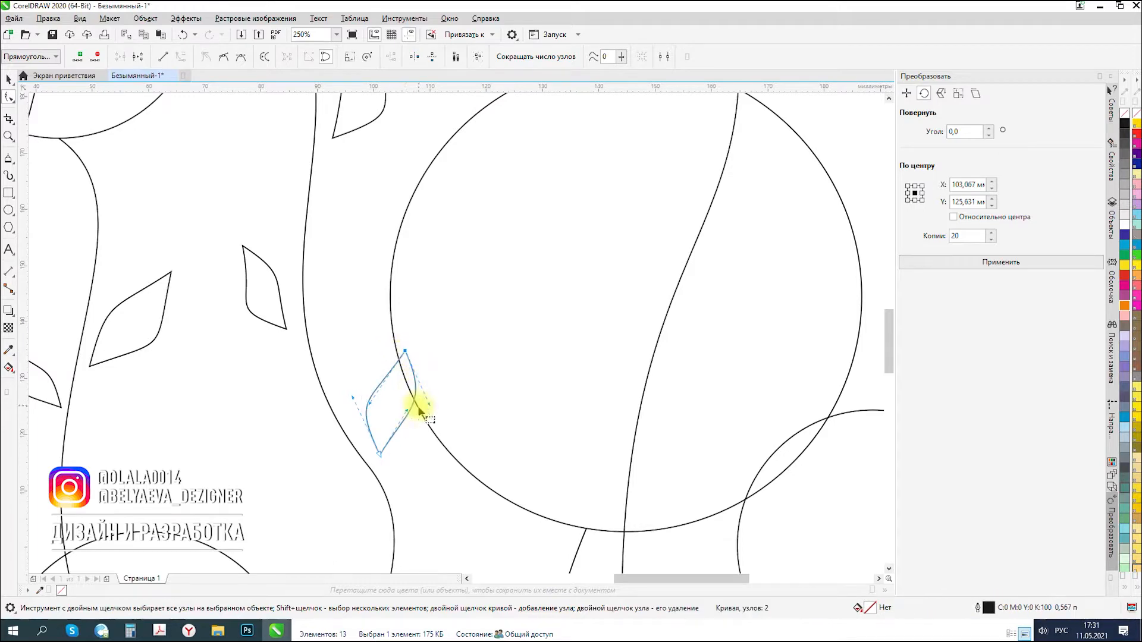
drag(407, 411, 415, 423)
click(9, 80)
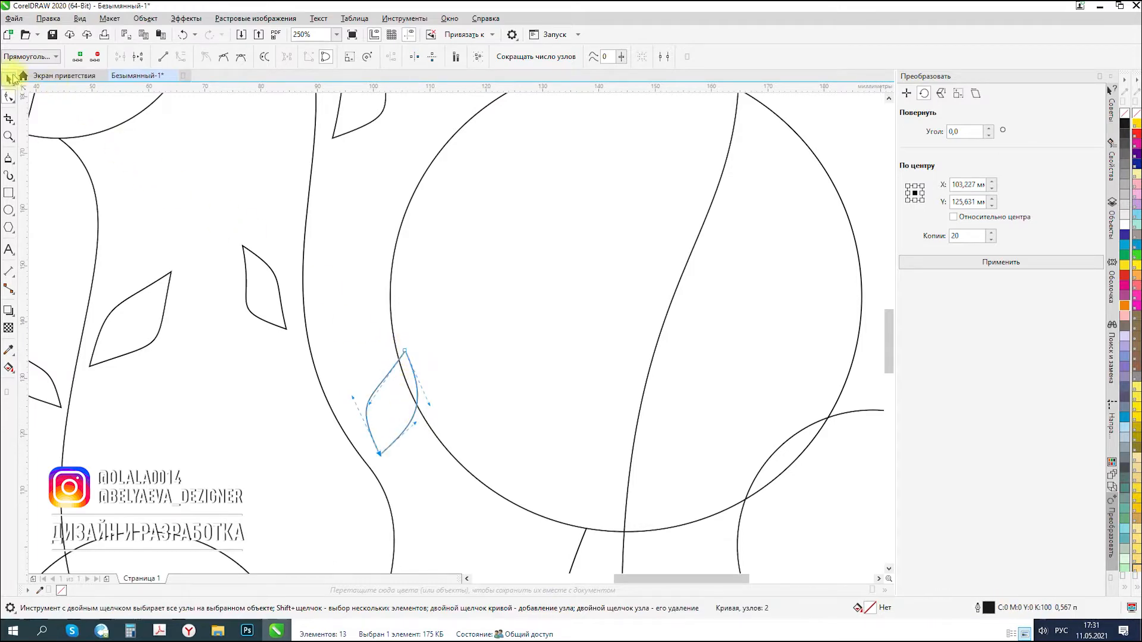
- Copy the mirrored leaf to the stem's left side near its base, tilted to about 216.3° and resized to about 7.9 × 18.7 mm
scroll(429, 252, down, 5)
scroll(415, 334, up, 3)
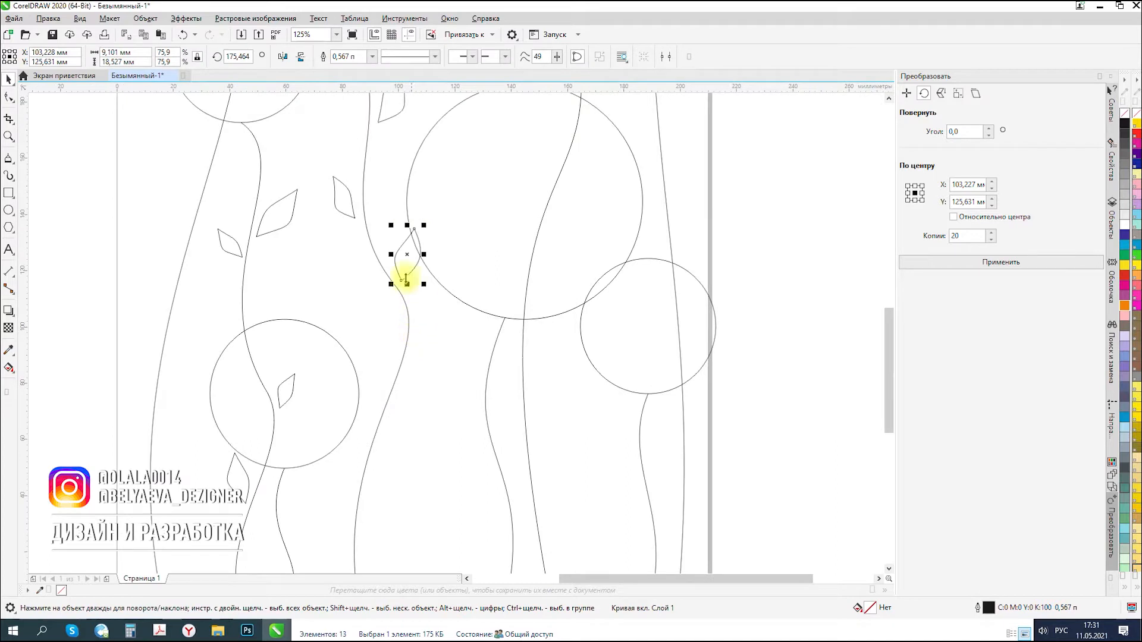
drag(348, 193, 354, 466)
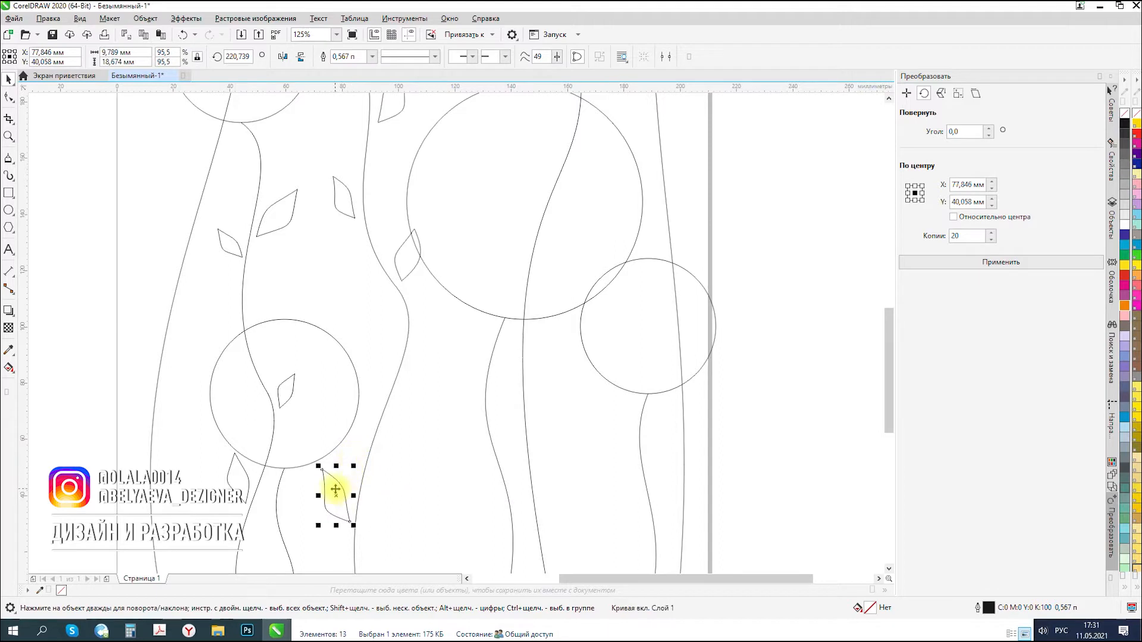
click(334, 487)
drag(348, 468, 348, 469)
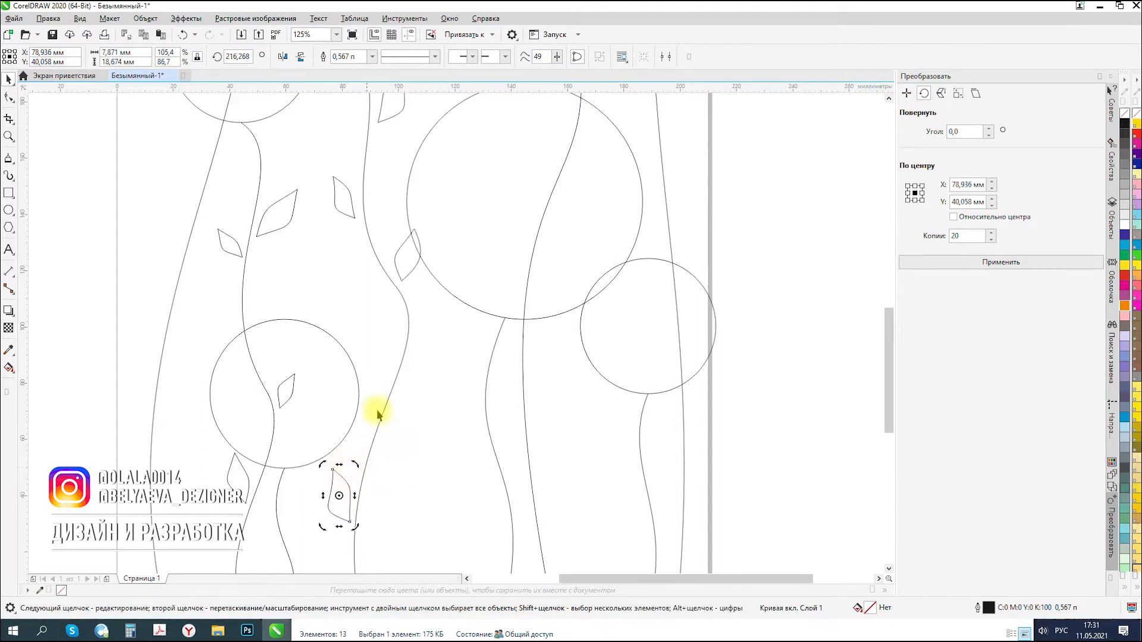
- Copy the small leaf from inside the lower-left circle to the right side of the large circle's stem, rotated to about 129.1°
scroll(383, 390, down, 1)
scroll(378, 434, up, 1)
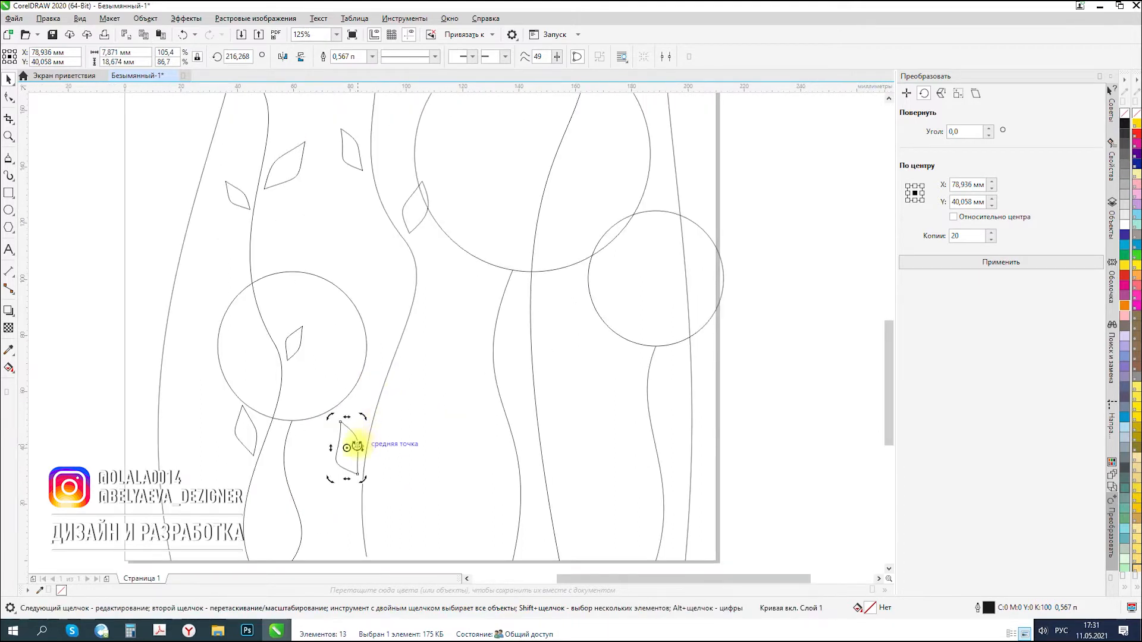
click(295, 346)
drag(302, 345, 414, 361)
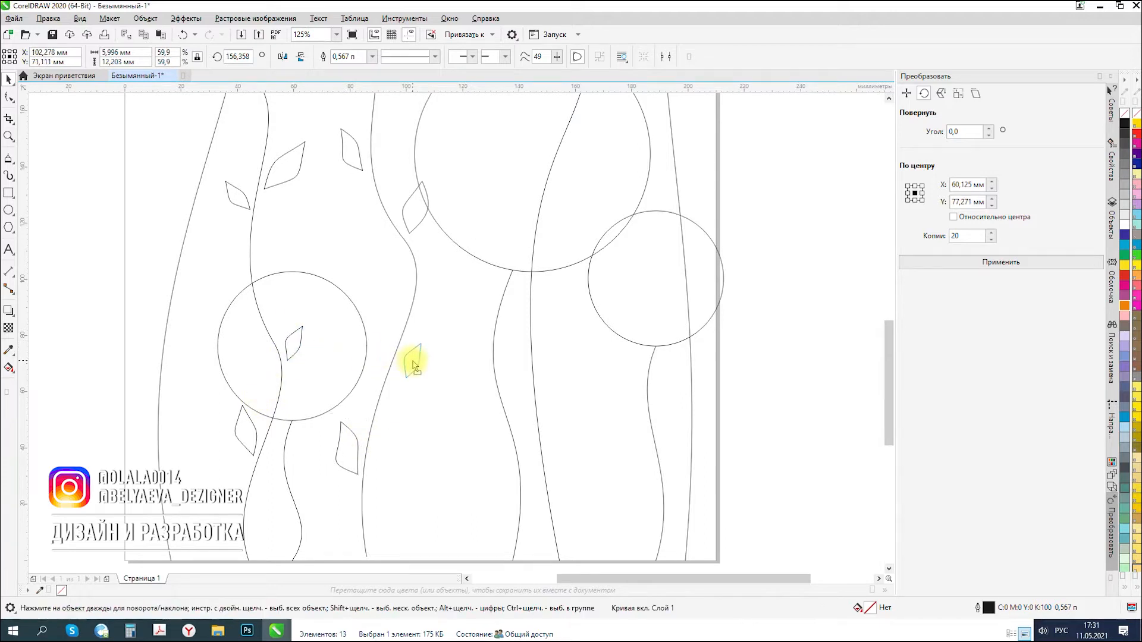
click(409, 359)
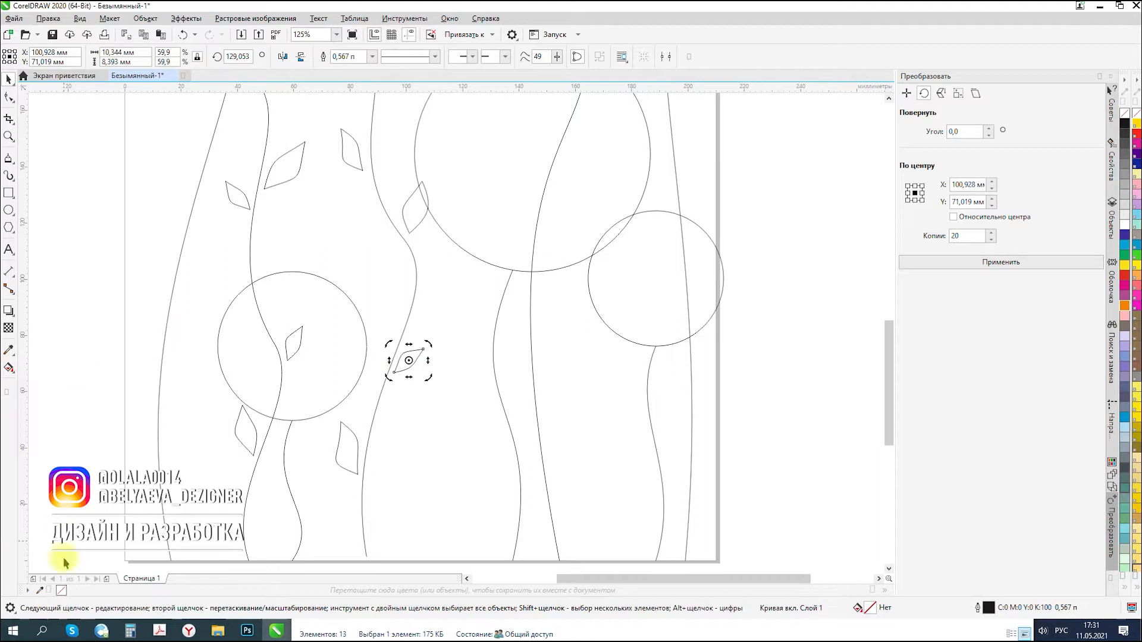
click(89, 248)
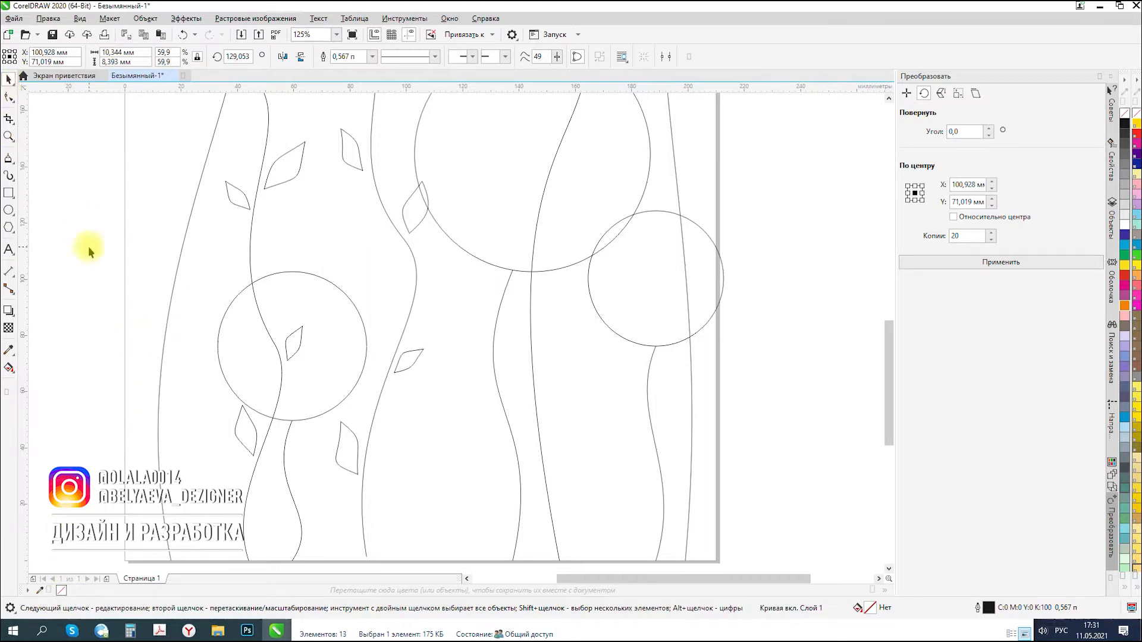
- Copy the large leaf beside the small upper-left circle's stem to the page top, right of the leftmost stem
scroll(441, 241, down, 2)
scroll(436, 137, up, 1)
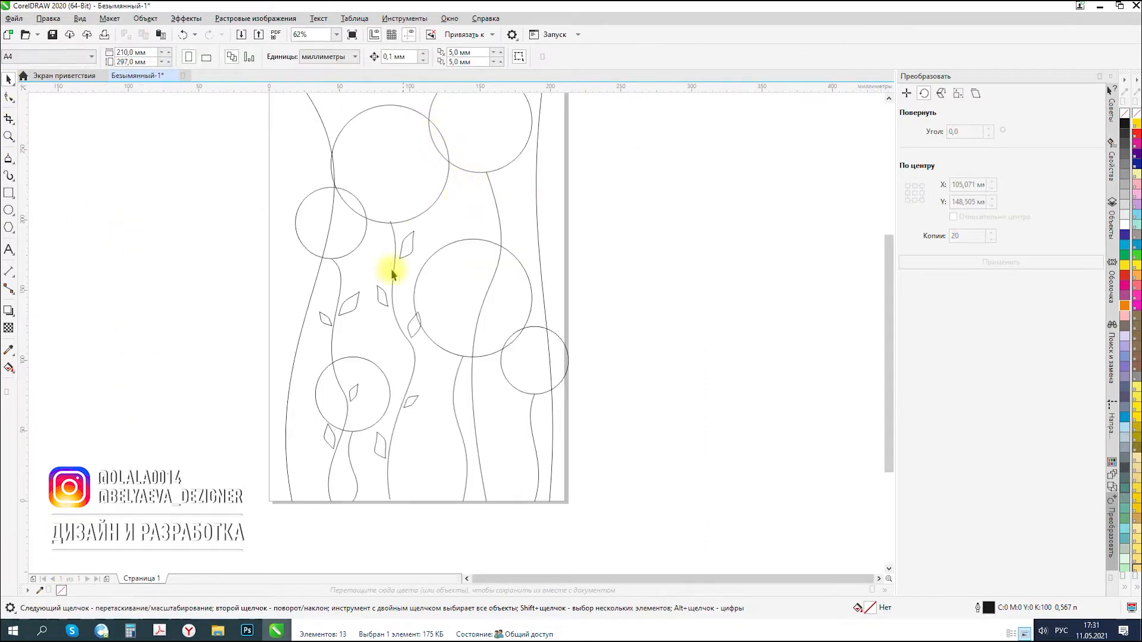
click(356, 305)
drag(351, 302, 343, 92)
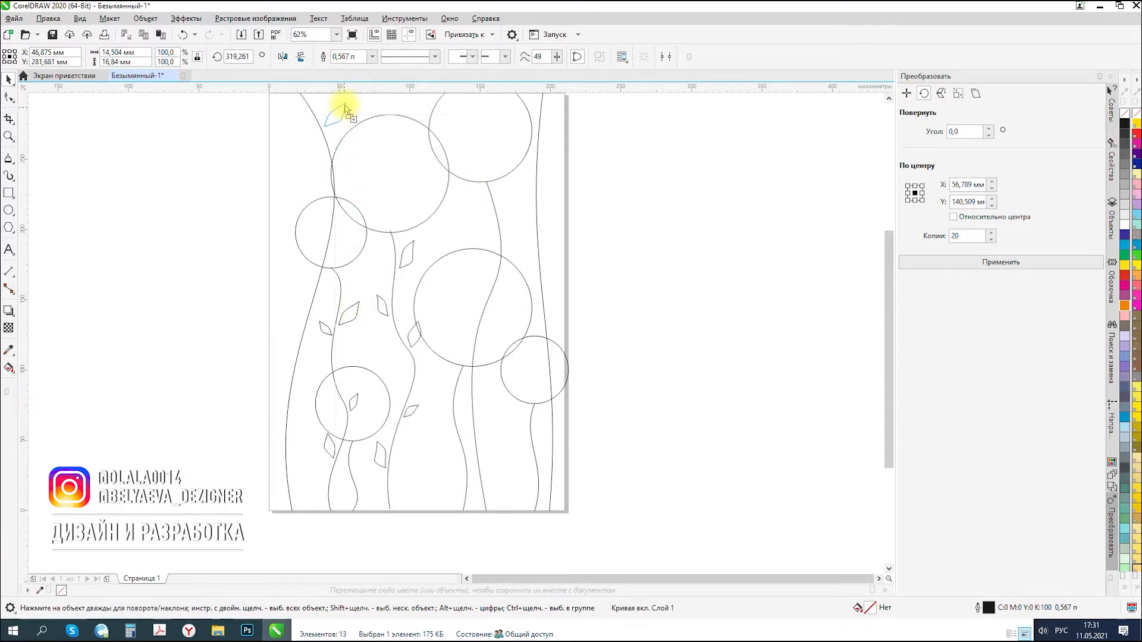
- Copy the top leaf to the leftmost stem's left side, above the small upper-left circle, and rotate it to about 223.3°
drag(338, 115, 354, 191)
click(311, 176)
scroll(305, 162, up, 3)
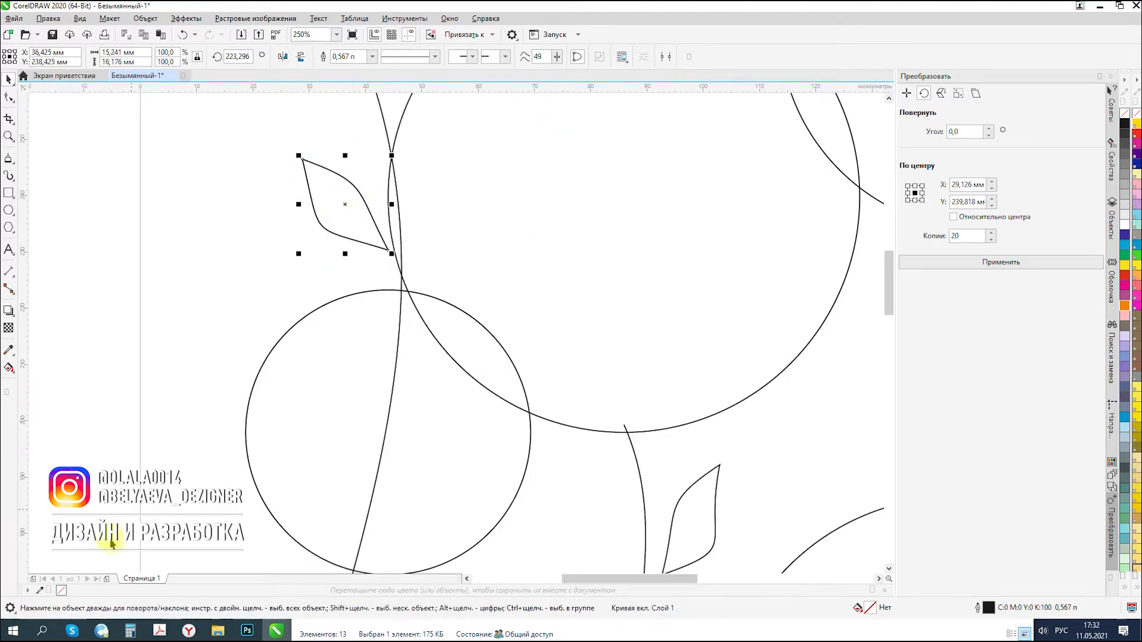
- Shrink the rotated leaf above the small circle to about 62.4% and move it close to the stem
scroll(343, 274, down, 5)
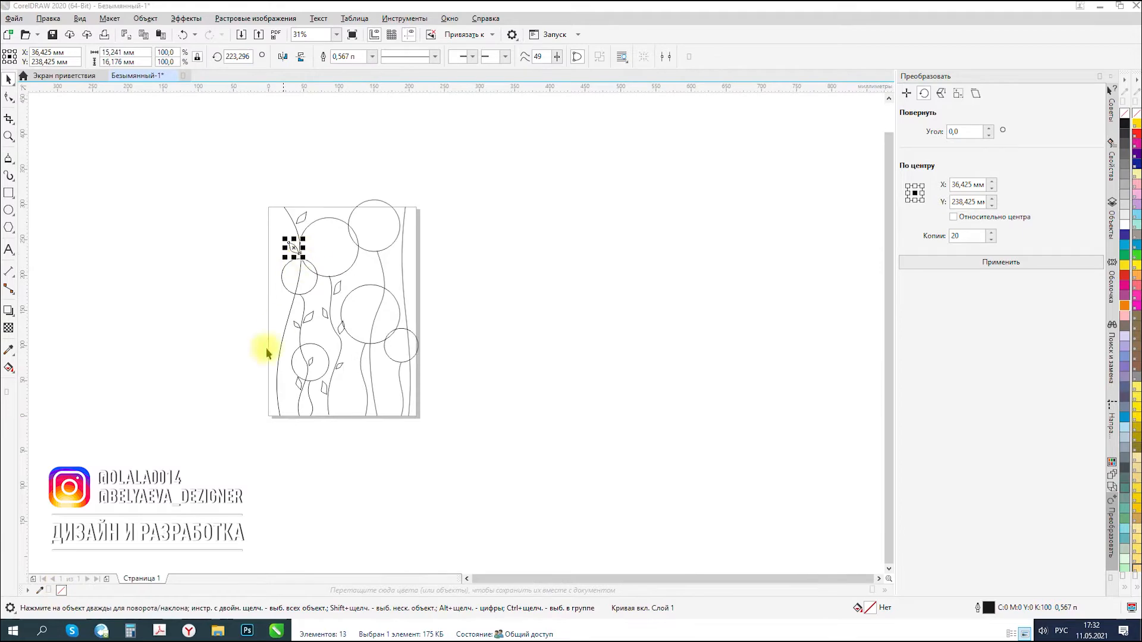
drag(320, 109, 328, 117)
scroll(328, 113, up, 3)
drag(414, 245, 412, 262)
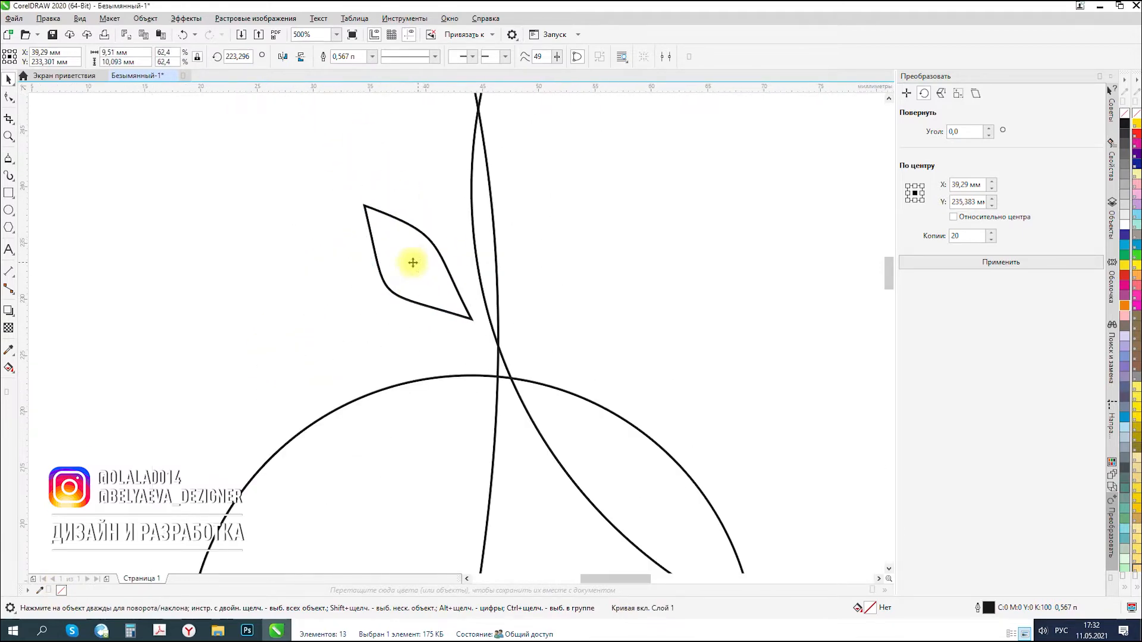
- Copy the shrunken leaf to the left side of the leftmost stem at mid-height and rotate it to about 188.8°
scroll(412, 250, down, 4)
scroll(441, 262, up, 2)
drag(438, 145, 403, 318)
scroll(403, 321, up, 4)
click(390, 318)
click(389, 321)
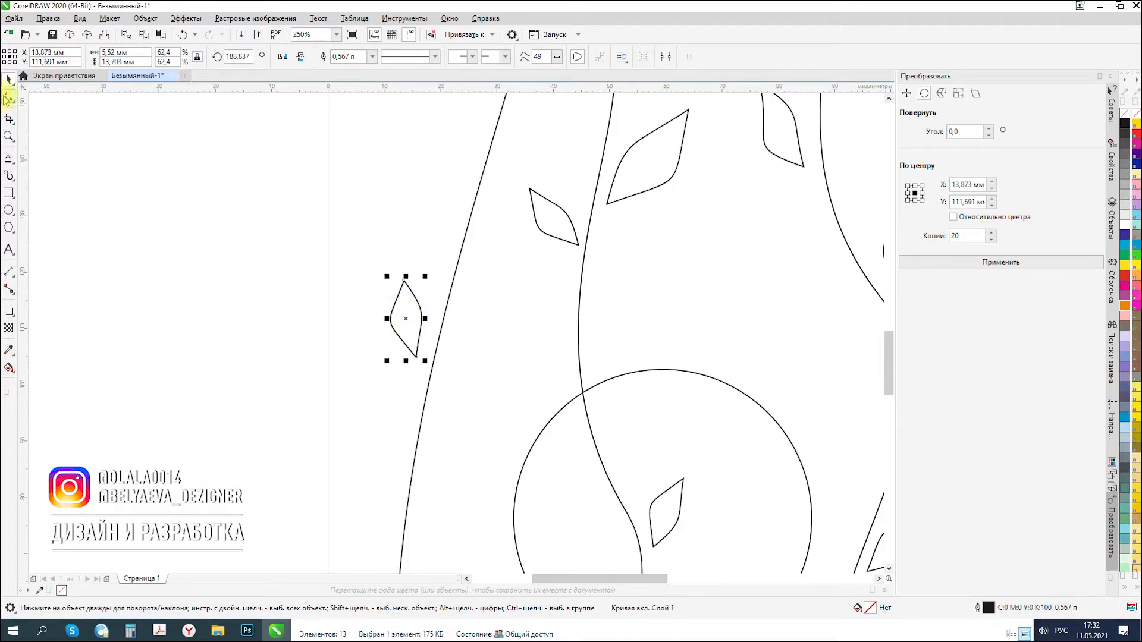
- Reshape the new leaf's side curve and lower tip node, making it about 6.8 × 16.8 mm
click(9, 98)
click(405, 281)
drag(430, 316, 435, 321)
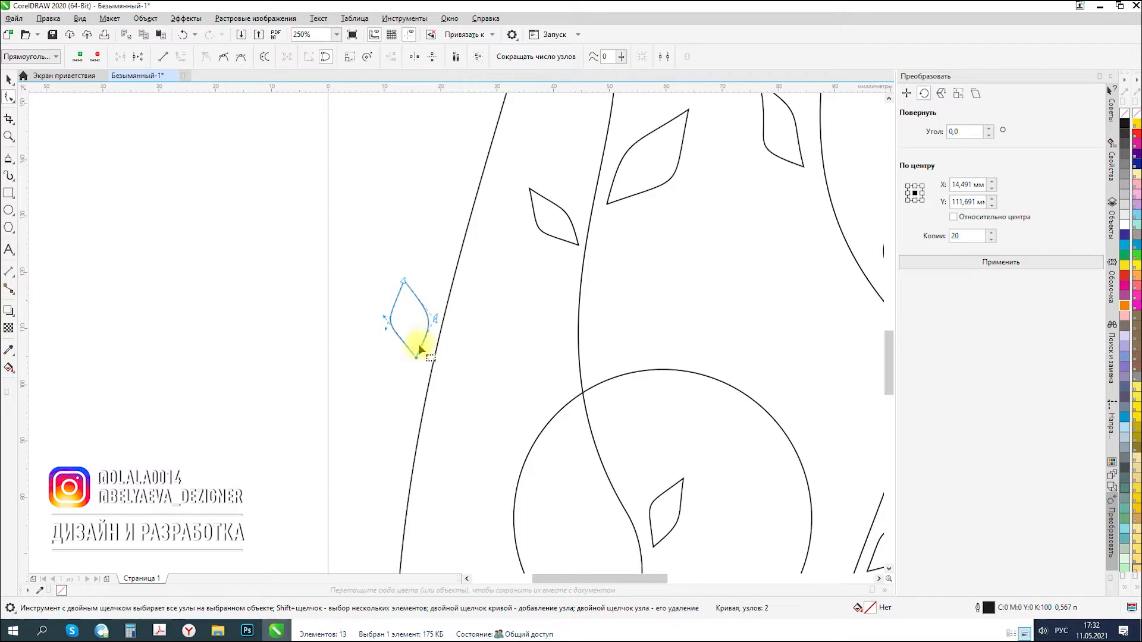
drag(418, 363, 419, 374)
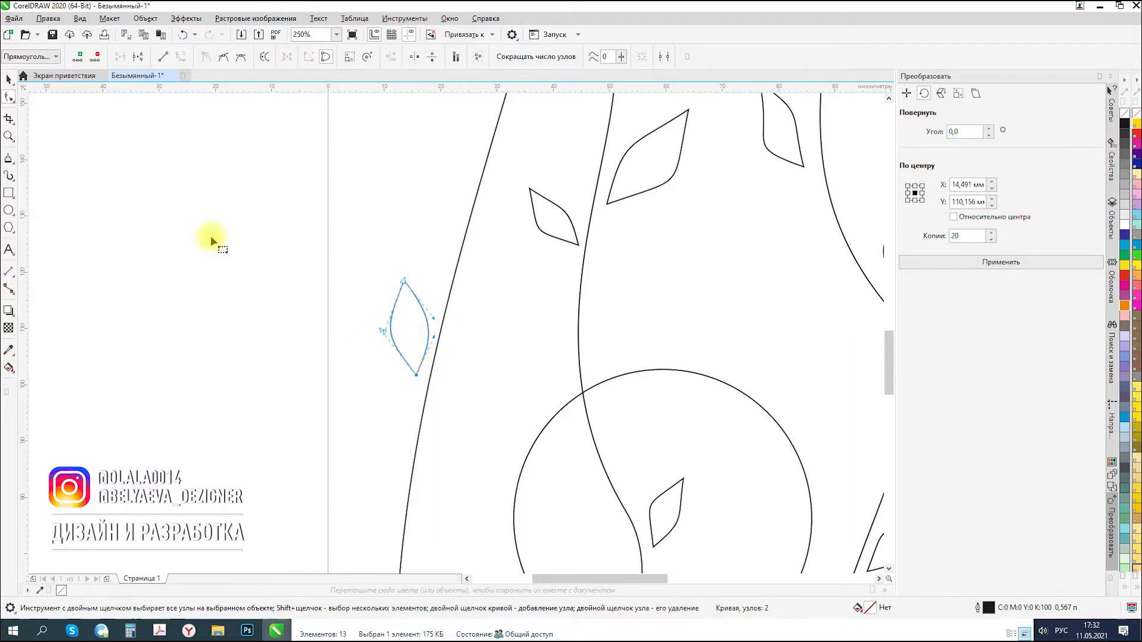
click(8, 79)
- Rotate the reshaped leaf to about 204.4° and position it with its lower tip near the leftmost stem
scroll(395, 309, down, 3)
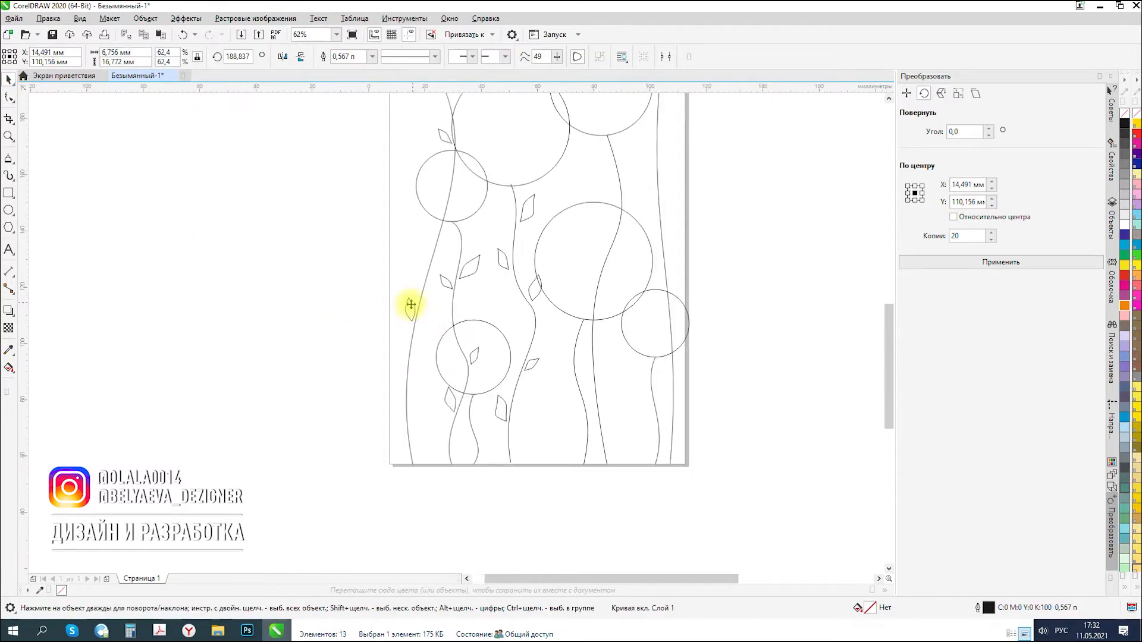
scroll(408, 321, up, 3)
click(408, 325)
drag(381, 274, 396, 317)
click(407, 323)
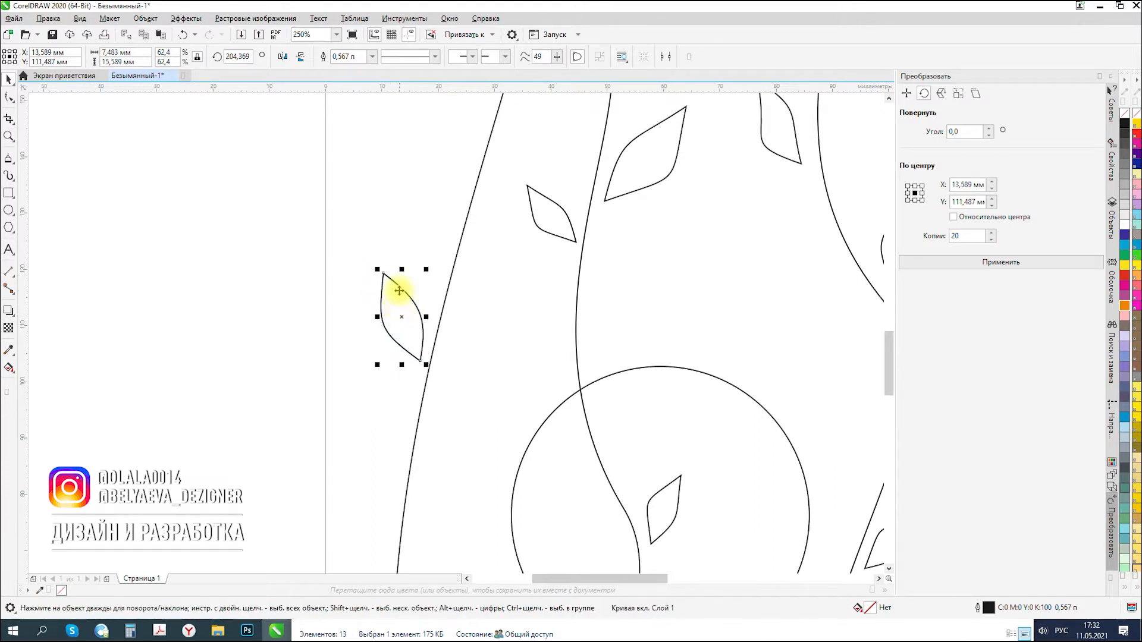
- Copy the leaf to the right side of the leftmost stem lower down, rotated to about 129.1° with its tip beside the stem
scroll(399, 331, down, 3)
scroll(403, 330, up, 2)
drag(379, 279, 413, 410)
click(395, 410)
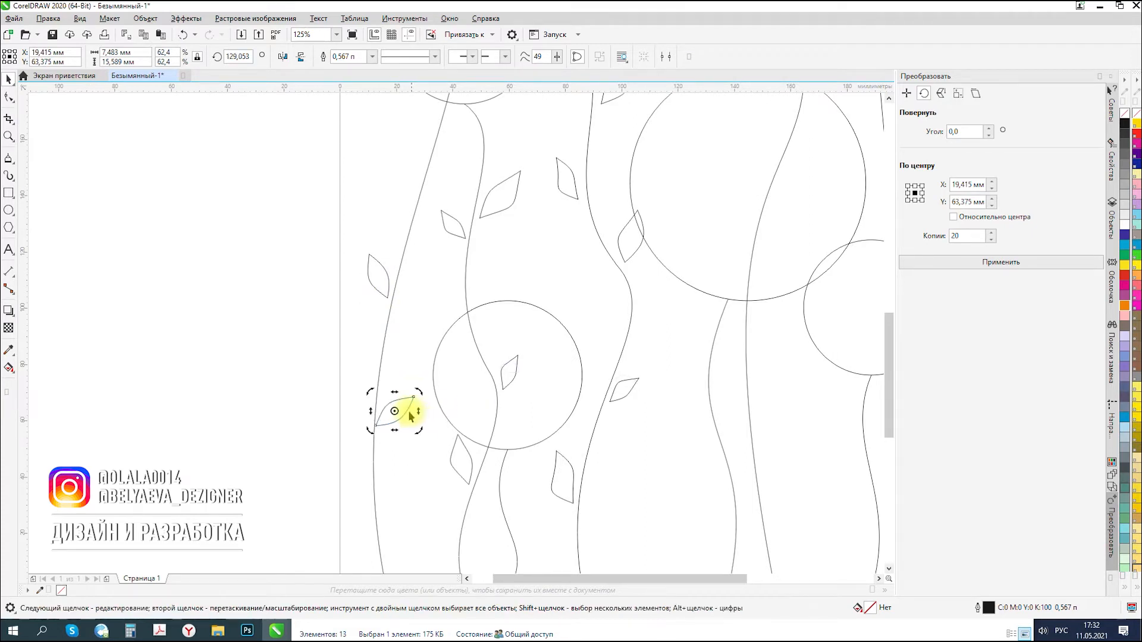
scroll(410, 416, up, 2)
click(400, 400)
mouse_move(401, 400)
mouse_down()
mouse_move(420, 382)
mouse_move(411, 382)
mouse_up()
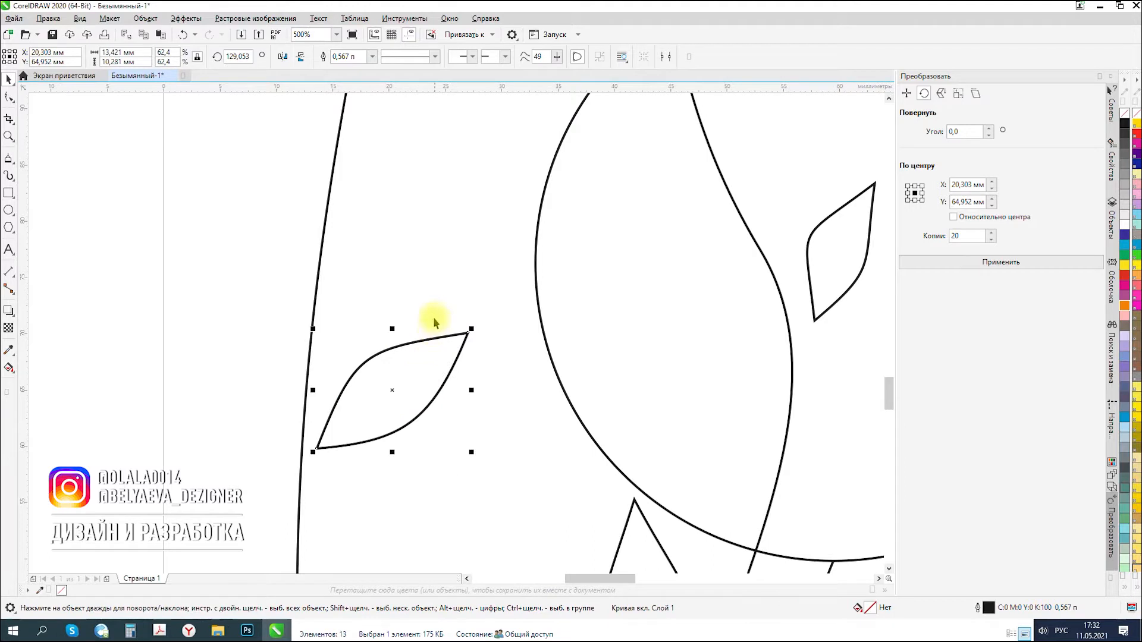
- Copy the leaf right of the long stem below the large right circle, and again left of that stem above the circle
scroll(434, 336, down, 5)
drag(434, 340, 619, 156)
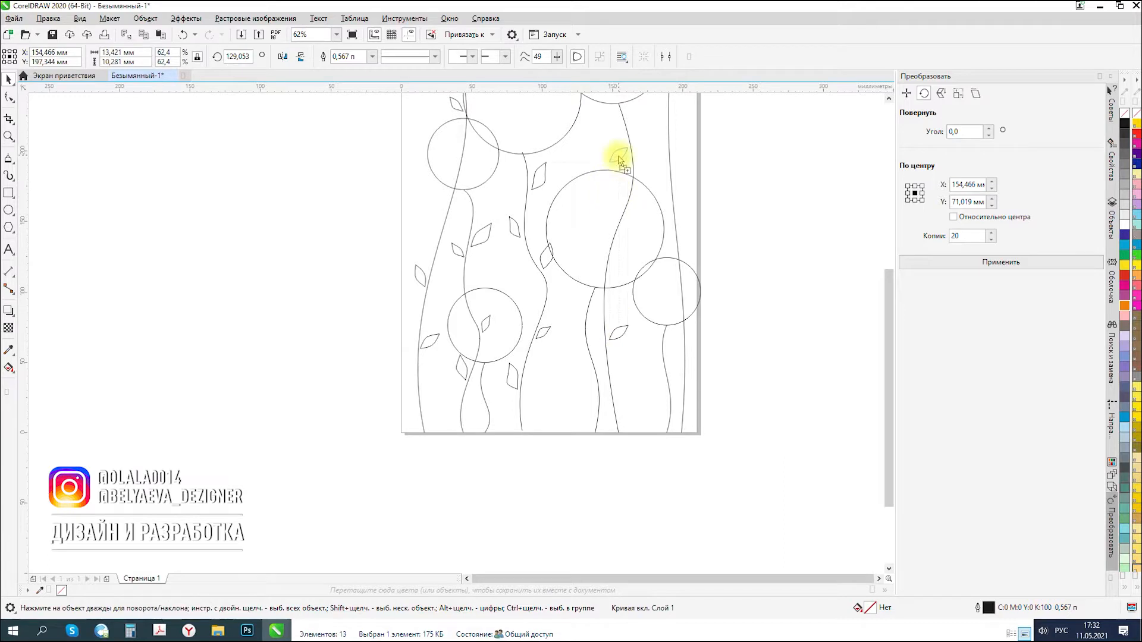
scroll(628, 133, up, 5)
- Rotate the leaf above the large right circle to about 237.0° and move its tip against the stem
click(591, 288)
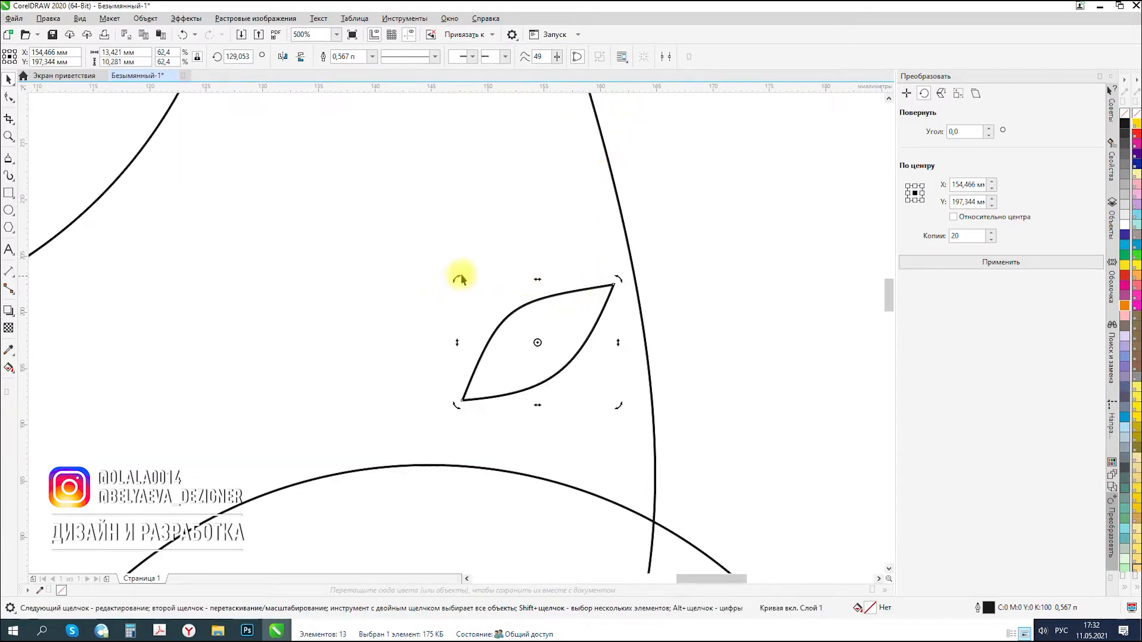
drag(455, 276, 522, 386)
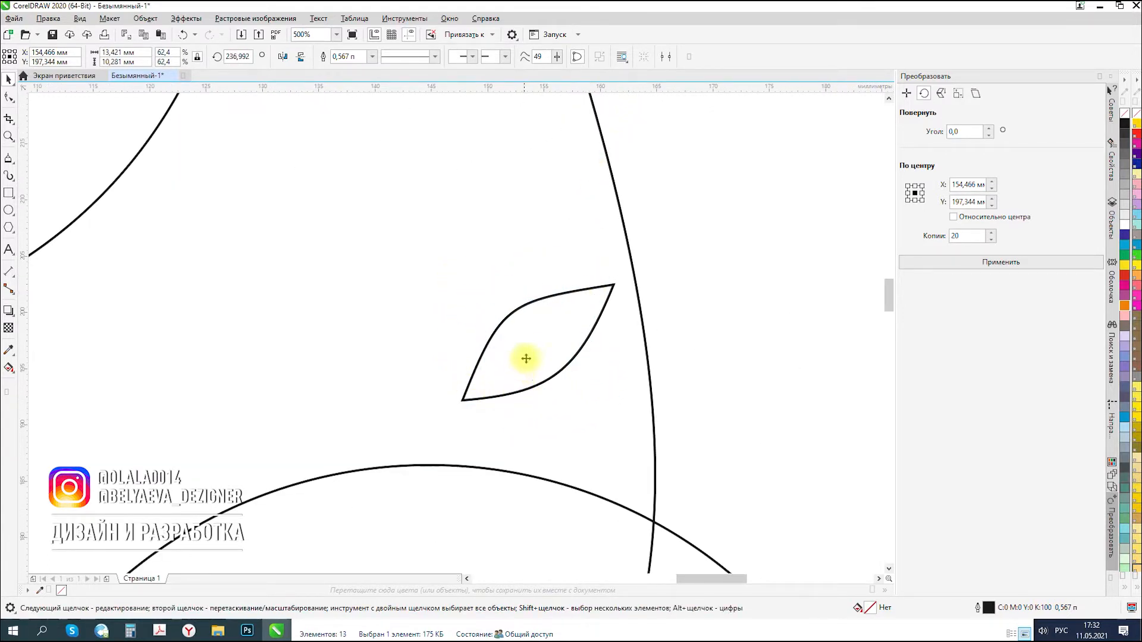
click(538, 344)
drag(538, 343, 557, 314)
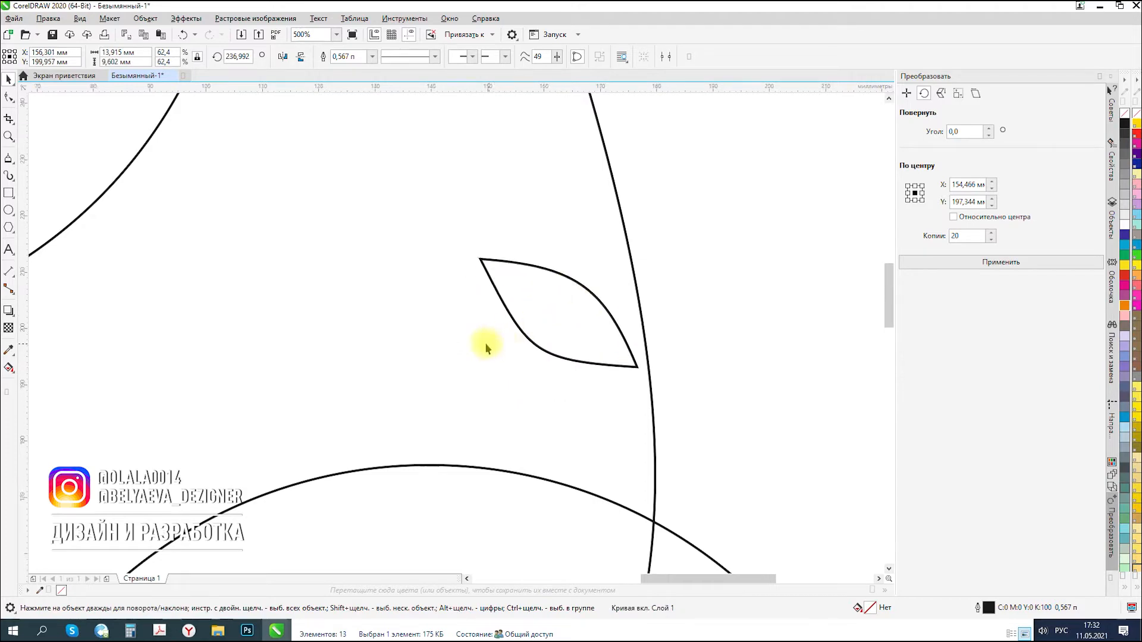
- Copy that leaf to the right side of the same stem, just below the upper-right circle, and rotate it to about 156.1°
scroll(484, 339, down, 5)
scroll(534, 297, down, 2)
scroll(523, 294, up, 4)
drag(527, 328, 584, 280)
click(559, 263)
- Reshape the copied leaf's tip and side curve, then shrink it to about 39.3% close to the stem
click(10, 97)
scroll(569, 251, up, 2)
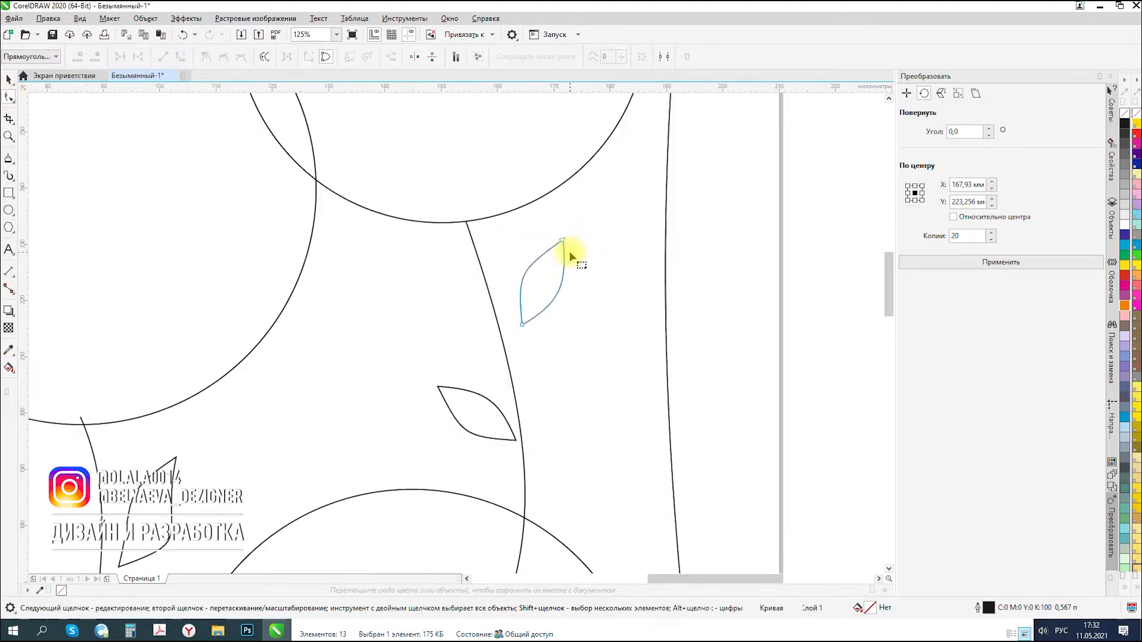
drag(562, 238, 541, 241)
drag(550, 293, 574, 288)
click(8, 81)
drag(557, 237, 548, 268)
scroll(548, 268, down, 2)
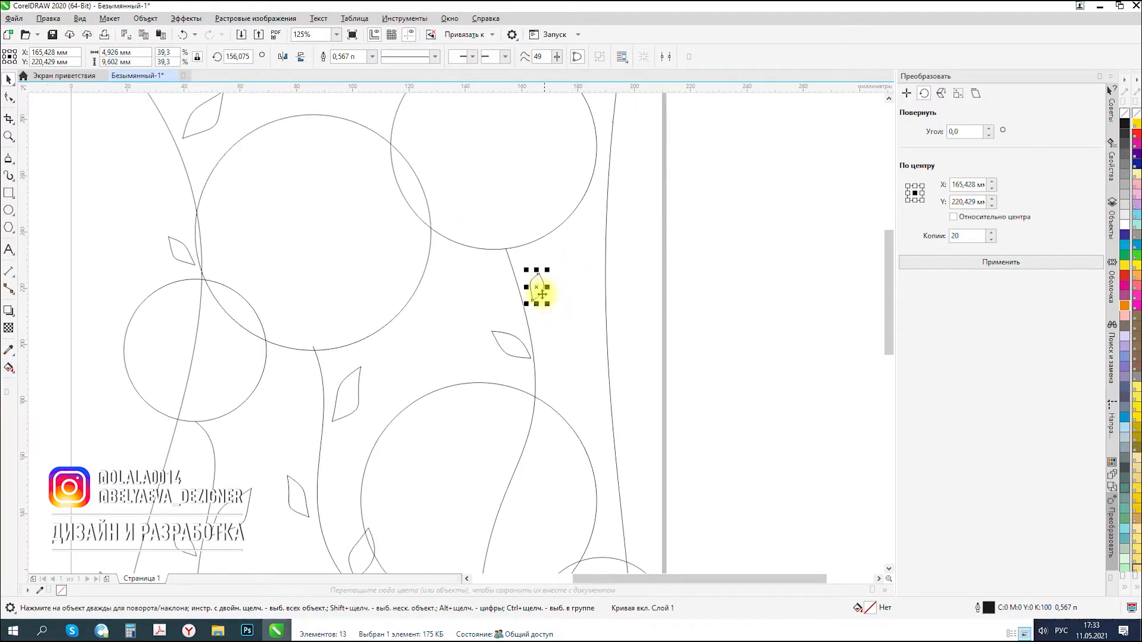
- Copy the tiny leaf to the right side of the short stem under the lower-right circle, rotated to about 119.1°
scroll(537, 288, down, 1)
drag(539, 286, 577, 522)
scroll(559, 381, down, 1)
scroll(543, 413, up, 3)
click(520, 305)
drag(537, 270, 553, 288)
click(520, 297)
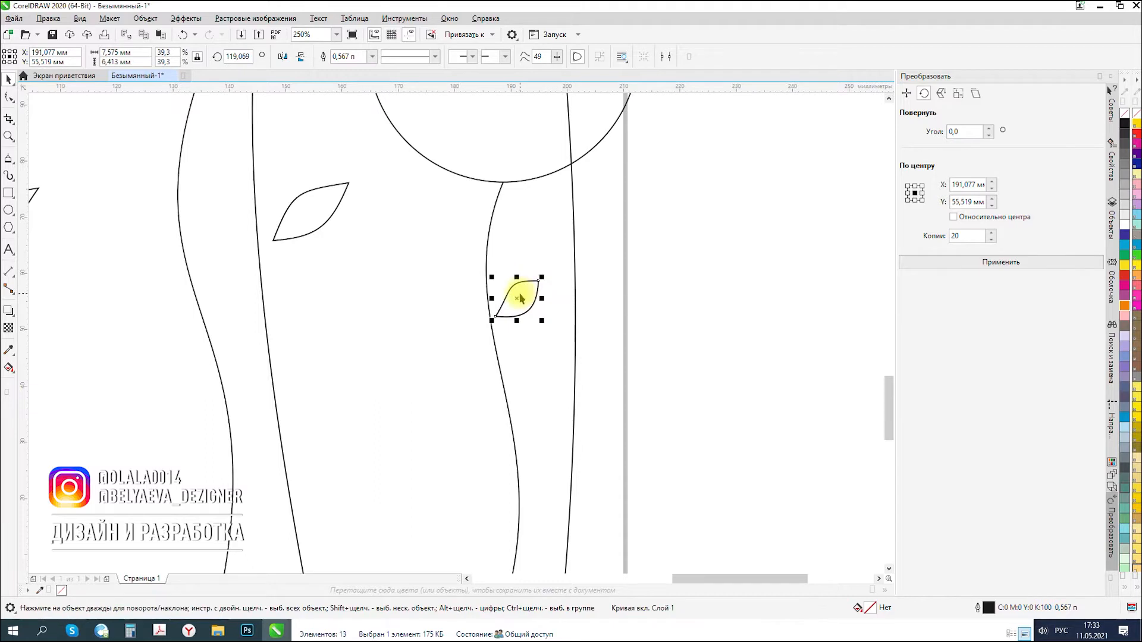
- Copy the tiny leaf lower on the short stem's left side, rotated to about 53.6° and enlarged to about 11.6 × 6.7 mm
drag(519, 304, 478, 411)
click(465, 398)
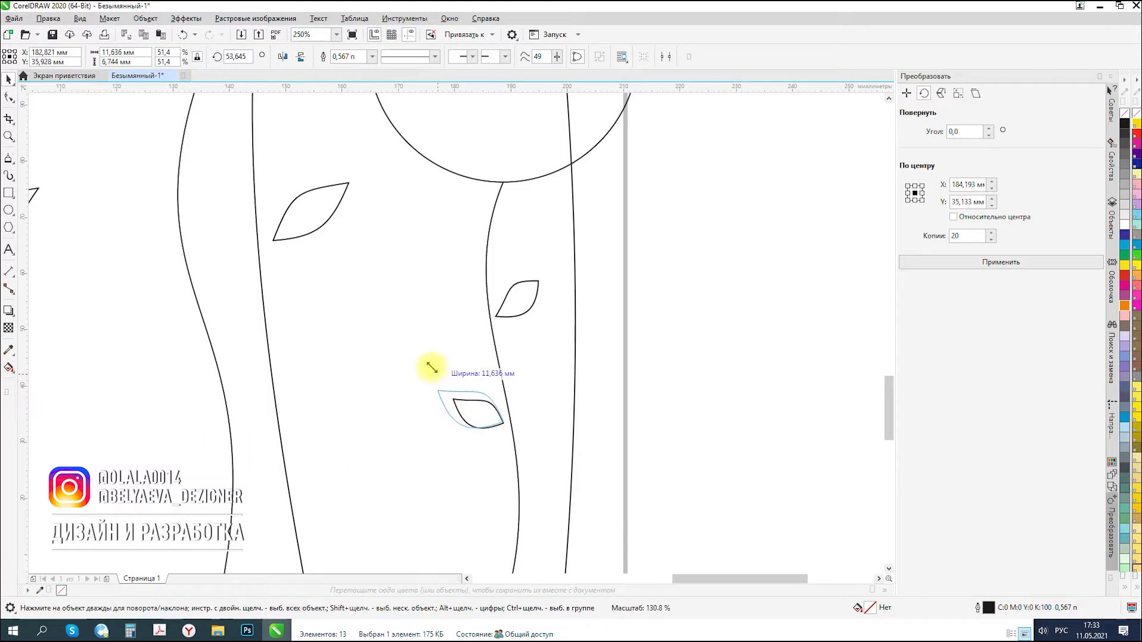
scroll(466, 274, down, 4)
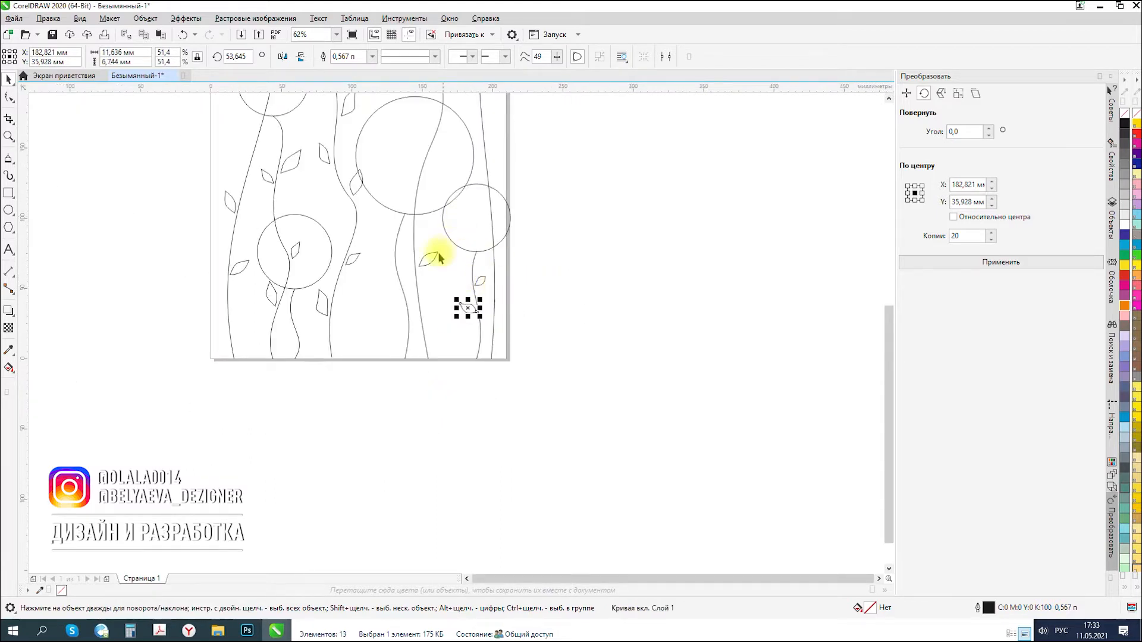
- Copy the leaf beside the long stem to the left of the large right circle's own stem, rotated to about 58.1°
drag(428, 264, 392, 303)
click(391, 303)
scroll(388, 304, up, 2)
drag(347, 252, 439, 153)
click(396, 288)
drag(398, 279, 409, 263)
- Shrink the leaf left of the large right circle's own stem to about 36.5% and copy it higher, right of that stem
scroll(410, 326, down, 2)
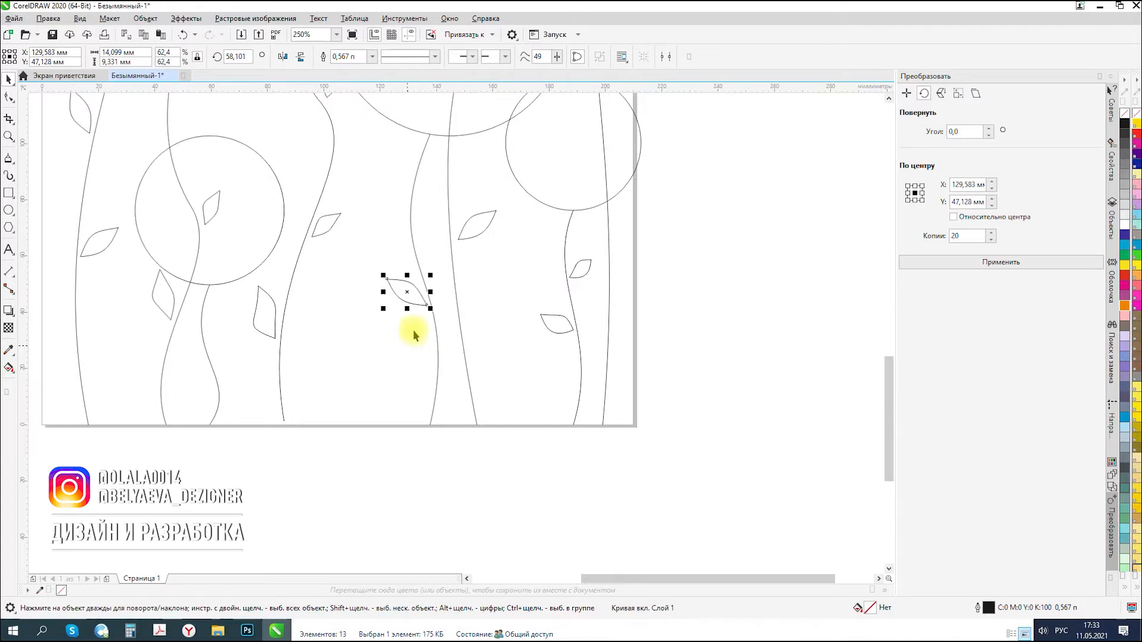
scroll(424, 235, up, 1)
drag(376, 360, 428, 308)
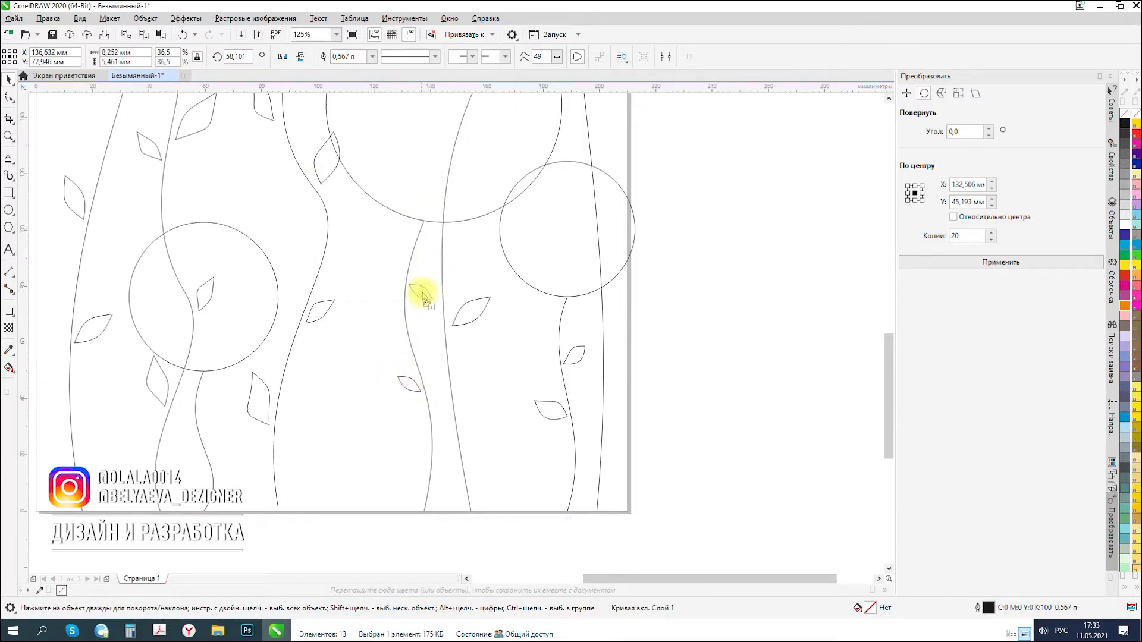
- Flip the copied leaf horizontally, enlarge it to about 9.4 × 10.3 mm and rotate it to about 319.3°
click(422, 292)
drag(440, 289, 409, 288)
scroll(422, 290, up, 2)
click(425, 296)
mouse_move(452, 241)
mouse_down()
mouse_move(482, 213)
mouse_move(446, 263)
mouse_up()
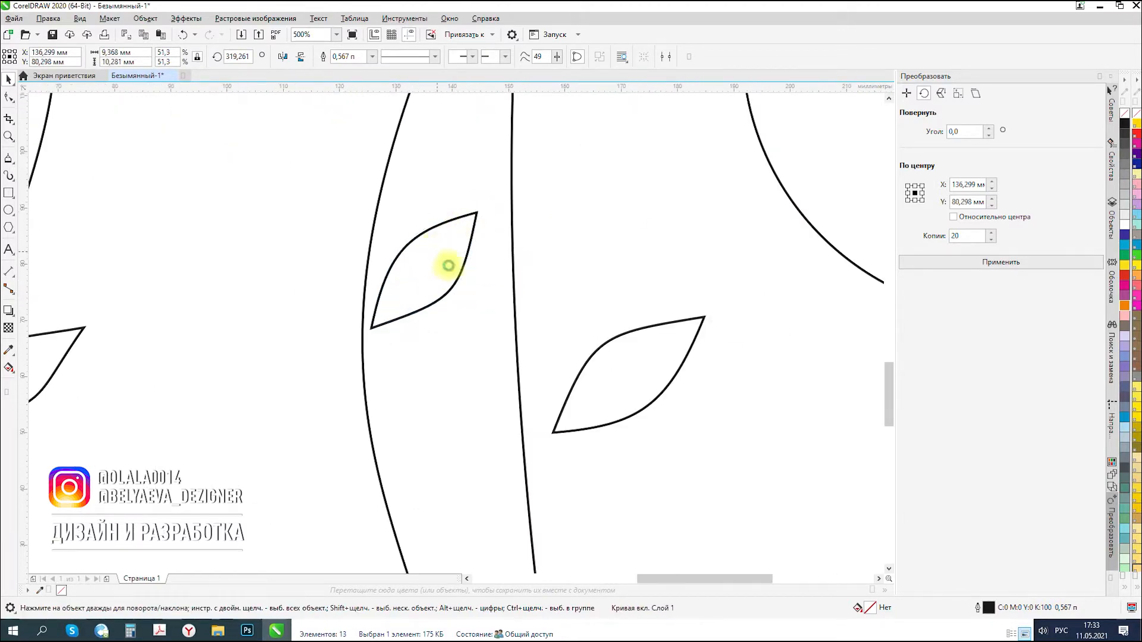
scroll(446, 262, down, 3)
click(623, 345)
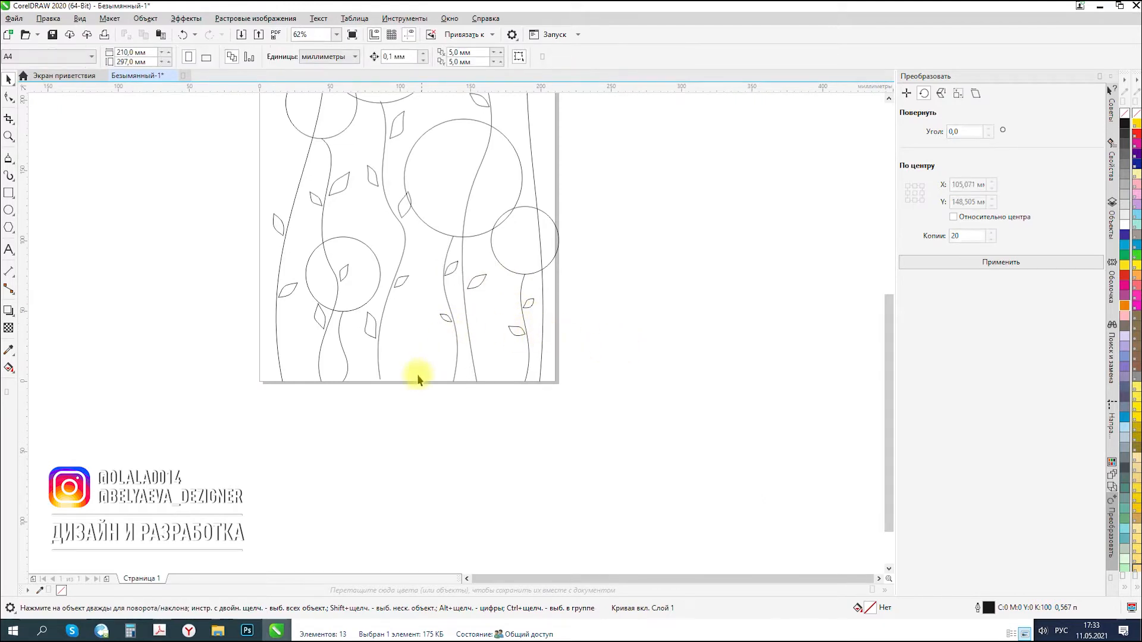
- Copy three existing leaves beside the upper half of the rightmost long stem, two on its right side and one on its left
scroll(416, 373, down, 1)
scroll(487, 205, up, 1)
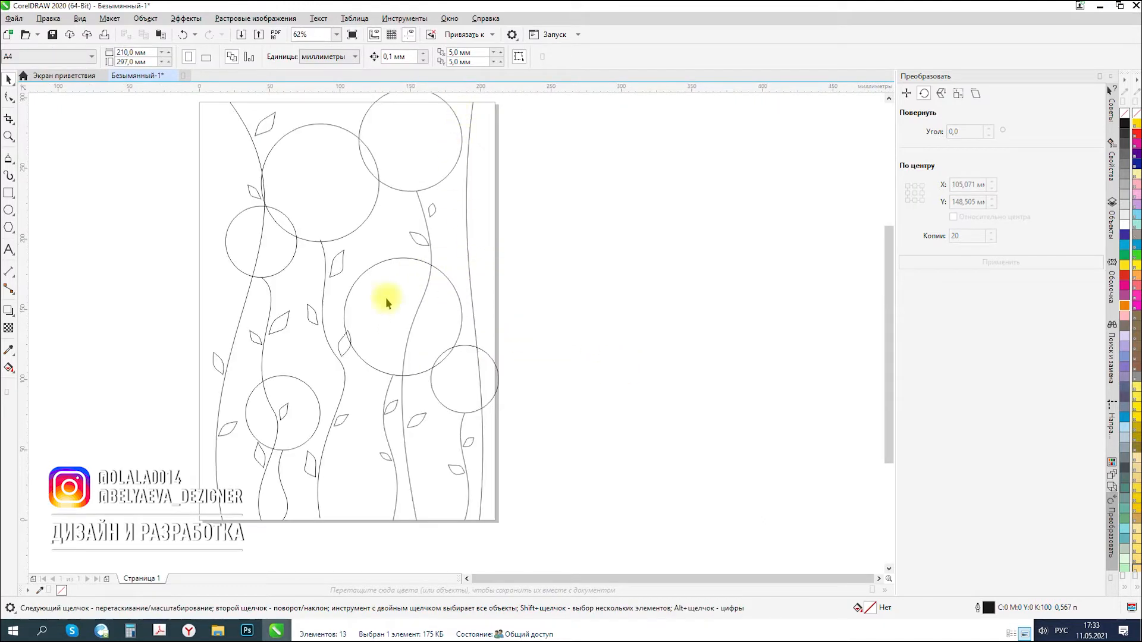
drag(339, 273, 484, 211)
drag(255, 344, 456, 249)
drag(282, 409, 484, 297)
click(541, 298)
scroll(452, 253, down, 2)
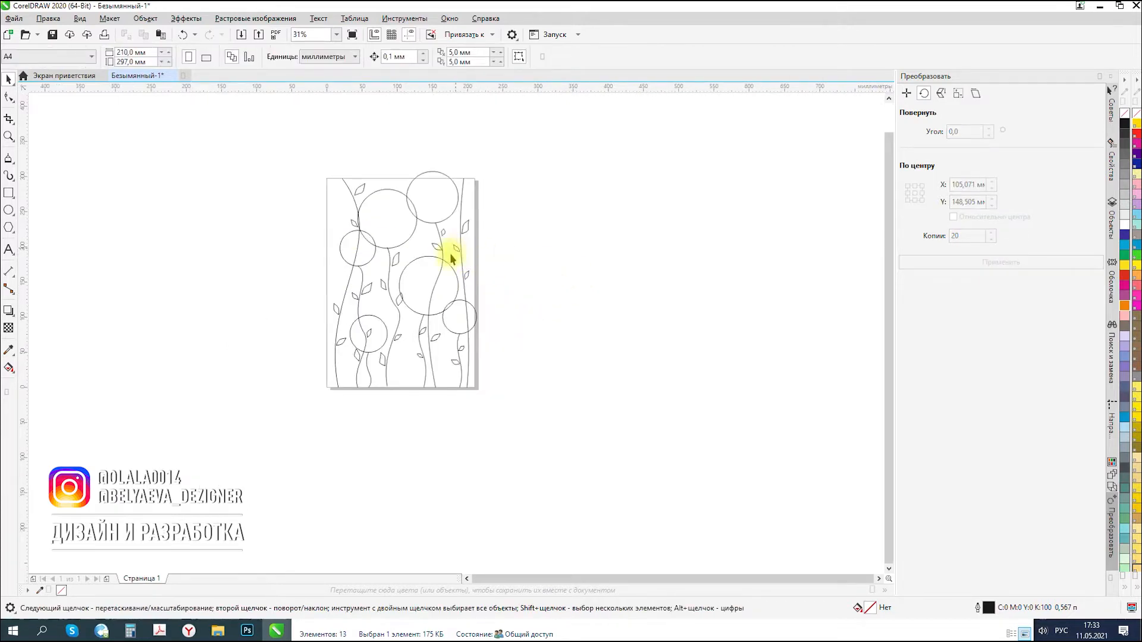
- Save the document as a CDR file named "цветы" in the D:\работа\работа folder
click(17, 20)
click(40, 146)
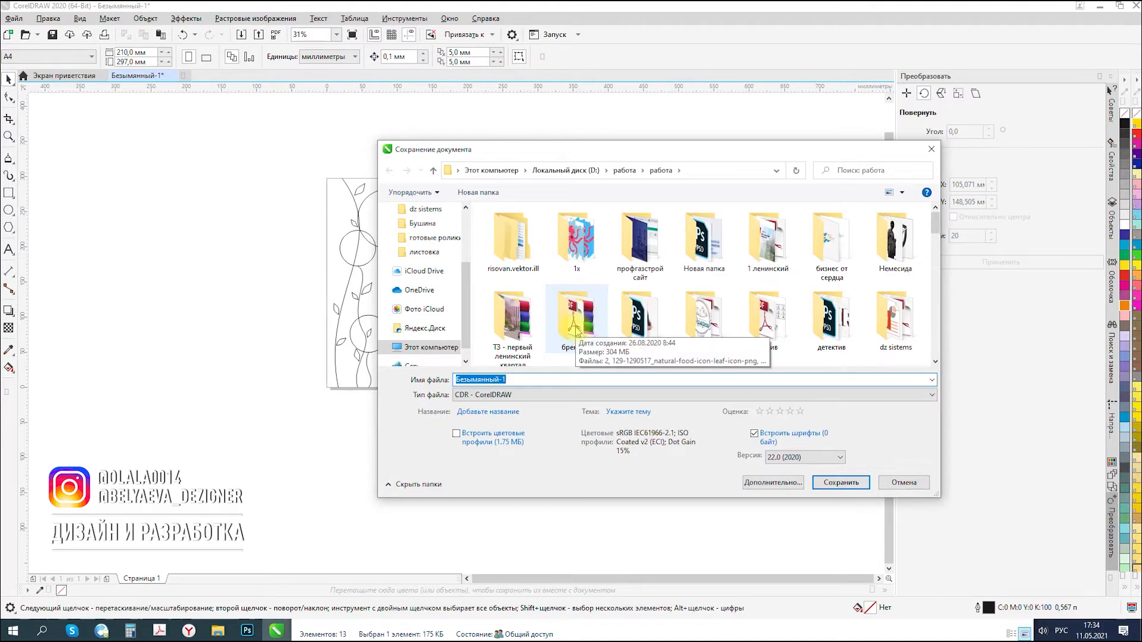
text(цветы)
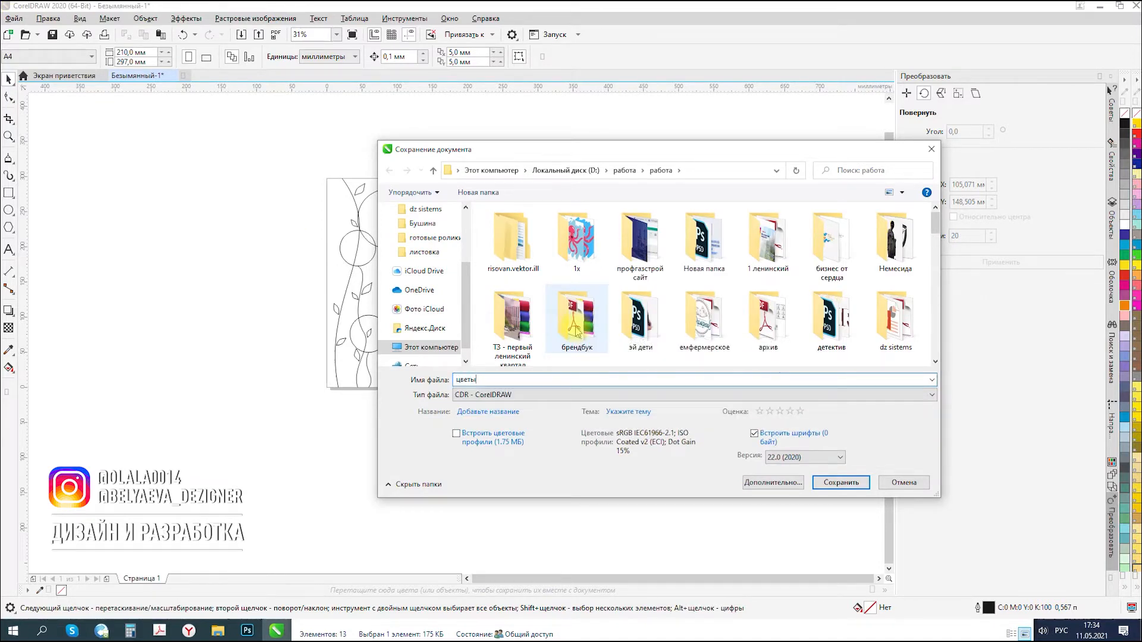
click(836, 482)
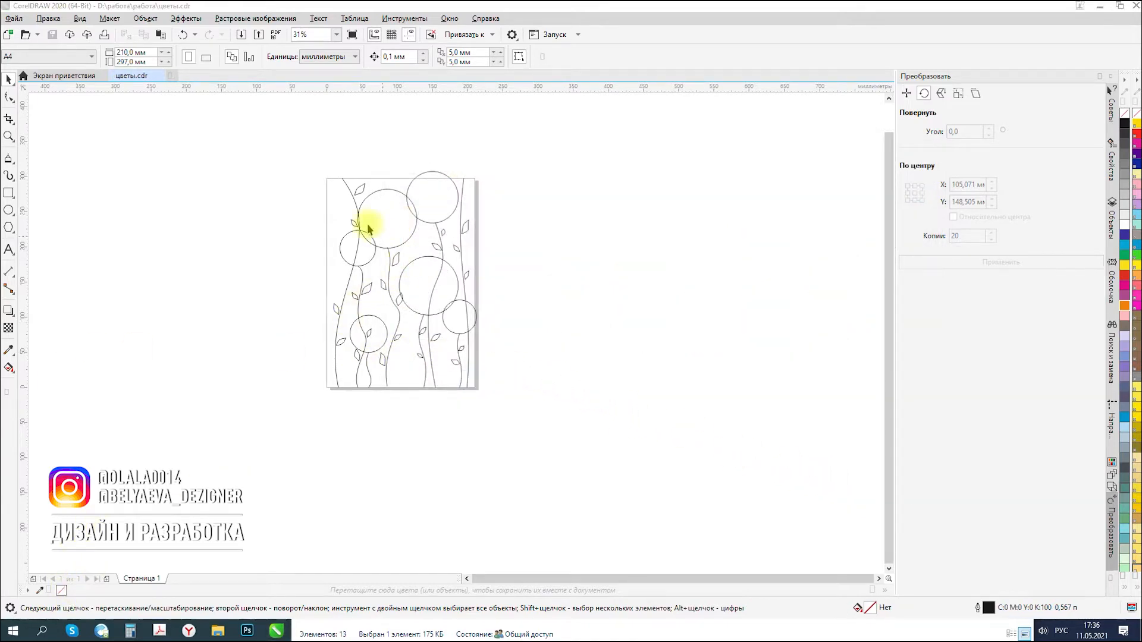
- Draw a closed freehand oval about 50.5 × 37 mm inside the large upper-left circle
scroll(390, 200, up, 3)
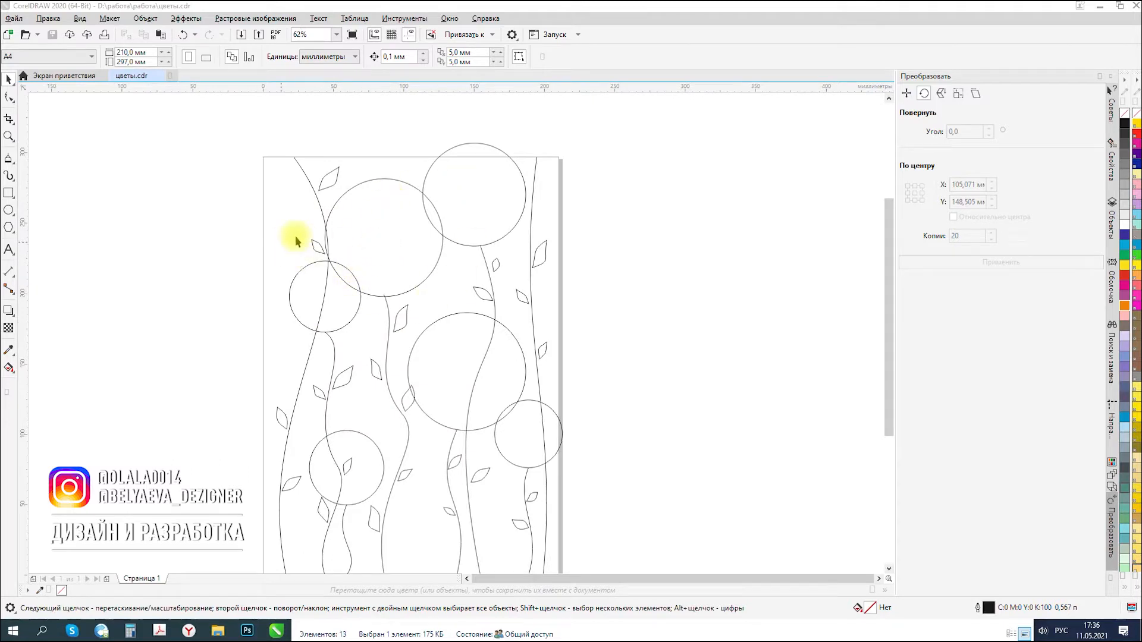
scroll(371, 222, up, 3)
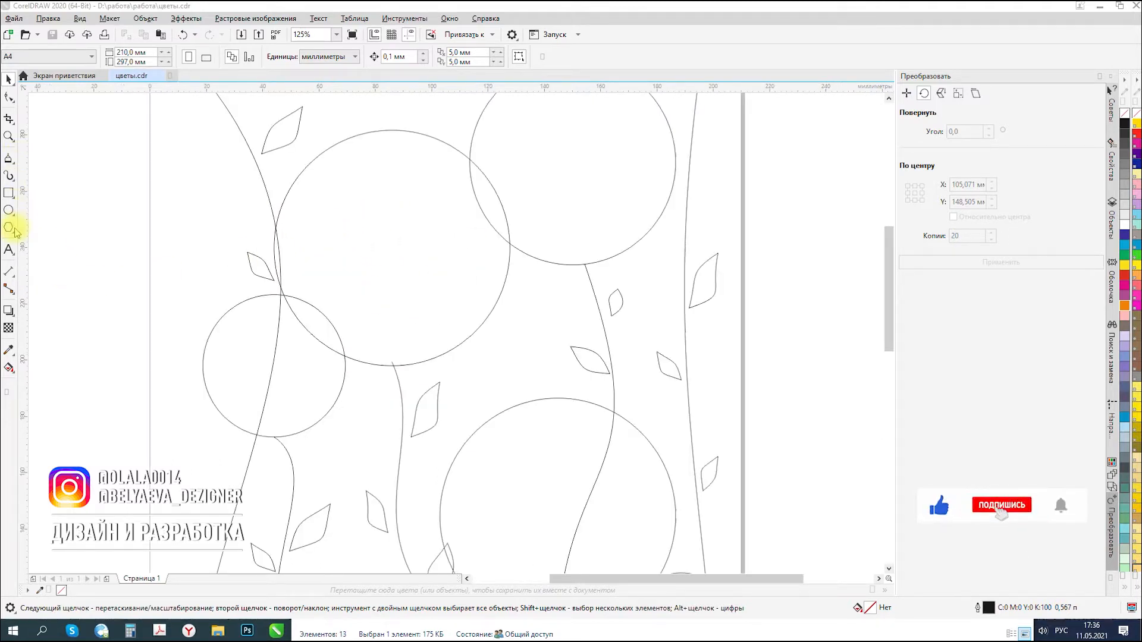
click(9, 160)
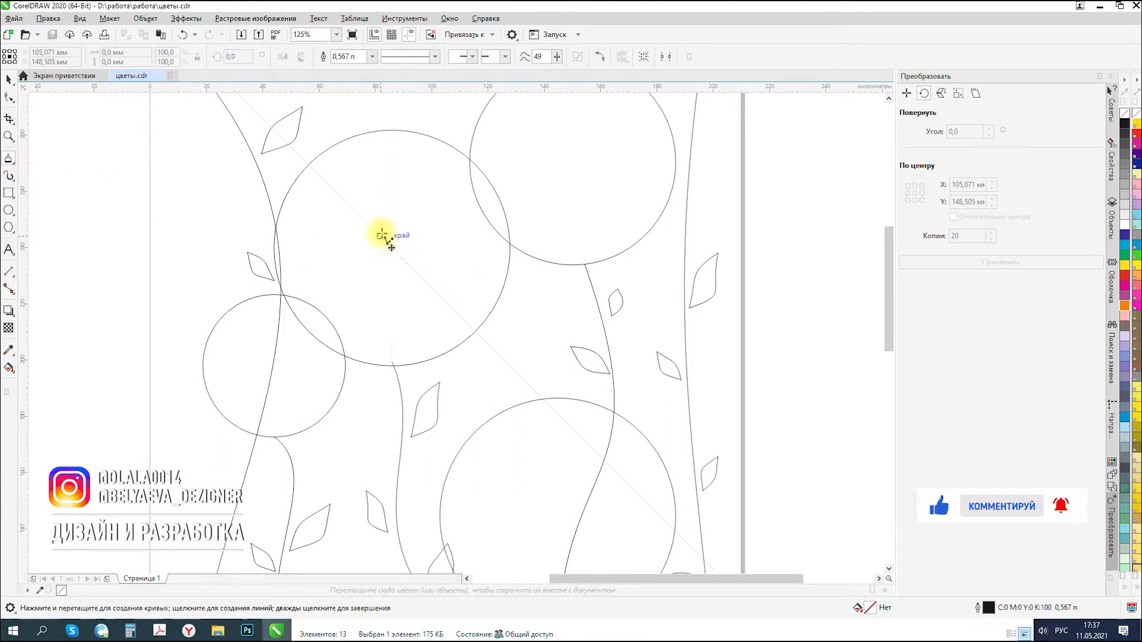
mouse_move(405, 206)
mouse_down()
mouse_move(450, 208)
mouse_move(465, 253)
mouse_move(441, 289)
mouse_move(404, 303)
mouse_move(343, 301)
mouse_move(329, 289)
mouse_move(324, 243)
mouse_move(379, 212)
mouse_up()
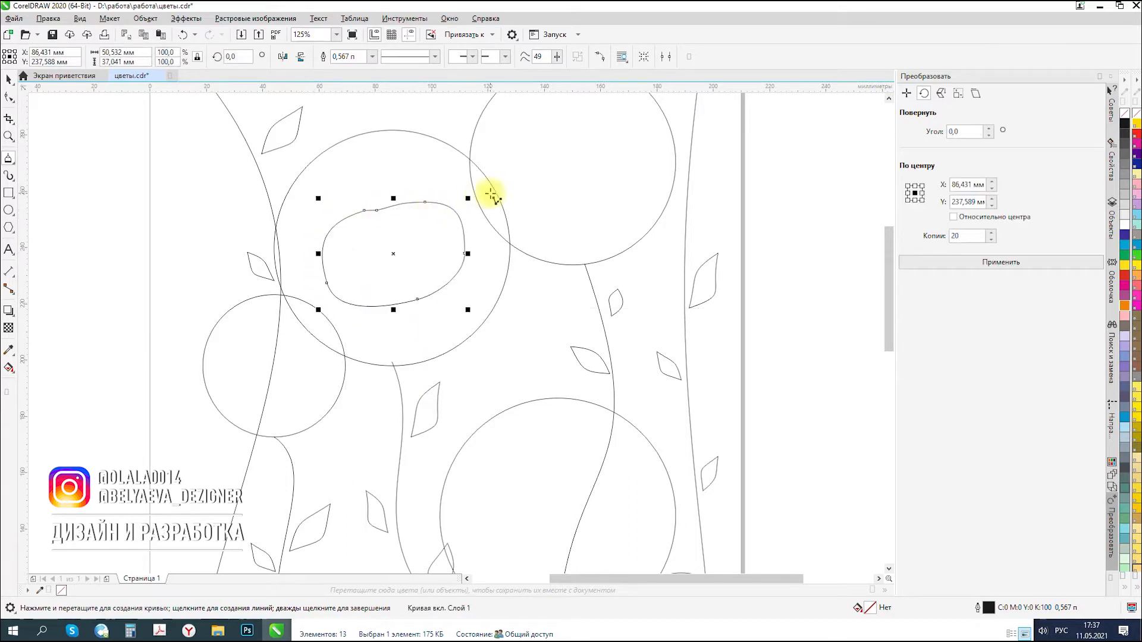
- Rotate the freehand oval to about 12.9° and shift it slightly upward inside the circle
key(space)
click(394, 252)
drag(471, 197, 462, 173)
click(394, 254)
drag(388, 254, 387, 249)
- Smooth the oval's outline with the Smooth tool along its upper and right edges
click(16, 105)
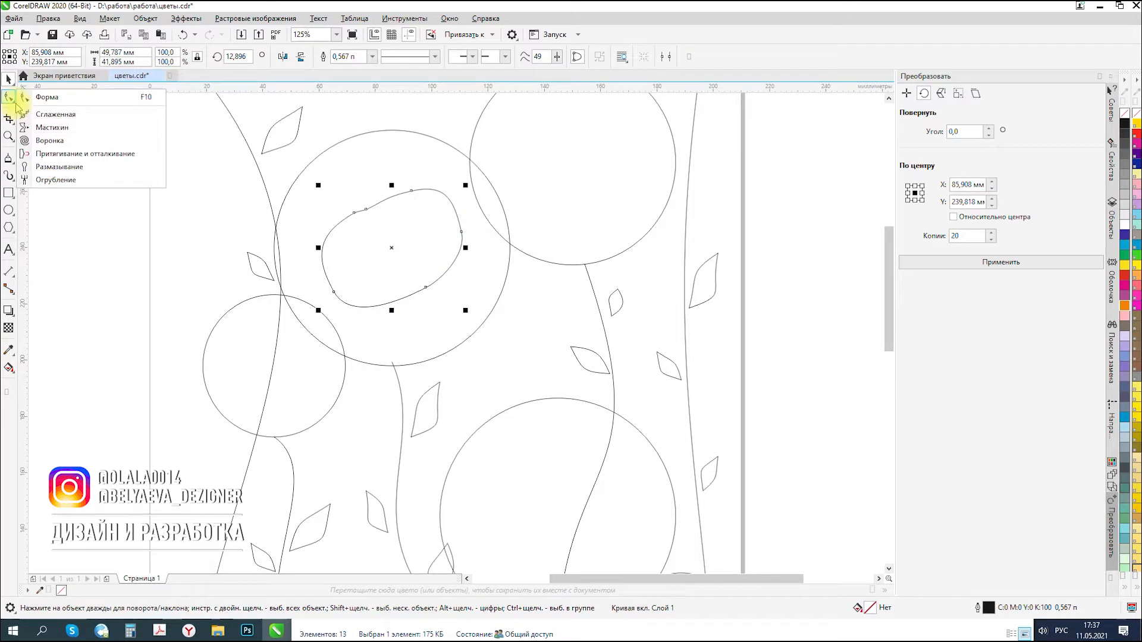
click(48, 113)
mouse_move(409, 192)
mouse_down()
mouse_move(467, 257)
mouse_move(413, 194)
mouse_move(345, 217)
mouse_move(363, 203)
mouse_move(377, 204)
mouse_move(331, 303)
mouse_move(459, 280)
mouse_move(357, 196)
mouse_move(345, 209)
mouse_move(476, 263)
mouse_move(398, 258)
mouse_up()
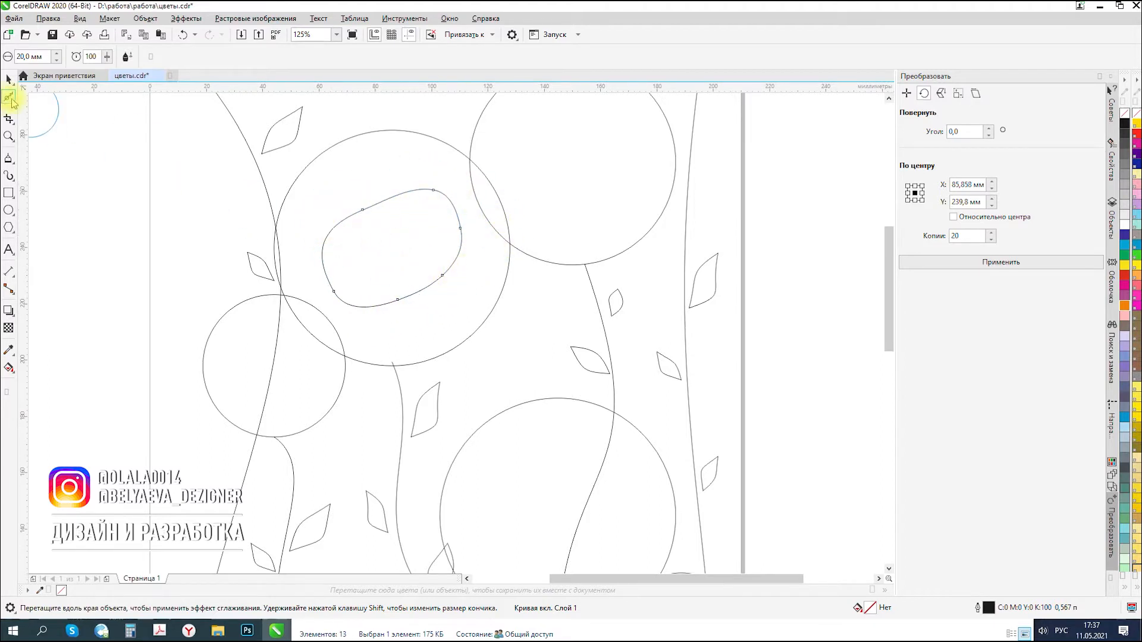
- Move the oval's upper-left node outward and adjust the lower-left node's handles to round that side
right_click(14, 102)
click(14, 102)
click(13, 101)
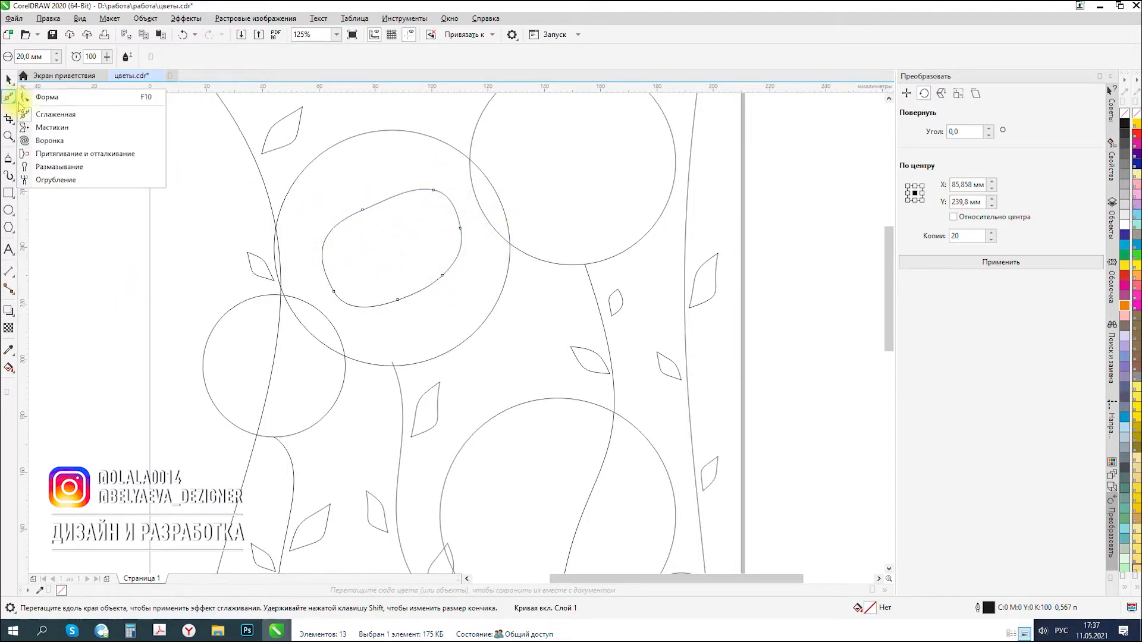
click(47, 97)
click(361, 208)
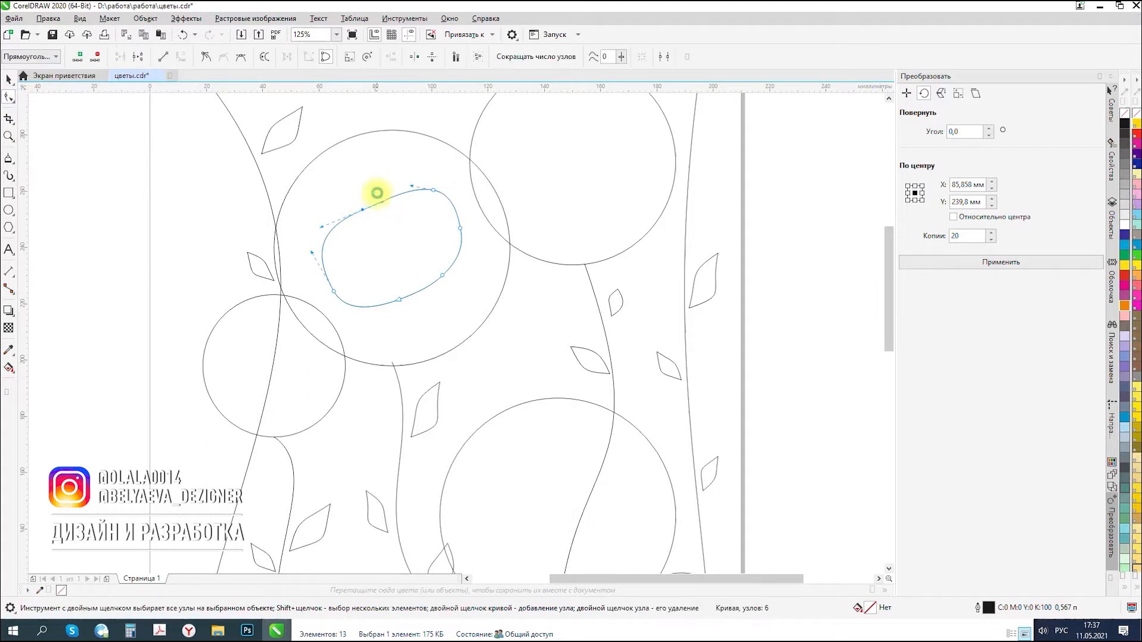
scroll(362, 208, up, 2)
drag(348, 225, 365, 210)
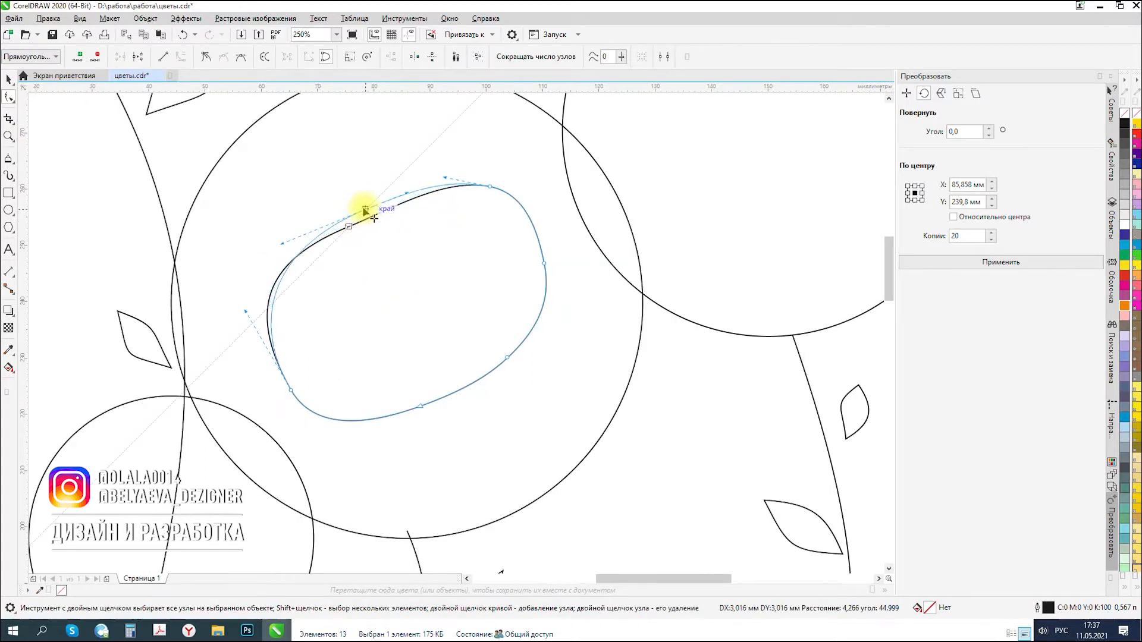
drag(244, 311, 248, 318)
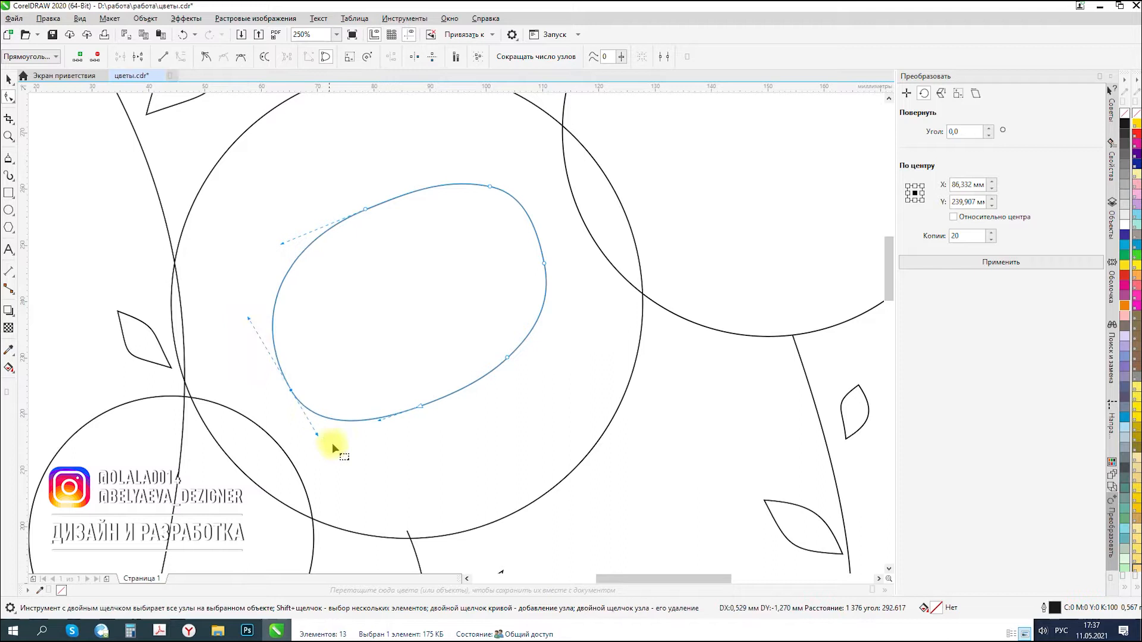
drag(316, 433, 322, 427)
- Shift the oval's bottom, lower-right, right and upper-right nodes slightly to even out the remaining outline
drag(421, 405, 428, 406)
click(507, 358)
drag(510, 357, 516, 356)
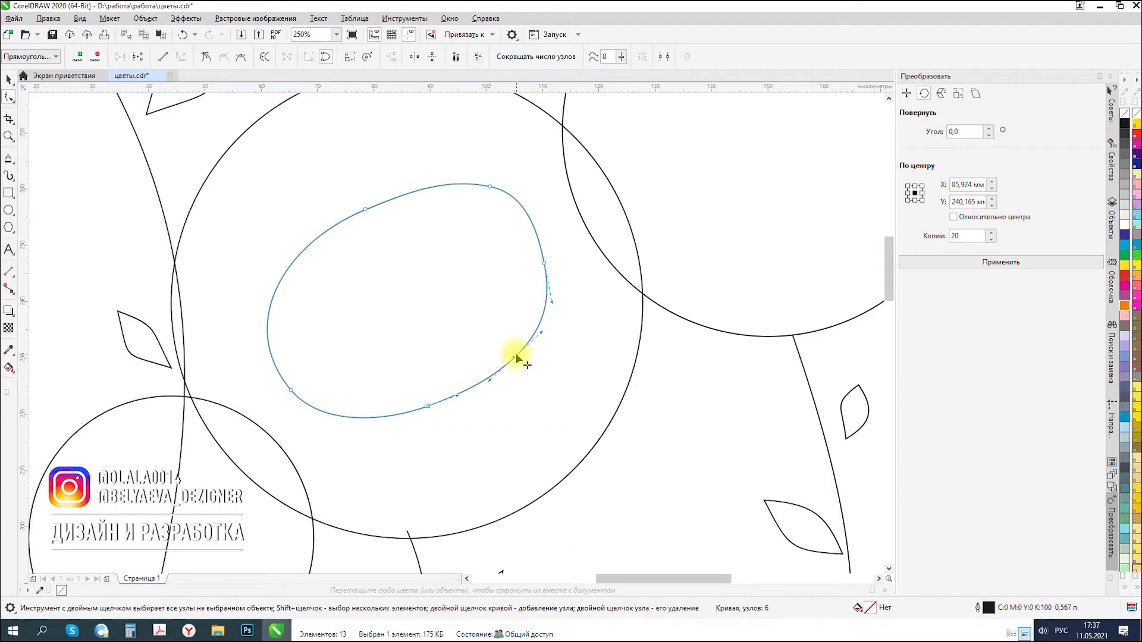
drag(489, 189, 473, 193)
drag(544, 263, 550, 263)
drag(481, 197, 481, 198)
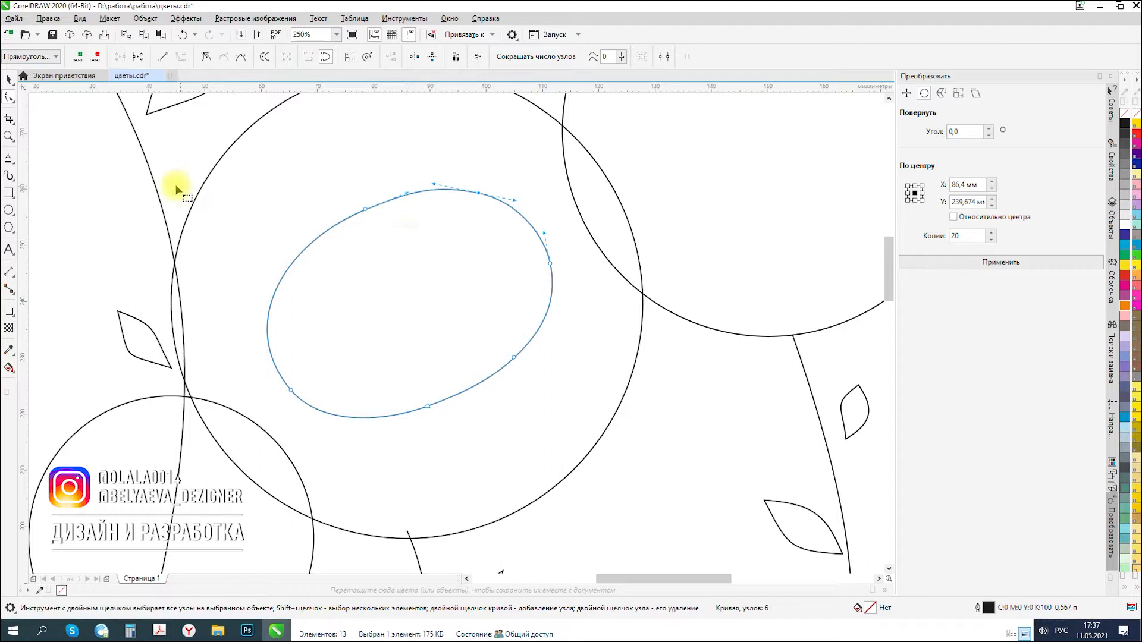
- Draw two freehand ear-like bumps on the oval: about 13.8 × 8.4 mm on its top and 14.3 × 13.9 mm on its upper-left edge
click(9, 176)
mouse_move(420, 191)
mouse_down()
mouse_move(453, 149)
mouse_move(477, 158)
mouse_move(497, 192)
mouse_move(405, 208)
mouse_move(420, 192)
mouse_up()
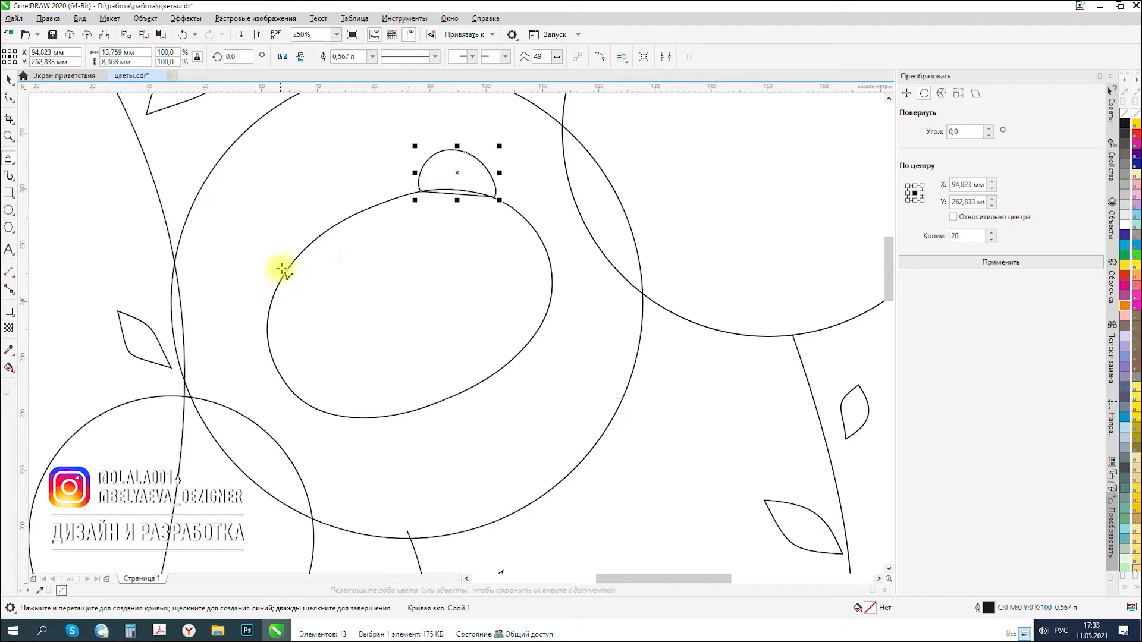
mouse_move(311, 240)
mouse_down()
mouse_move(244, 238)
mouse_move(232, 258)
mouse_move(247, 295)
mouse_move(270, 306)
mouse_move(311, 242)
mouse_up()
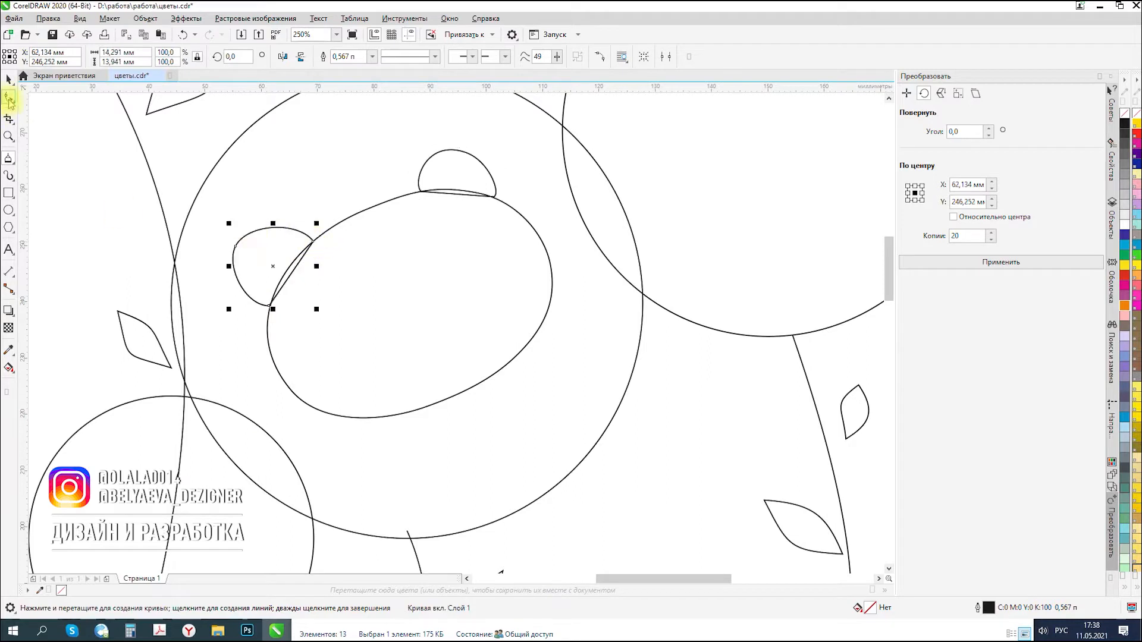
- Add two nodes to the left bump's straight inner edge and pull that edge onto the oval's outline
click(9, 102)
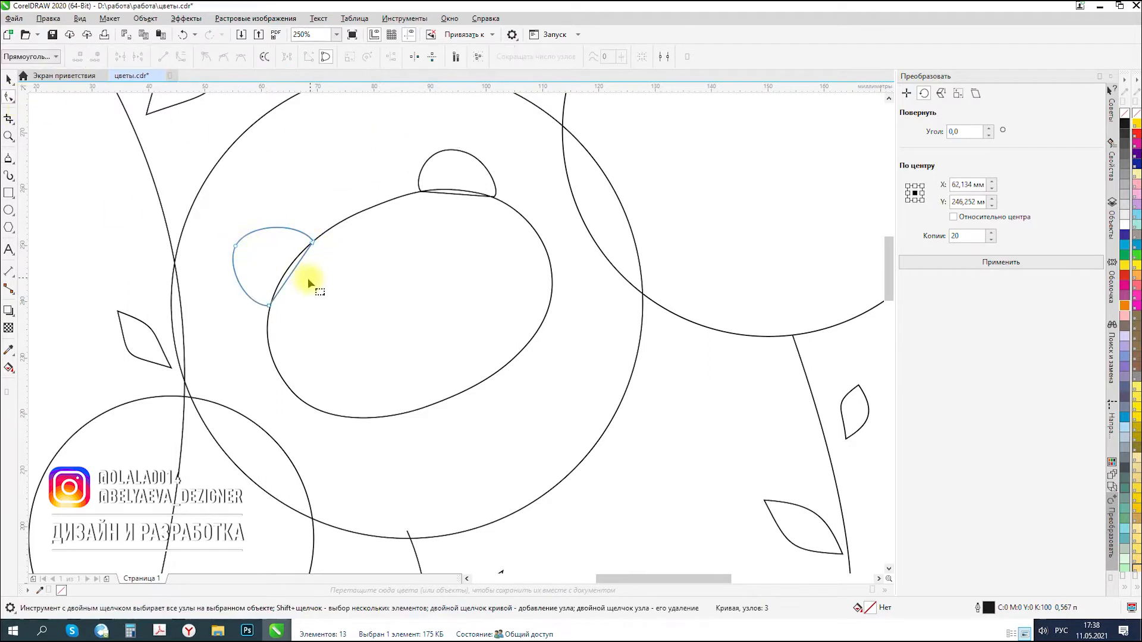
double_click(290, 273)
scroll(290, 273, up, 3)
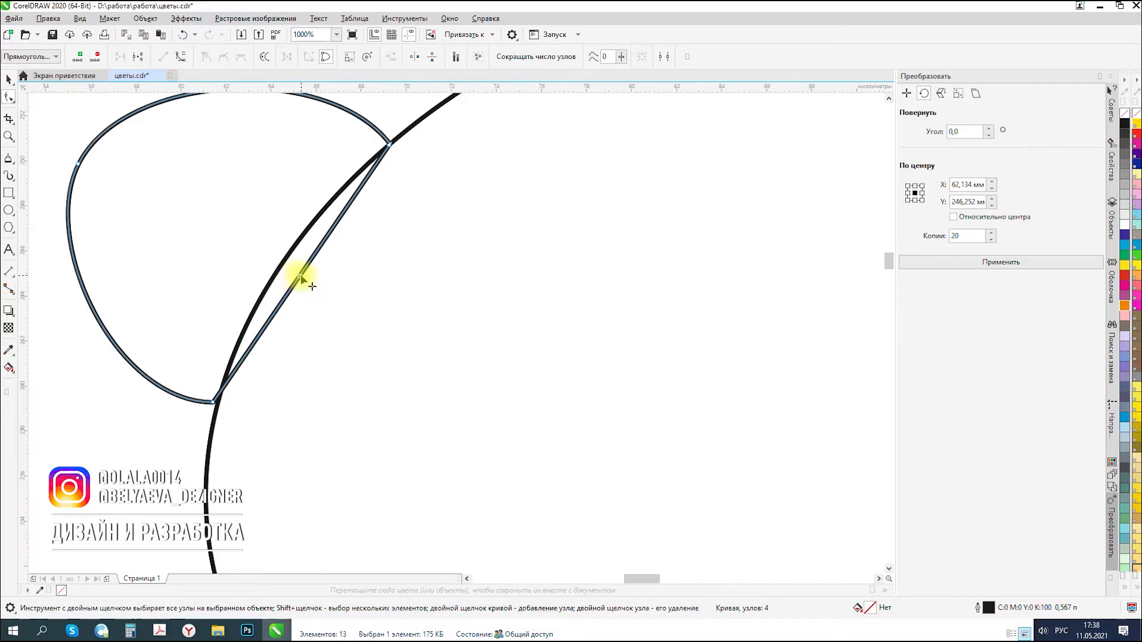
drag(293, 269, 281, 258)
click(242, 343)
double_click(239, 342)
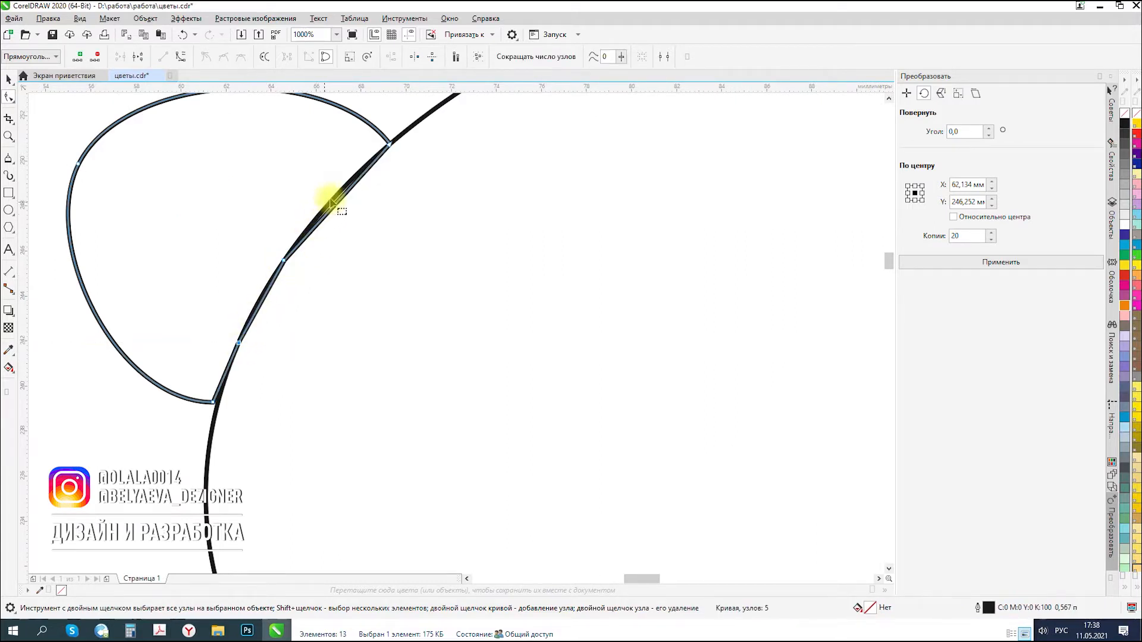
drag(345, 193, 340, 191)
scroll(319, 239, down, 1)
scroll(320, 238, down, 1)
- Remove the extra nodes from the left bump's inner edge and bend that edge into a curve along the oval
drag(172, 355, 171, 355)
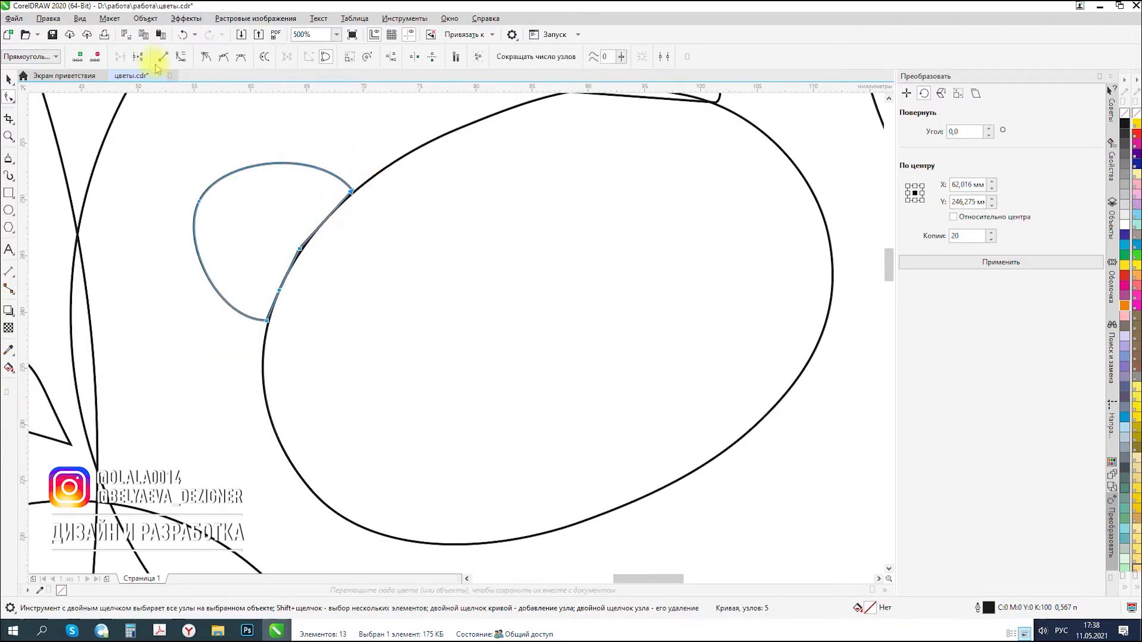
scroll(308, 262, up, 2)
double_click(291, 236)
click(287, 231)
drag(286, 231, 294, 236)
double_click(293, 237)
drag(205, 401, 210, 364)
drag(259, 296, 233, 277)
scroll(232, 276, down, 4)
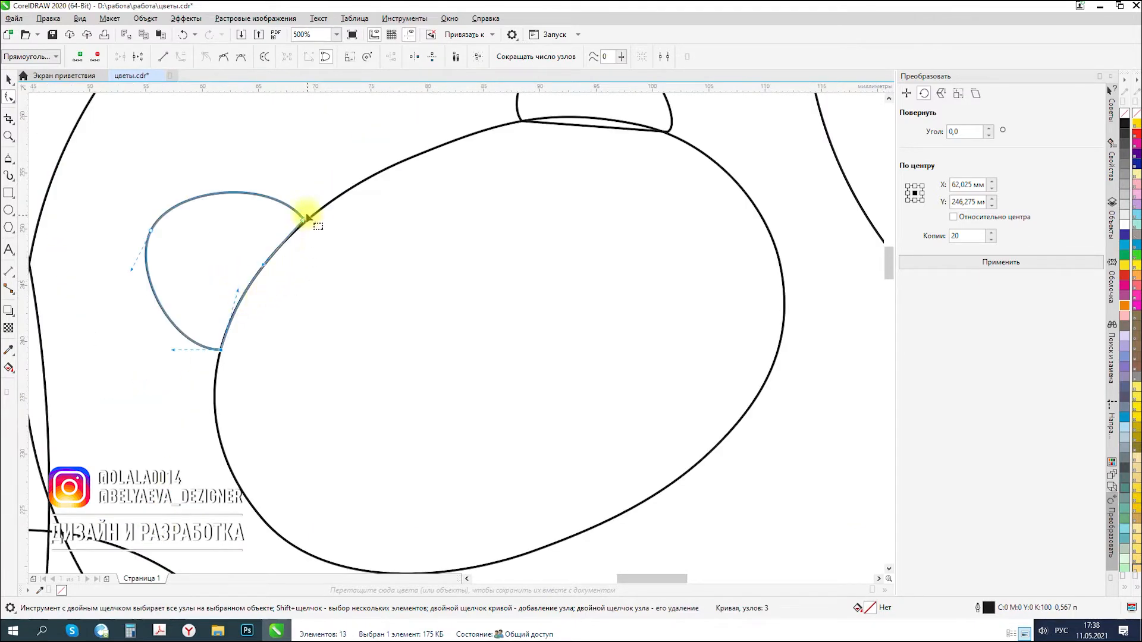
- Place the left bump's upper corner node on the oval's outline and adjust its handle so the inner edge matches
scroll(306, 218, up, 4)
drag(305, 222, 312, 231)
drag(146, 411, 144, 394)
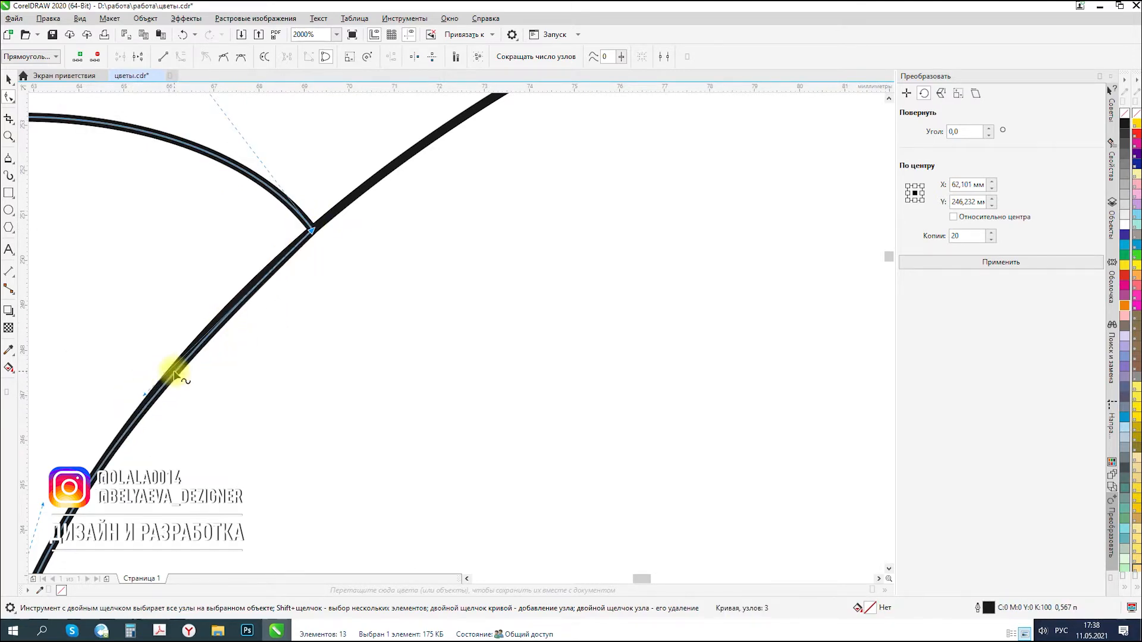
scroll(327, 258, down, 4)
- Bend the top bump's straight base upward to follow the oval's outline, undoing the first attempt
click(594, 158)
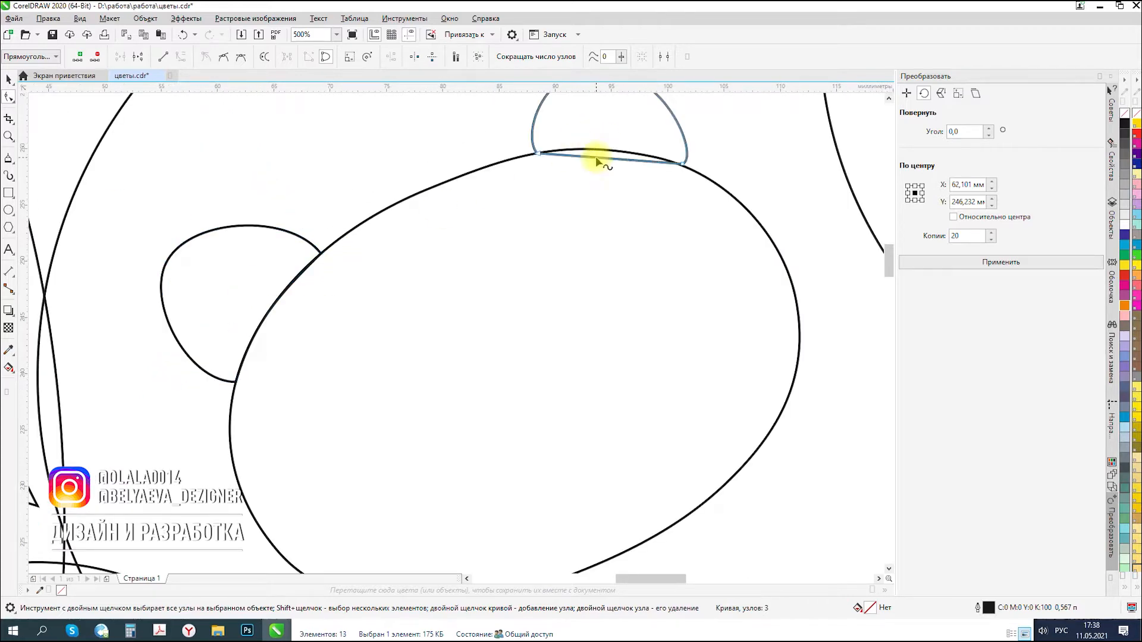
scroll(508, 194, up, 4)
drag(470, 381, 470, 362)
key(ctrl+z)
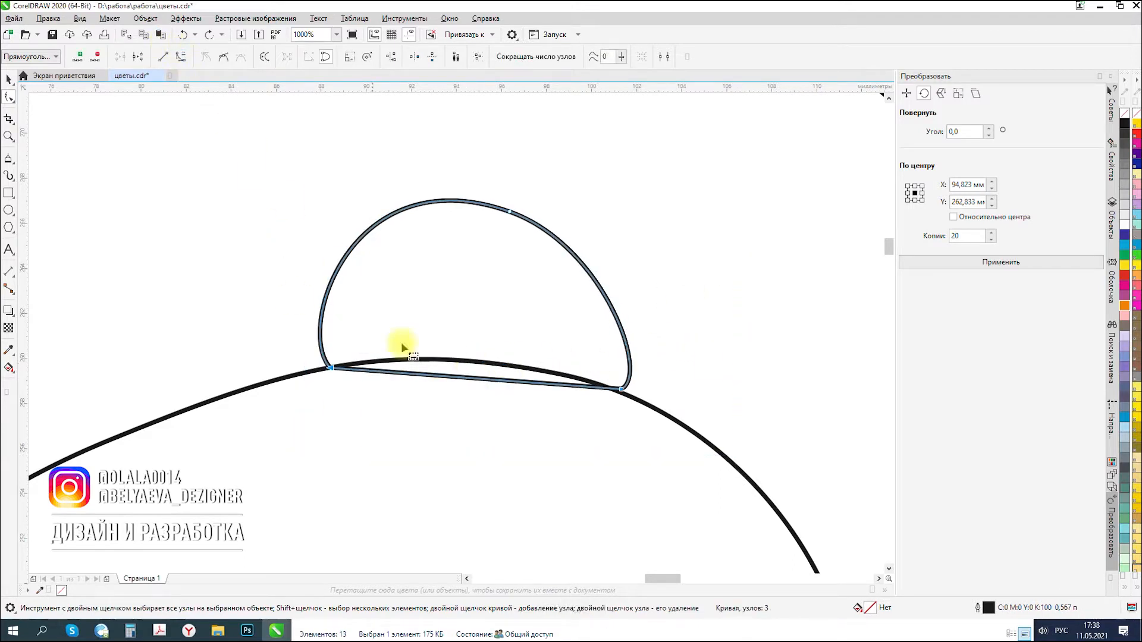
drag(461, 380, 466, 365)
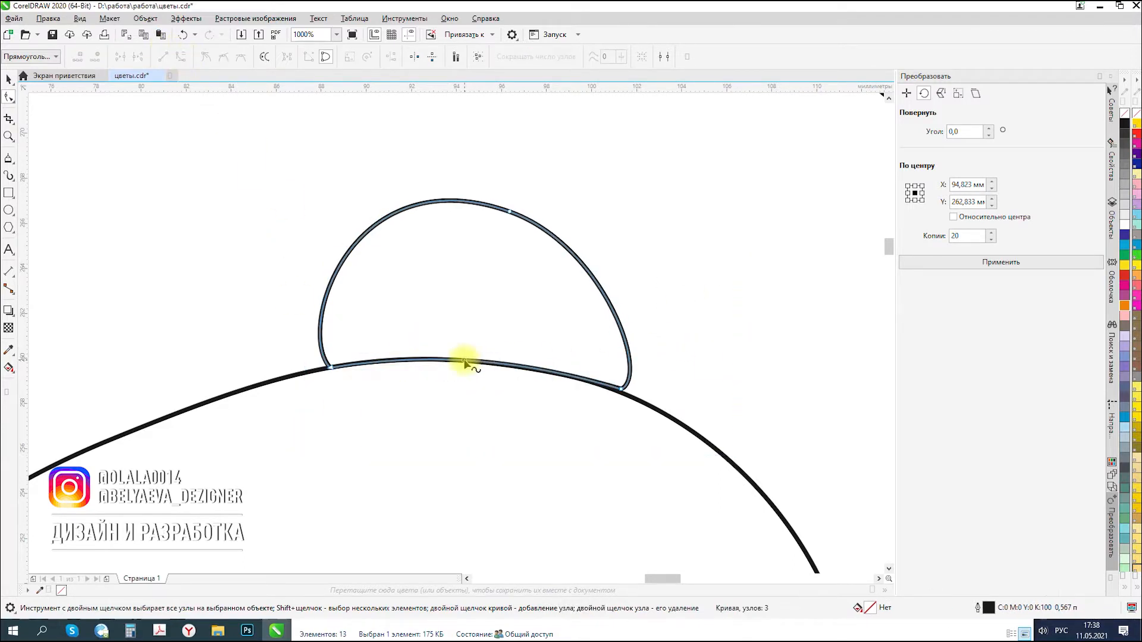
- Move the top bump's upper node slightly to the right to make its arch rounder
click(510, 211)
drag(510, 212, 536, 214)
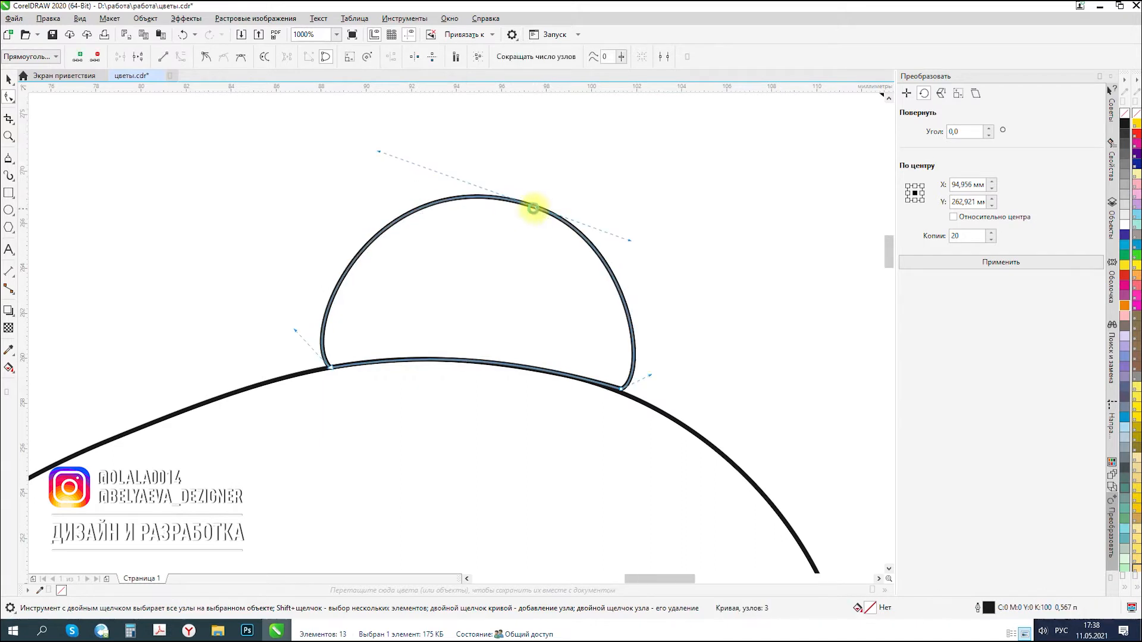
scroll(558, 226, down, 3)
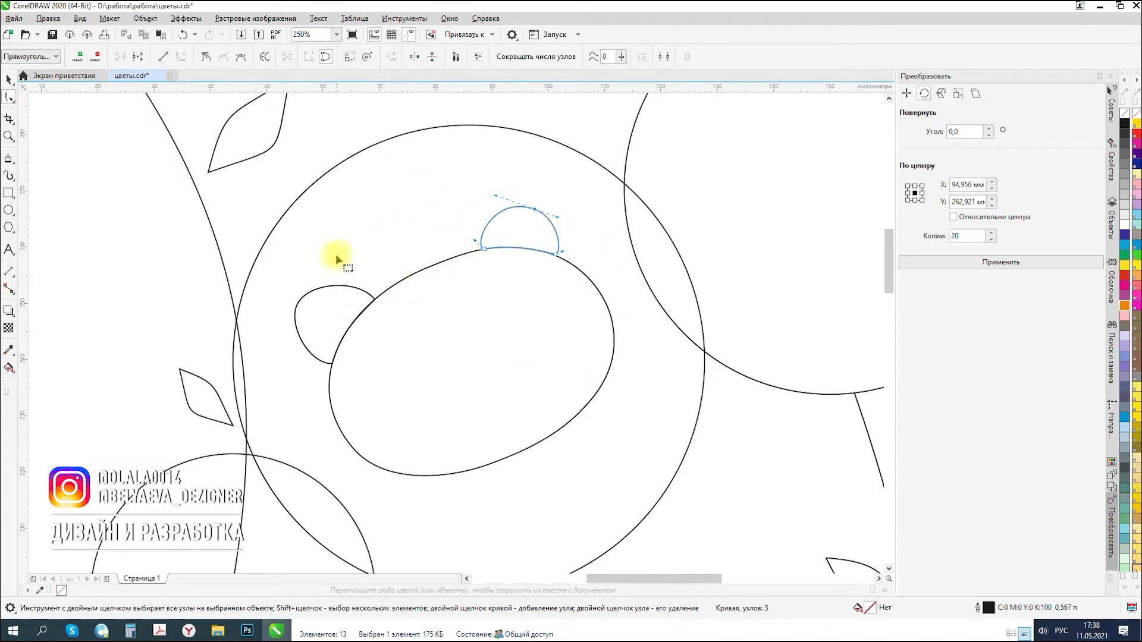
scroll(399, 278, up, 3)
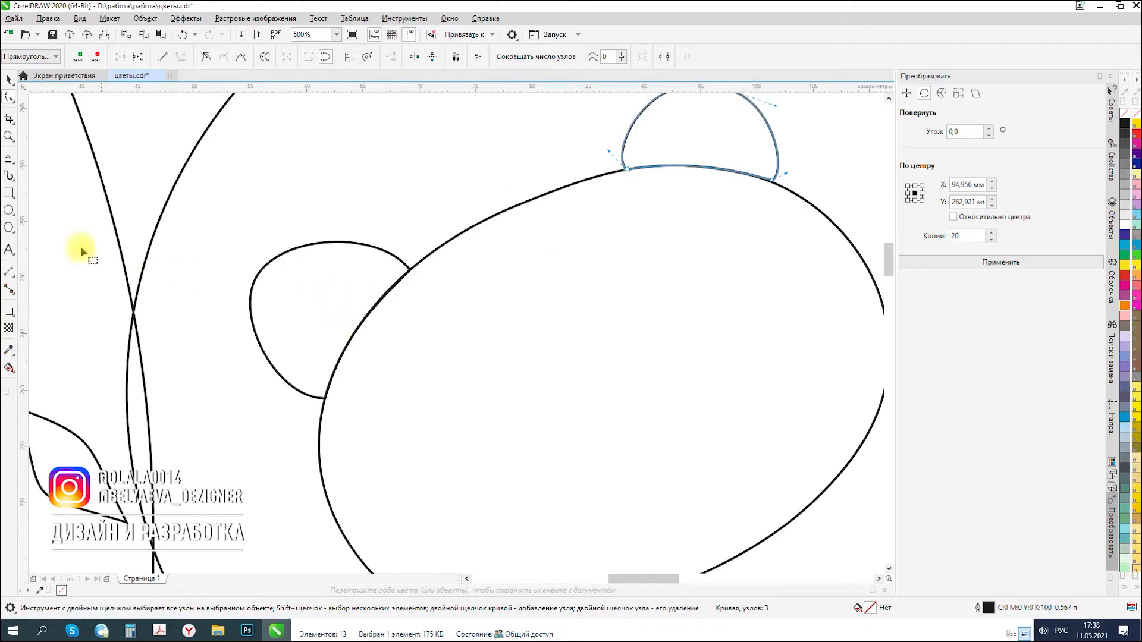
- Duplicate the left ear, scale the copy to about 50.5%, and place it inside the ear against the head outline
click(8, 80)
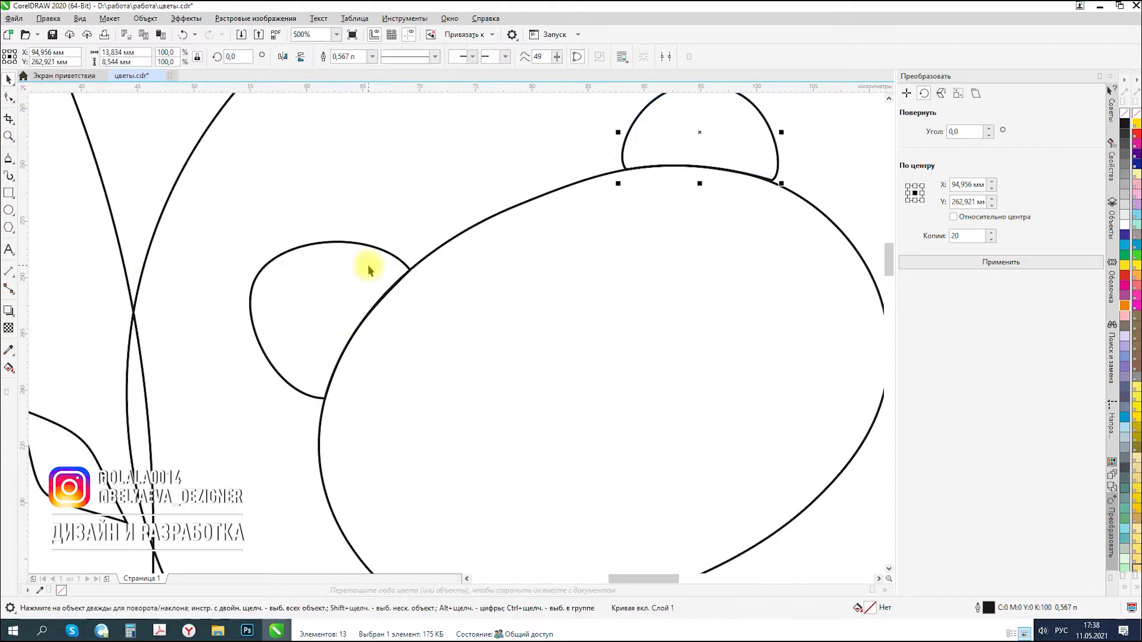
click(335, 247)
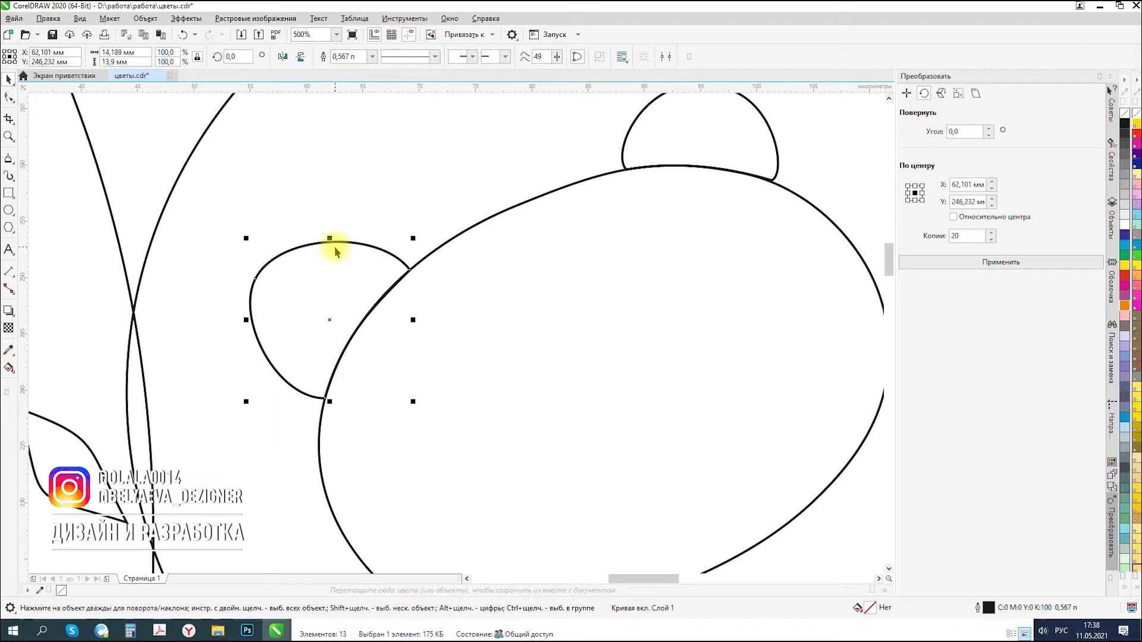
key(ctrl+c)
key(ctrl+v)
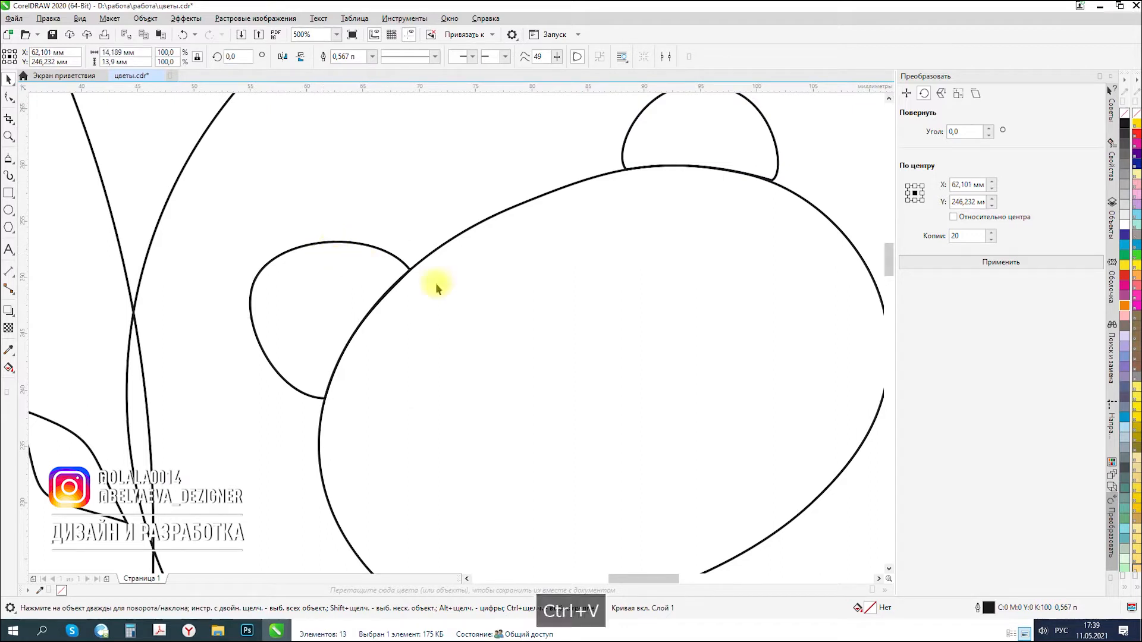
drag(415, 402, 377, 384)
scroll(339, 318, up, 2)
drag(339, 331, 370, 341)
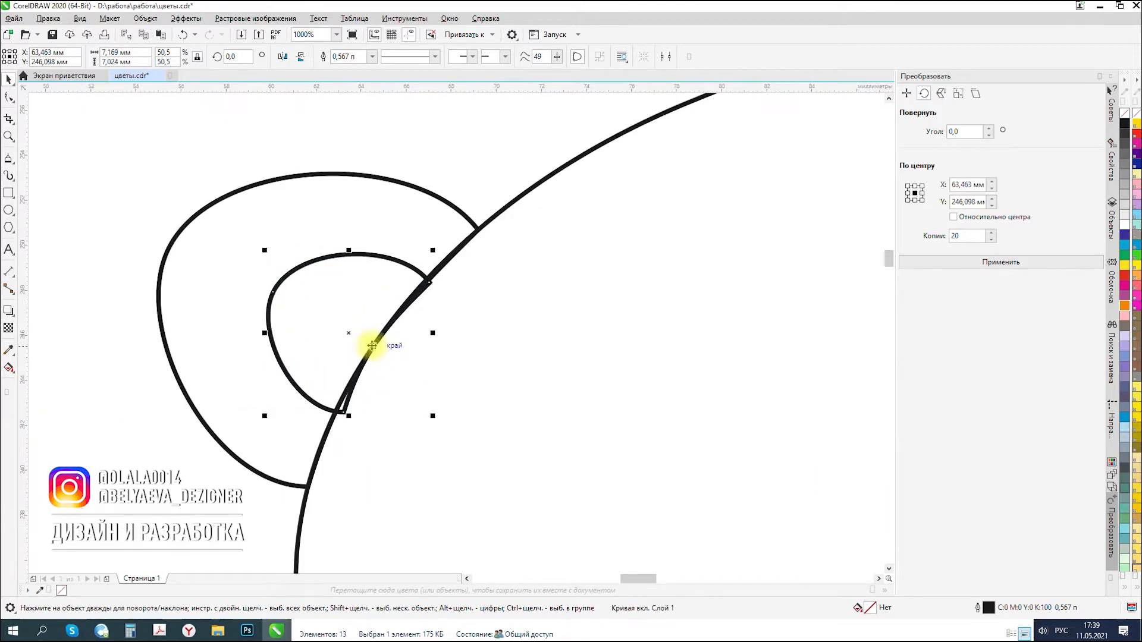
- Move the left inner ear's lower corner node onto the head outline and adjust its handle so the inner edge follows it
key(F10)
scroll(343, 408, up, 4)
drag(364, 424, 331, 414)
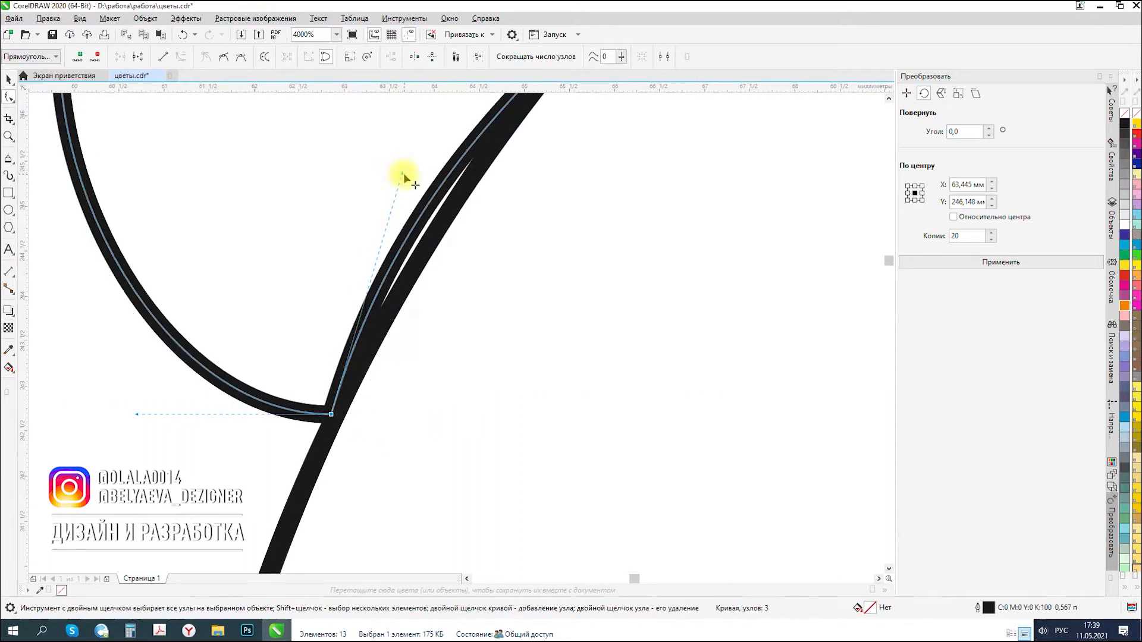
drag(402, 177, 453, 173)
scroll(326, 337, down, 2)
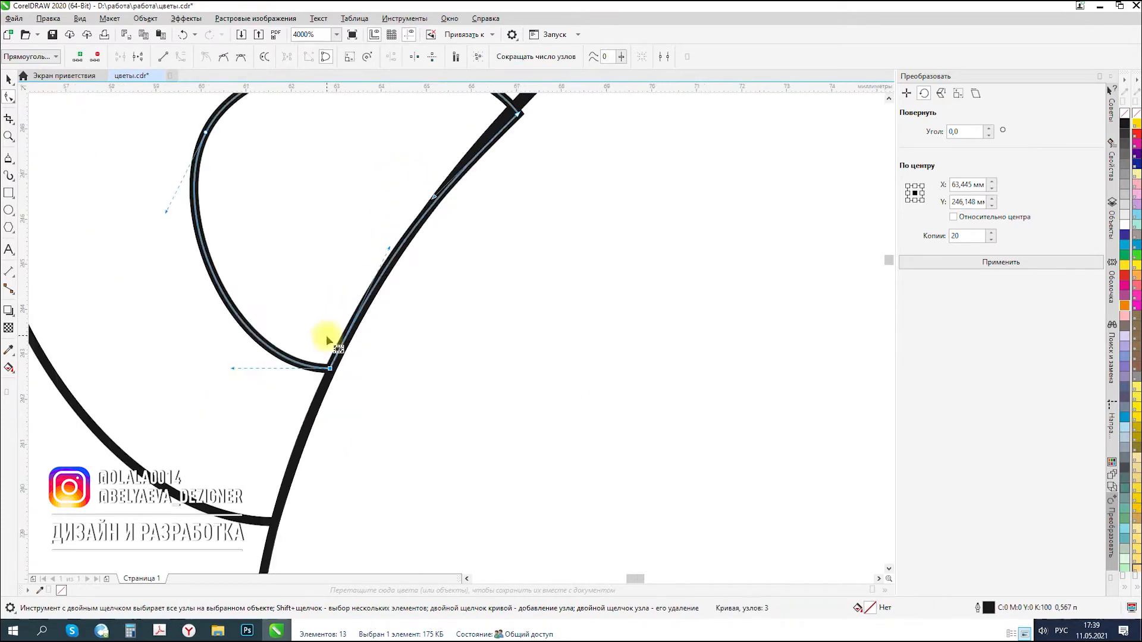
scroll(420, 224, up, 2)
scroll(413, 248, down, 4)
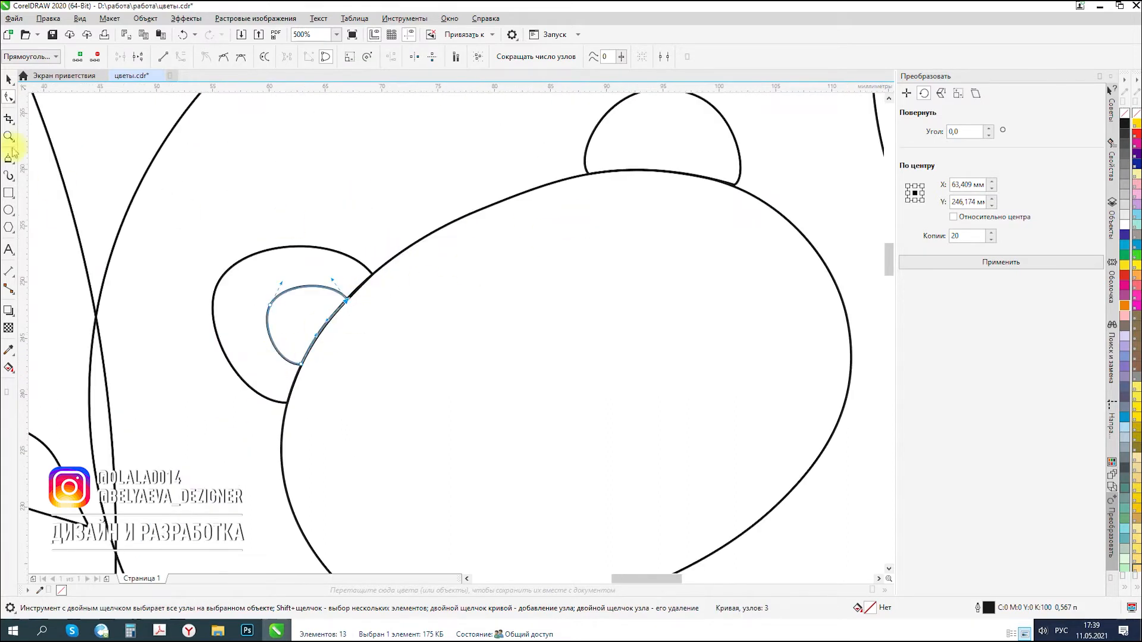
- Duplicate the top ear and scale the copy down to about half size inside it, on the head outline
click(8, 80)
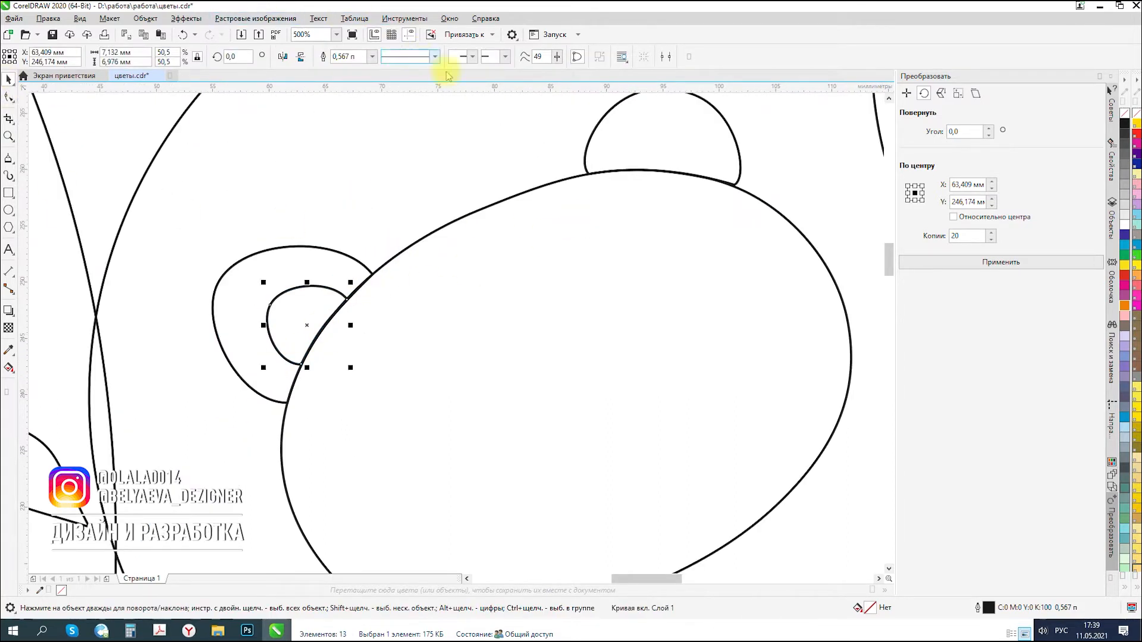
click(609, 138)
scroll(630, 155, down, 2)
scroll(609, 170, up, 2)
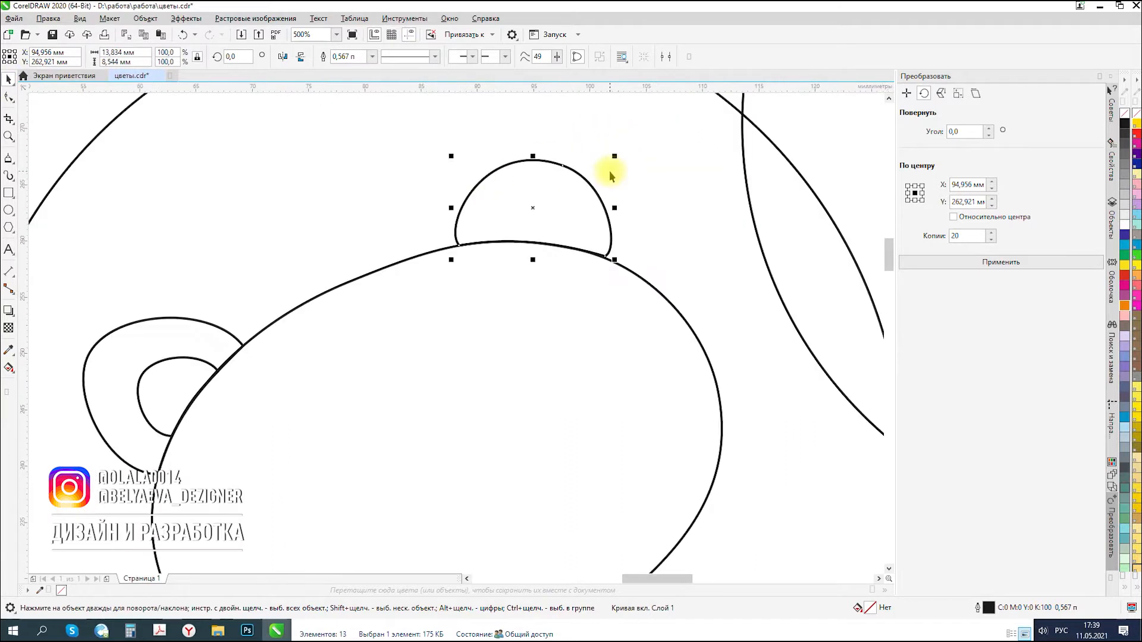
key(ctrl+v)
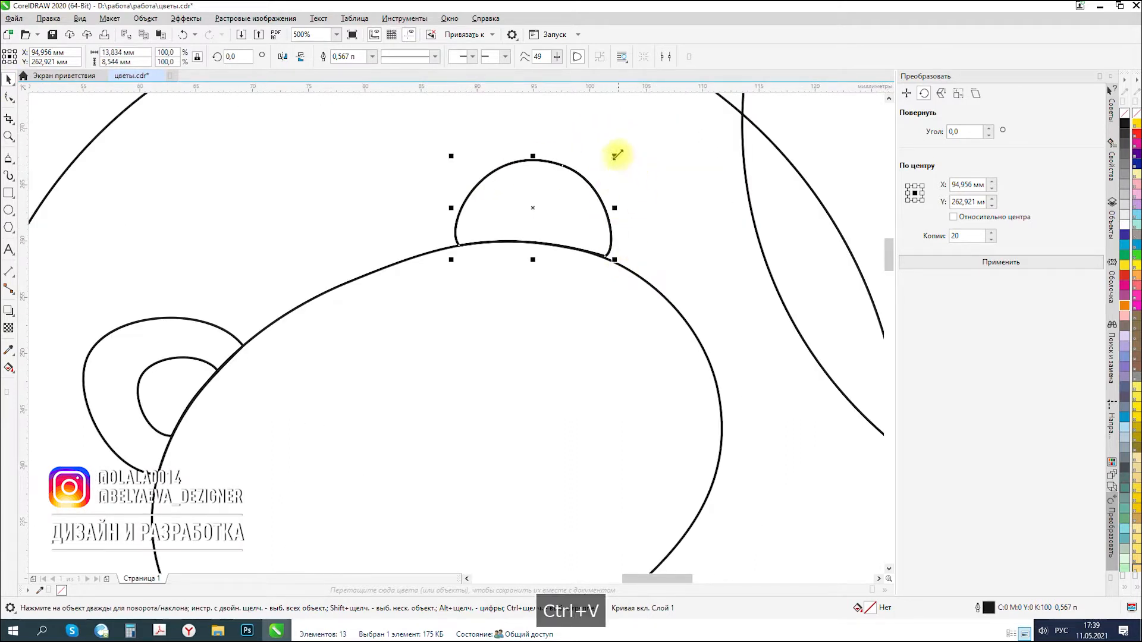
mouse_move(617, 155)
mouse_down()
mouse_move(577, 166)
mouse_move(541, 237)
mouse_up()
scroll(523, 224, up, 4)
- Place the top inner ear's two corner nodes on the head outline and adjust the base handle to match its curve
click(9, 98)
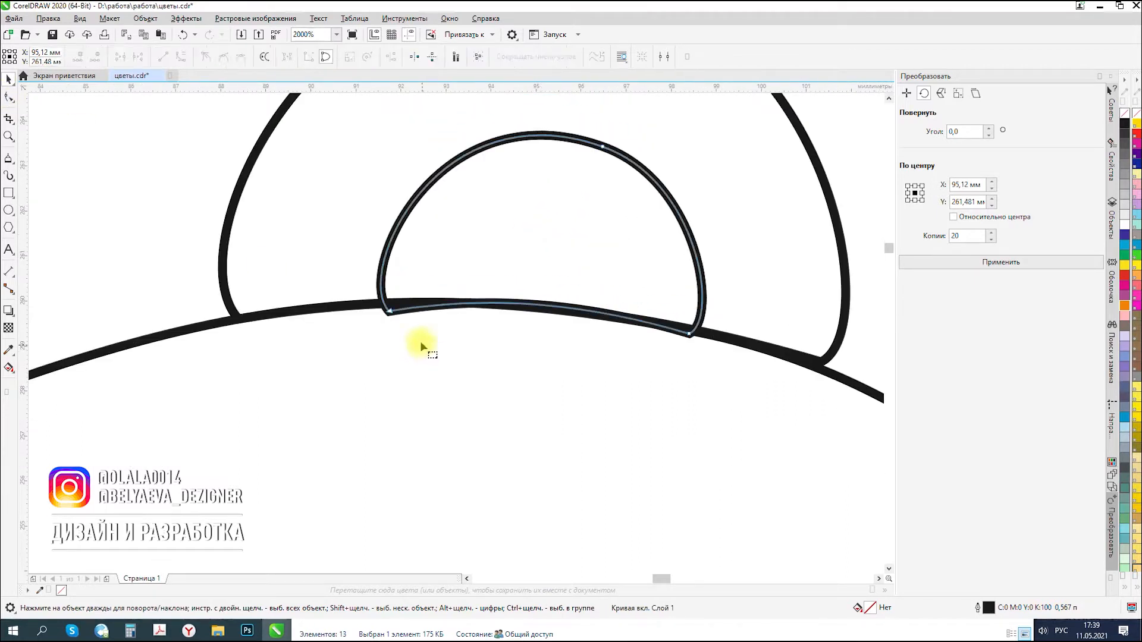
click(382, 304)
drag(688, 334, 694, 330)
drag(489, 286, 506, 299)
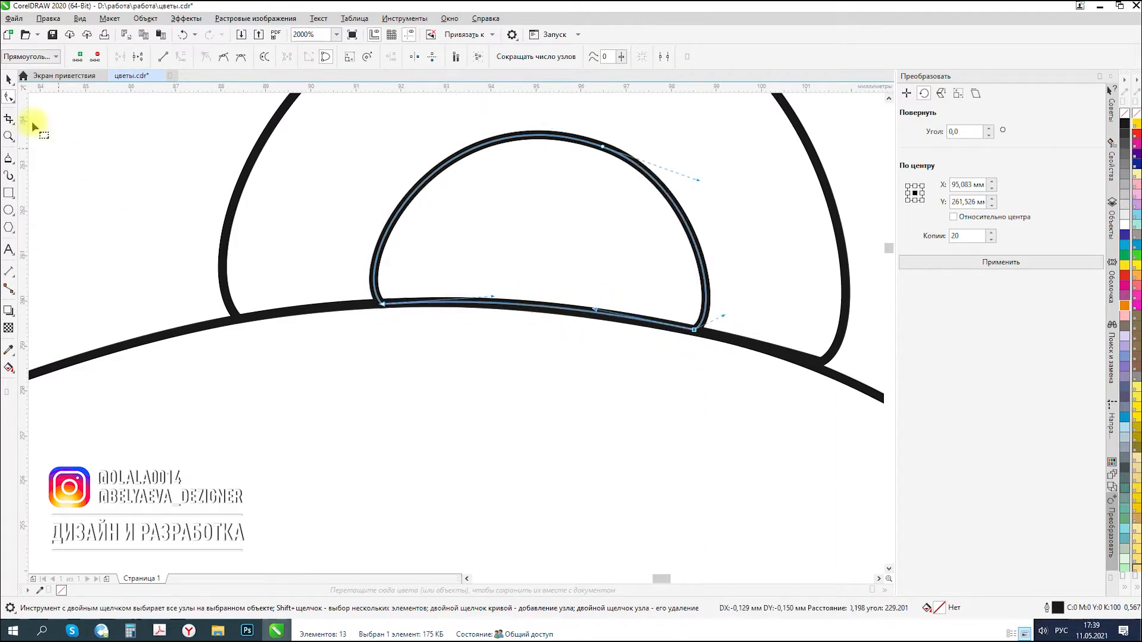
click(9, 79)
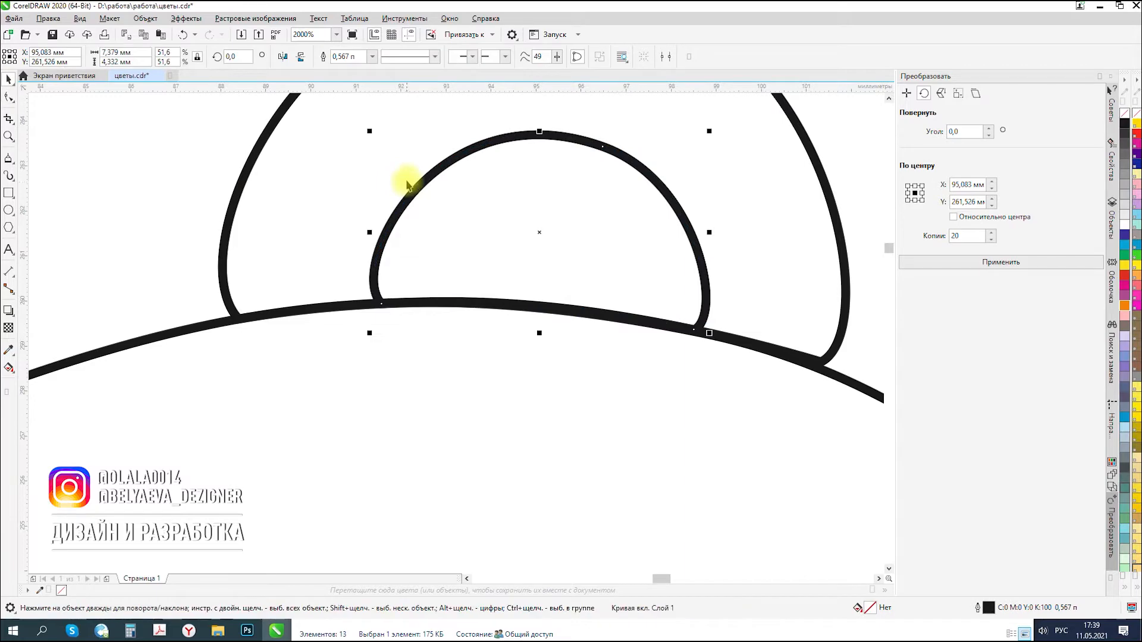
scroll(523, 242, down, 5)
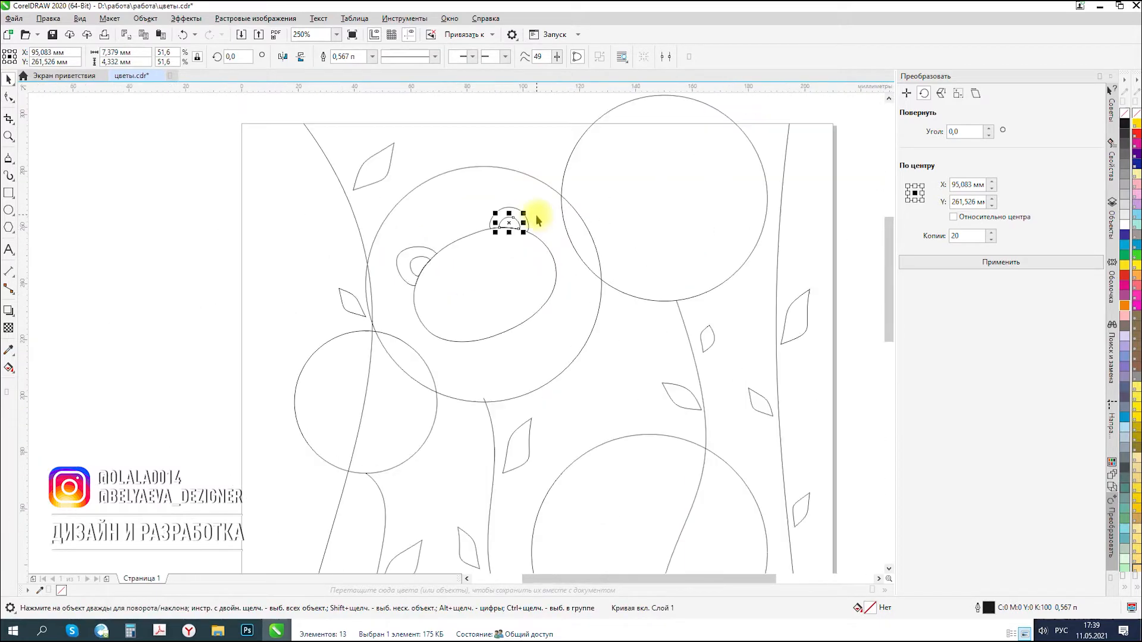
click(492, 140)
- Draw a slanted line about 7.2 mm wide and 5.3 mm high below the left ear and bend it into a closed-eye arc
scroll(470, 287, up, 3)
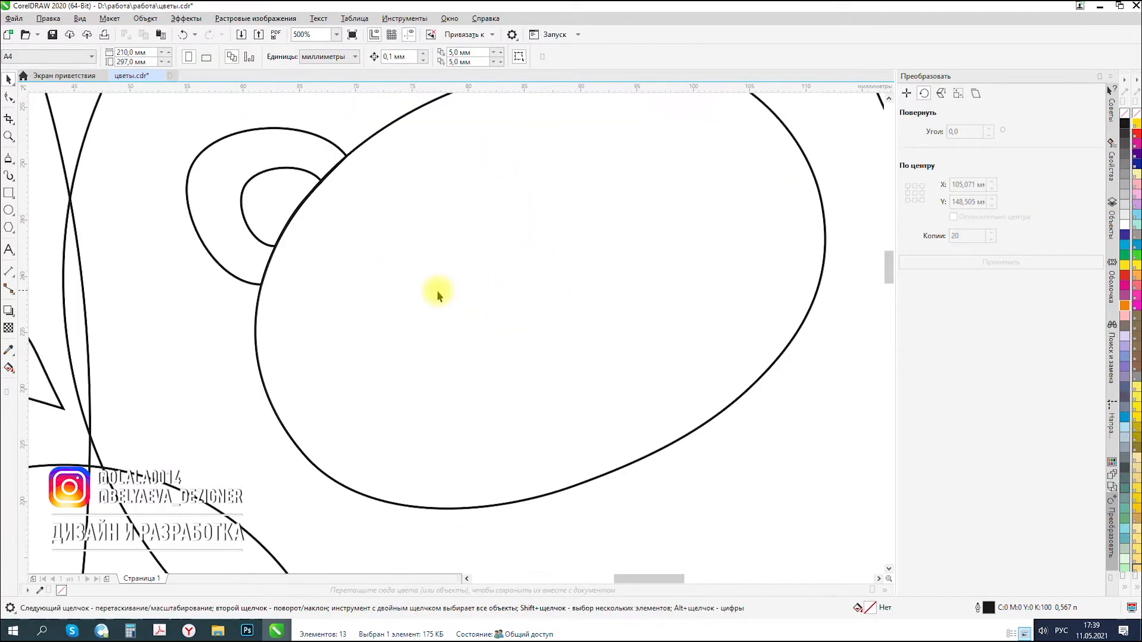
click(347, 327)
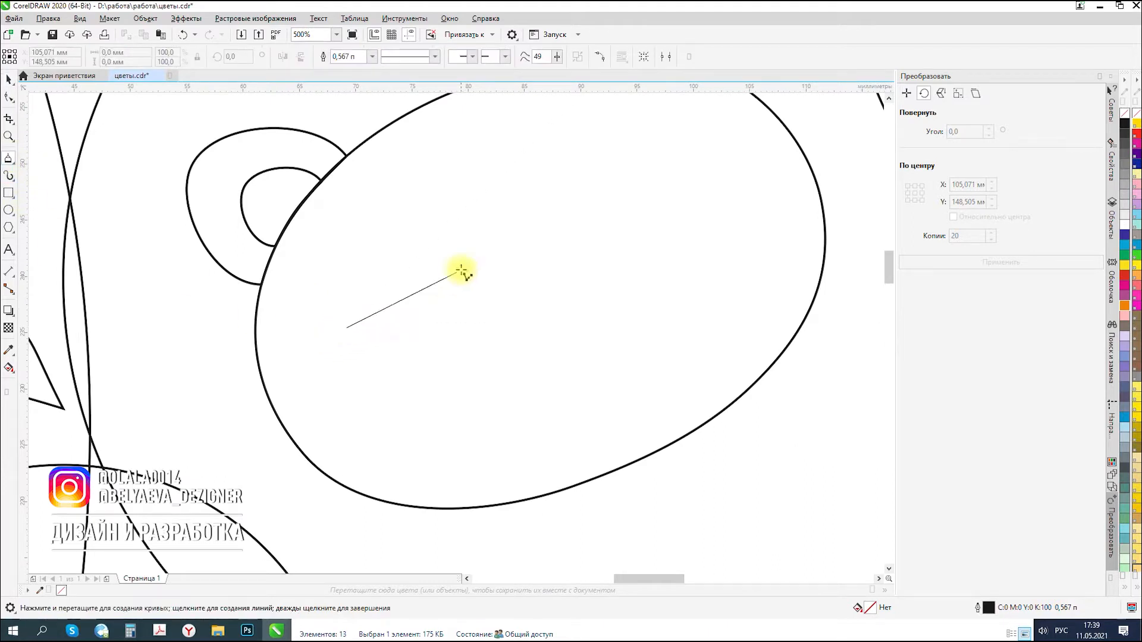
click(427, 271)
click(9, 97)
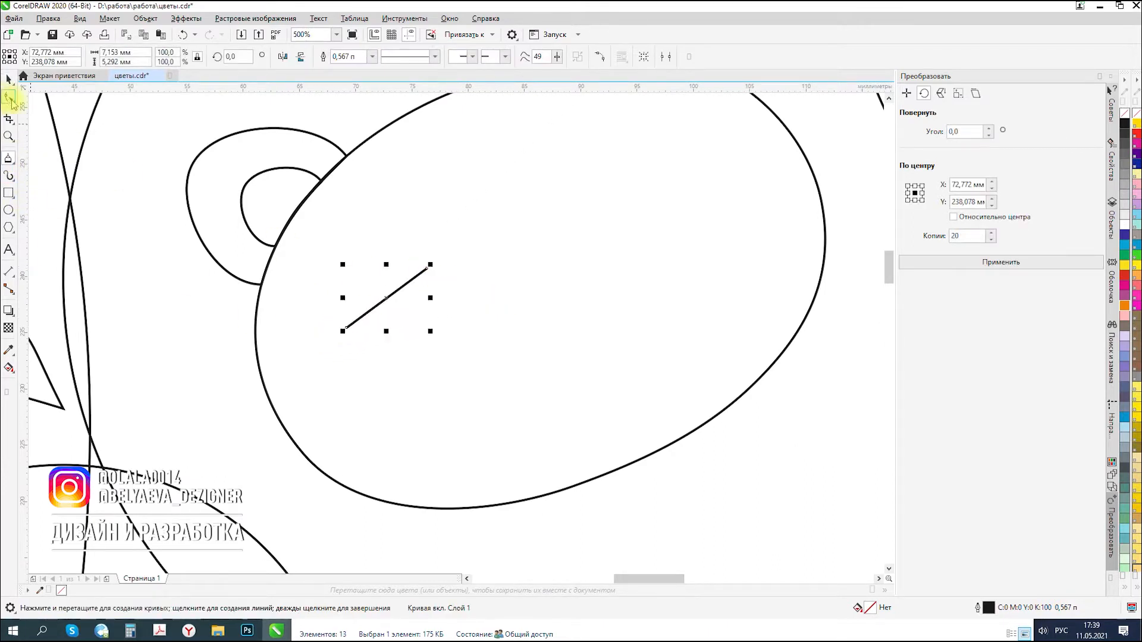
drag(441, 238, 286, 347)
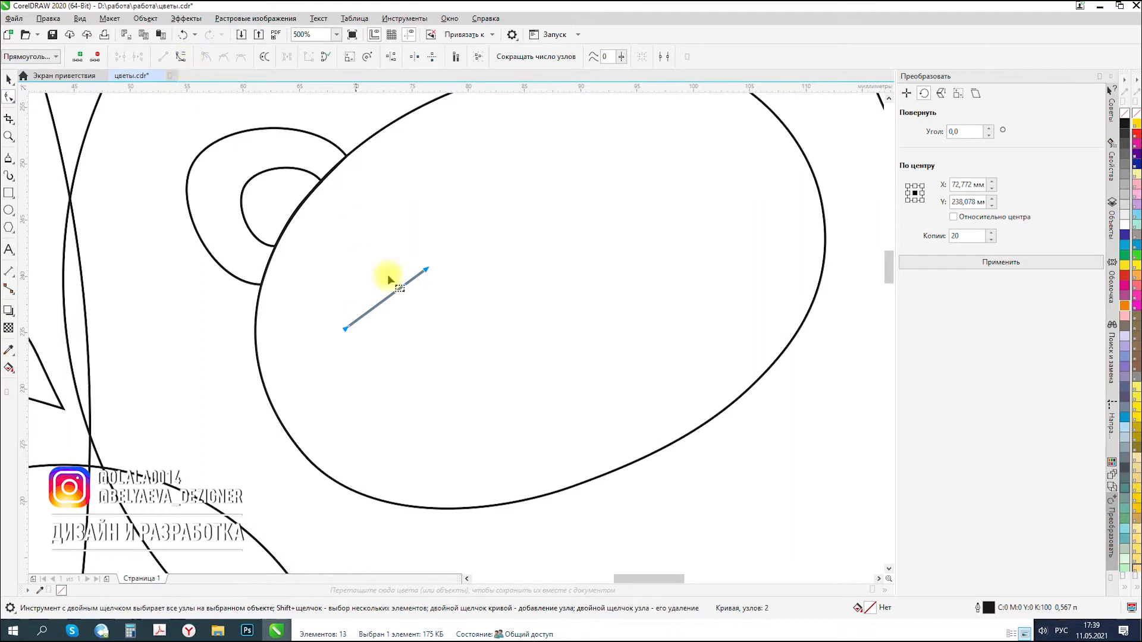
drag(386, 297, 479, 327)
click(345, 326)
drag(428, 365, 396, 384)
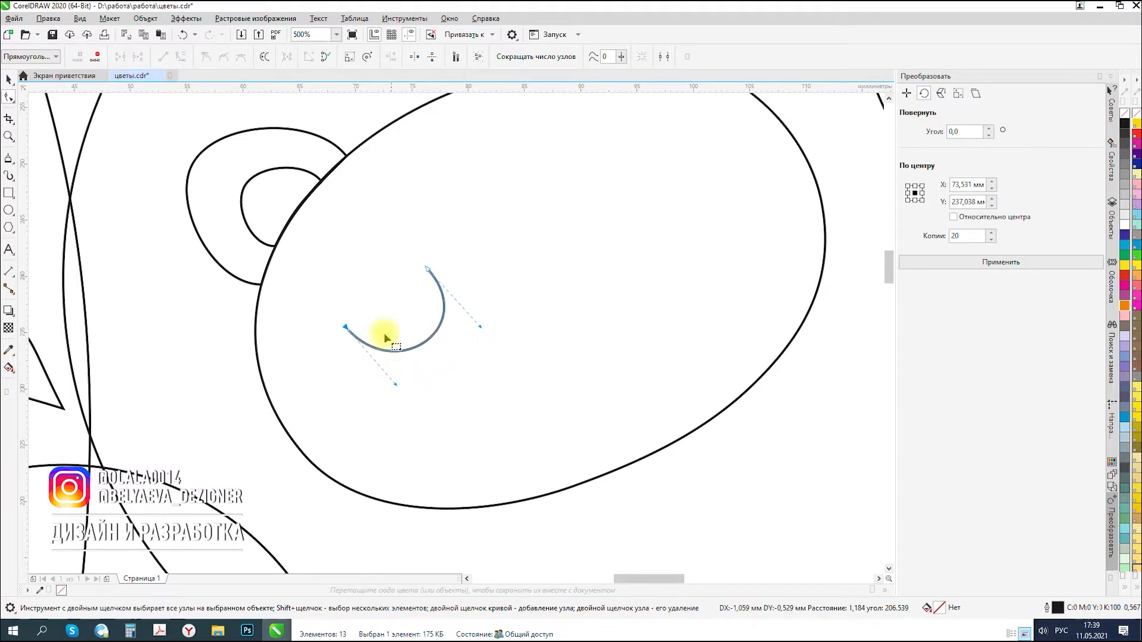
- Copy the eye arc to the upper-right part of the face and rotate the copy to about 350.2°
scroll(543, 247, down, 3)
scroll(543, 247, up, 2)
click(9, 79)
drag(377, 380, 530, 288)
click(507, 305)
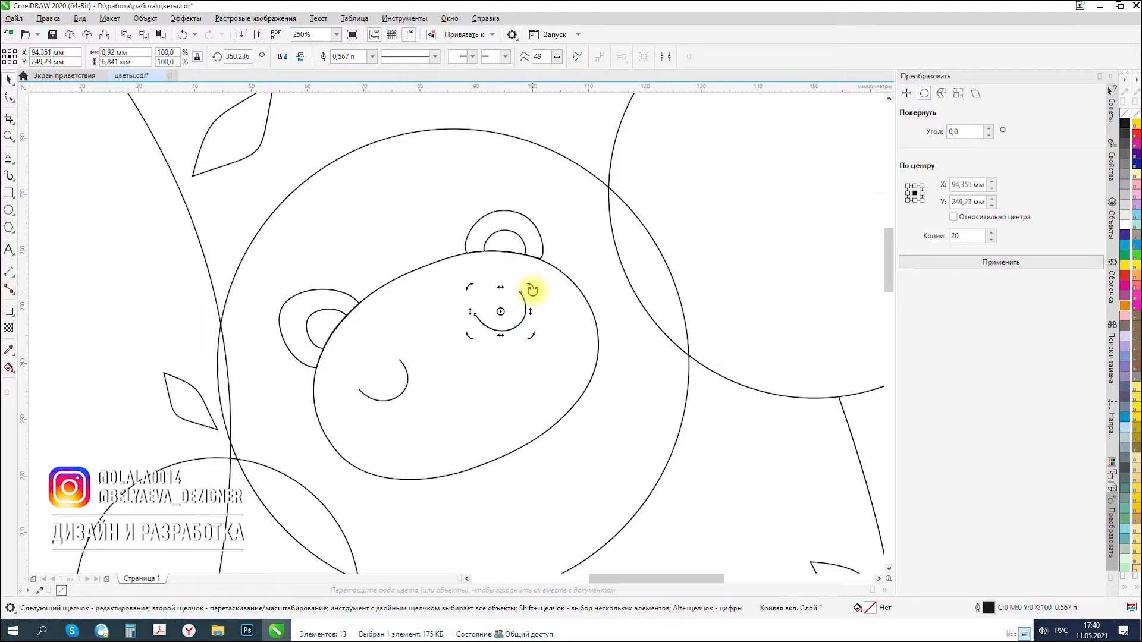
click(366, 213)
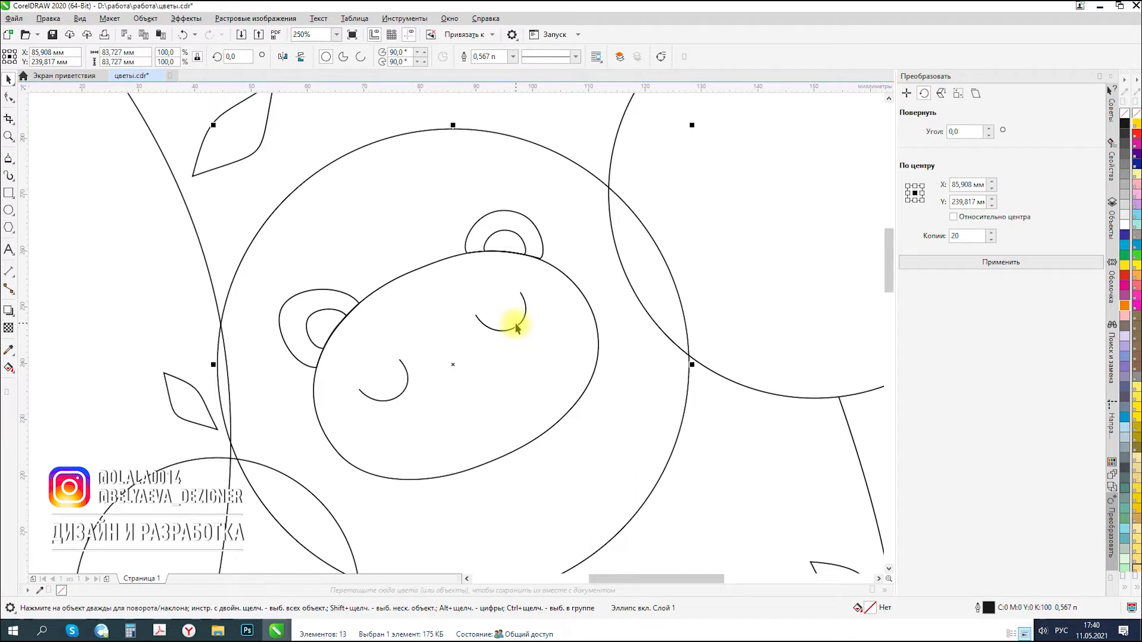
scroll(364, 419, down, 4)
scroll(416, 357, up, 4)
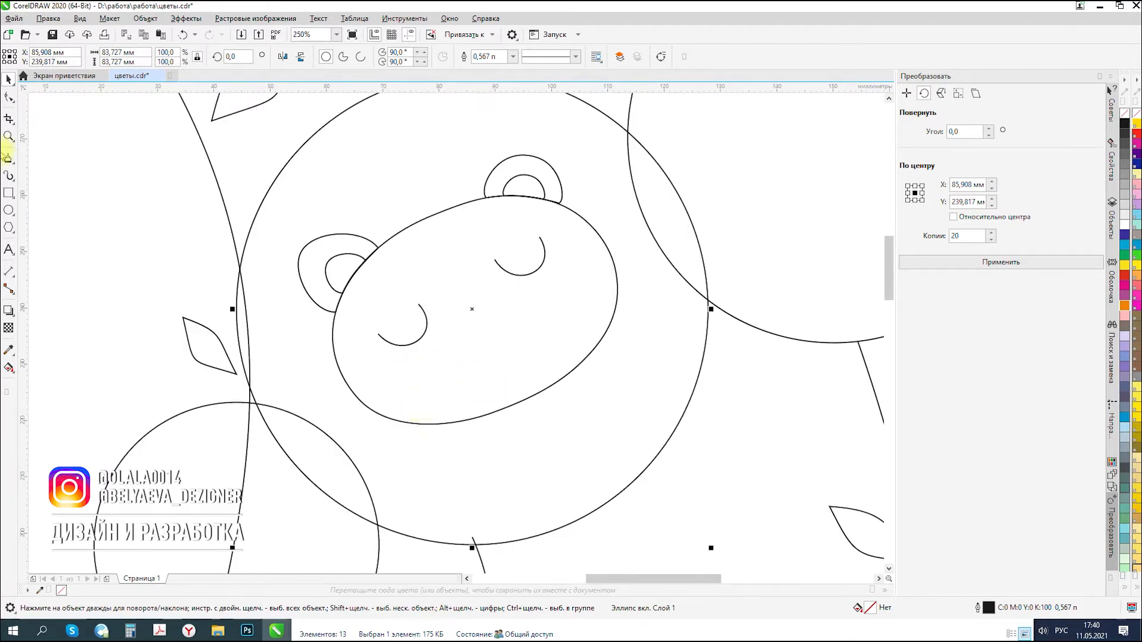
- Draw a line about 15.2 mm wide across the head's lower-left edge and bend it upward into an arch
click(8, 159)
click(354, 393)
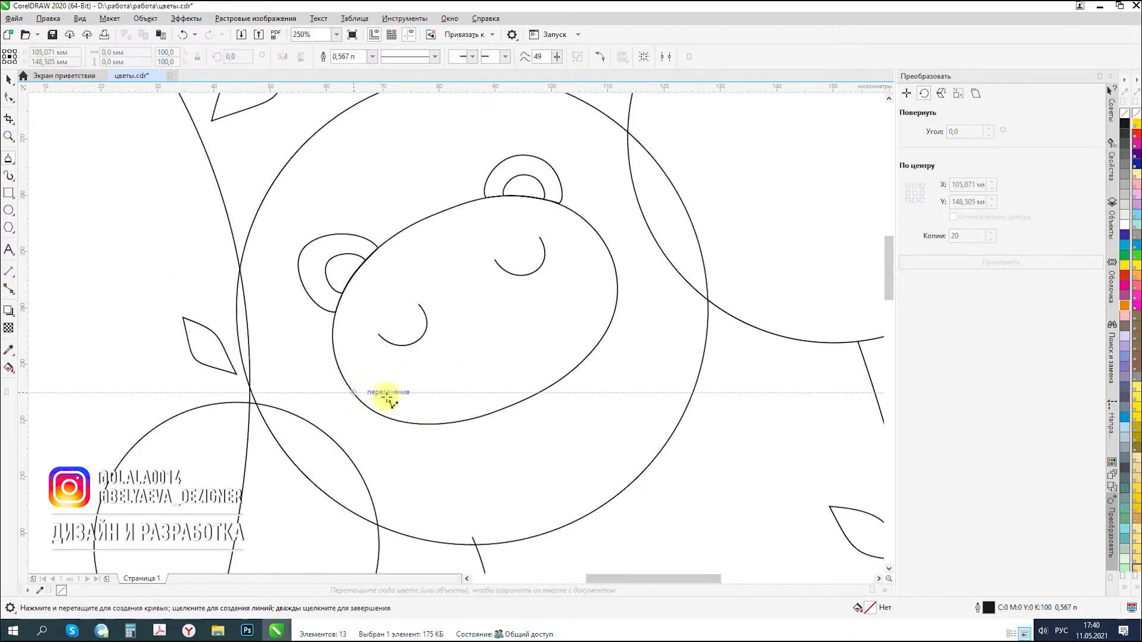
double_click(440, 423)
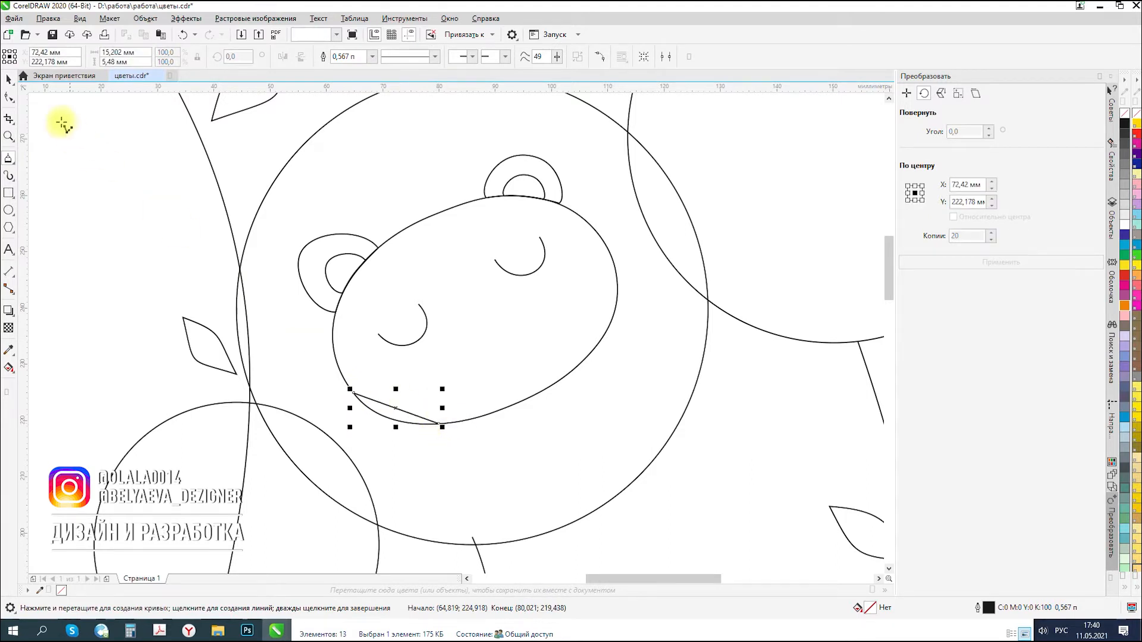
click(9, 97)
scroll(403, 408, up, 2)
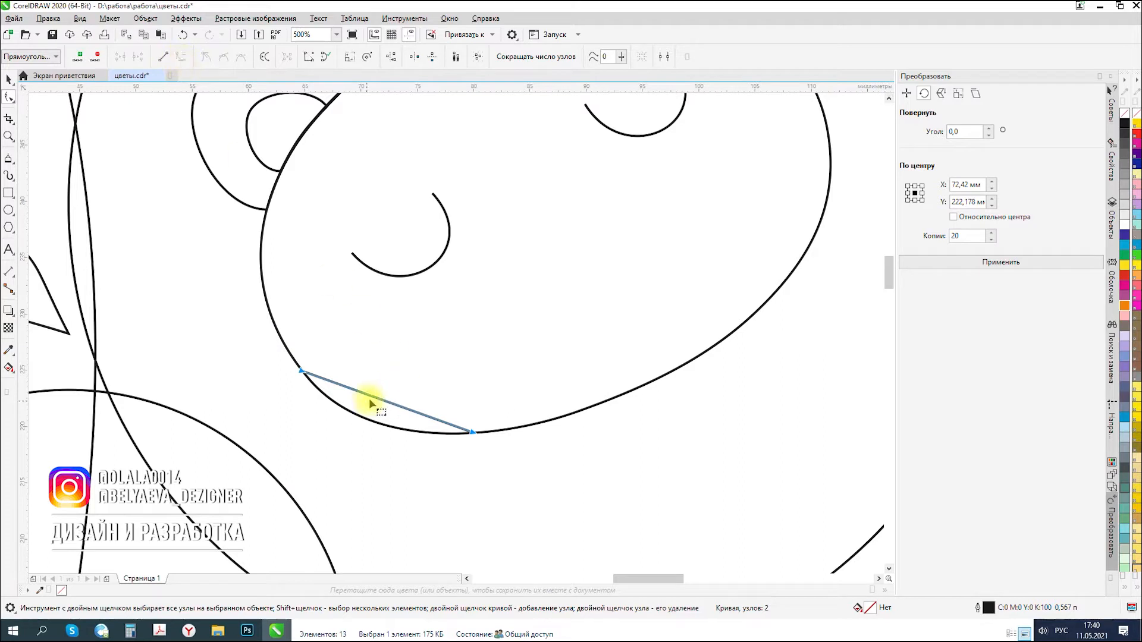
drag(380, 398, 365, 331)
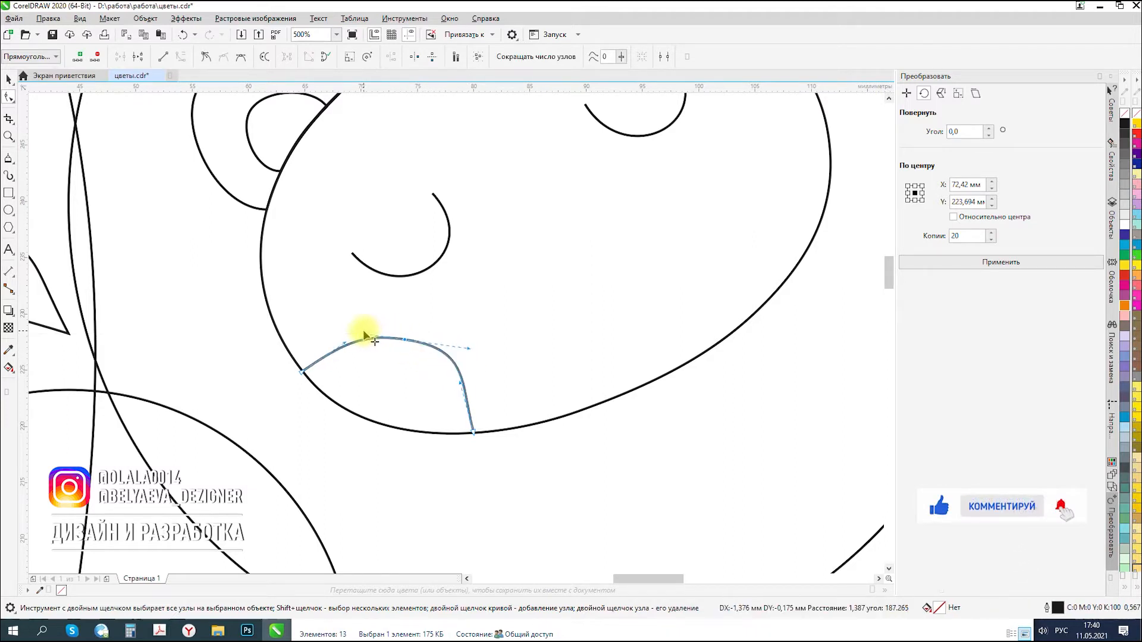
- Close the lower-left arch with a straight line between its two end nodes
click(8, 158)
click(302, 372)
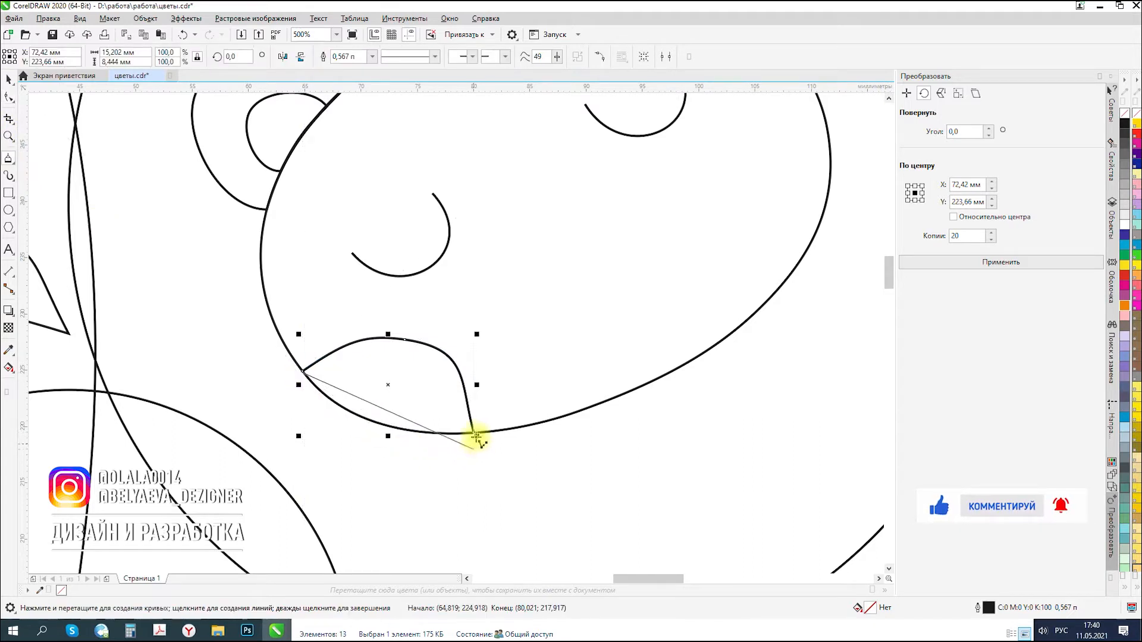
click(474, 433)
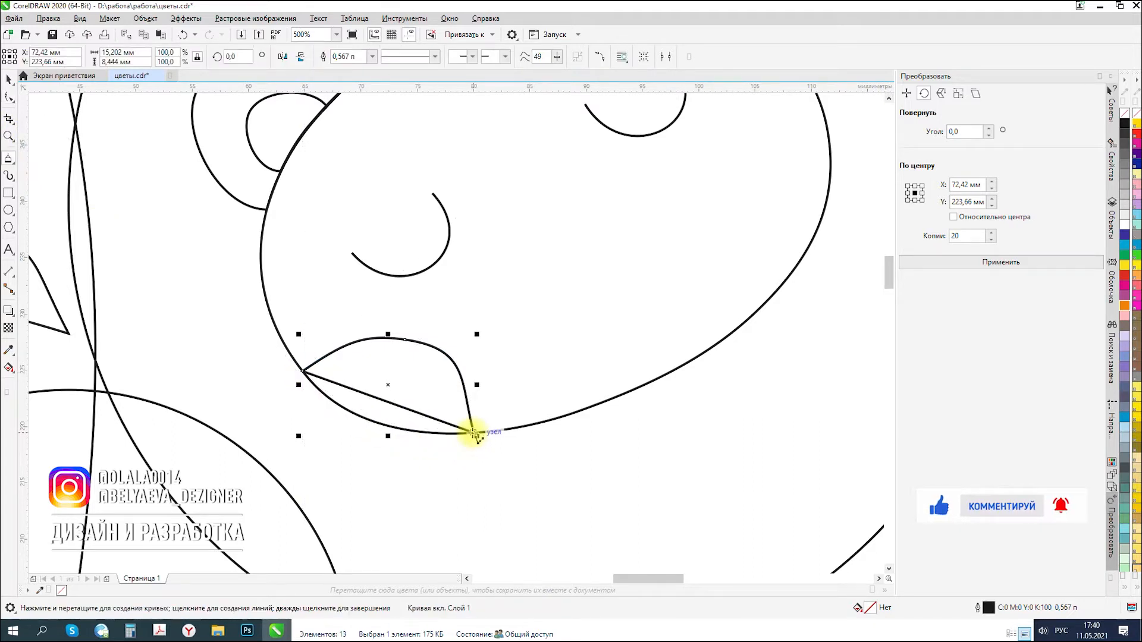
- Convert the lower-left patch's straight base to a curve and bend it along the head outline, undoing the first attempt
click(9, 98)
drag(387, 402, 380, 411)
key(ctrl+z)
drag(527, 316, 274, 475)
click(178, 61)
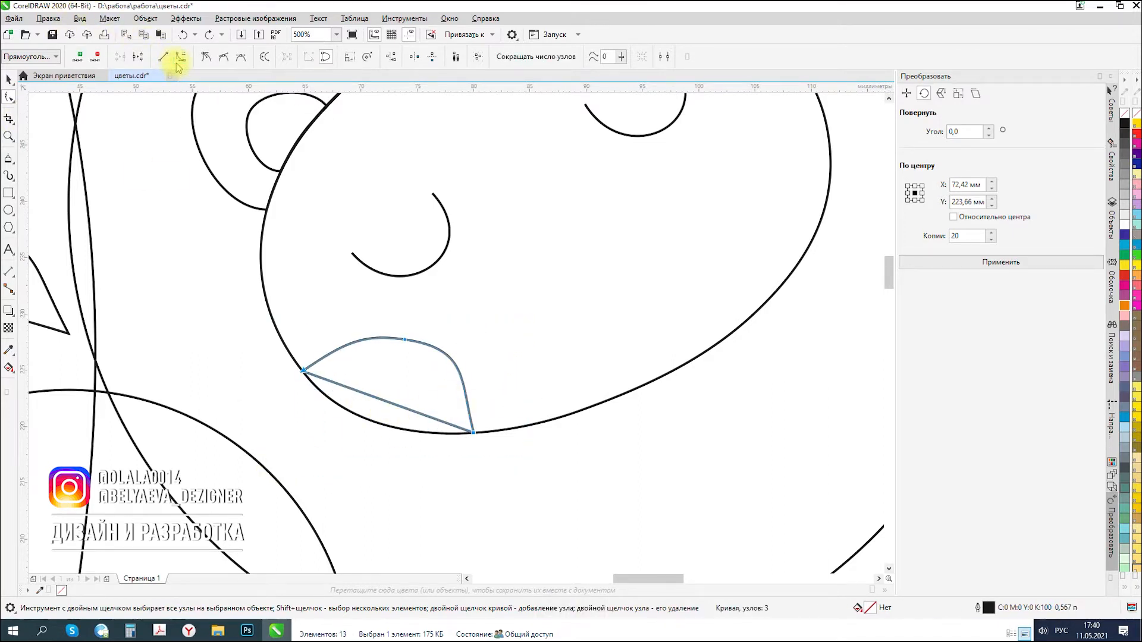
drag(387, 406, 371, 419)
- Adjust the handle of the lower-left patch's upper node to reshape its arch
click(416, 343)
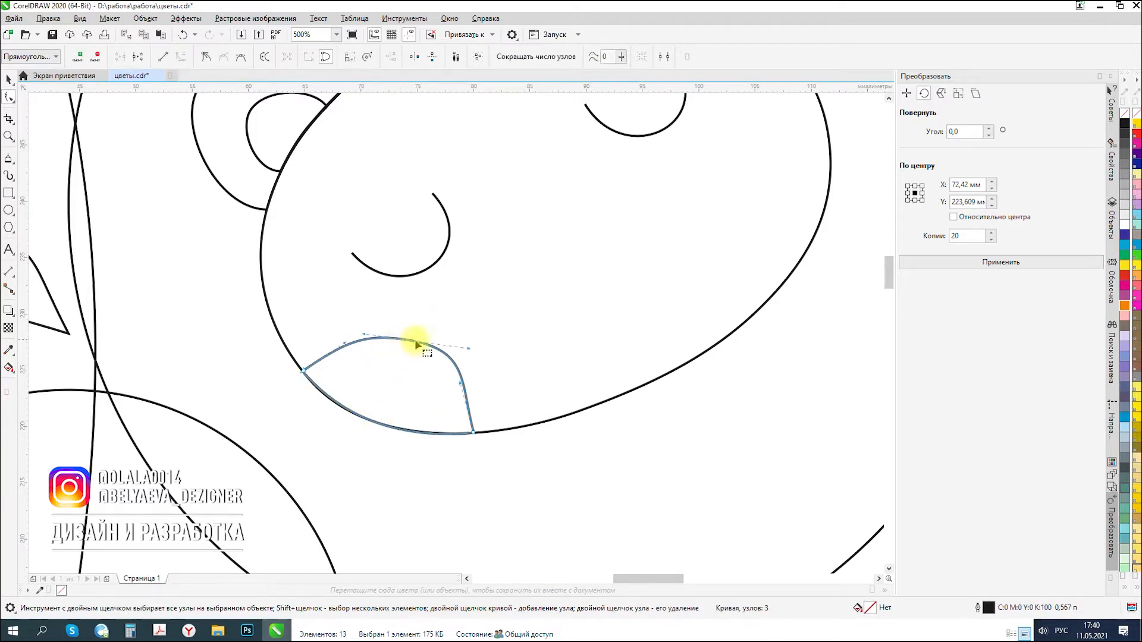
drag(469, 349, 465, 359)
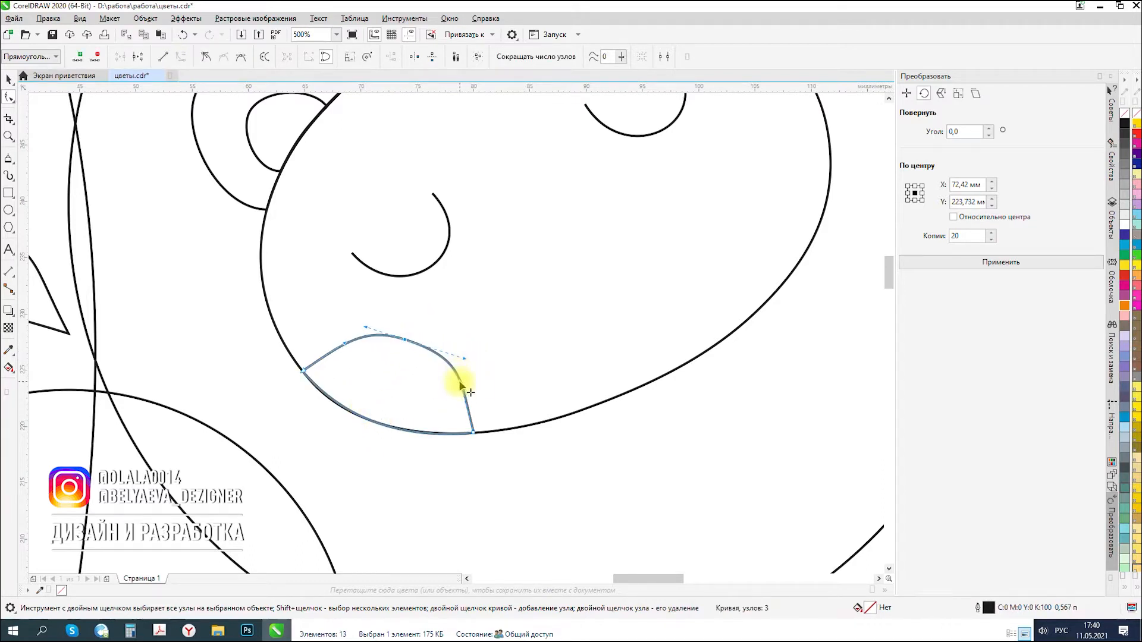
scroll(419, 380, down, 3)
scroll(423, 352, up, 1)
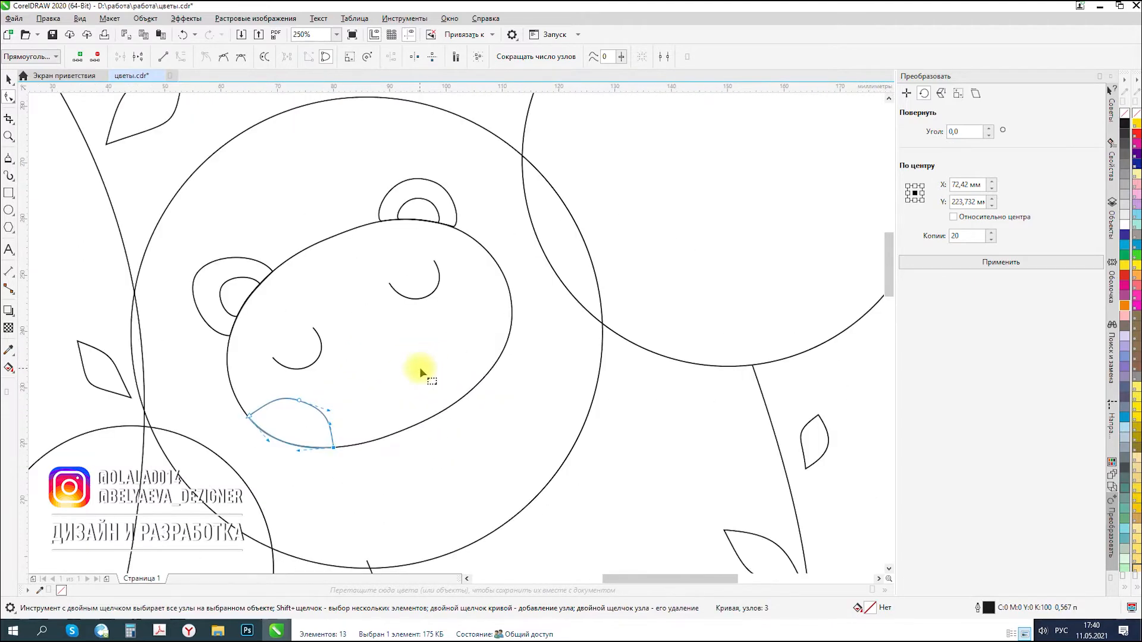
- Draw a narrow closed patch outline about 6.2 mm wide and 22.4 mm high along the head's right edge
click(8, 158)
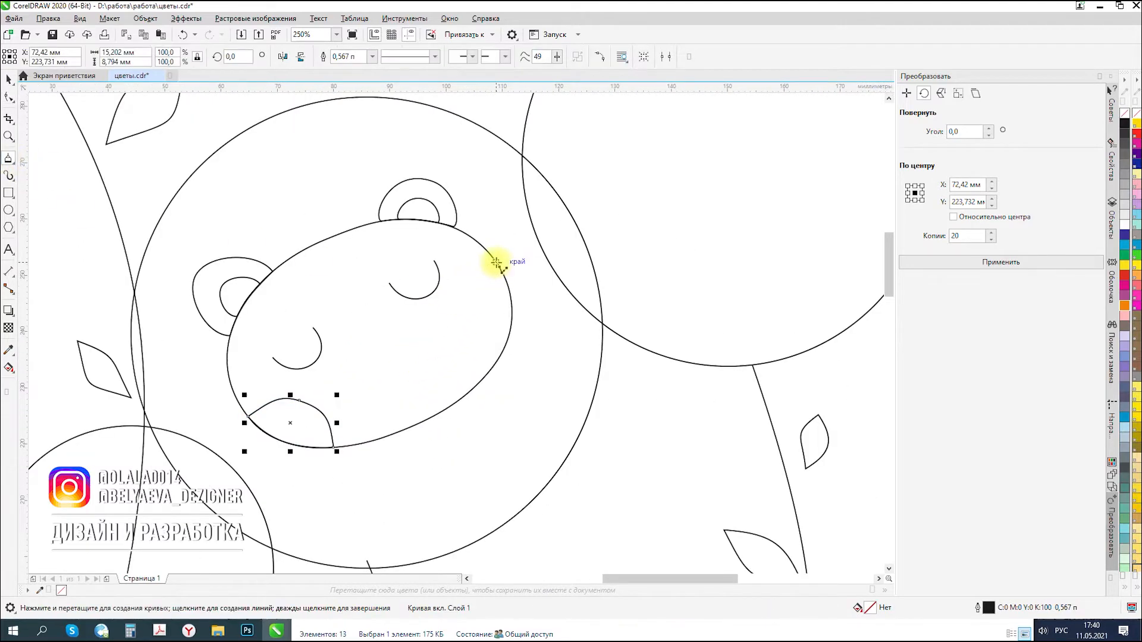
click(495, 262)
click(474, 387)
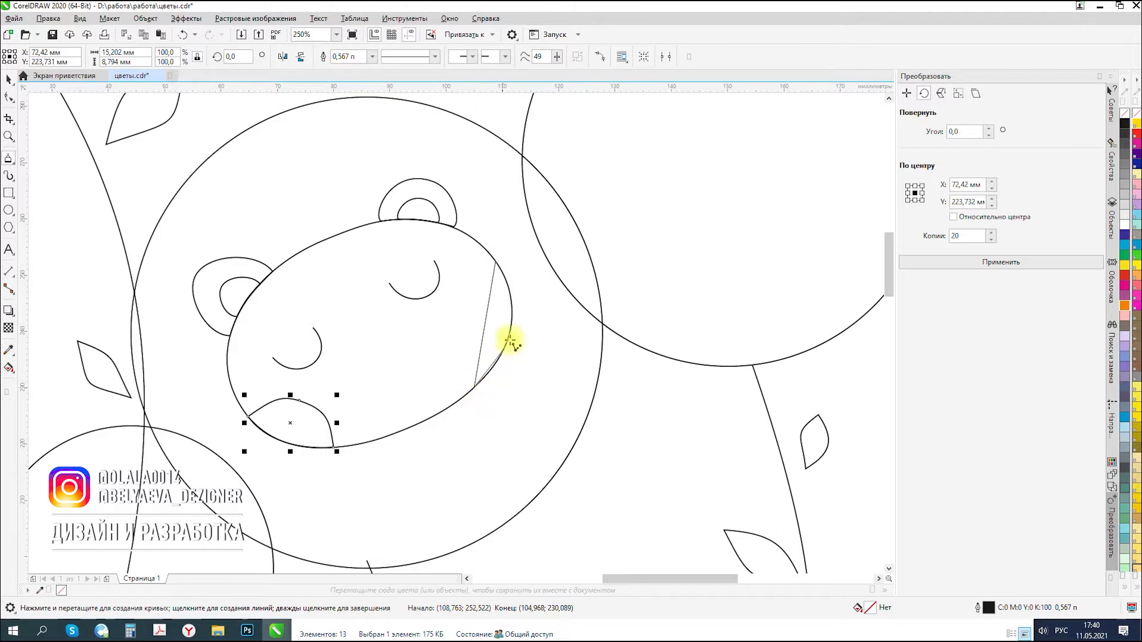
click(511, 290)
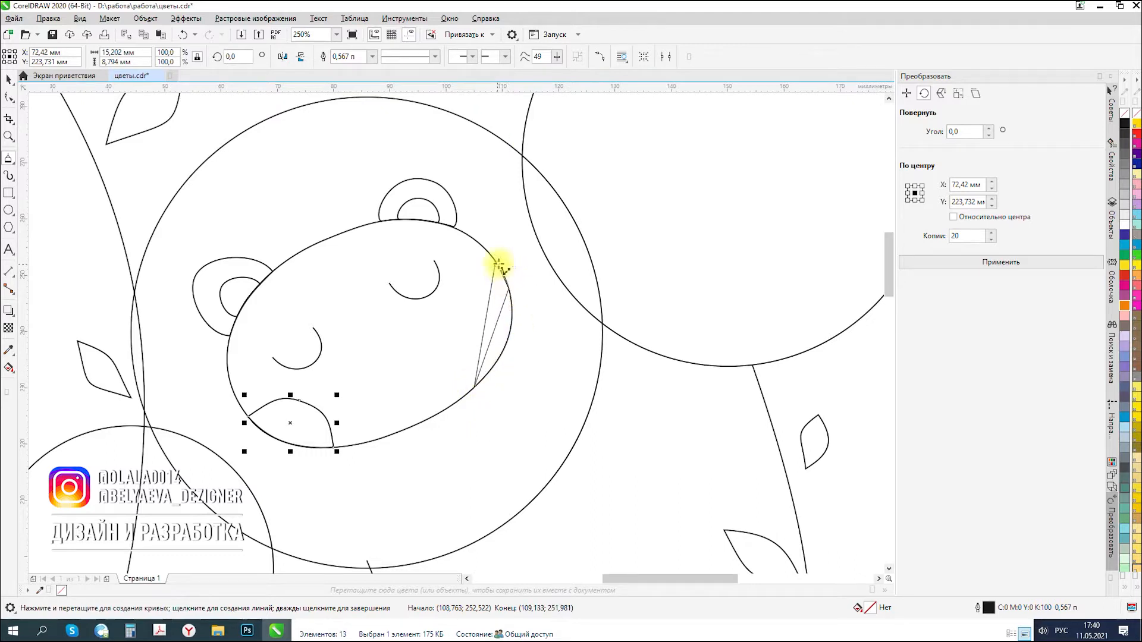
click(496, 262)
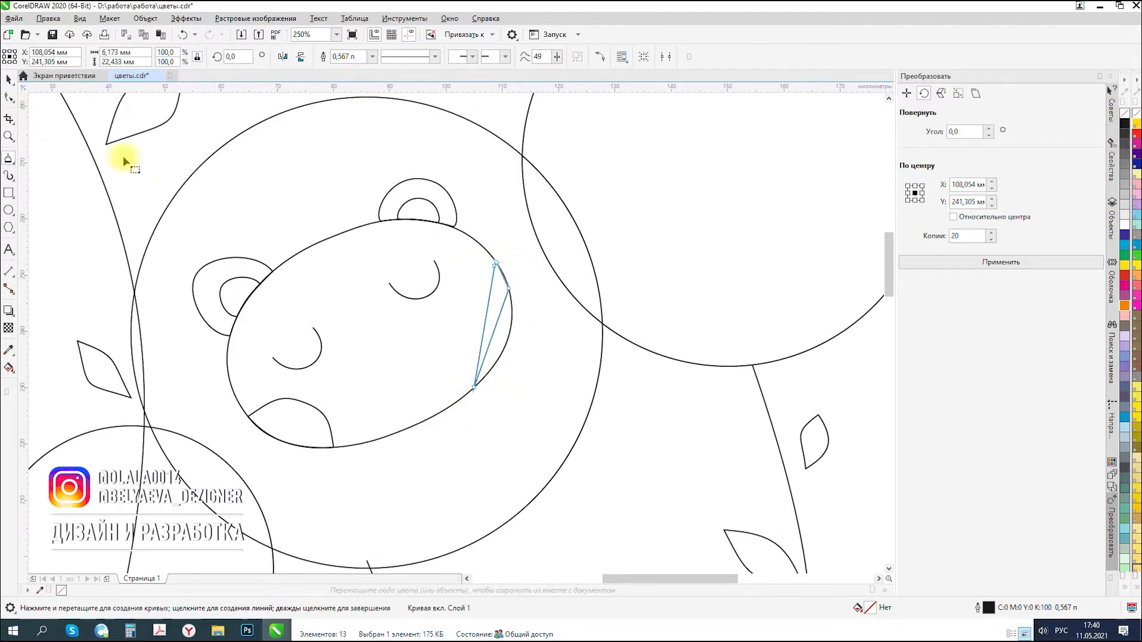
- Convert the right patch's straight sides to curves and bow its inner side toward the middle of the face
key(F10)
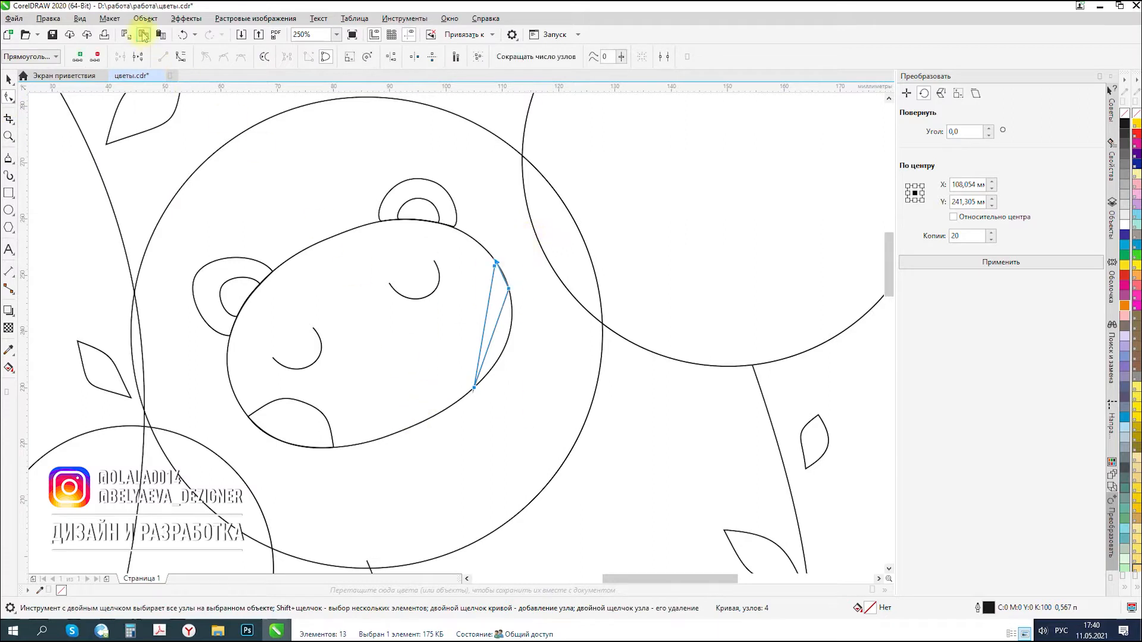
click(181, 57)
drag(489, 343, 427, 322)
scroll(487, 335, up, 1)
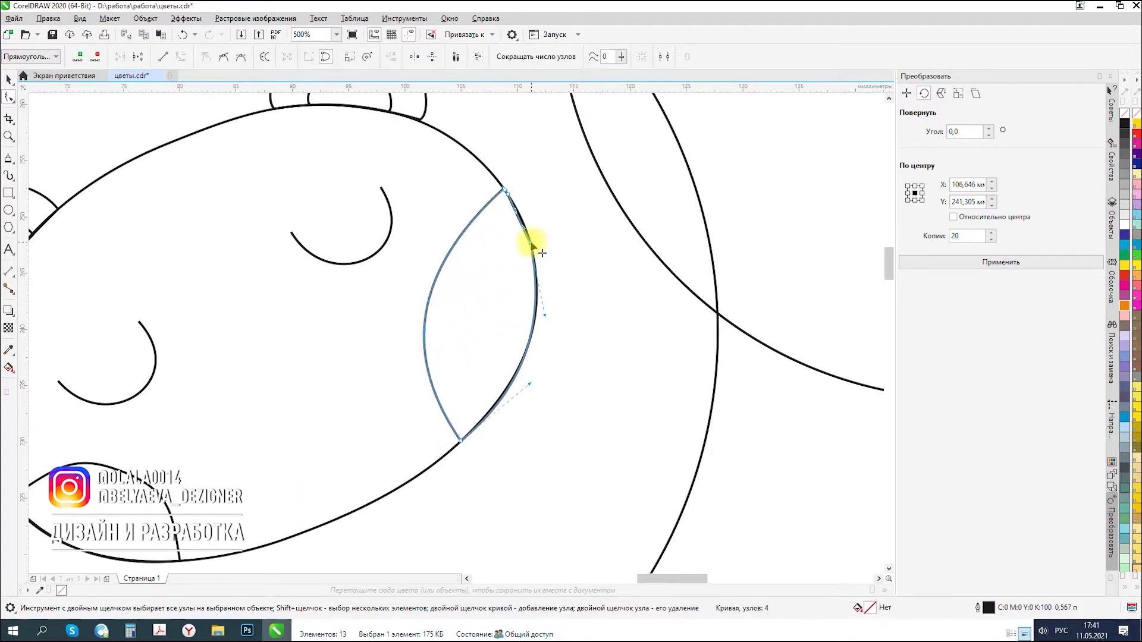
- Remove the right patch's extra nodes and adjust the upper node's handles so its outer side follows the head outline
double_click(505, 193)
click(505, 190)
drag(564, 276, 565, 274)
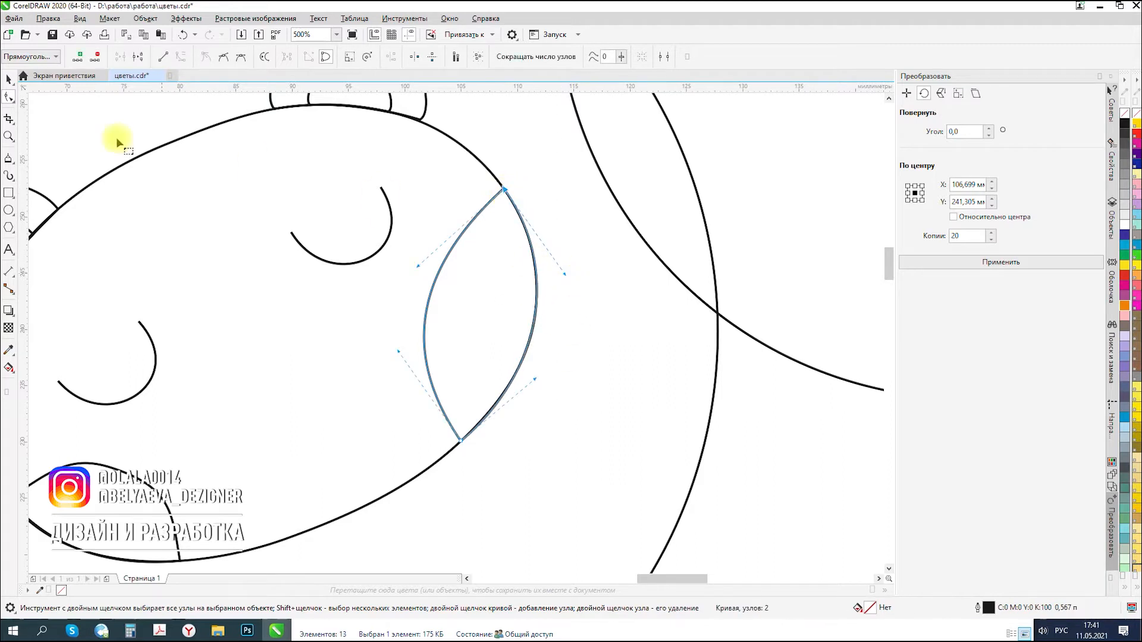
drag(415, 268, 404, 259)
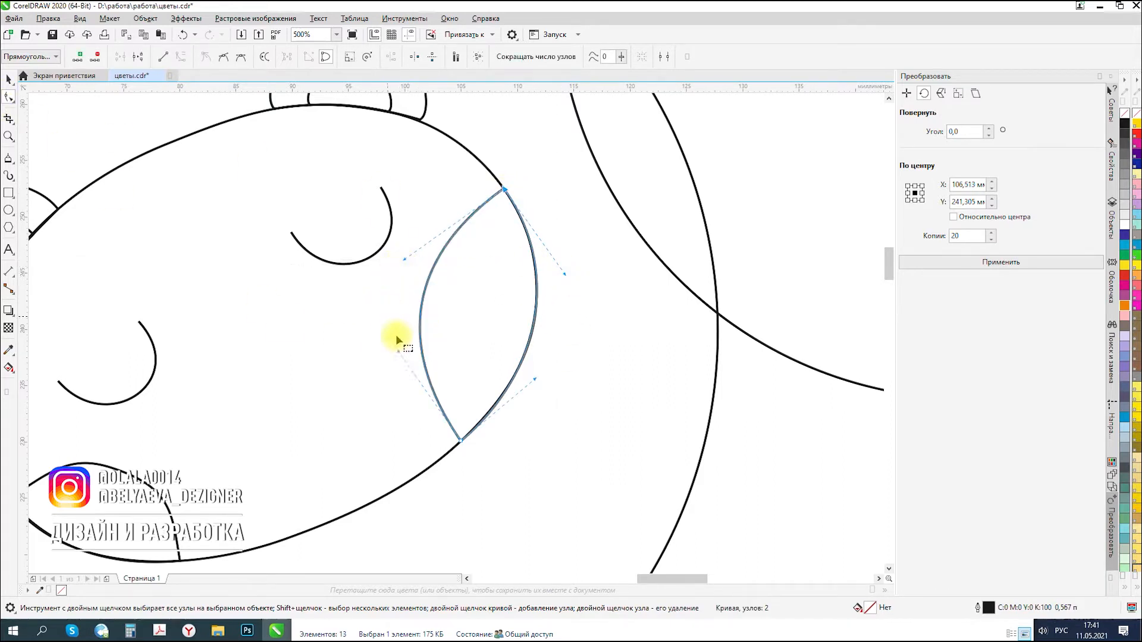
- Add a node on the right patch's inner side and pull the upper part outward to make it rounder
double_click(420, 312)
drag(420, 312, 410, 314)
drag(454, 225, 445, 213)
click(8, 78)
scroll(439, 352, down, 4)
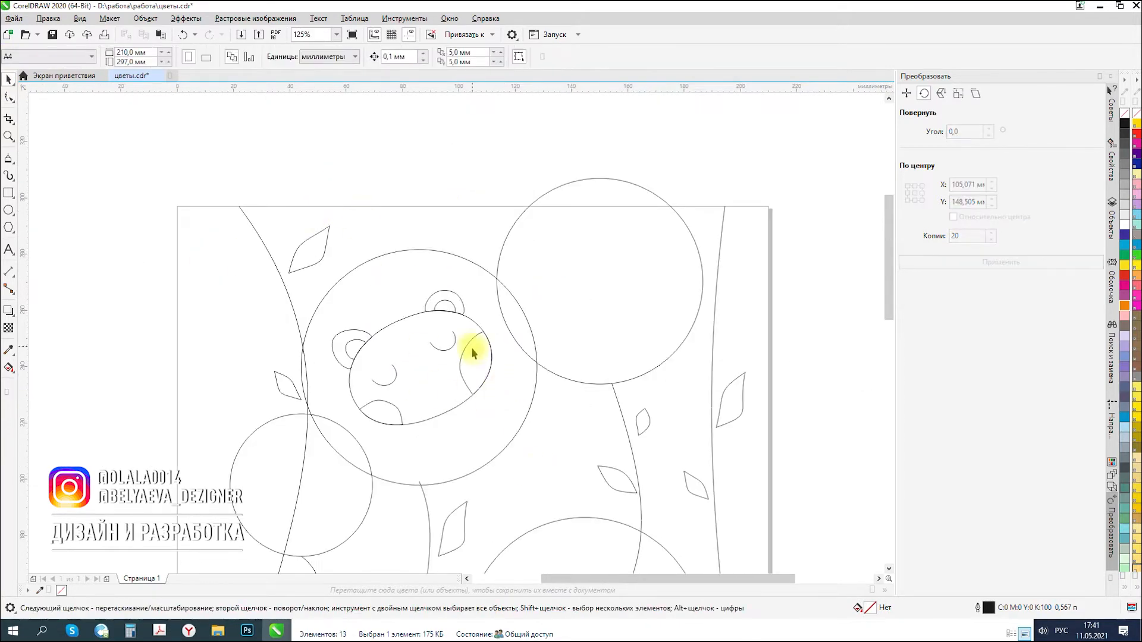
- Scale the right patch down to about 89.6% and move it back against the head's right edge
scroll(479, 347, up, 4)
drag(363, 216, 374, 240)
drag(436, 360, 438, 341)
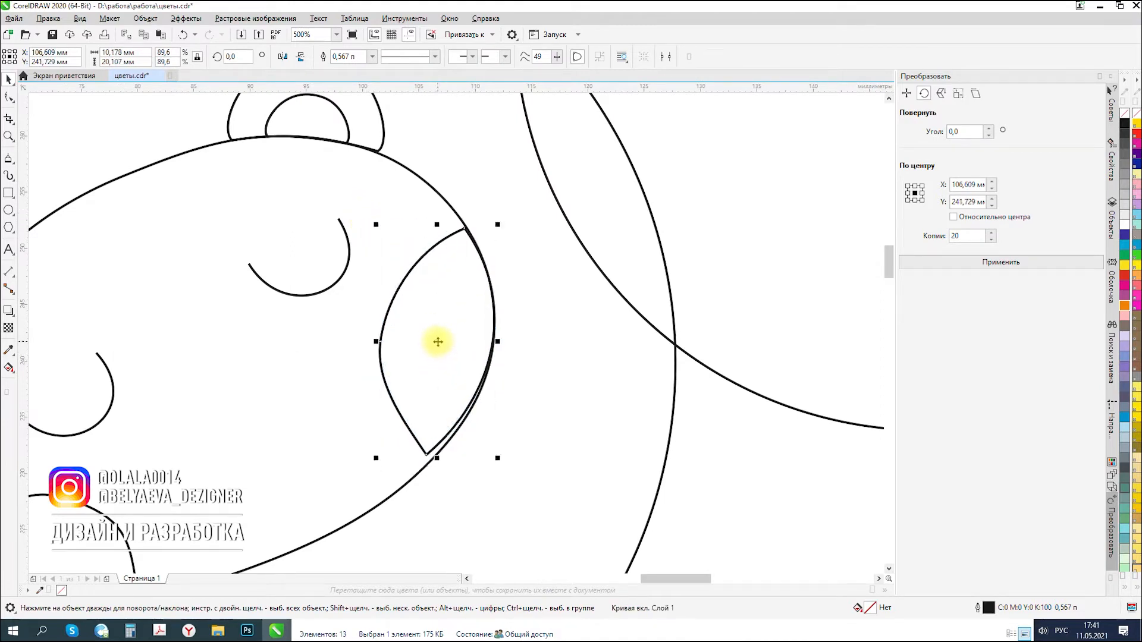
- Align the right patch's lower and upper nodes and handles with the head outline, then deselect the patch
click(10, 98)
drag(434, 464, 436, 454)
drag(503, 403, 494, 395)
scroll(468, 223, up, 2)
drag(457, 245, 460, 238)
scroll(512, 290, down, 1)
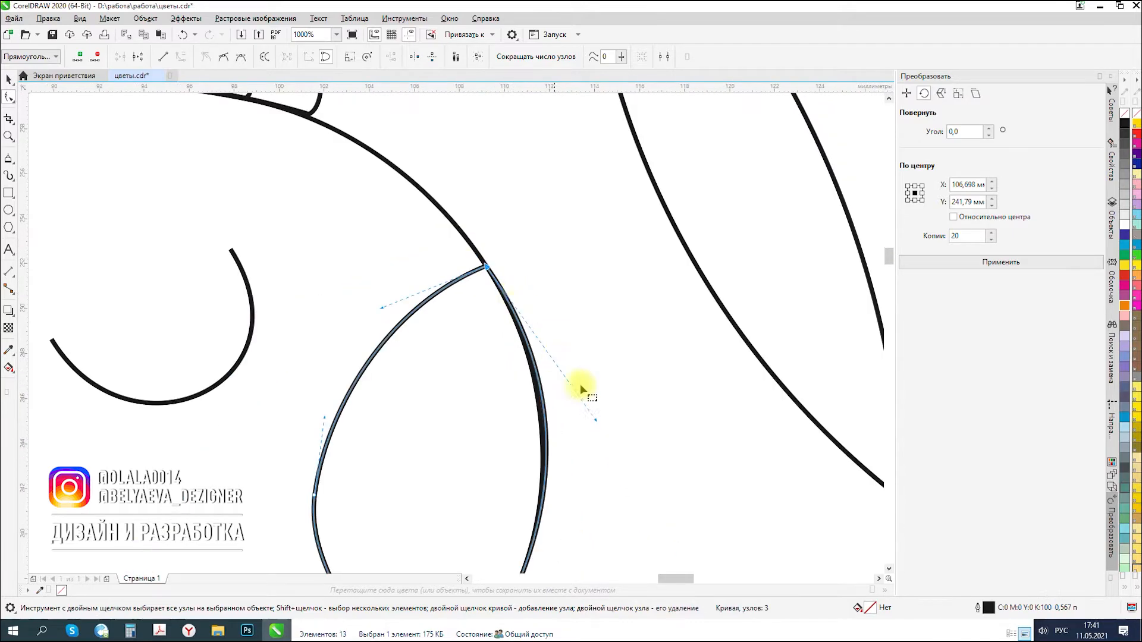
drag(594, 419, 590, 418)
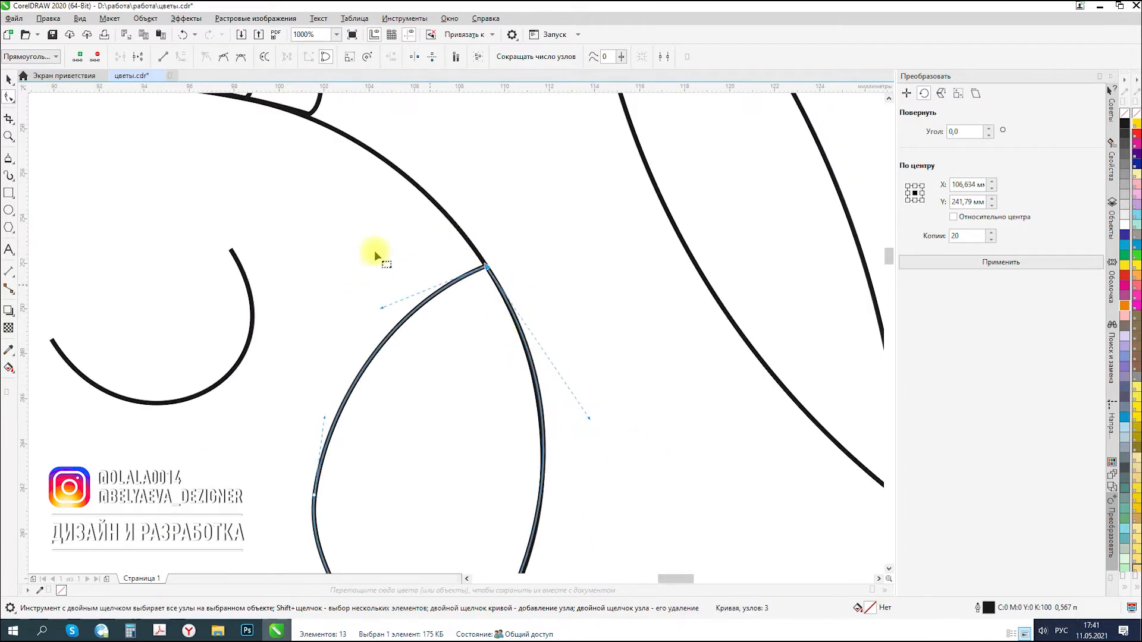
click(9, 79)
scroll(443, 273, down, 5)
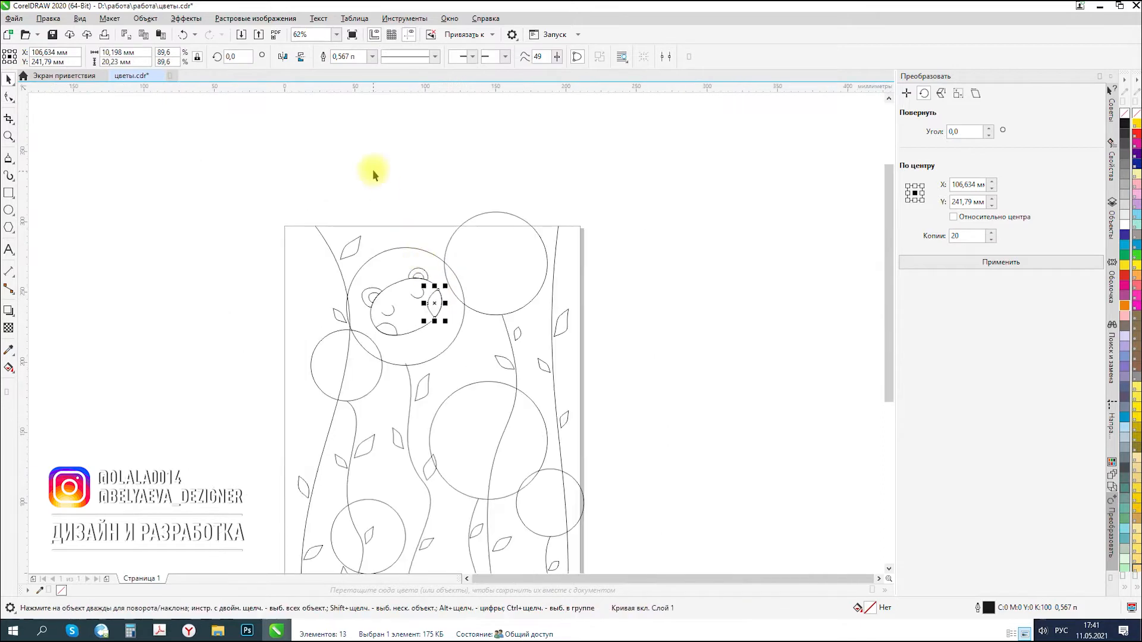
click(379, 201)
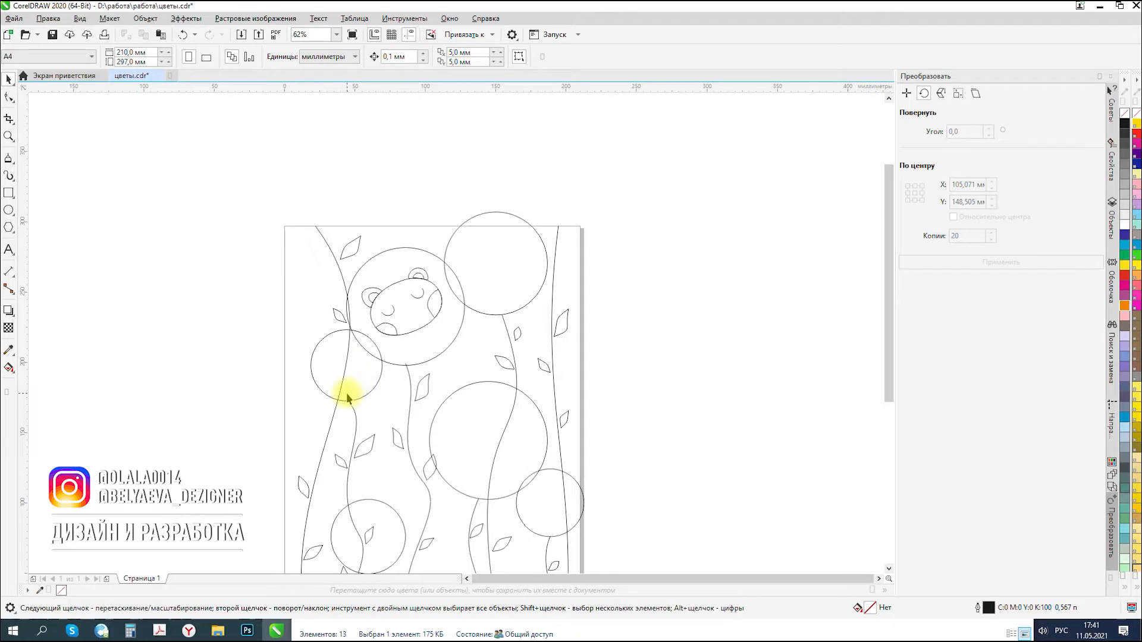
- Draw a small triangular nose about 5.3 by 4.7 mm between the eyes and smooth its corners by editing nodes
scroll(402, 316, up, 5)
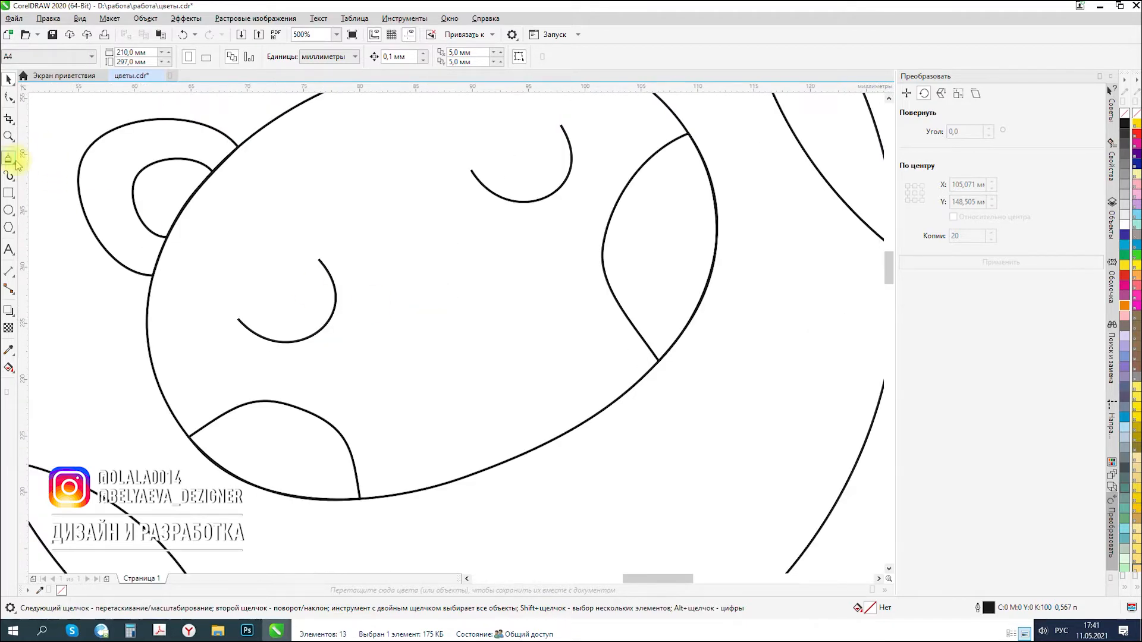
mouse_move(454, 299)
mouse_down()
mouse_move(499, 286)
mouse_move(495, 323)
mouse_move(446, 326)
mouse_move(456, 299)
mouse_up()
click(9, 97)
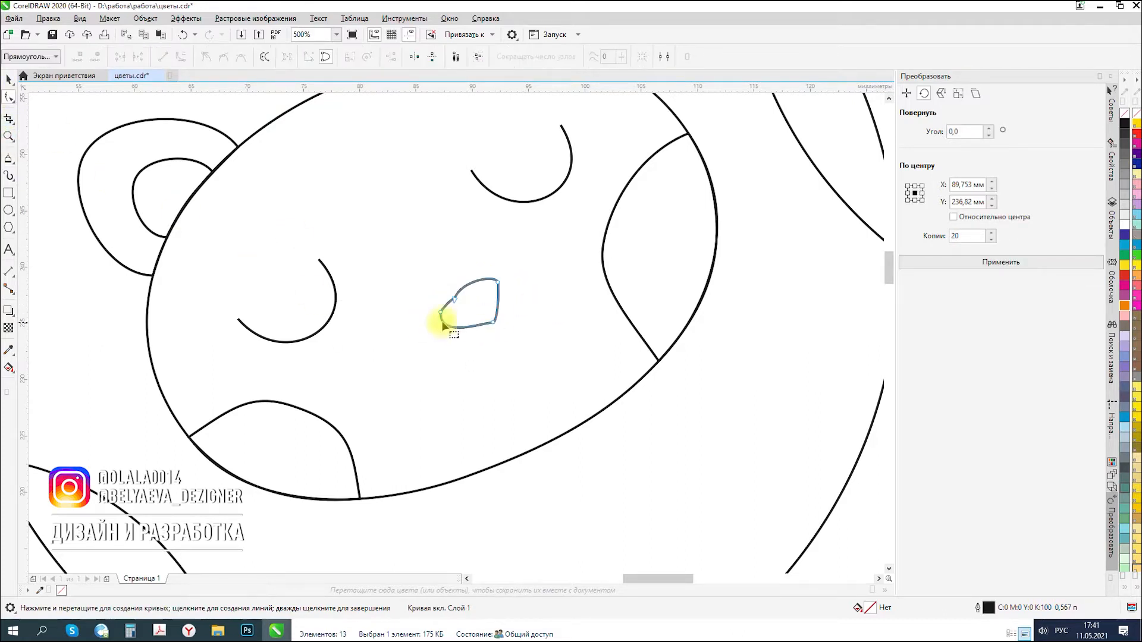
click(492, 325)
scroll(493, 326, up, 3)
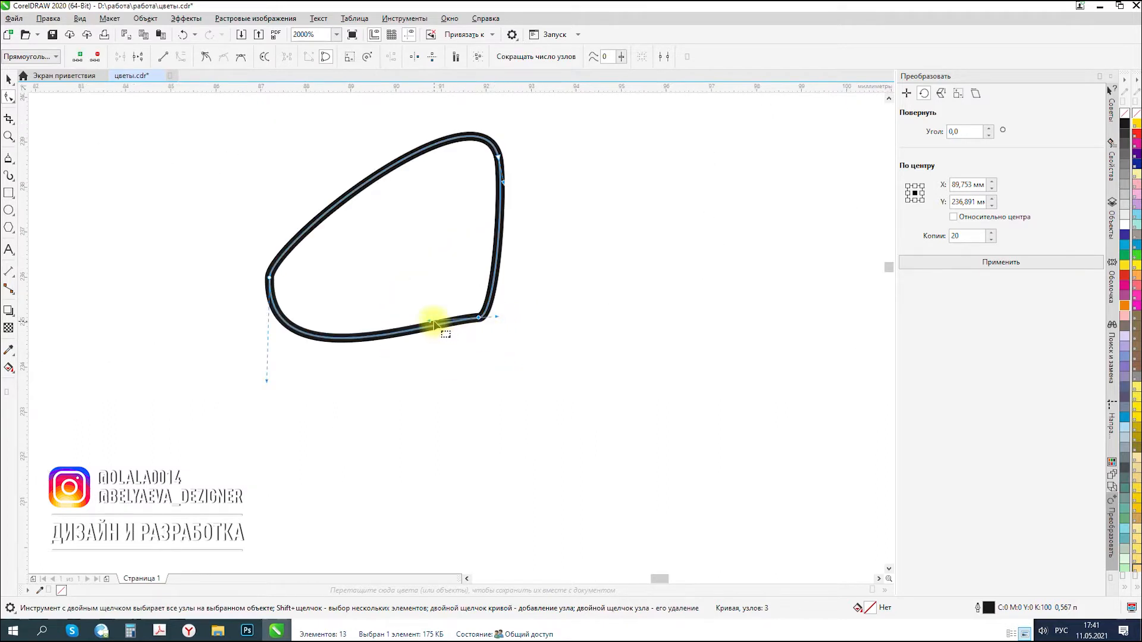
drag(433, 330, 512, 292)
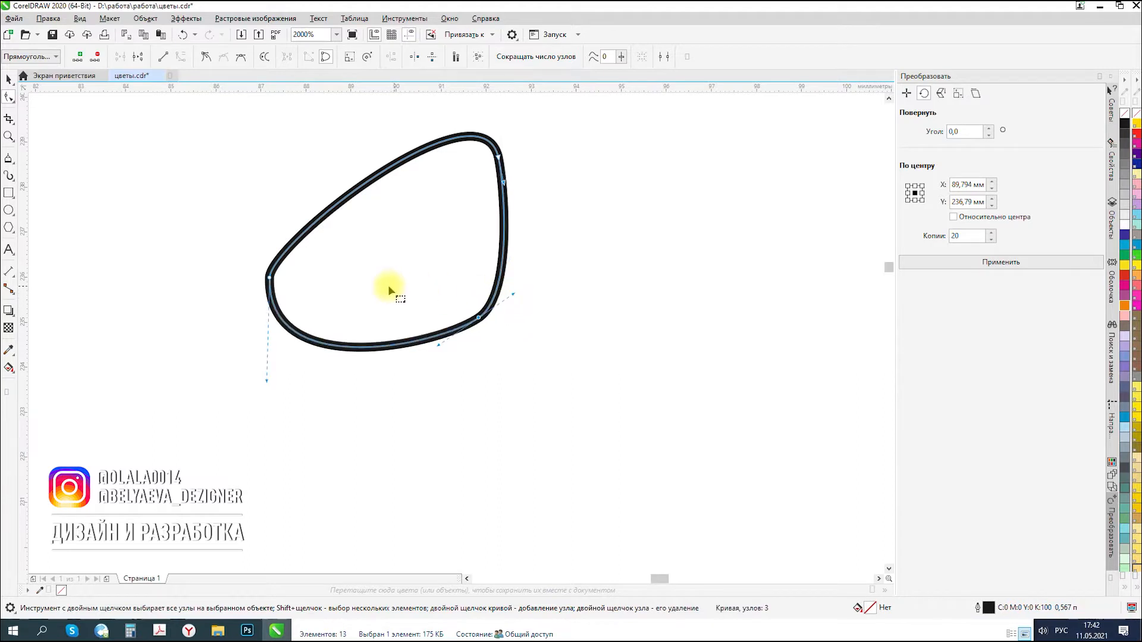
drag(287, 257, 269, 296)
- Draw a short straight line about 2.6 by 3.4 mm slanting down from the nose's lower-right corner
click(10, 158)
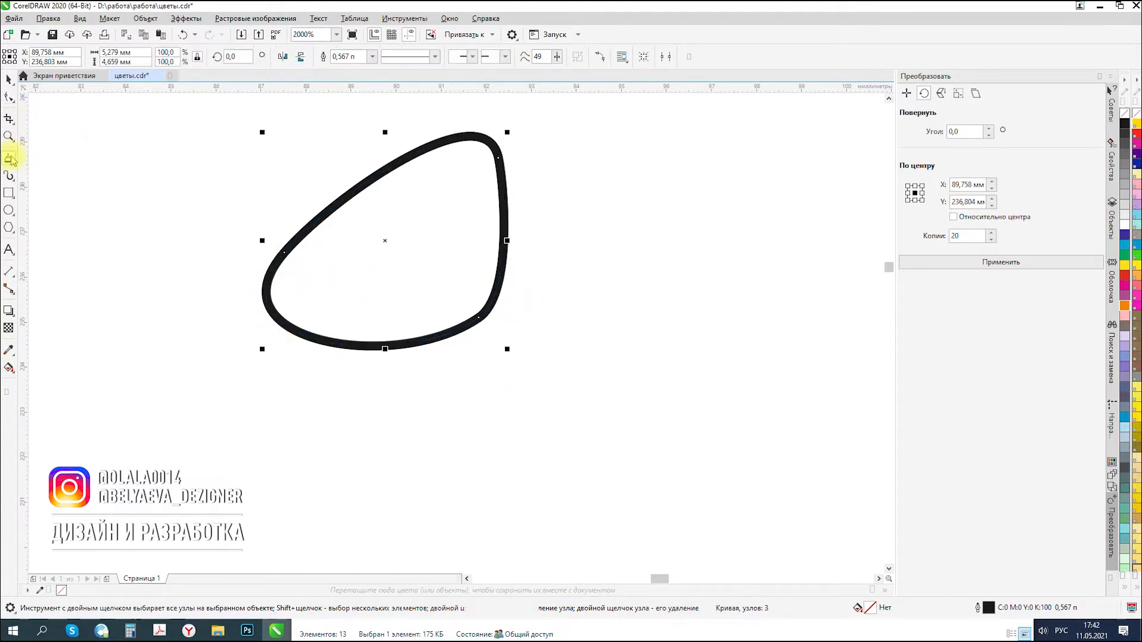
scroll(223, 179, down, 2)
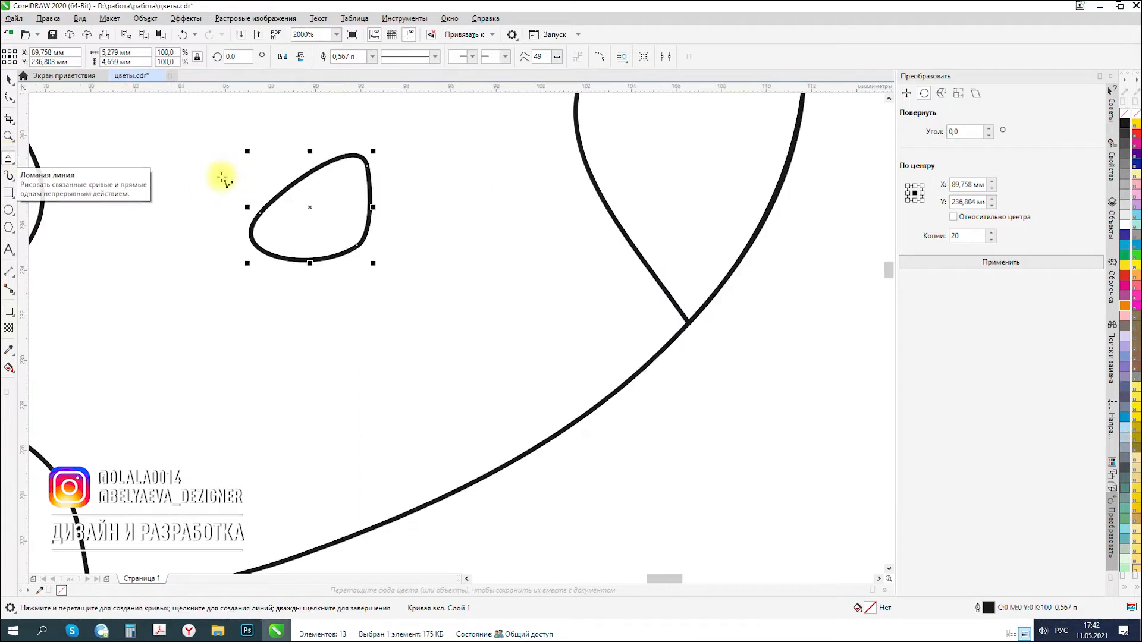
click(356, 246)
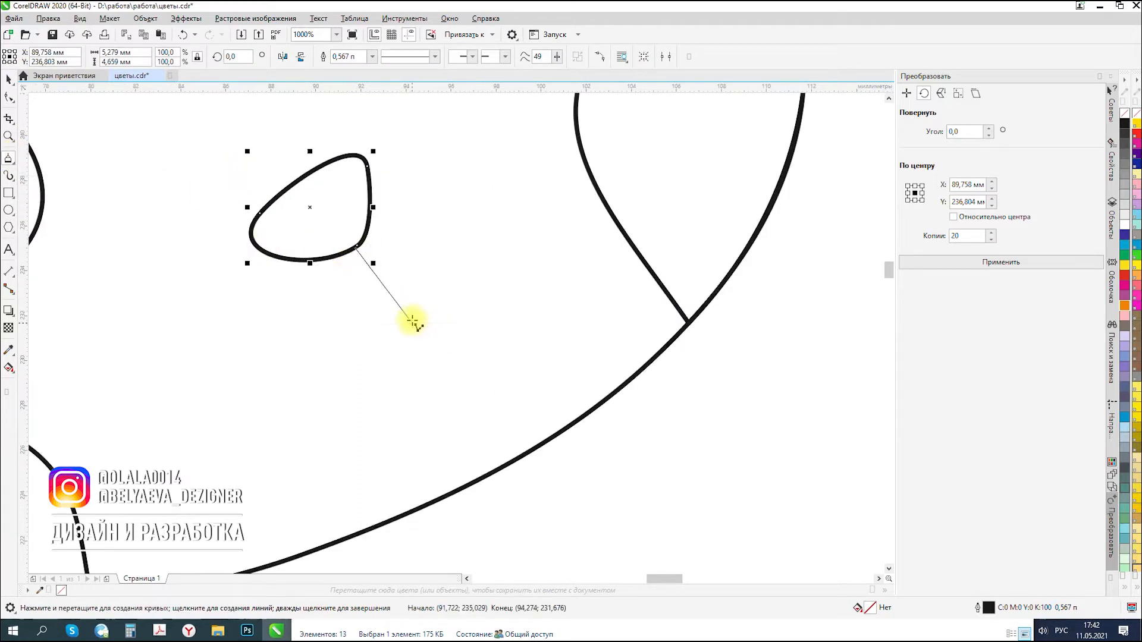
double_click(413, 322)
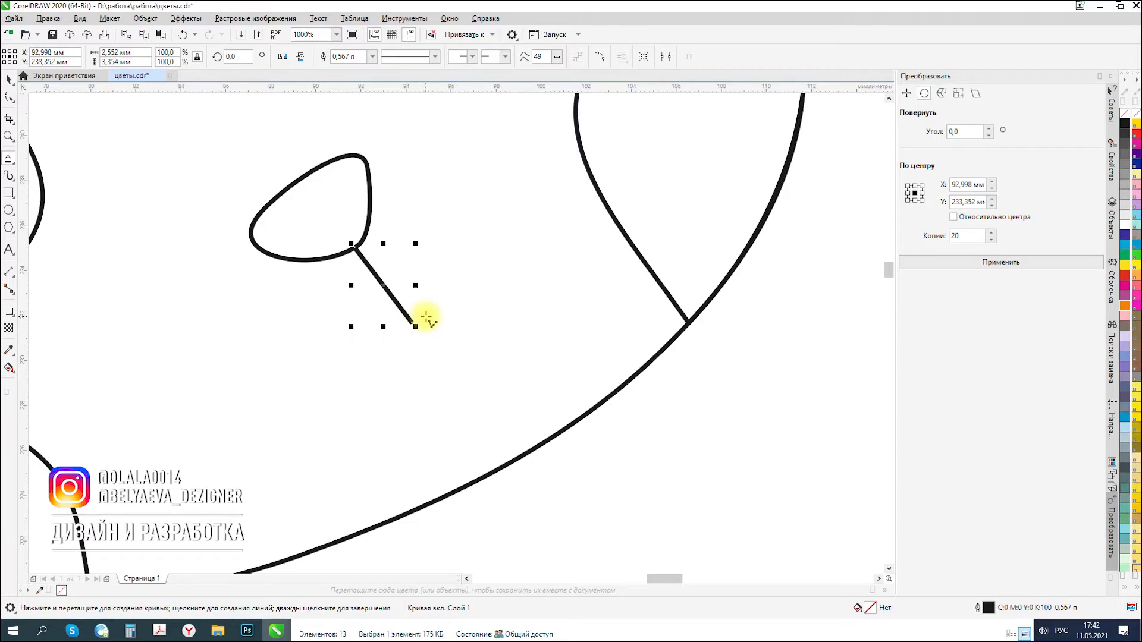
- Draw a slanted mouth line about 6.5 mm wide across the nose line's end and bend it downward into a smile
scroll(428, 320, down, 2)
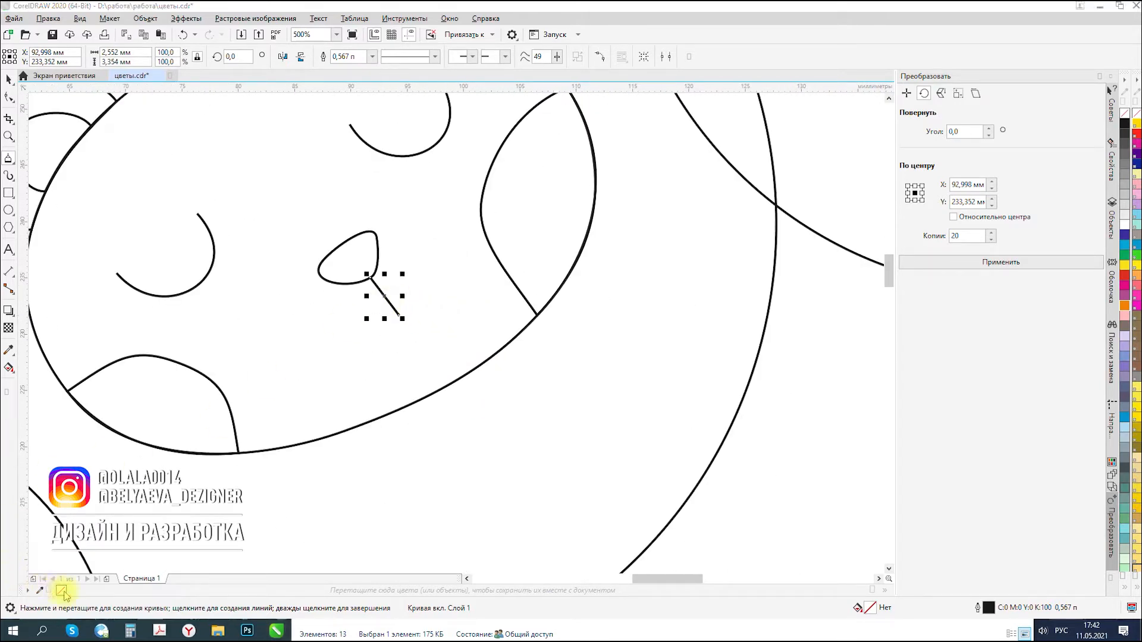
click(359, 338)
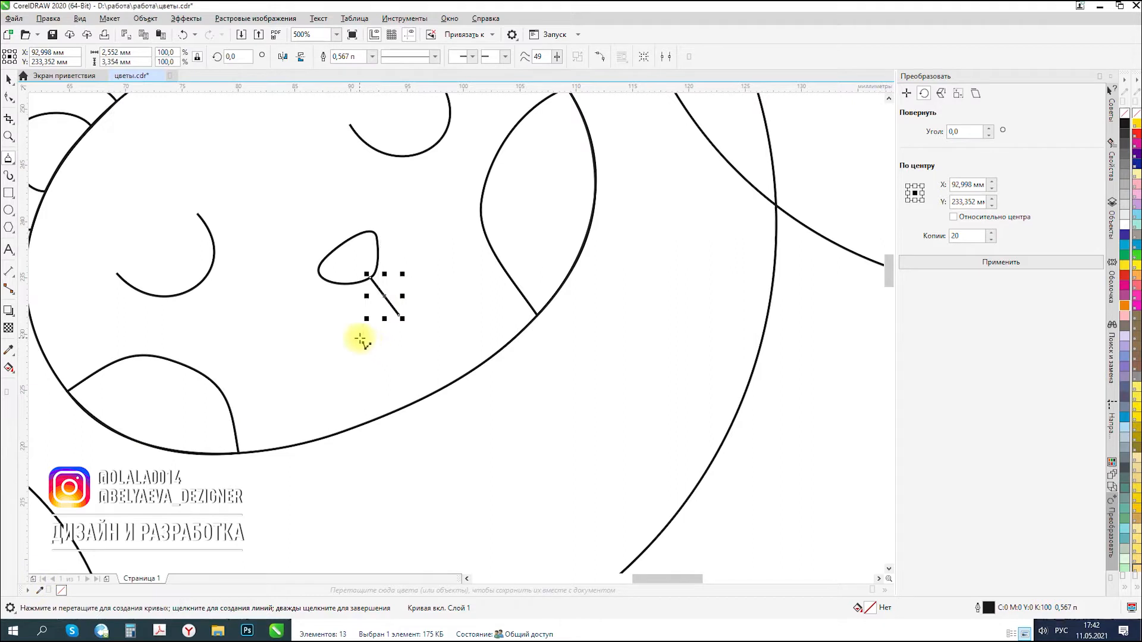
click(433, 292)
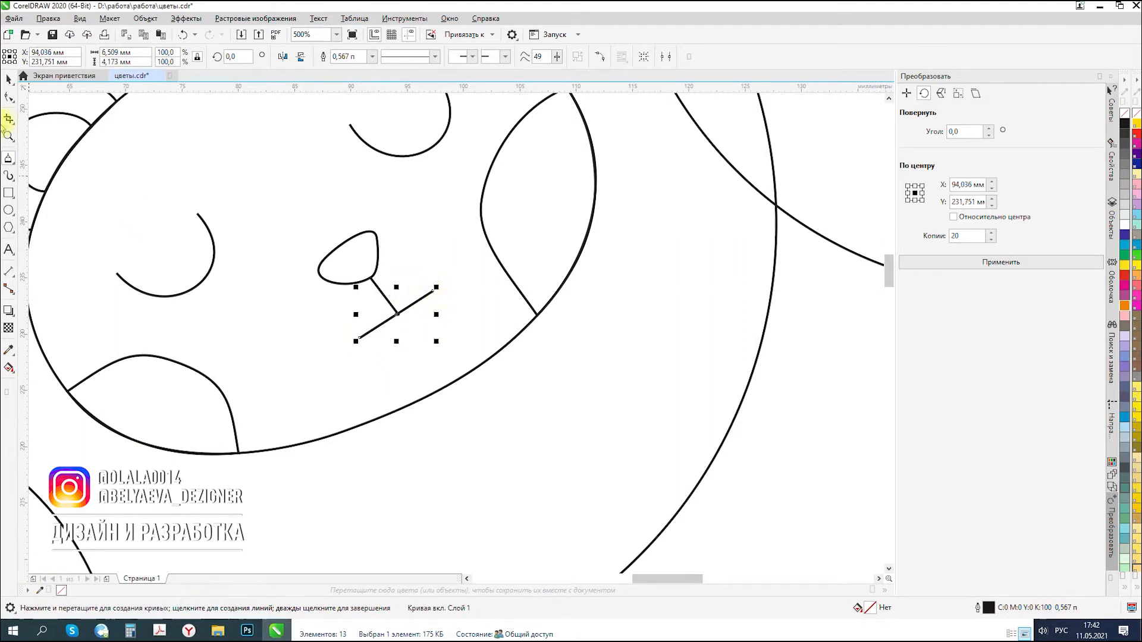
click(9, 97)
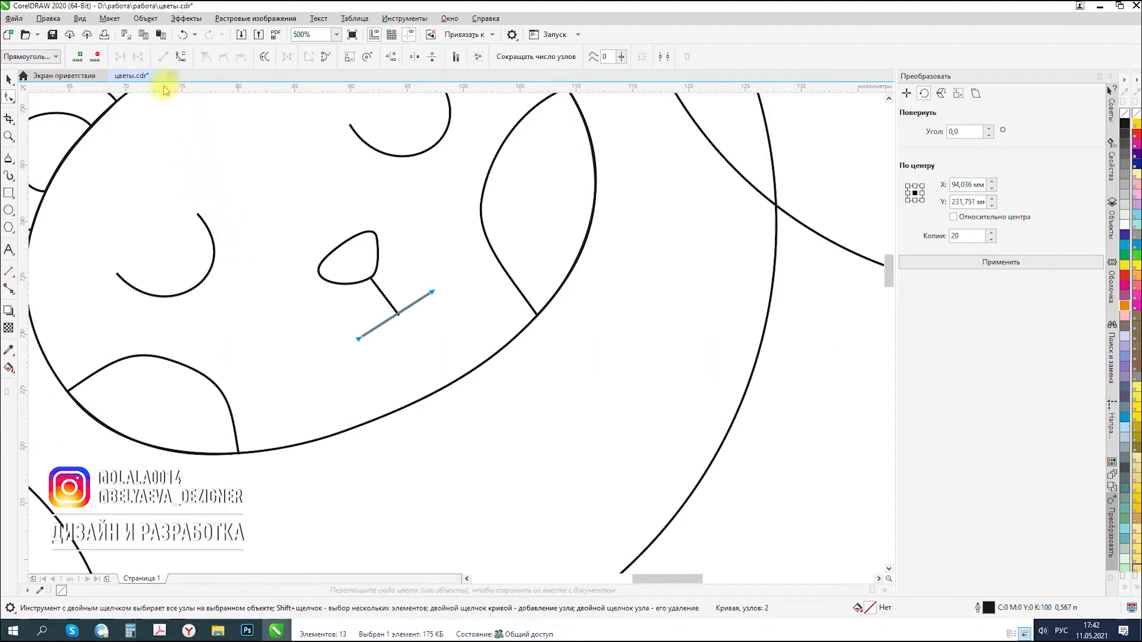
drag(401, 313, 415, 341)
- Move the smile curve up so it meets the lower end of the nose line
double_click(9, 97)
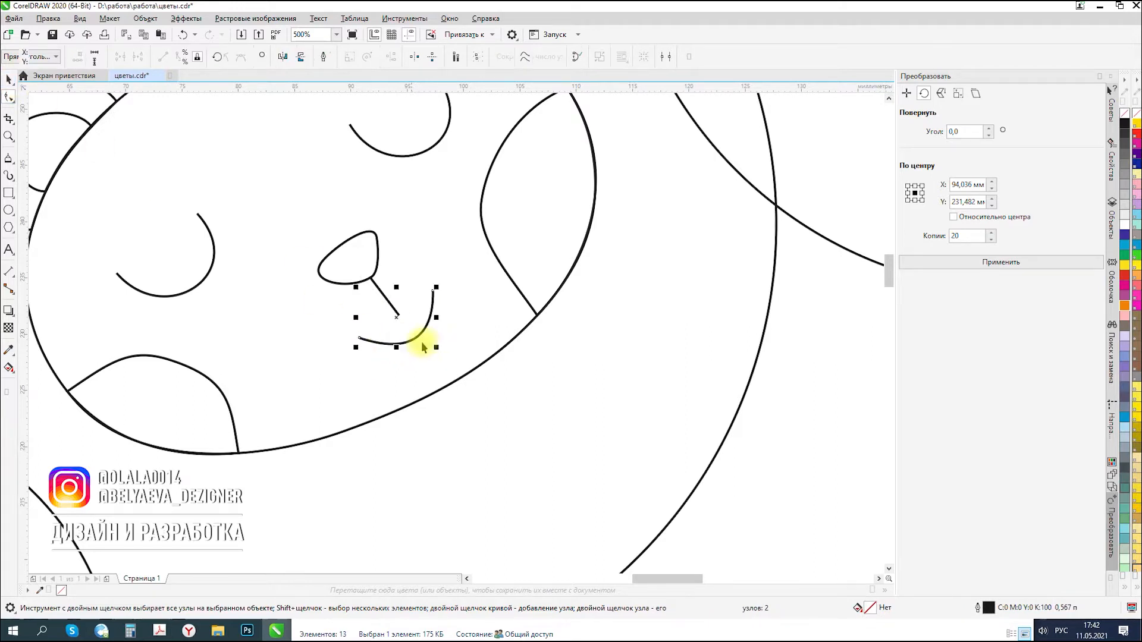
mouse_move(417, 337)
mouse_down()
mouse_move(403, 316)
mouse_move(424, 326)
mouse_up()
scroll(415, 340, up, 4)
scroll(416, 251, down, 6)
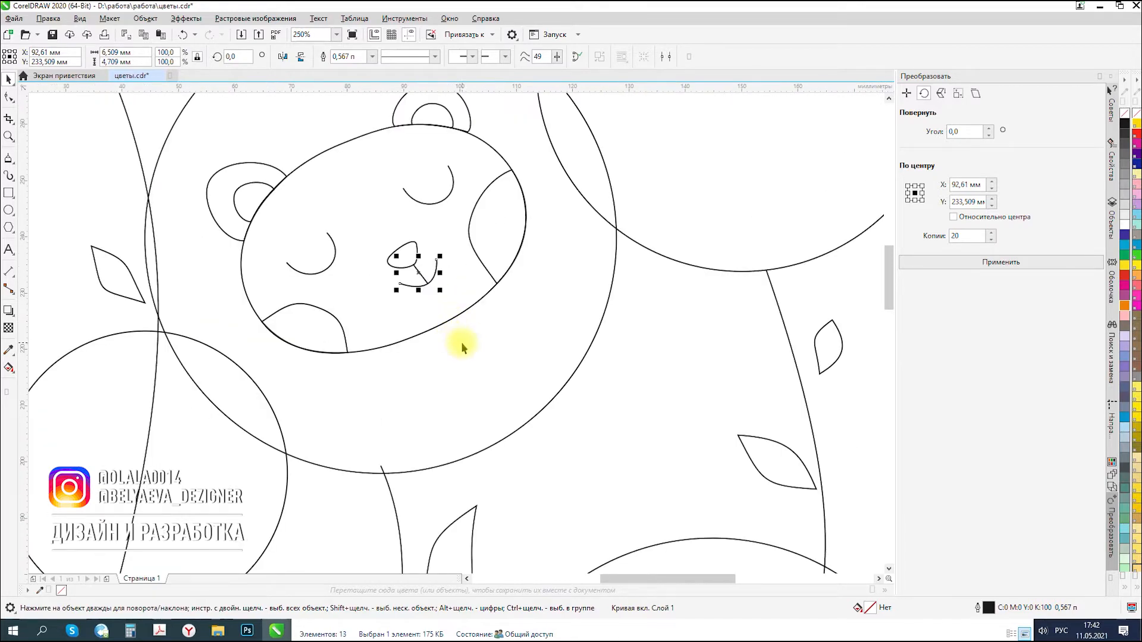
click(462, 341)
- Draw a closed tapering nose-bridge shape about 7.4 by 7.6 mm rising from the nose's upper edge toward the forehead
scroll(416, 270, up, 4)
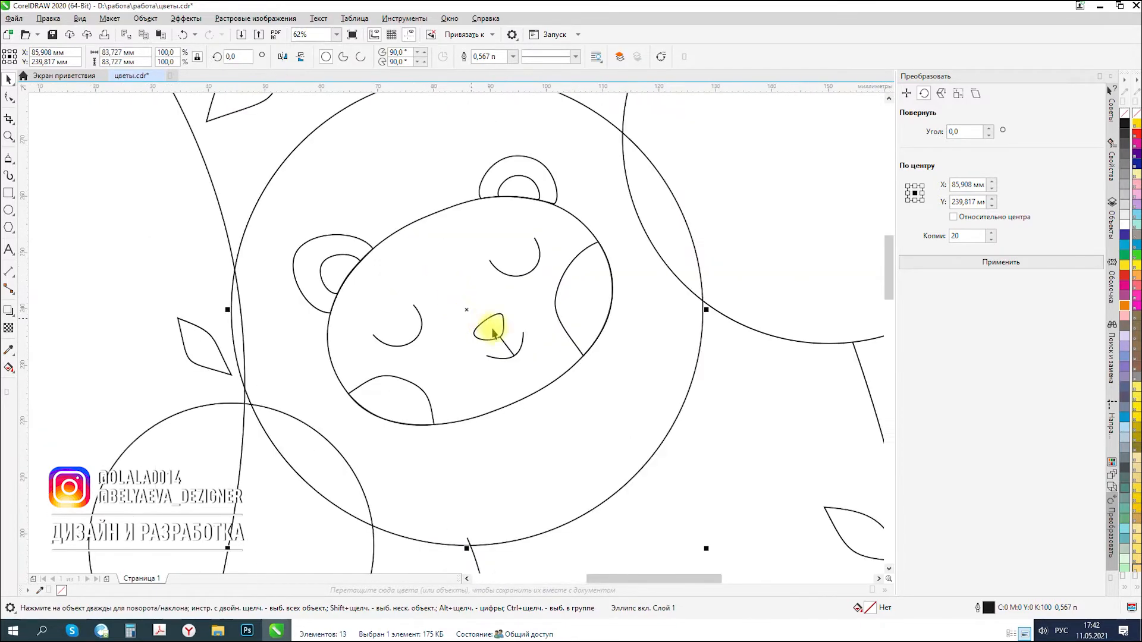
scroll(461, 318, up, 3)
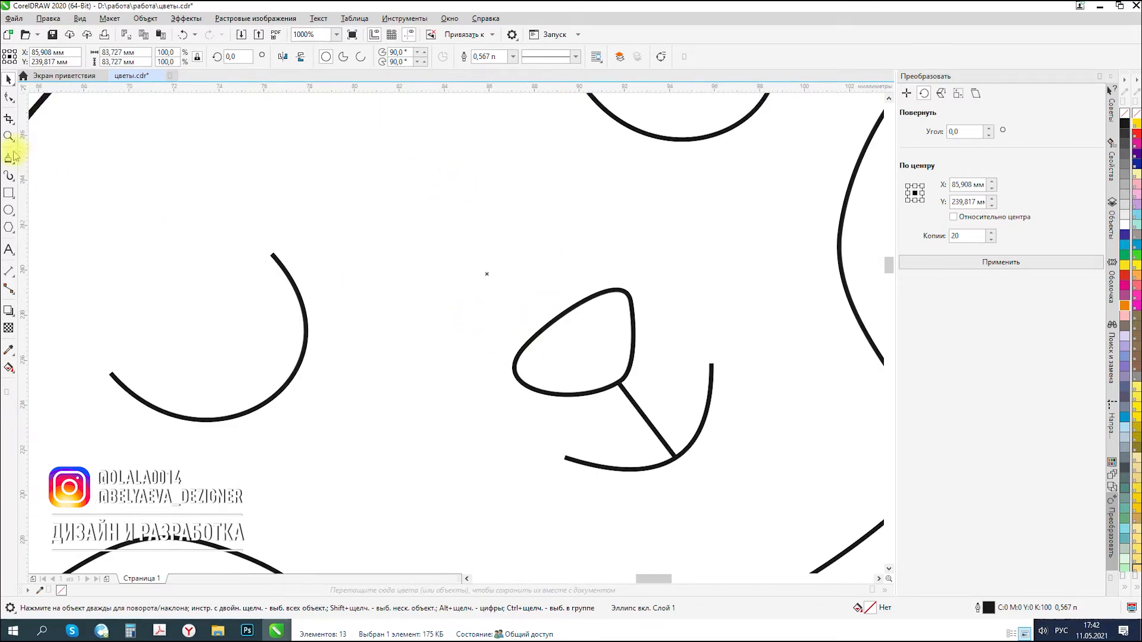
click(517, 354)
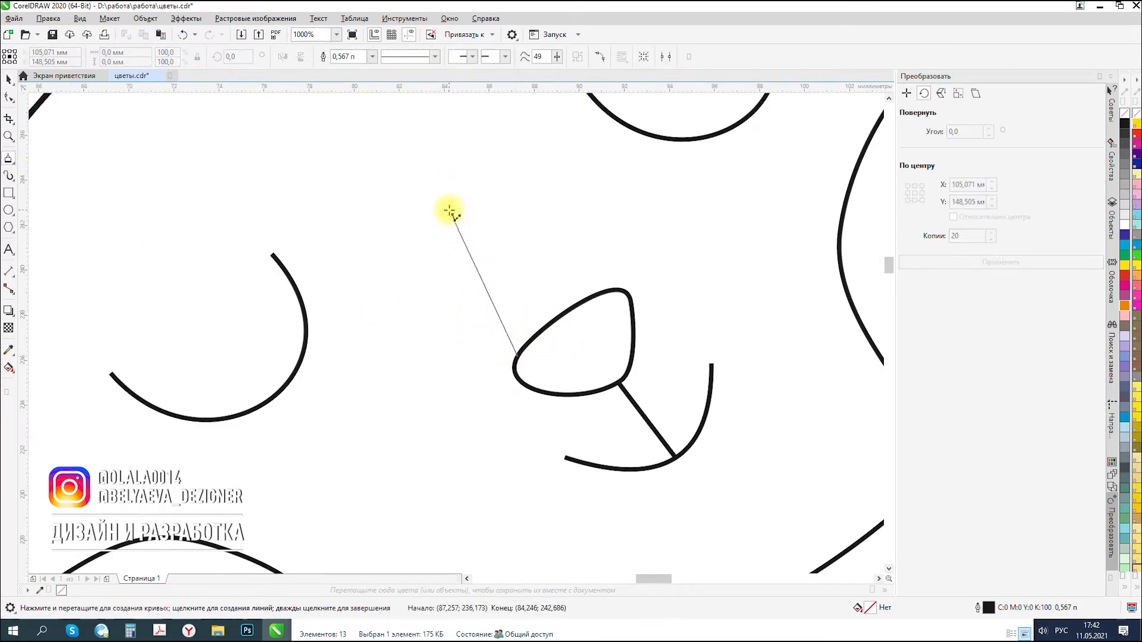
click(461, 186)
click(613, 289)
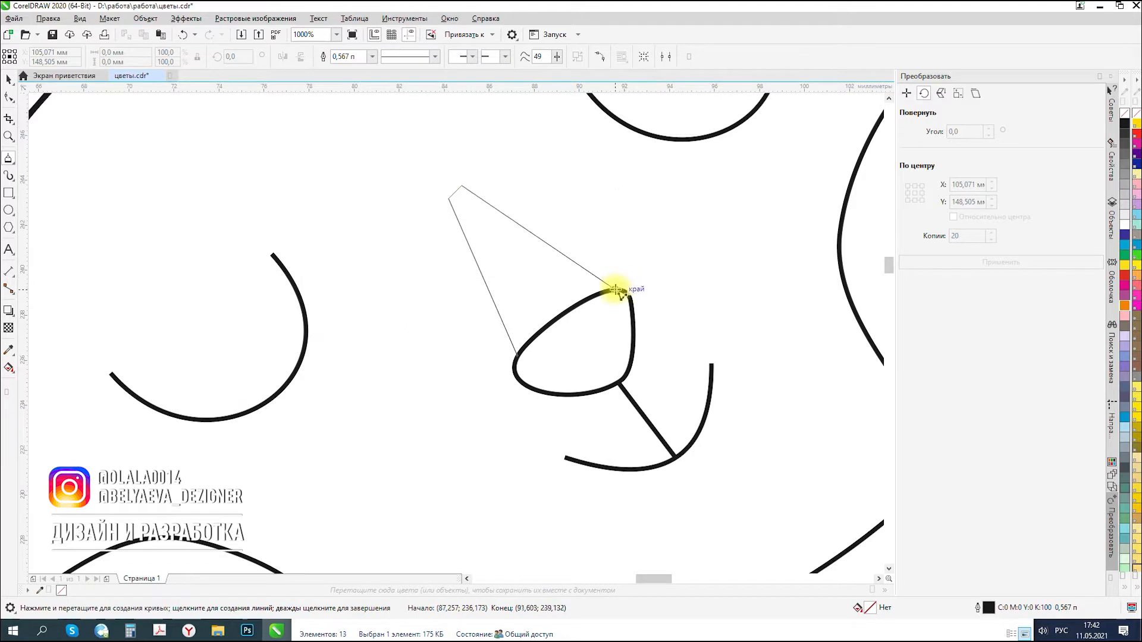
click(517, 354)
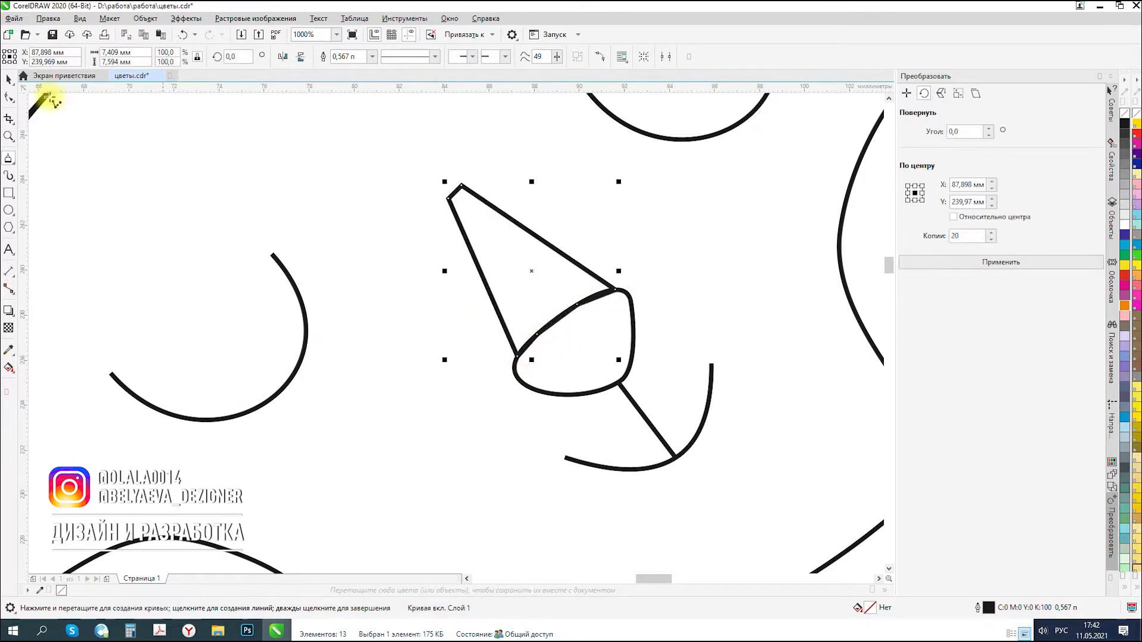
- Bend the narrow tip of the nose-bridge shape outward and adjust its nodes to form a smooth rounded end
click(8, 98)
key(F10)
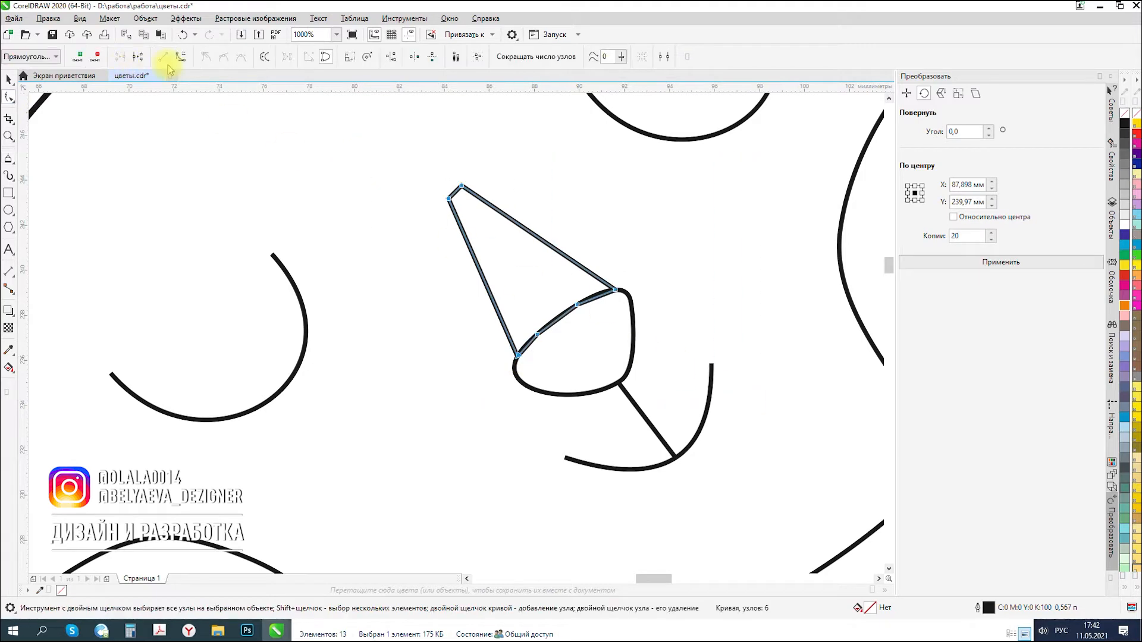
scroll(460, 189, up, 3)
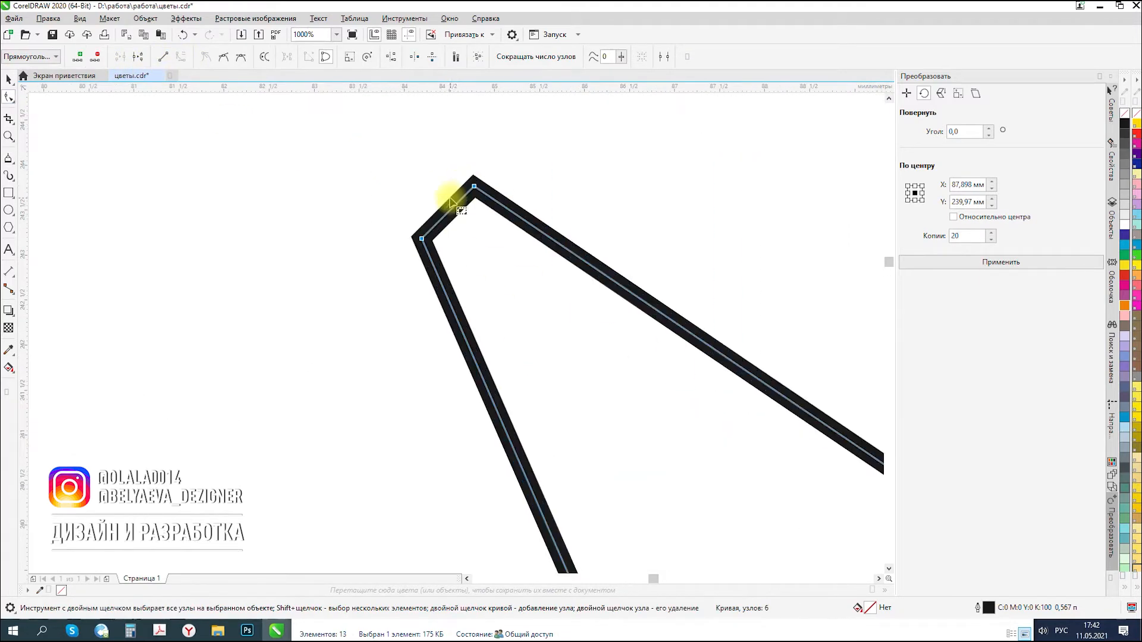
drag(450, 209, 428, 185)
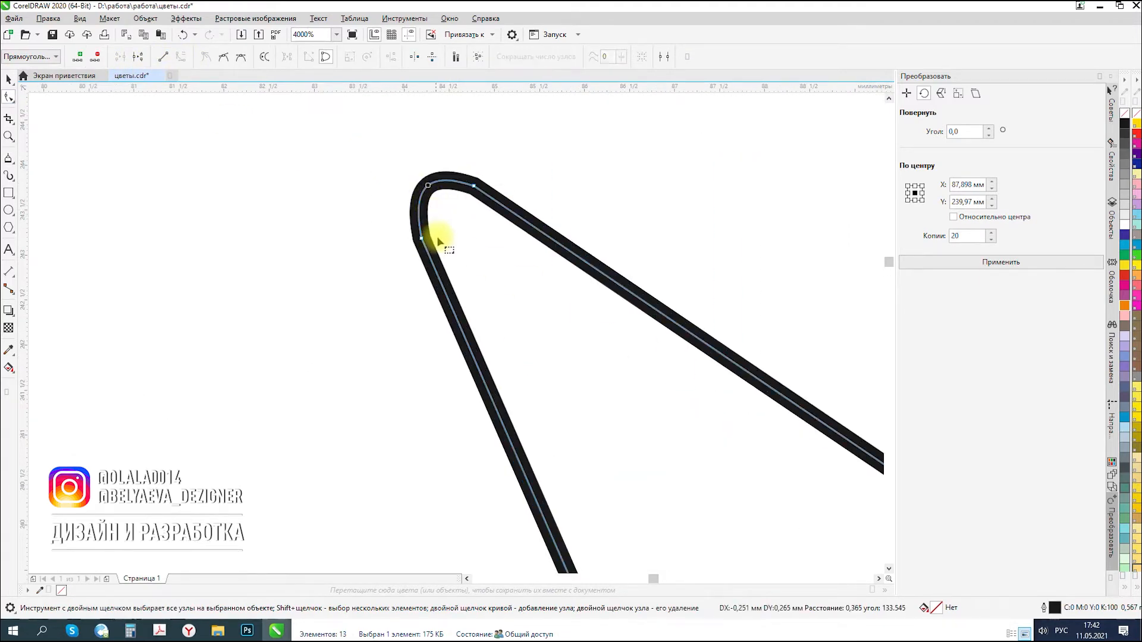
double_click(448, 299)
click(581, 259)
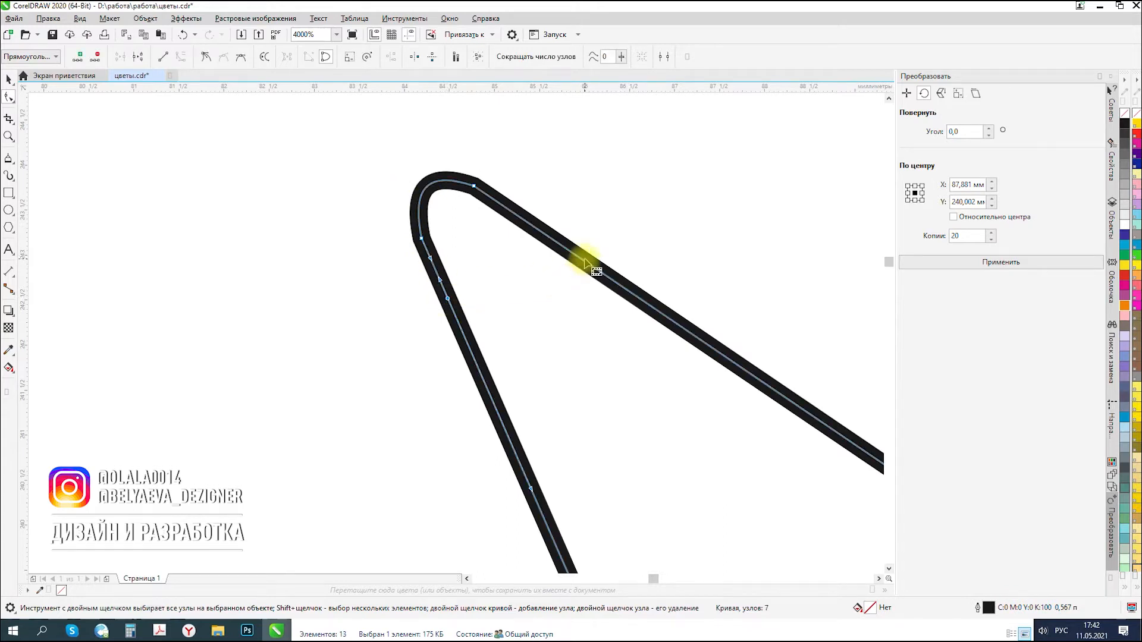
double_click(508, 210)
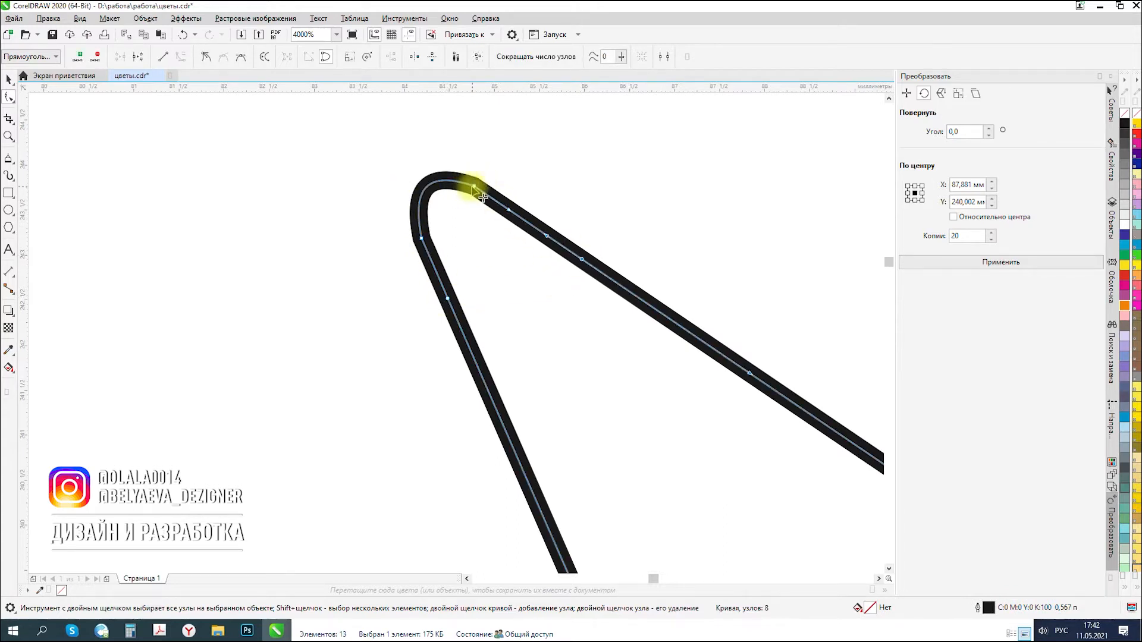
double_click(430, 185)
double_click(421, 238)
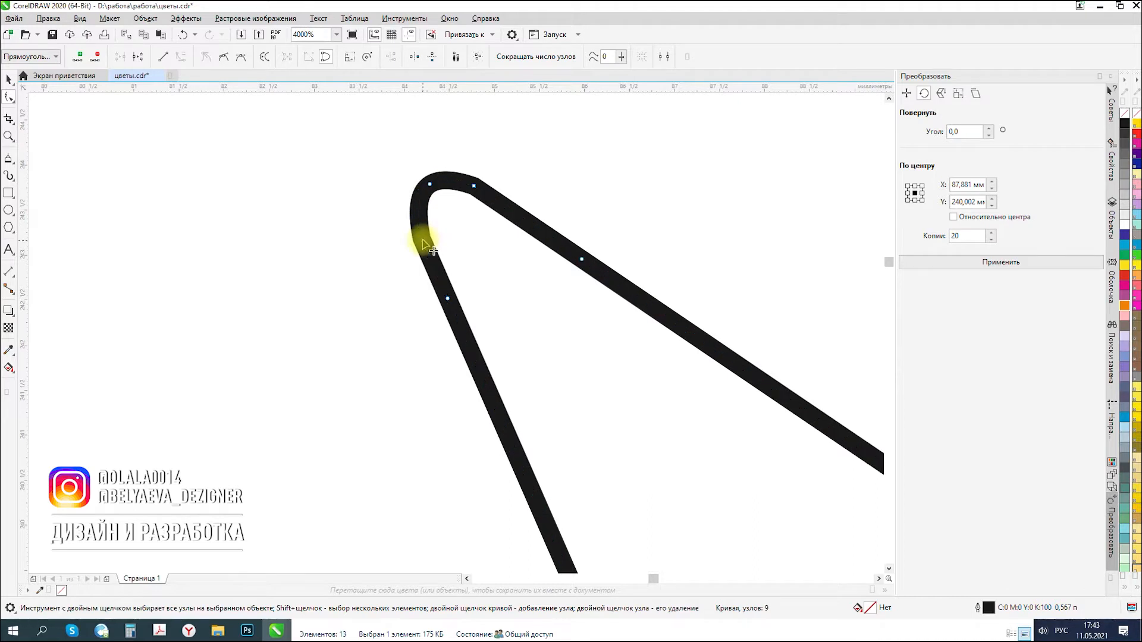
double_click(475, 186)
scroll(408, 179, down, 3)
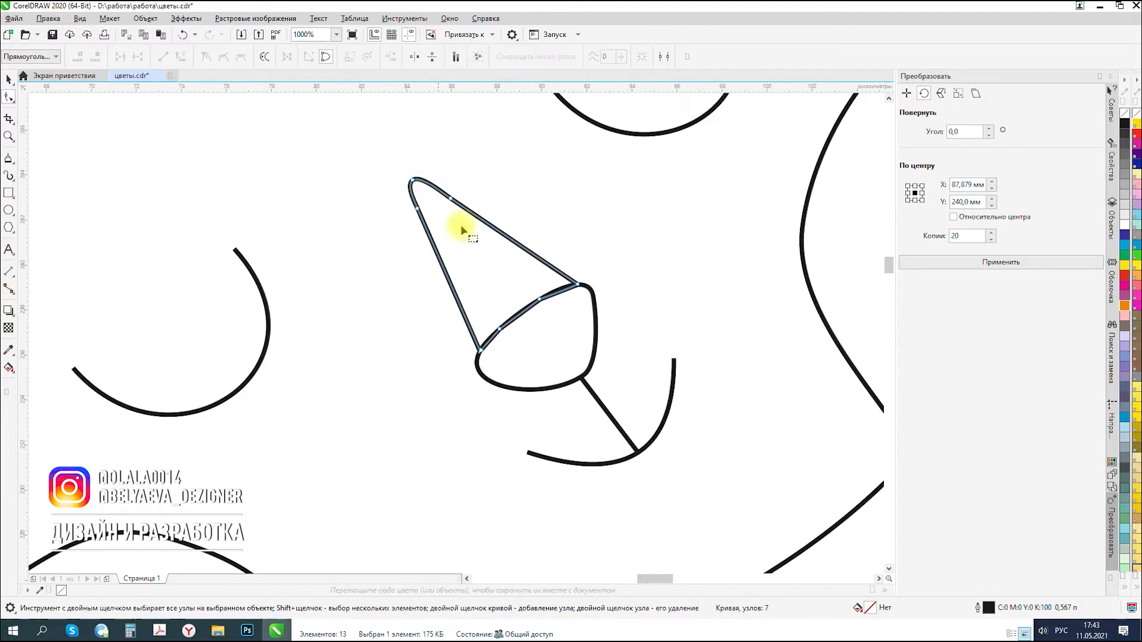
- Remove the two extra nodes from the nose-bridge shape's base and curve that edge along the nose's upper outline
scroll(523, 326, up, 1)
double_click(476, 332)
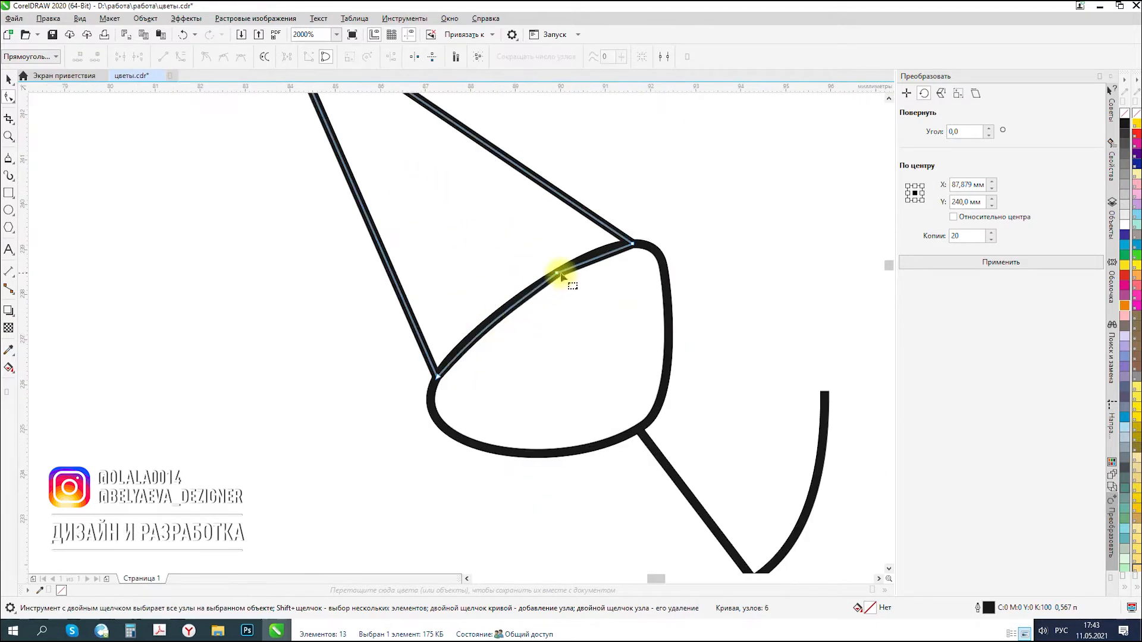
double_click(557, 273)
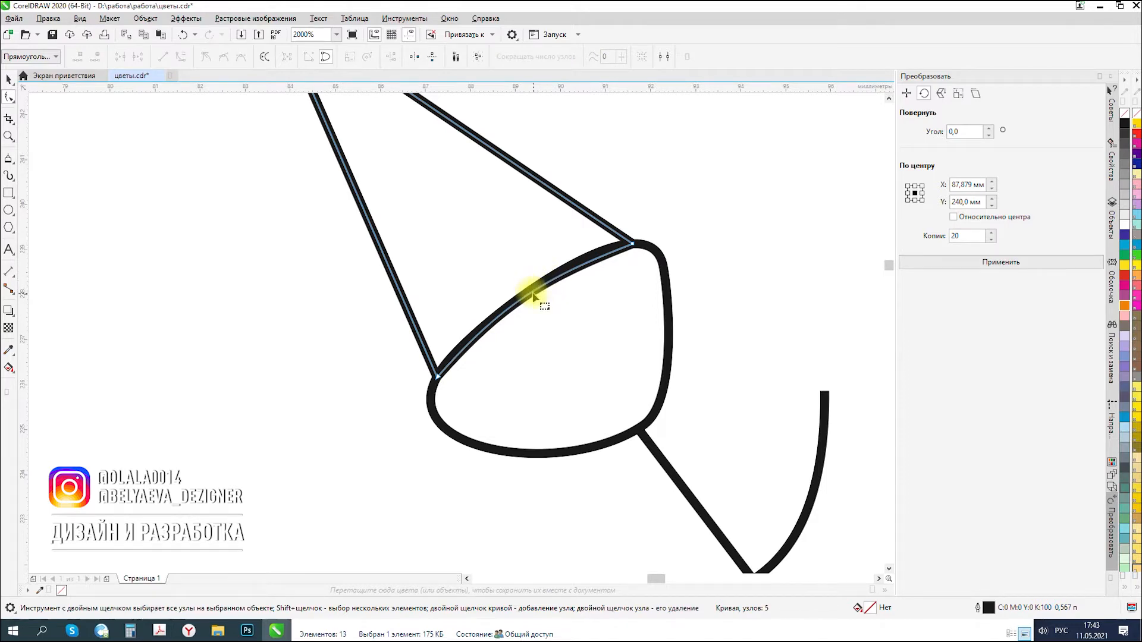
click(530, 290)
click(632, 244)
drag(557, 265, 587, 247)
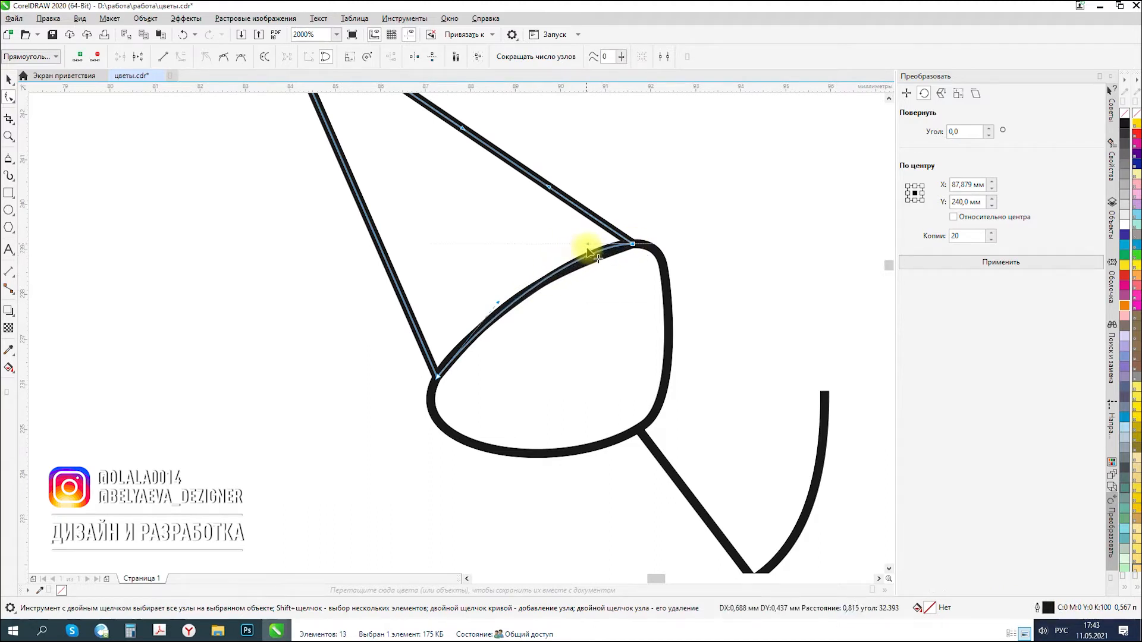
drag(498, 303, 471, 317)
click(9, 80)
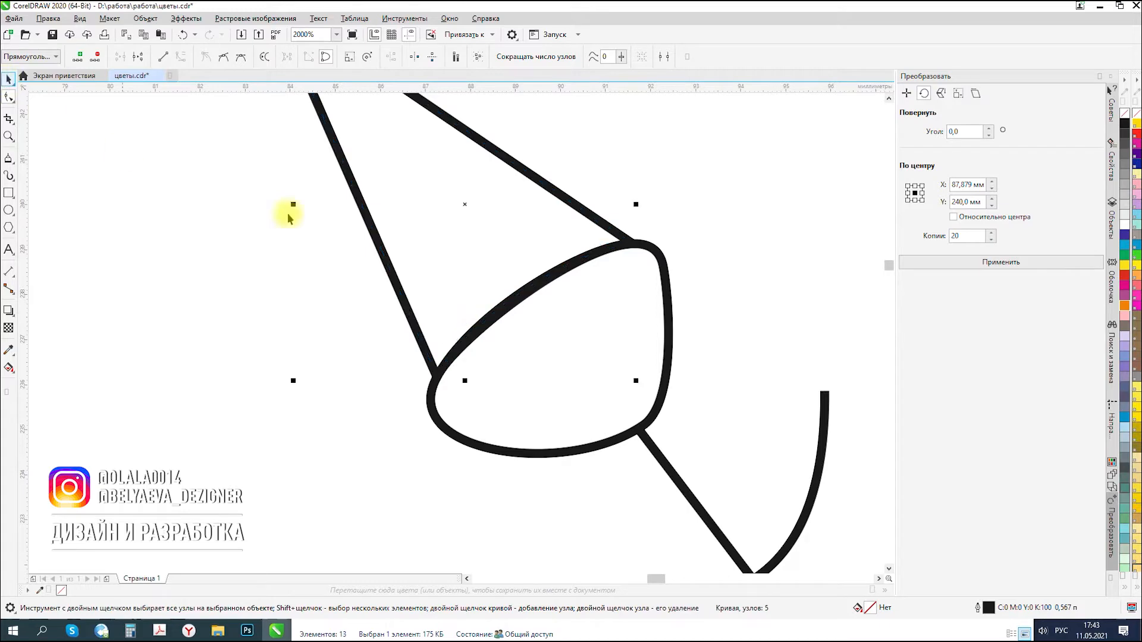
scroll(412, 232, down, 2)
scroll(579, 288, down, 1)
scroll(562, 287, down, 2)
click(404, 191)
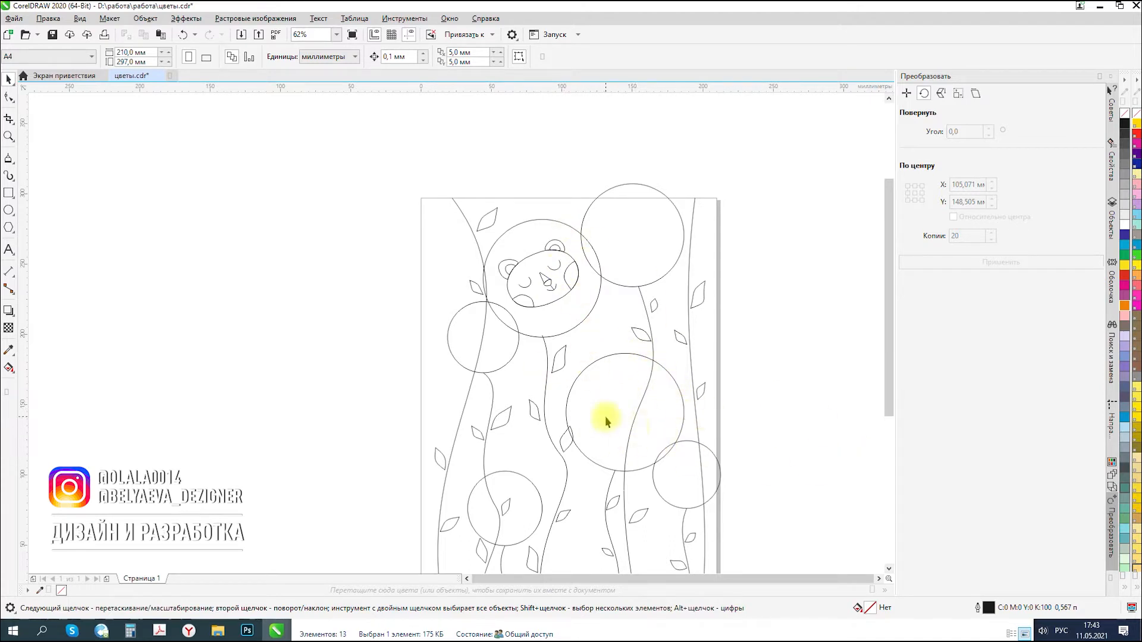
- Fill the large circle at the middle right of the composition with white and bring it in front of the stems and leaves
scroll(644, 429, up, 2)
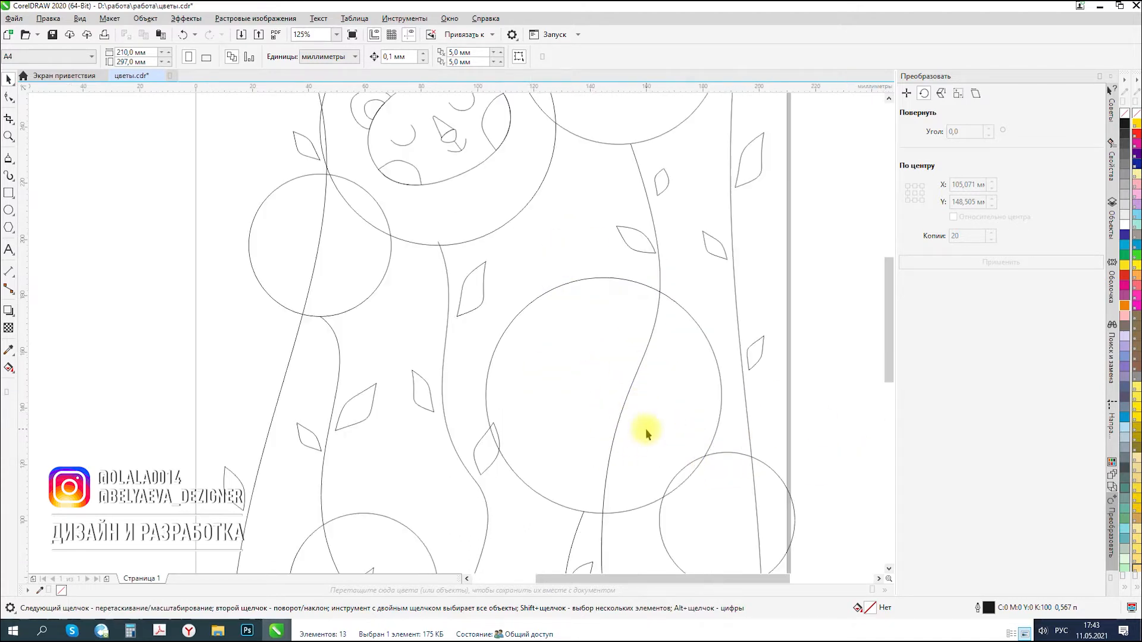
click(672, 395)
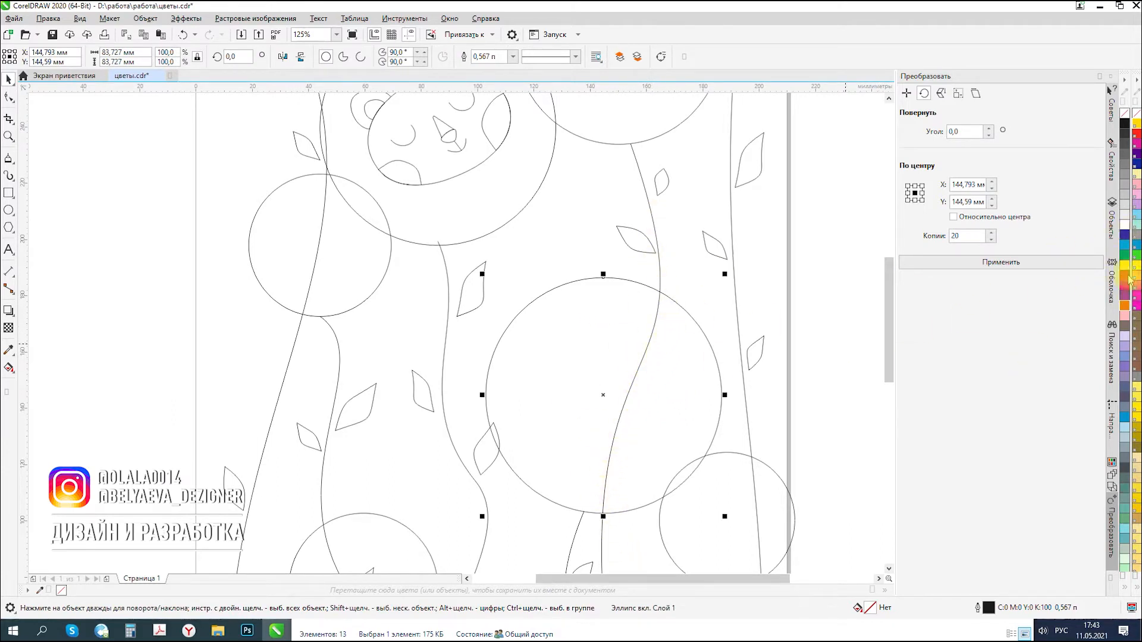
click(1125, 225)
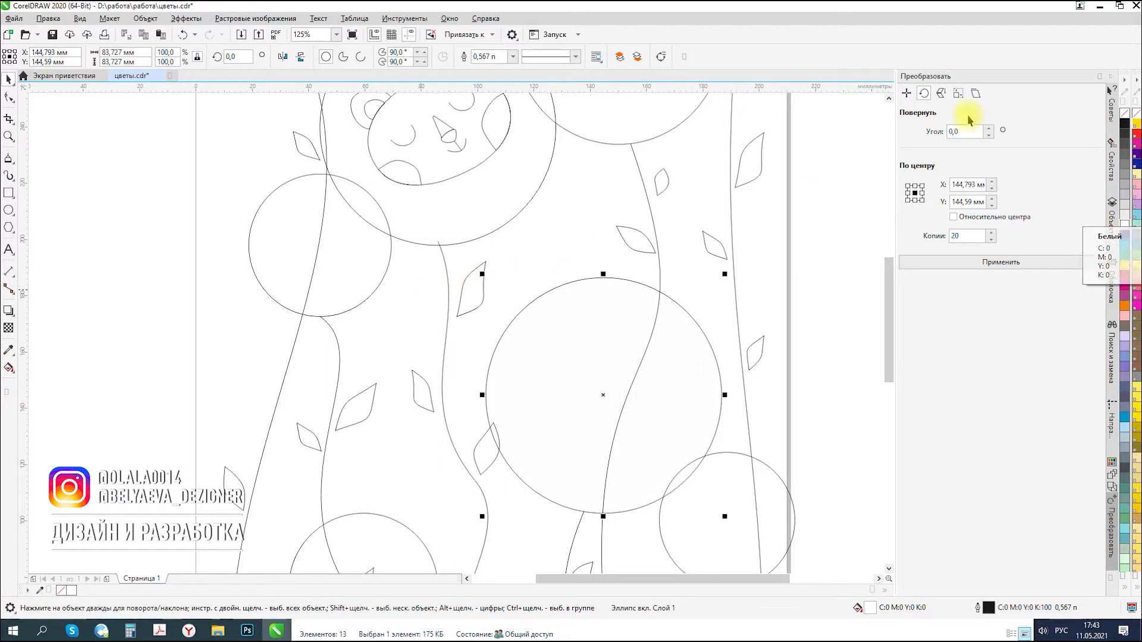
right_click(690, 387)
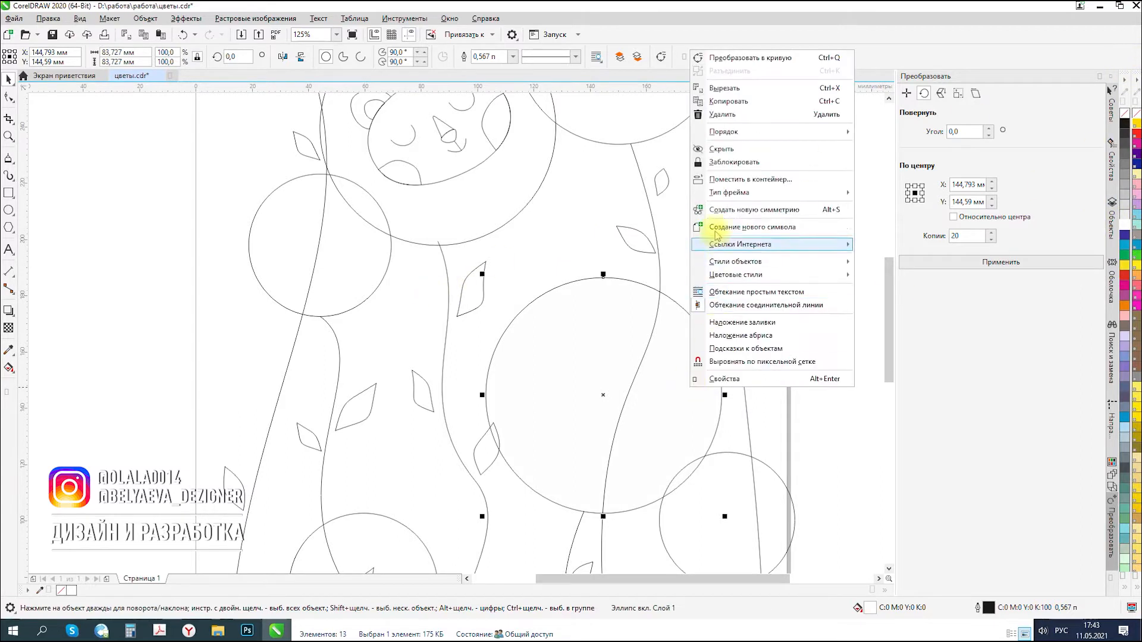
mouse_move(767, 132)
click(932, 133)
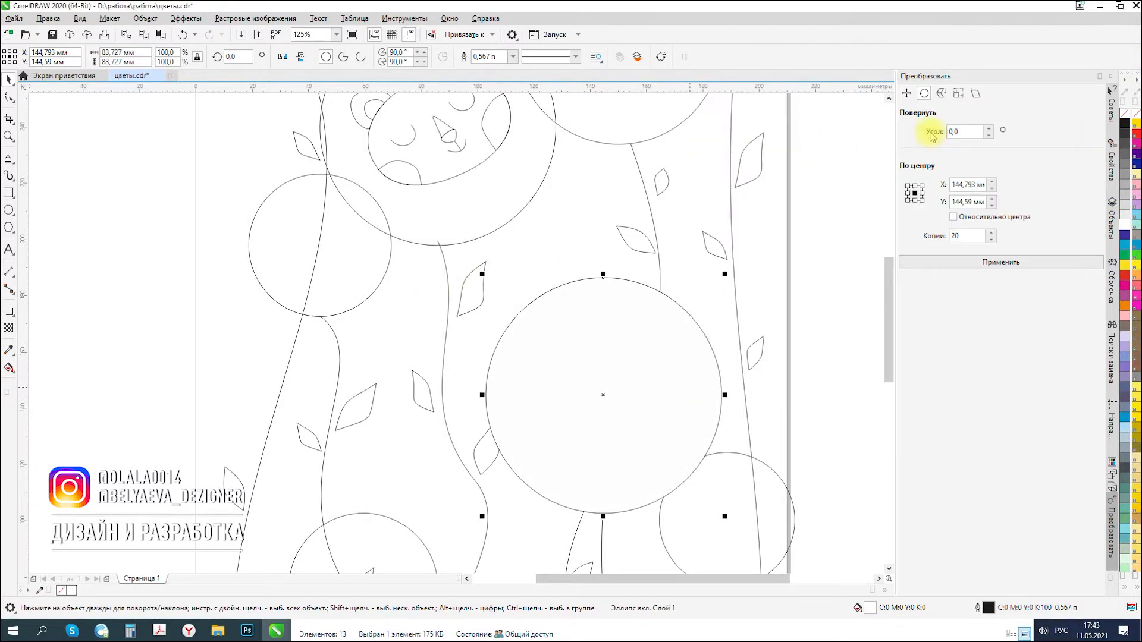
click(833, 427)
scroll(726, 396, down, 2)
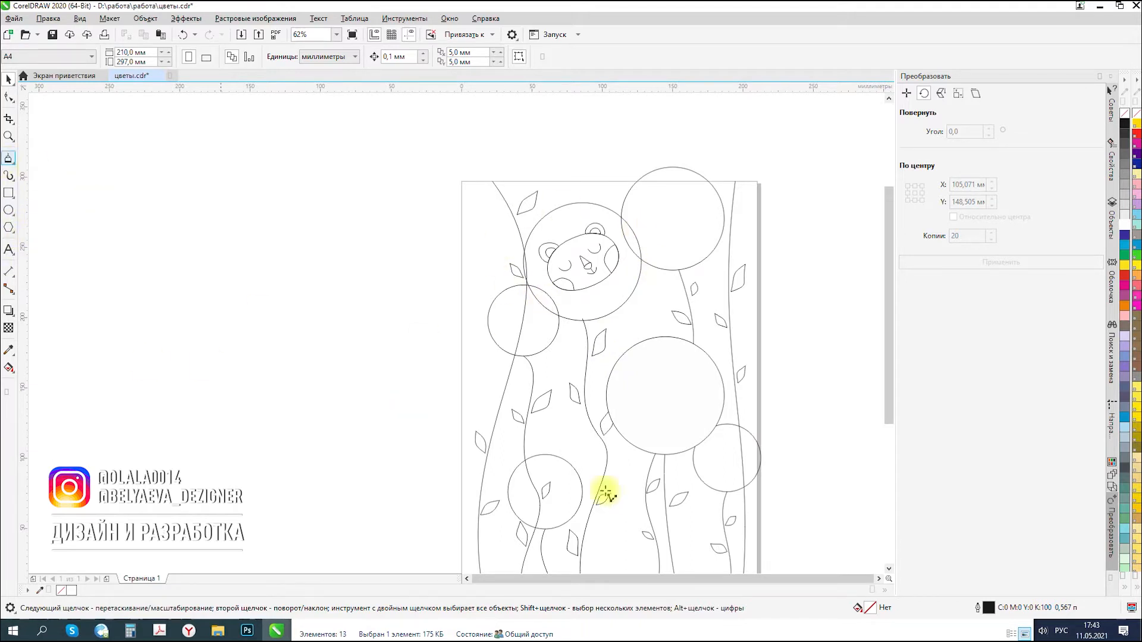
scroll(658, 411, up, 2)
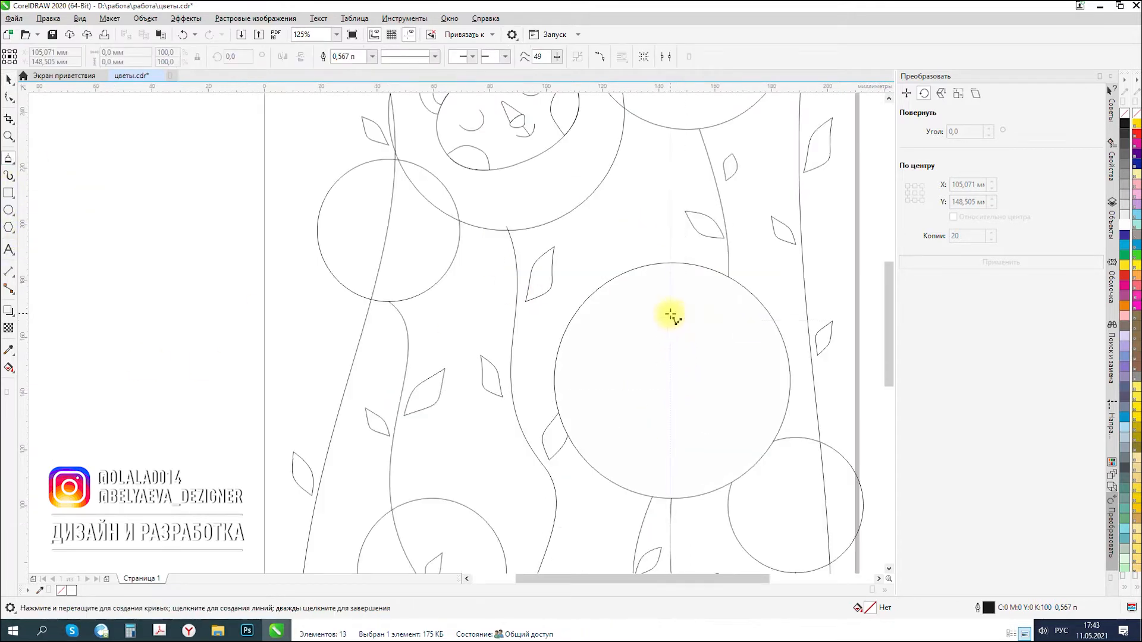
click(9, 79)
- Copy all the animal face's shapes, without the nearby leaf, into the white circle
scroll(331, 232, down, 2)
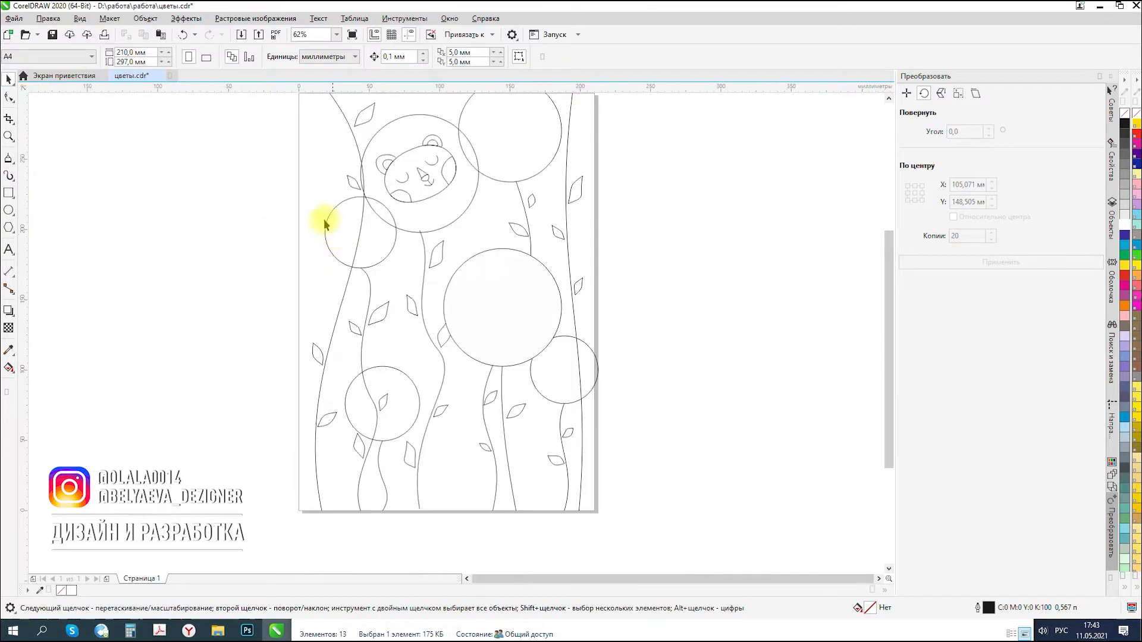
drag(290, 128, 468, 207)
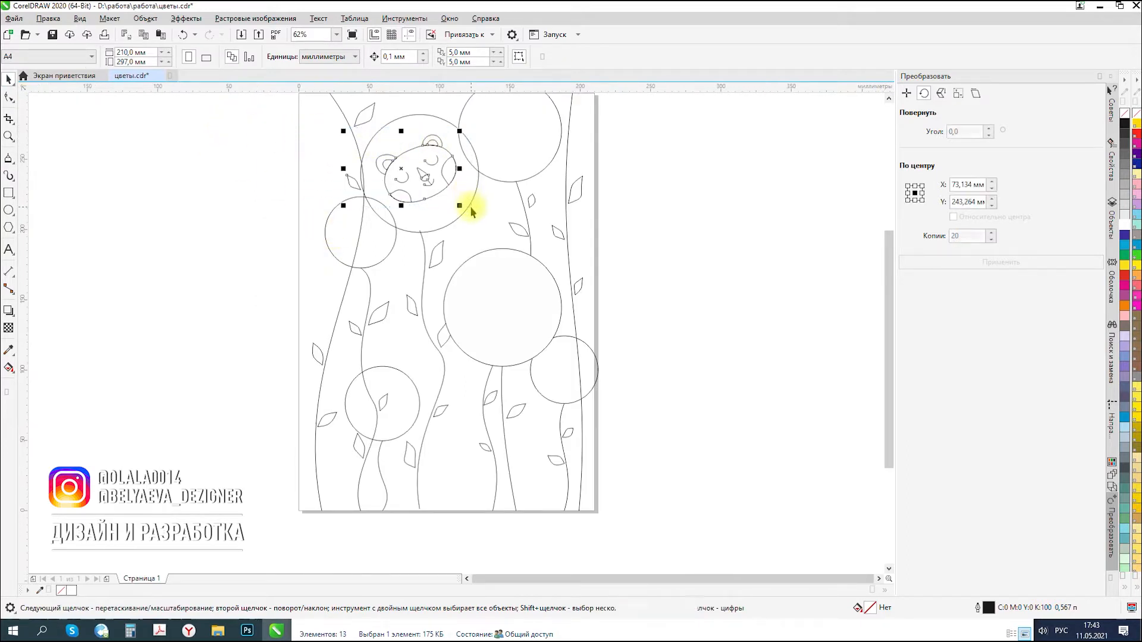
shift+click(352, 181)
drag(418, 173, 503, 303)
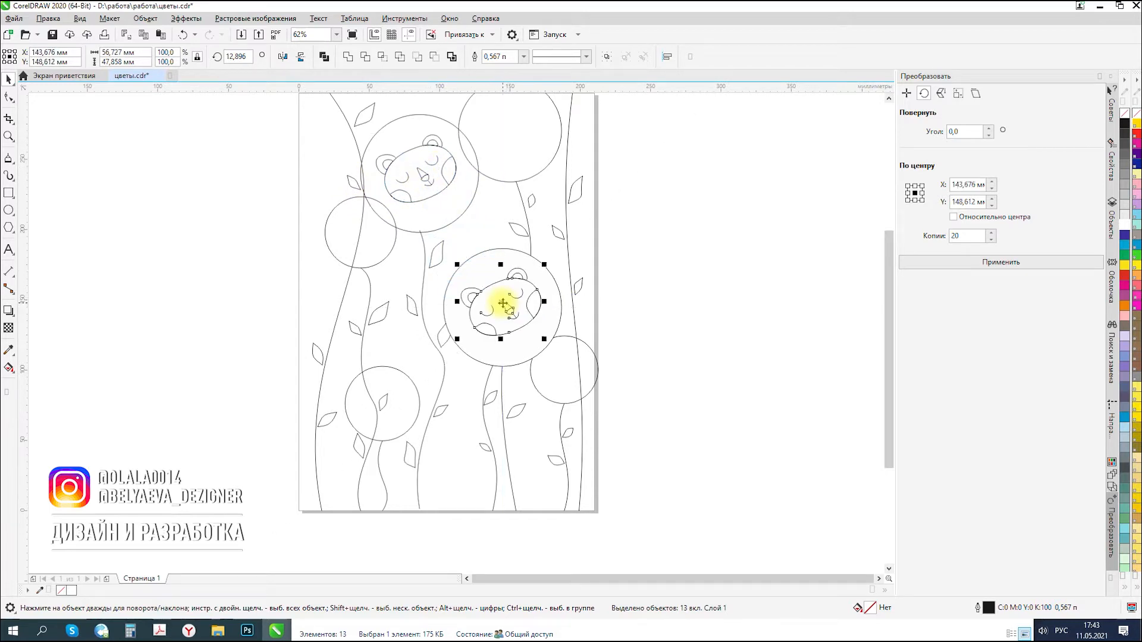
- Mirror the copied face horizontally and rotate it clockwise so it tilts opposite to the original
click(503, 304)
drag(543, 258, 487, 283)
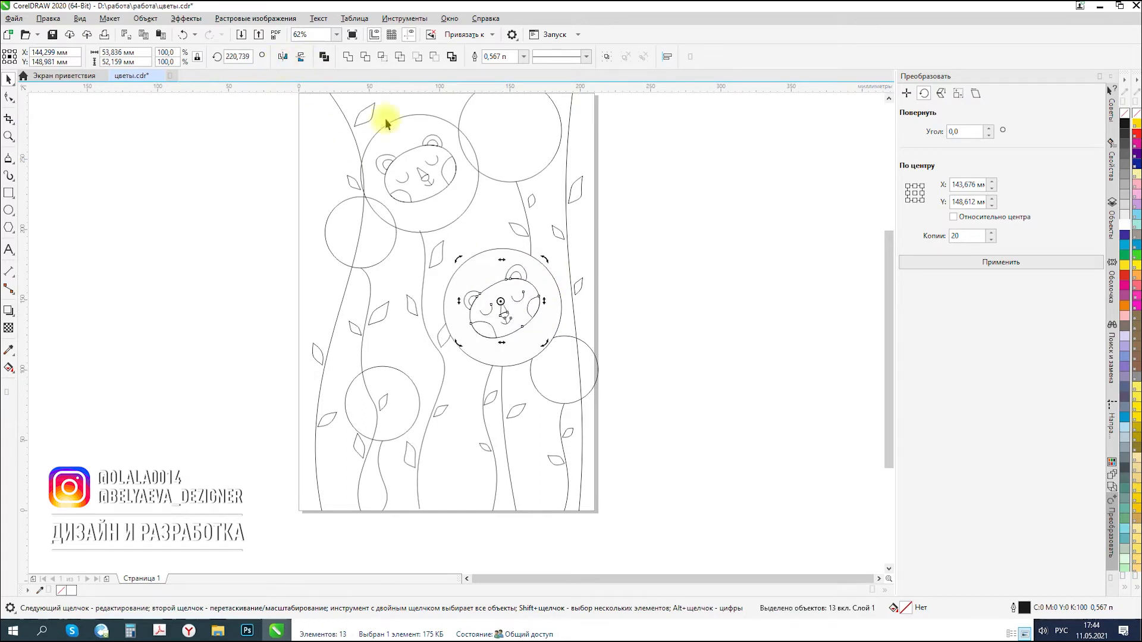
click(530, 283)
click(527, 281)
drag(543, 262, 534, 298)
- Scale the copied face down proportionally to 85.7% inside the white circle
scroll(555, 345, up, 2)
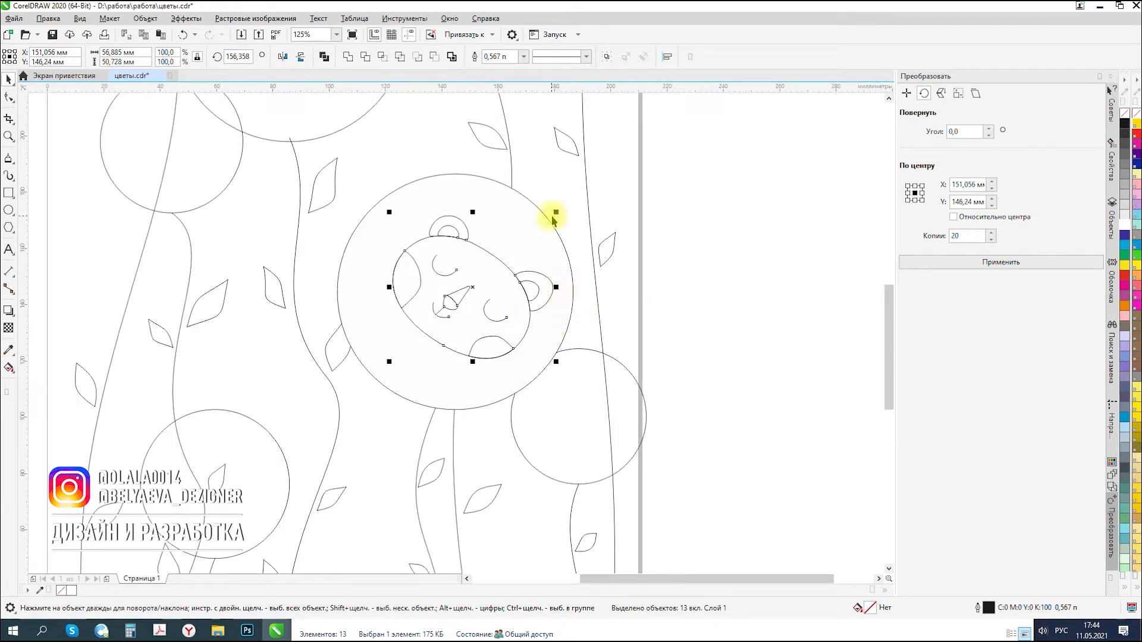
drag(553, 214, 544, 222)
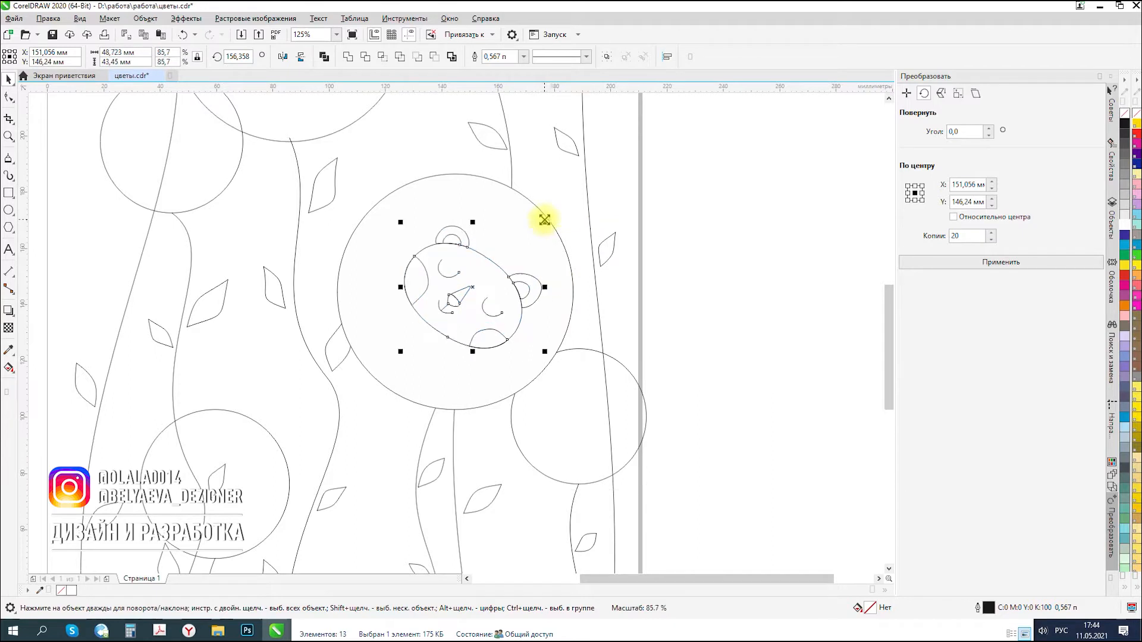
click(687, 303)
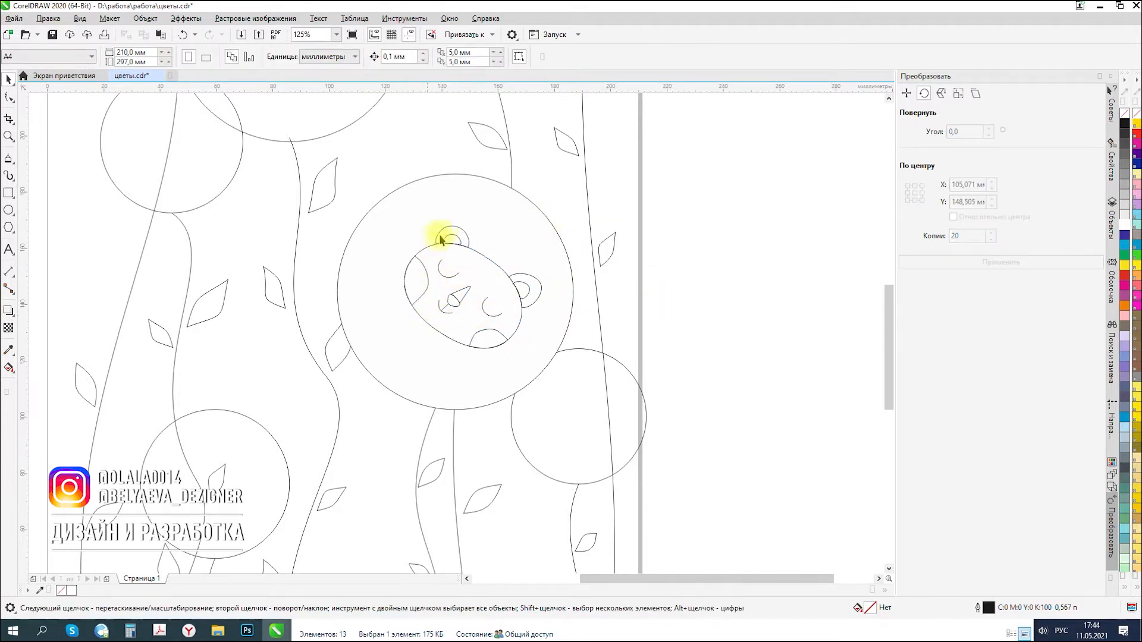
- Widen the outer shape of the copied face's upper ear, extending its right corner along the head outline
scroll(441, 236, up, 2)
click(457, 225)
key(F10)
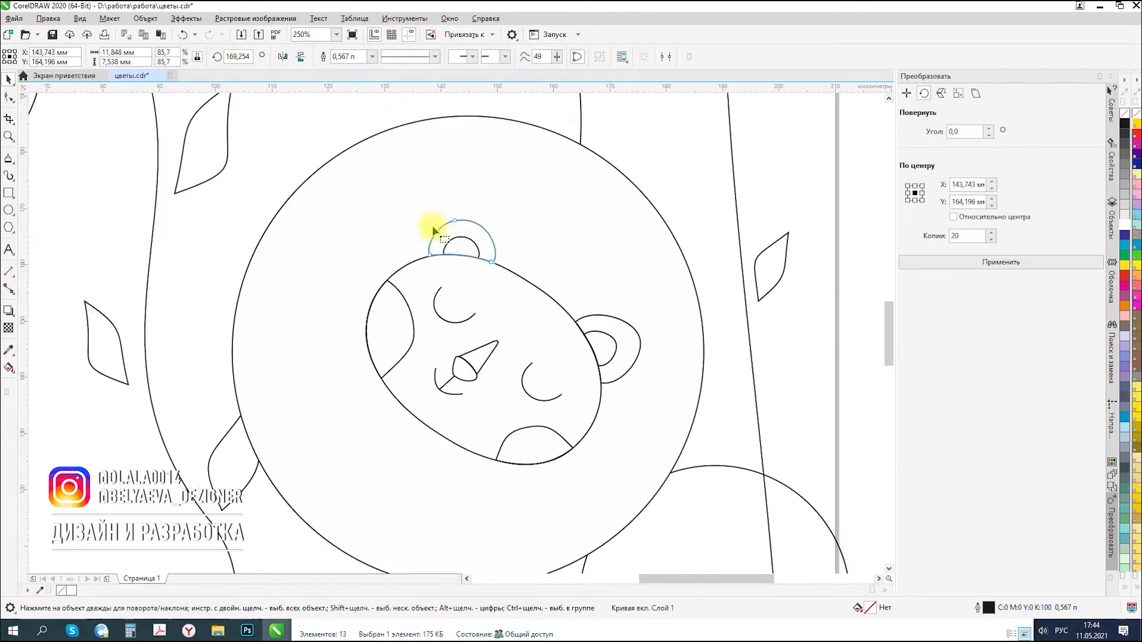
scroll(460, 226, up, 4)
click(431, 205)
drag(571, 186, 611, 188)
drag(580, 373, 605, 382)
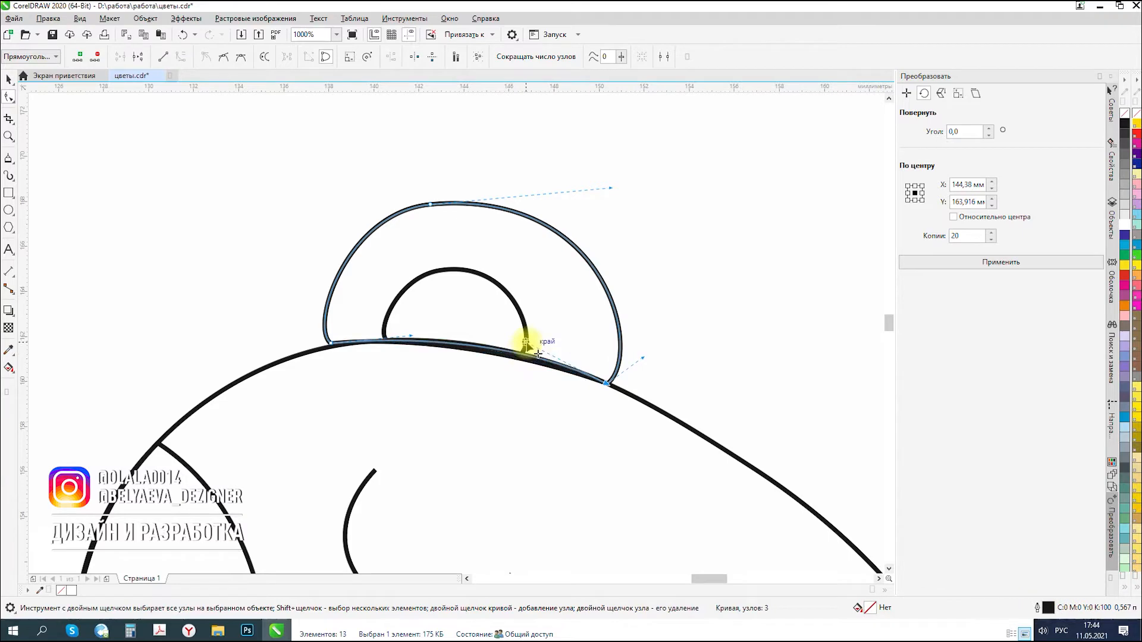
- Widen the inner shape of the upper ear to the right, keeping its base on the head outline
click(527, 335)
drag(521, 355, 543, 361)
drag(517, 258, 535, 255)
- Move both shapes of the copied face's right ear together farther down along the head's edge
scroll(523, 255, down, 5)
scroll(599, 311, up, 2)
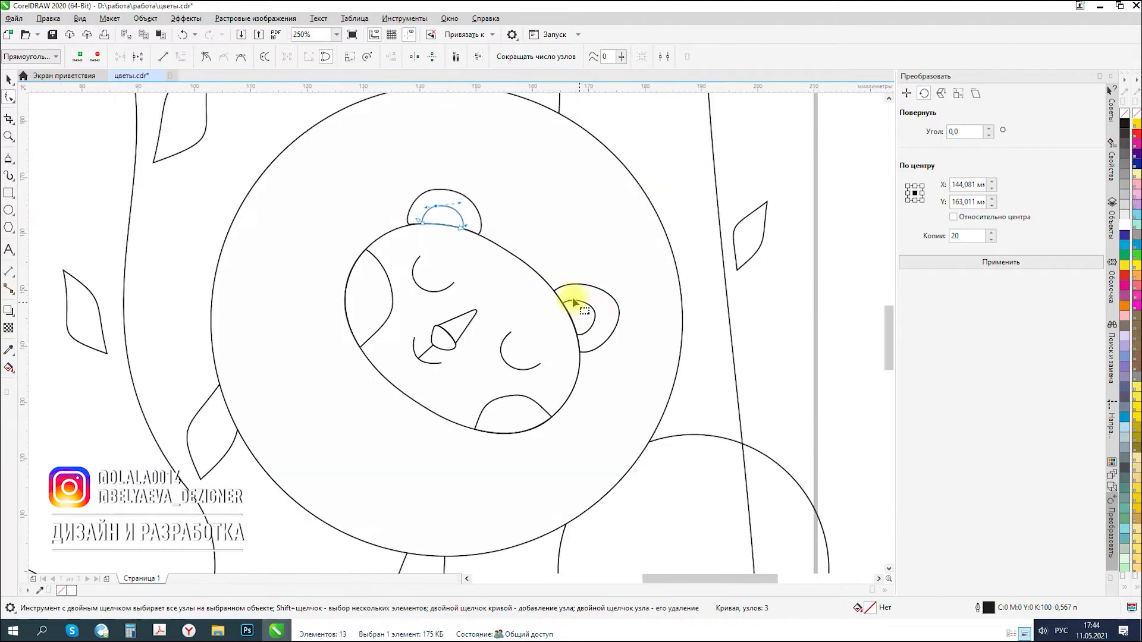
click(10, 80)
click(585, 331)
shift+click(617, 310)
drag(618, 326, 608, 350)
click(624, 327)
scroll(599, 361, up, 1)
click(603, 338)
- Adjust the nodes of the right ear's outer and inner shapes so their bases follow the head outline
click(10, 97)
drag(551, 419, 547, 417)
scroll(552, 325, up, 1)
click(562, 310)
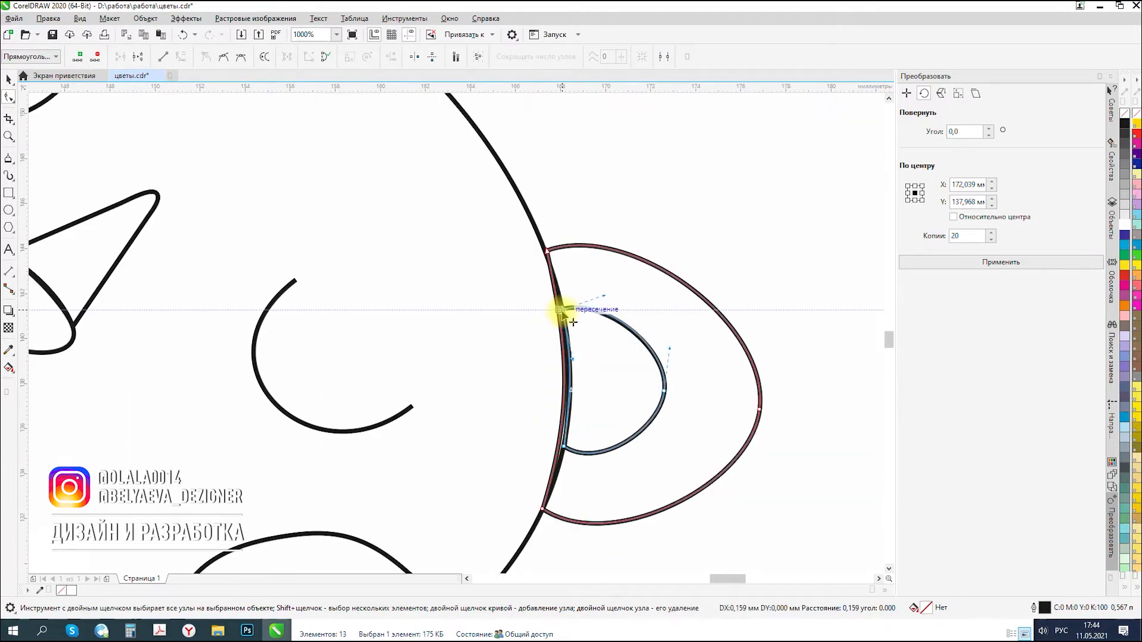
drag(563, 365, 569, 366)
click(9, 79)
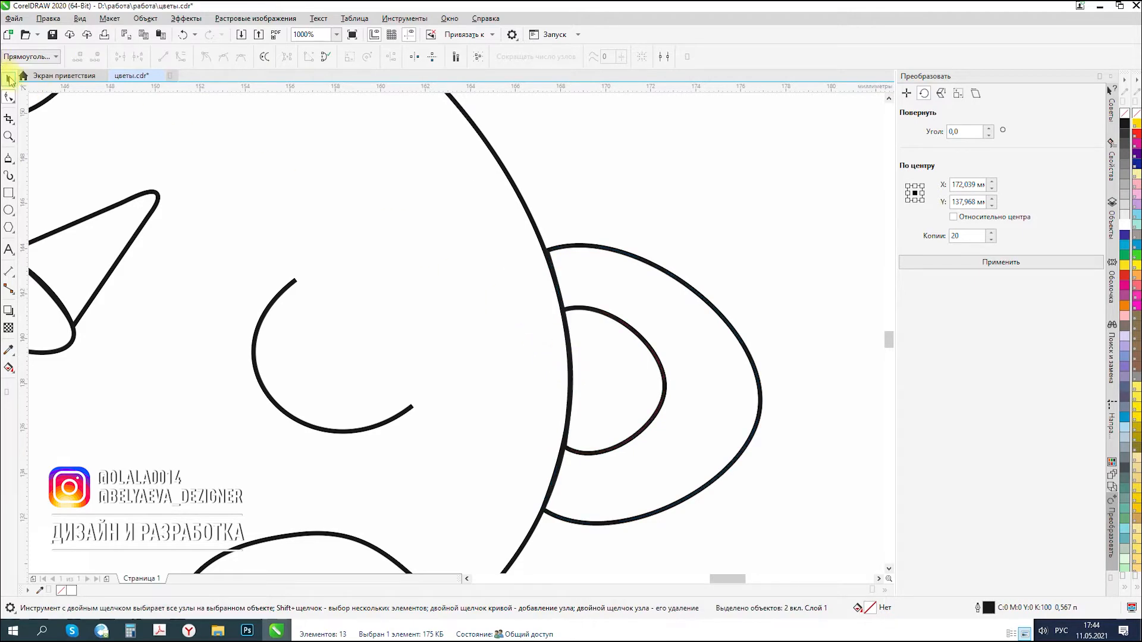
scroll(595, 304, down, 4)
click(766, 286)
scroll(552, 352, down, 2)
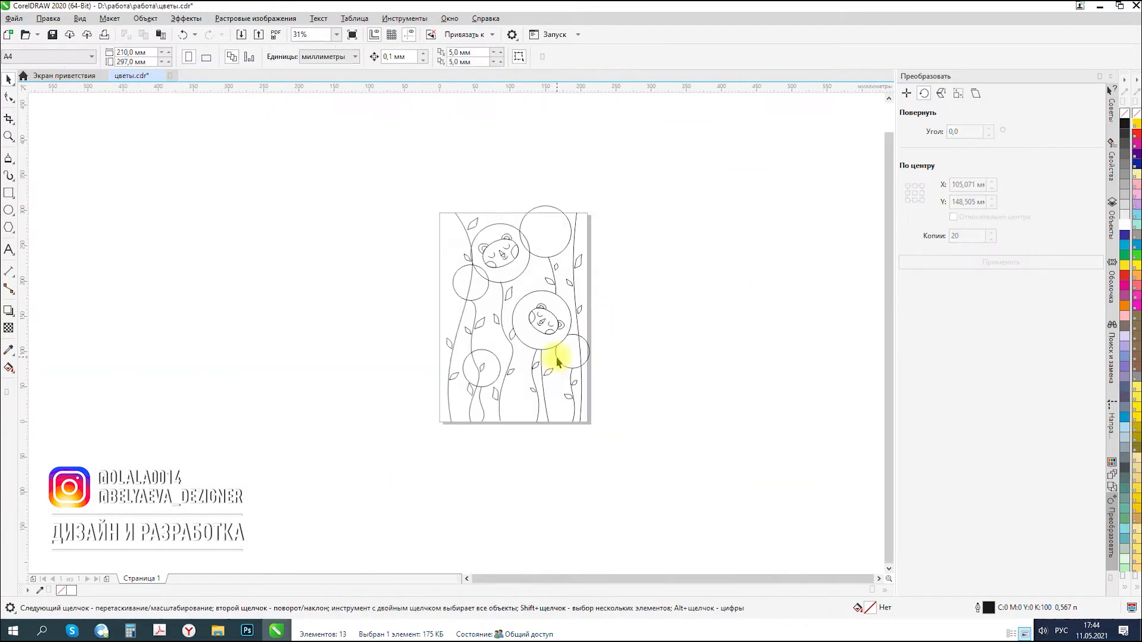
- Reshape both cheeks of the copied face, moving the left cheek's upper node down the head outline and rounding both curves
scroll(540, 247, up, 1)
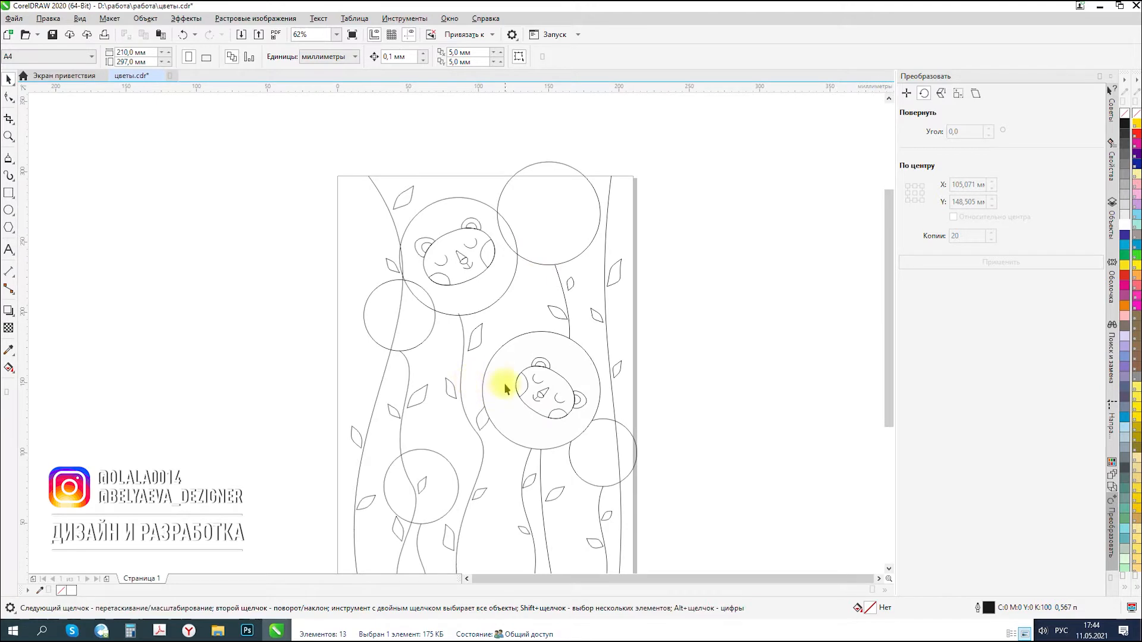
scroll(504, 384, up, 3)
click(589, 372)
click(589, 372)
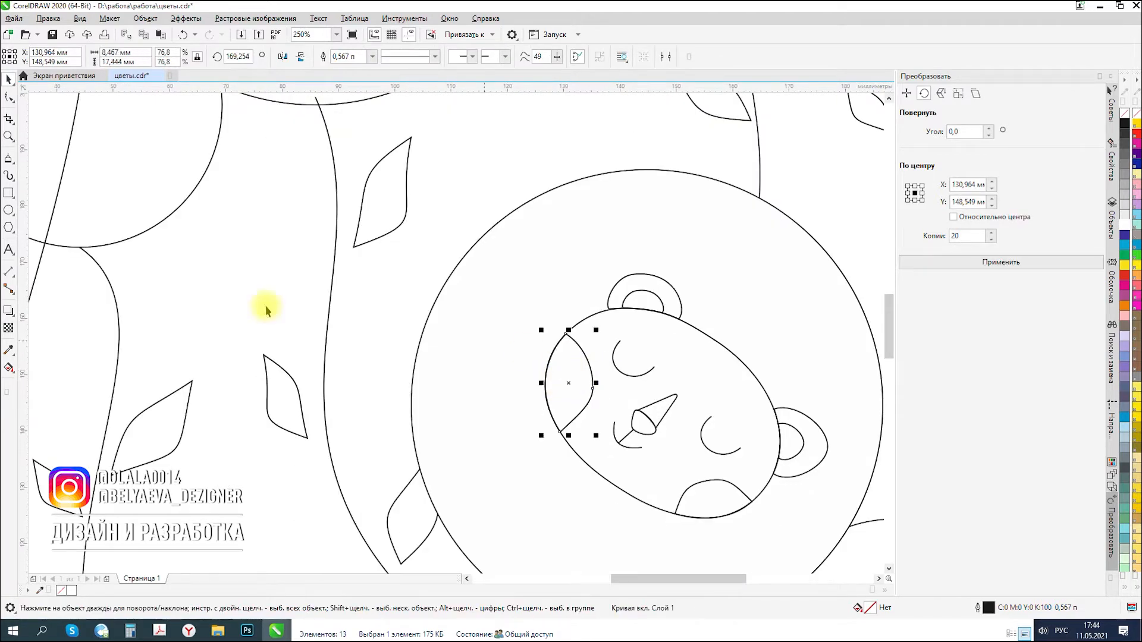
click(10, 96)
drag(565, 334, 575, 433)
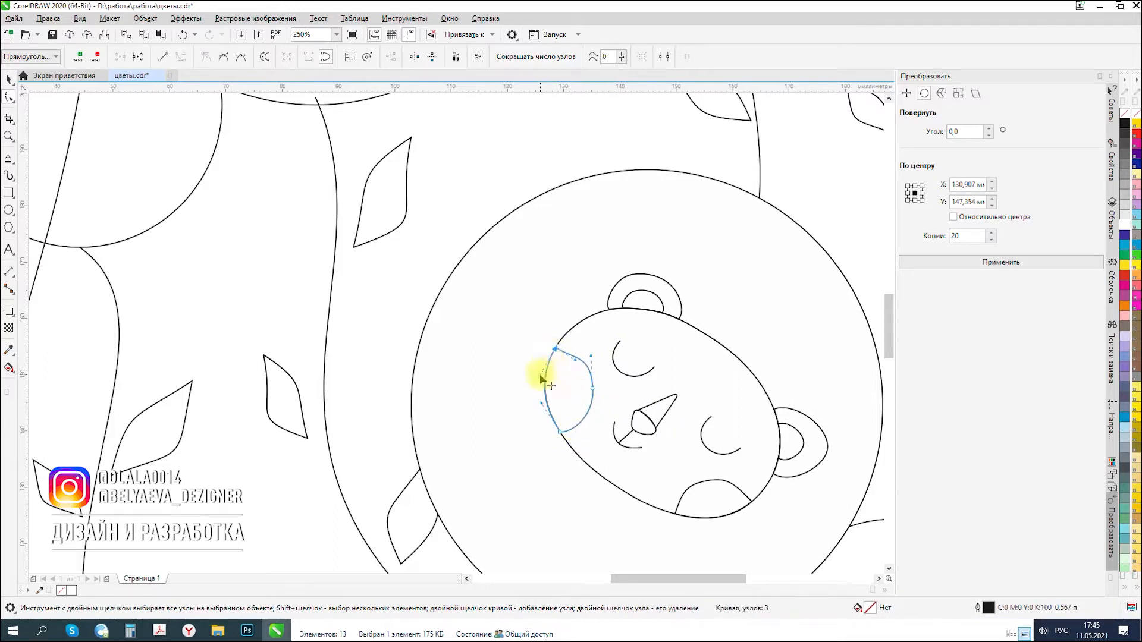
drag(576, 357, 575, 345)
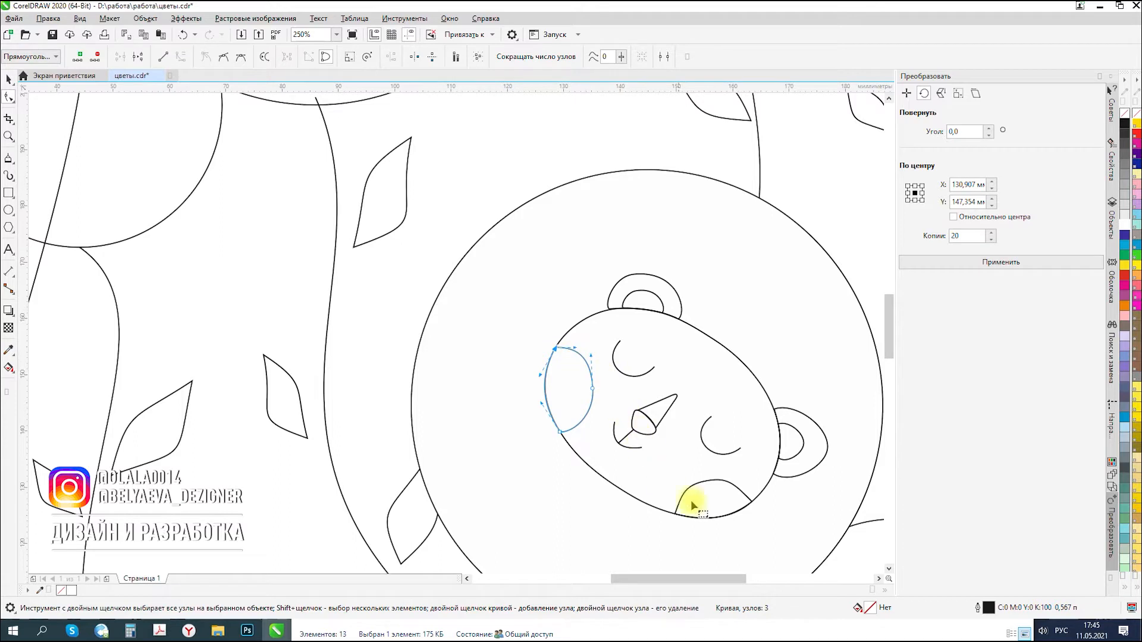
click(718, 500)
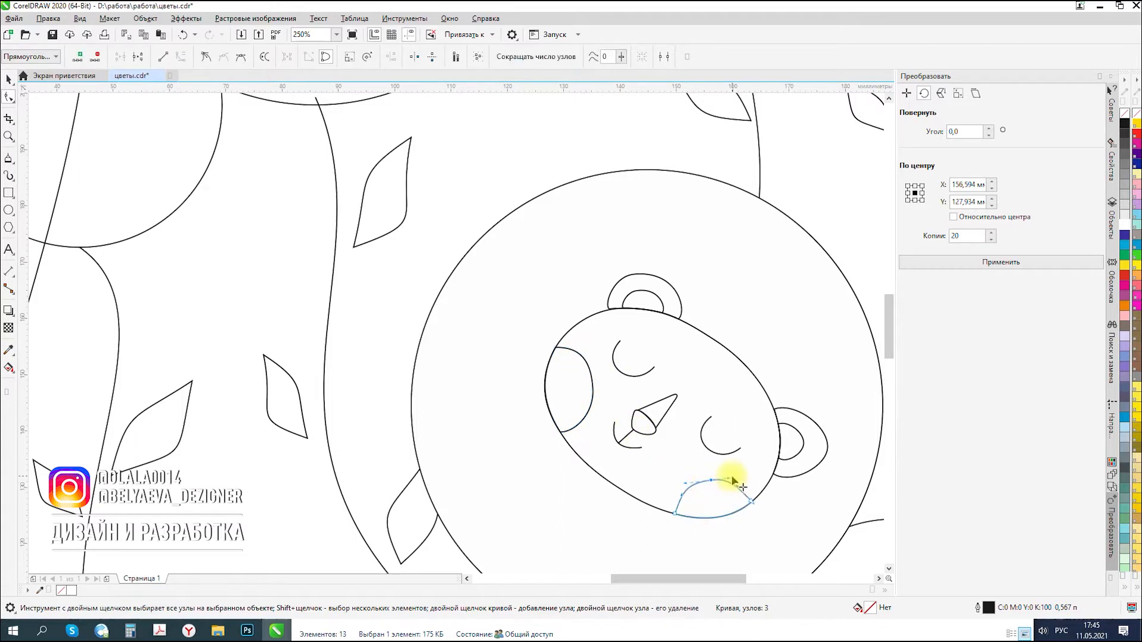
drag(739, 473, 674, 496)
- Extend the lower right end of the copied face's mouth arc outward
click(636, 448)
scroll(634, 454, up, 6)
drag(672, 403, 746, 489)
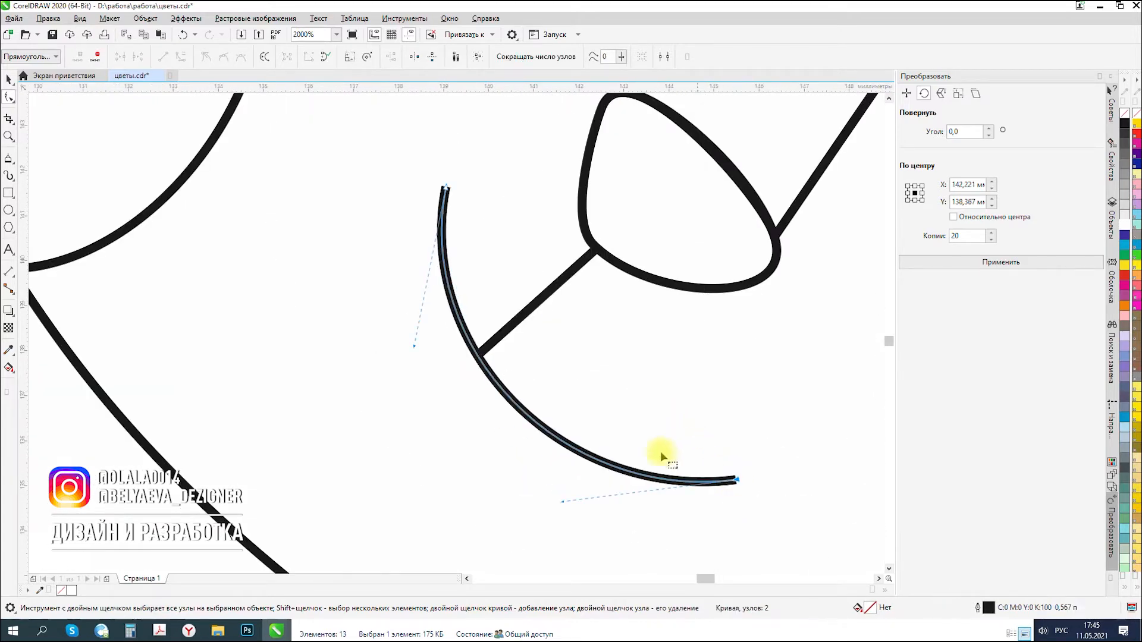
- Stretch the copied face's nose toward the lower right and align the right corner of the nose bridge with it
scroll(616, 418, down, 4)
scroll(588, 385, up, 2)
click(588, 408)
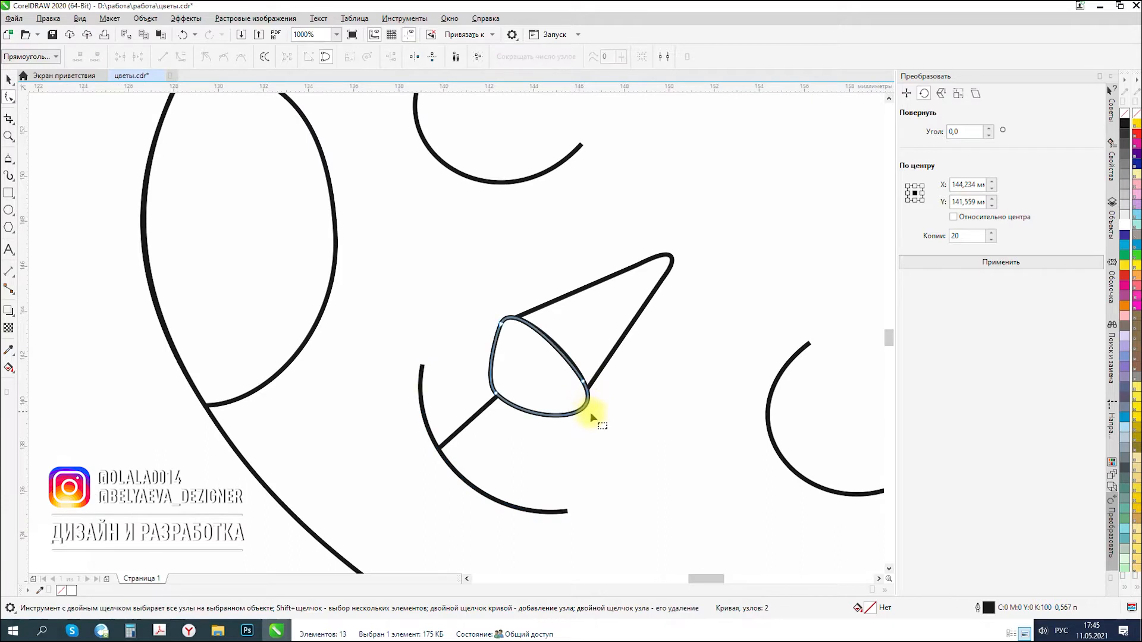
mouse_move(588, 409)
mouse_down()
mouse_move(592, 418)
mouse_move(593, 406)
mouse_up()
click(589, 391)
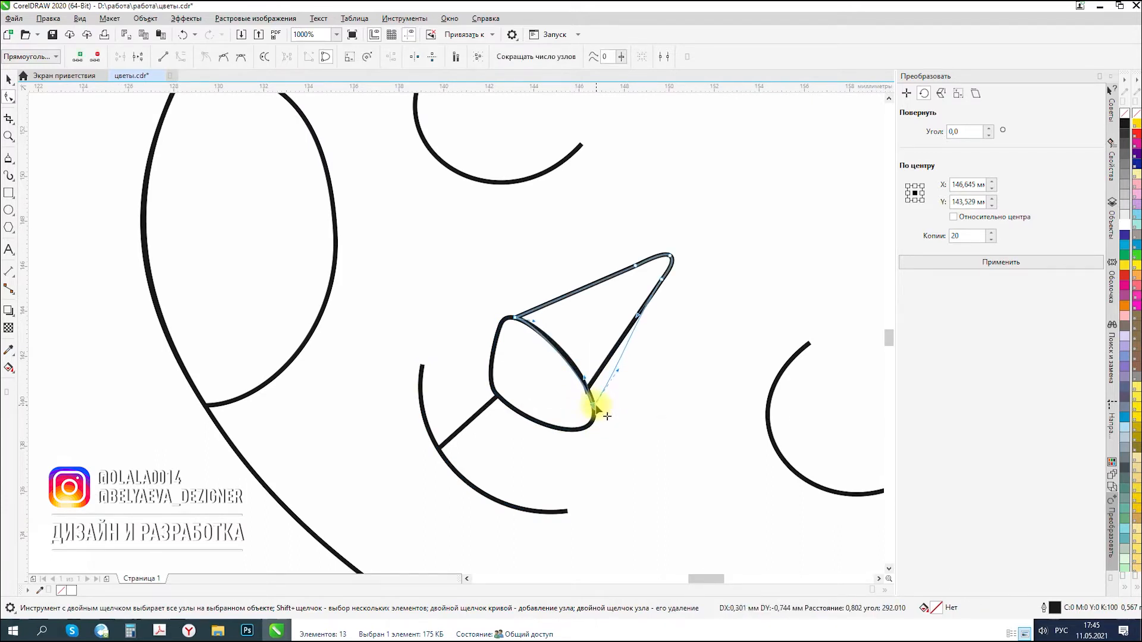
click(662, 279)
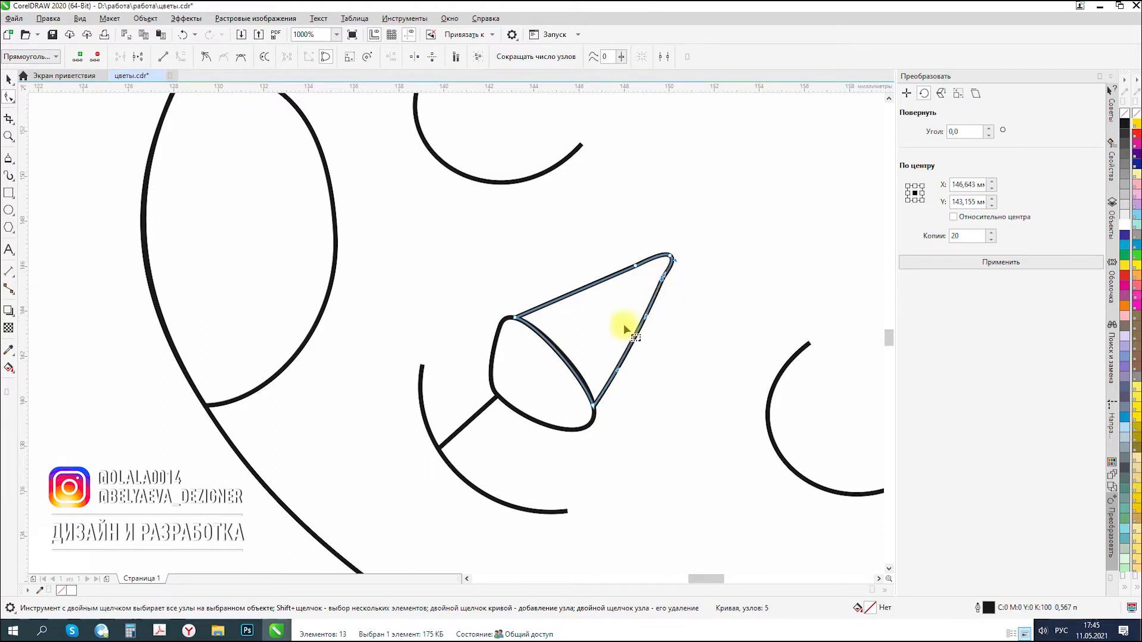
- Lengthen both closed-eye arcs of the copied face, extending the left eye's upper end and the right eye's right end
scroll(505, 343, down, 3)
click(498, 305)
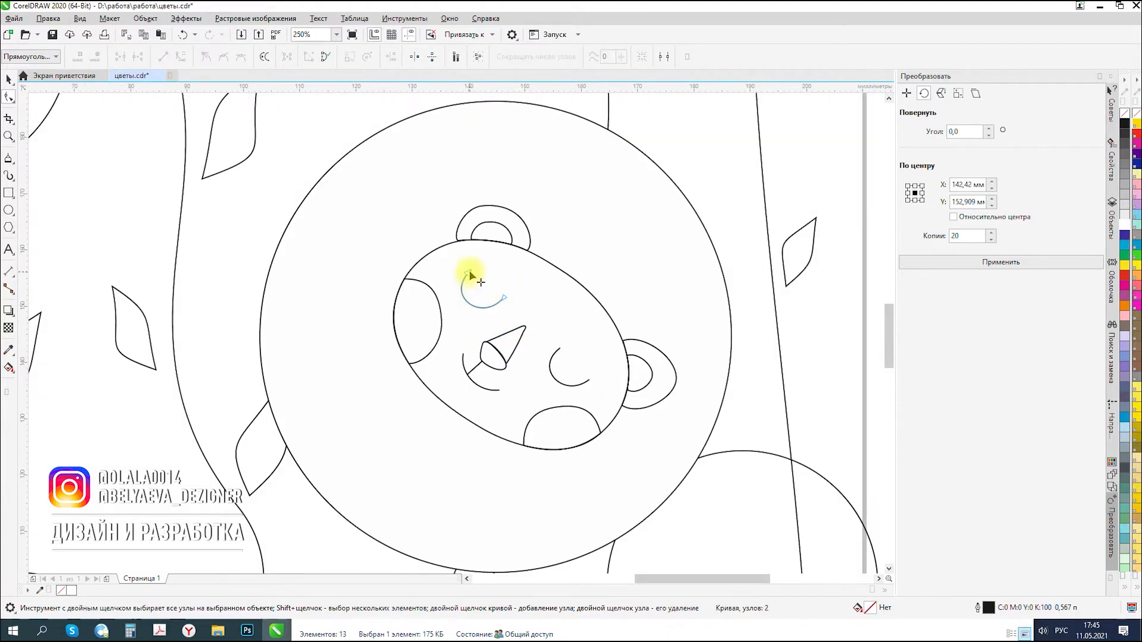
drag(469, 272, 463, 268)
click(583, 382)
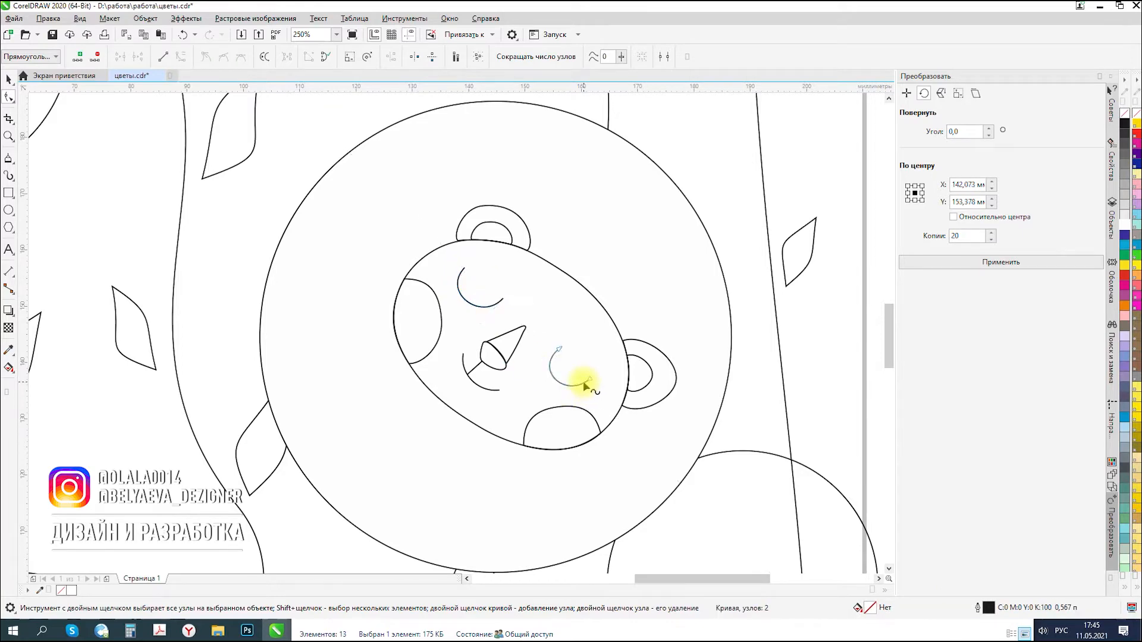
drag(589, 379, 596, 386)
double_click(9, 97)
scroll(531, 378, down, 3)
key(space)
click(698, 341)
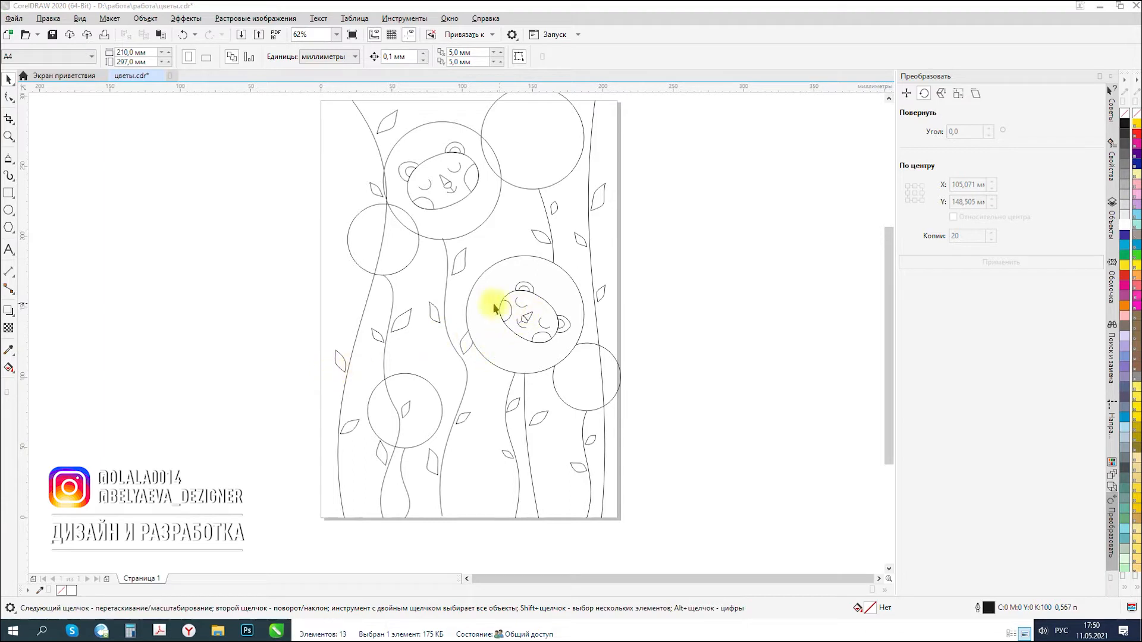
scroll(407, 267, down, 2)
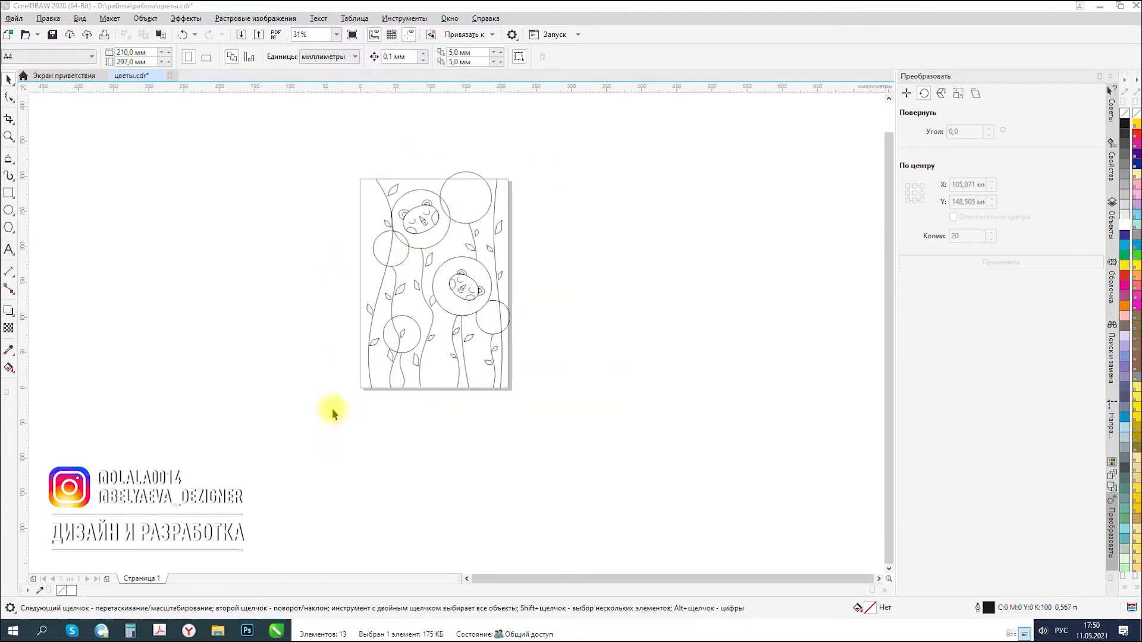
scroll(465, 194, up, 2)
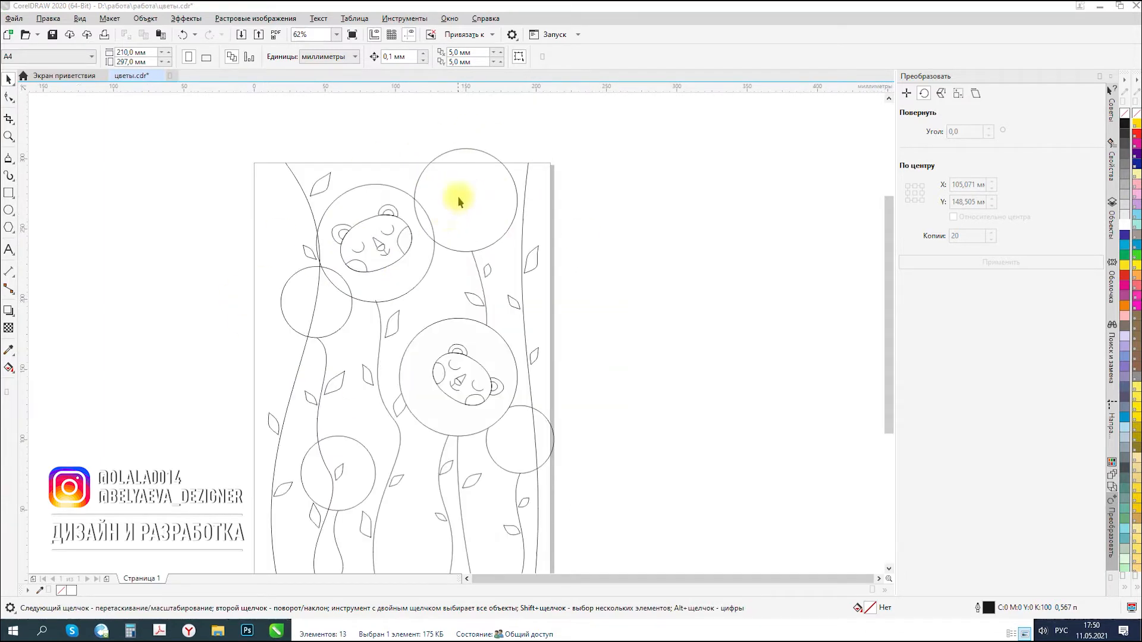
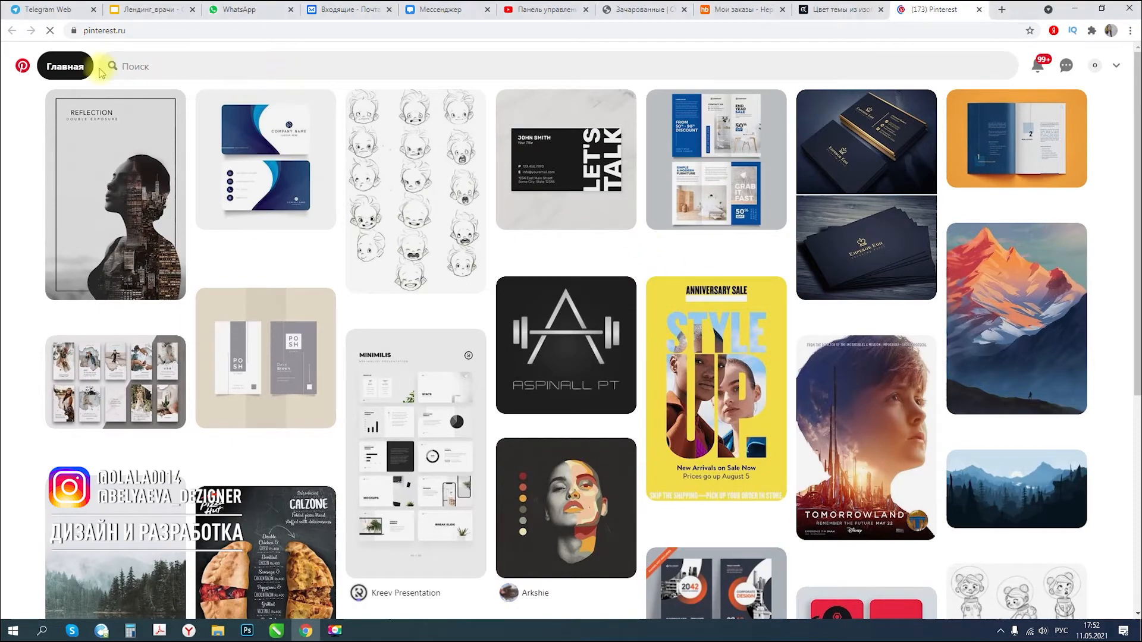
- Switch to Pinterest in the browser and search for "векторные иллюстрации ночь"
click(213, 67)
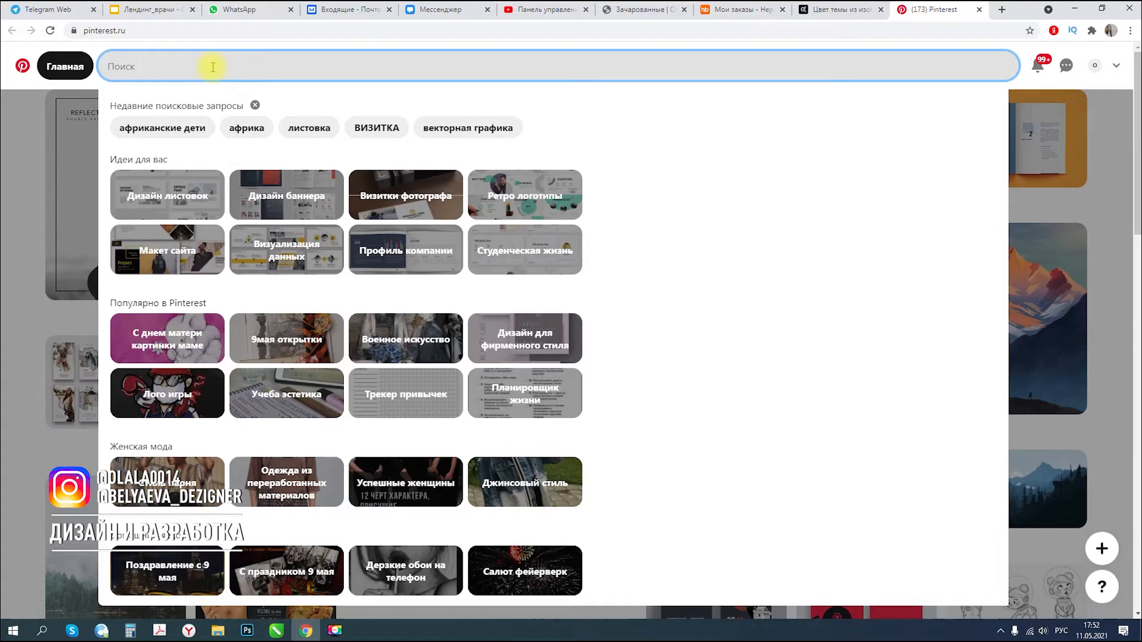
text(векторные ил)
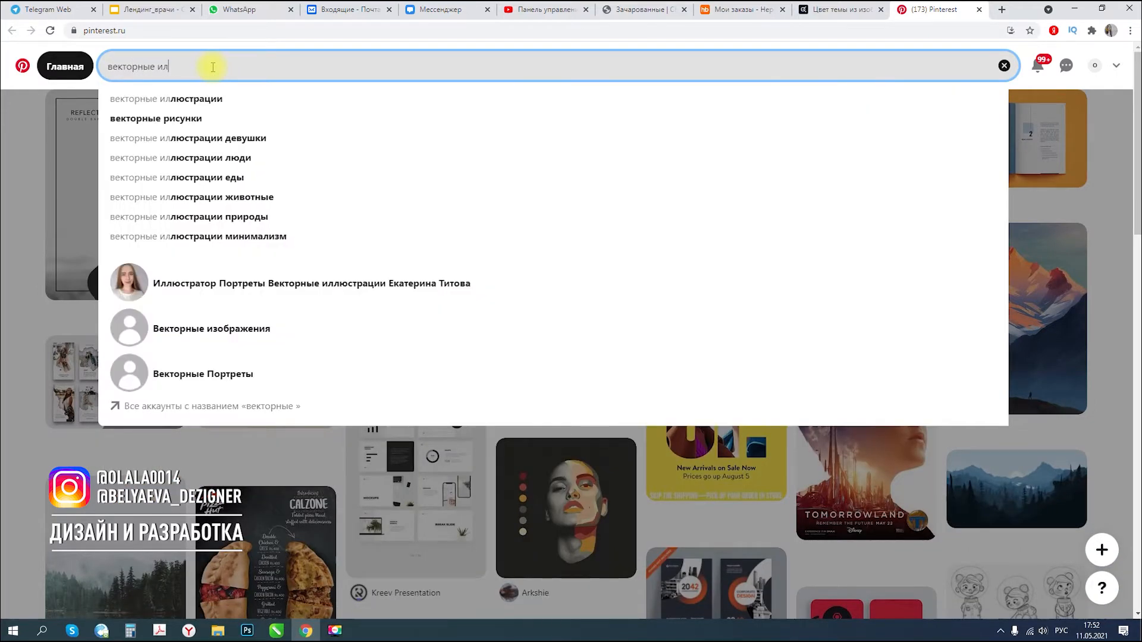
text(люстрации но)
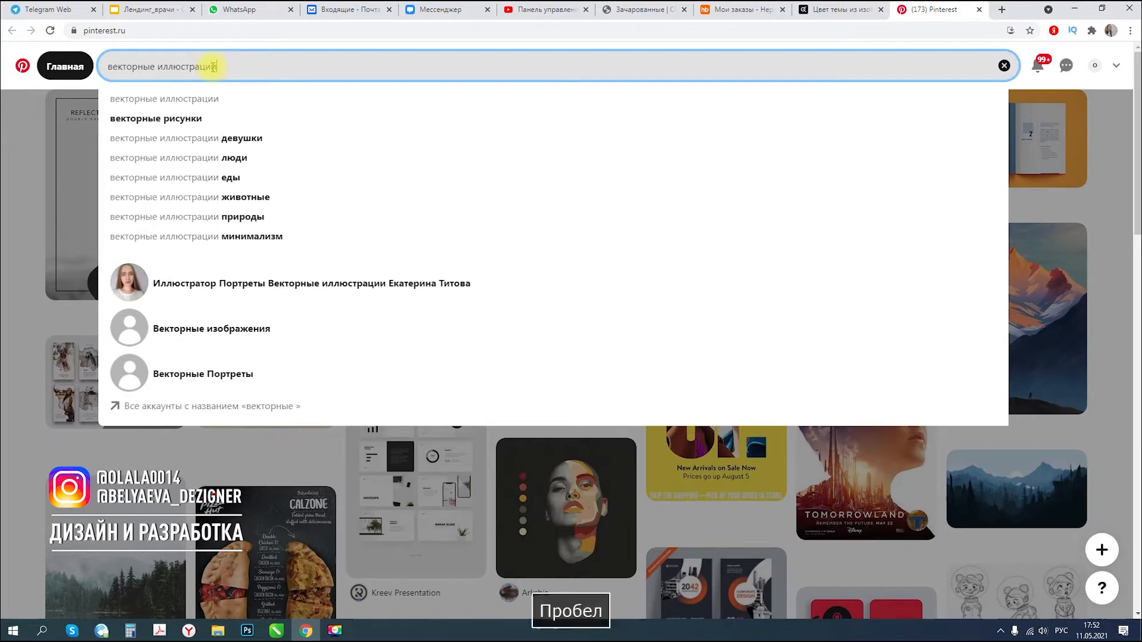
text(чь)
key(Return)
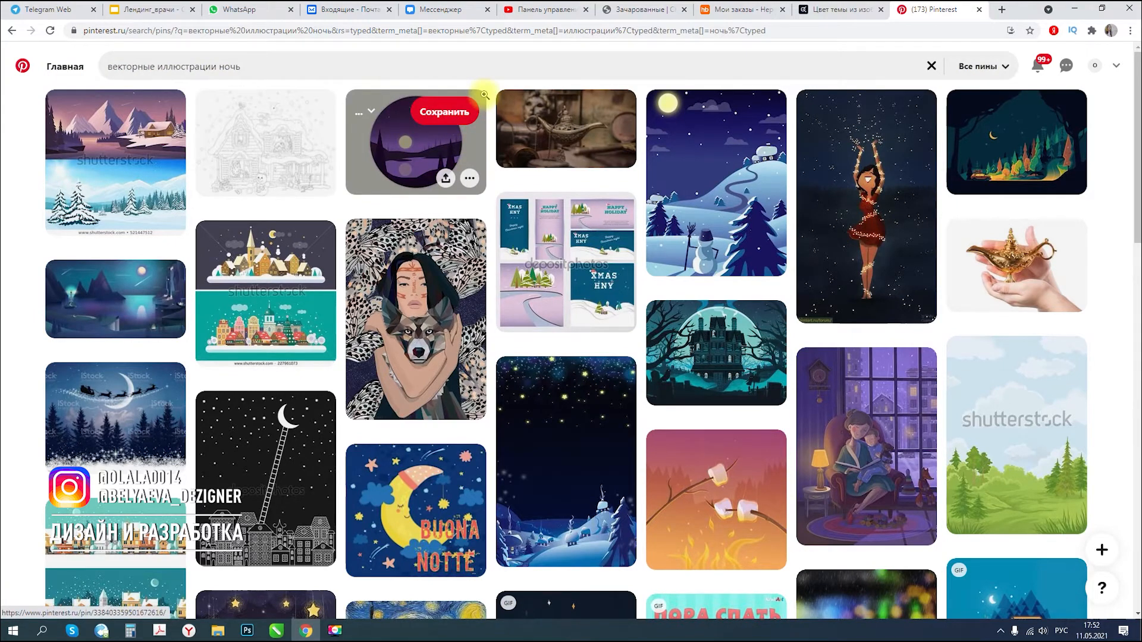
- Browse the night illustrations for a colour reference and open the pin of the lit wooden house in a purple night forest
scroll(667, 188, down, 2)
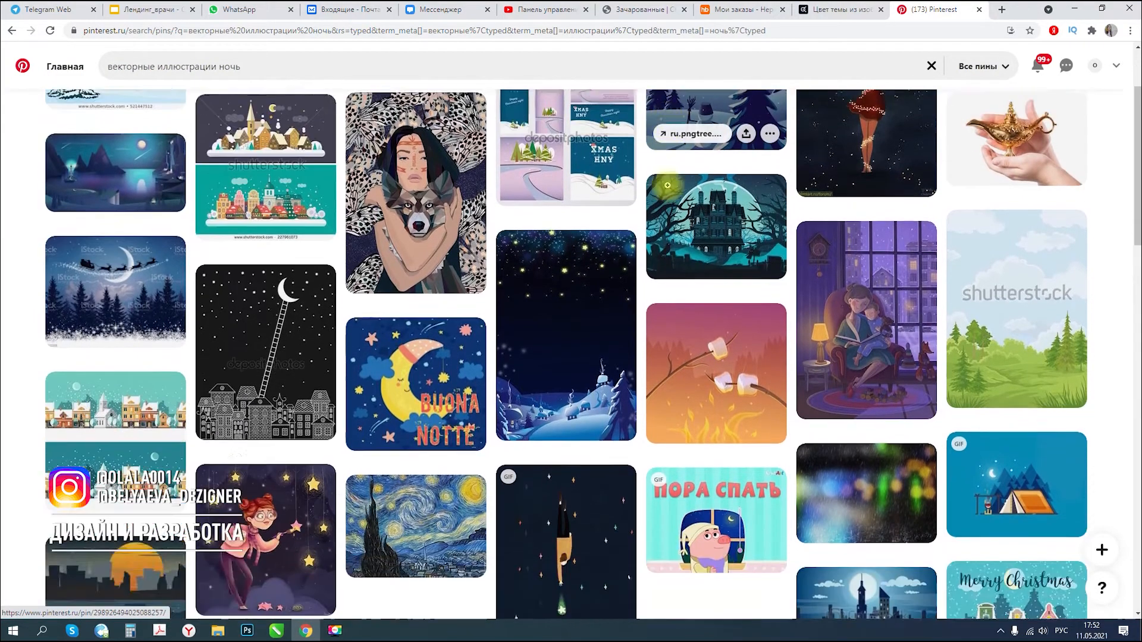
scroll(667, 186, down, 6)
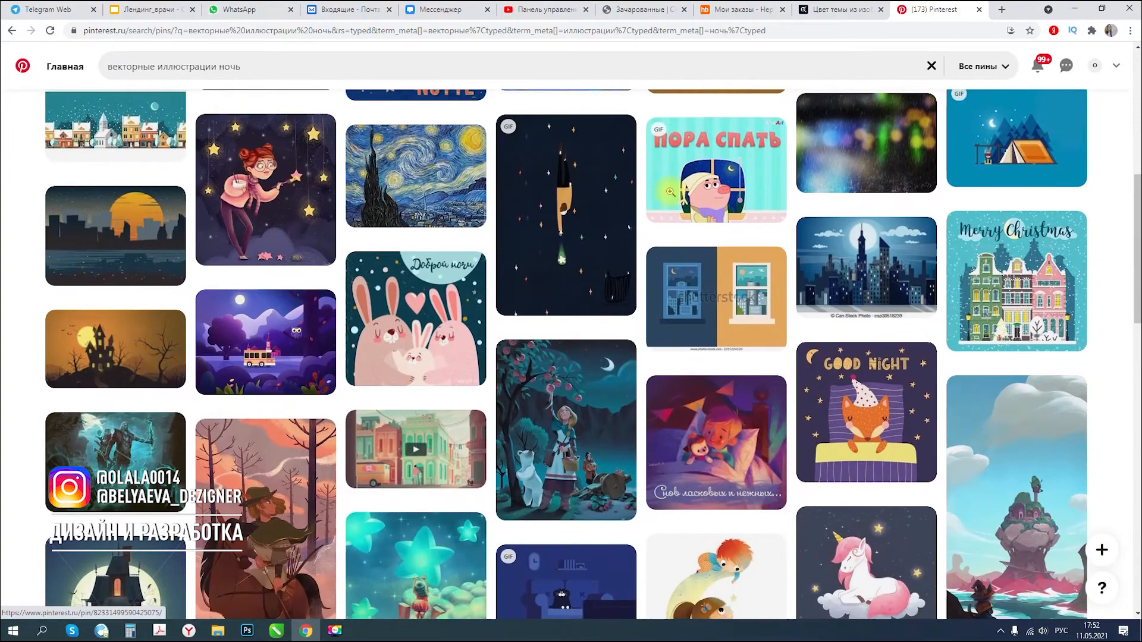
scroll(670, 192, down, 1)
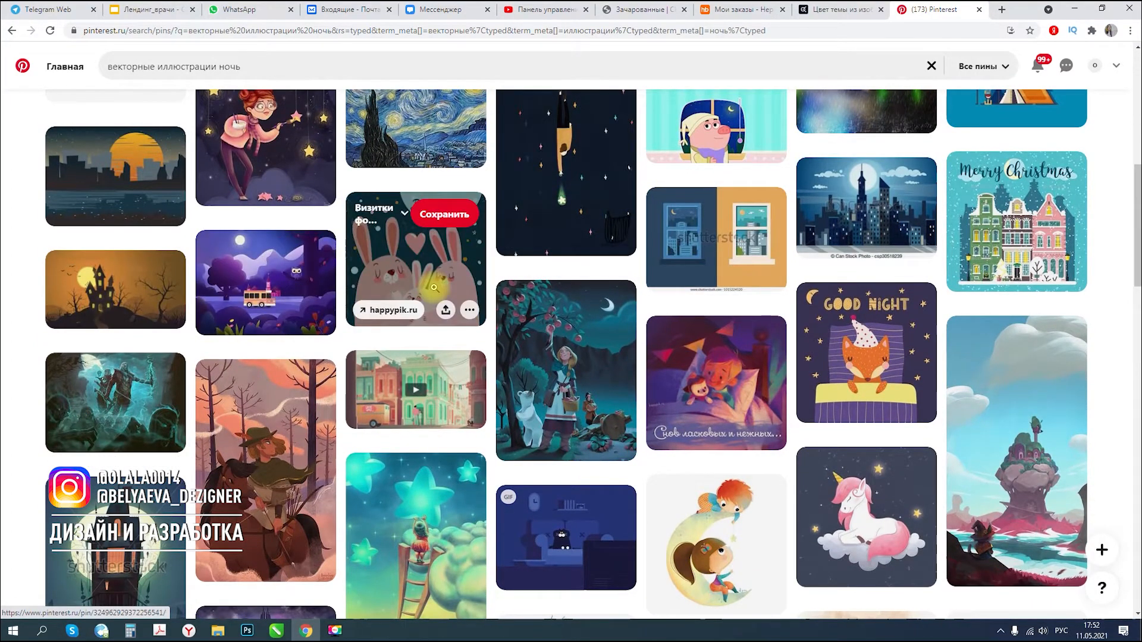
scroll(434, 287, down, 5)
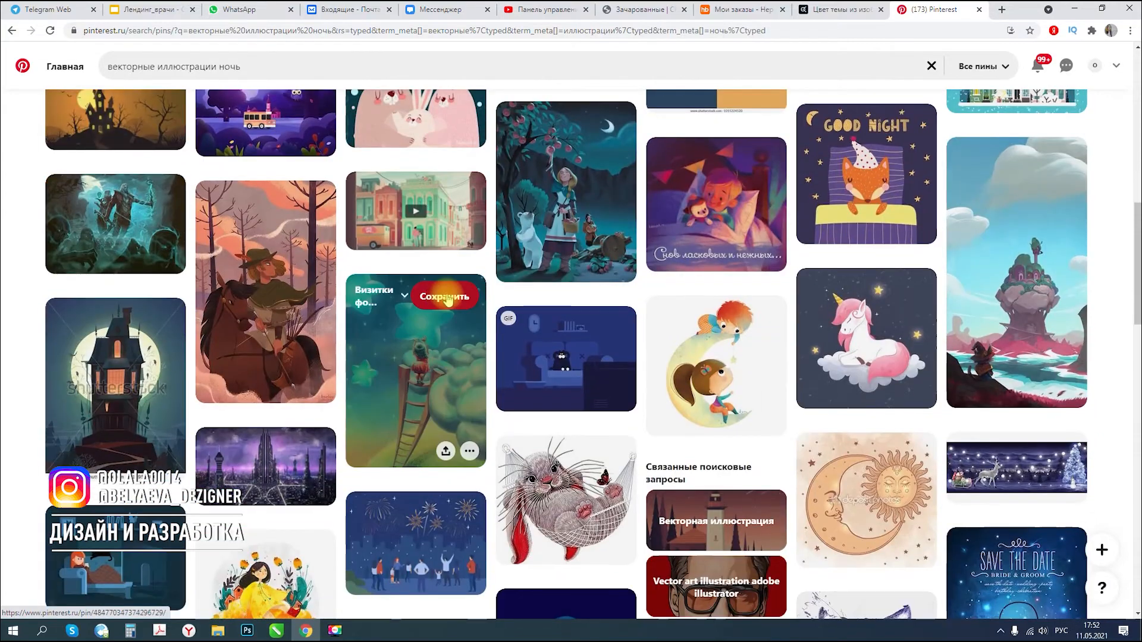
scroll(452, 294, down, 2)
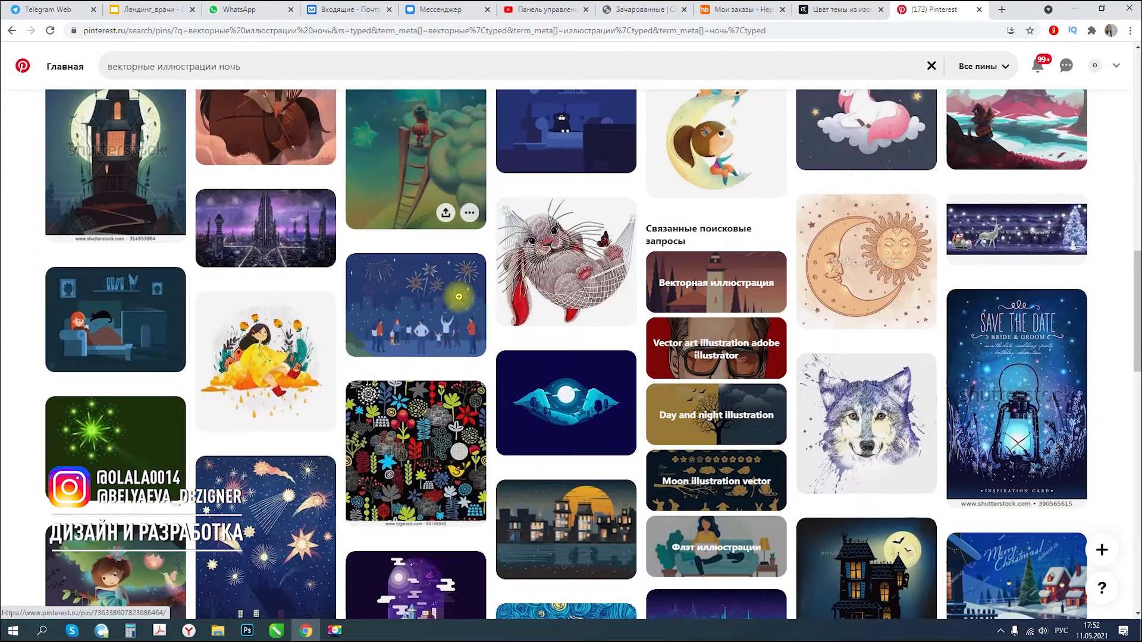
scroll(461, 300, down, 1)
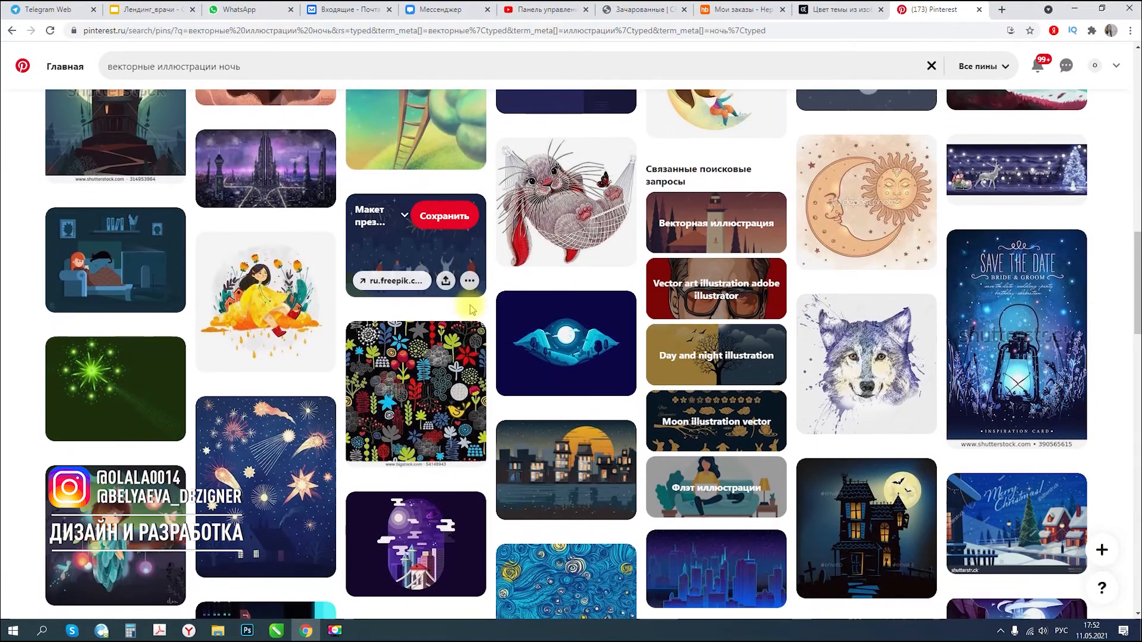
scroll(473, 310, down, 5)
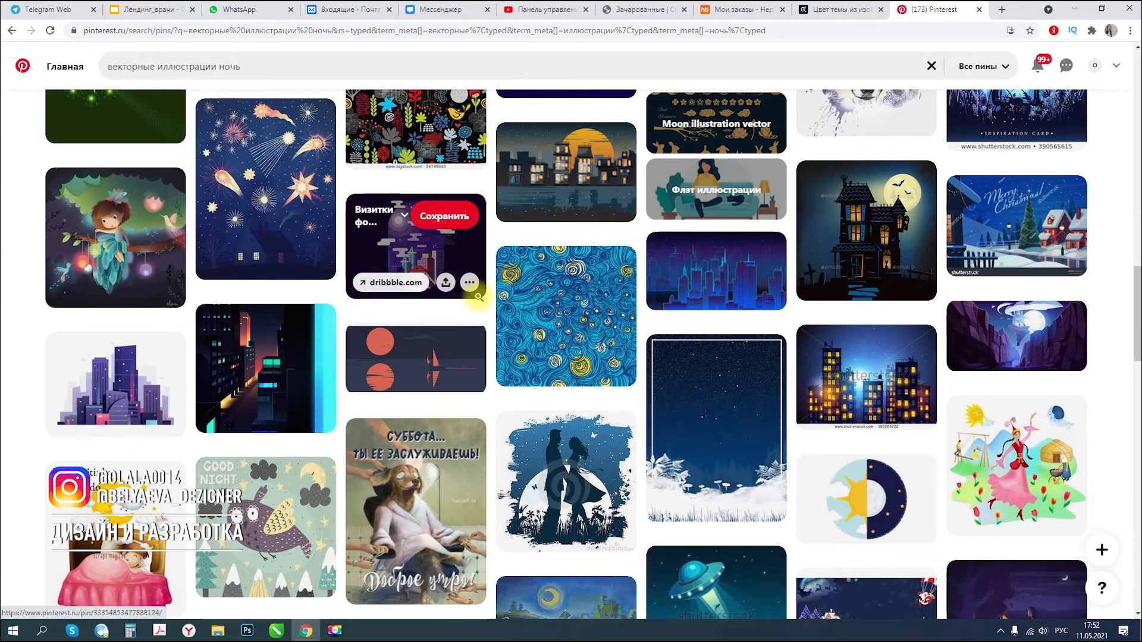
scroll(479, 297, down, 5)
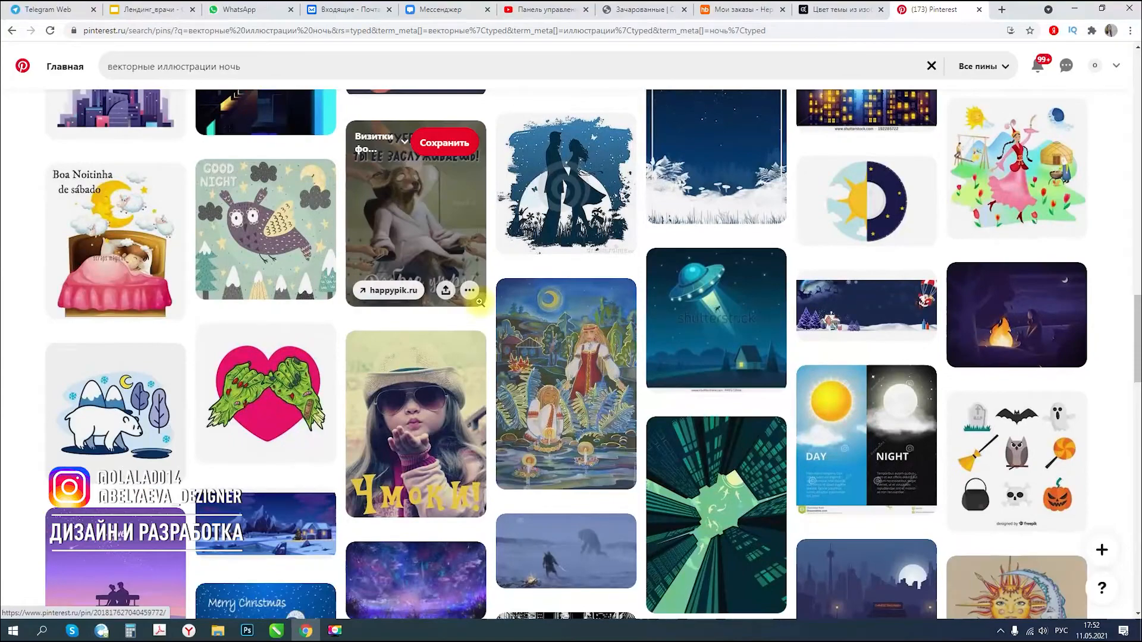
scroll(479, 301, down, 6)
scroll(479, 302, down, 5)
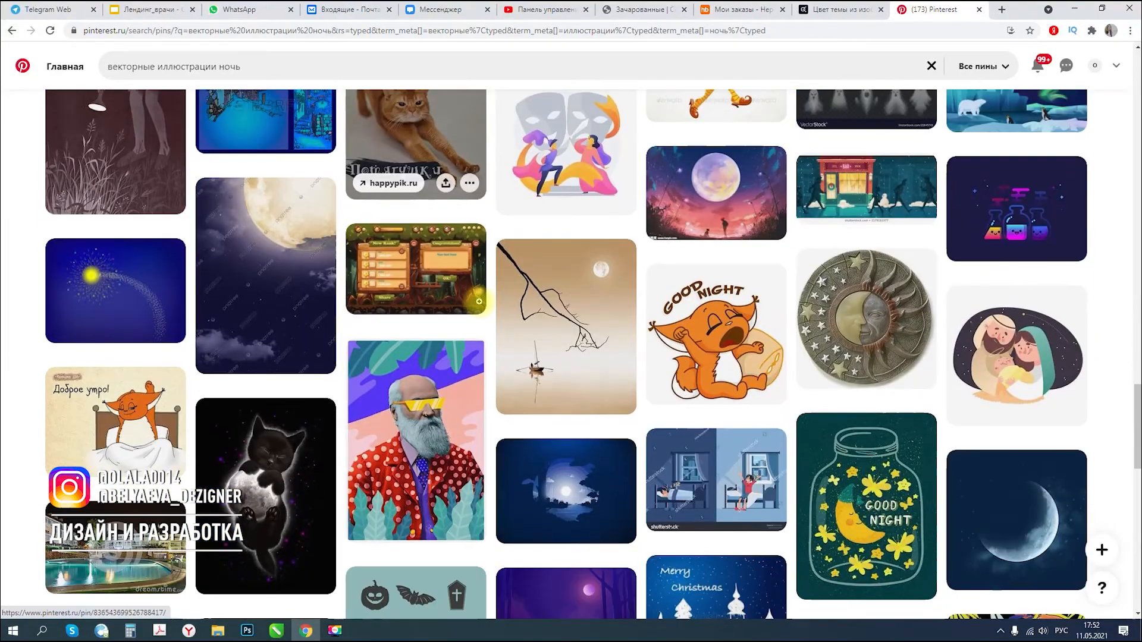
scroll(479, 301, down, 3)
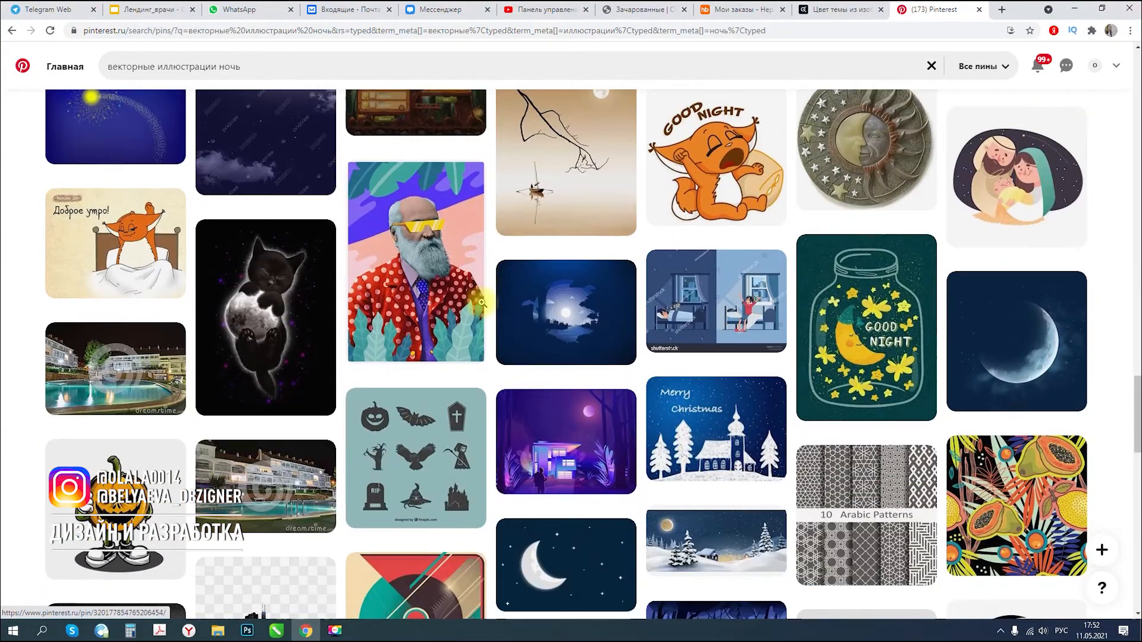
scroll(483, 303, down, 1)
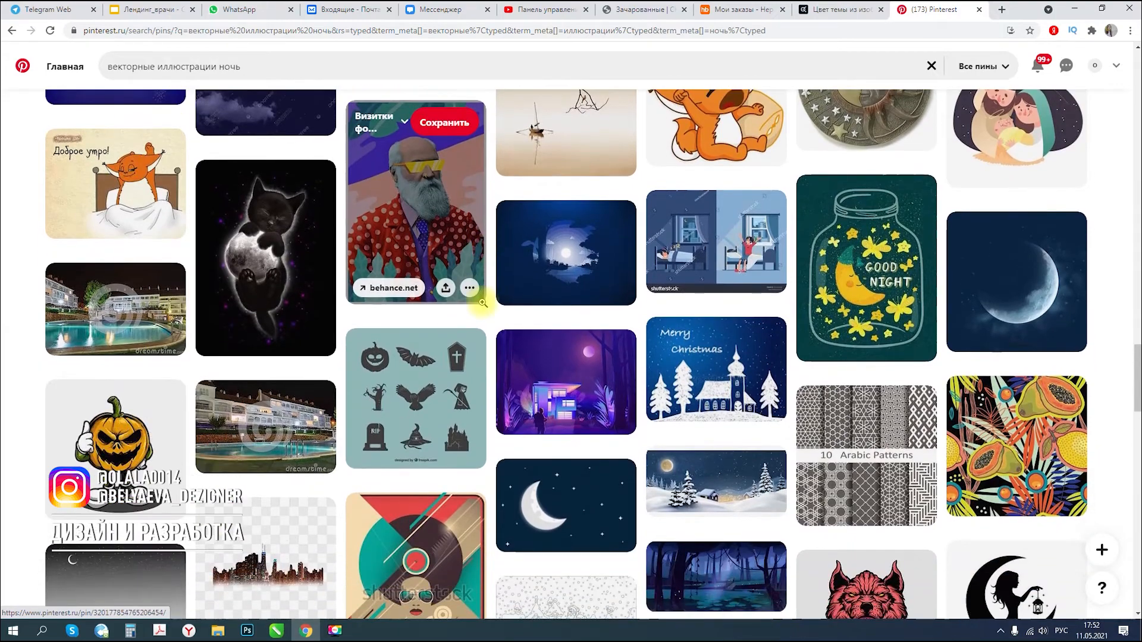
scroll(483, 303, down, 3)
scroll(484, 306, down, 4)
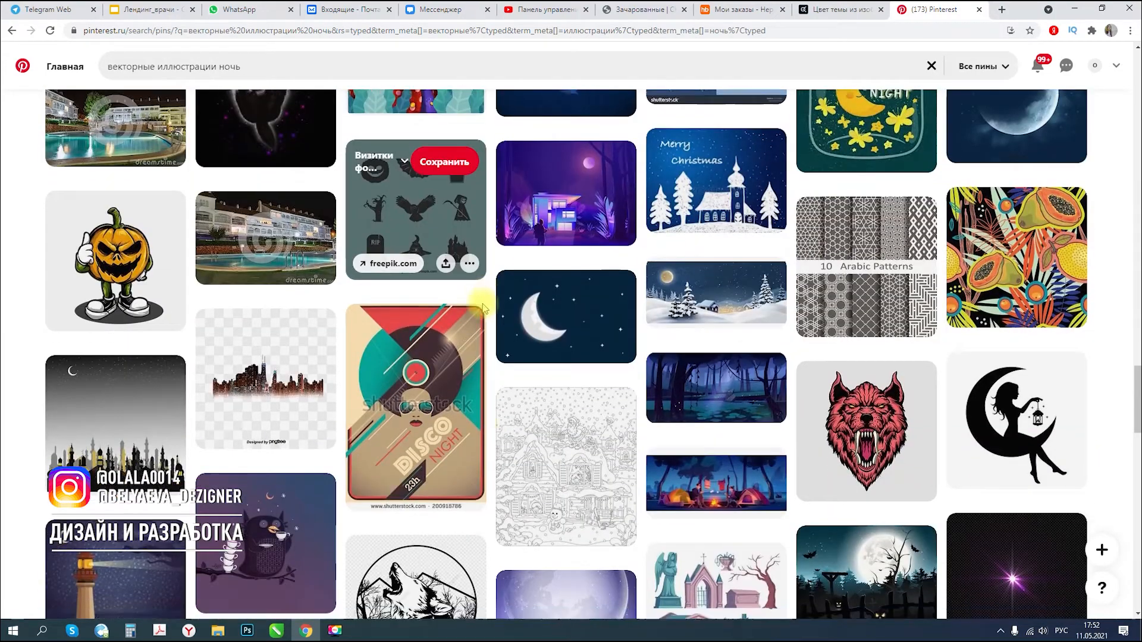
scroll(483, 306, down, 3)
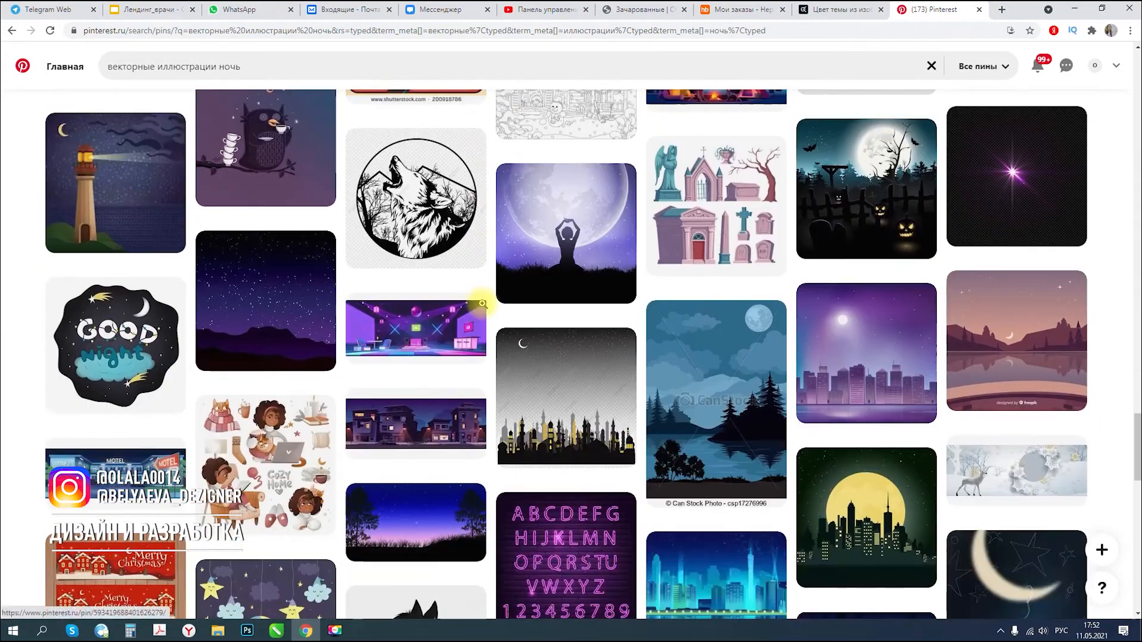
scroll(483, 304, down, 1)
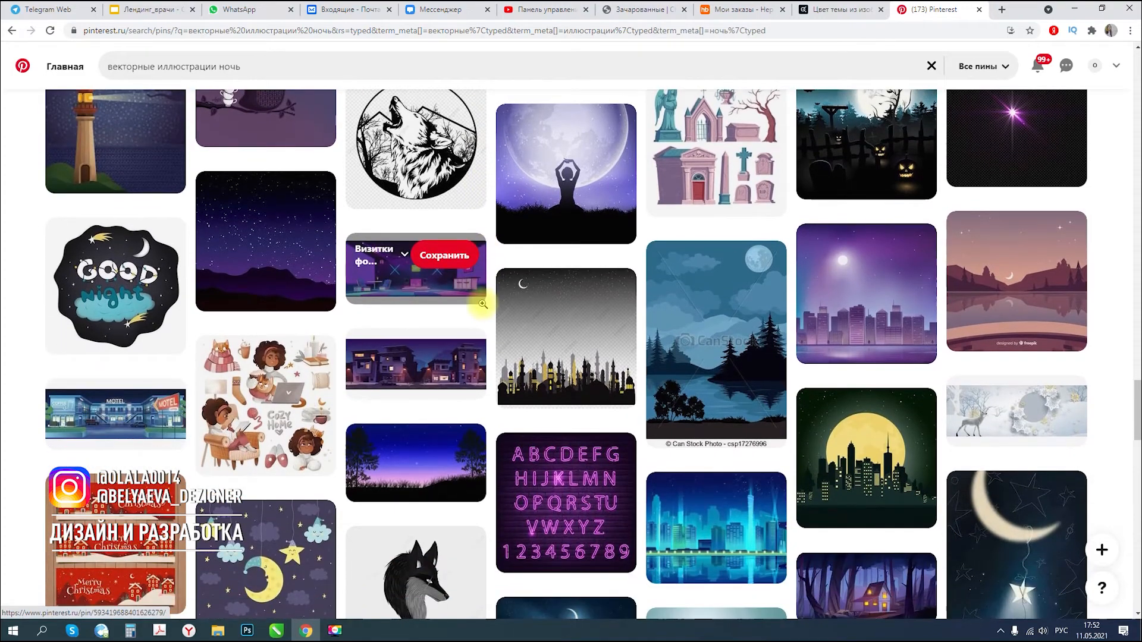
scroll(483, 303, down, 2)
scroll(483, 303, down, 3)
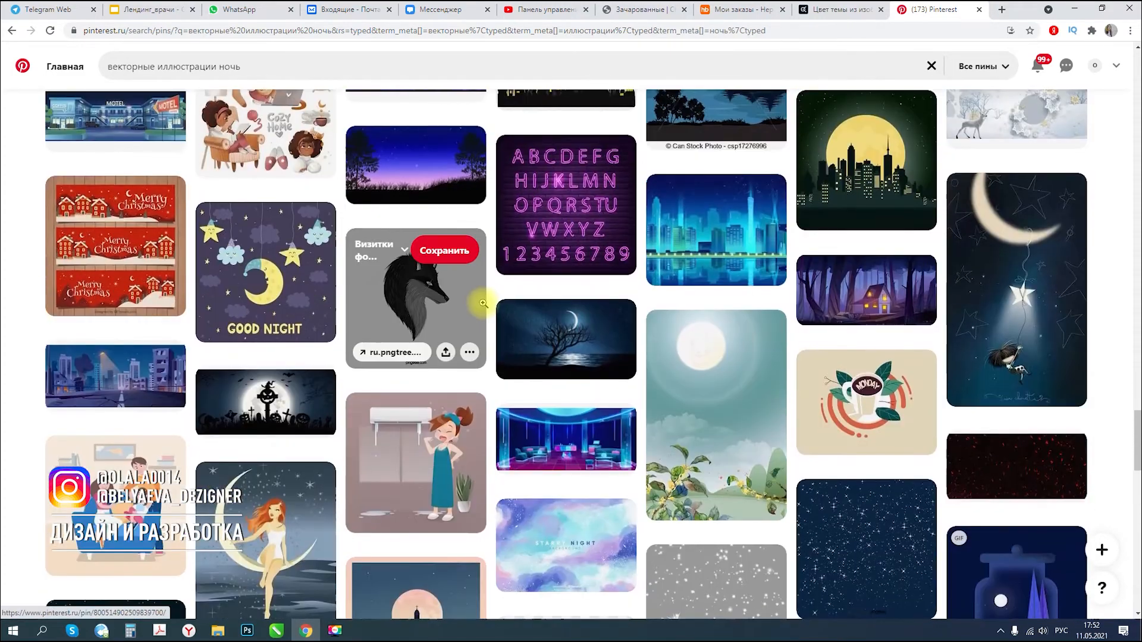
click(869, 301)
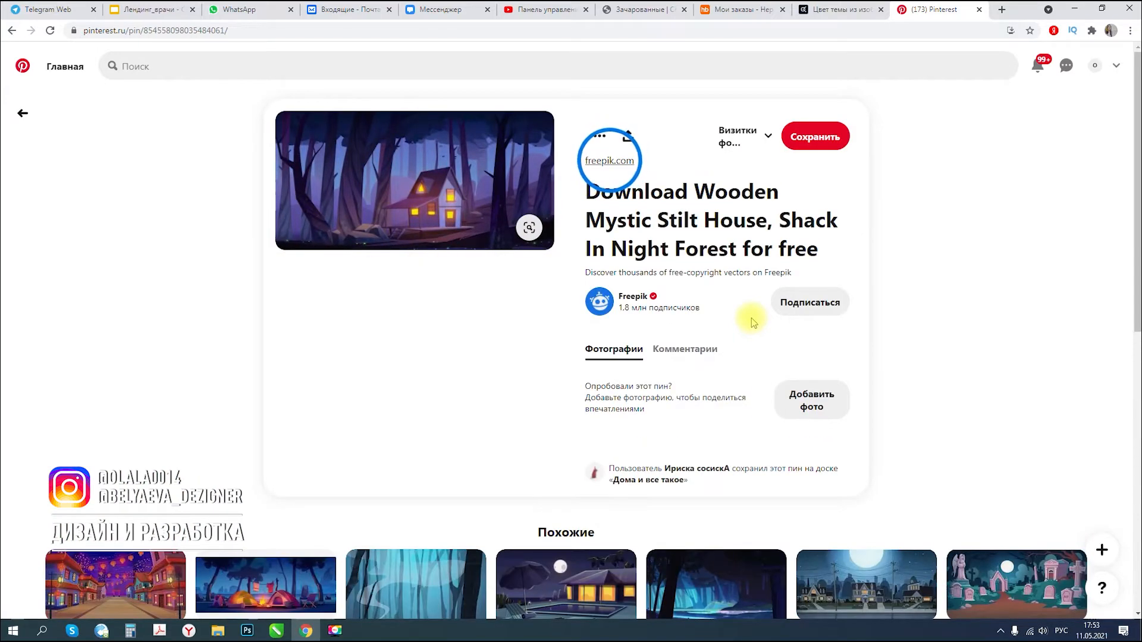
- Look through the similar illustrations below the pin of the lit wooden house for an alternative colour reference
scroll(365, 274, down, 1)
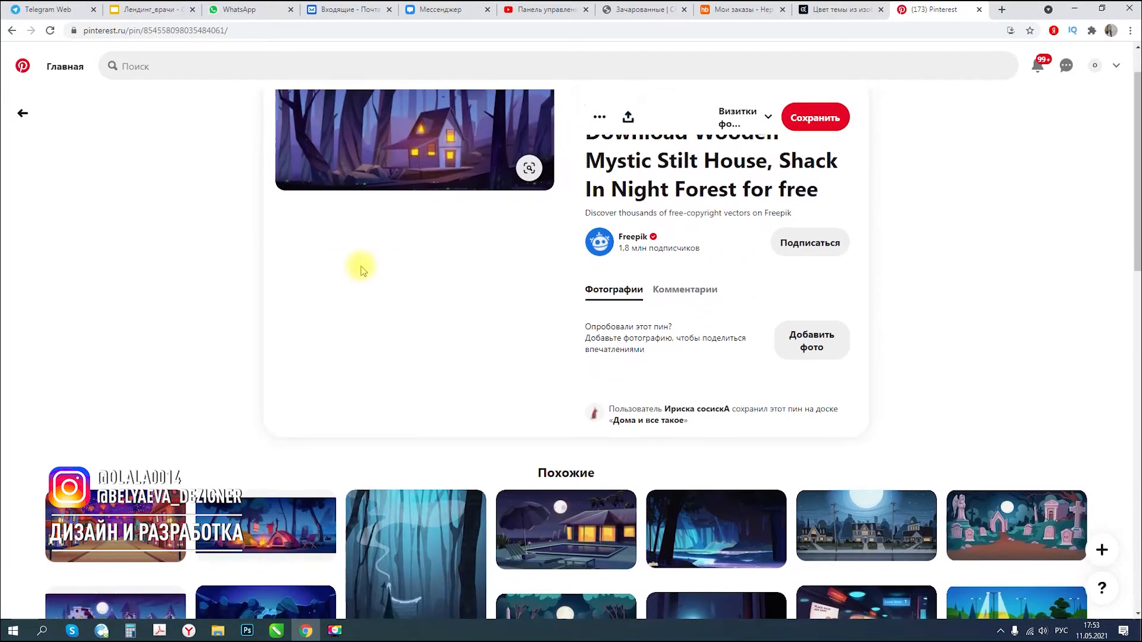
scroll(351, 269, down, 2)
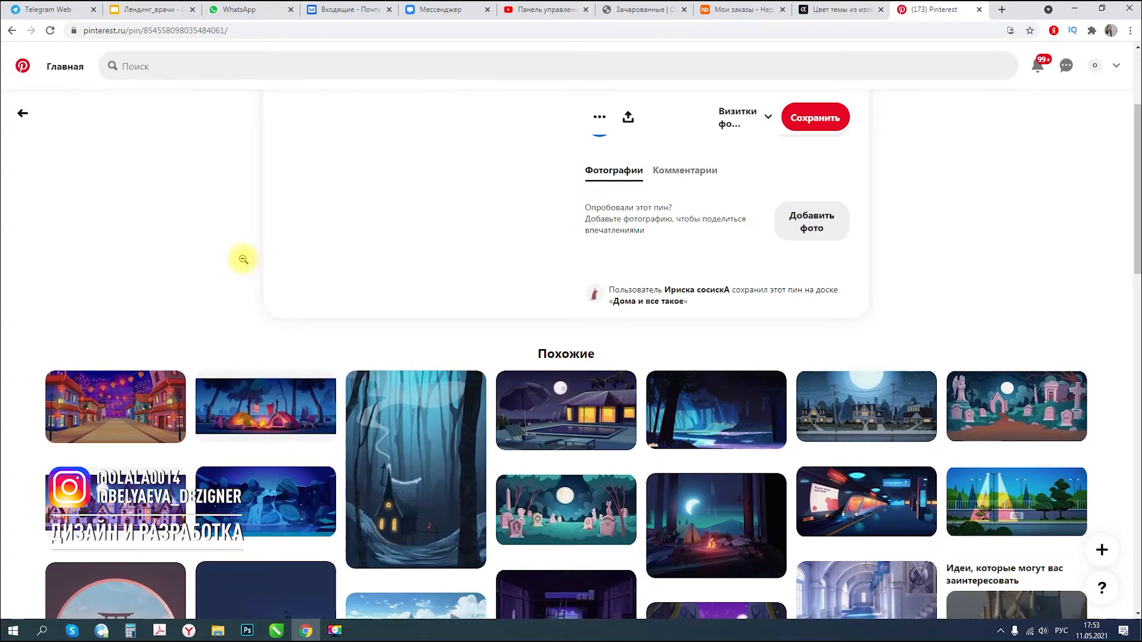
scroll(241, 259, down, 6)
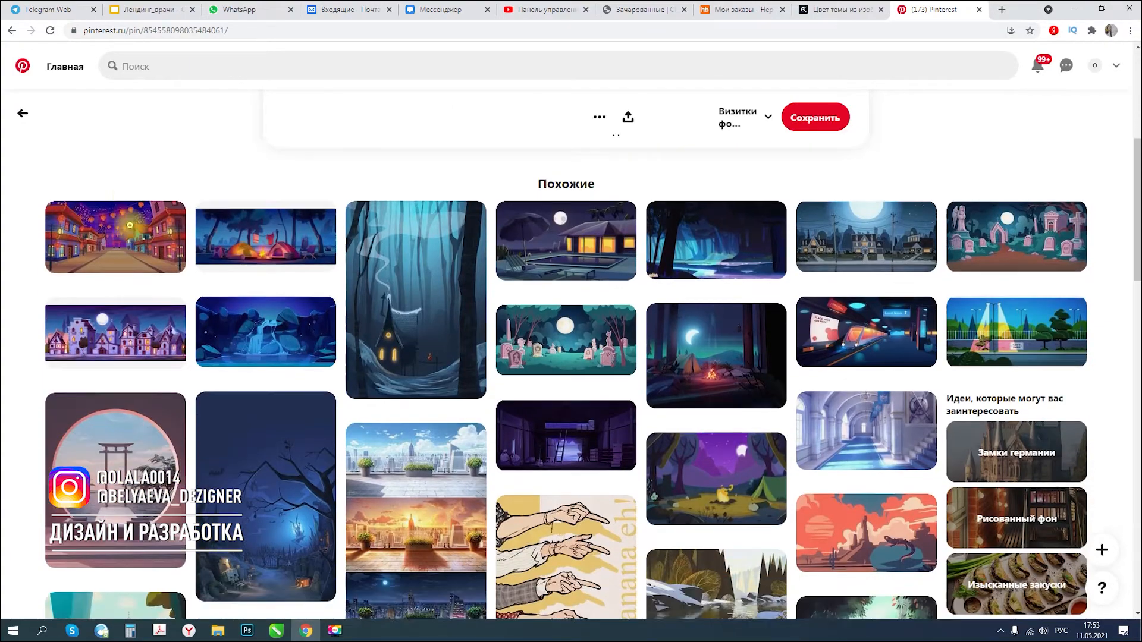
scroll(130, 227, down, 3)
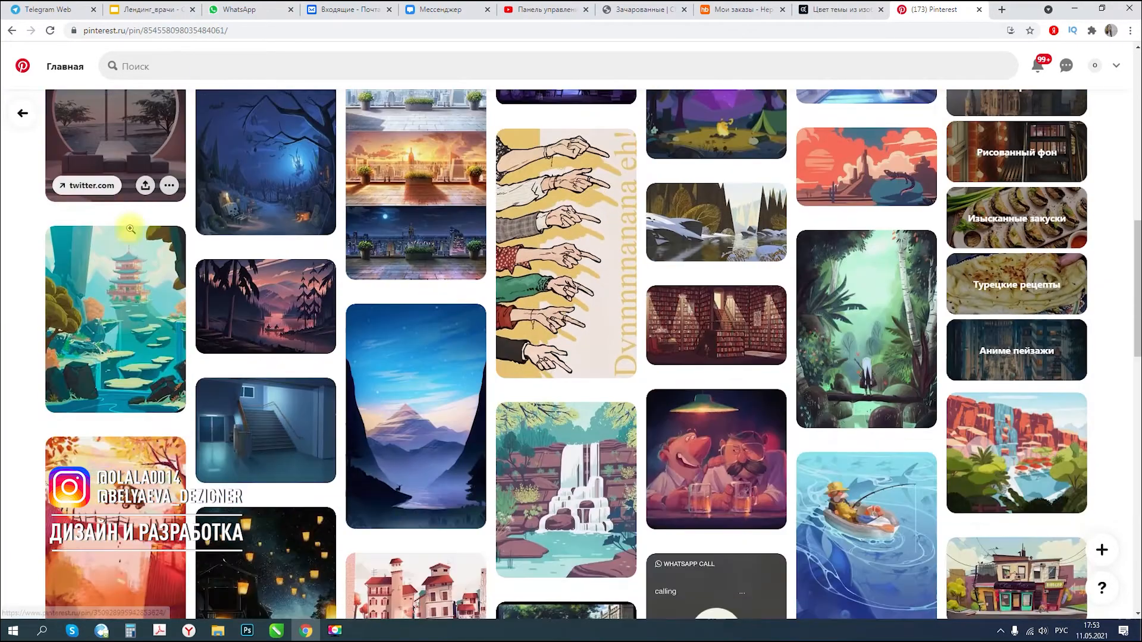
scroll(131, 229, down, 6)
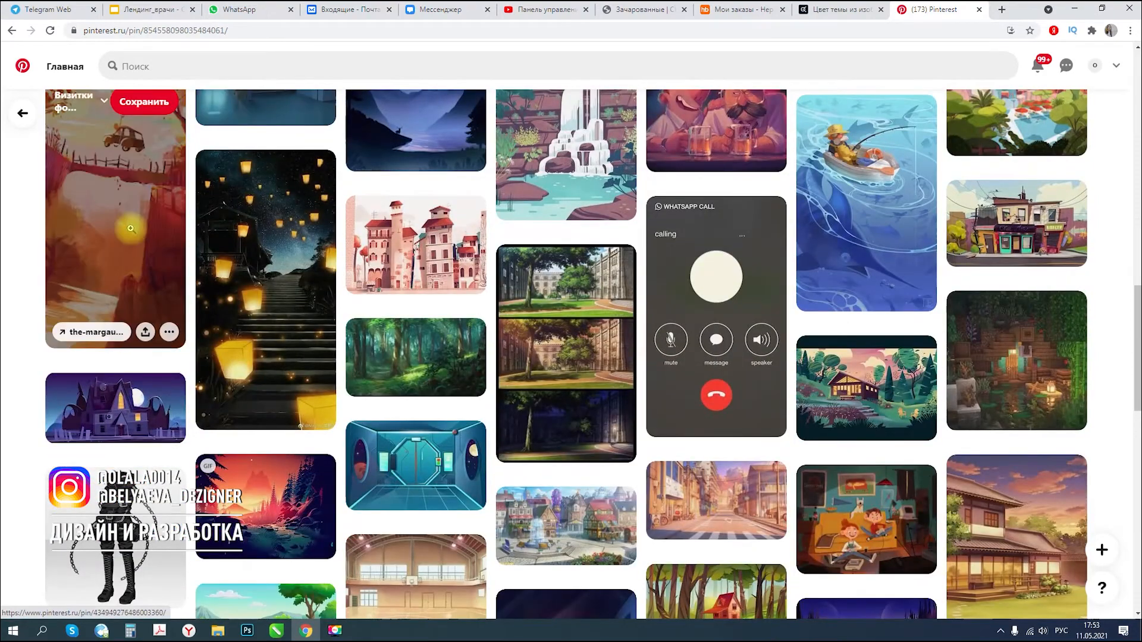
scroll(130, 228, down, 5)
scroll(132, 231, down, 2)
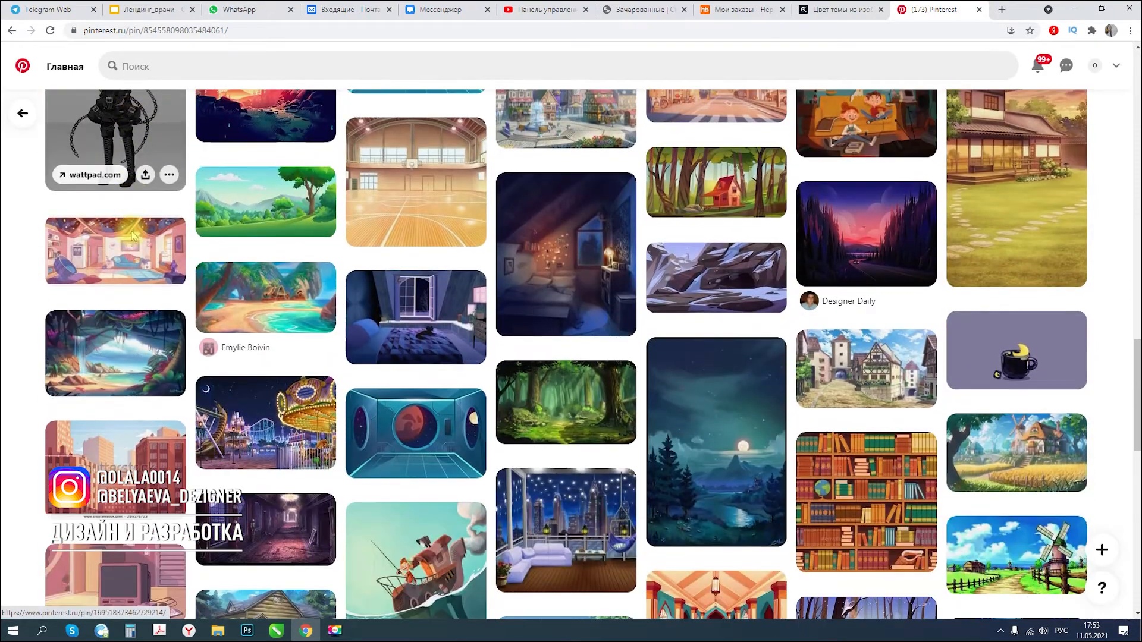
scroll(132, 231, down, 3)
scroll(195, 440, down, 5)
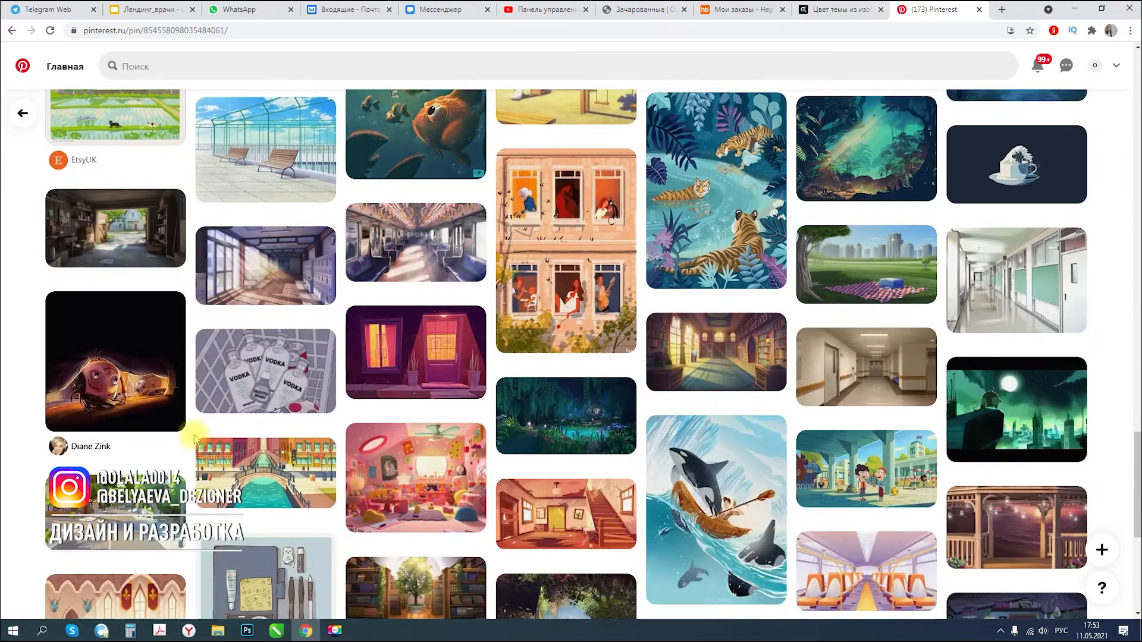
scroll(195, 441, down, 5)
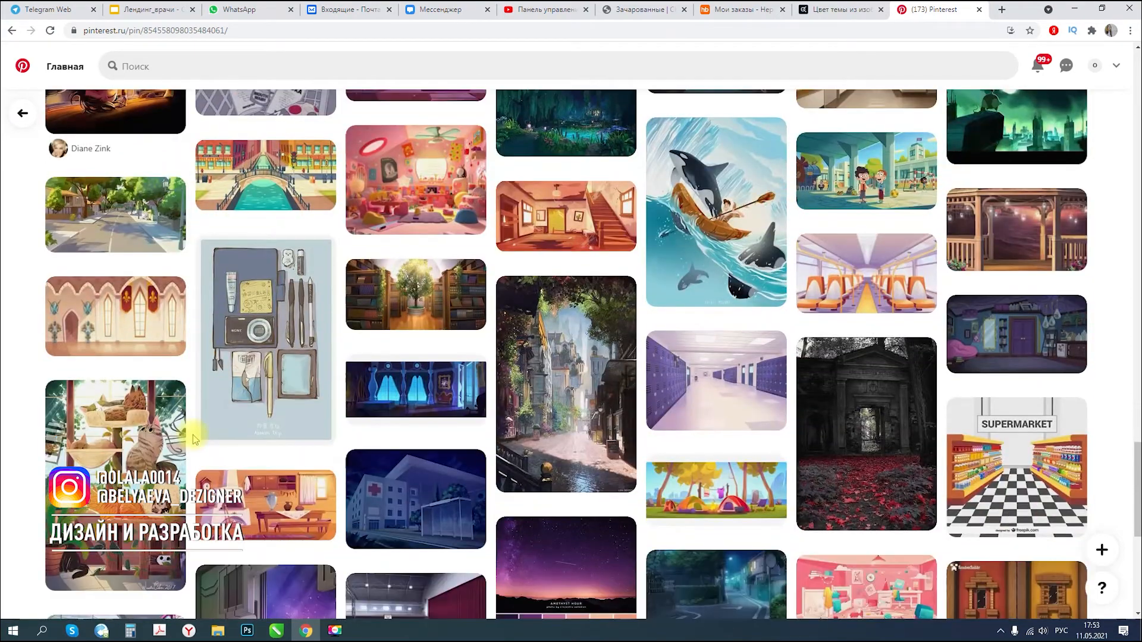
scroll(224, 416, up, 4)
scroll(225, 416, up, 15)
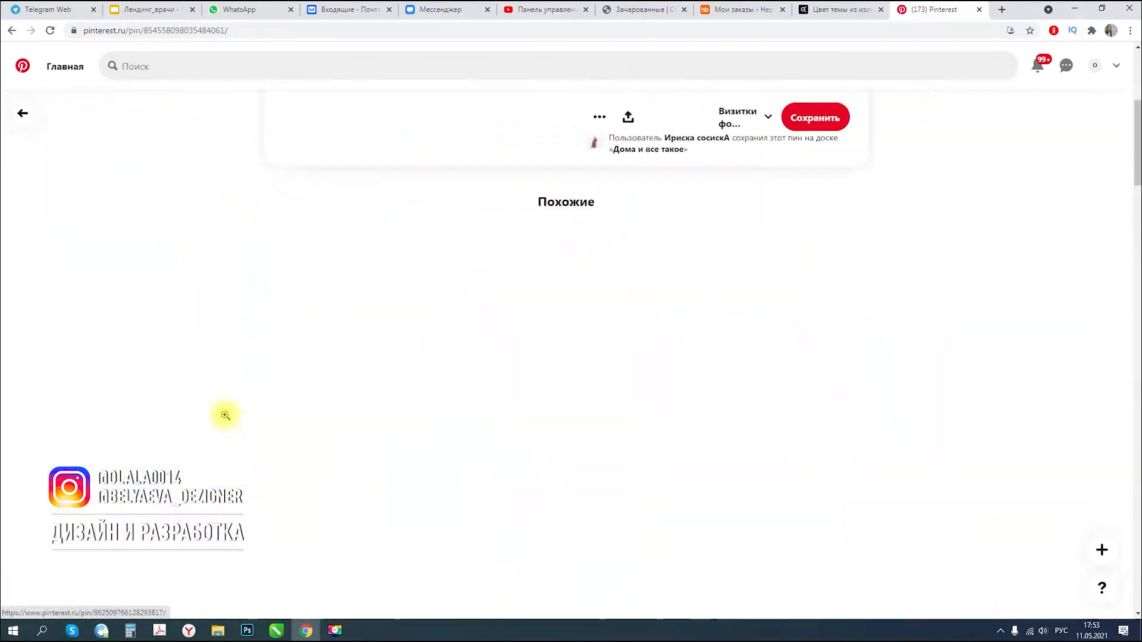
- Save the night forest house picture as a JPEG in the листовка folder and load it into Adobe Color's theme extraction
right_click(400, 208)
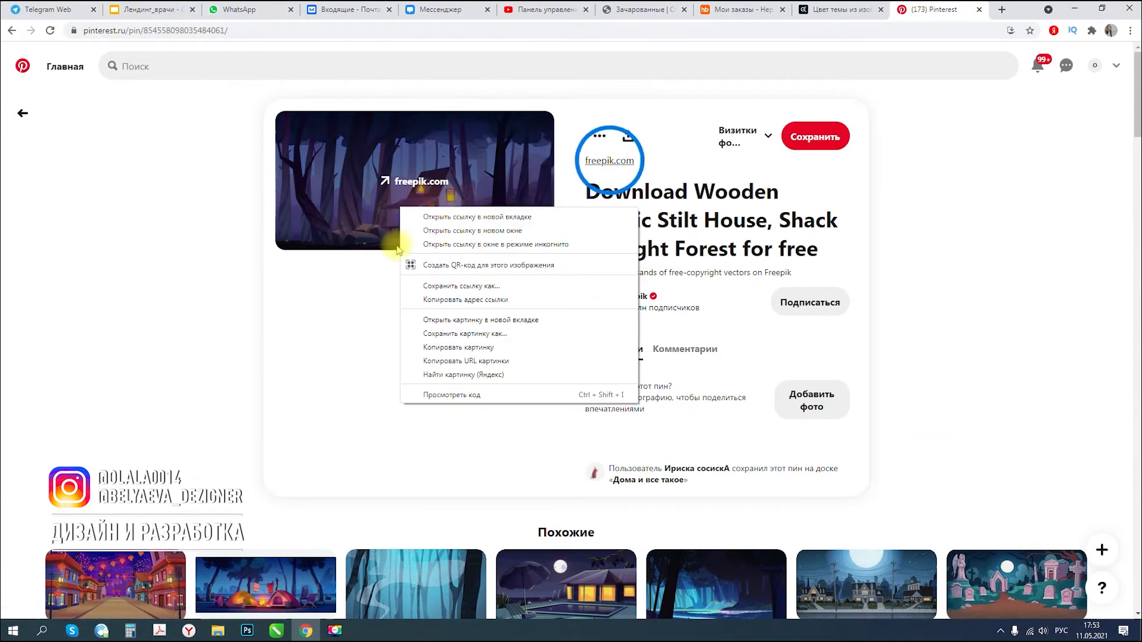
click(438, 333)
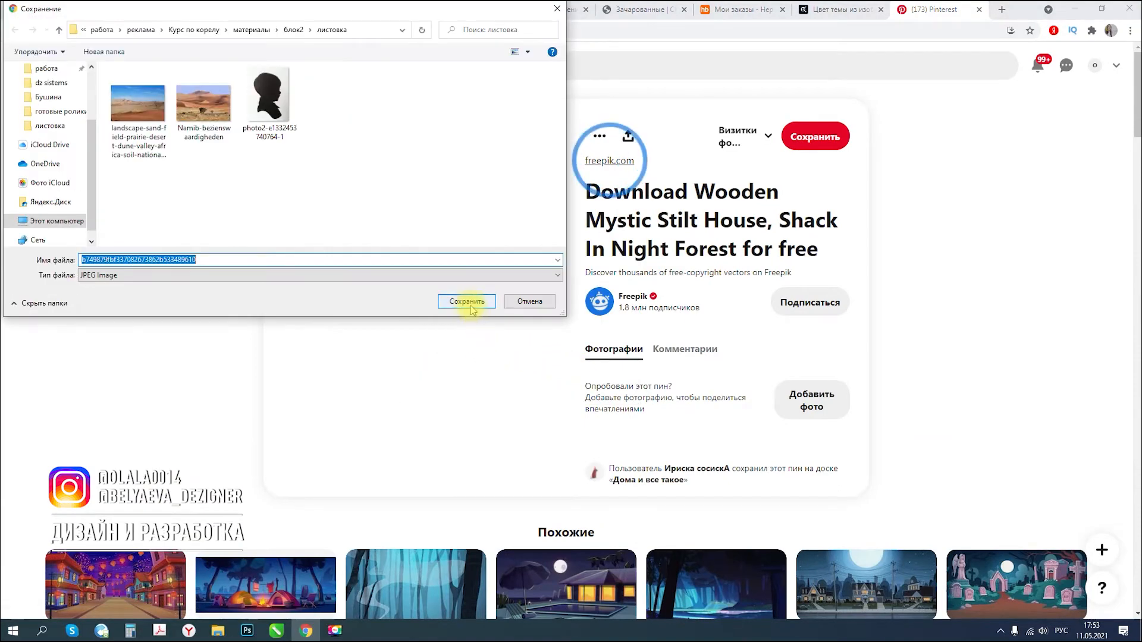
click(466, 305)
click(863, 17)
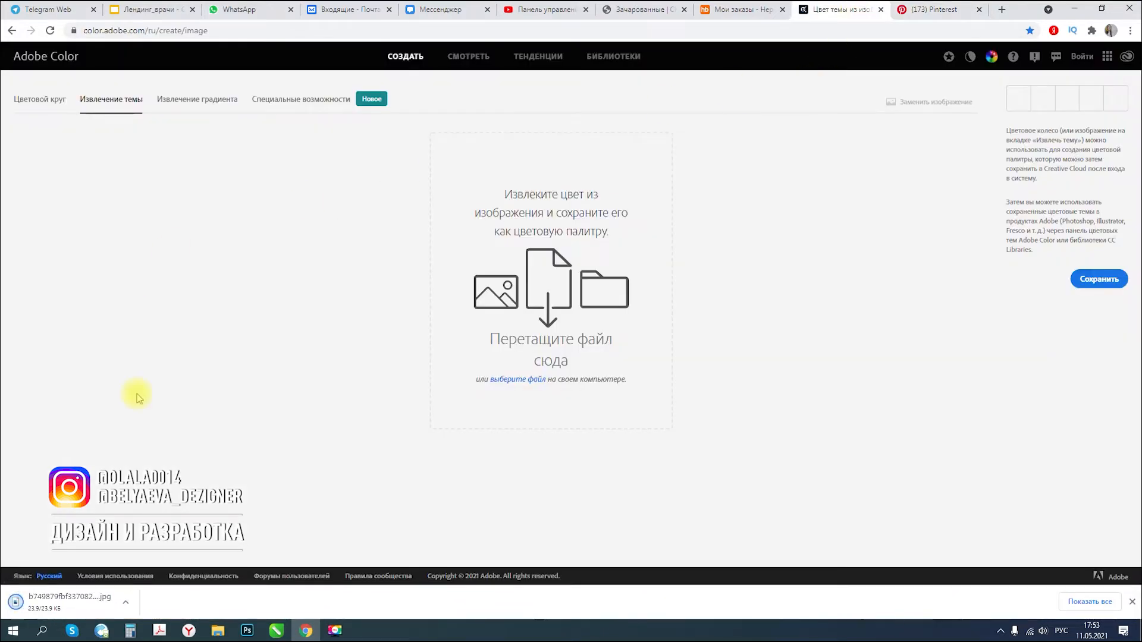
drag(86, 601, 523, 294)
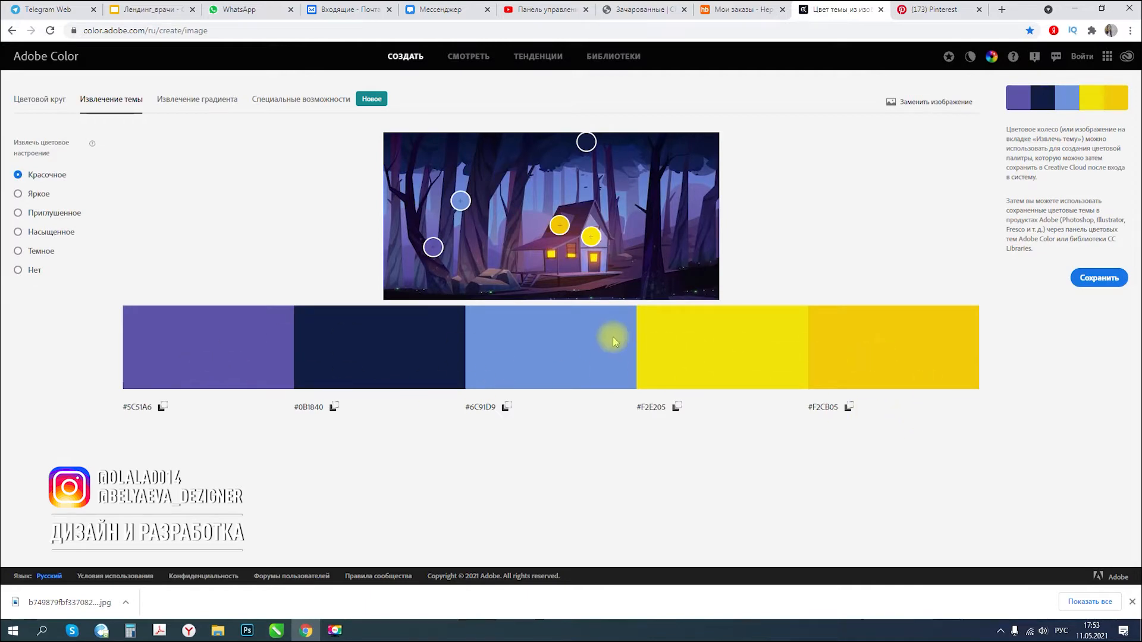
- Try out other sample spots on the picture for the blue, purple and orange-yellow theme colours
drag(460, 201, 461, 198)
drag(433, 246, 432, 242)
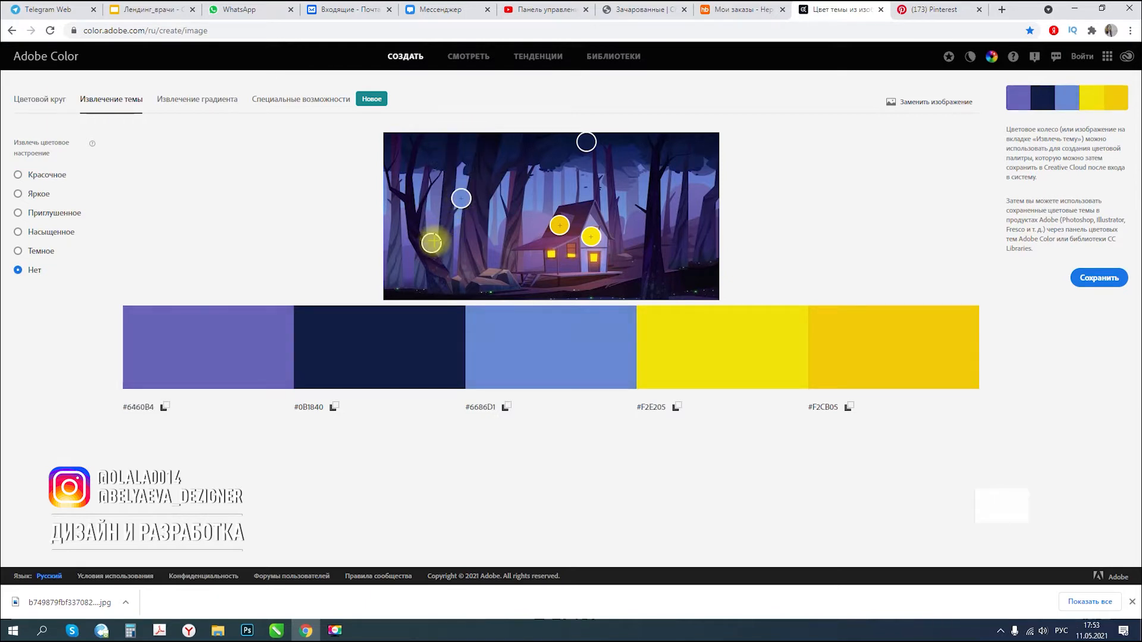
drag(557, 226, 557, 227)
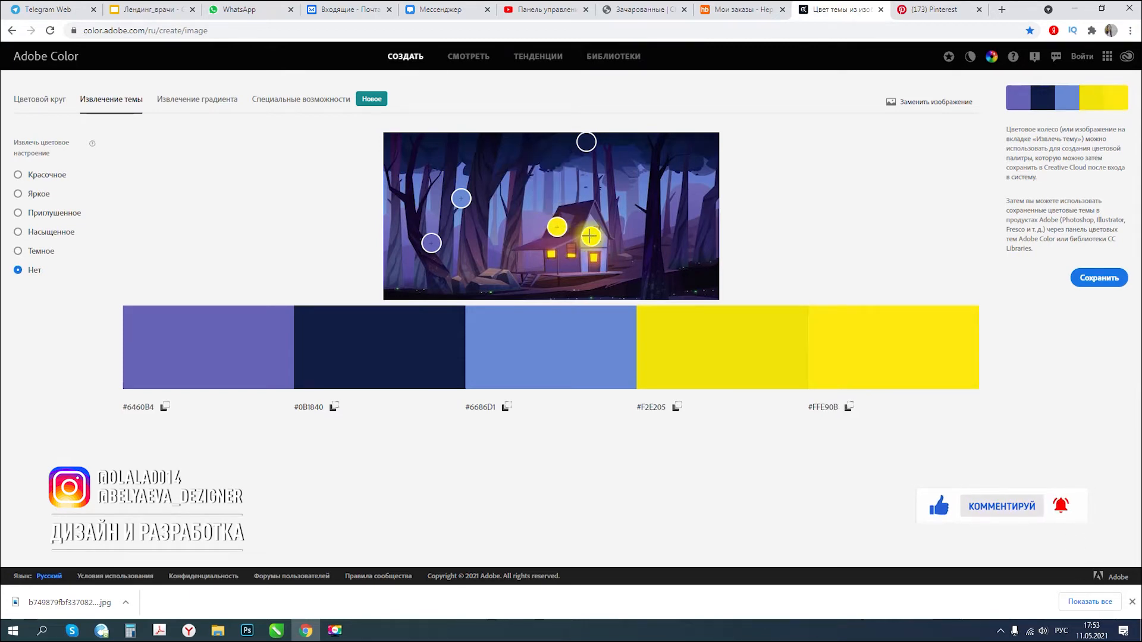
drag(557, 227, 549, 251)
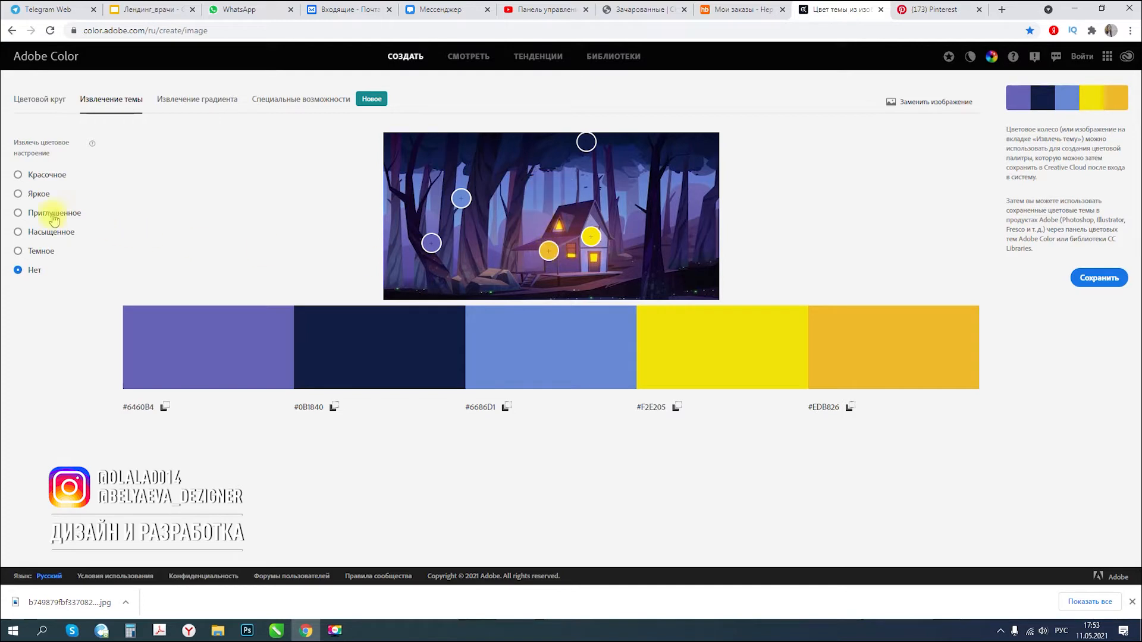
- Compare the colour moods Красочное, Яркое, Приглушенное, Насыщенное and Темное for the picture, and settle on Красочное
click(27, 176)
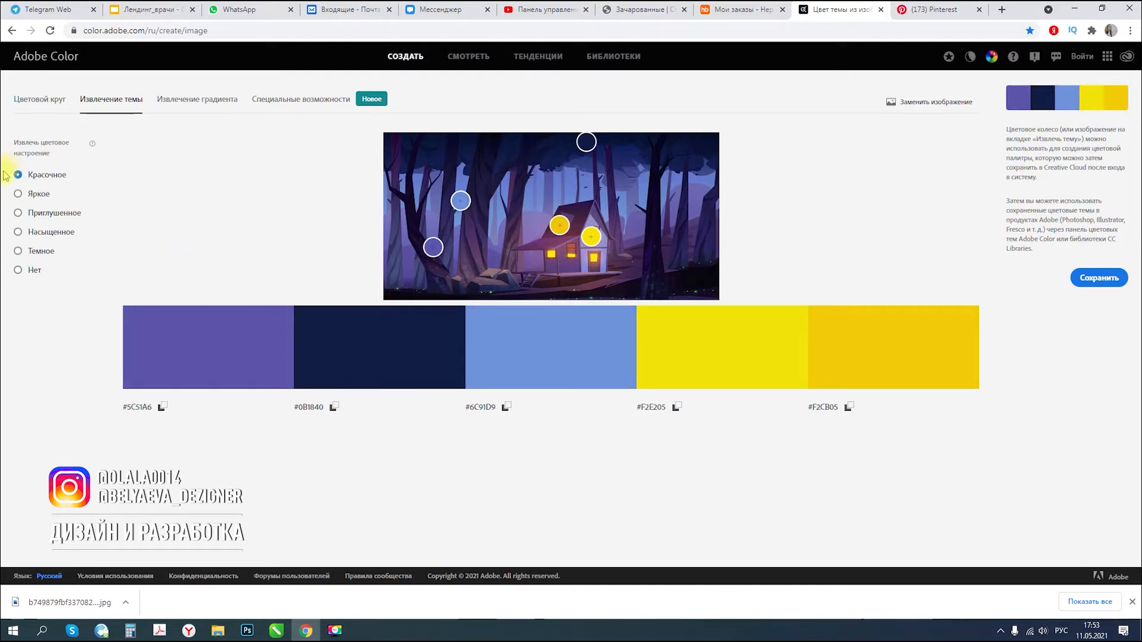
click(18, 195)
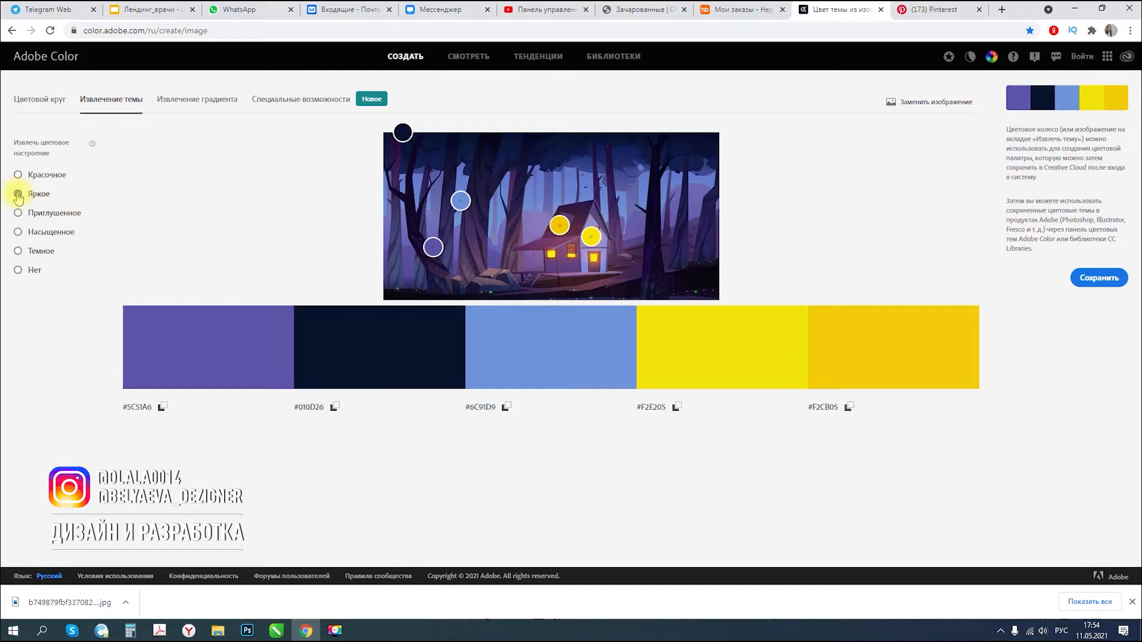
click(18, 213)
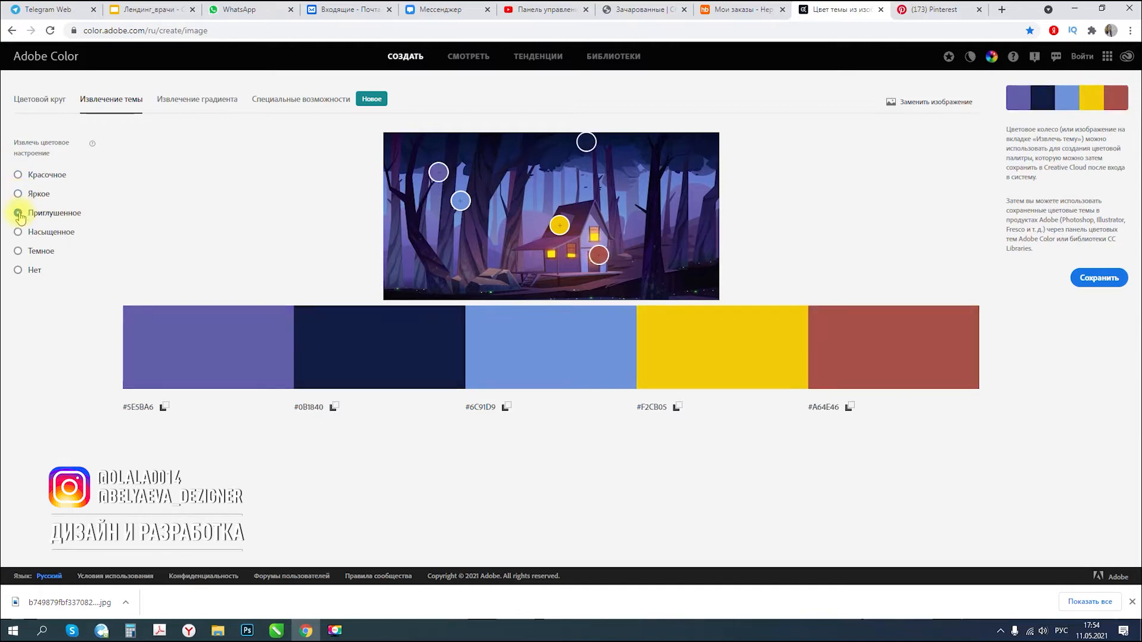
click(18, 233)
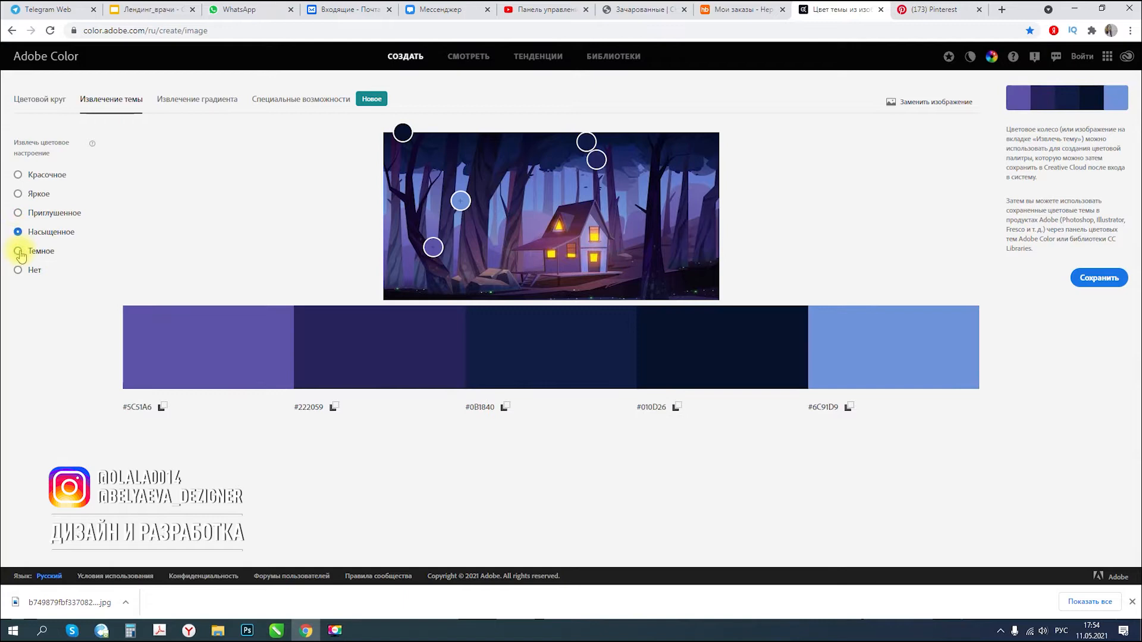
click(19, 252)
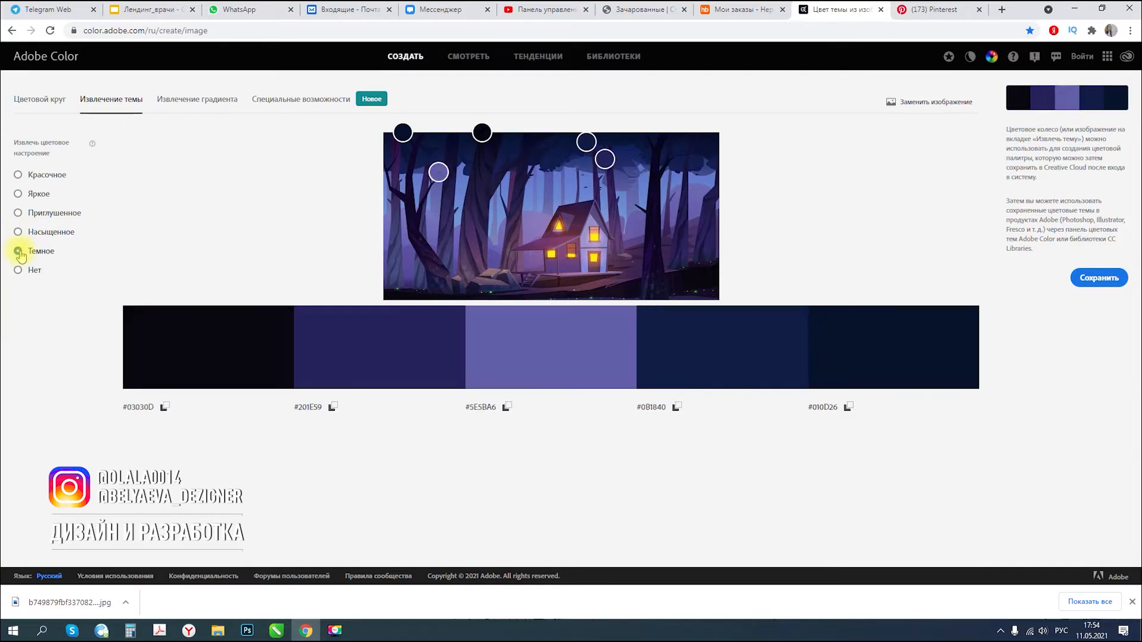
click(18, 175)
click(18, 195)
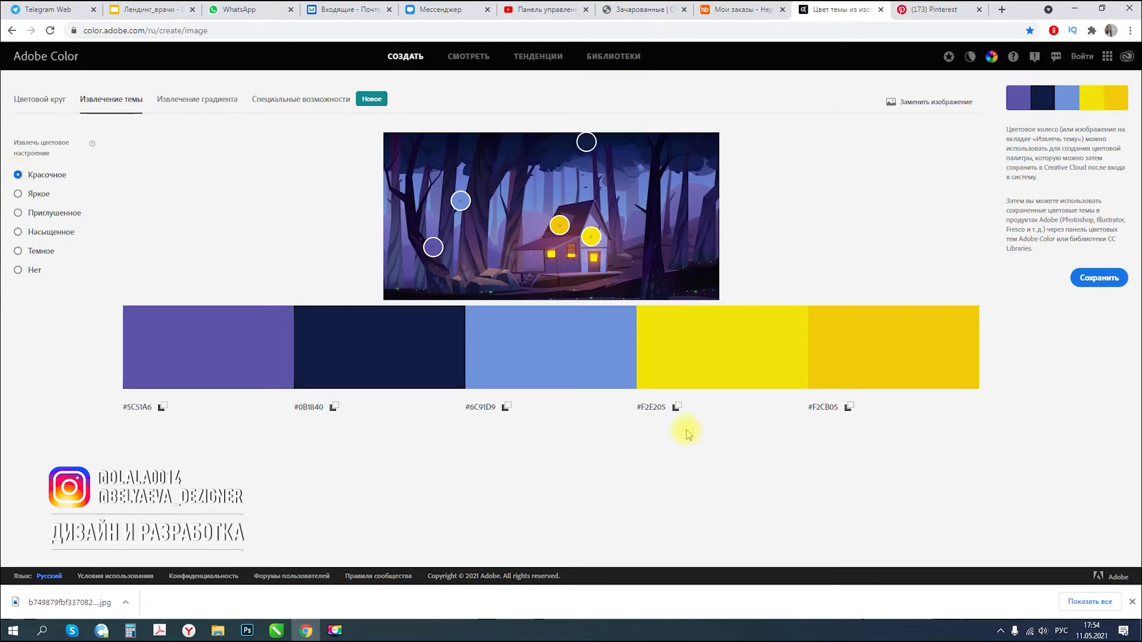
- Capture the screen with the extracted colour theme, switch to CorelDRAW and paste the screenshot into the цветы.cdr drawing
key(Print)
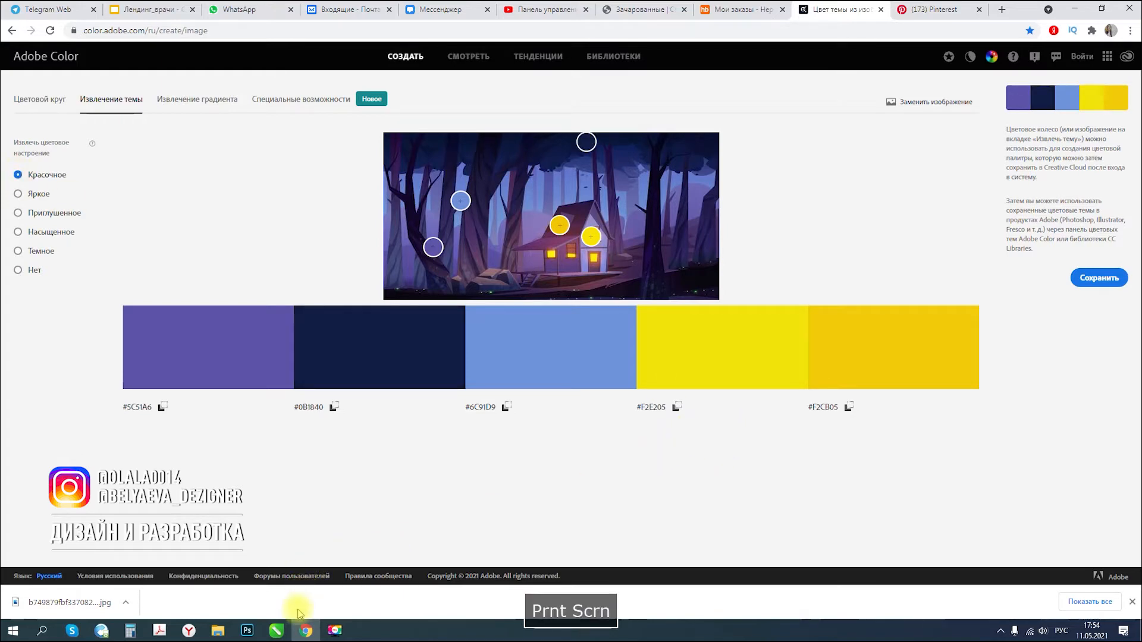
click(277, 631)
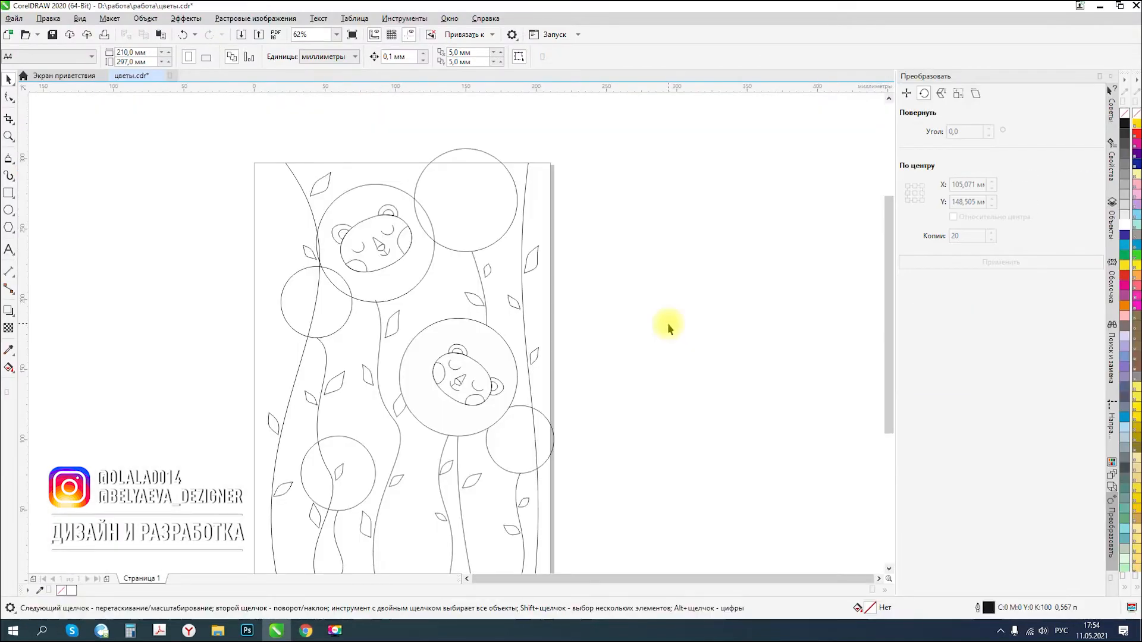
key(ctrl+v)
- Crop the pasted screenshot to the forest picture and its five colour swatches with their codes
scroll(506, 298, down, 1)
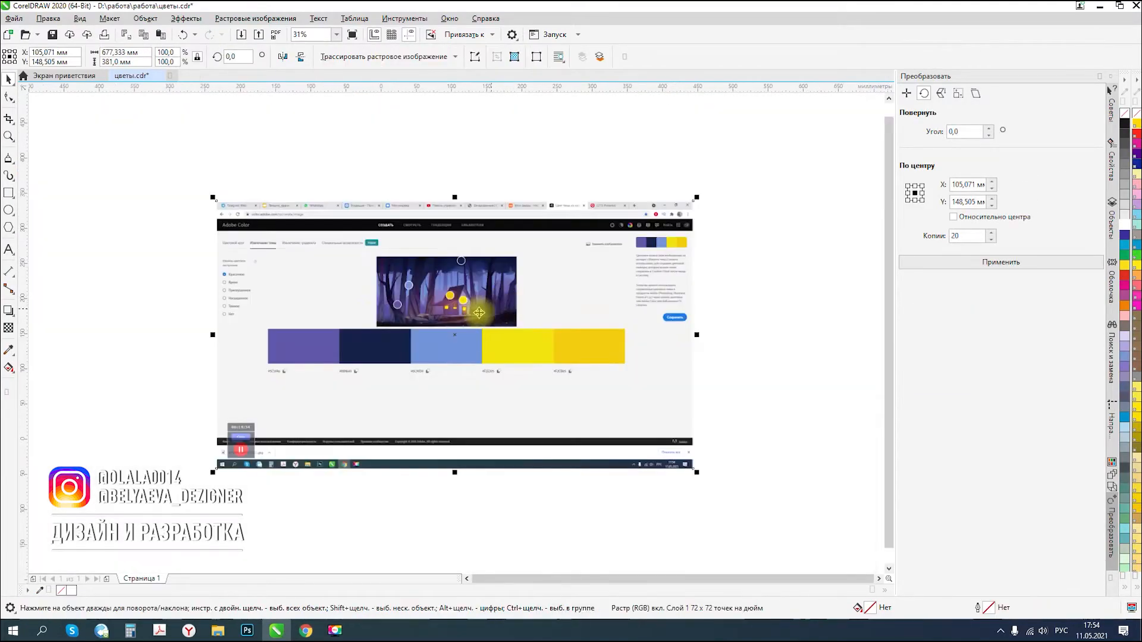
click(8, 119)
drag(260, 255, 632, 384)
key(Return)
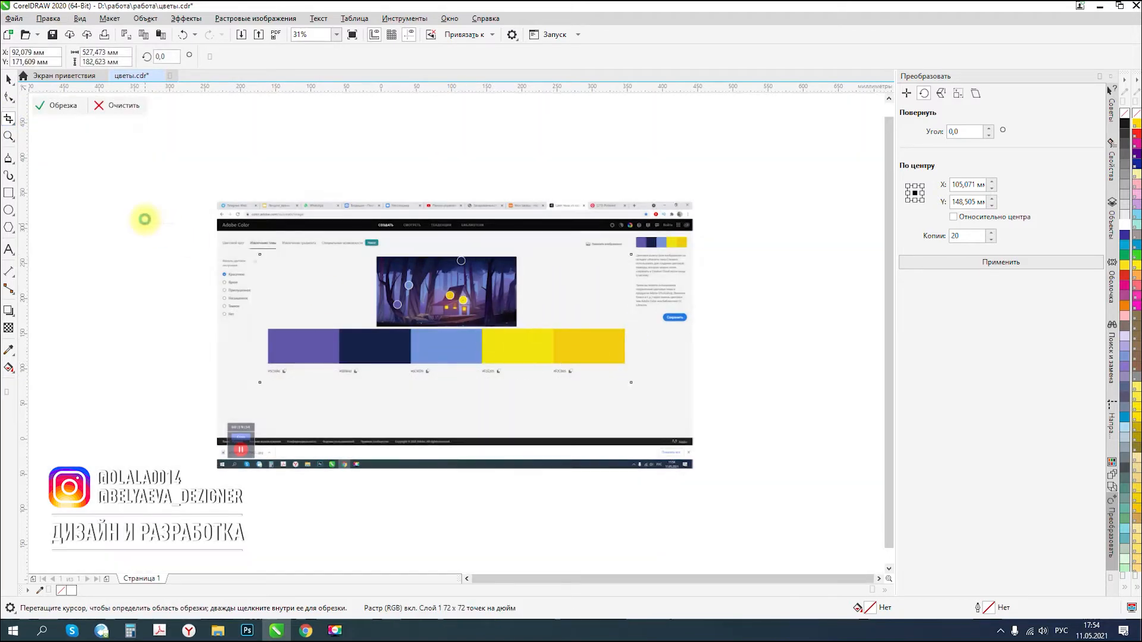
- Place the cropped palette image beside the page's upper left and scale it down to about 228 × 79 mm
click(8, 79)
drag(502, 327, 245, 283)
scroll(256, 208, left, 3)
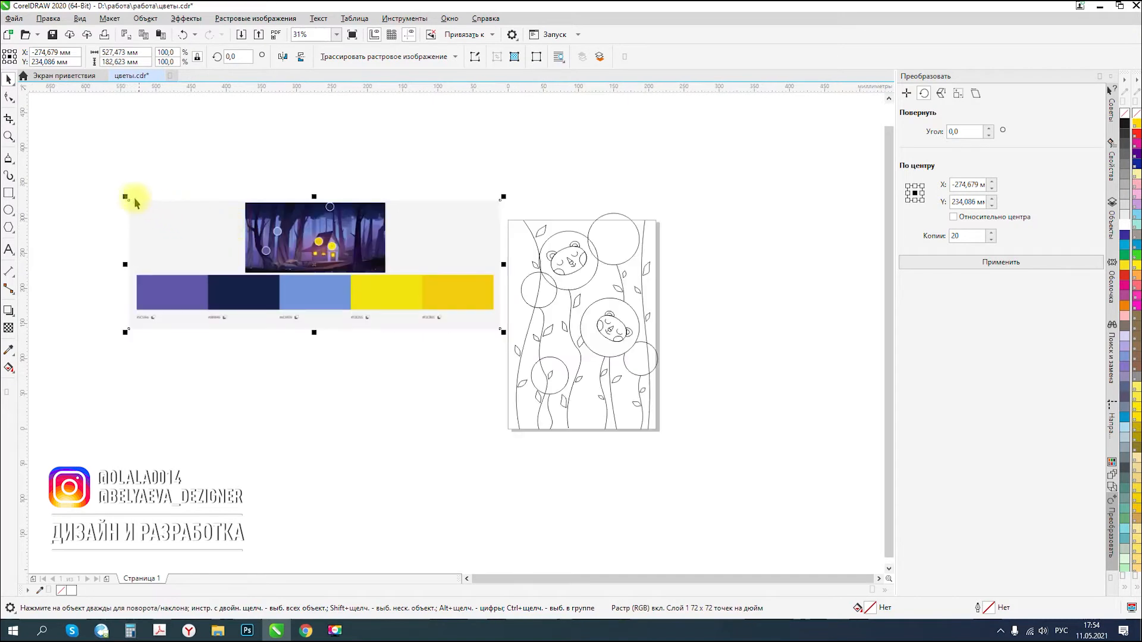
drag(126, 199, 343, 275)
drag(465, 311, 438, 260)
scroll(501, 262, up, 2)
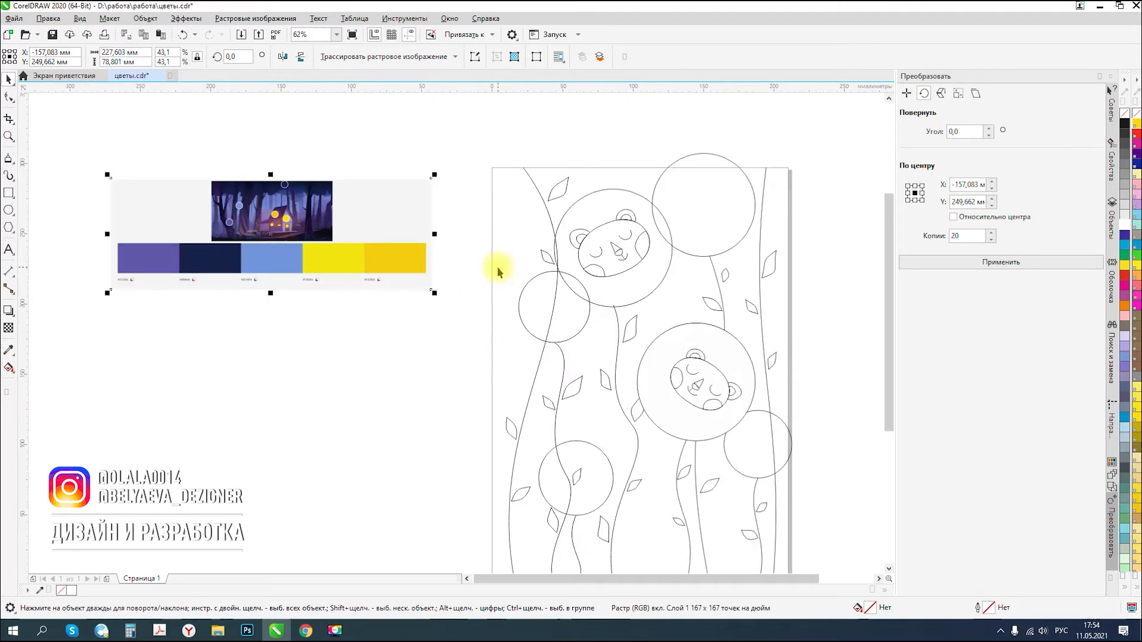
- Draw a 210 × 297 mm rectangle covering the whole page, fill it black and remove its outline
scroll(440, 271, down, 2)
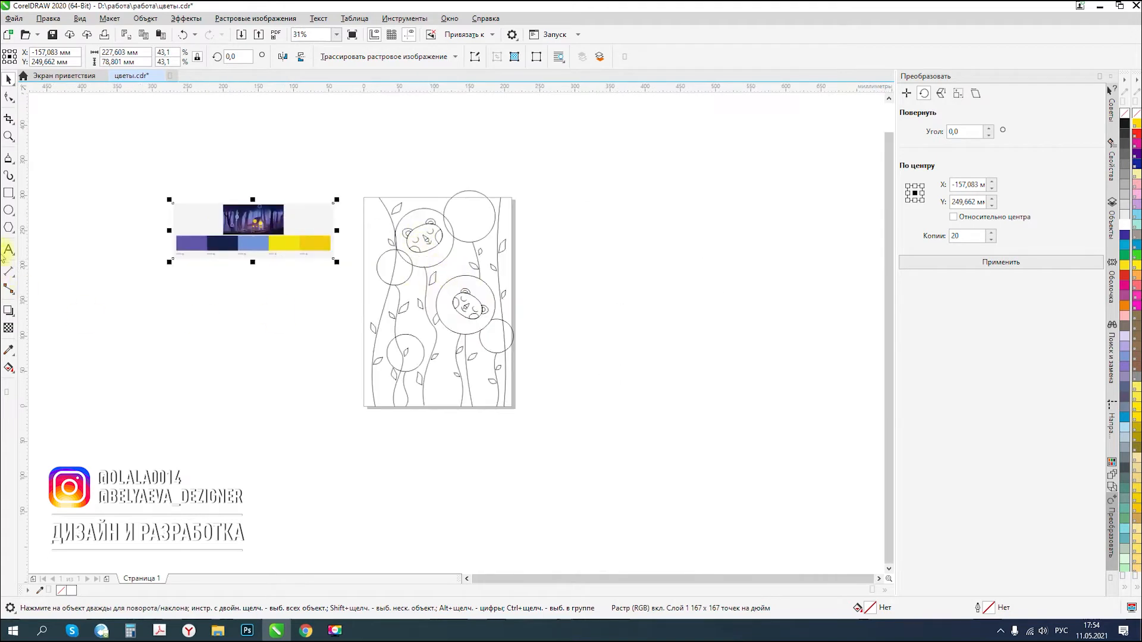
click(9, 194)
drag(364, 199, 512, 408)
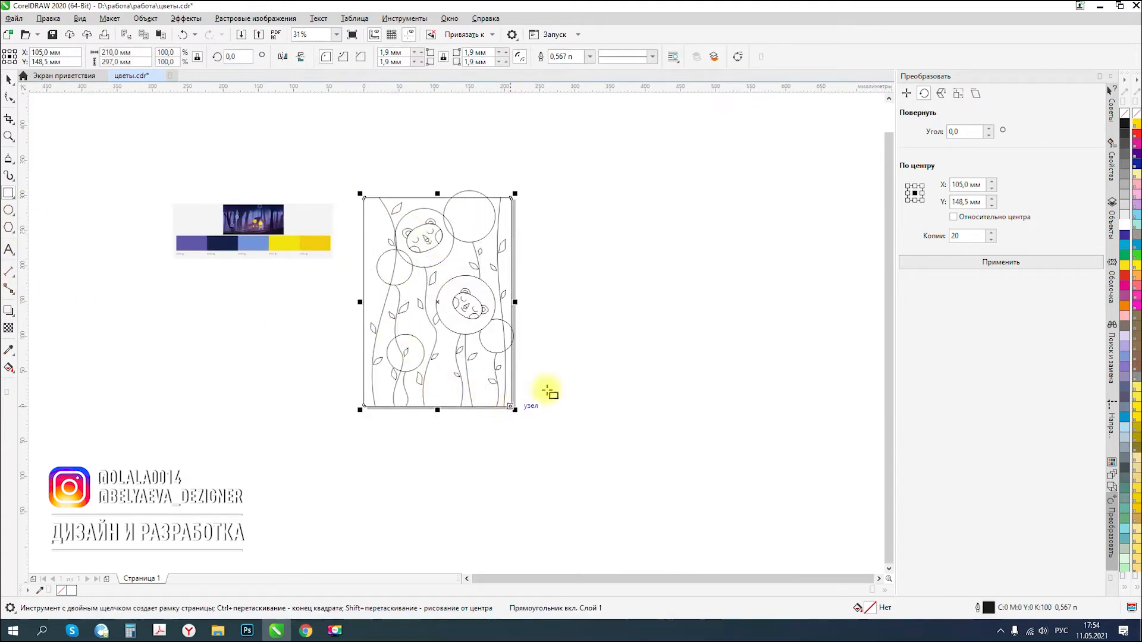
click(1124, 123)
right_click(1124, 113)
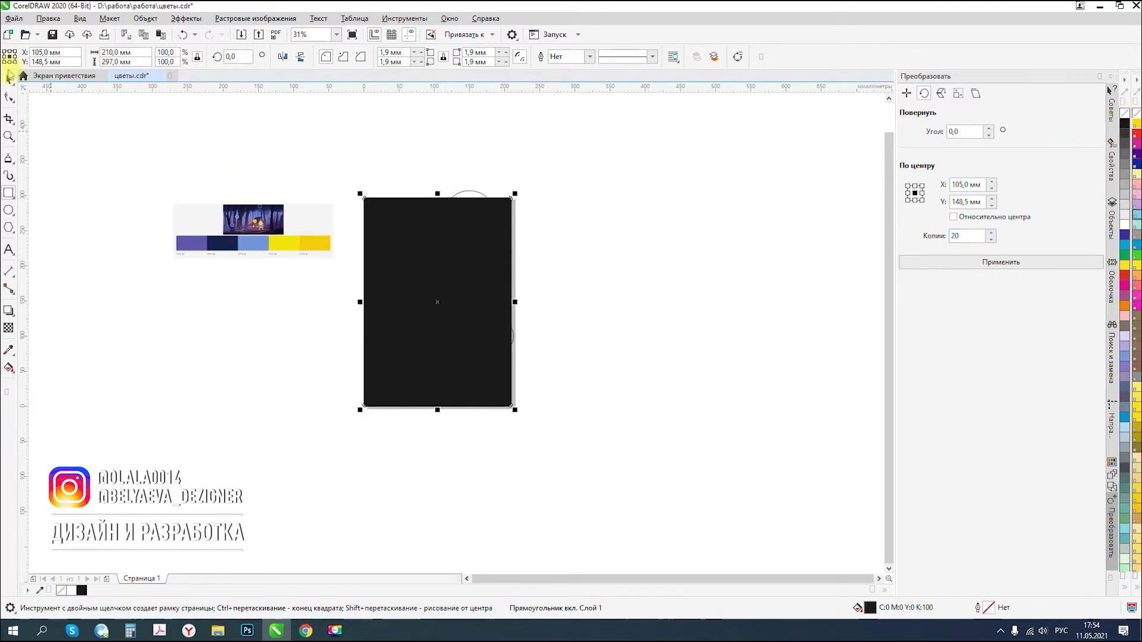
- Send the black page rectangle behind all the drawn circles, stems and faces
key(space)
right_click(381, 250)
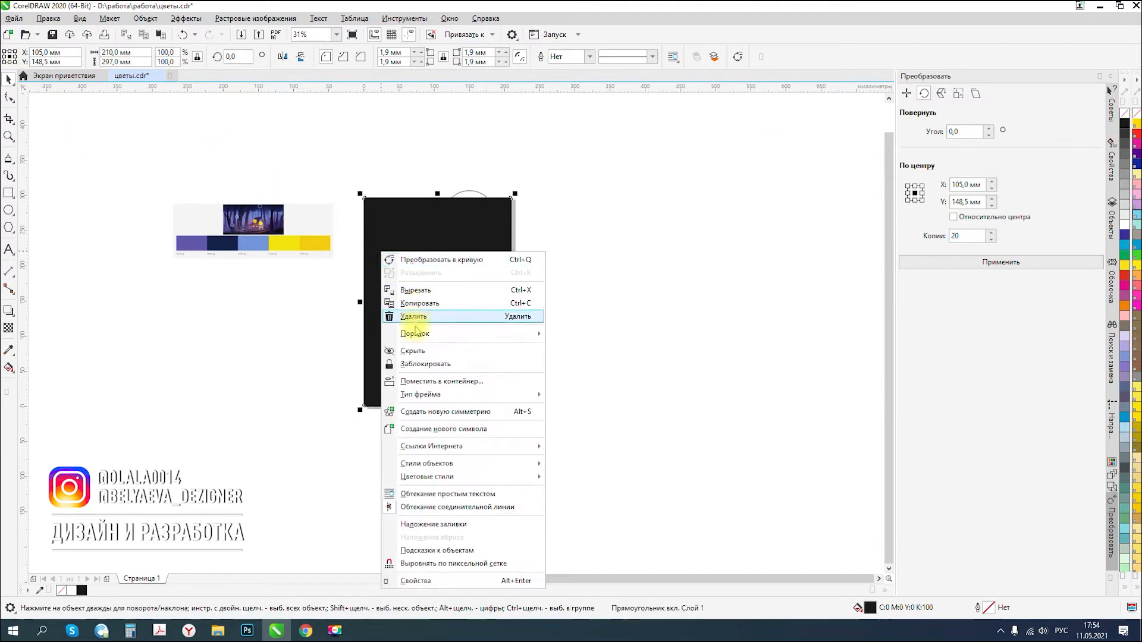
mouse_move(437, 339)
click(573, 347)
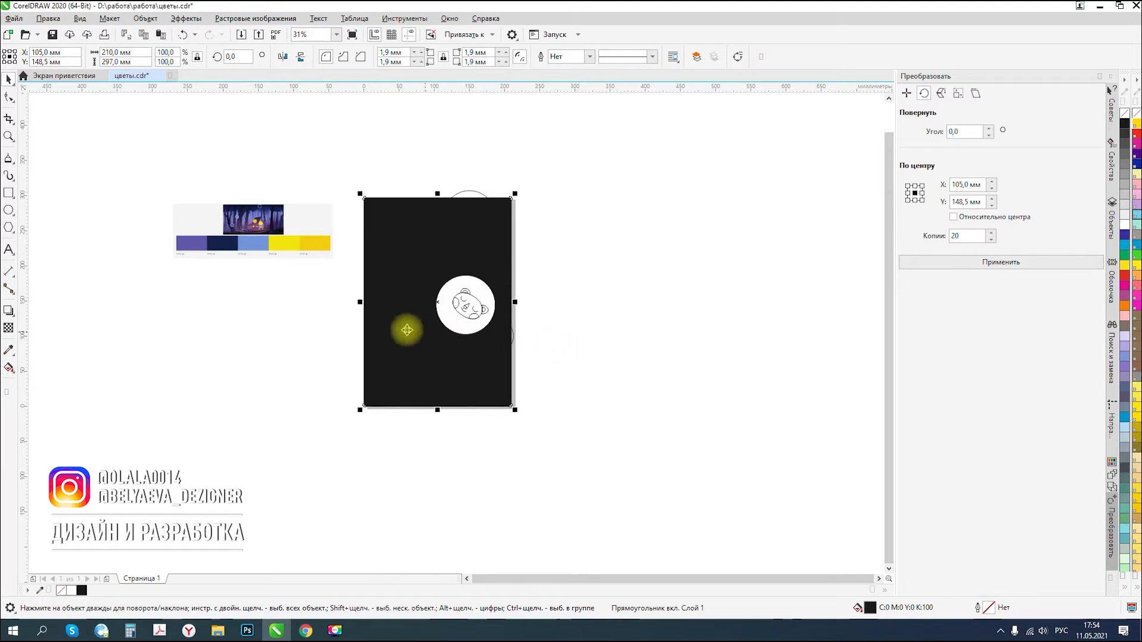
- Sample the light blue between the trees in the forest reference picture with the Color Eyedropper
scroll(220, 223, up, 5)
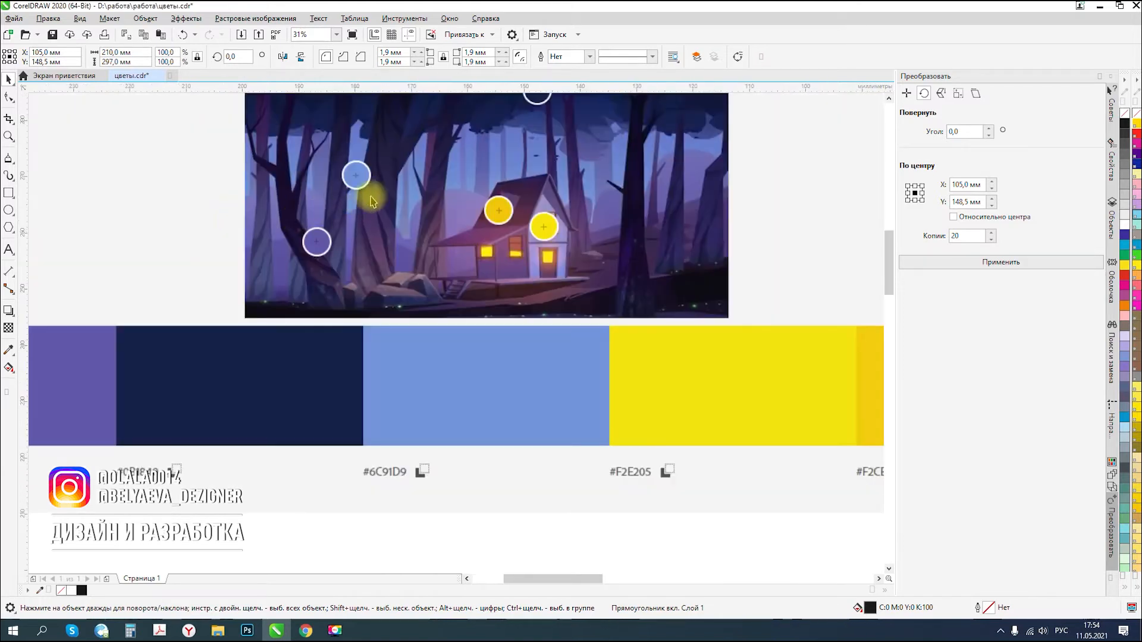
click(8, 352)
click(456, 172)
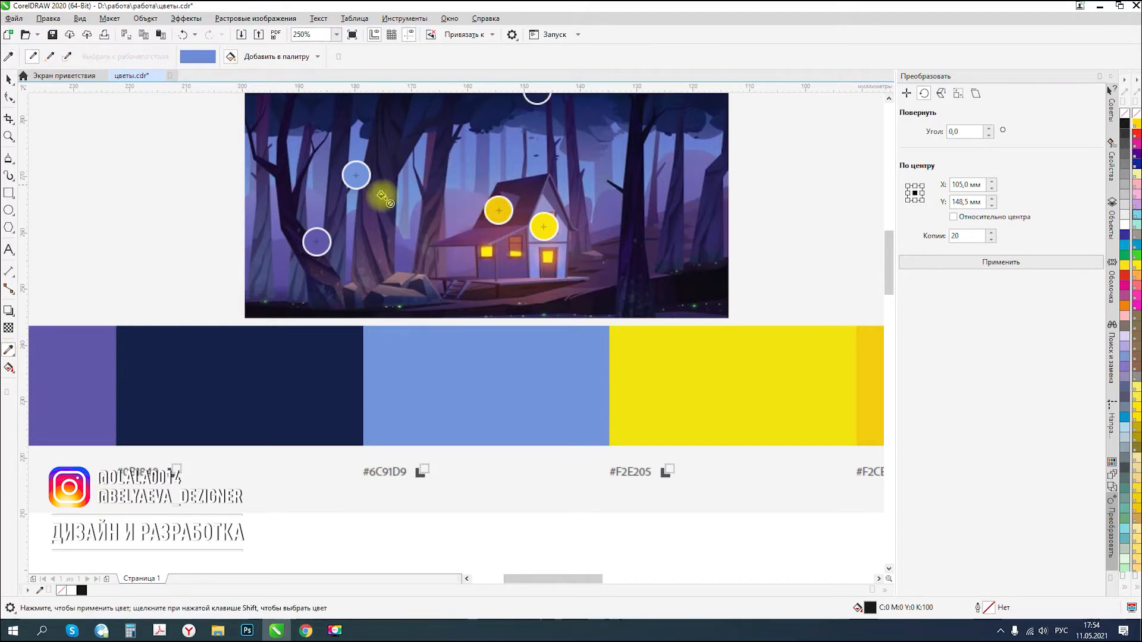
- Try filling the upper circle with the animal face in the sampled blue, and undo that fill
scroll(195, 275, down, 1)
scroll(195, 276, down, 4)
click(376, 280)
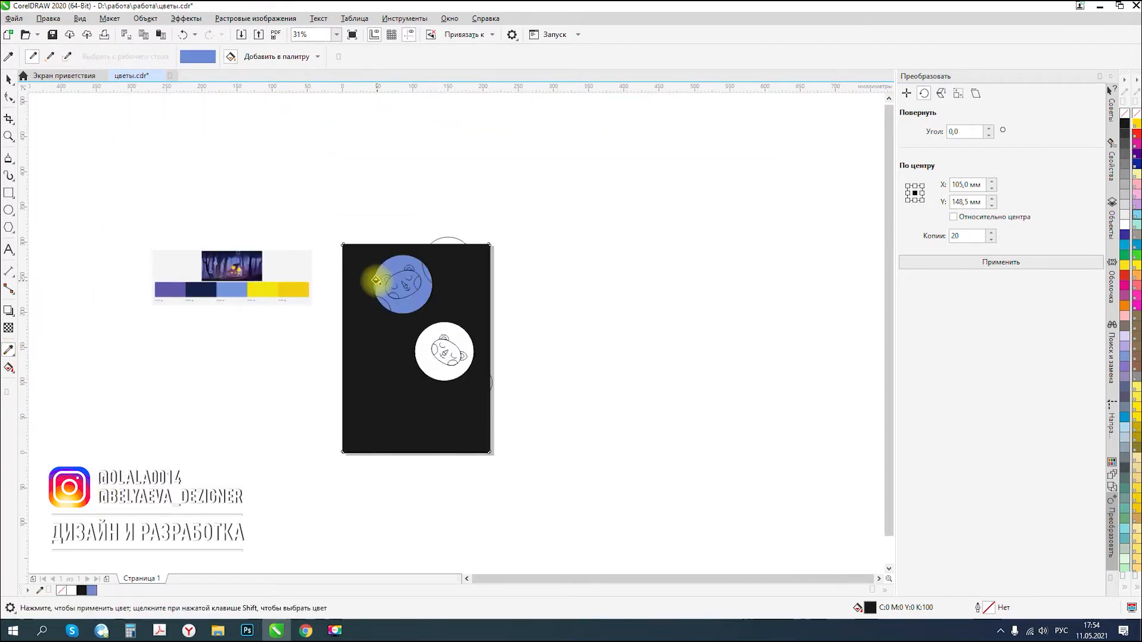
key(ctrl+z)
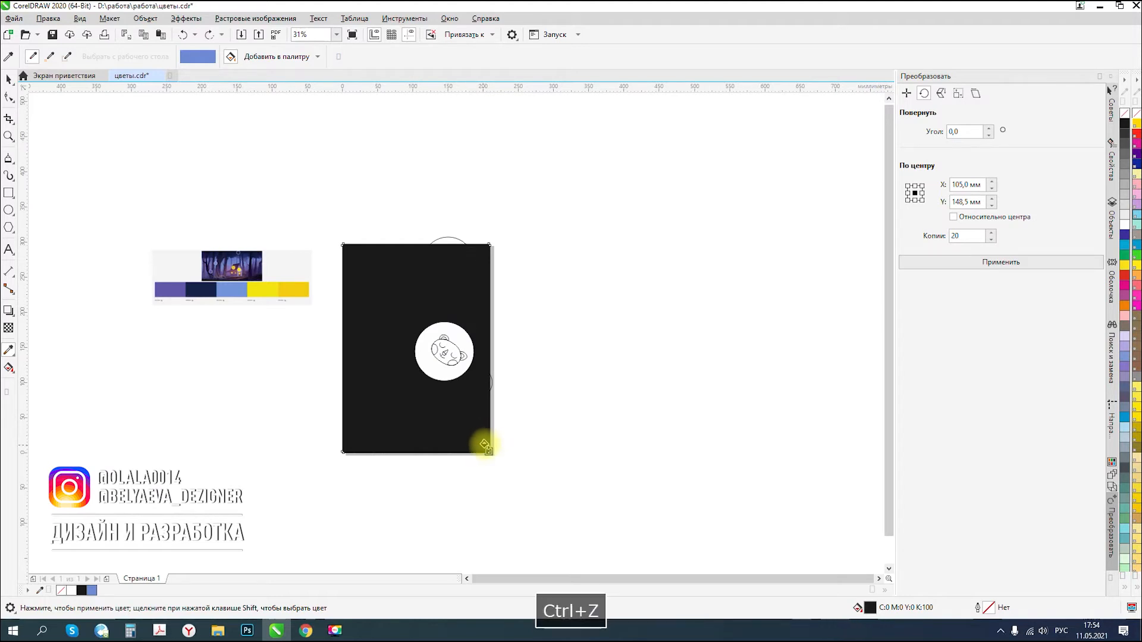
- Fill the page background rectangle with the sampled blue (#6988D2) and leave nothing selected
scroll(487, 416, up, 4)
click(489, 408)
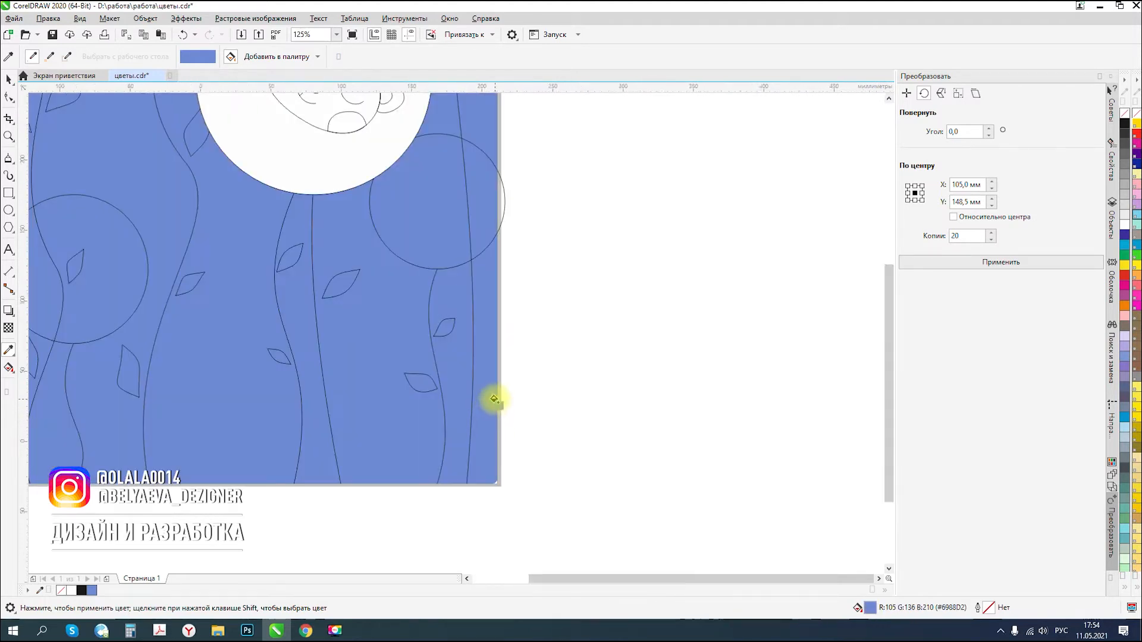
scroll(491, 397, down, 4)
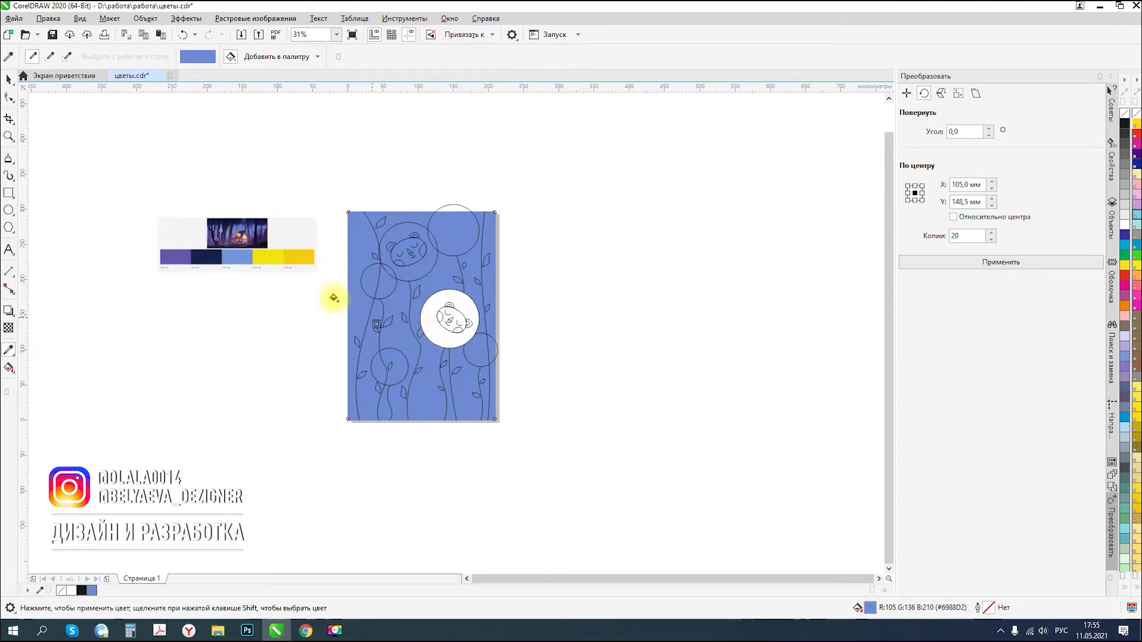
click(229, 390)
scroll(361, 306, up, 2)
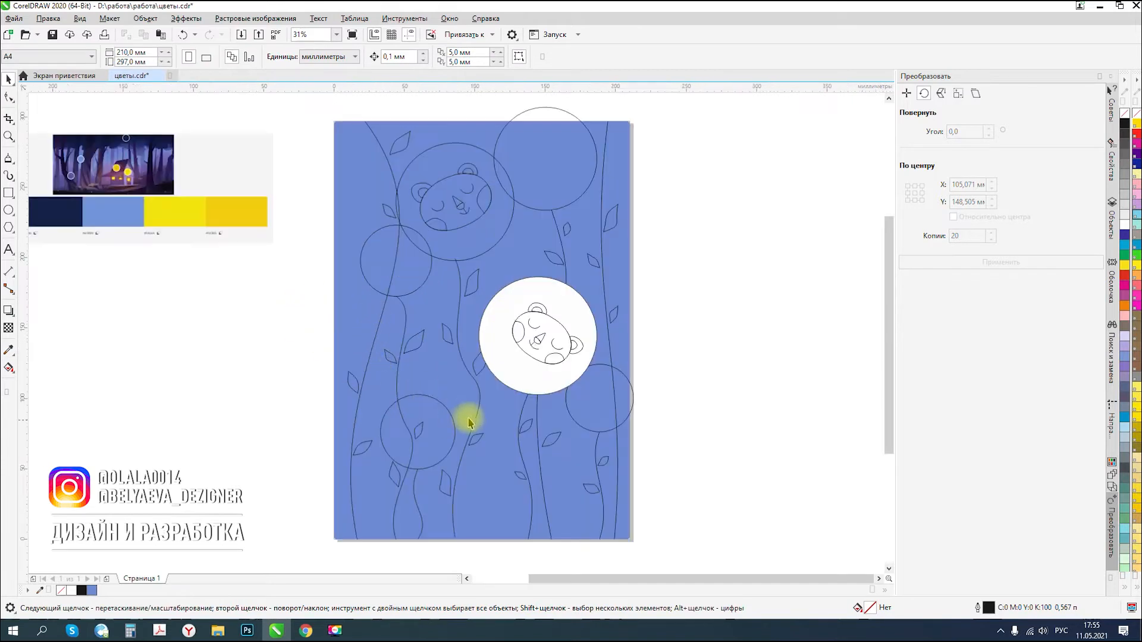
- Fill the lower-left, upper-right and right-edge circles with the dark yellow #F2CC0A sampled from the reference palette
click(440, 422)
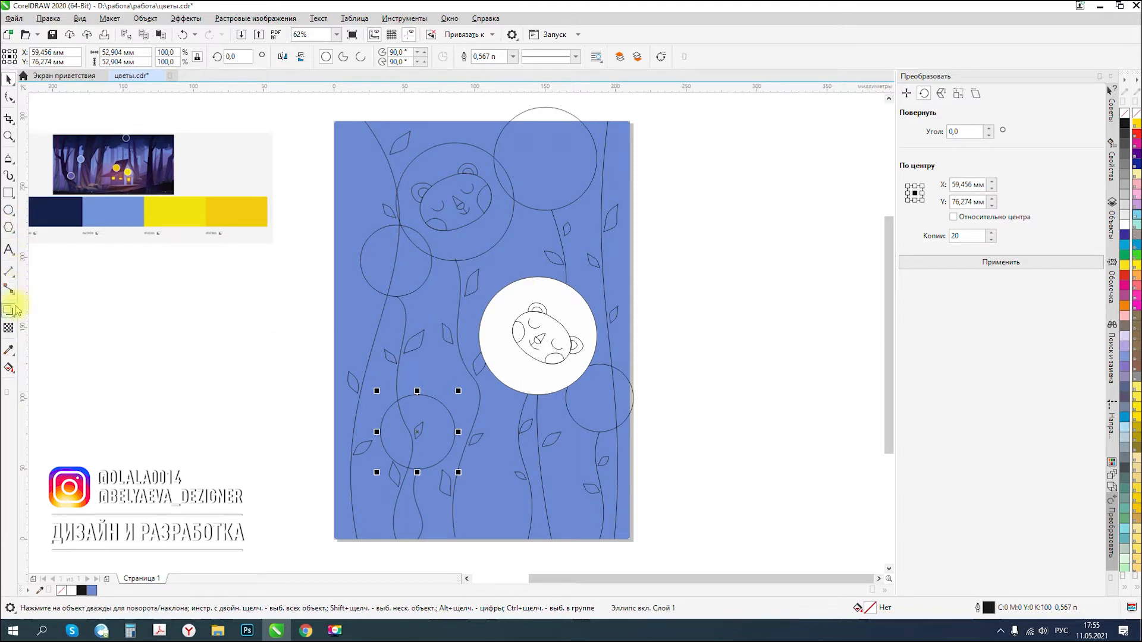
click(9, 348)
click(221, 209)
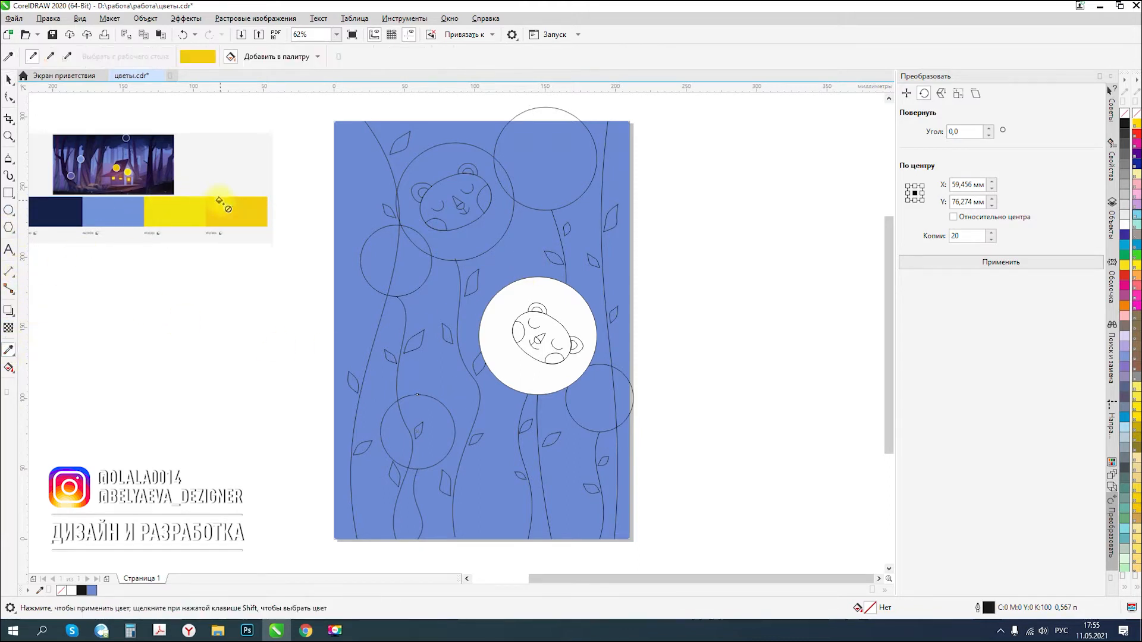
click(428, 408)
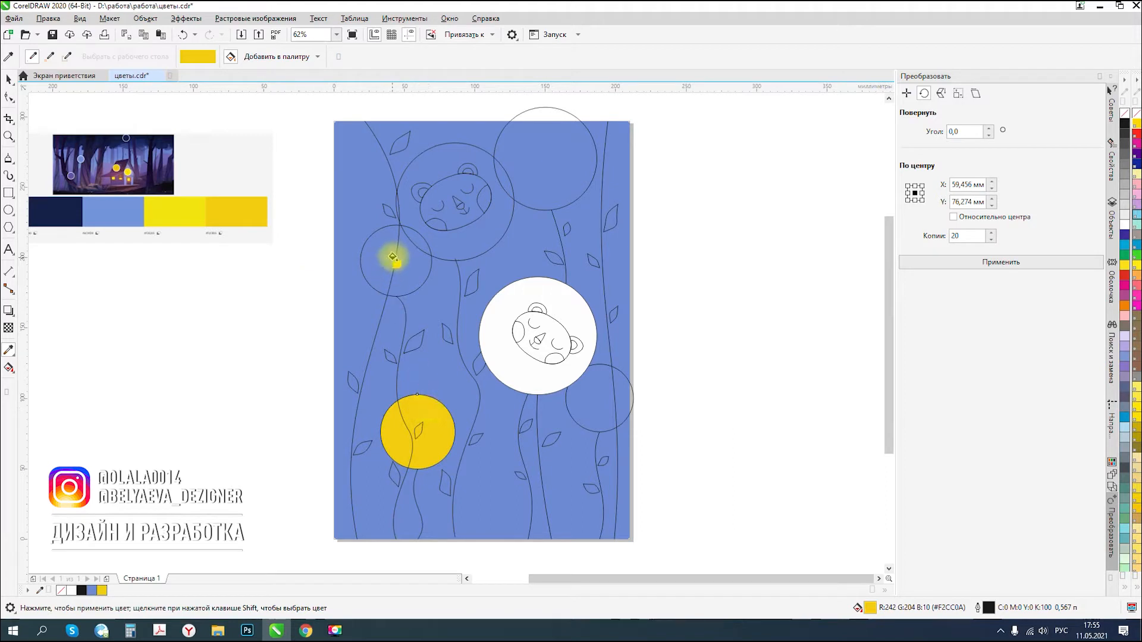
click(544, 199)
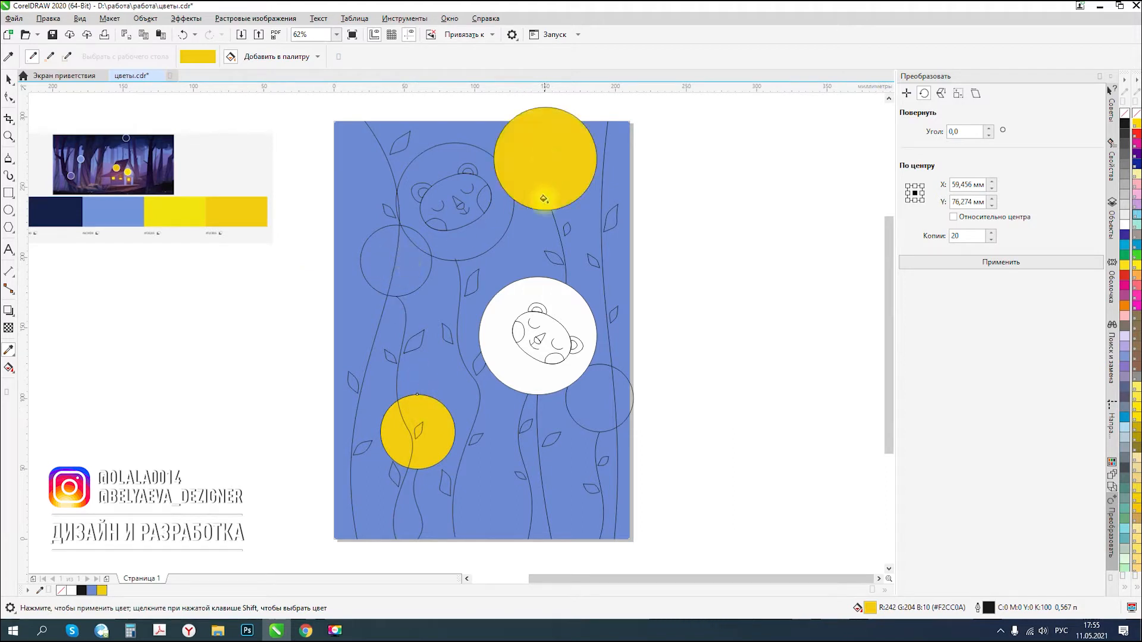
click(592, 402)
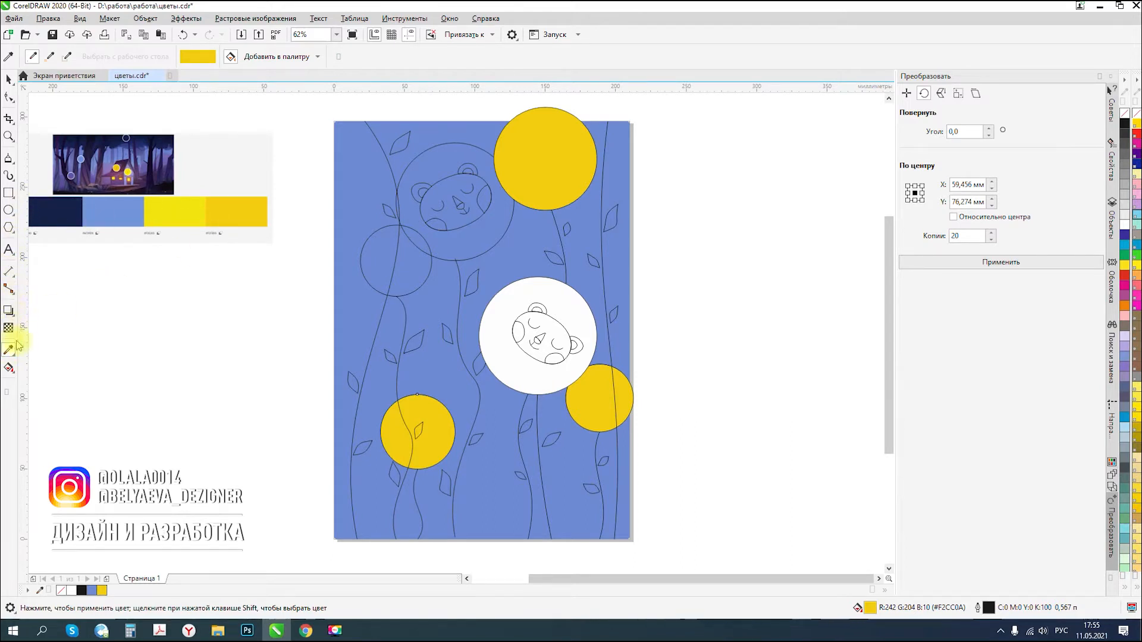
click(8, 78)
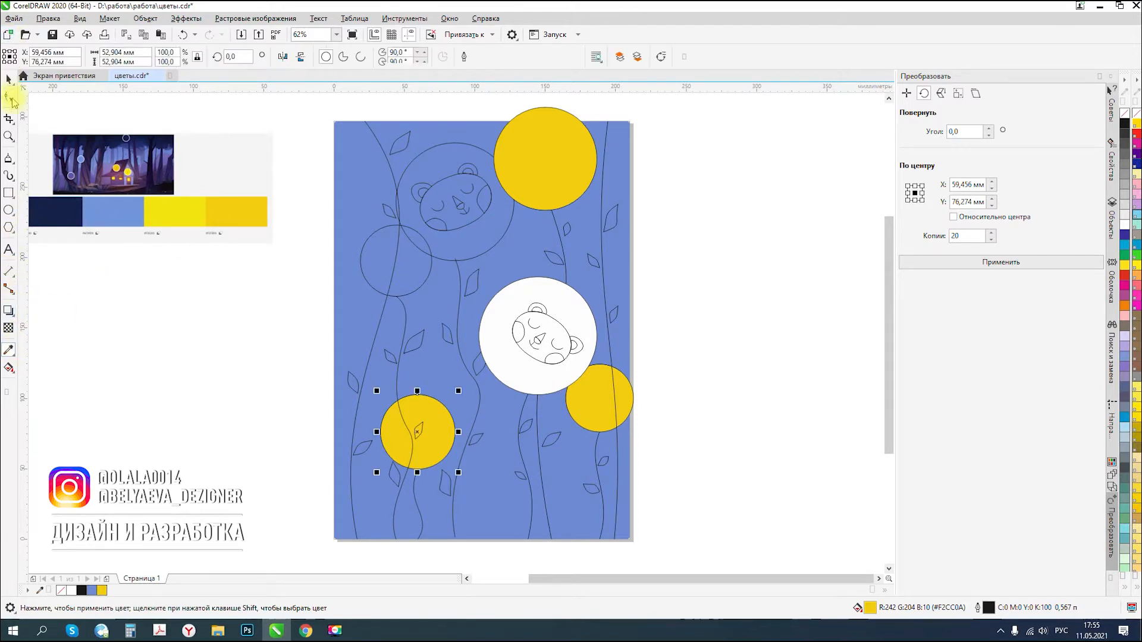
- Fill both bear-face circles and the small upper-left circle with the bright yellow sampled from the reference palette
click(197, 347)
click(10, 350)
click(191, 214)
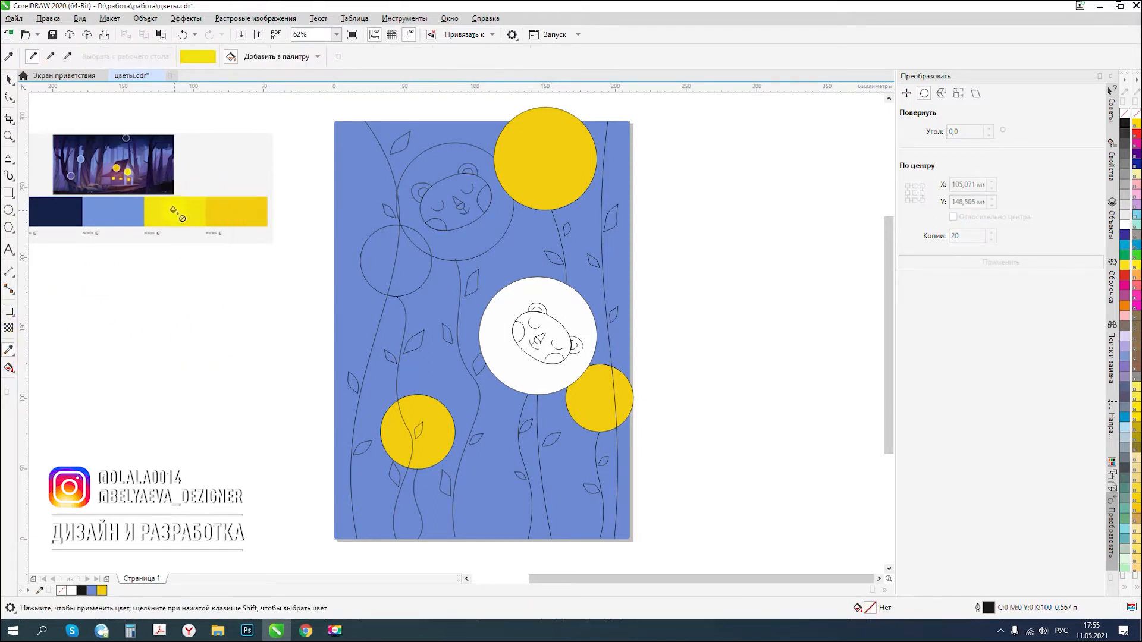
click(432, 154)
click(408, 257)
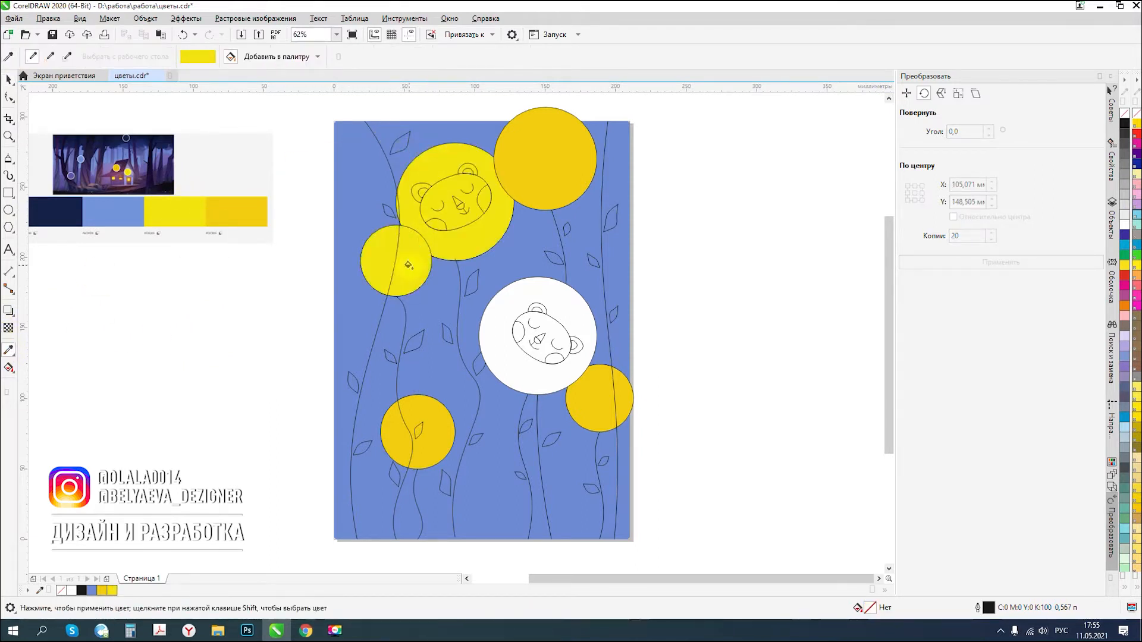
click(571, 301)
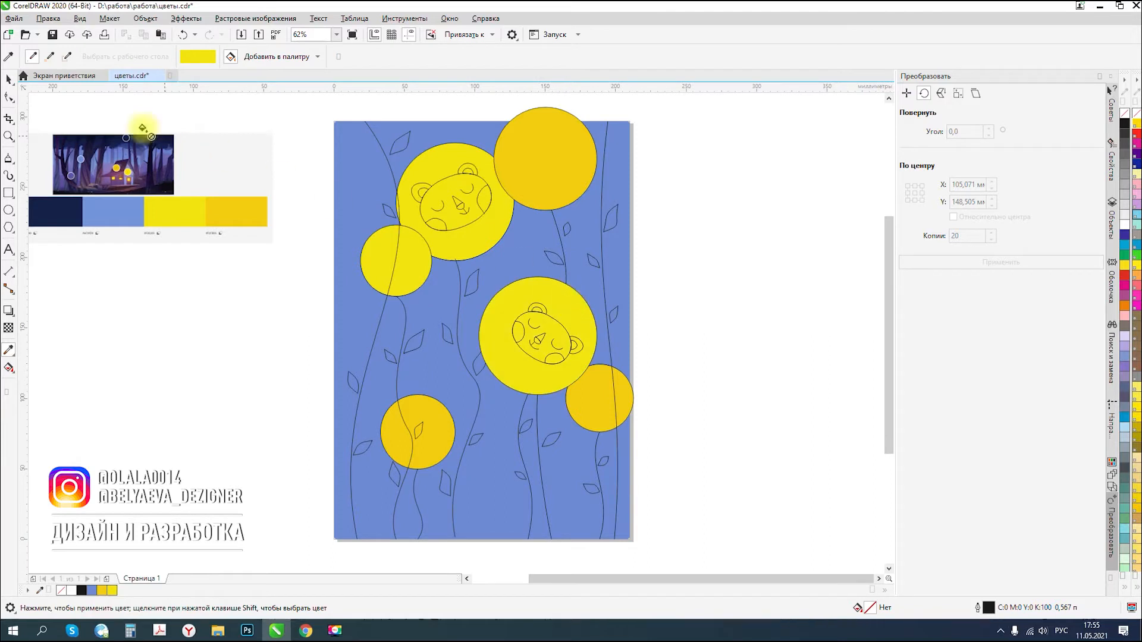
click(8, 80)
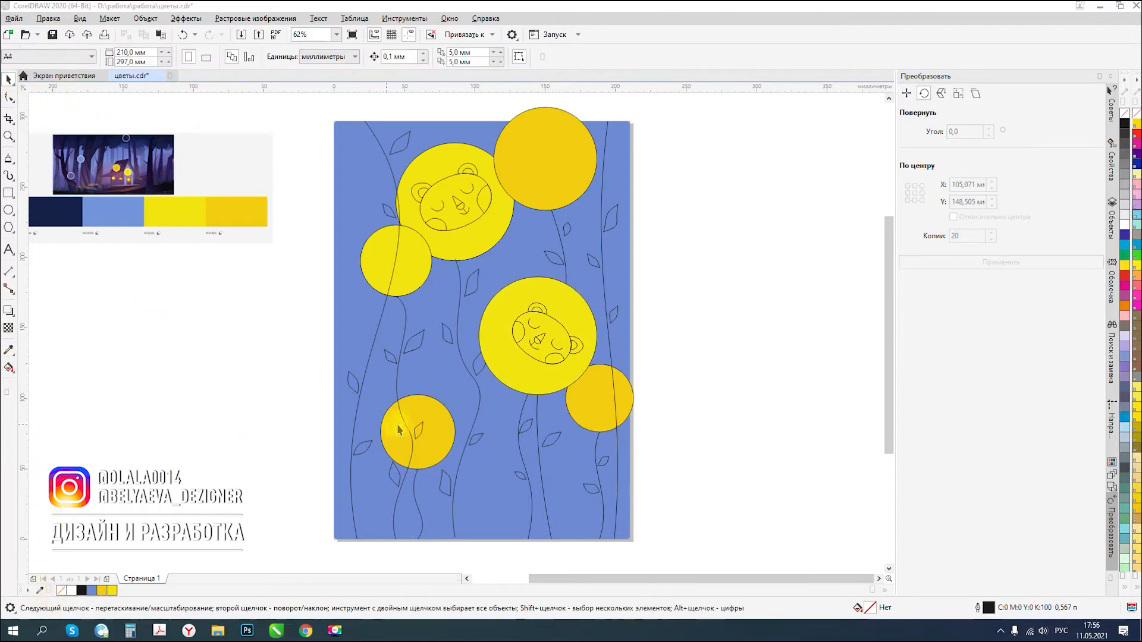
- Remove the outline of the lower-left circle and change its solid fill to a fountain fill
click(424, 427)
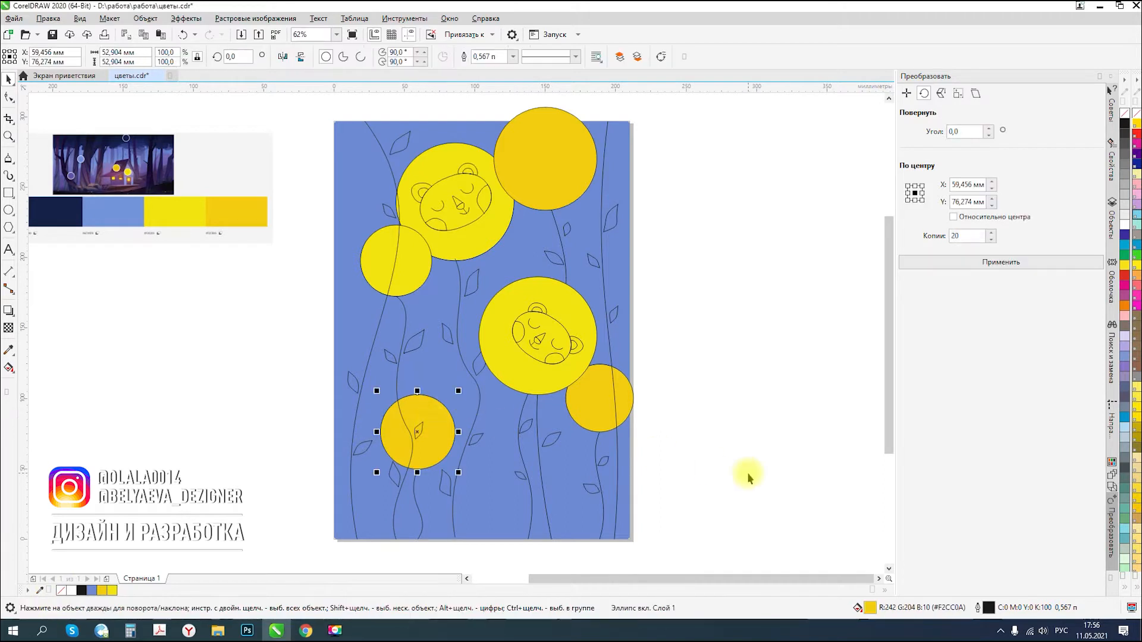
right_click(1124, 113)
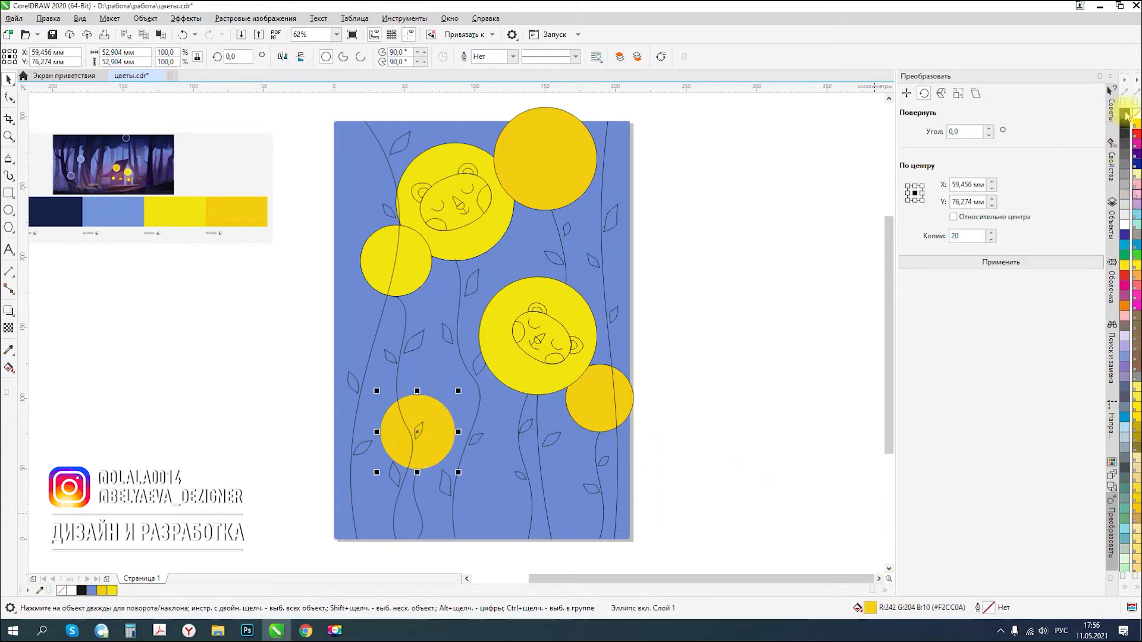
double_click(869, 607)
drag(619, 116, 932, 153)
click(715, 169)
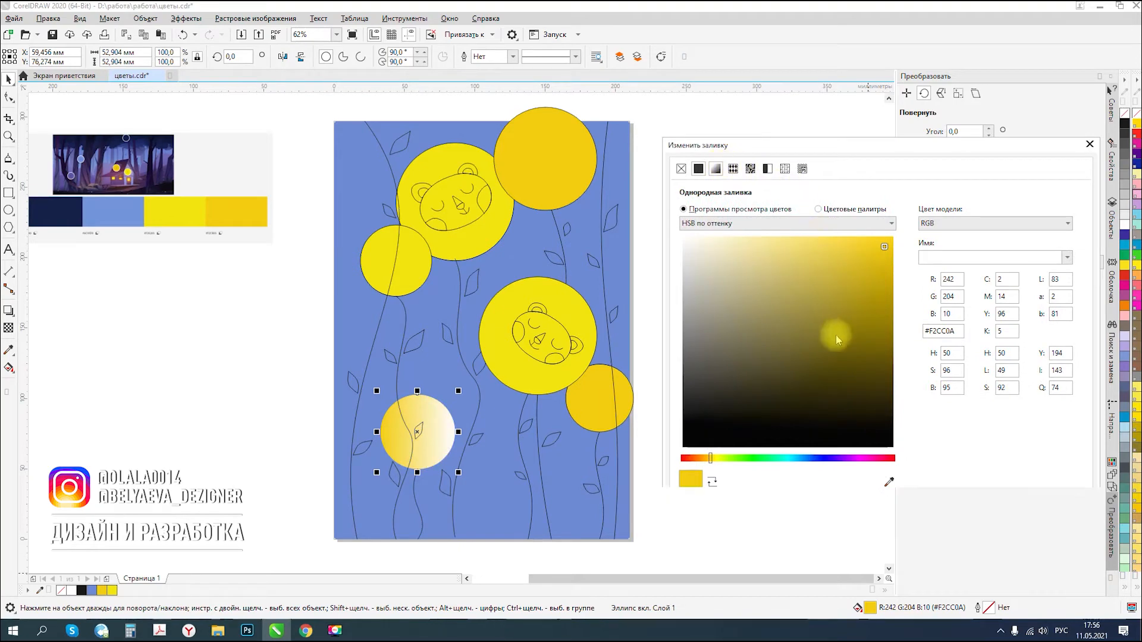
- Try an elliptical fountain fill on the lower-left circle with its centre offset to X 7%, Y 16%
click(875, 223)
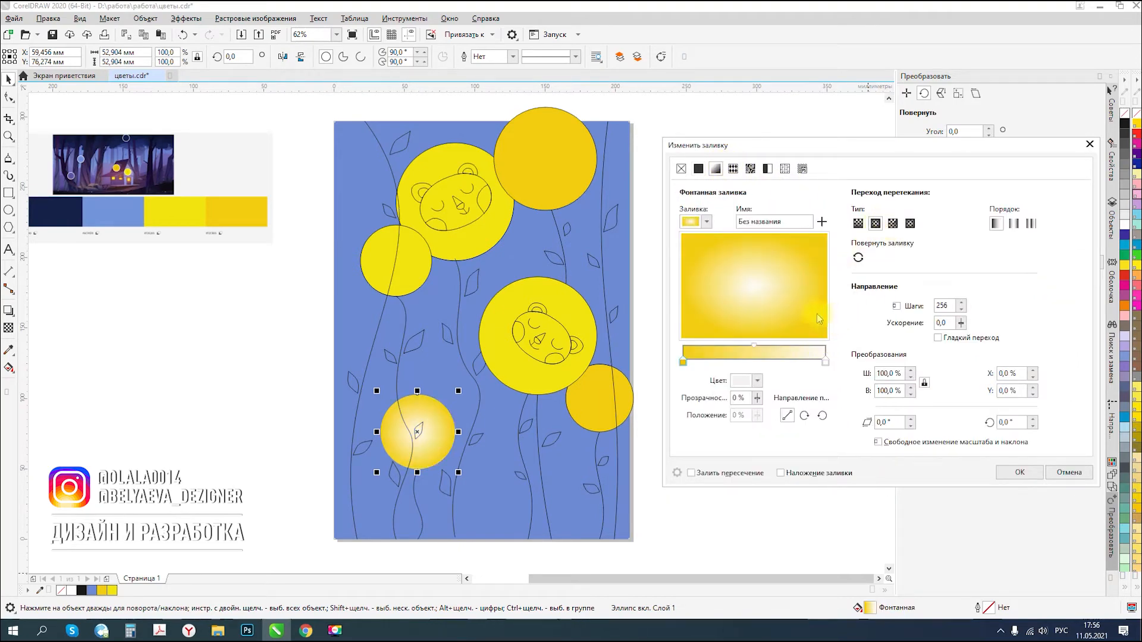
mouse_move(760, 286)
mouse_down()
mouse_move(783, 259)
mouse_move(765, 269)
mouse_up()
click(684, 361)
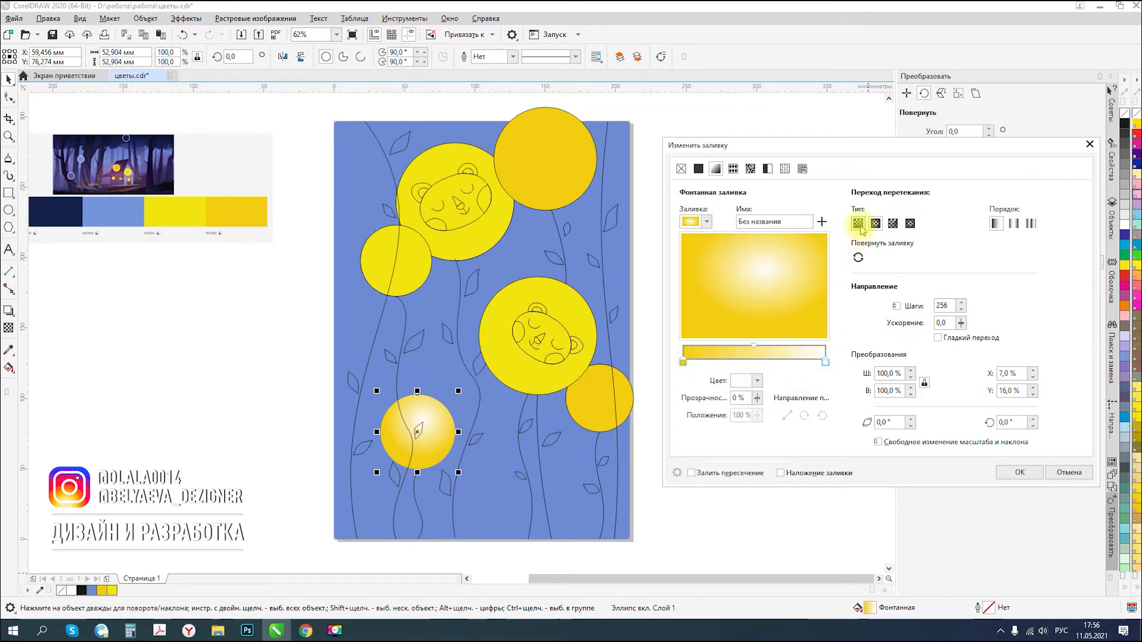
- Make the lower-left circle's fountain fill linear at about 208.1° with an orange end colour of C1 M37 Y99 K5
click(859, 224)
mouse_move(737, 295)
mouse_down()
mouse_move(745, 305)
mouse_move(729, 313)
mouse_up()
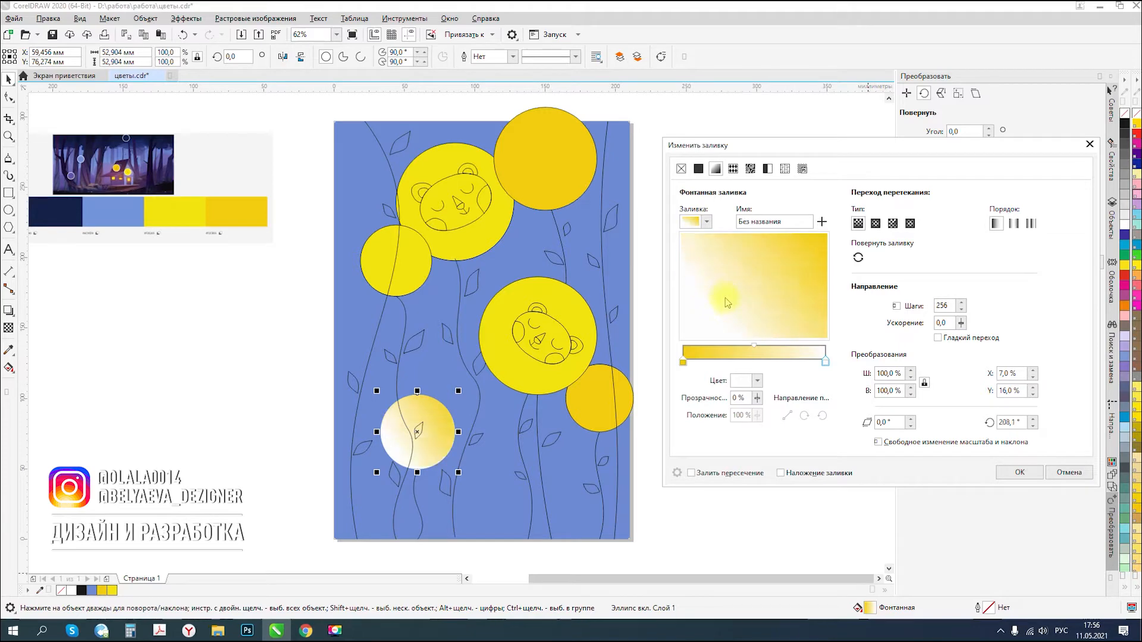
click(826, 363)
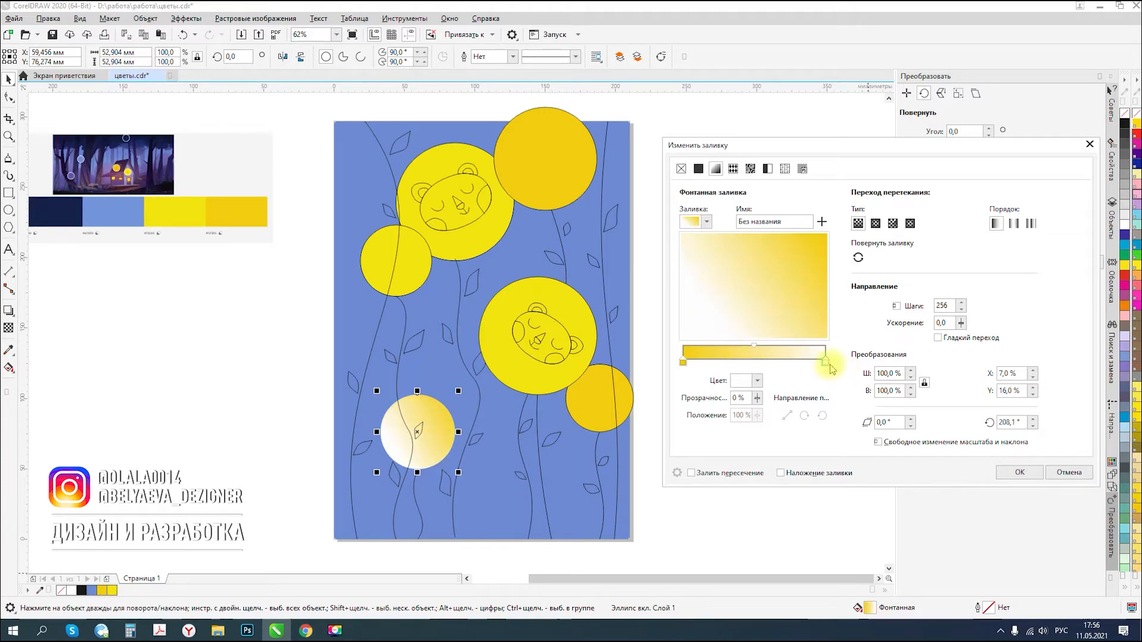
click(736, 386)
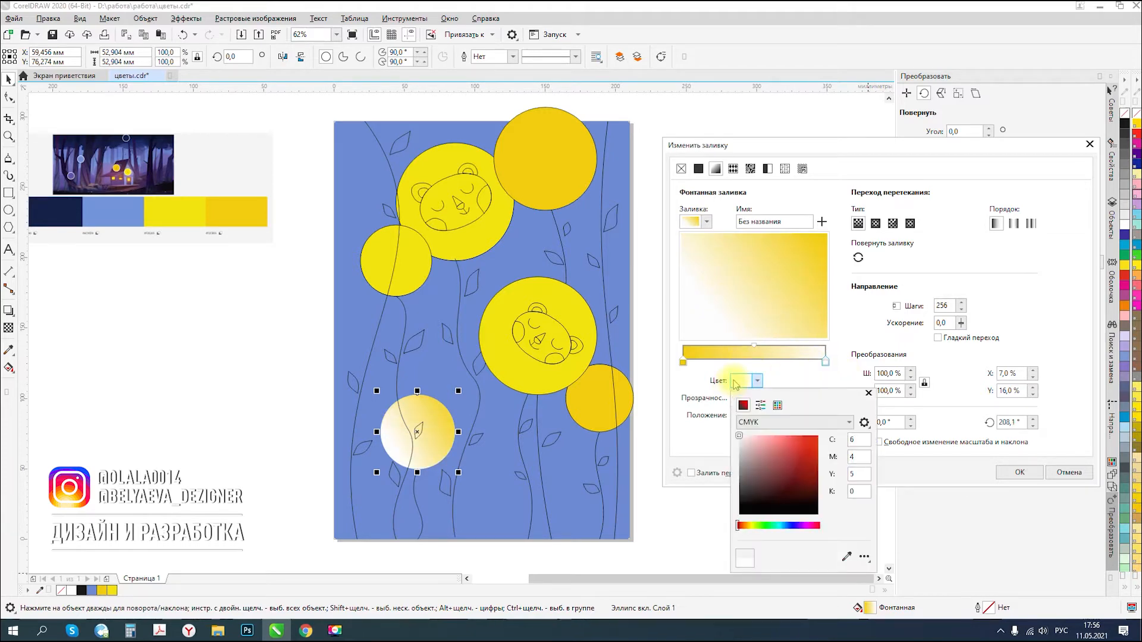
click(743, 526)
drag(745, 529, 747, 526)
click(786, 439)
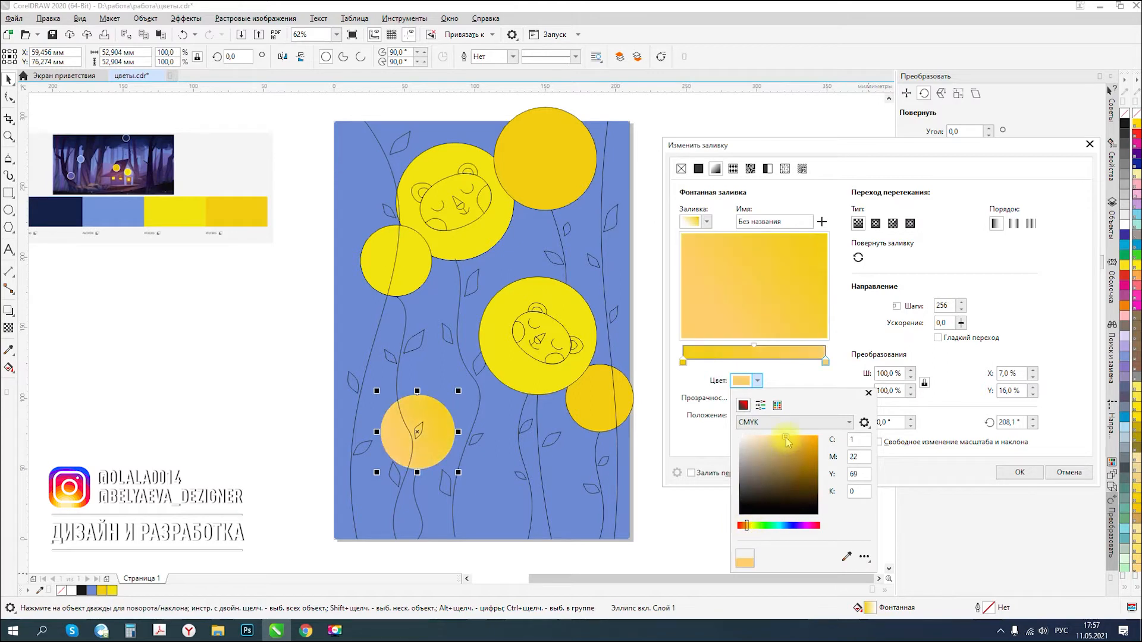
drag(788, 443, 815, 446)
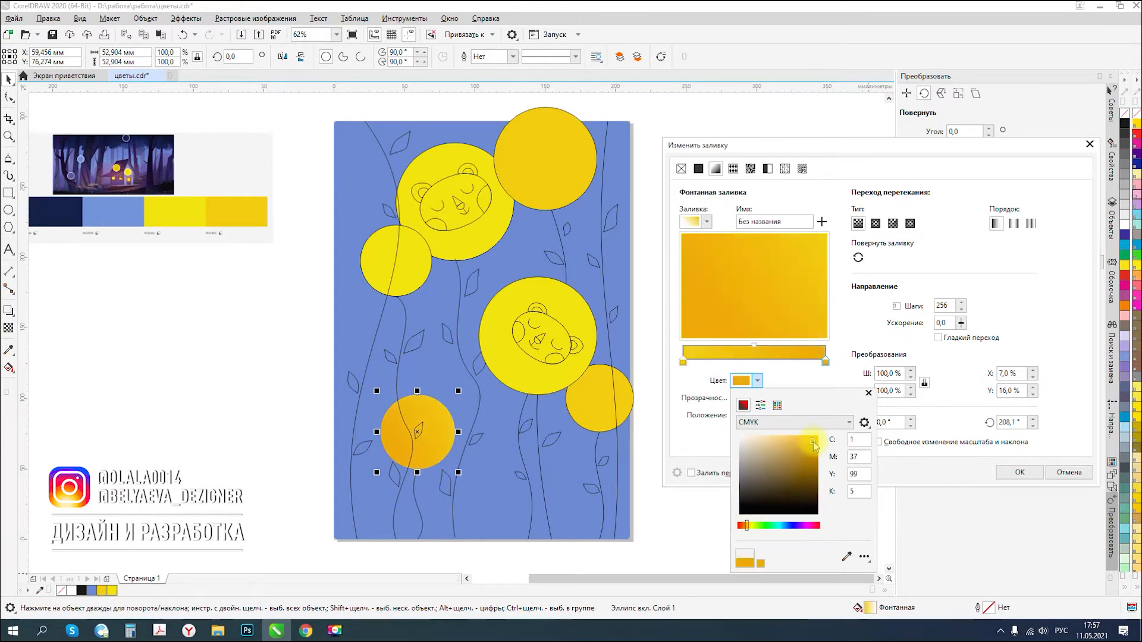
click(1022, 474)
click(1021, 474)
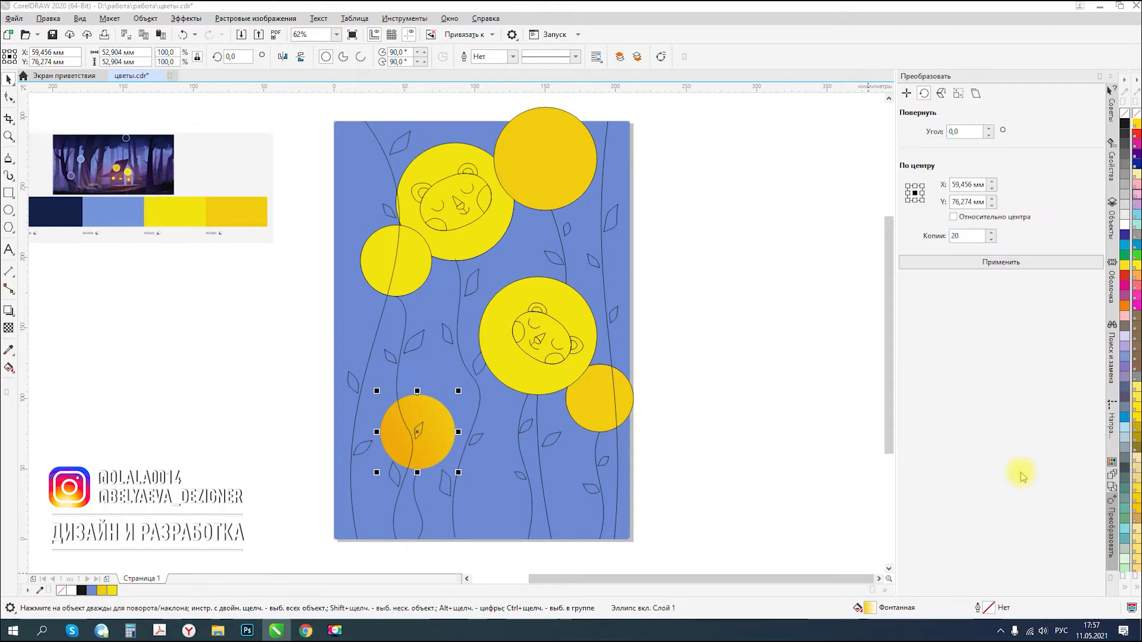
- Fill the small right-edge circle with C2 M24 Y97 K5 sampled from the lower-left gradient circle and remove its outline
click(658, 456)
click(593, 397)
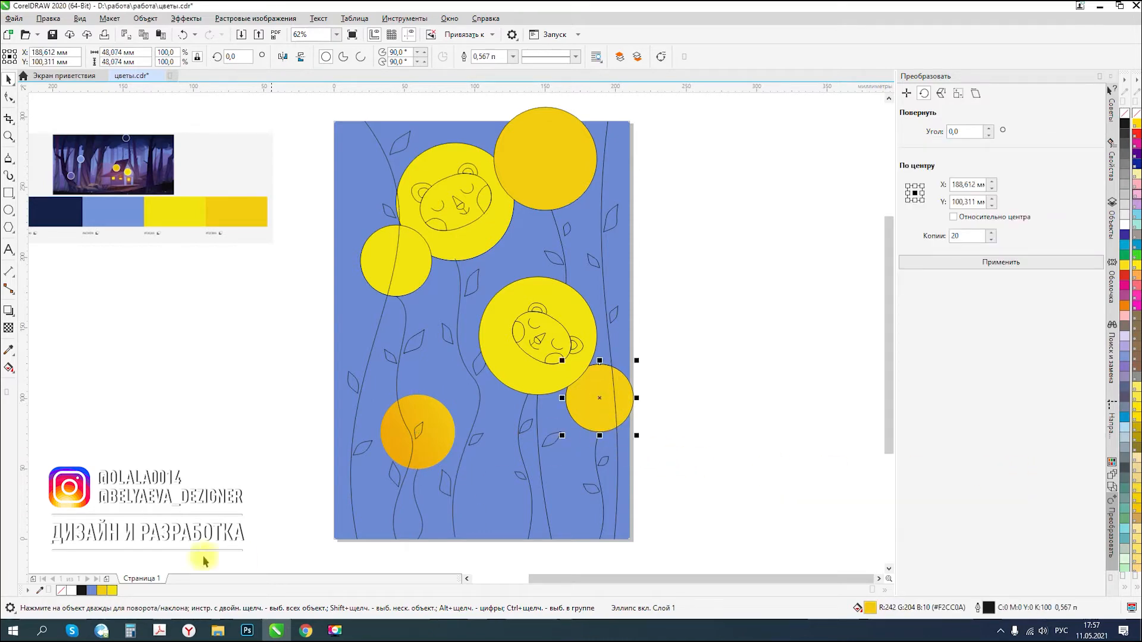
click(8, 350)
click(438, 425)
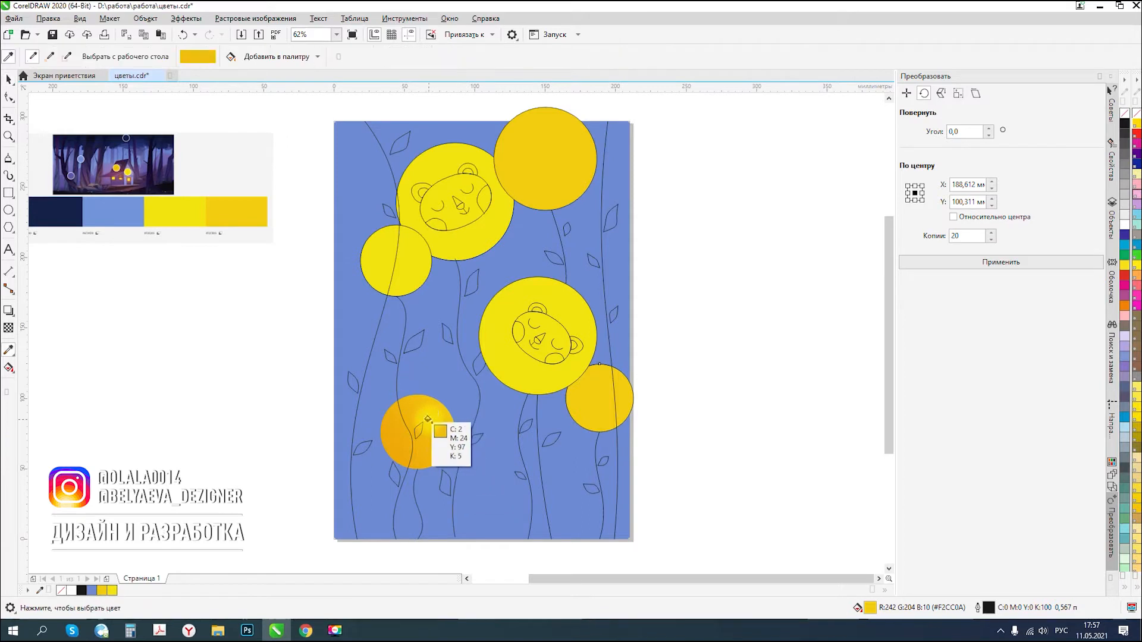
click(611, 411)
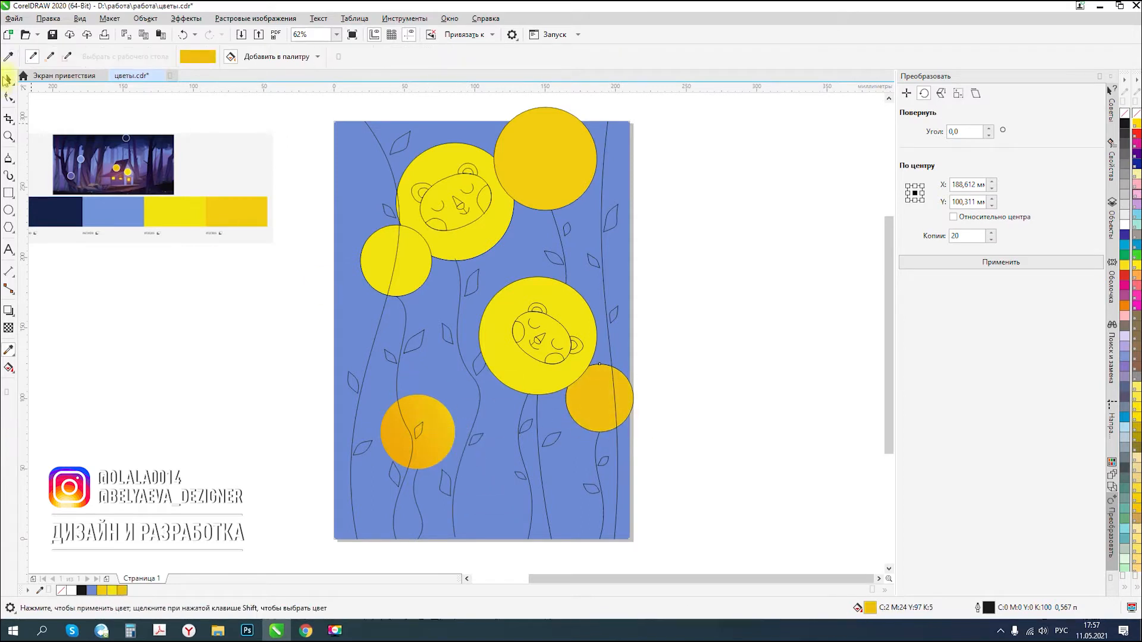
key(space)
right_click(1135, 114)
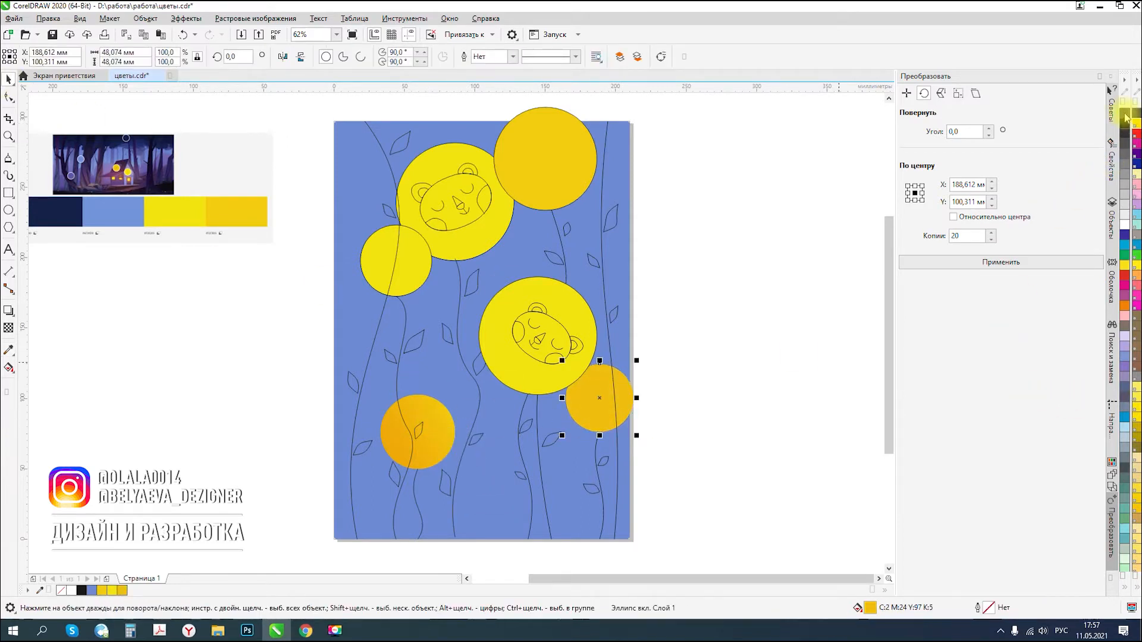
- Give the right-edge circle a linear fountain fill ending in the orange C1 M36 Y99 K5 sampled from the lower-left circle
double_click(869, 607)
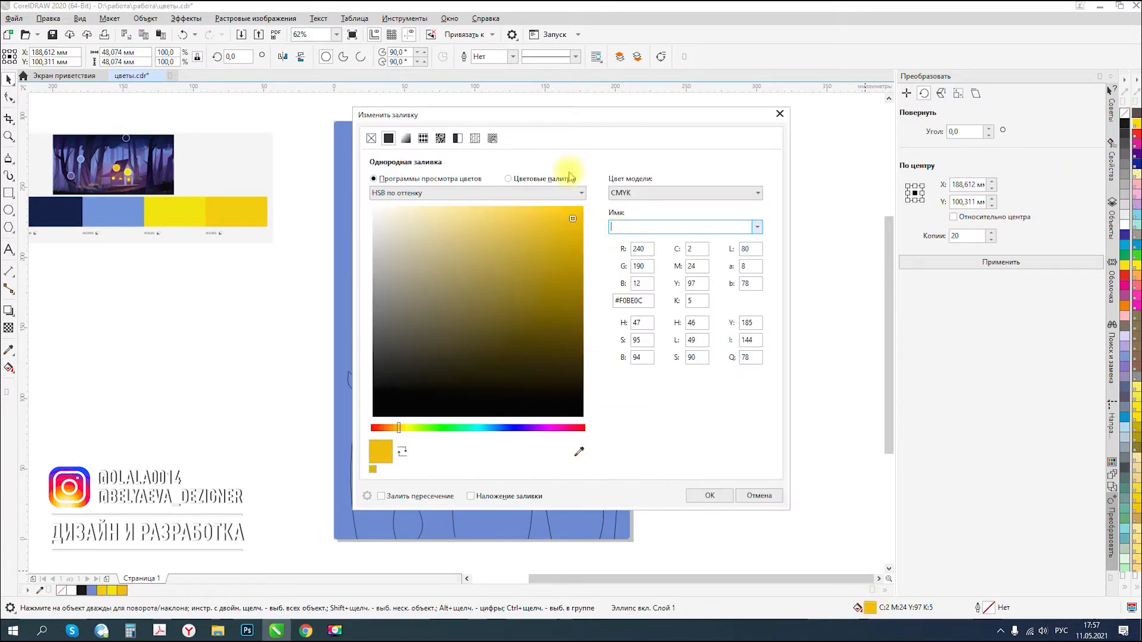
click(406, 138)
drag(510, 119, 854, 168)
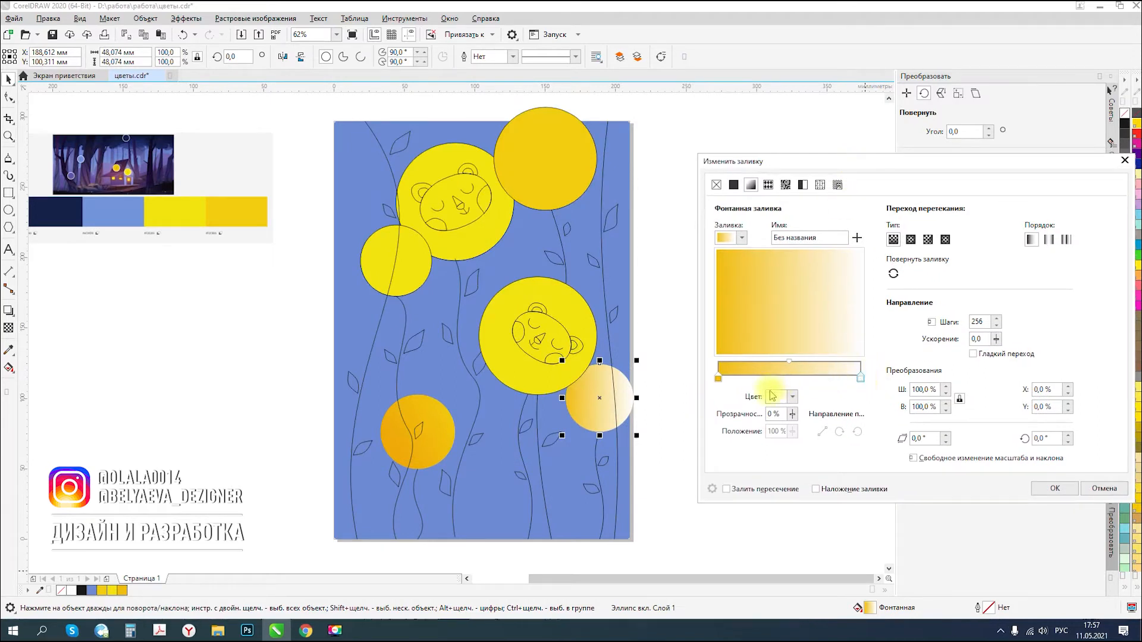
click(792, 397)
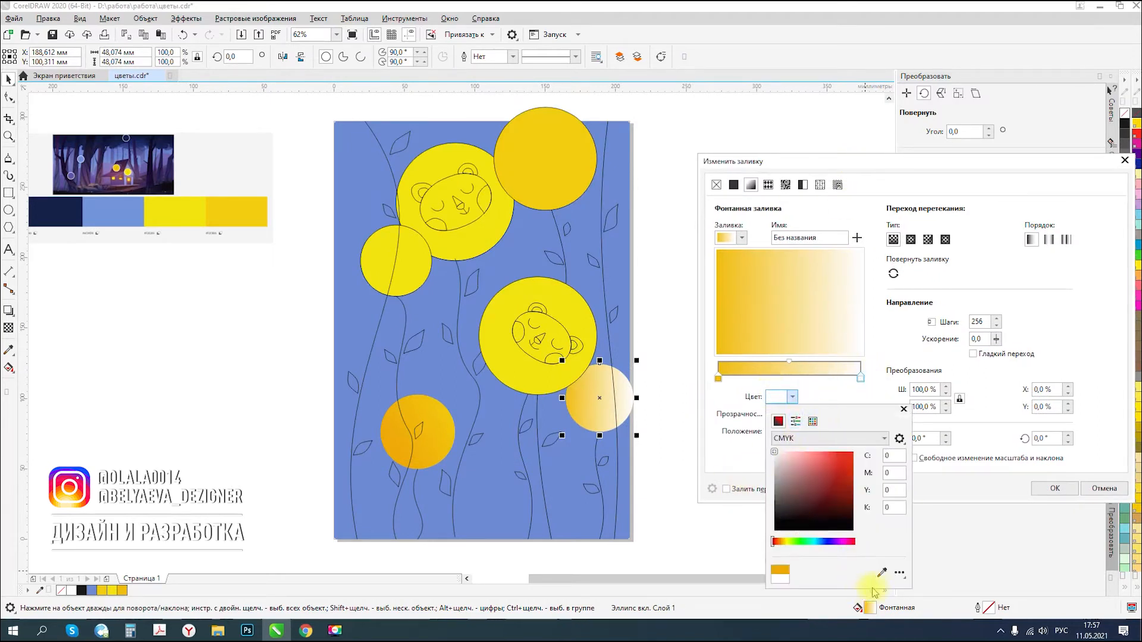
click(882, 574)
click(401, 431)
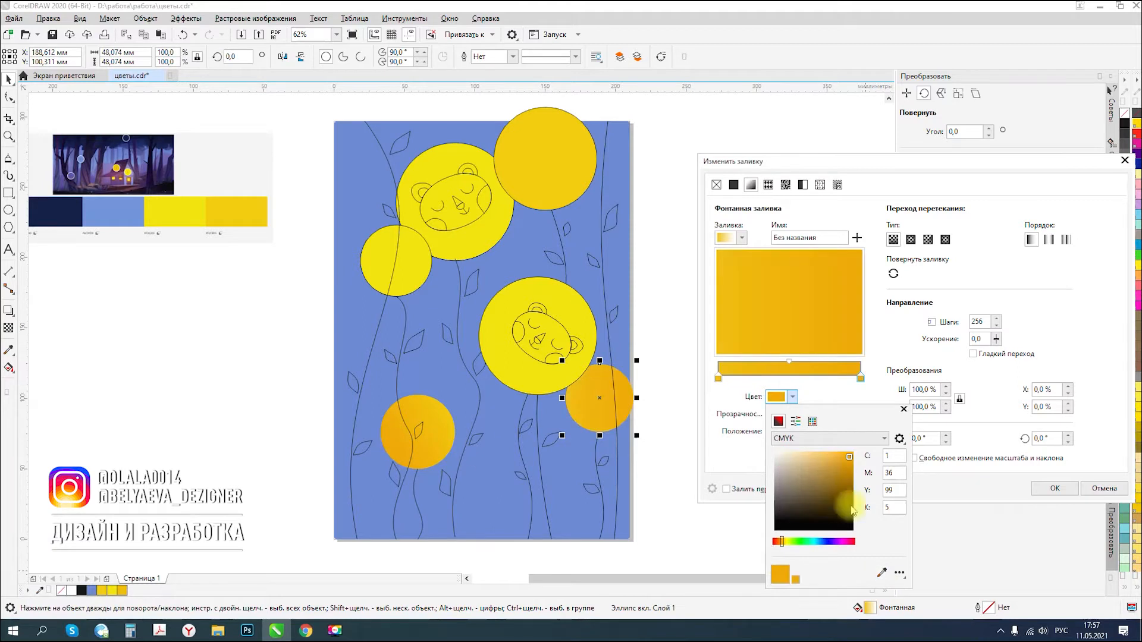
- Rotate the right-edge circle's gradient to about 211° and apply the fill
click(874, 393)
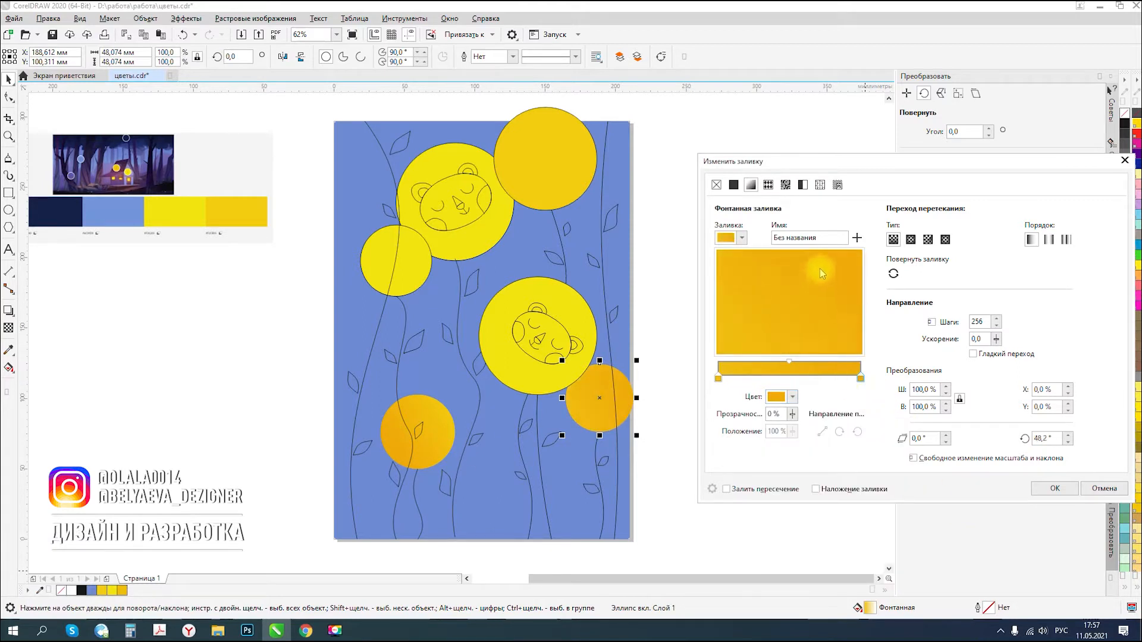
mouse_move(794, 316)
mouse_down()
mouse_move(765, 288)
mouse_move(837, 368)
mouse_move(744, 347)
mouse_move(768, 292)
mouse_move(809, 308)
mouse_move(741, 312)
mouse_up()
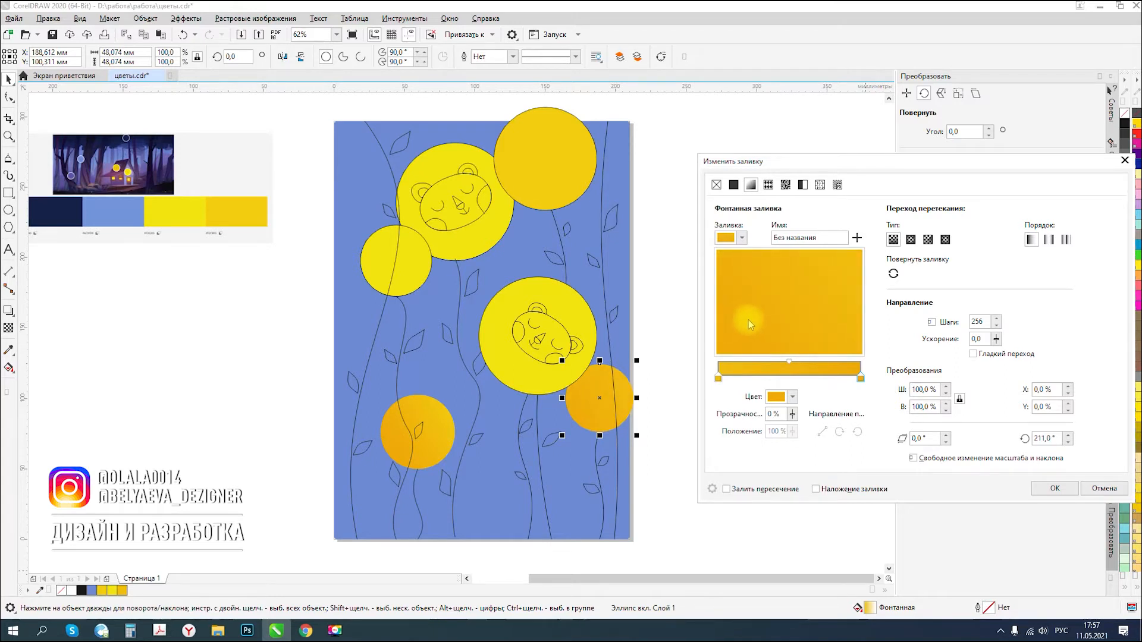
click(1057, 489)
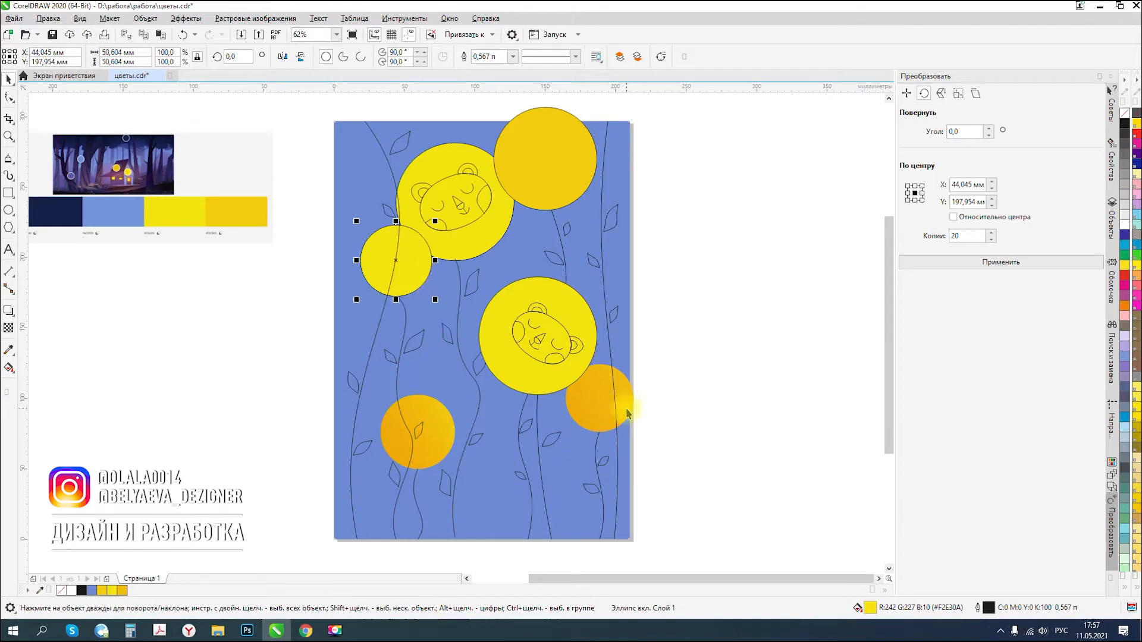
- Change the large top-right circle's uniform fill to a fountain fill
click(547, 189)
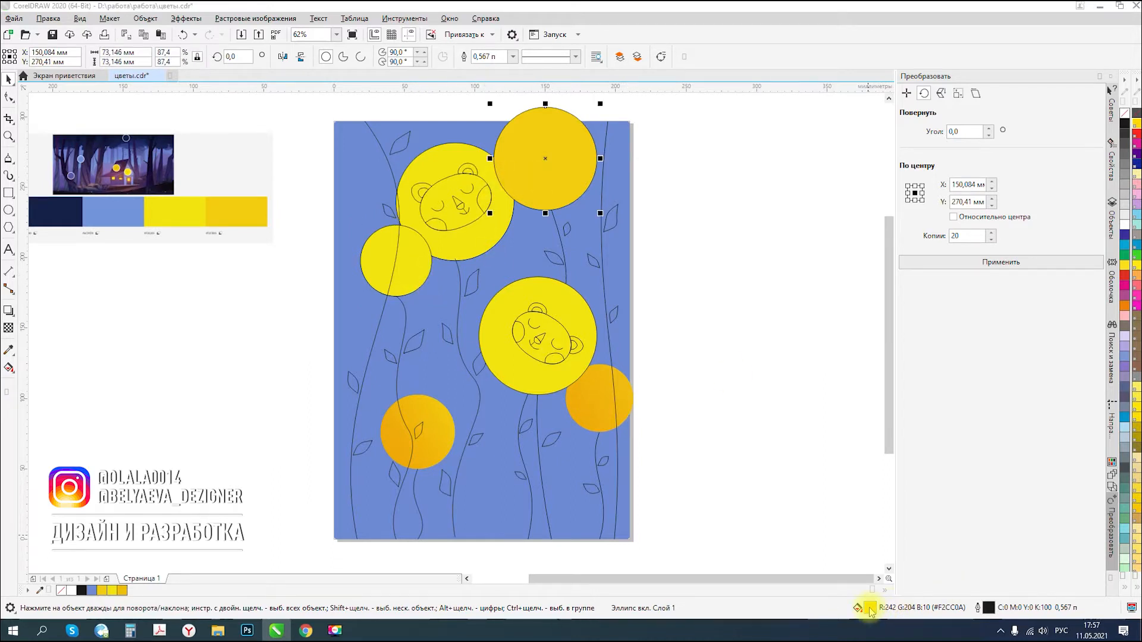
double_click(870, 610)
click(406, 138)
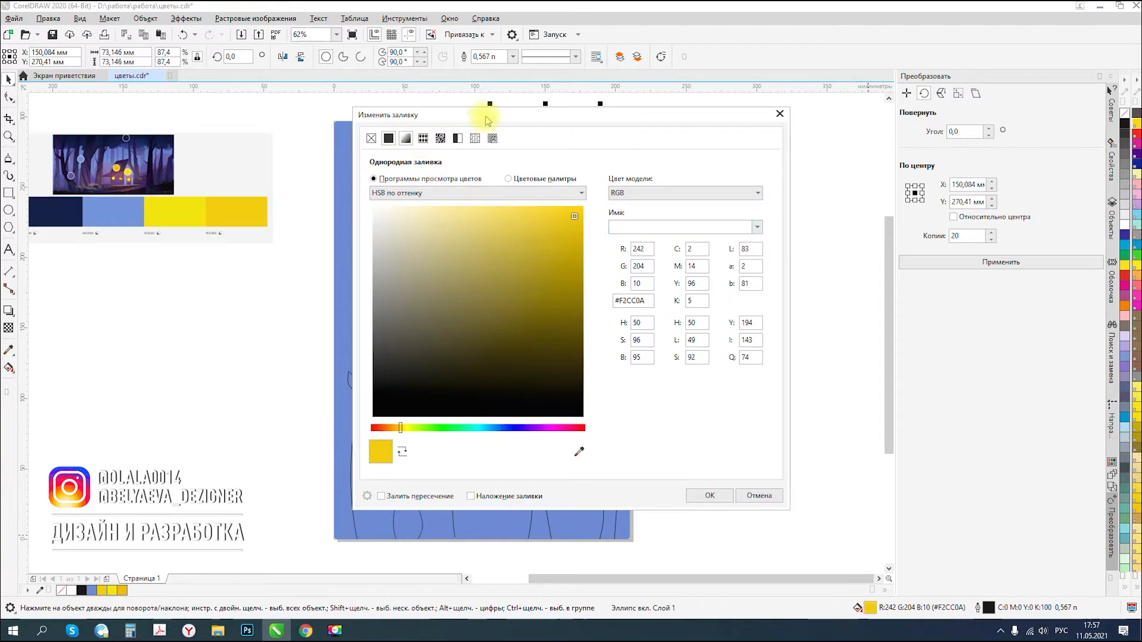
drag(485, 115, 845, 133)
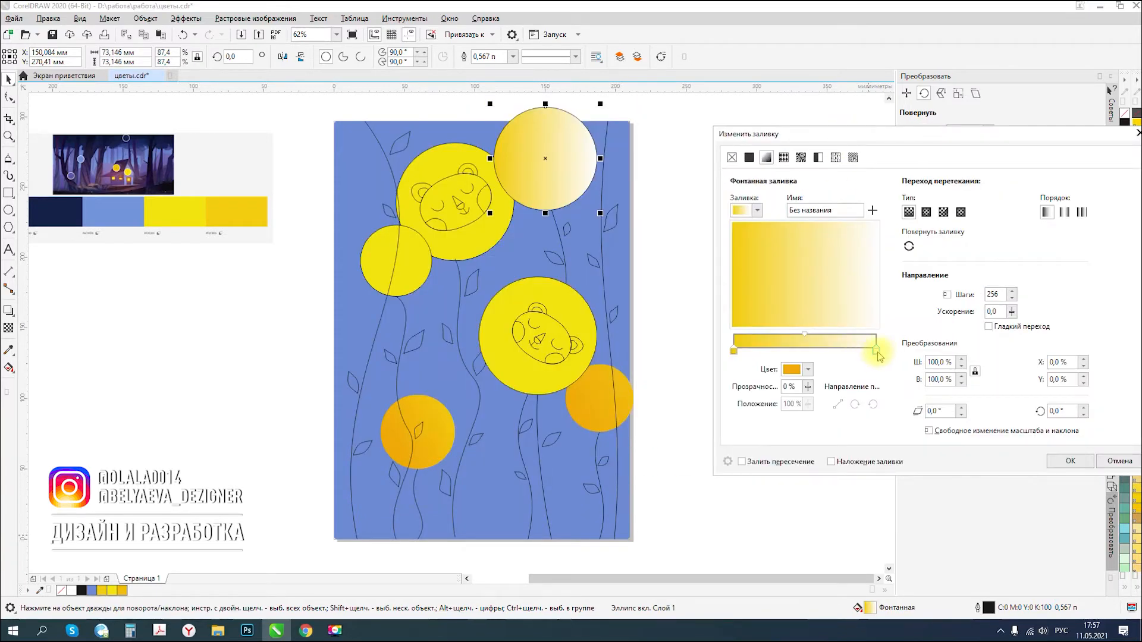
- Set the top-right circle's gradient end colour to the orange sampled from the lower-left gradient circle
click(733, 351)
click(793, 370)
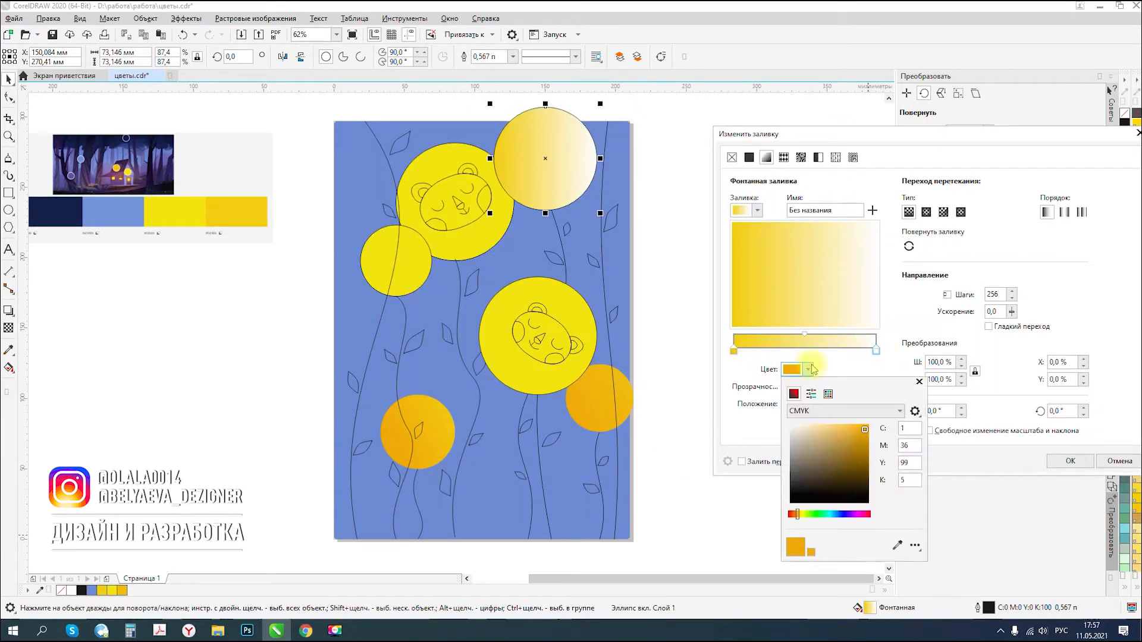
click(876, 351)
click(793, 370)
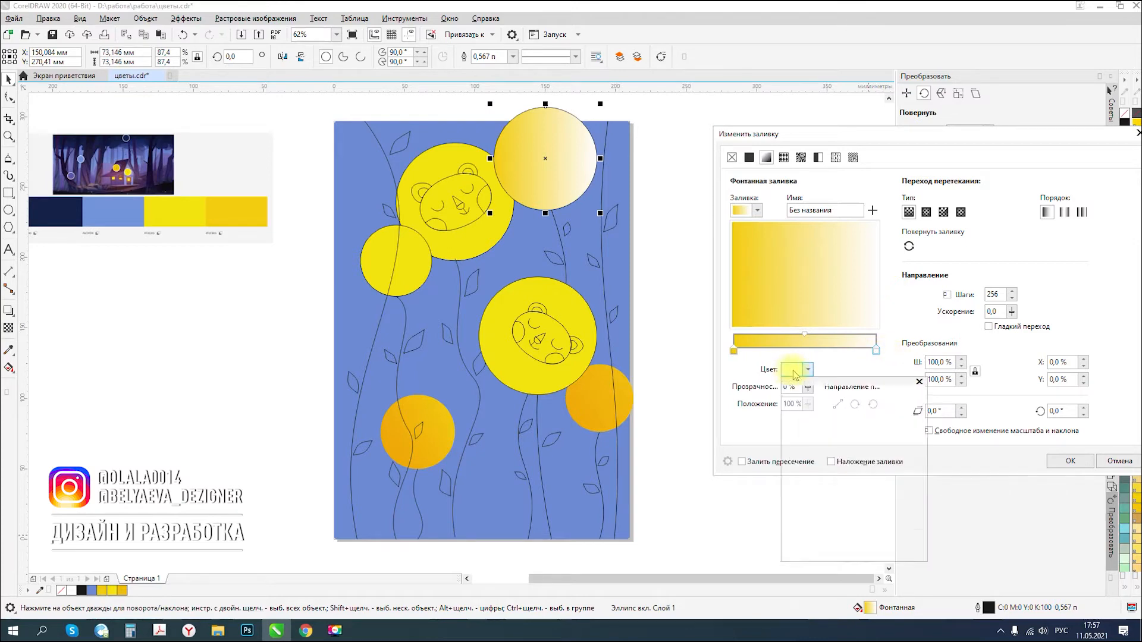
click(397, 445)
click(848, 244)
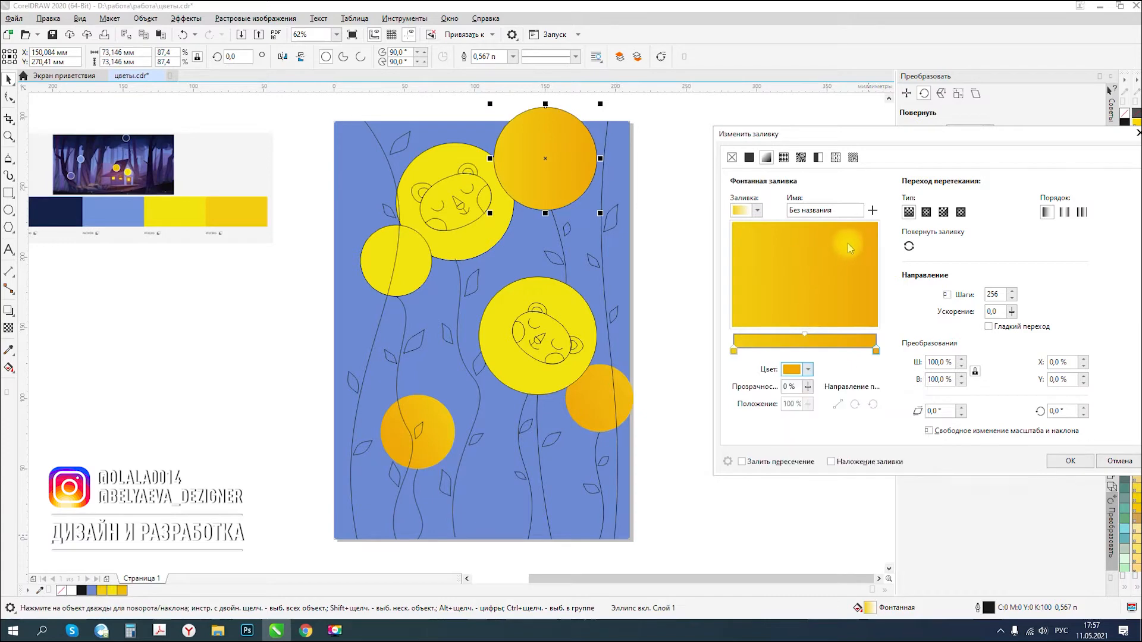
- Rotate the top-right circle's gradient so its orange end lies on the left, apply it and remove the outline
drag(804, 288, 776, 280)
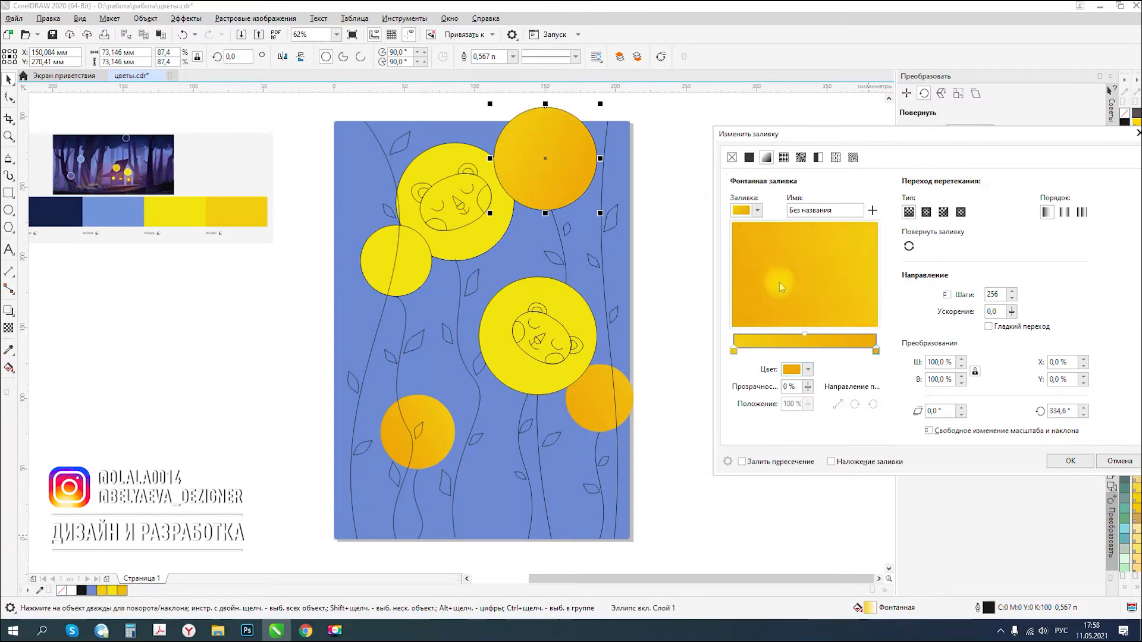
click(1070, 461)
right_click(1124, 114)
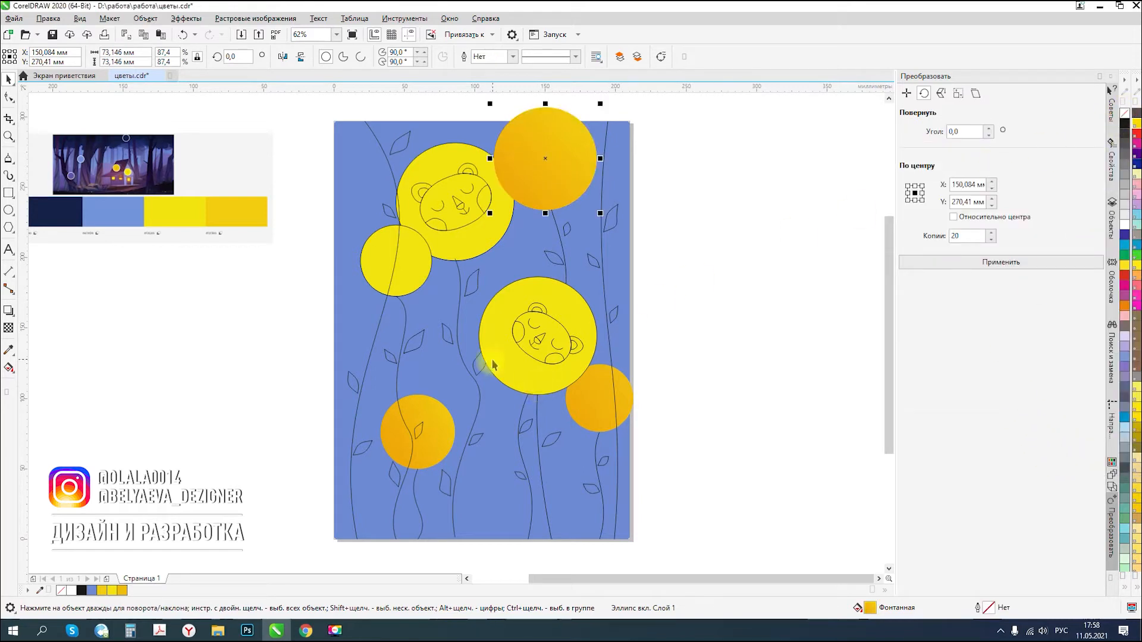
- Change the small yellow circle beside the upper bear to a fountain fill
click(393, 286)
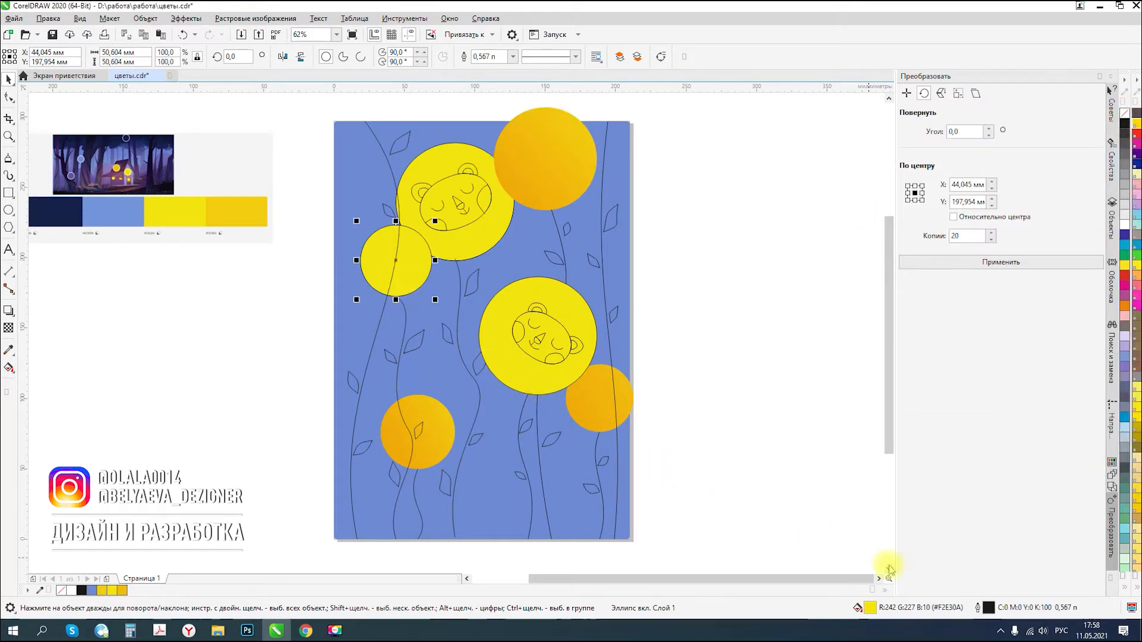
double_click(870, 608)
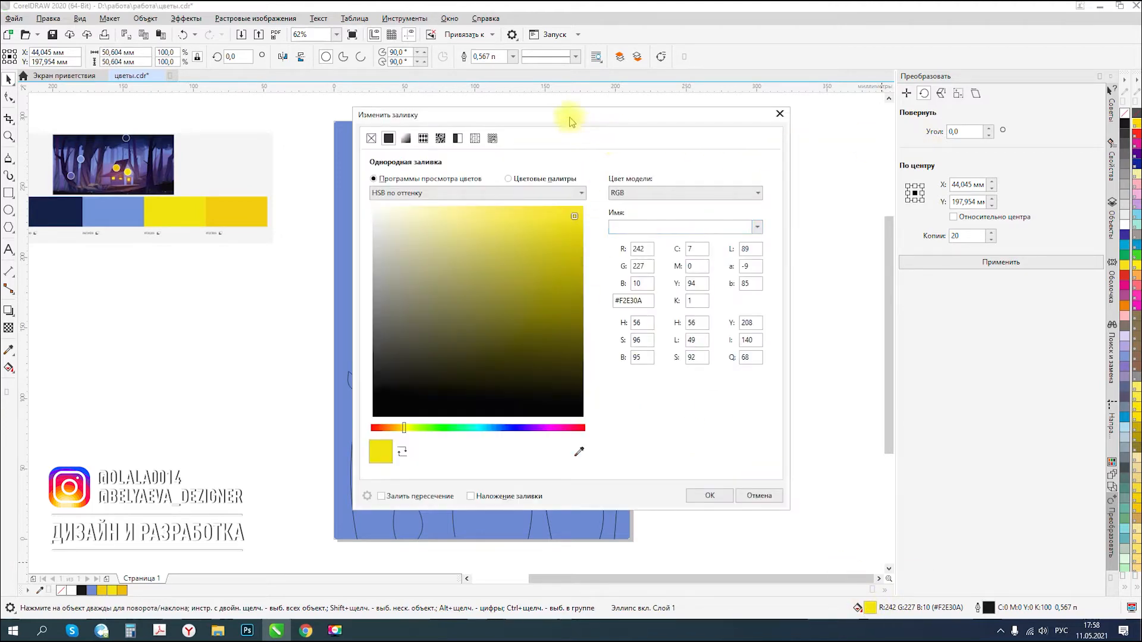
drag(567, 114, 871, 138)
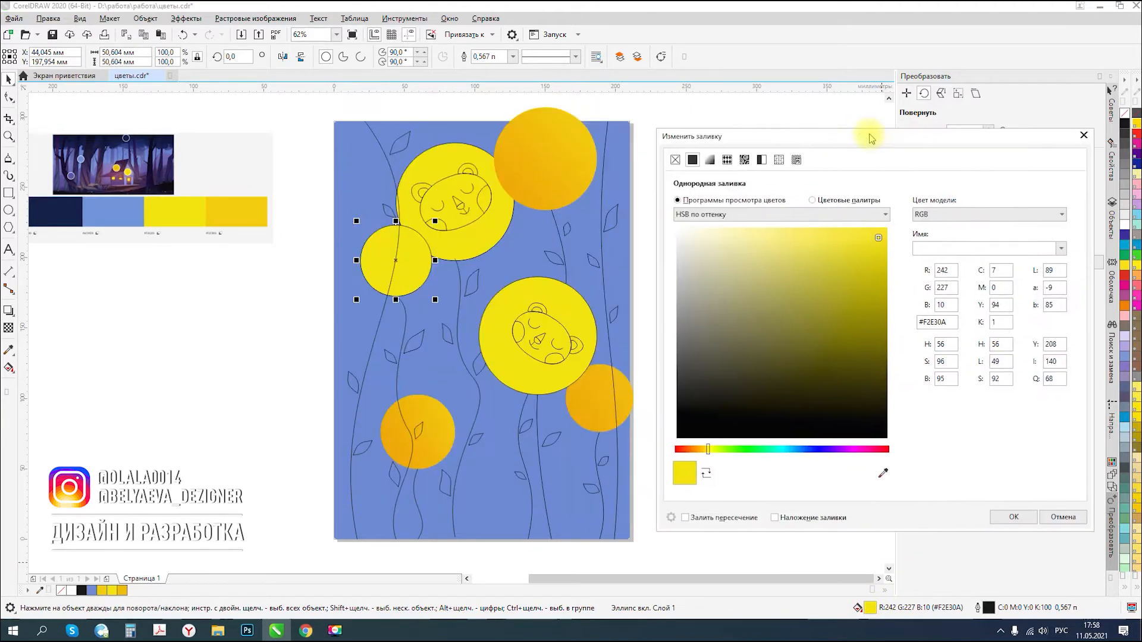
click(709, 159)
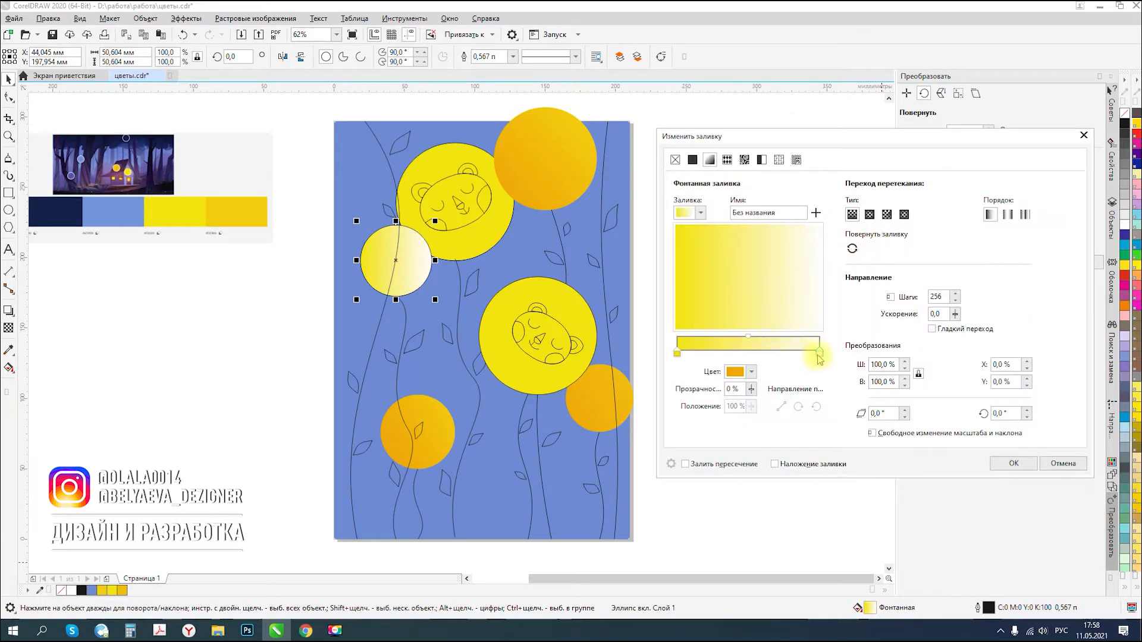
- Set the end colour of the small left circle's gradient to a light orange of C0 M25 Y91 K0
click(820, 353)
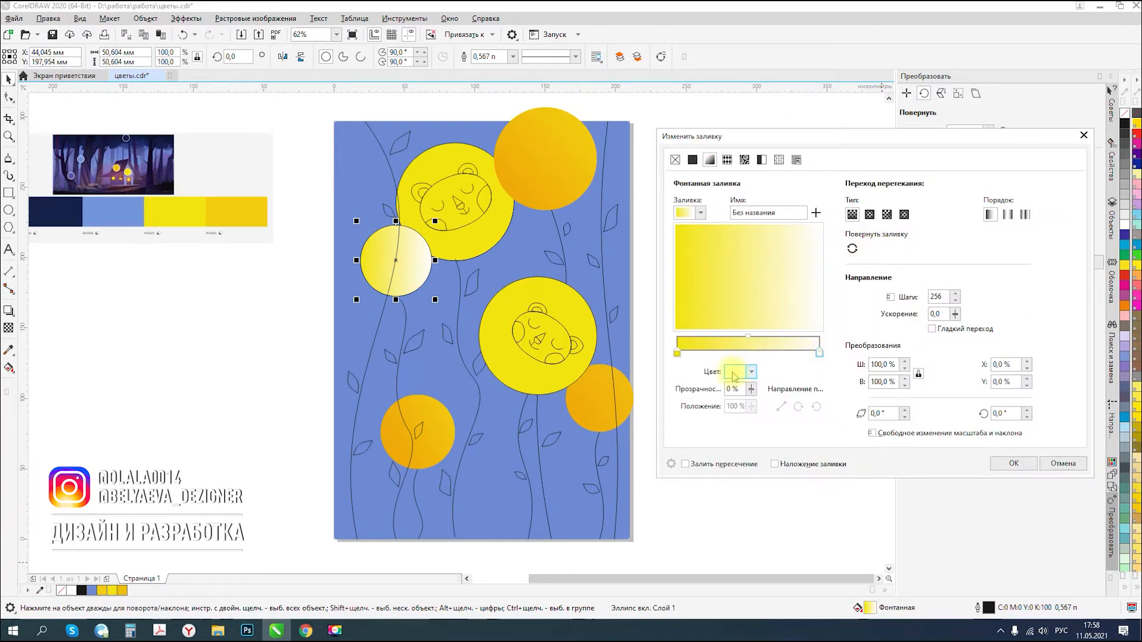
click(734, 374)
drag(736, 521, 746, 524)
click(785, 448)
click(801, 434)
drag(744, 521, 741, 518)
click(799, 427)
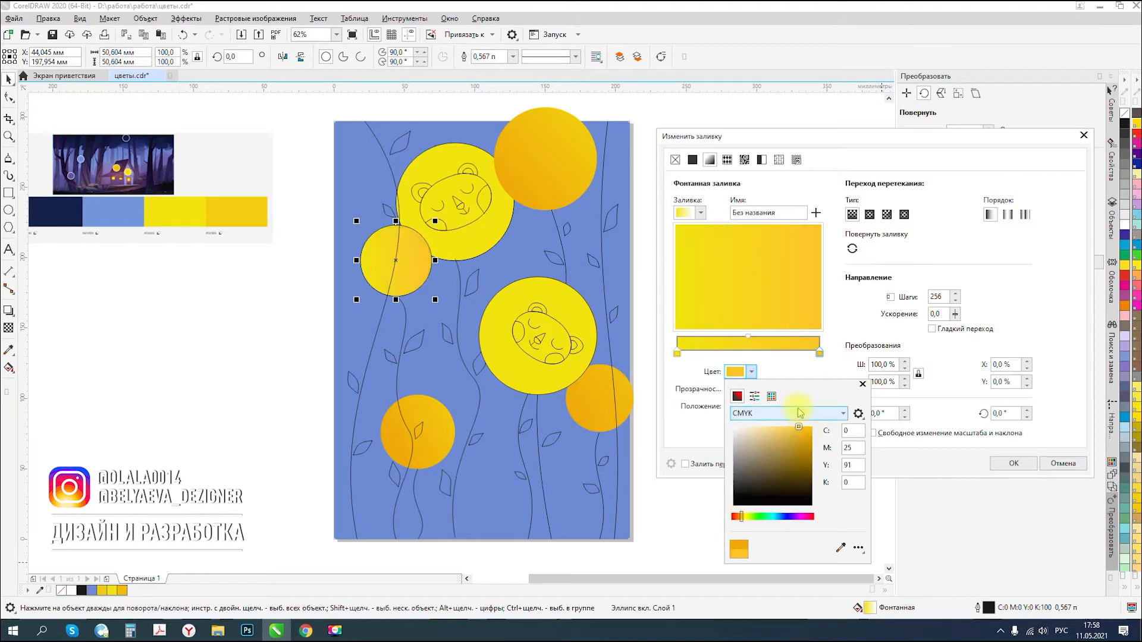
- Rotate the small left circle's gradient so its orange end lies at the lower left, apply it and remove the outline
drag(769, 283, 743, 294)
click(1012, 465)
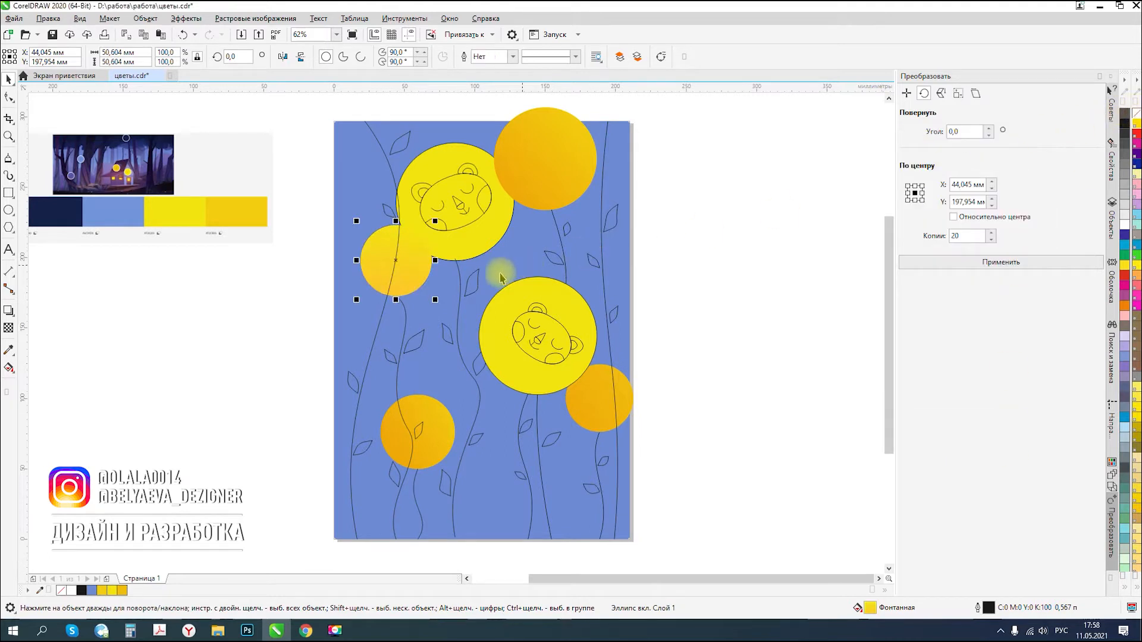
- Change the upper bear's yellow circle from a uniform fill to a fountain fill
click(467, 241)
click(861, 613)
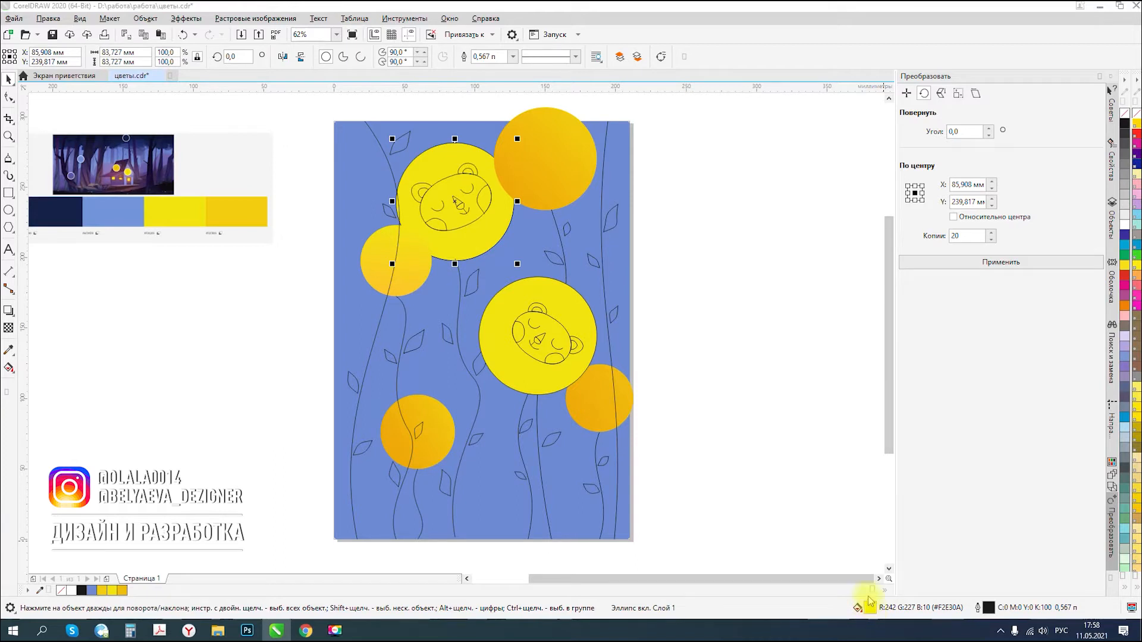
double_click(870, 602)
drag(586, 120, 872, 160)
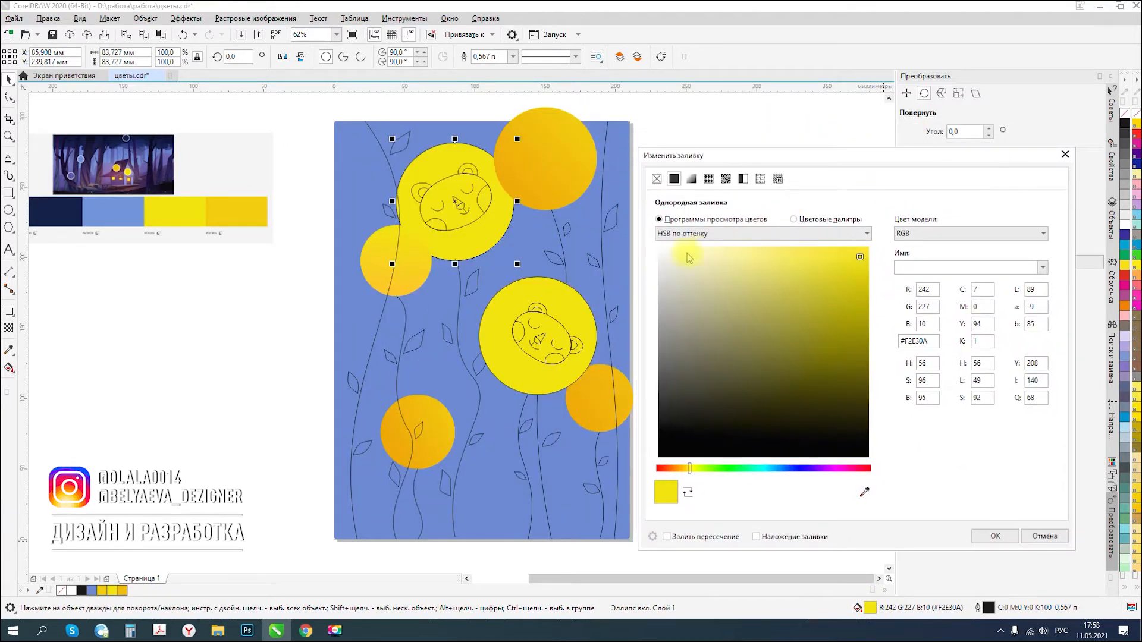
click(691, 179)
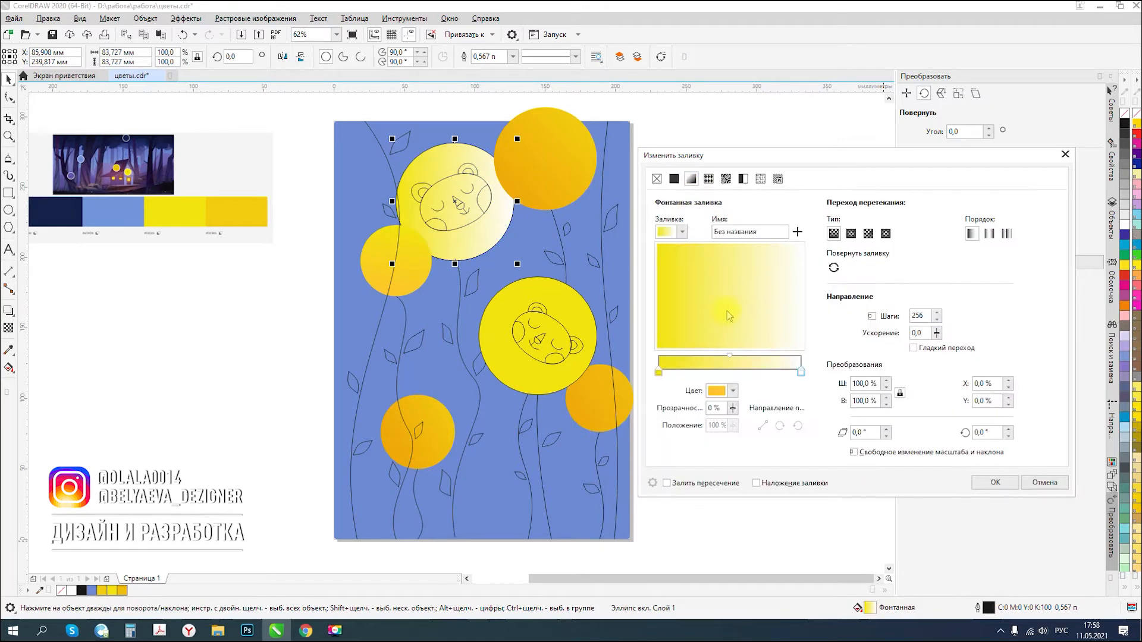
- Set the upper bear circle's gradient end colour to the light orange sampled from the lower edge of the small left circle
click(719, 393)
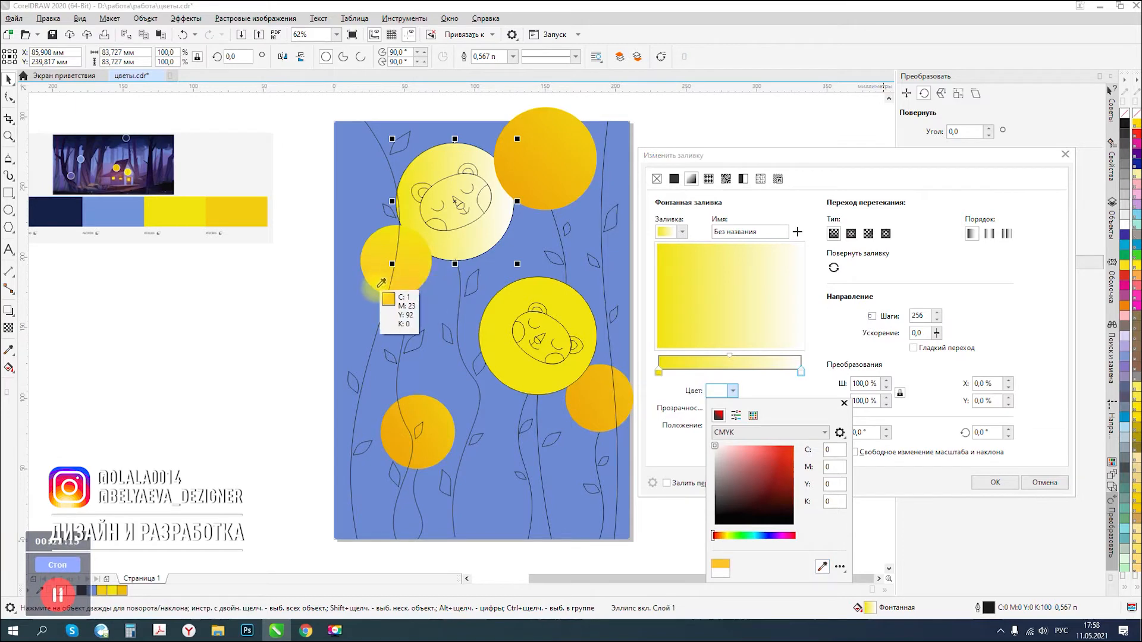
click(400, 289)
click(756, 284)
- Rotate the upper bear circle's gradient to about 253.2°, apply the fill and remove the outline
drag(780, 300, 721, 326)
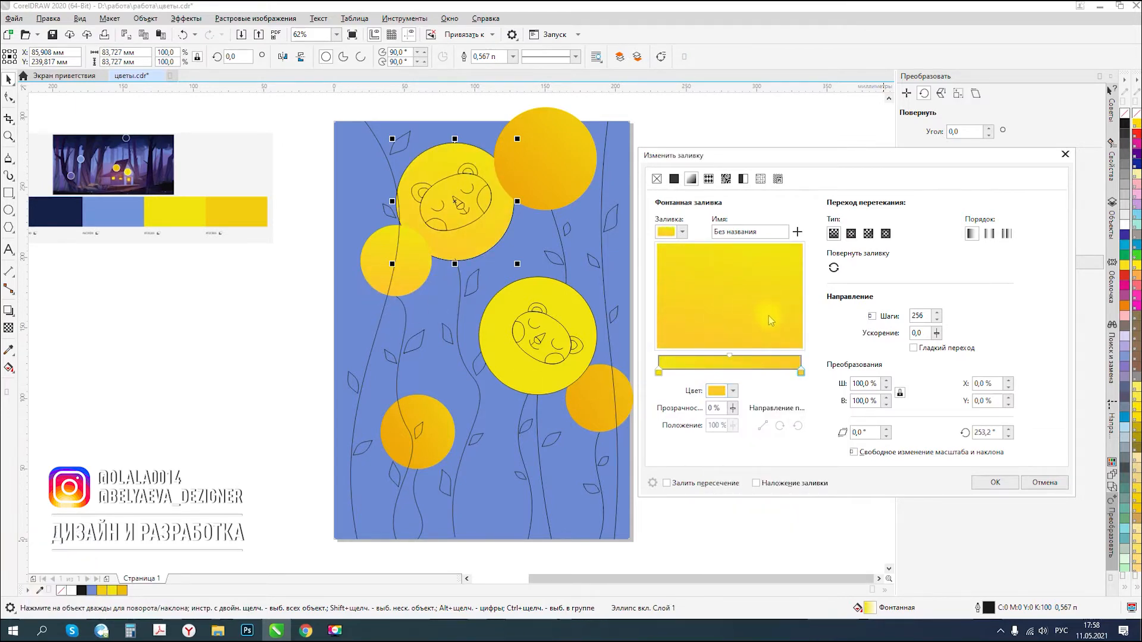
click(991, 481)
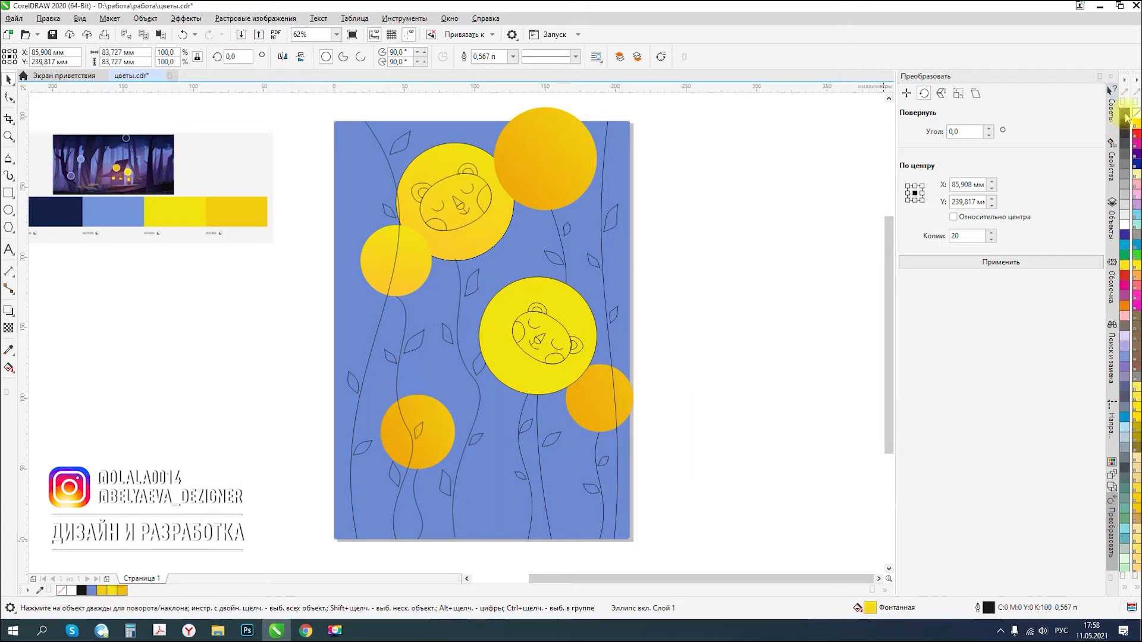
click(563, 176)
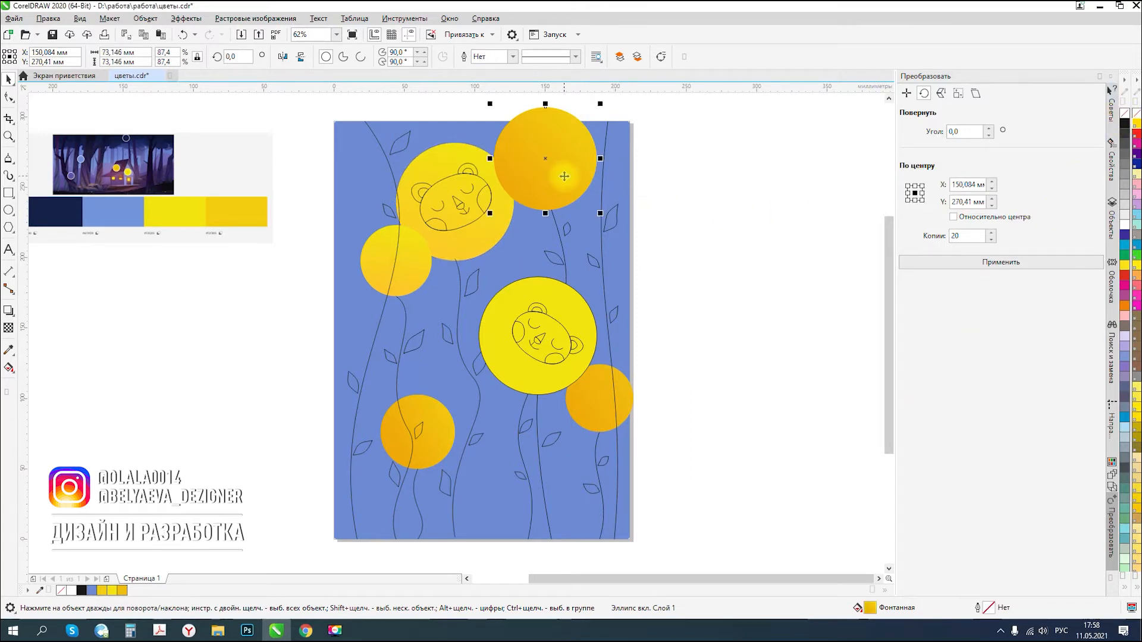
- Change the lower bear's yellow circle from a uniform fill to a fountain fill
click(576, 311)
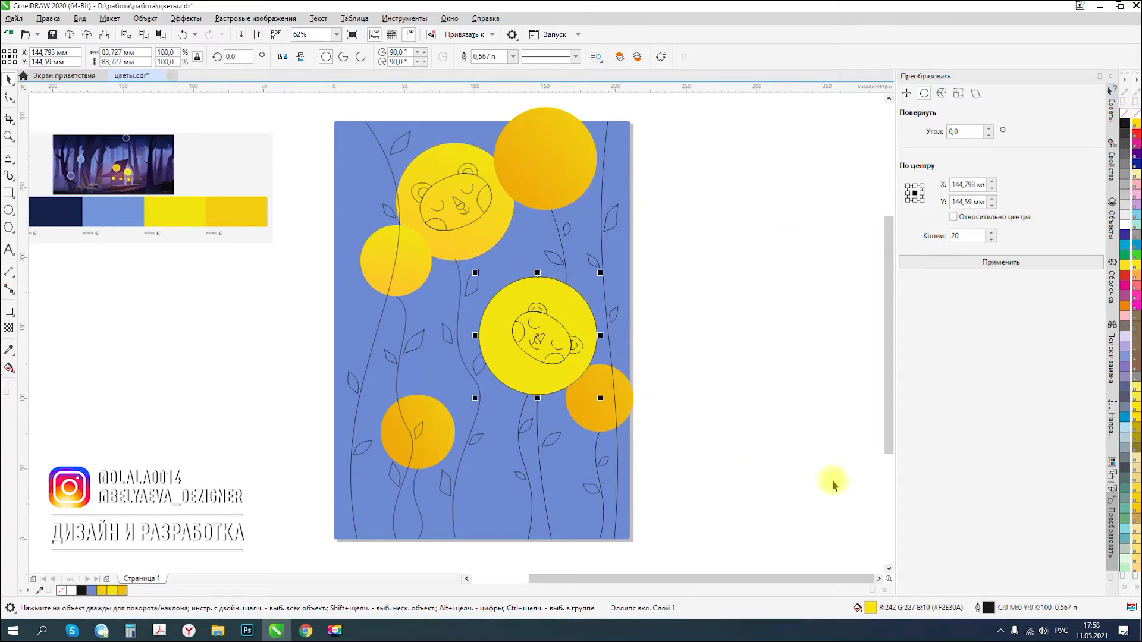
double_click(872, 609)
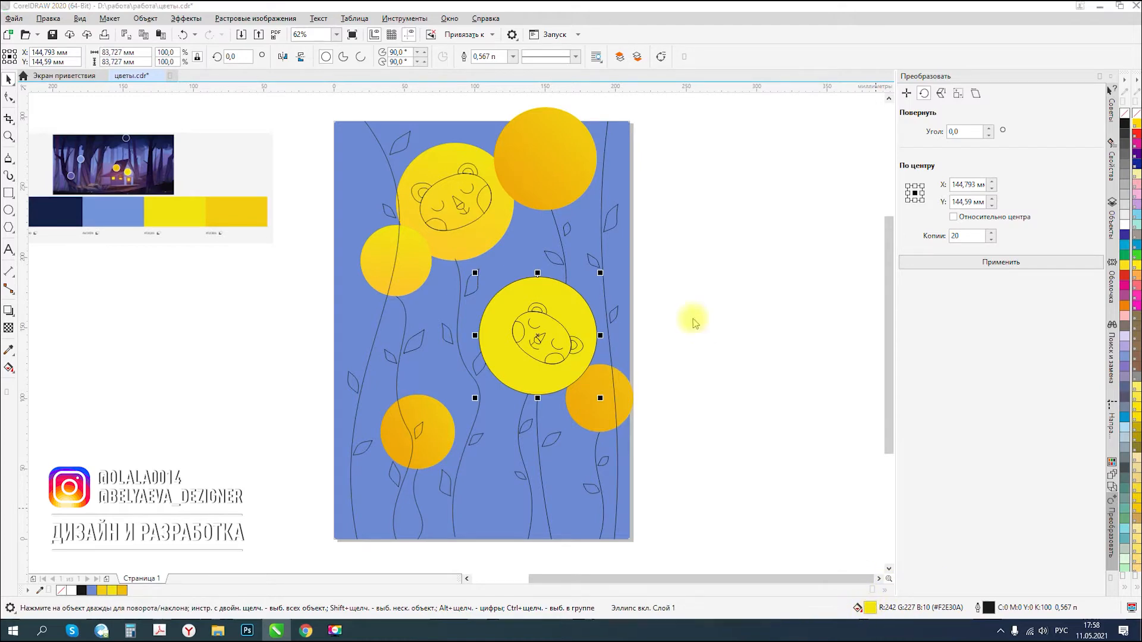
drag(688, 116, 996, 184)
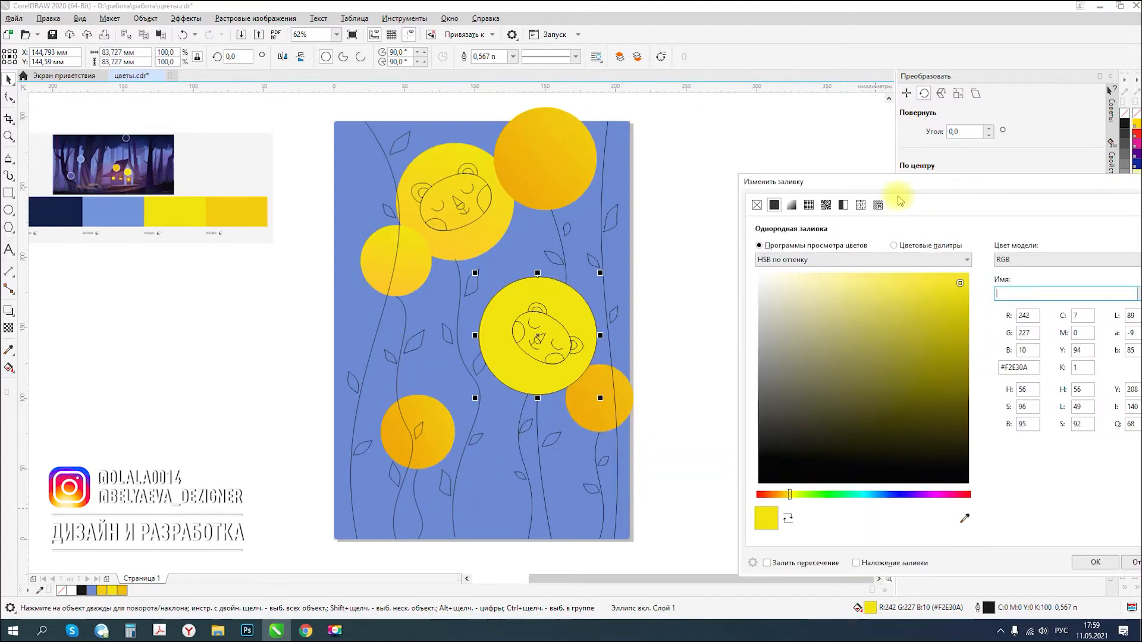
click(791, 205)
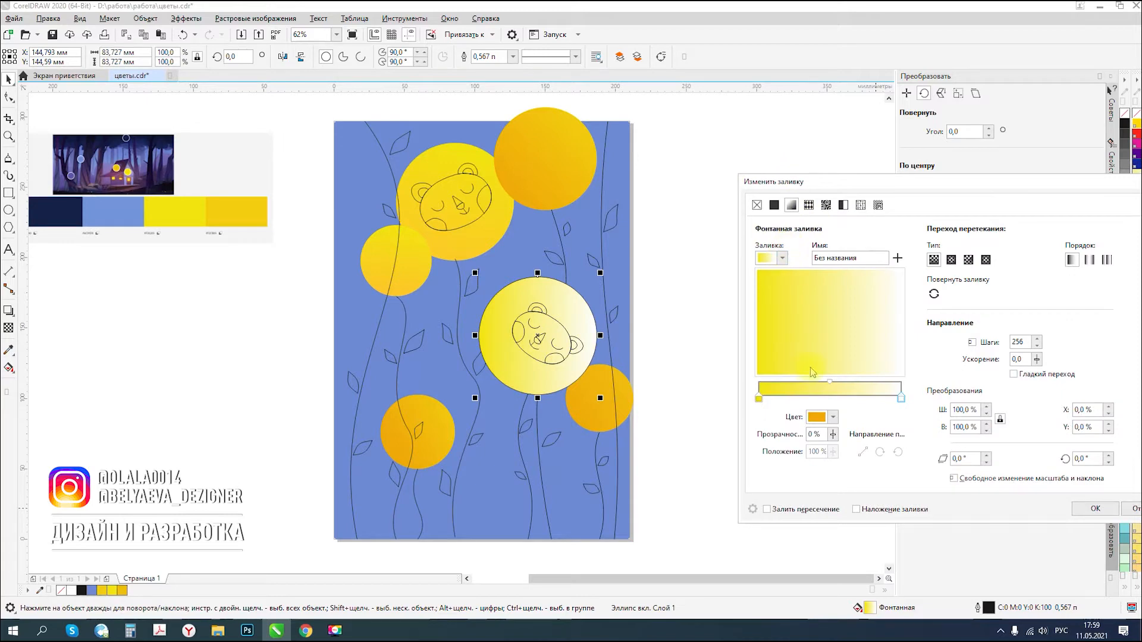
- Set the lower bear circle's gradient end colour to the light orange sampled from the bottom of the upper bear circle
click(901, 399)
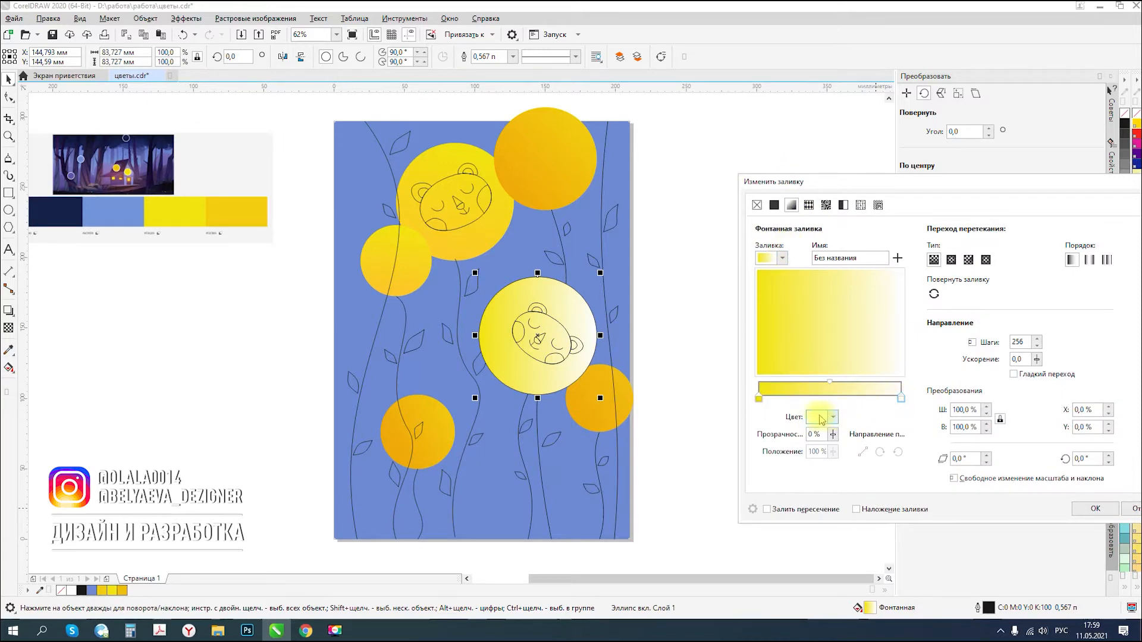
click(821, 418)
click(922, 593)
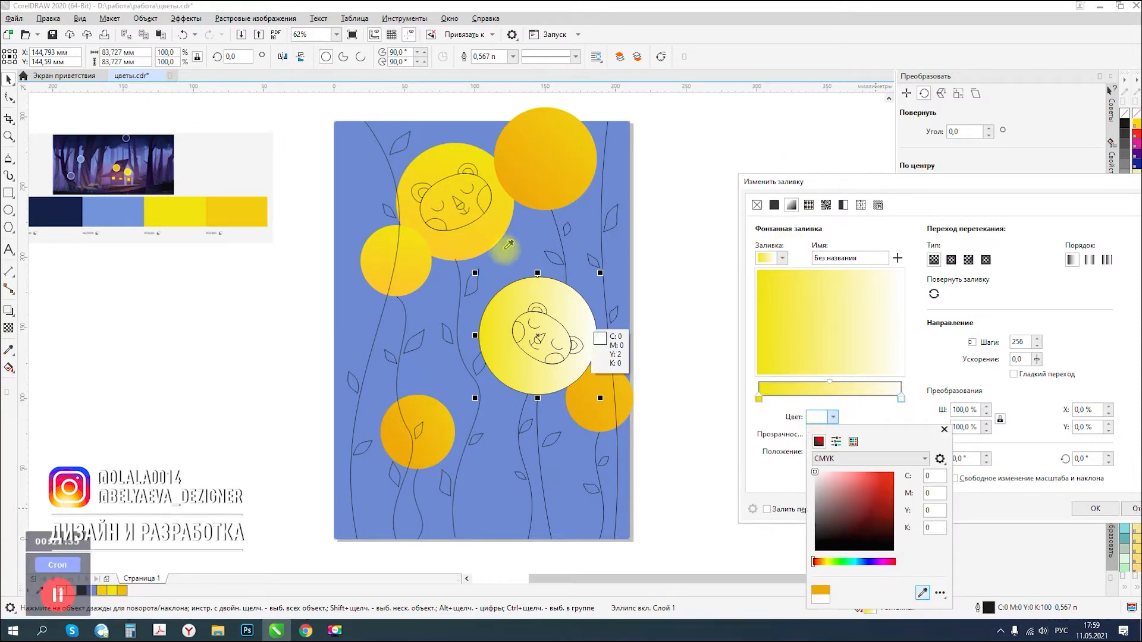
click(454, 256)
click(872, 298)
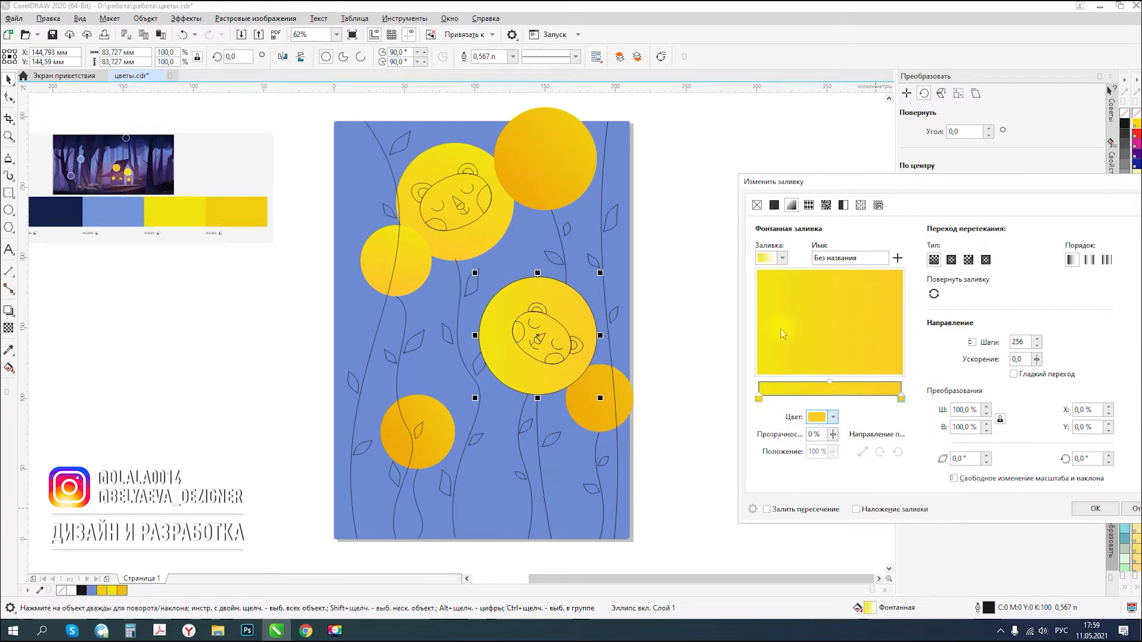
- Rotate the lower bear circle's gradient to about 202.6°, apply the fill and remove the outline
drag(762, 340, 873, 415)
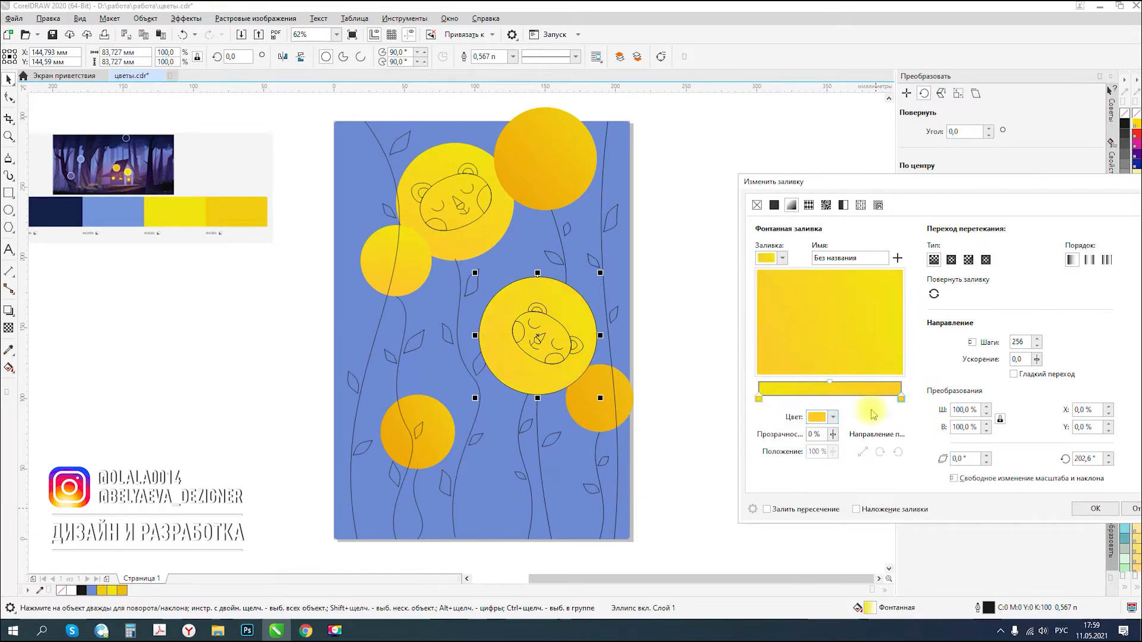
click(1084, 513)
right_click(1124, 112)
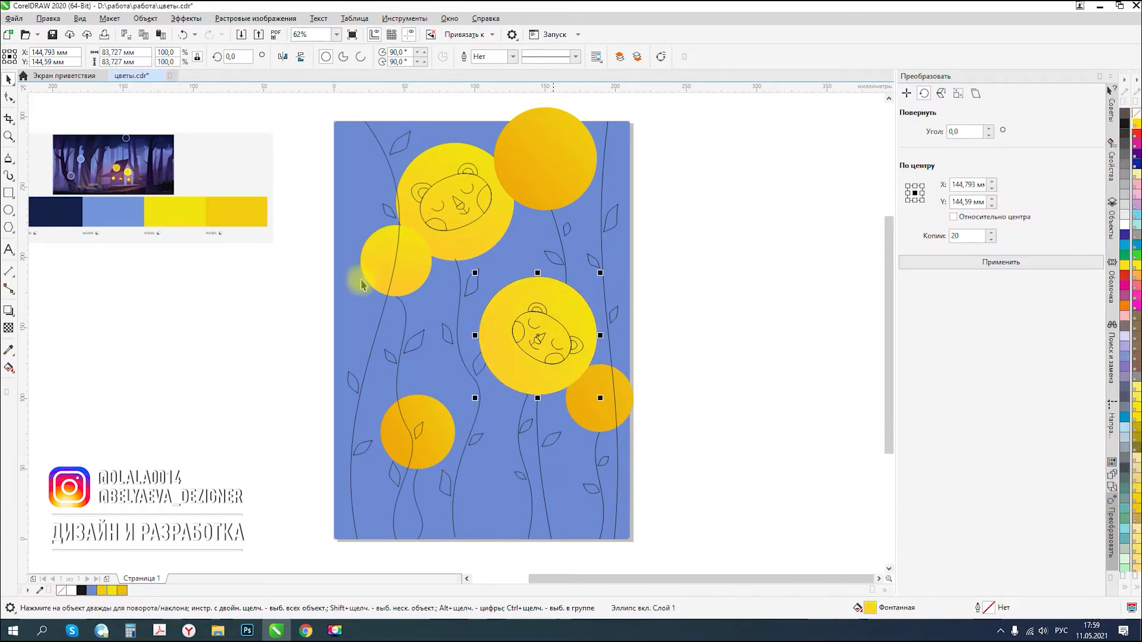
click(726, 373)
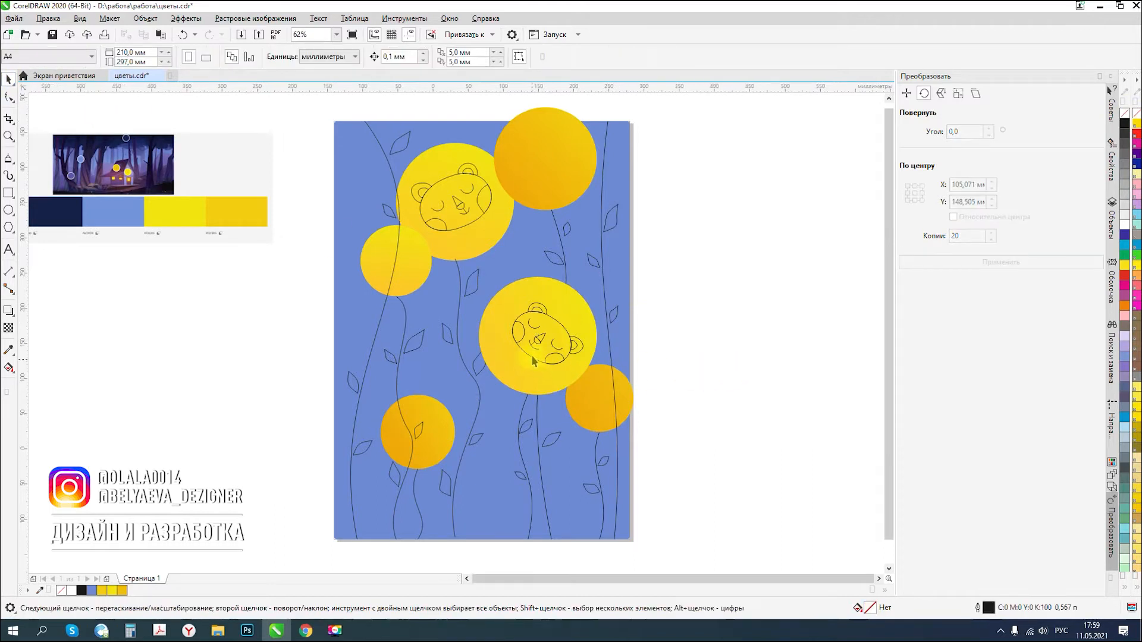
- Fill the four leaves below the upper-right orange circle with green (C100 M0 Y100 K0) and remove their outlines
scroll(529, 360, down, 2)
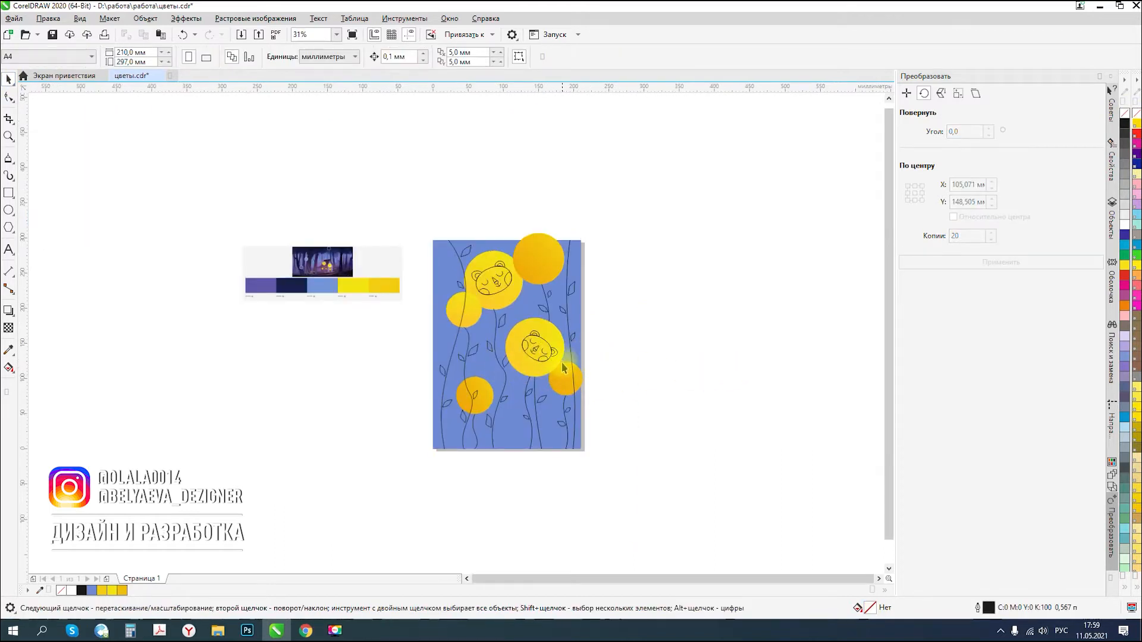
scroll(563, 362, up, 2)
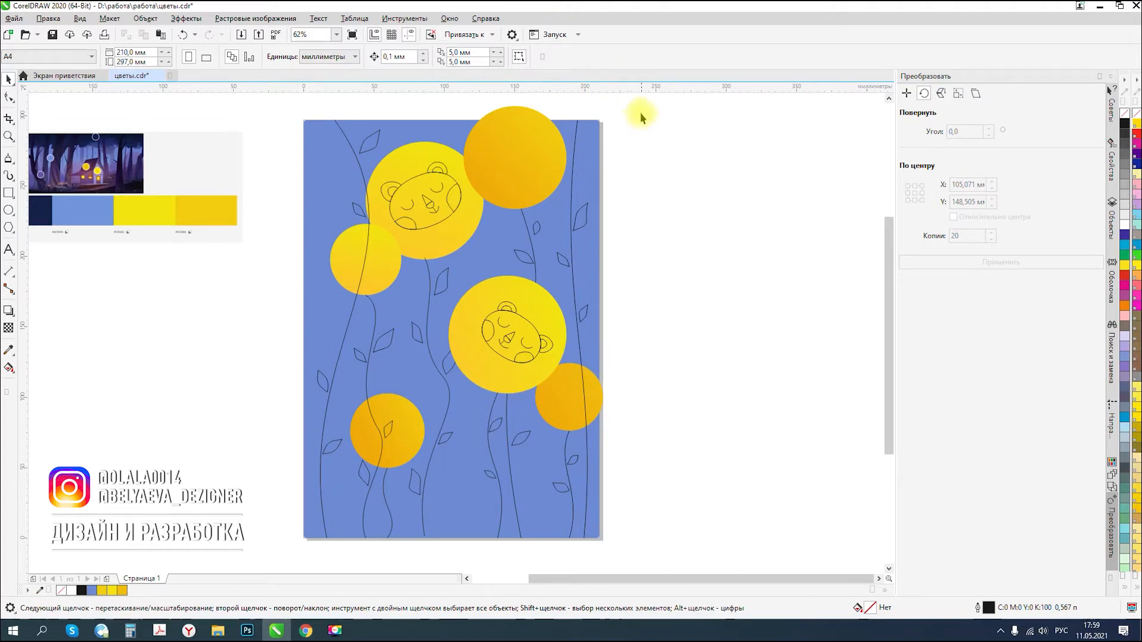
drag(616, 241, 506, 292)
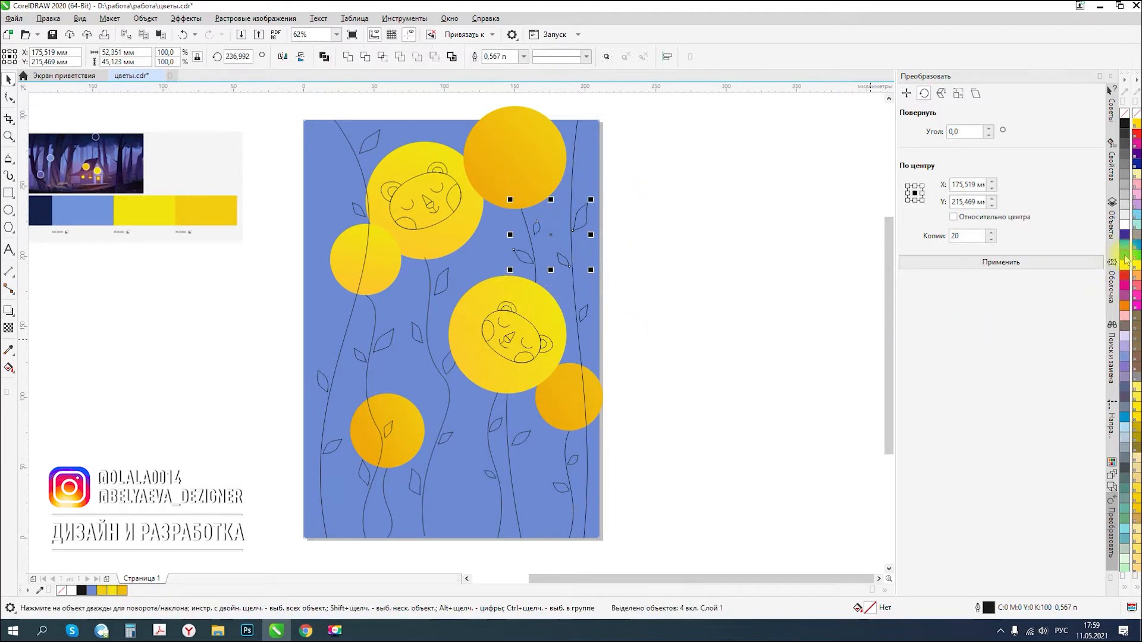
right_click(1125, 114)
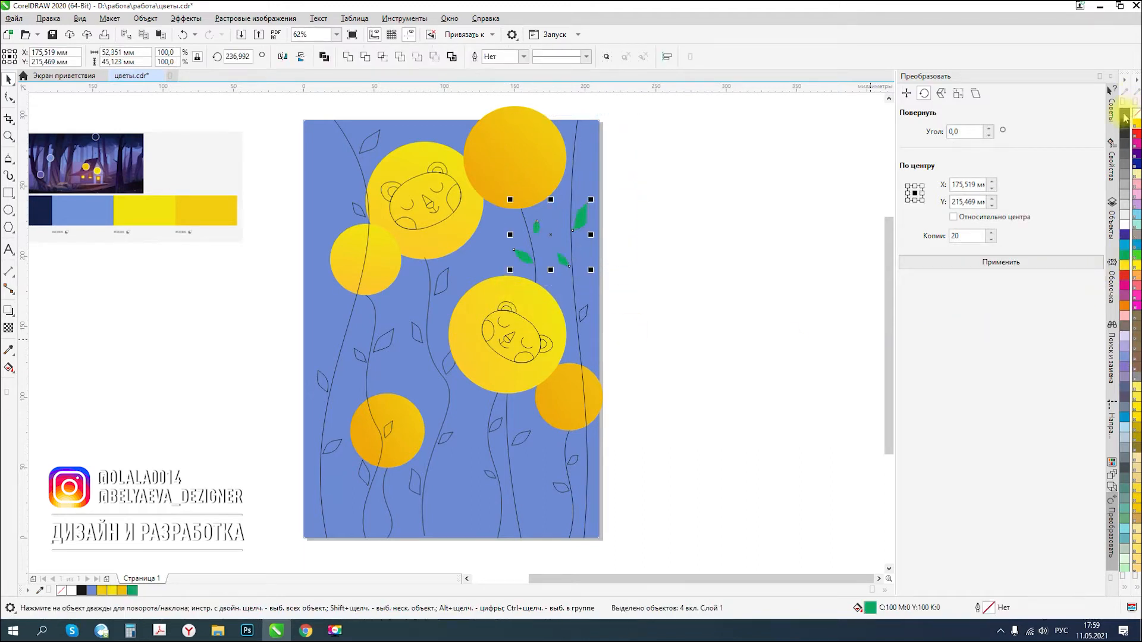
- Compare several palette greens for the four selected leaves and apply the uniform fill «Цвета морской волны» (C60 M0 Y20 K20)
double_click(871, 607)
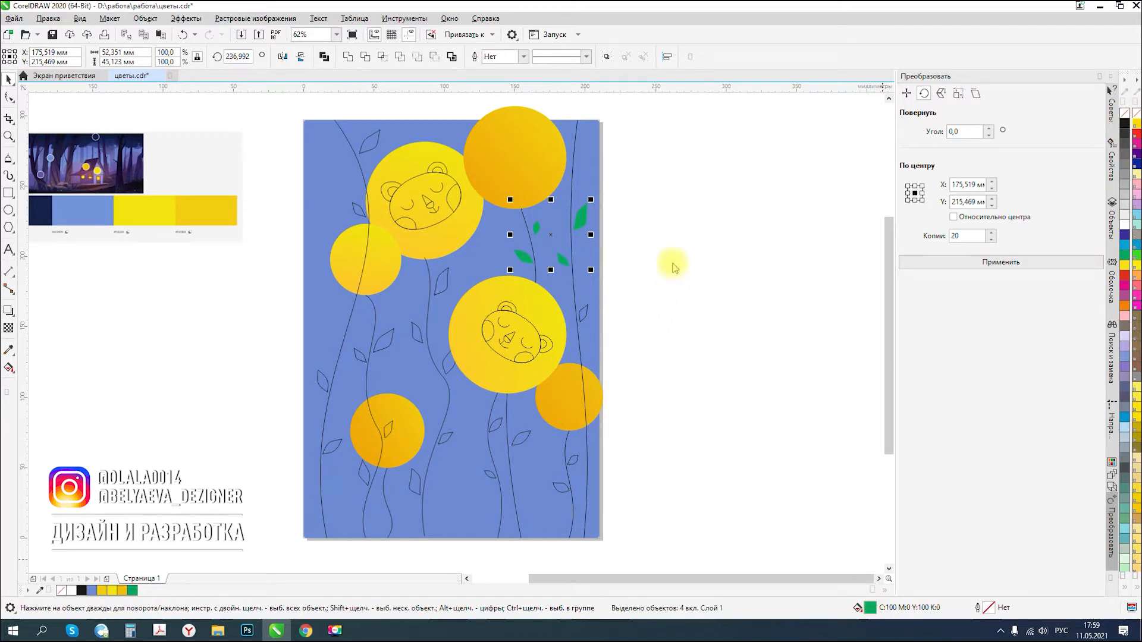
drag(620, 156, 830, 162)
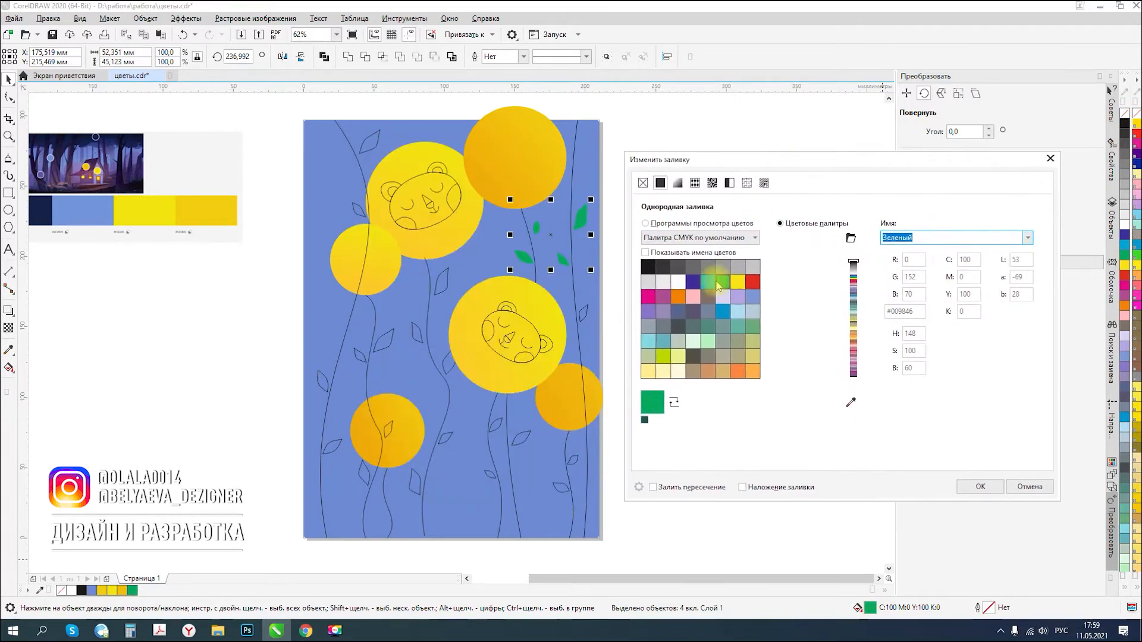
click(704, 334)
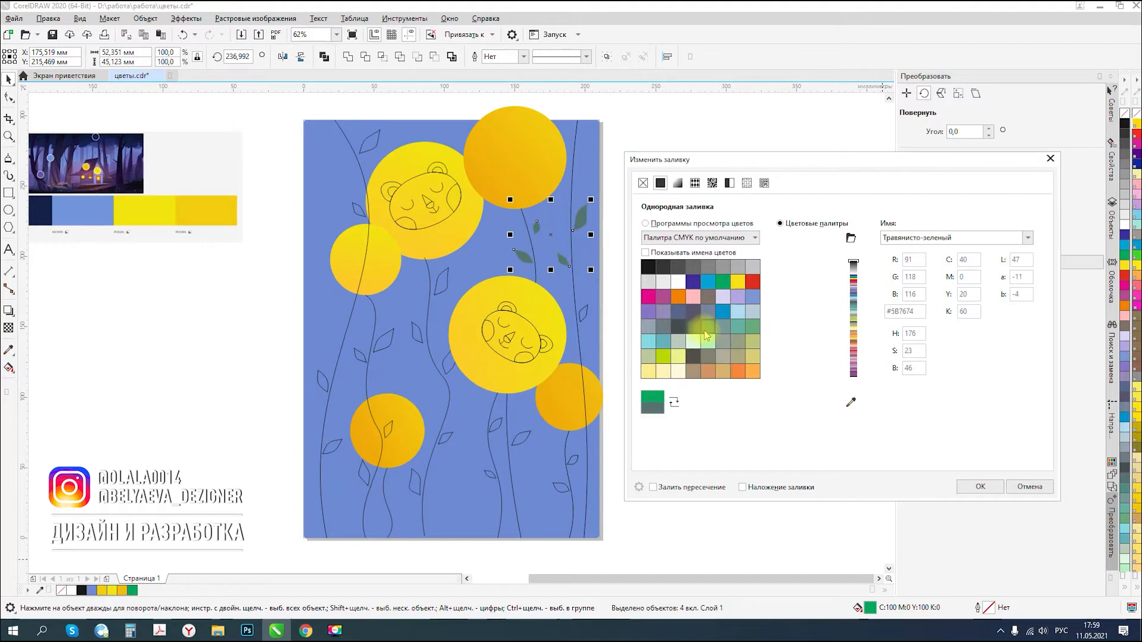
click(709, 335)
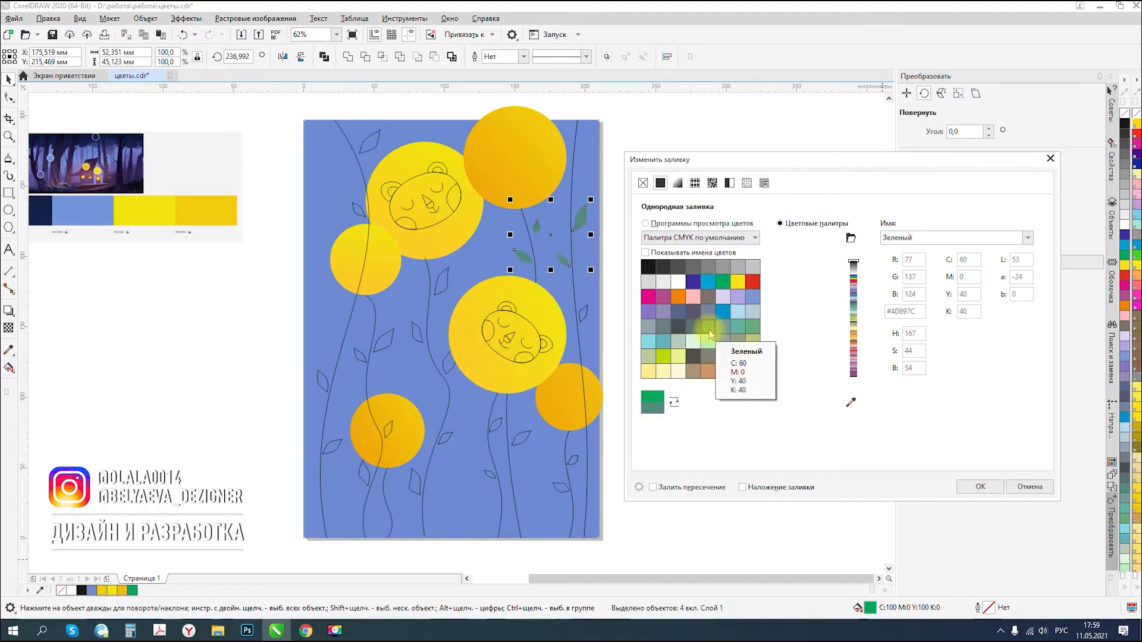
click(739, 332)
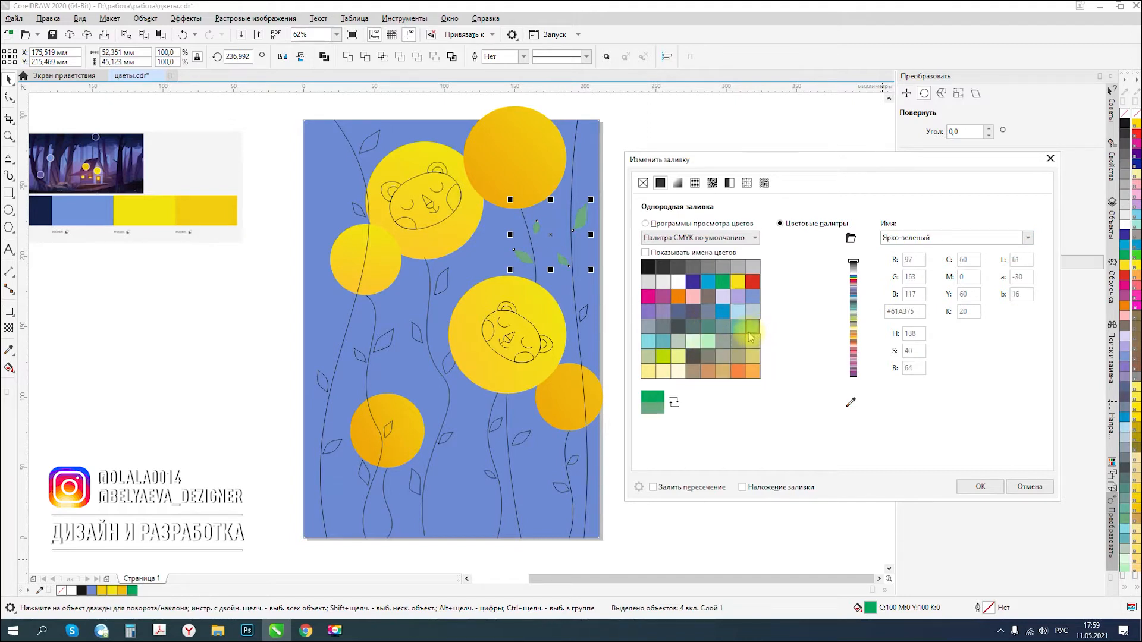
click(723, 330)
click(709, 333)
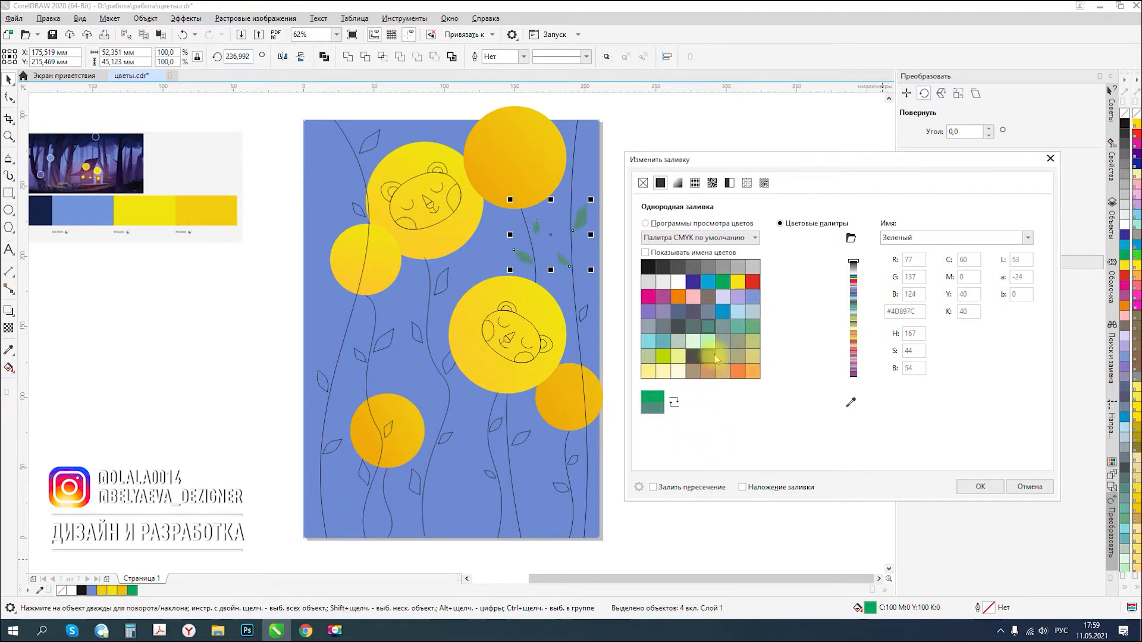
click(662, 341)
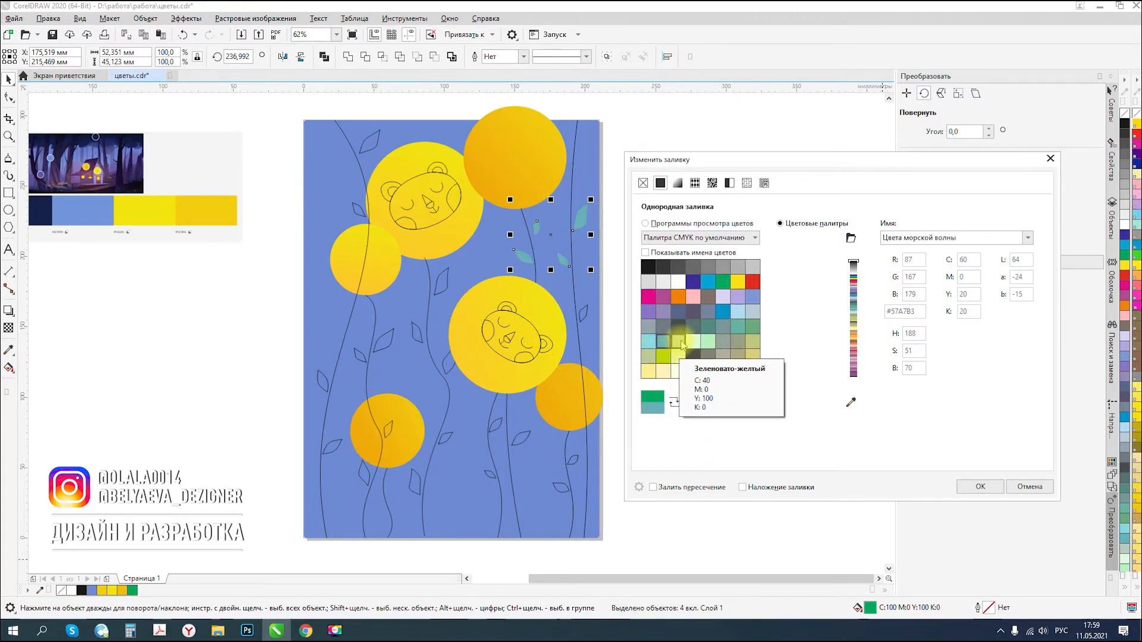
click(978, 488)
- Sample the teal from a coloured leaf with the Color Eyedropper and fill the small leaf right of the lower bear circle
drag(656, 279, 560, 358)
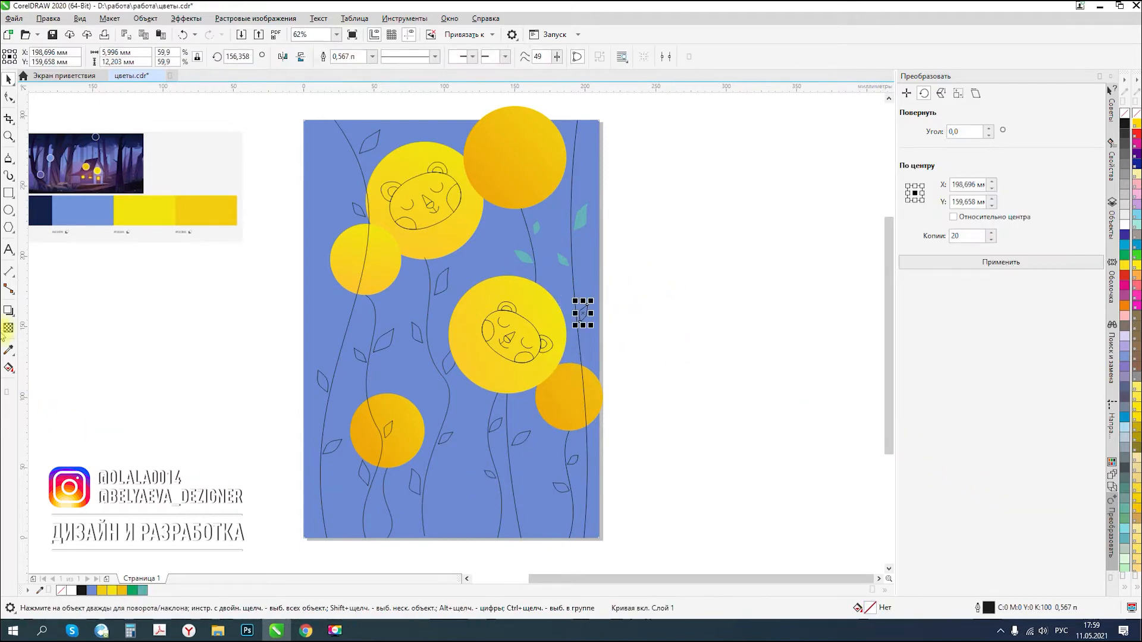
drag(256, 314, 453, 426)
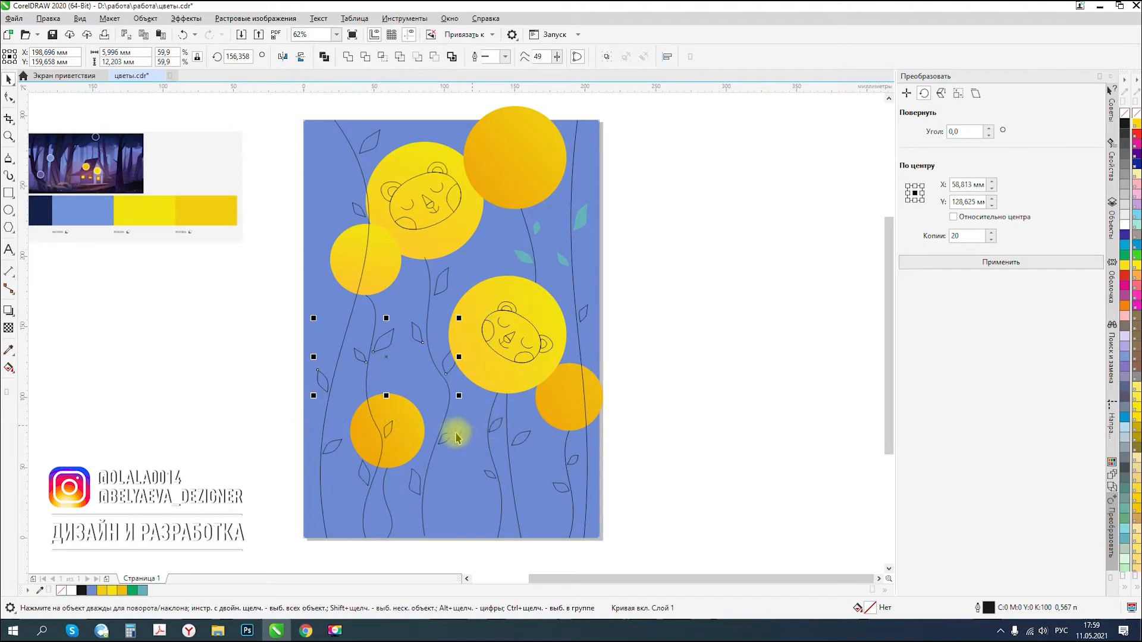
click(8, 352)
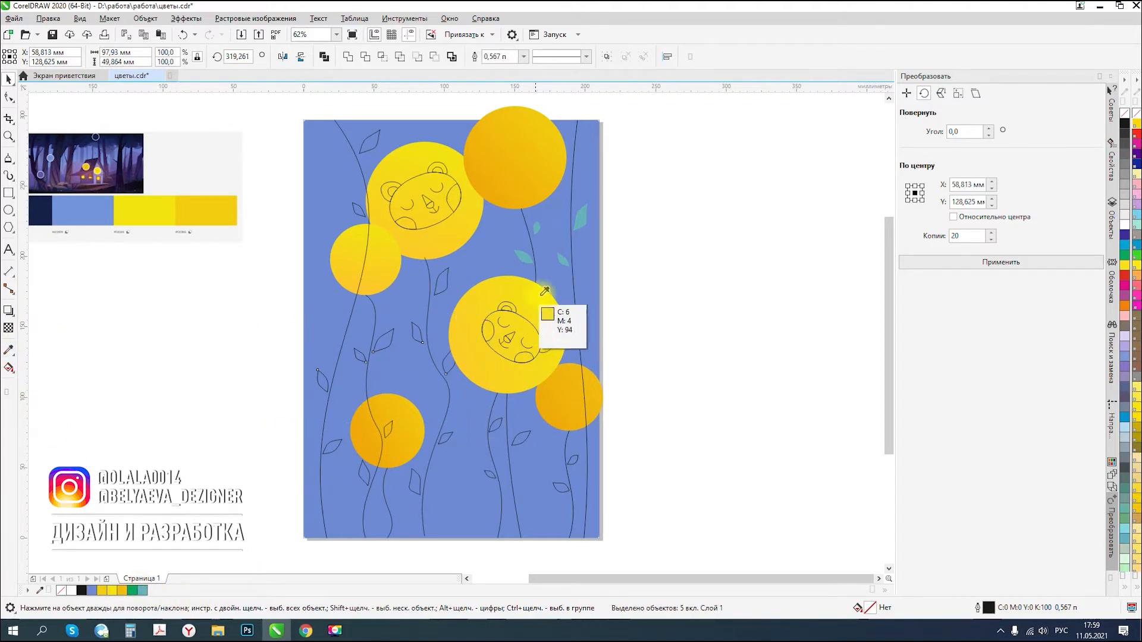
click(581, 220)
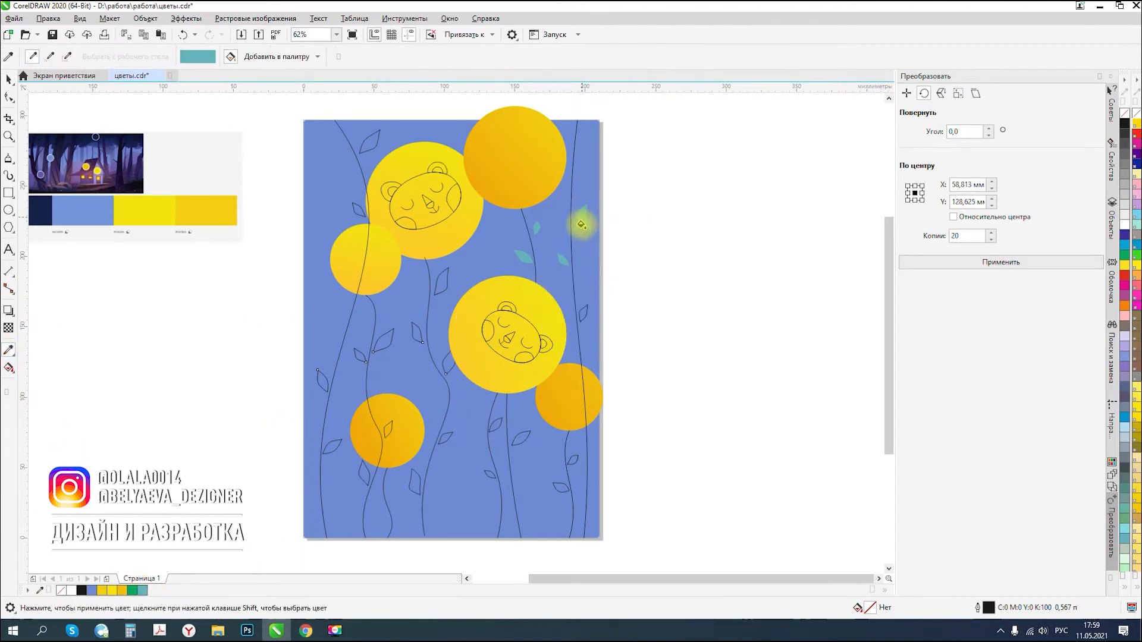
scroll(581, 316, up, 5)
click(574, 296)
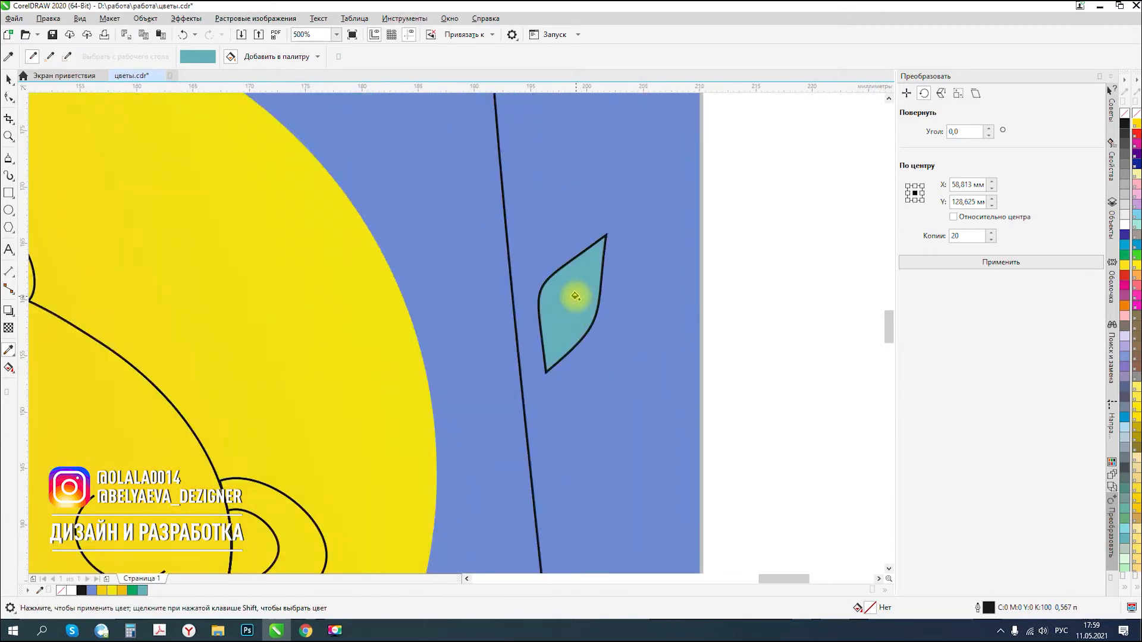
- Fill the leaf beneath the upper bear circle and the two leaves around the stem left of the lower bear with the sampled teal
scroll(563, 324, down, 2)
scroll(287, 245, up, 2)
click(271, 265)
scroll(411, 264, down, 2)
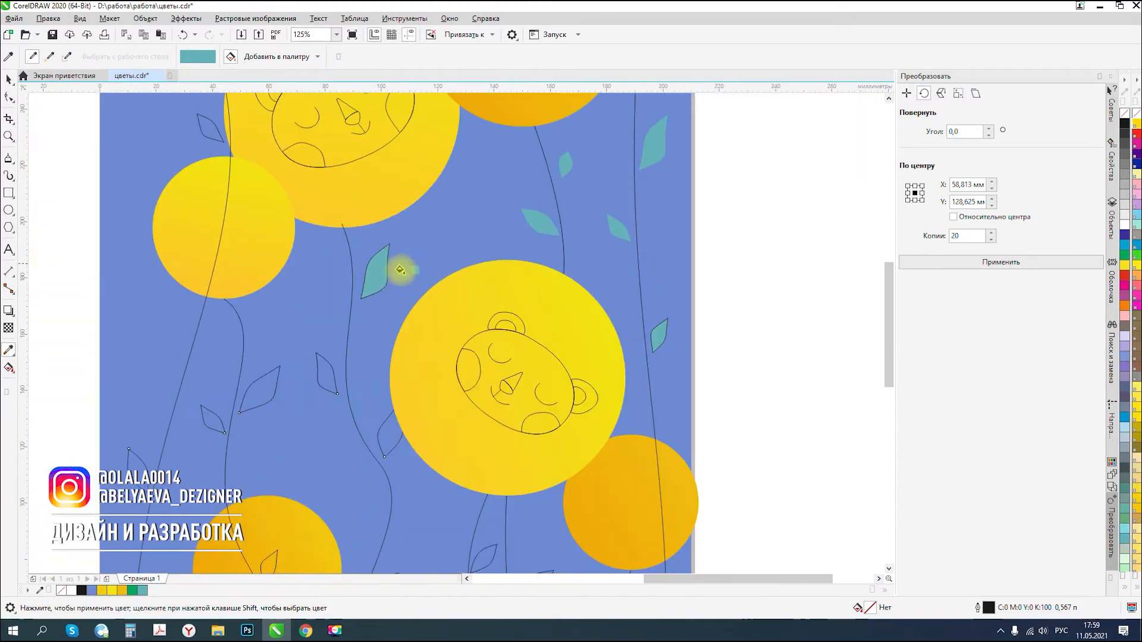
scroll(303, 385, up, 2)
click(377, 331)
click(95, 387)
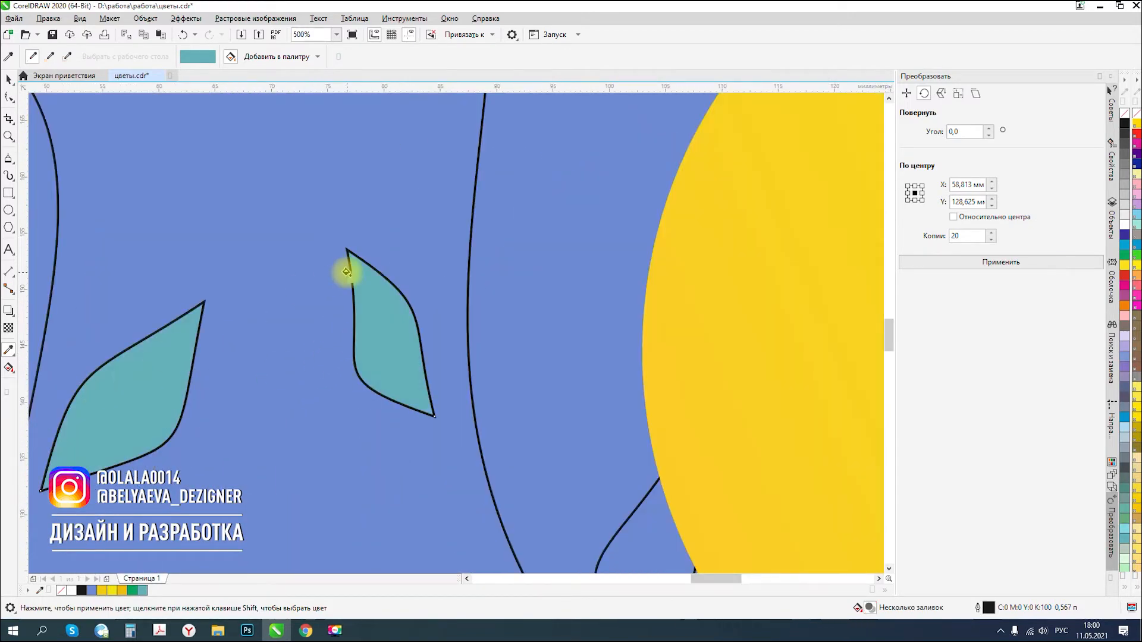
- Apply the sampled teal to the leaf partly behind the lower bear circle, the small leaf to its left and the page's left-edge leaf
scroll(347, 271, down, 2)
click(494, 416)
click(133, 387)
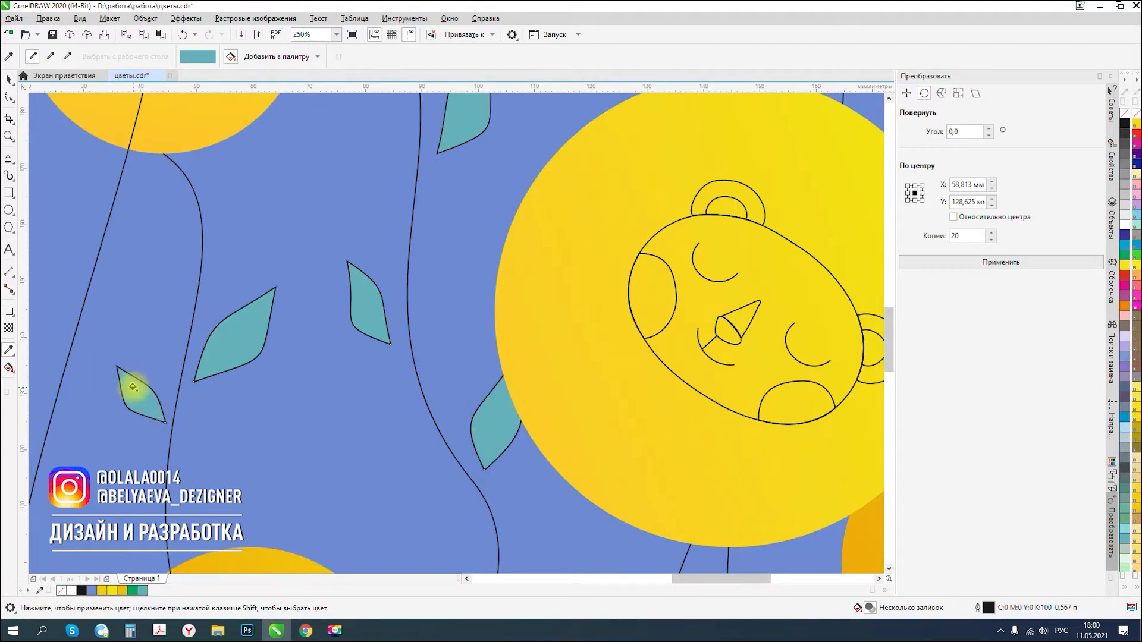
scroll(133, 387, down, 2)
scroll(272, 374, up, 2)
click(303, 325)
scroll(305, 328, down, 2)
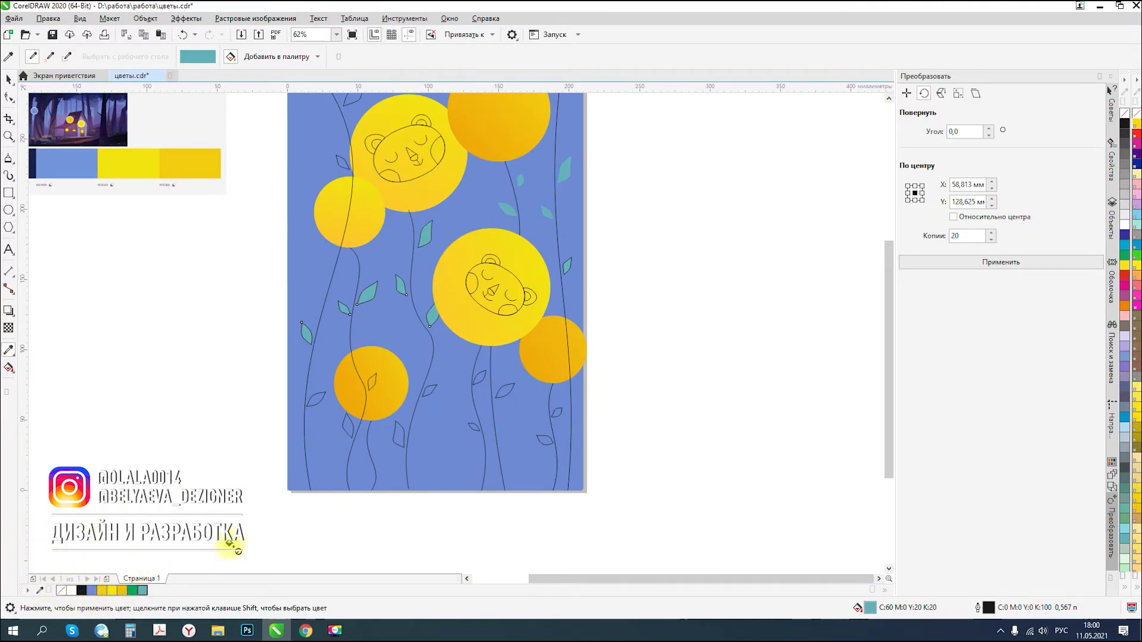
- Fill the four leaves surrounding the lower-left orange circle with the sampled teal
scroll(321, 398, up, 2)
click(283, 387)
click(417, 499)
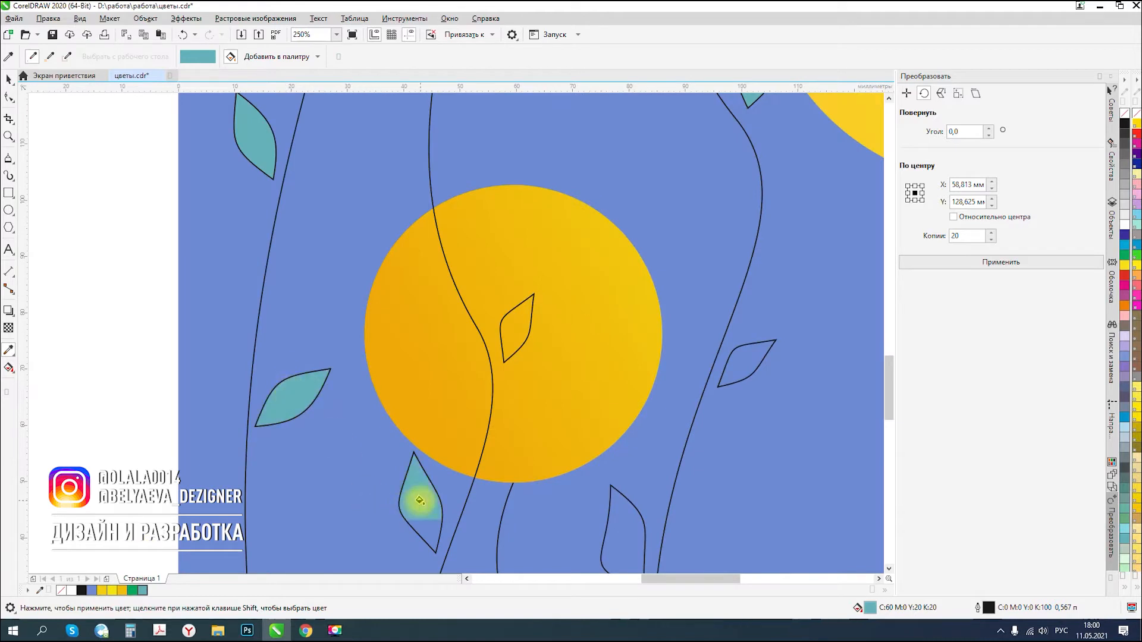
click(622, 516)
click(740, 356)
scroll(741, 357, down, 2)
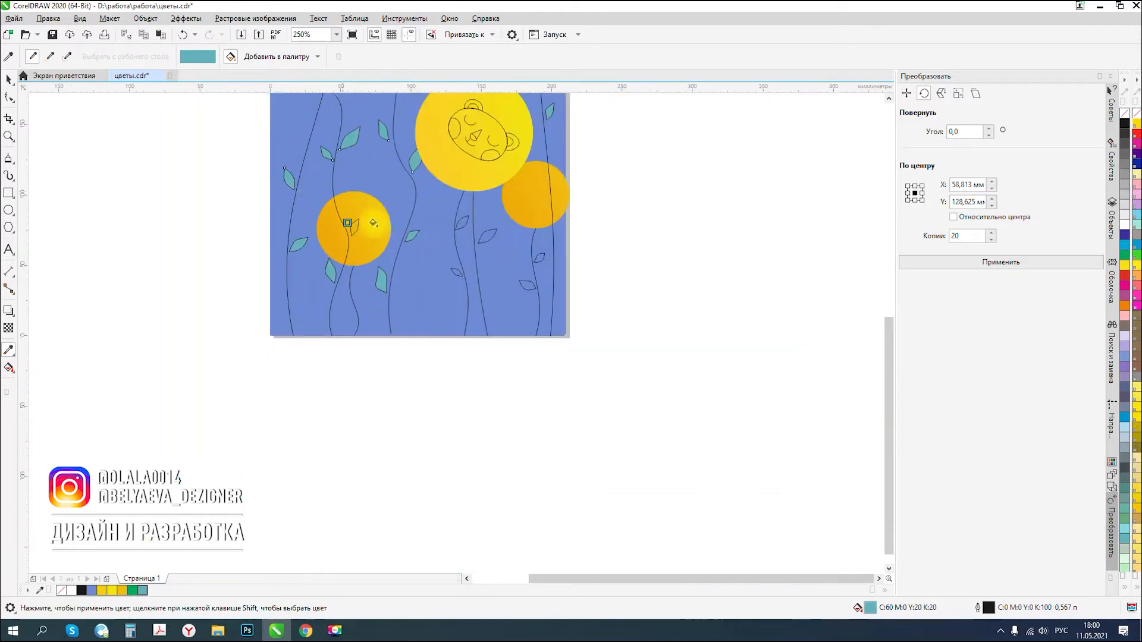
- Colour the two leaves below the lower-right orange circle and the large leaf below the lower bear teal, undoing a stray colour application
scroll(517, 272, up, 1)
click(537, 290)
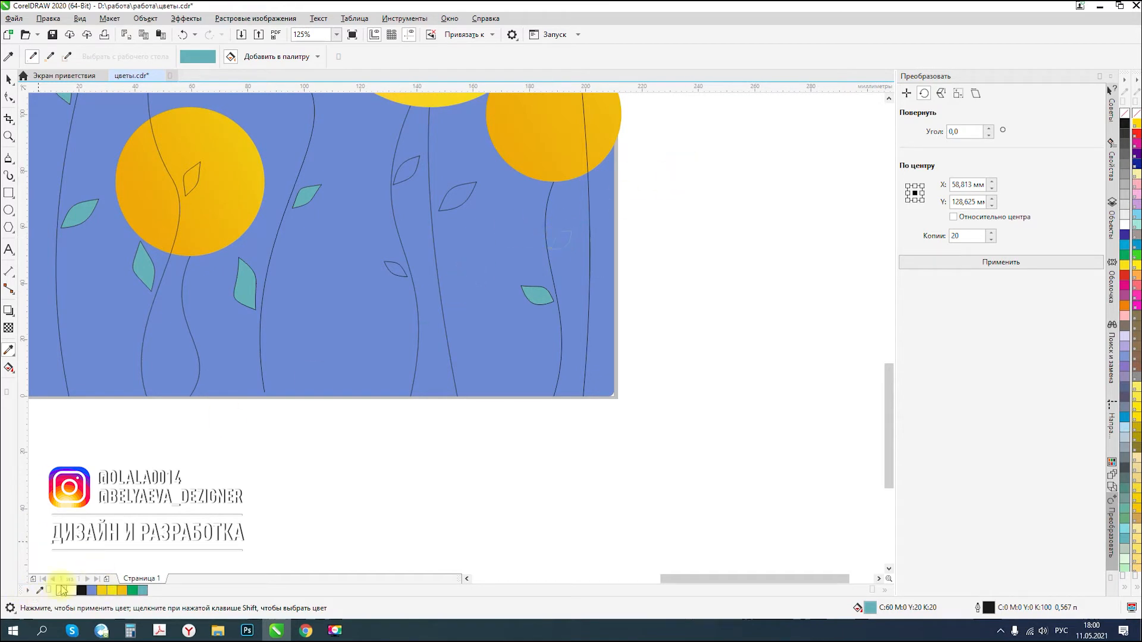
scroll(552, 217, up, 2)
key(ctrl+z)
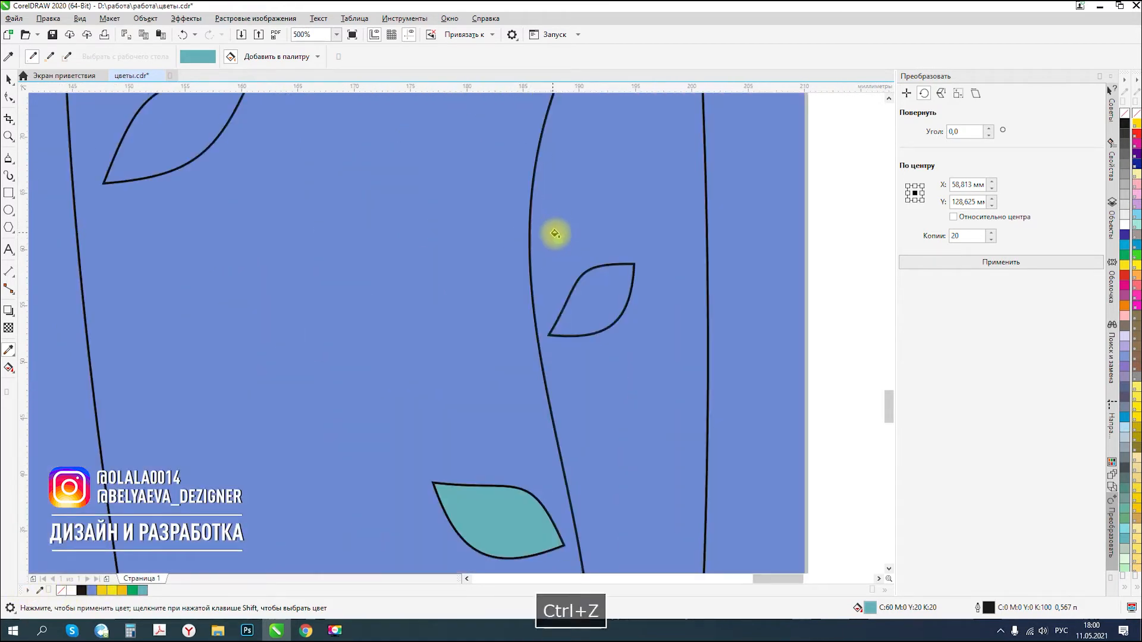
click(589, 281)
click(182, 122)
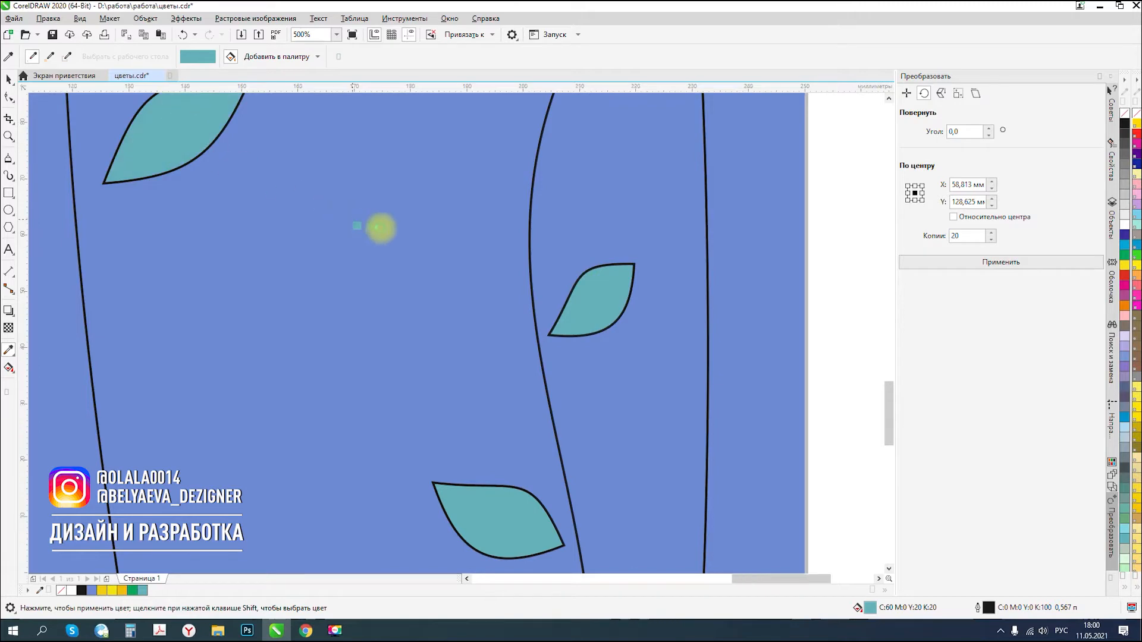
- Fill the remaining small and medium leaves on the stem beneath the lower bear with teal, undoing a misapplied outline colour
scroll(242, 258, down, 2)
scroll(285, 288, up, 1)
click(286, 286)
scroll(287, 287, down, 2)
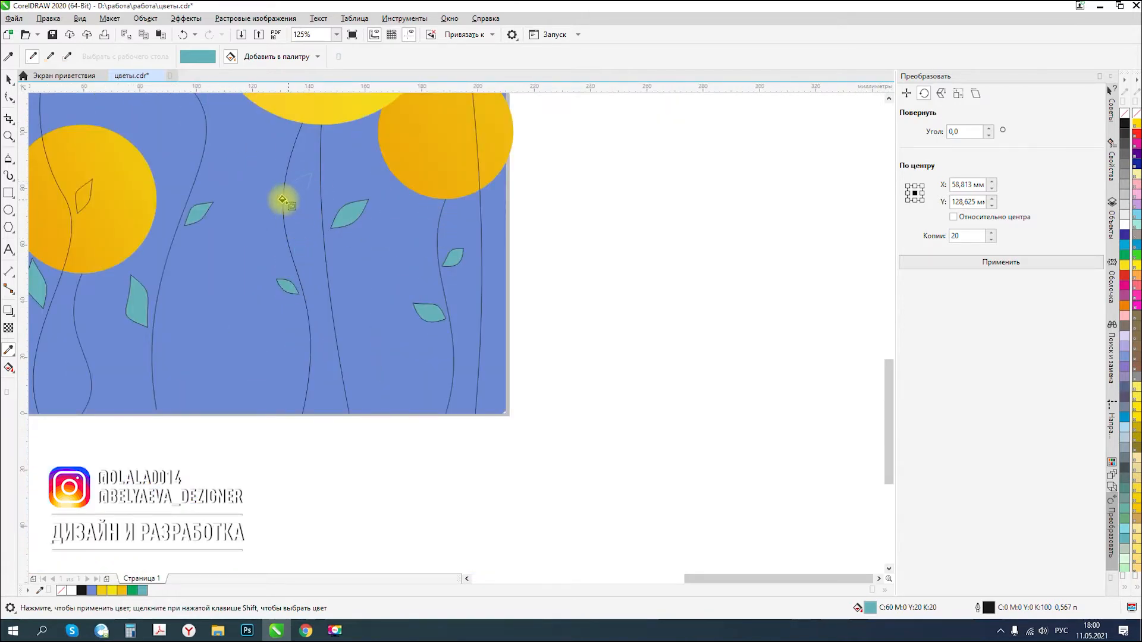
key(ctrl+z)
scroll(277, 175, up, 3)
click(310, 232)
scroll(416, 256, down, 2)
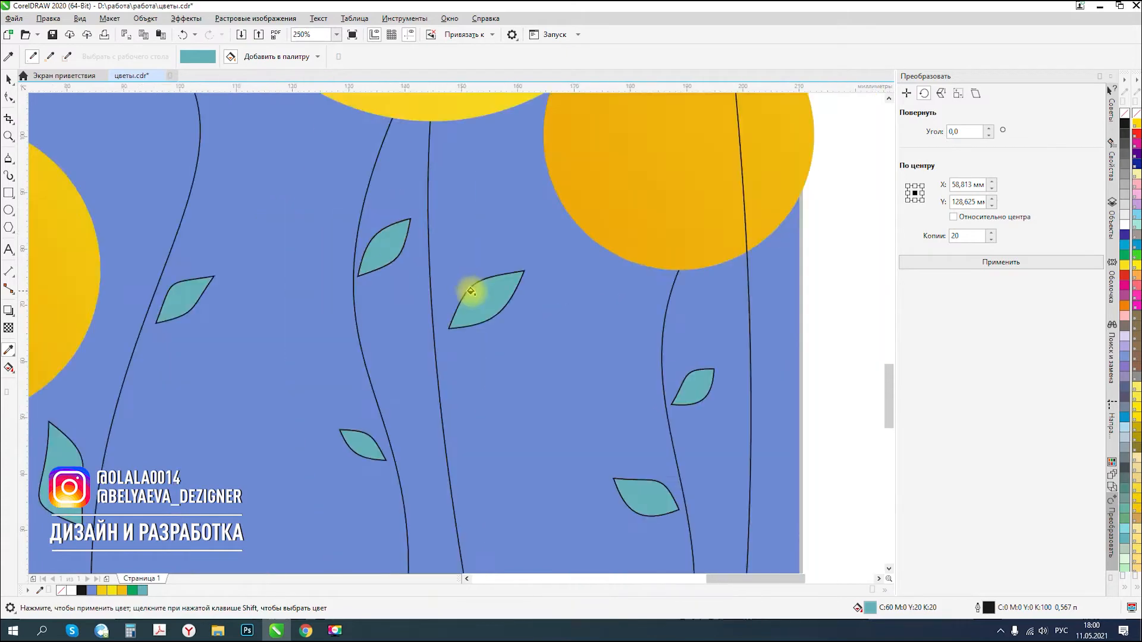
- Fill the two leaves at the upper left of the page with the sampled teal and clear the selection
scroll(471, 290, down, 6)
scroll(417, 257, up, 4)
click(408, 148)
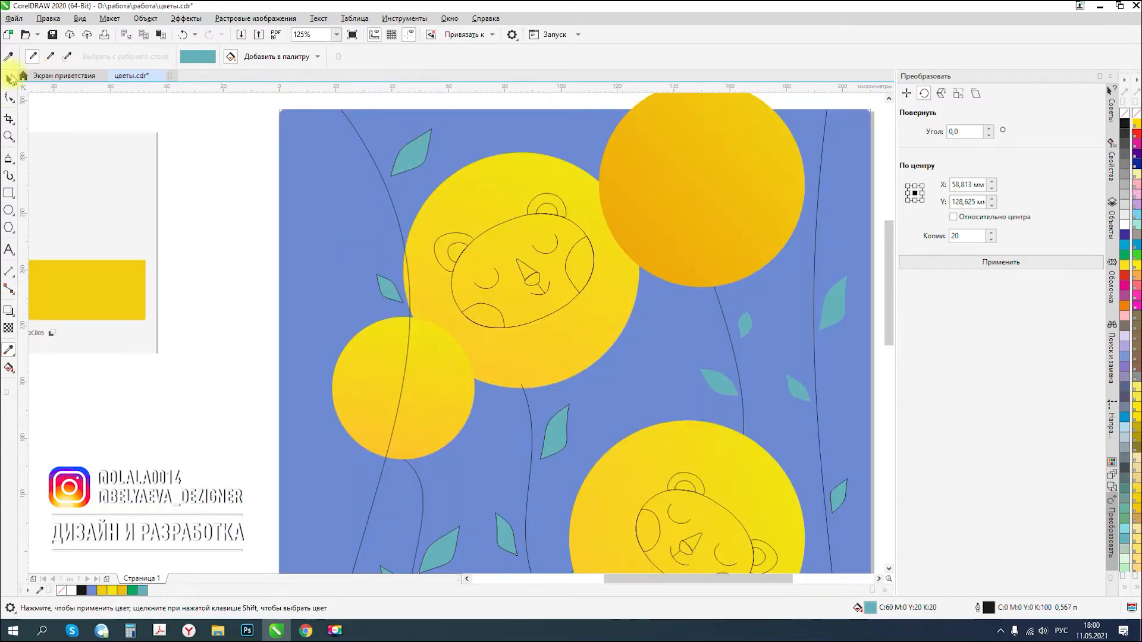
click(9, 79)
scroll(303, 214, down, 6)
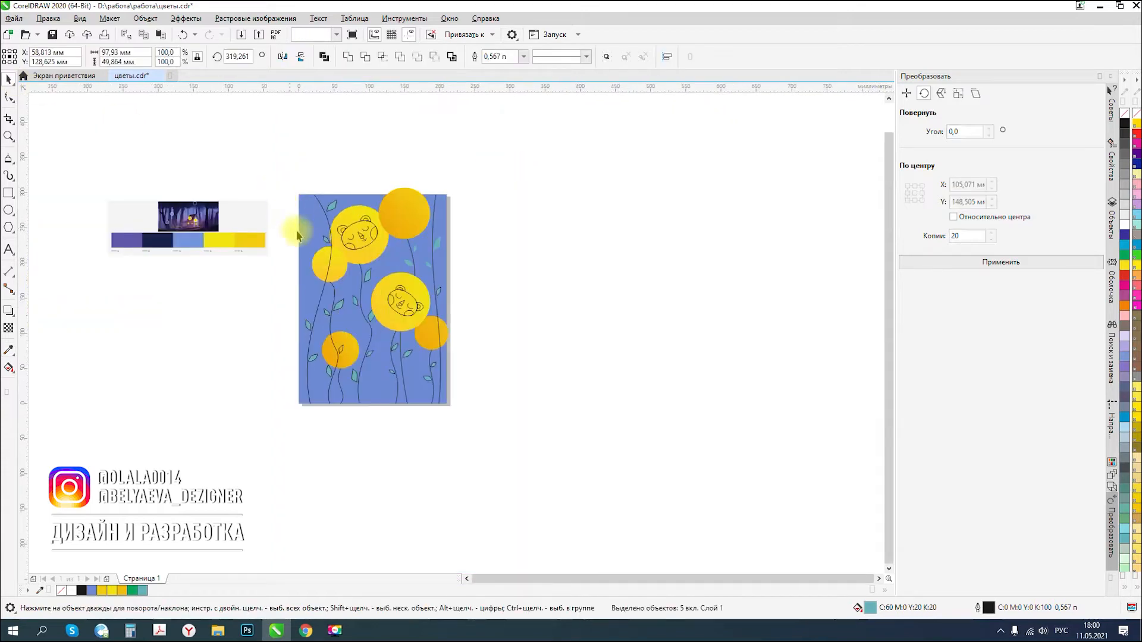
click(169, 149)
- Fill the leaf inside the lower-left orange circle with the teal from the document palette and deselect it
scroll(334, 251, up, 2)
scroll(341, 259, down, 1)
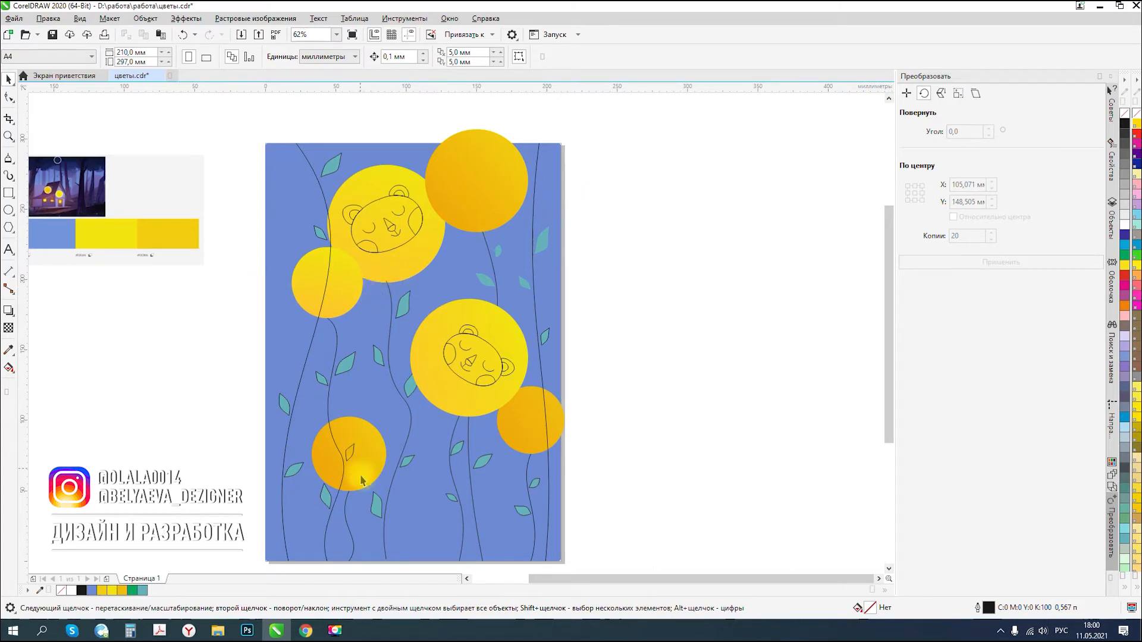
click(350, 453)
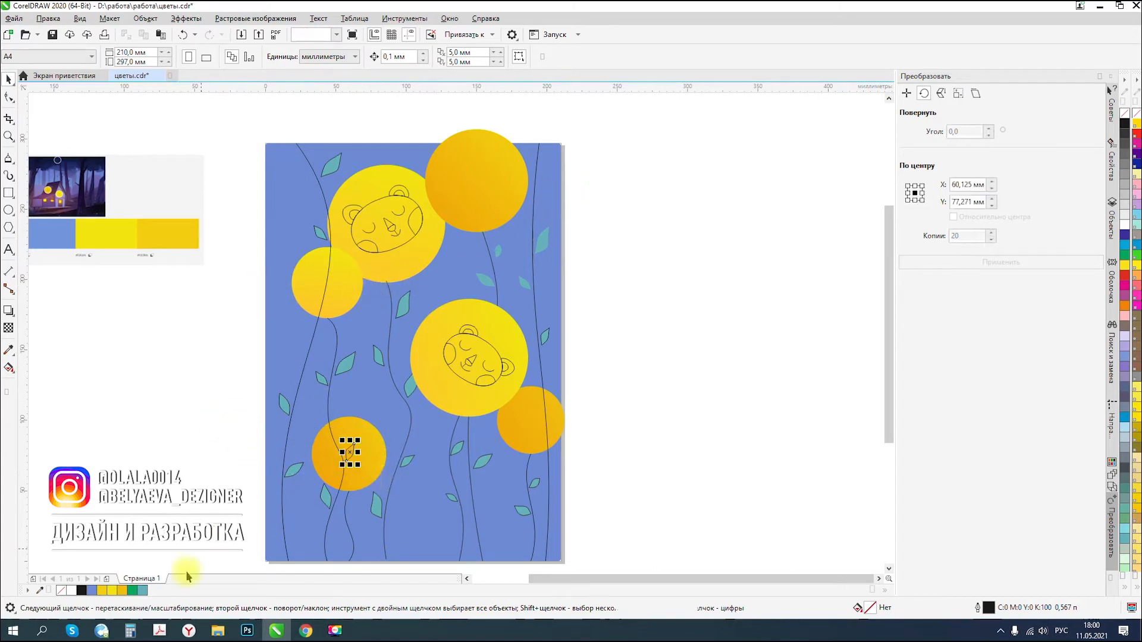
click(142, 591)
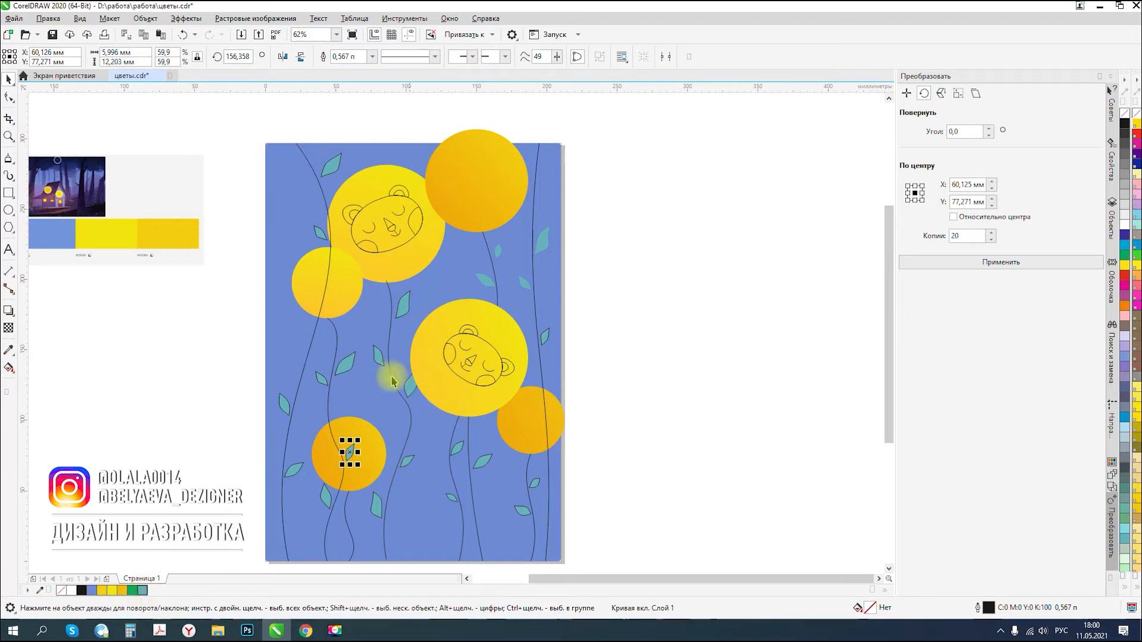
click(167, 444)
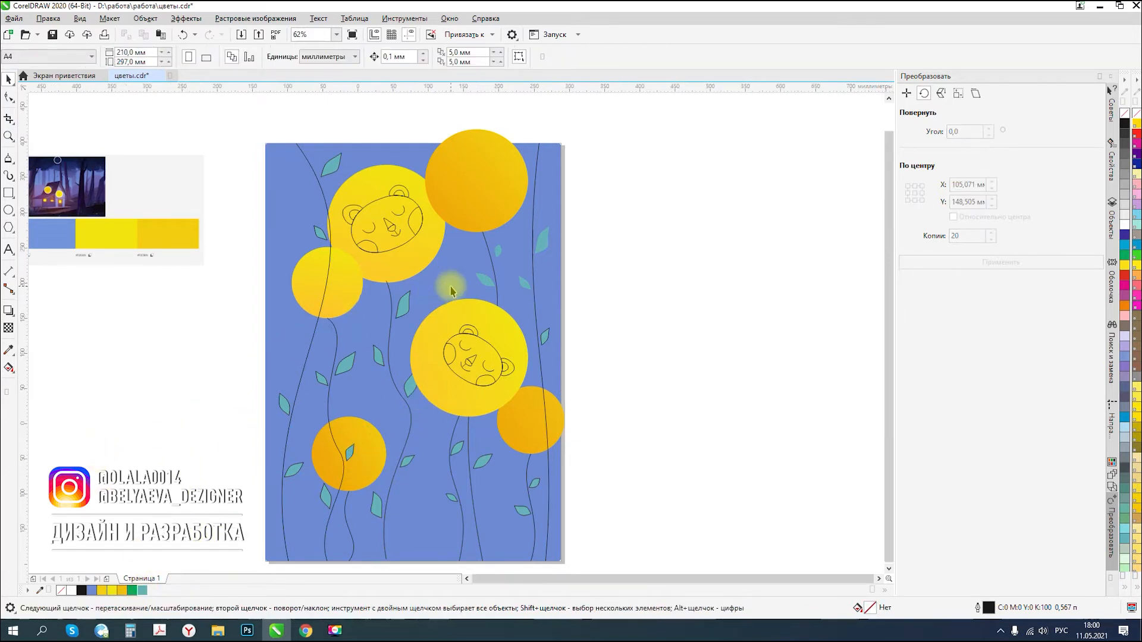
- Outline the long right stem, the stem below the upper-right orange circle and the stem below the upper bear in teal
scroll(450, 287, down, 2)
scroll(493, 274, up, 2)
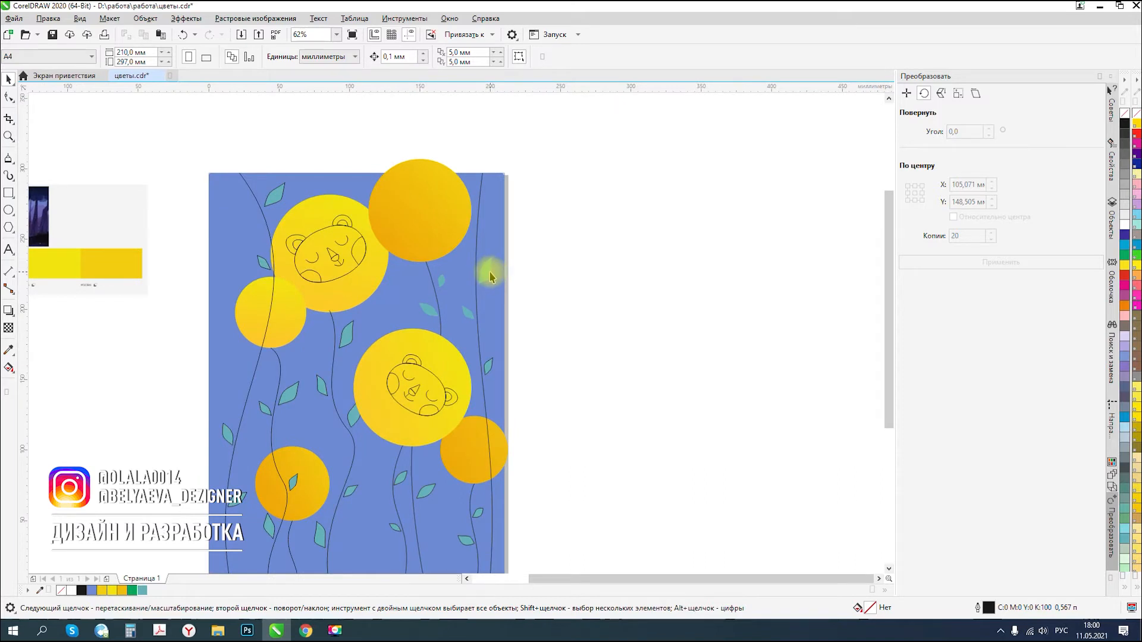
click(481, 269)
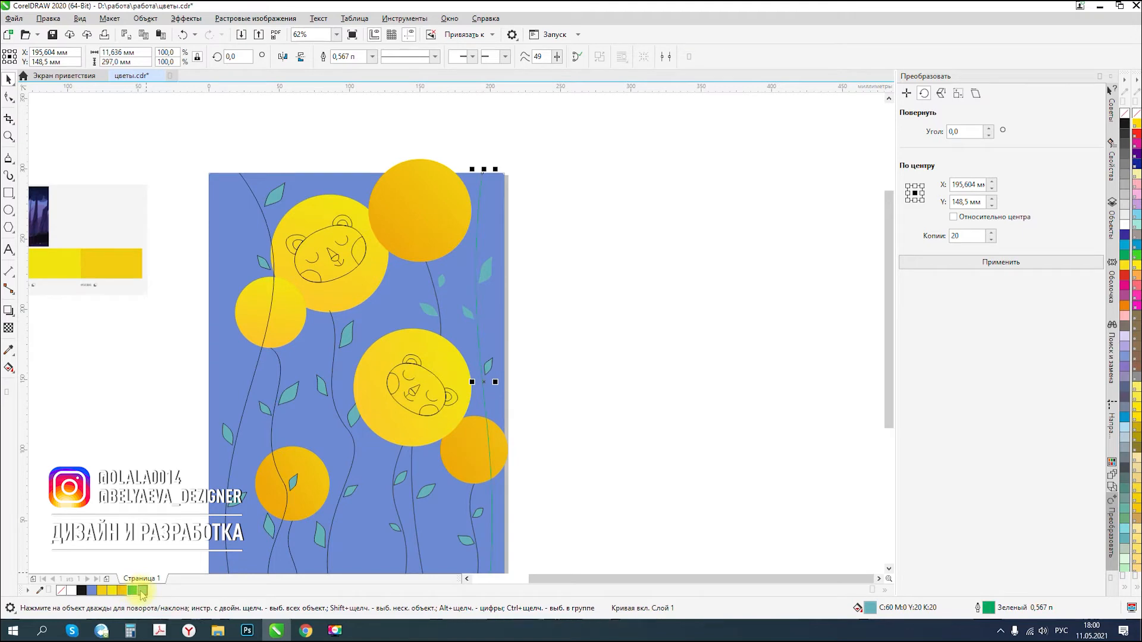
click(433, 278)
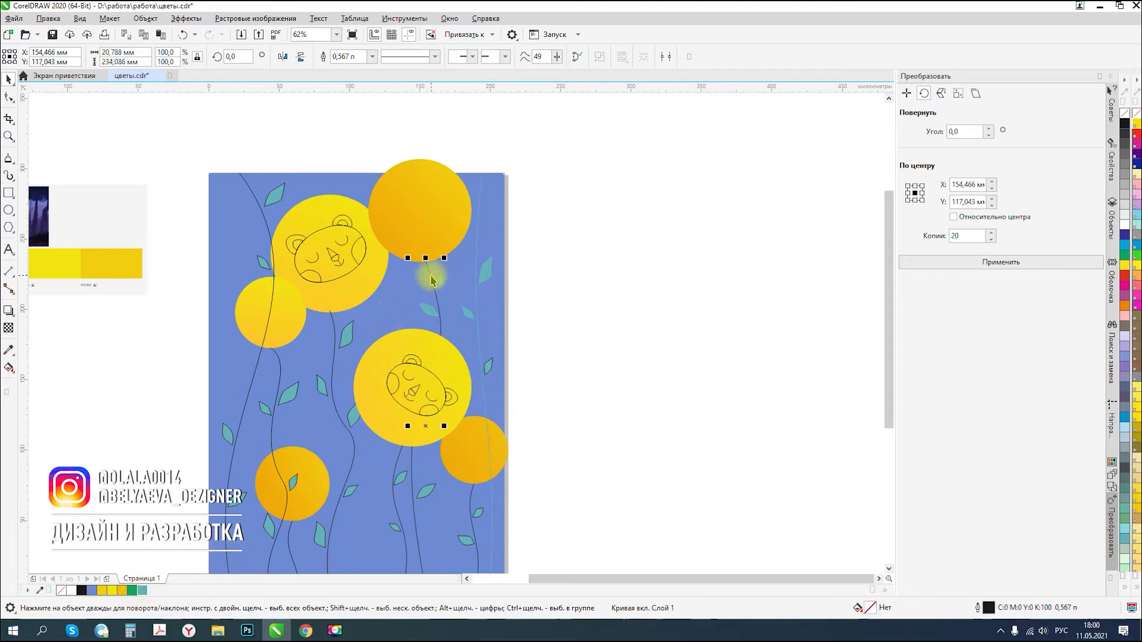
right_click(143, 591)
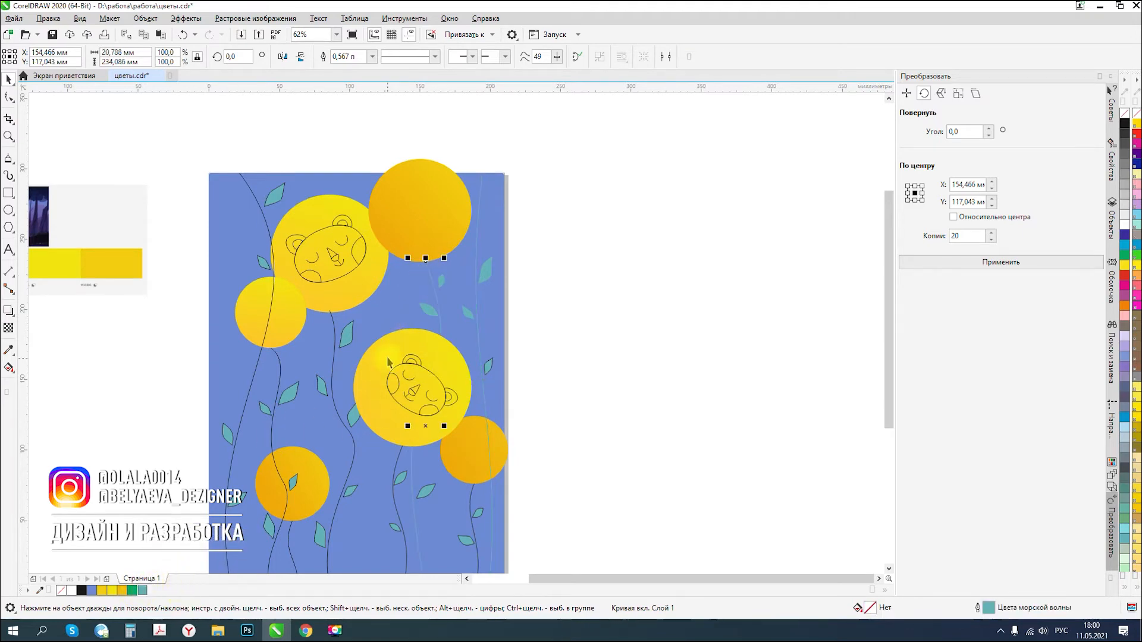
click(333, 357)
right_click(142, 591)
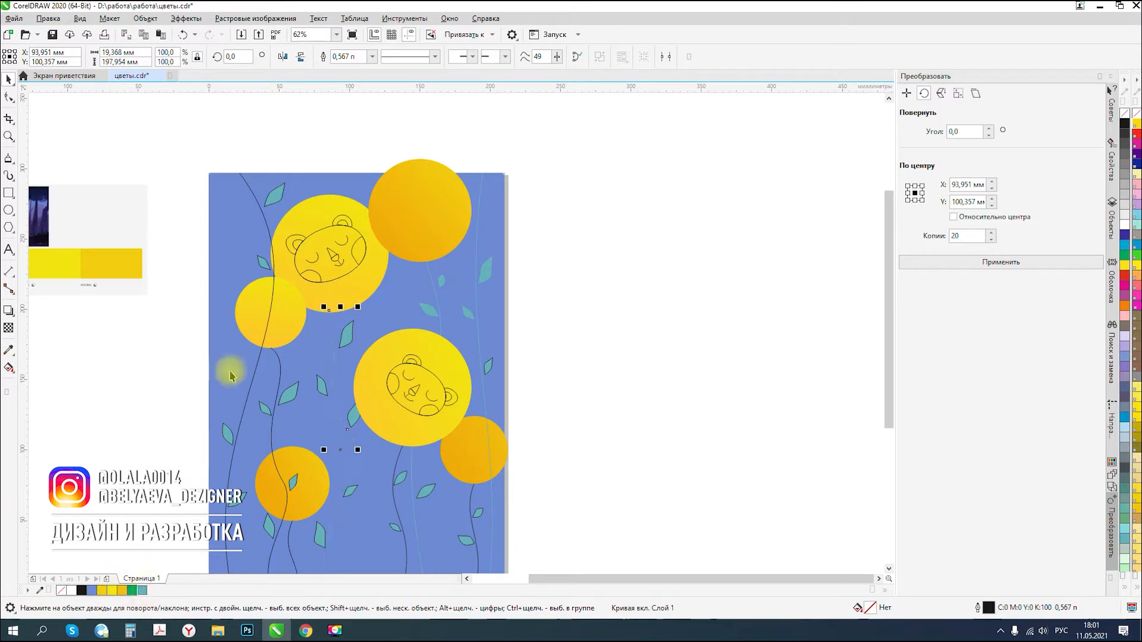
- Move the top node of the stem below the upper bear down to the lower edge of its yellow circle
scroll(331, 342, up, 5)
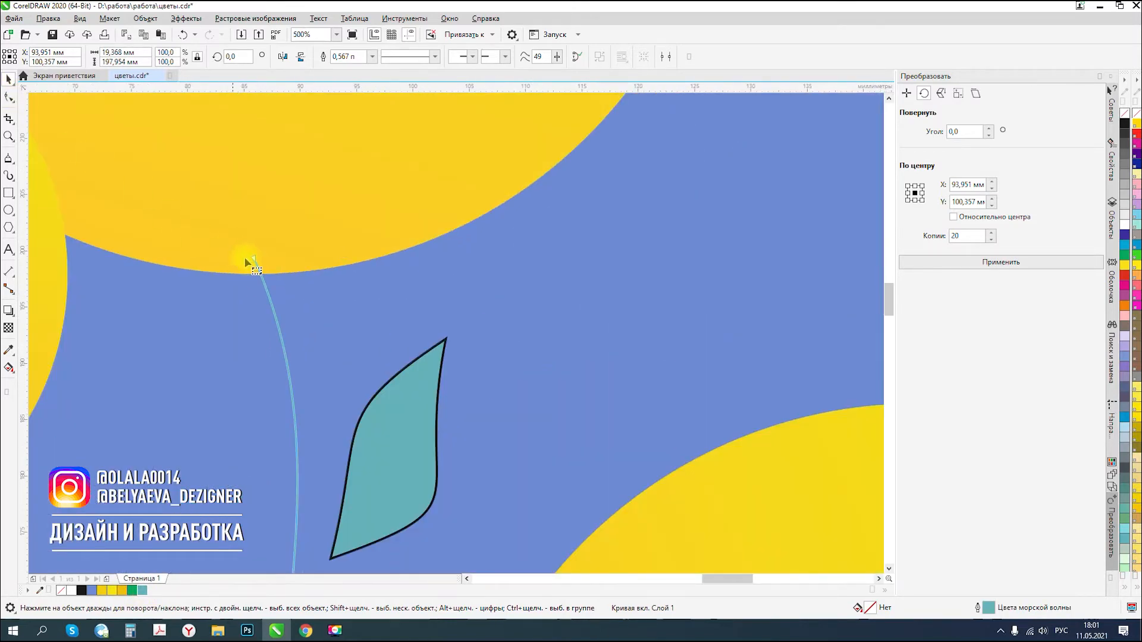
key(F10)
click(260, 273)
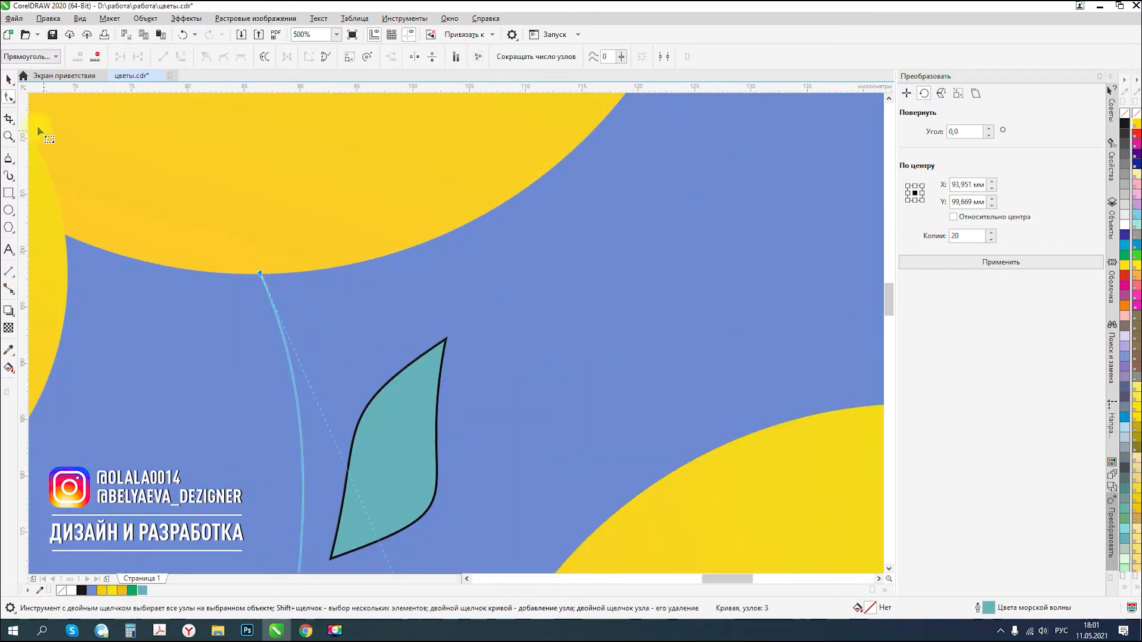
- Outline the remaining black stems in teal: the long left one and those below the small yellow circle, lower bear and lower orange circles
scroll(408, 312, down, 4)
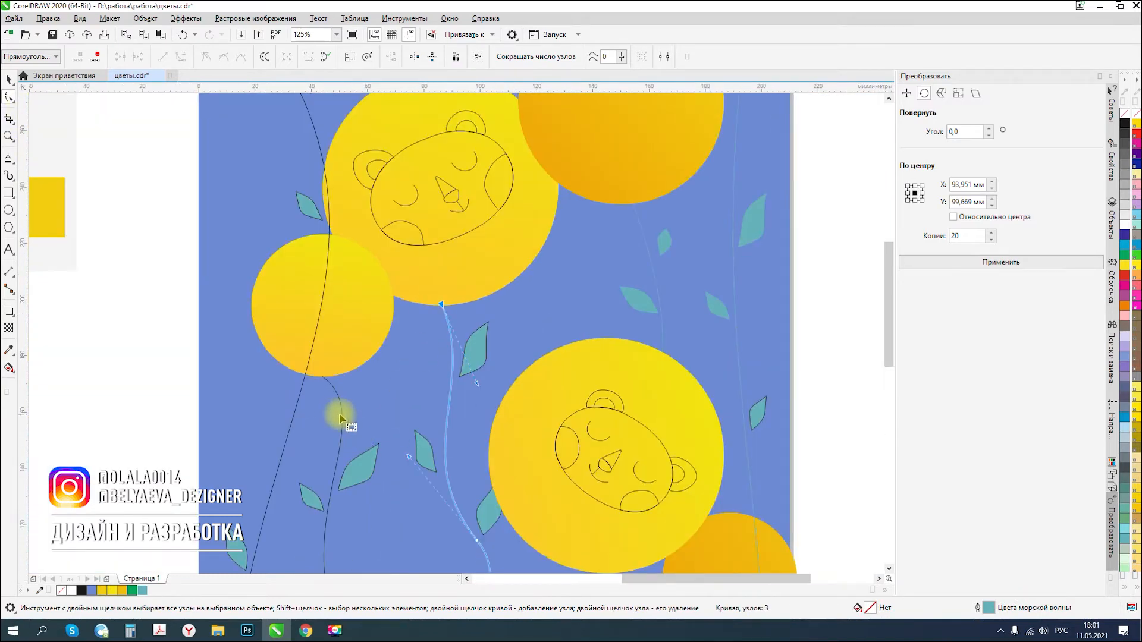
click(342, 414)
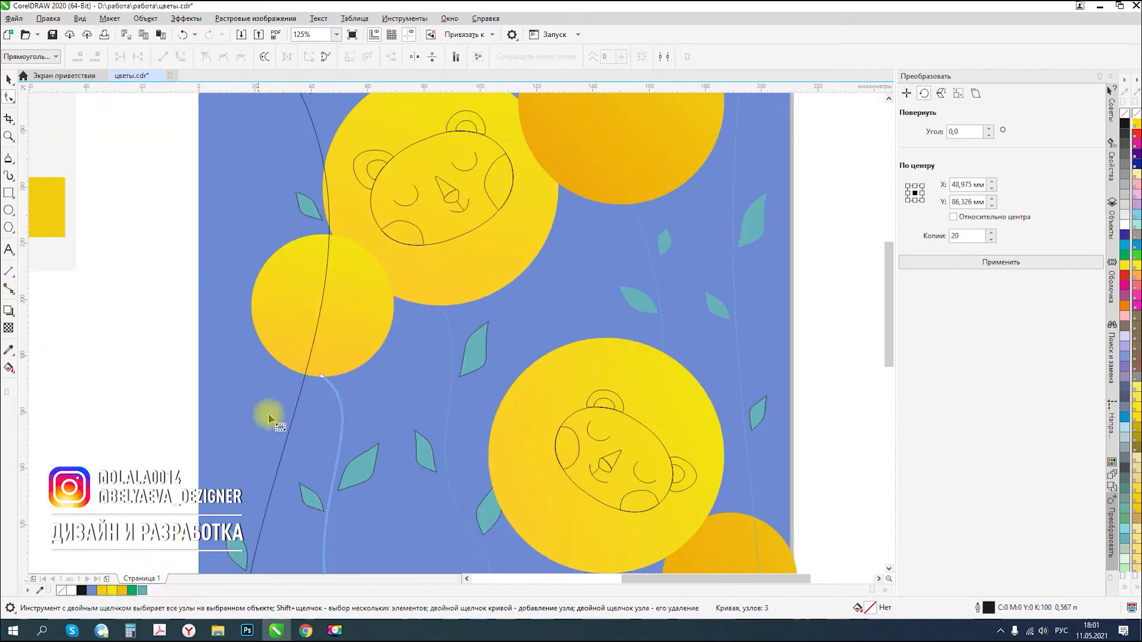
click(298, 409)
right_click(143, 590)
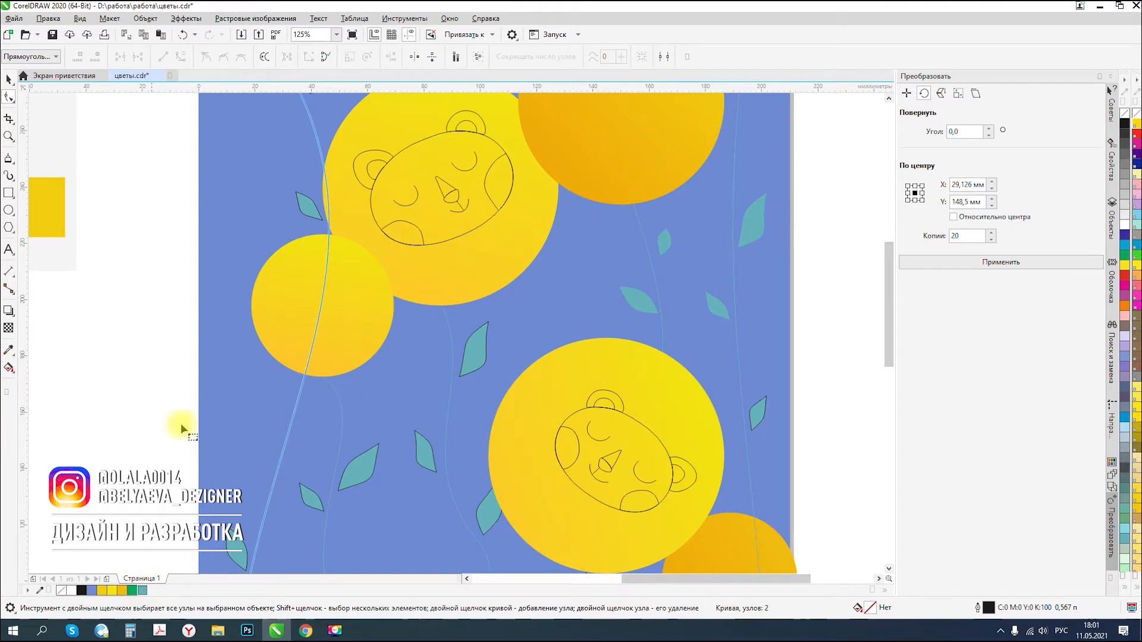
scroll(374, 199, down, 2)
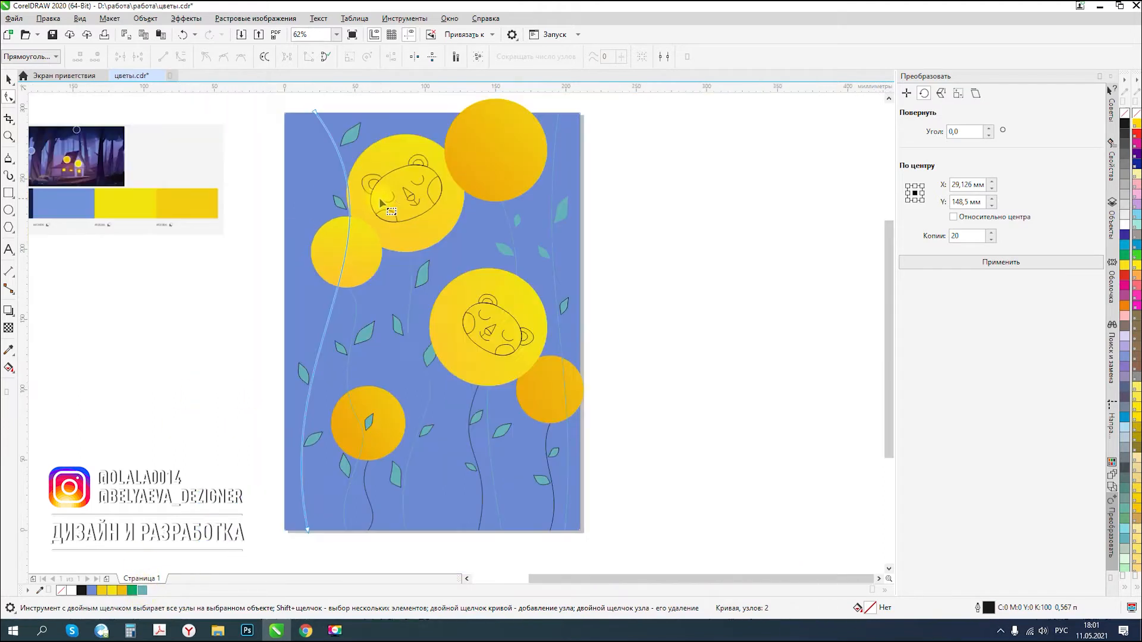
click(478, 471)
click(369, 485)
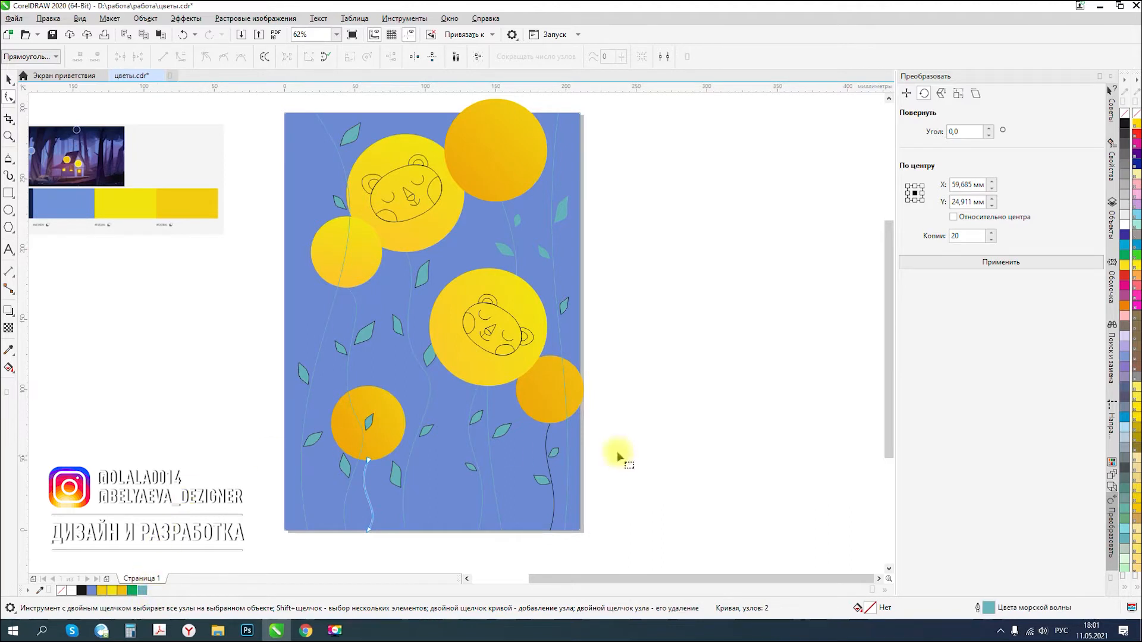
click(546, 442)
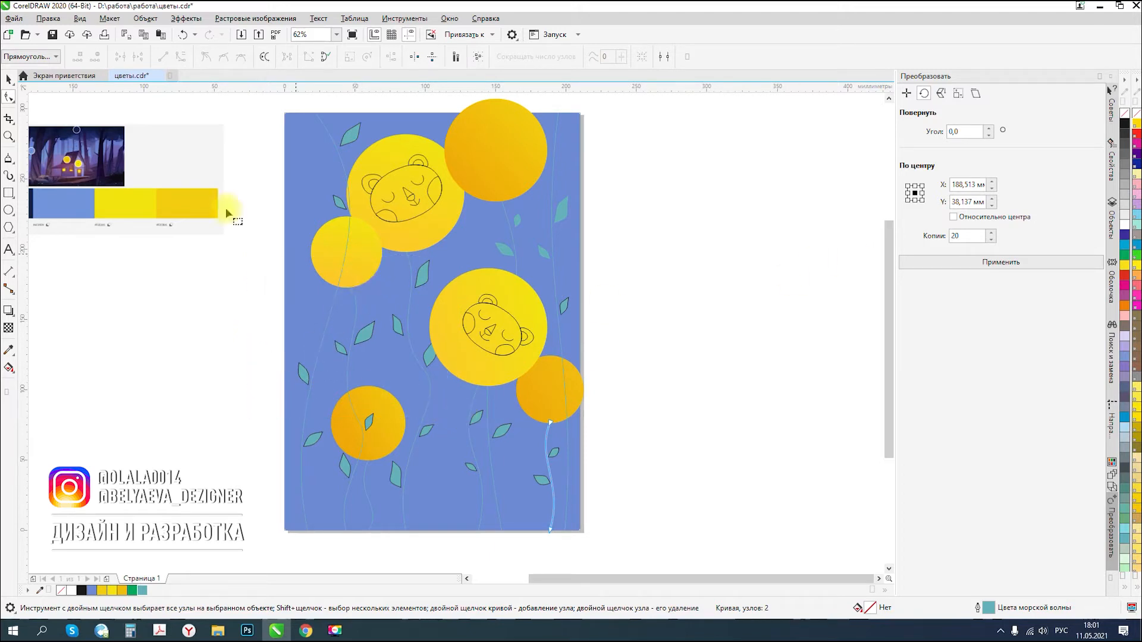
- Remove the black outline from the leaves in the middle left area and the two at the upper left of the page
click(9, 81)
drag(252, 235, 457, 433)
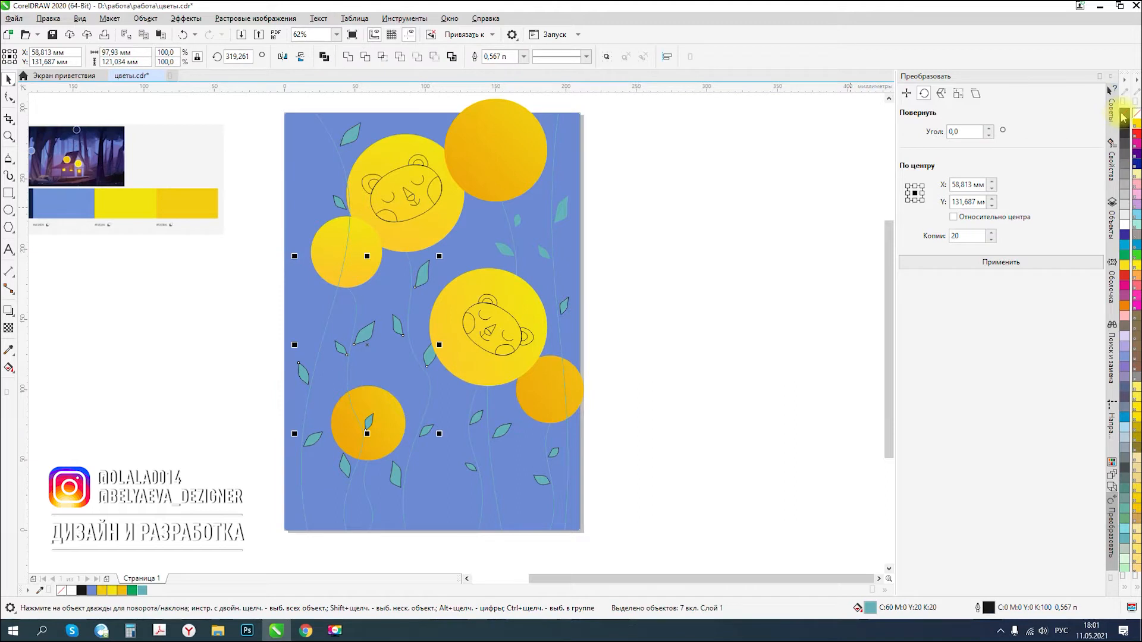
drag(260, 104, 391, 231)
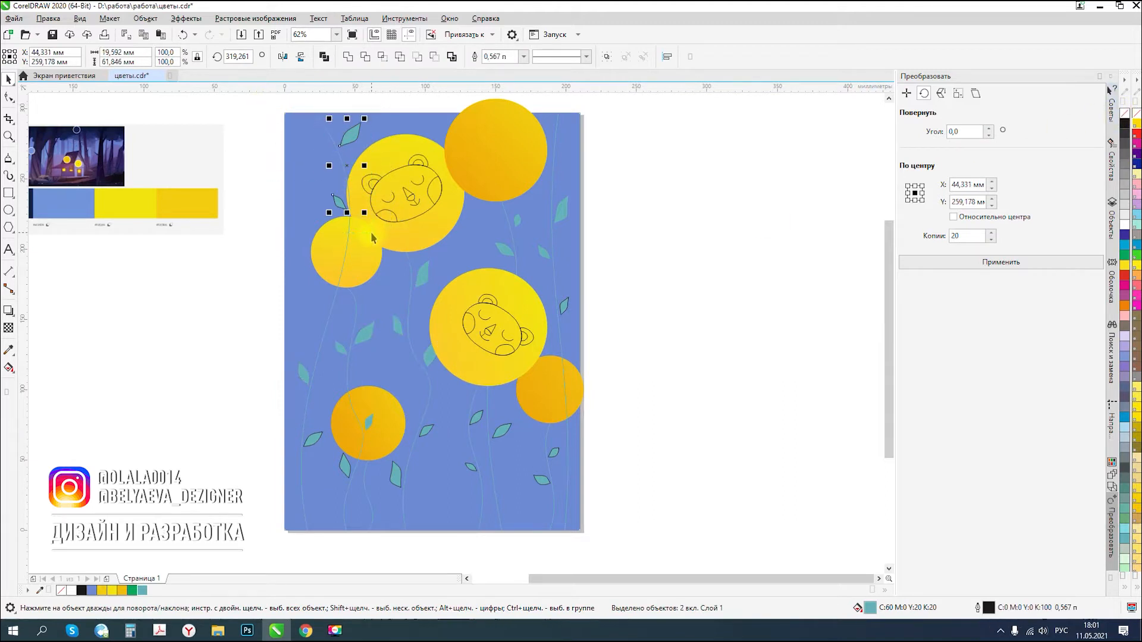
right_click(1126, 113)
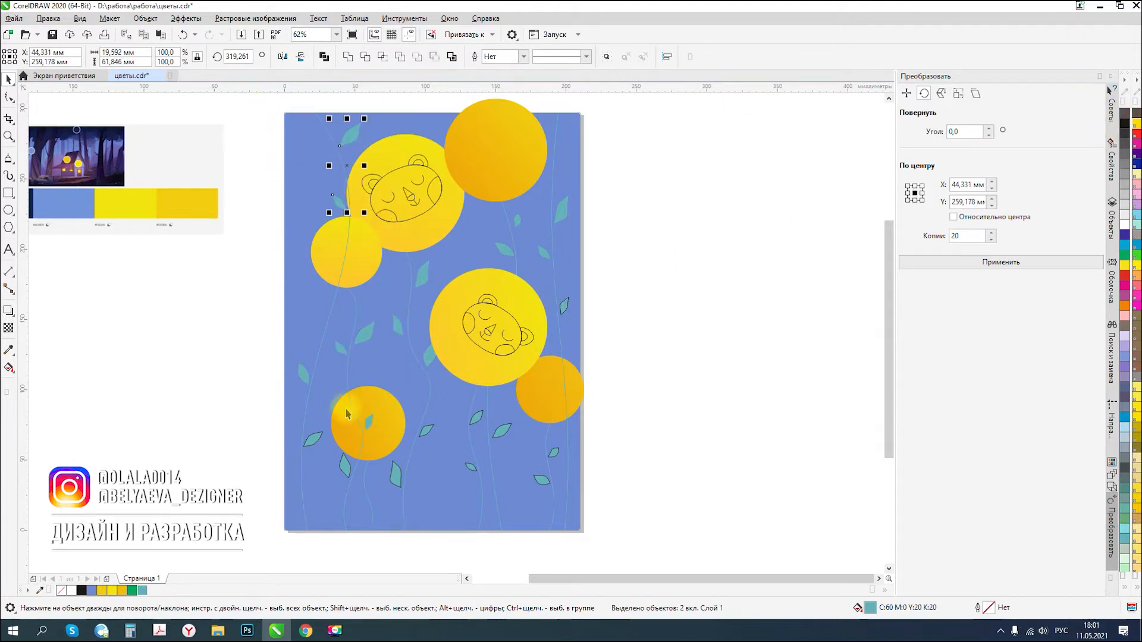
- Remove the black outline from the leaves in the lower part of the page and the leaf beside the lower bear, then deselect
drag(252, 415, 583, 502)
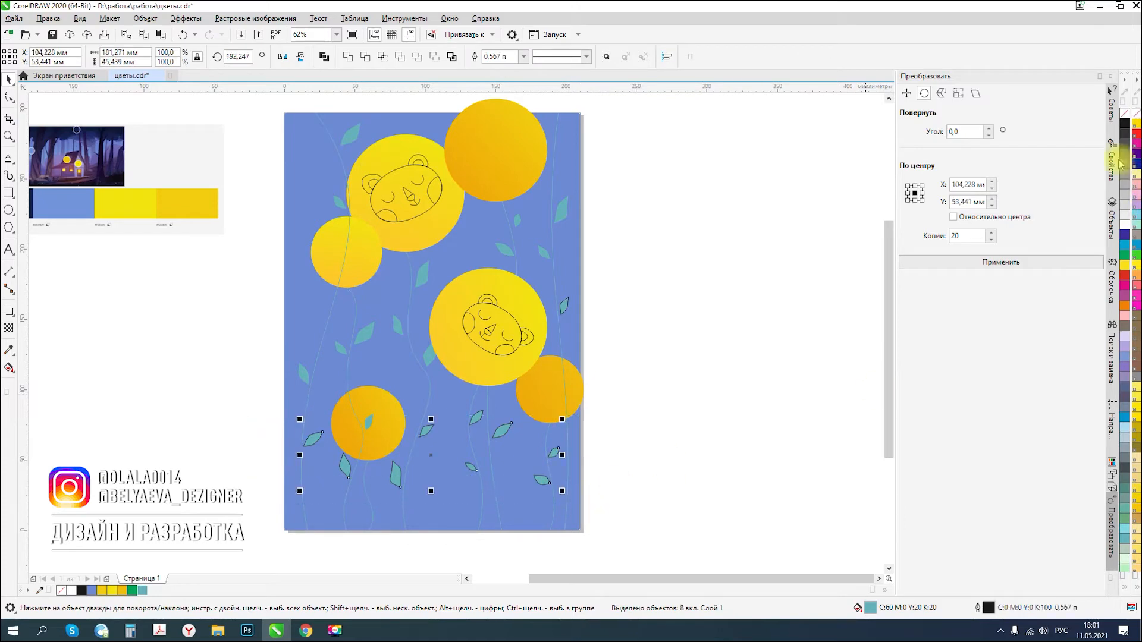
click(704, 385)
drag(646, 374, 457, 443)
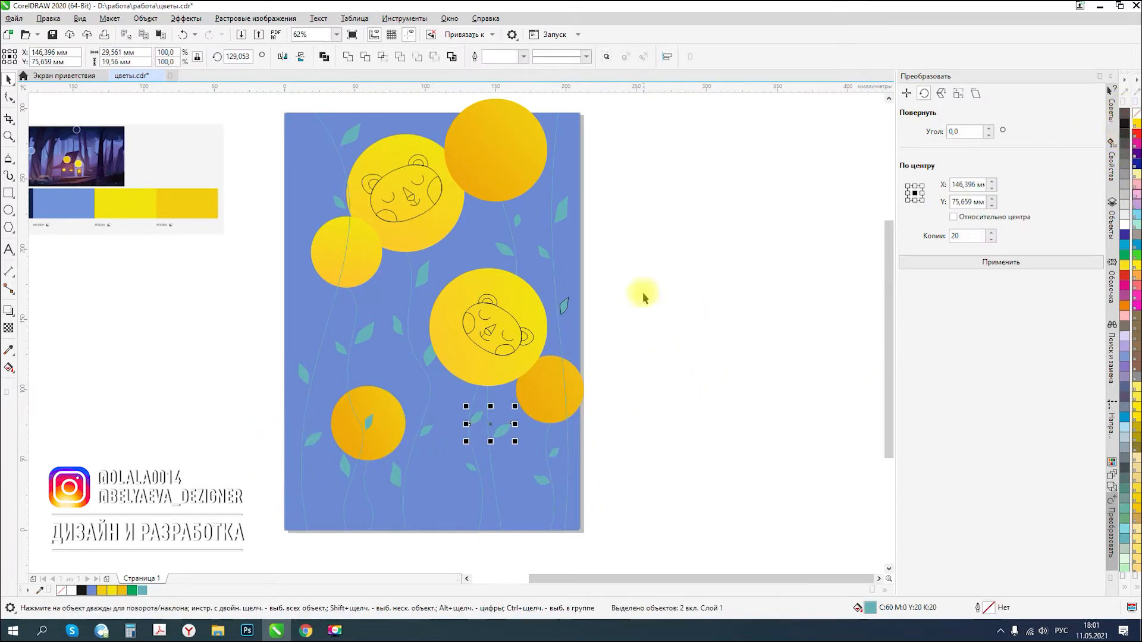
click(563, 306)
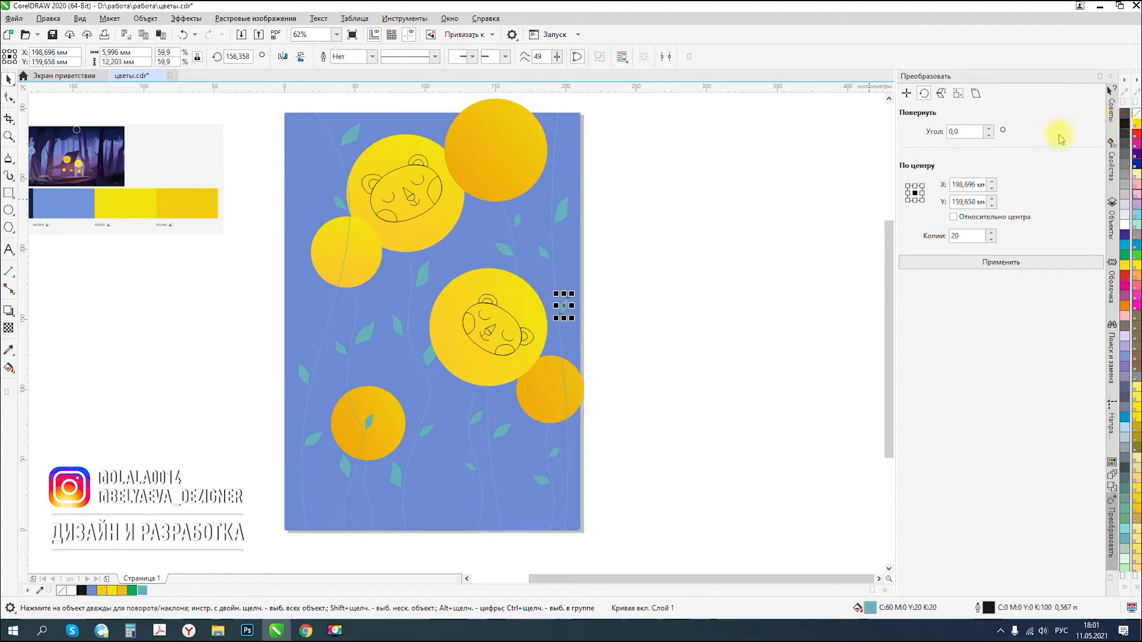
click(715, 285)
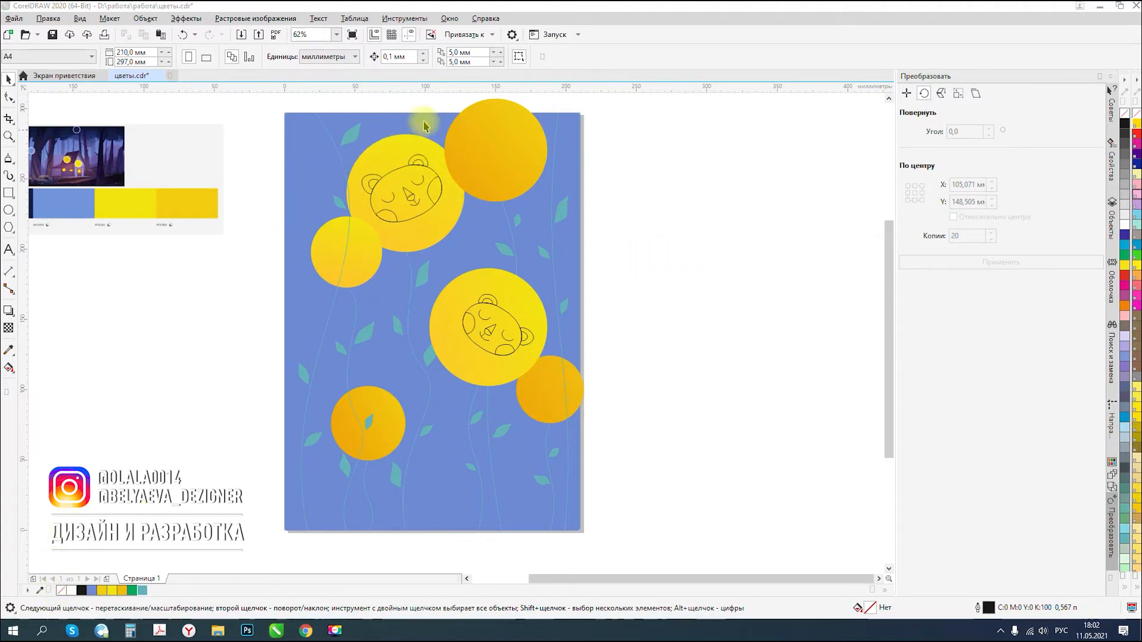
- Weld the upper bear's head and both outer ears into one shape
click(401, 173)
scroll(401, 176, up, 2)
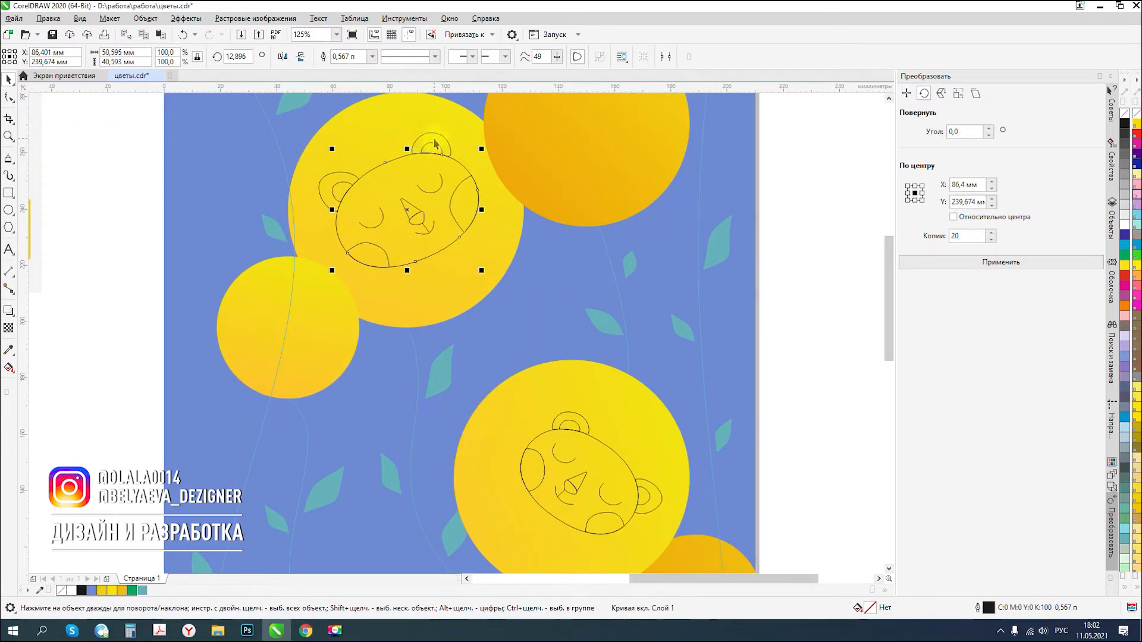
shift+click(434, 139)
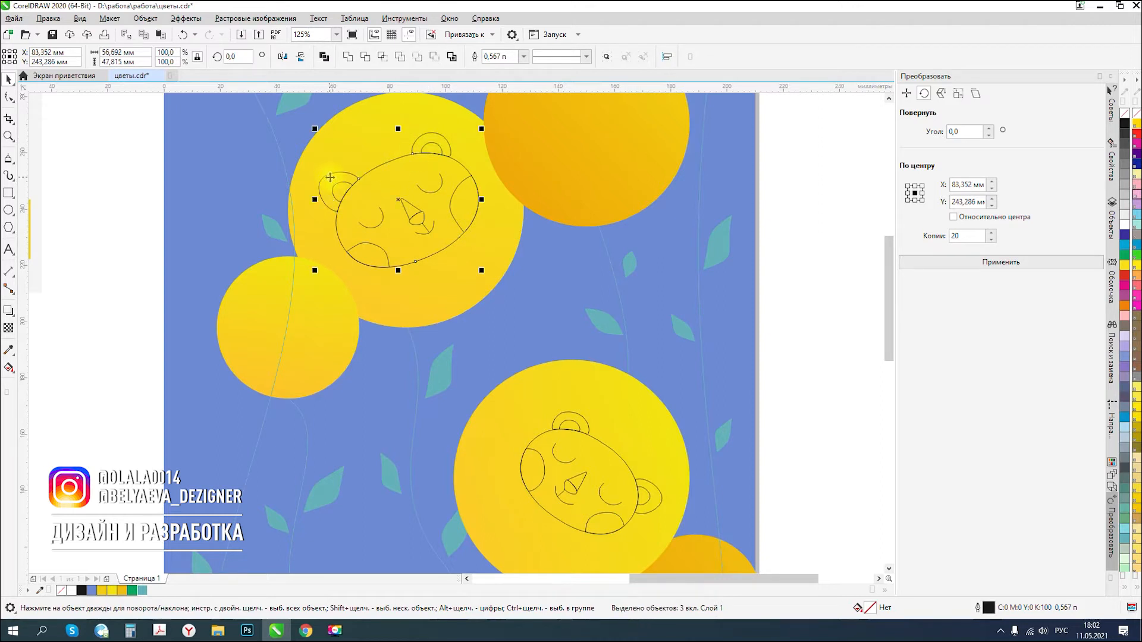
click(347, 57)
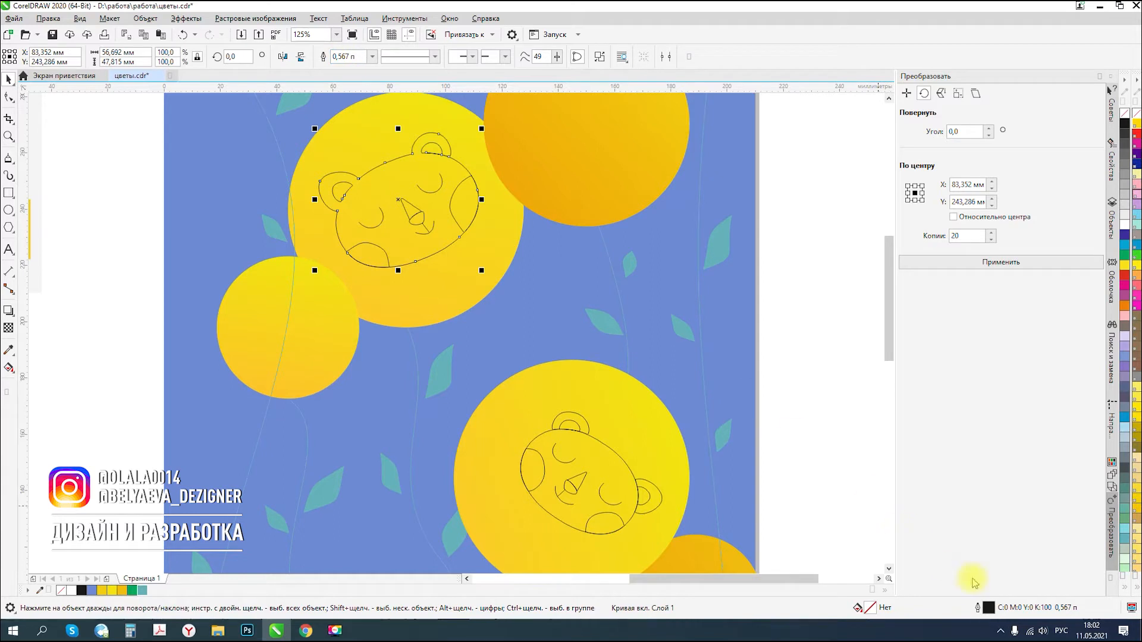
- Fill the upper bear's welded head with a uniform pale yellow, #F2ED99 (C8 M1 Y51 K0)
click(1125, 267)
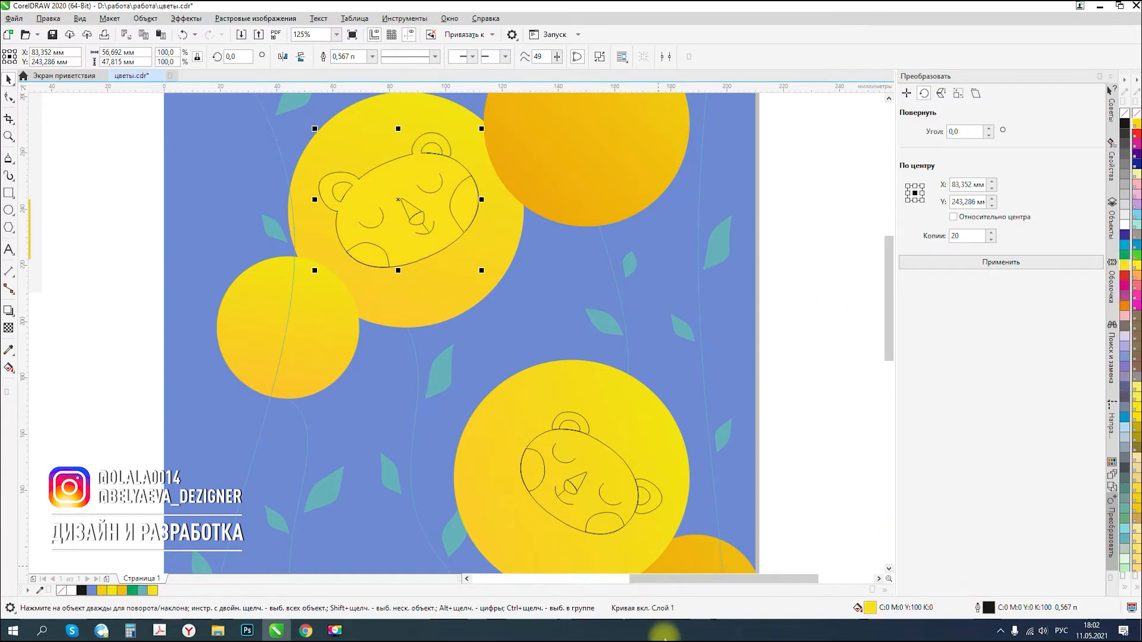
double_click(870, 608)
click(386, 205)
drag(537, 142, 729, 151)
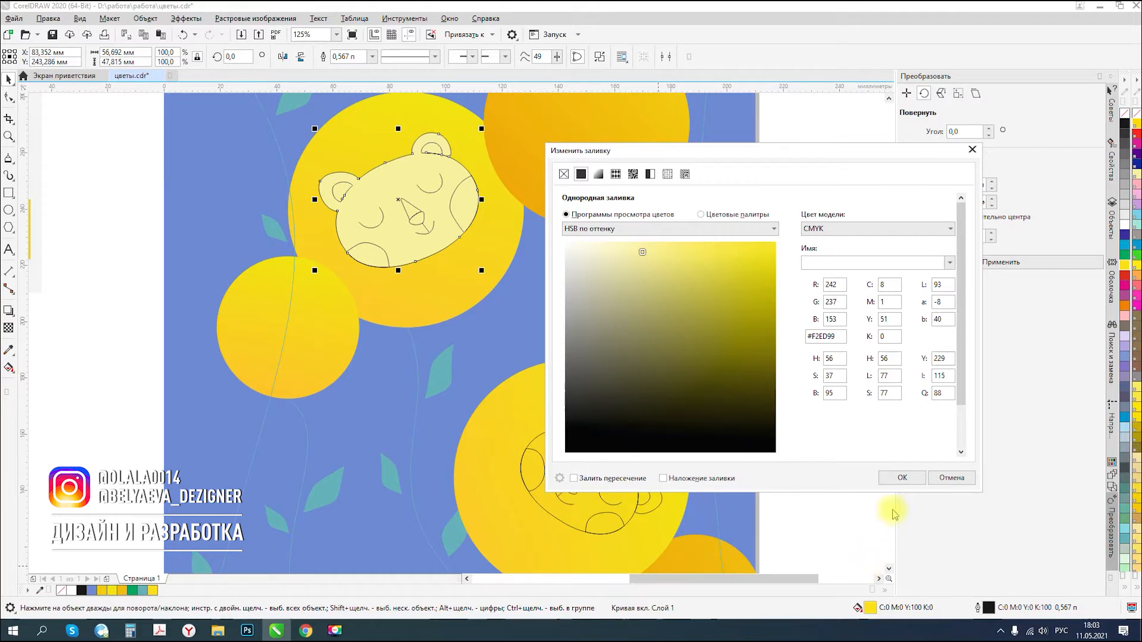
click(903, 477)
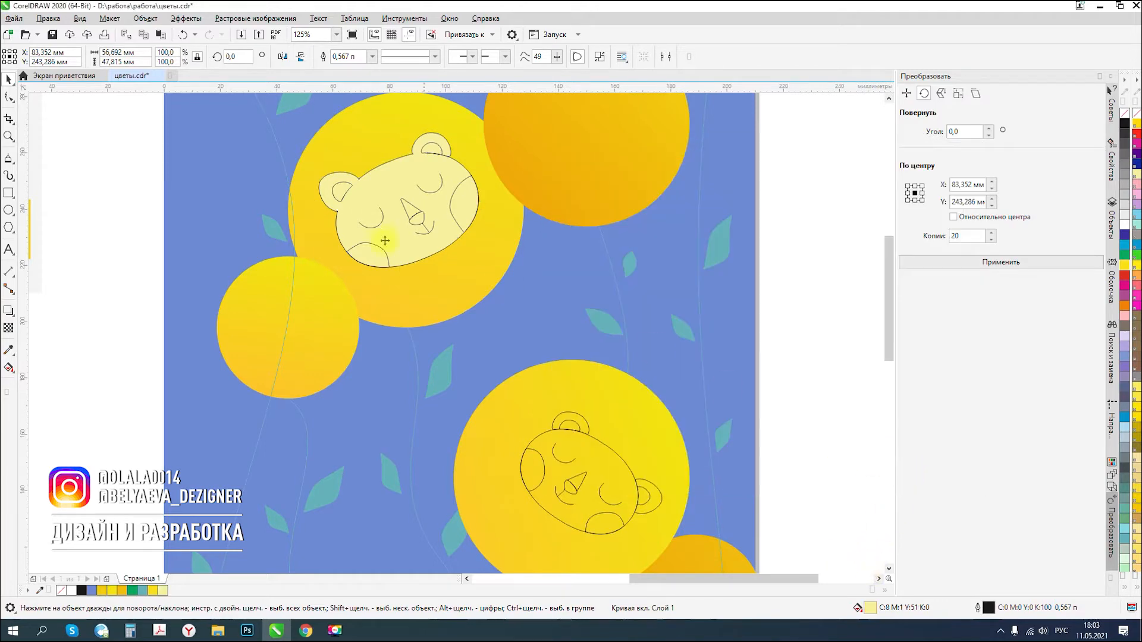
- Weld the lower bear's head and outer ears into one shape and fill it with the pale yellow C8 M1 Y51 K0
scroll(385, 241, down, 3)
click(488, 328)
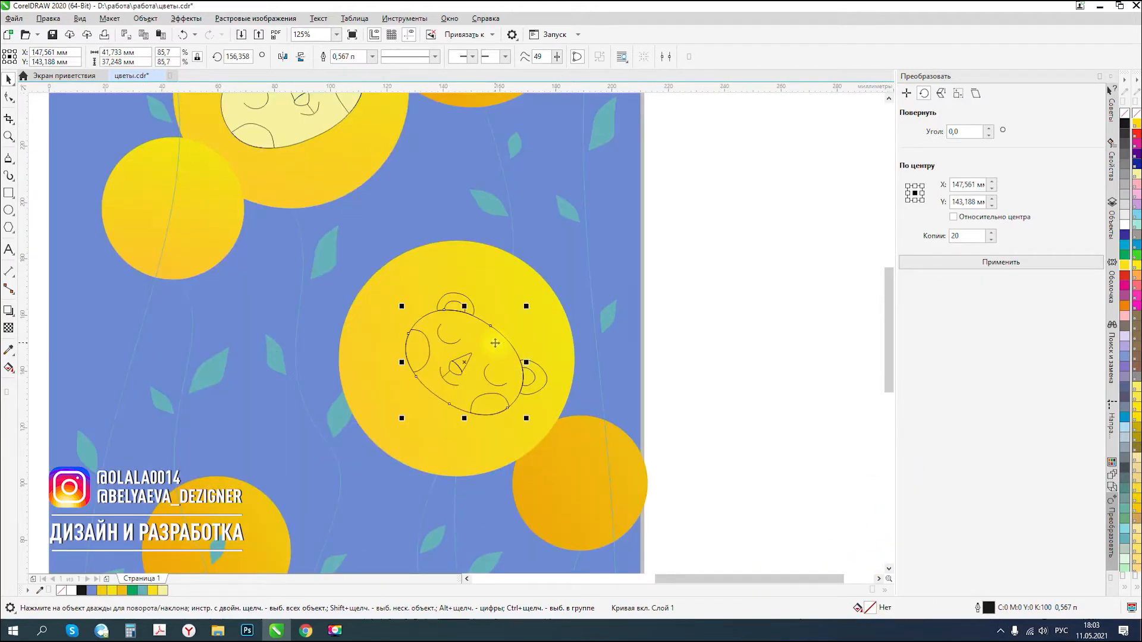
scroll(470, 309, up, 2)
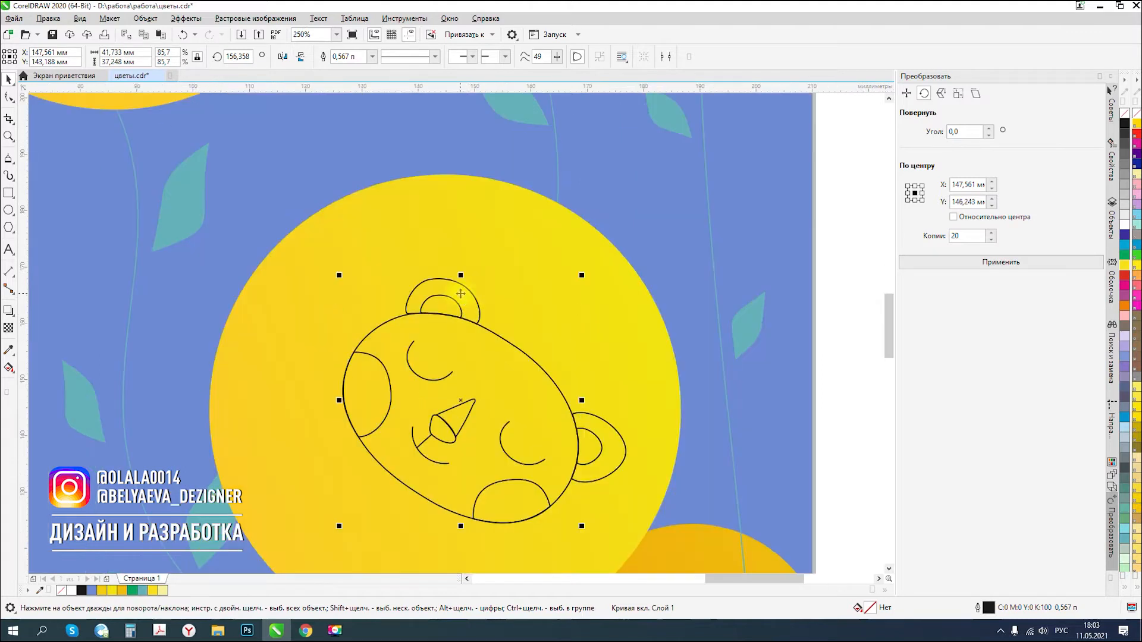
shift+click(461, 293)
shift+click(602, 434)
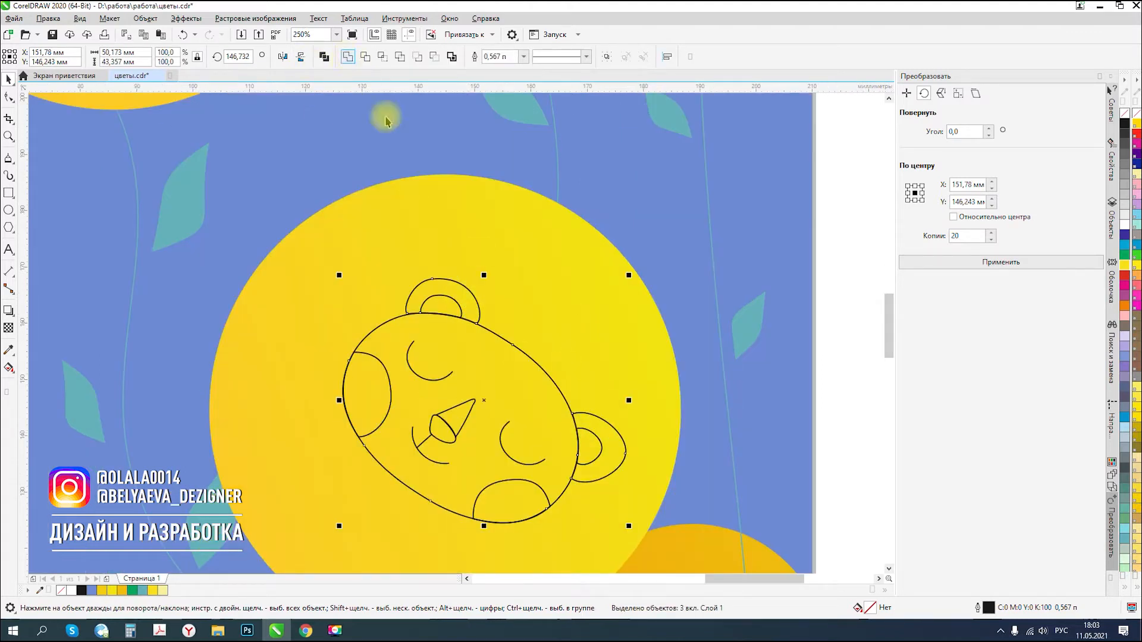
click(162, 590)
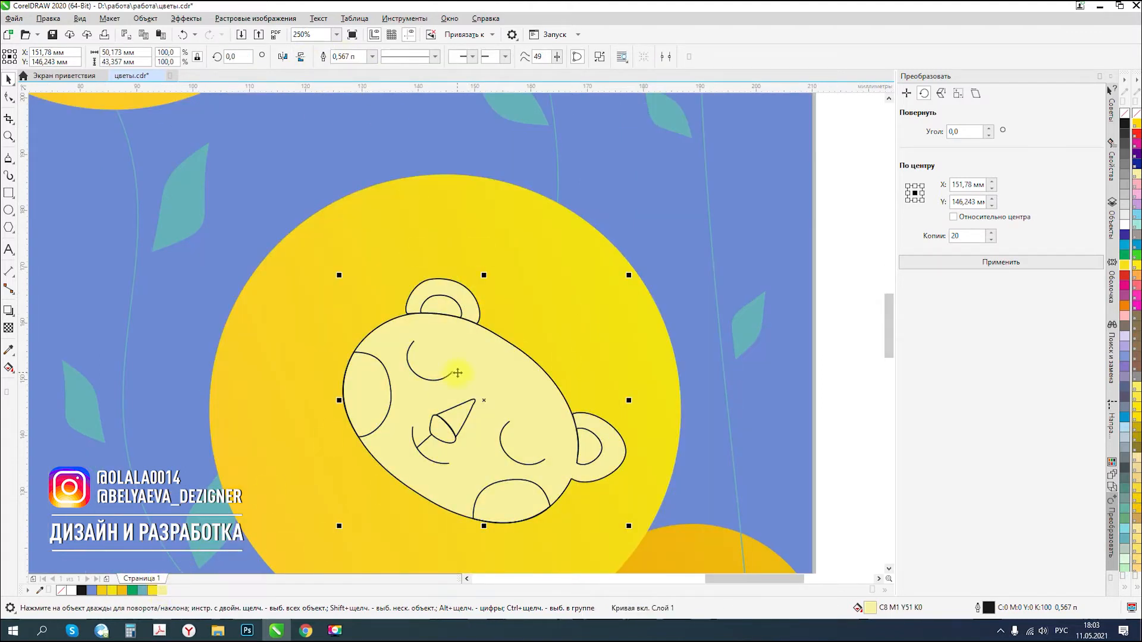
- Fill the lower bear's inner ears and triangular nose bridge with the orange-yellow C2 M24 Y97 K5 from the document palette
click(589, 446)
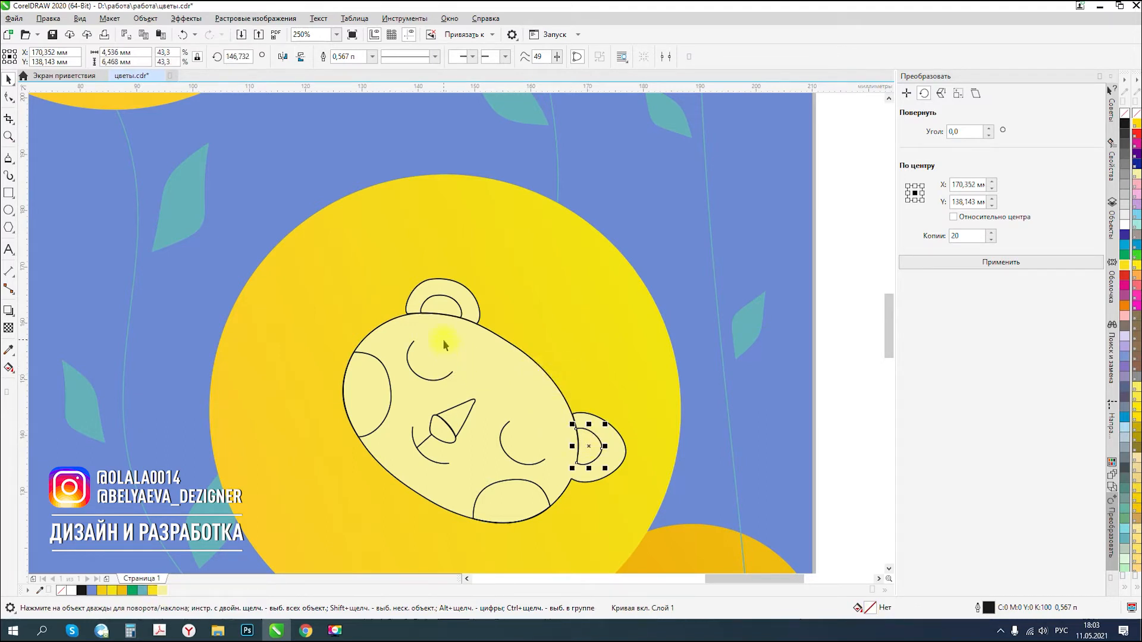
shift+click(442, 309)
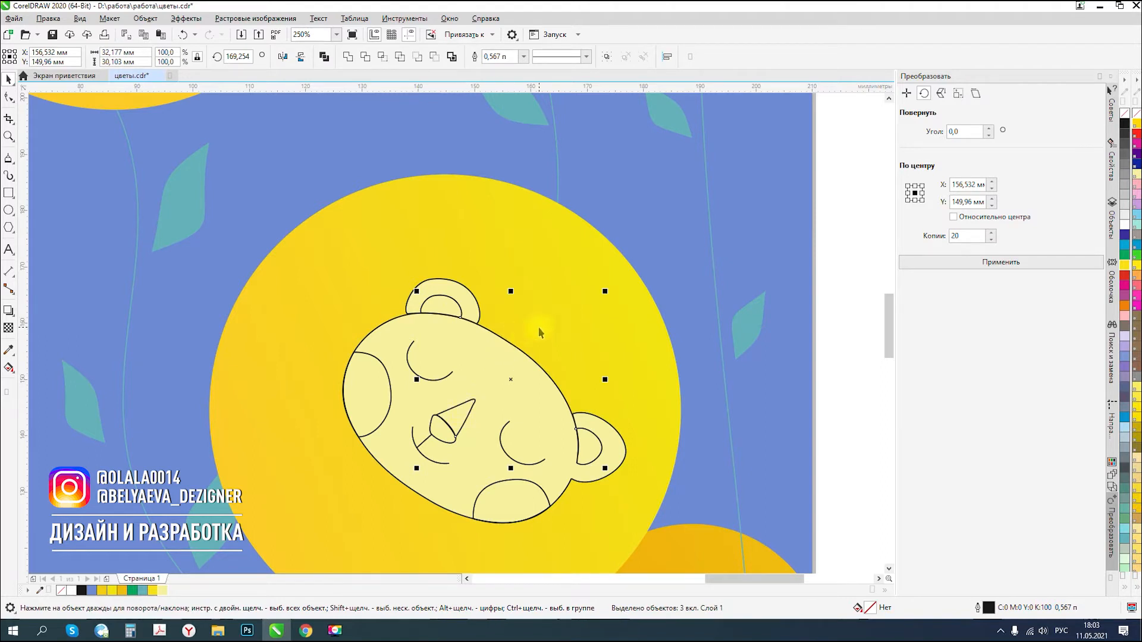
scroll(537, 321, down, 6)
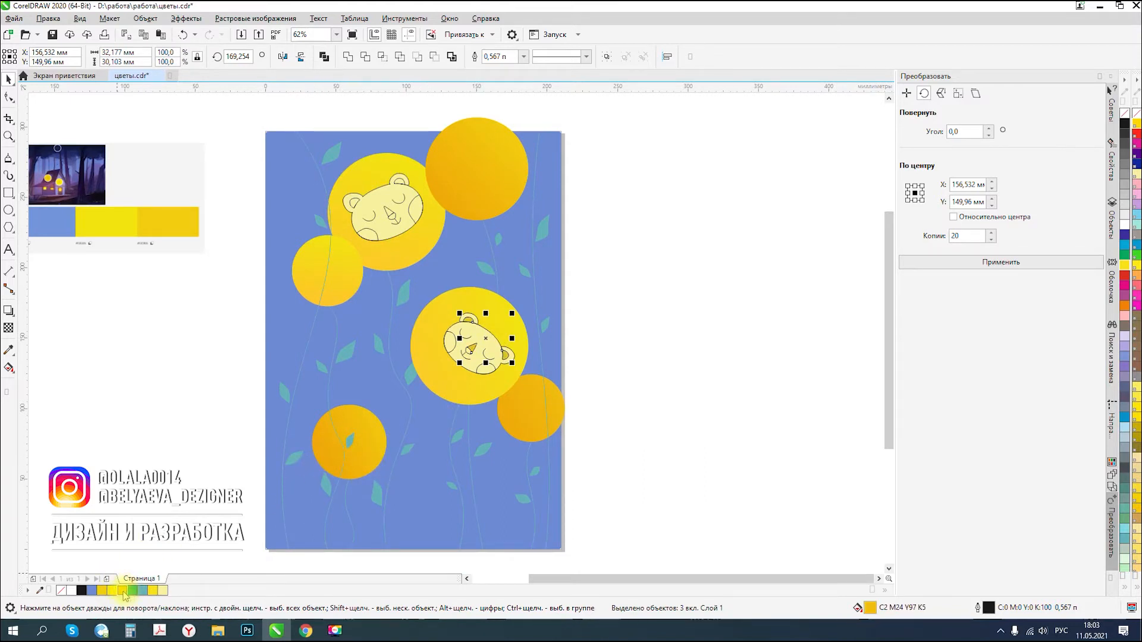
- Fill the upper bear's inner ears and triangular nose bridge with the same orange-yellow, C2 M24 Y97 K5
click(400, 187)
scroll(405, 213, up, 6)
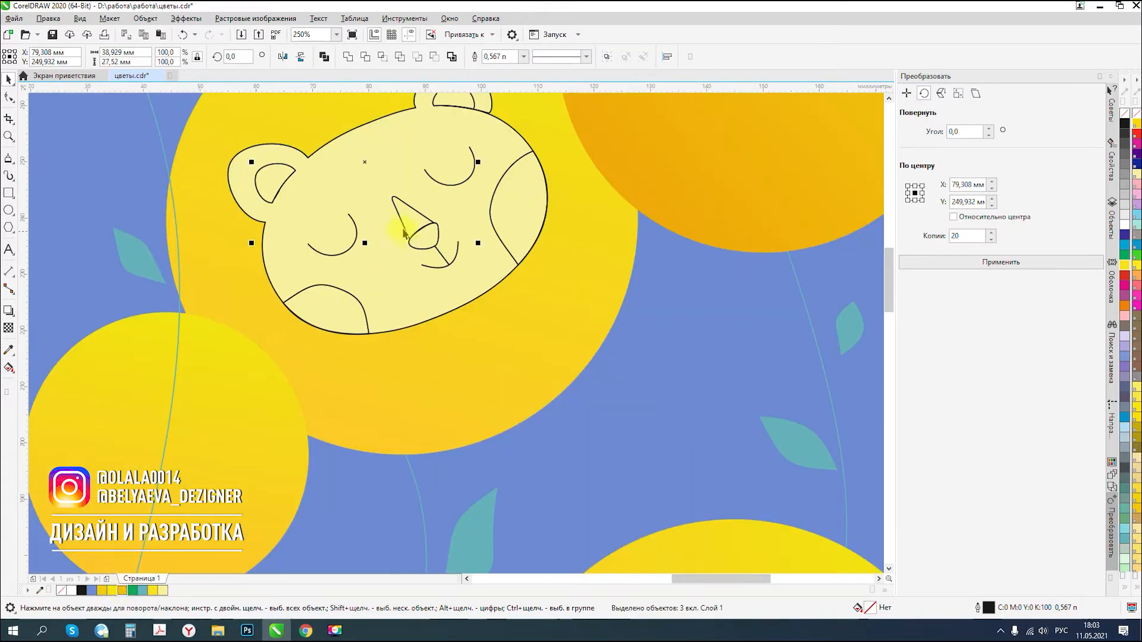
scroll(320, 206, down, 6)
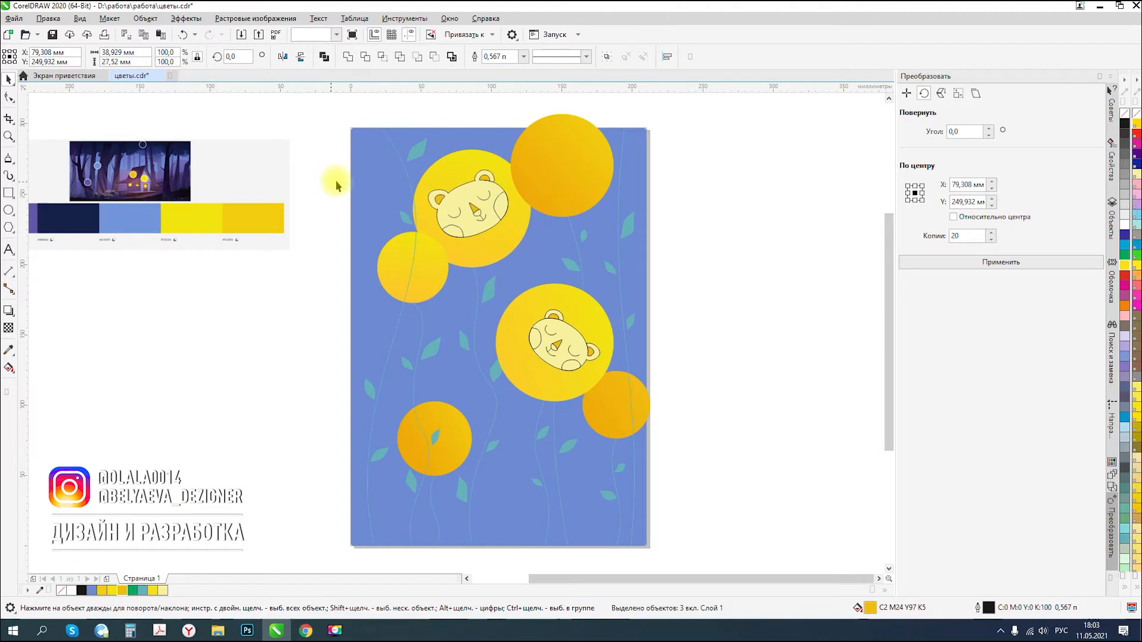
- Fill both cheeks of the upper and lower bears with pink, C0 M40 Y20 K0
click(336, 180)
click(495, 203)
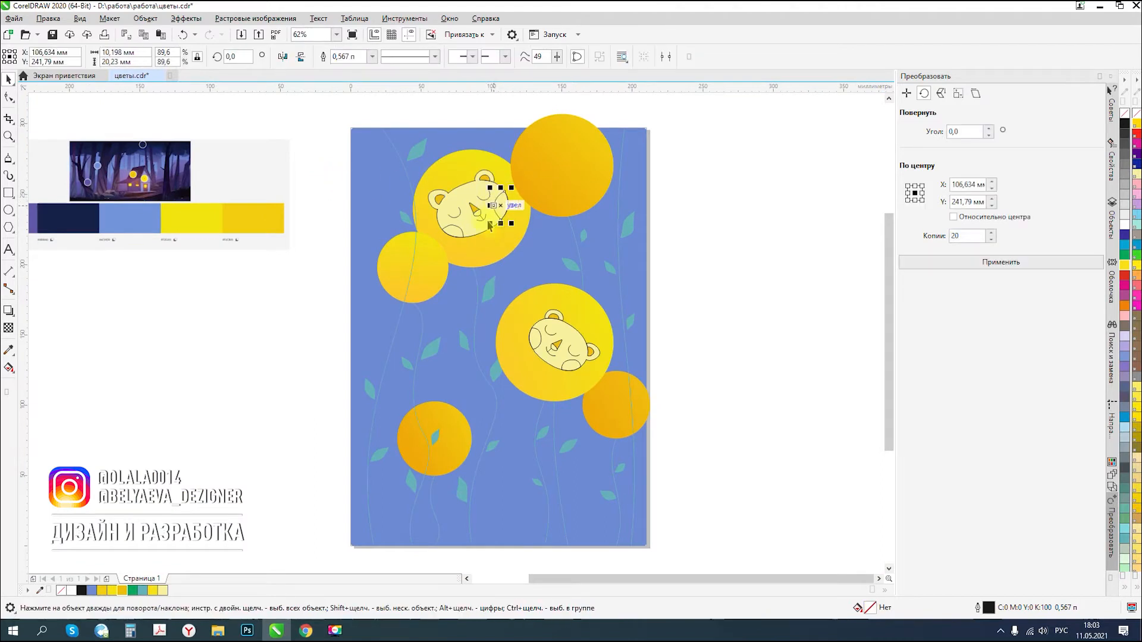
shift+click(453, 230)
shift+click(536, 338)
shift+click(576, 364)
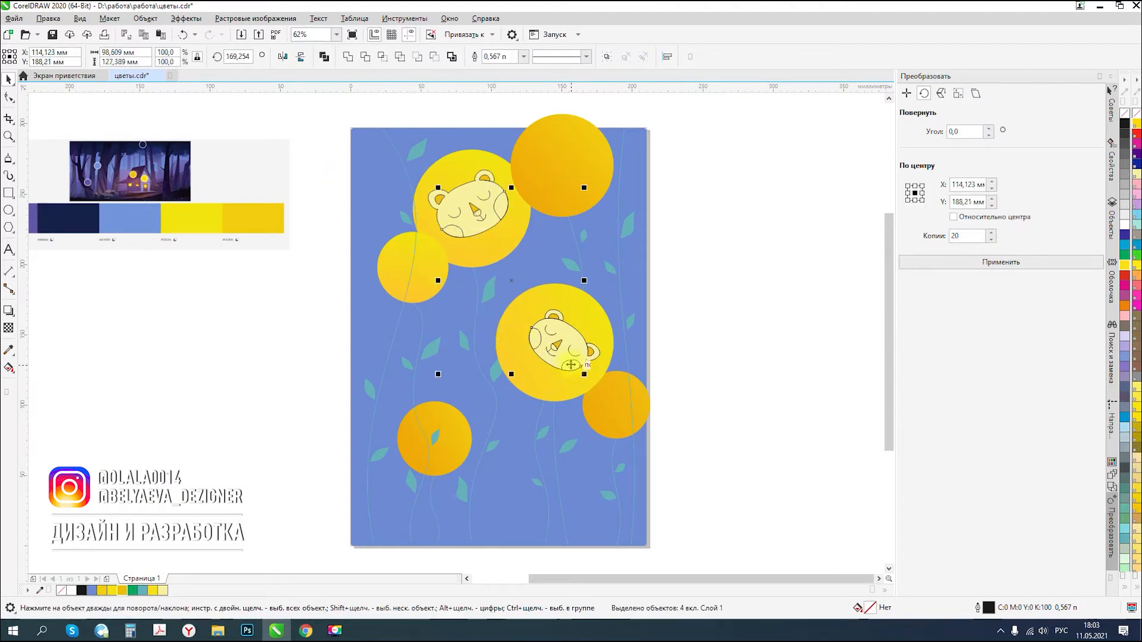
click(1124, 316)
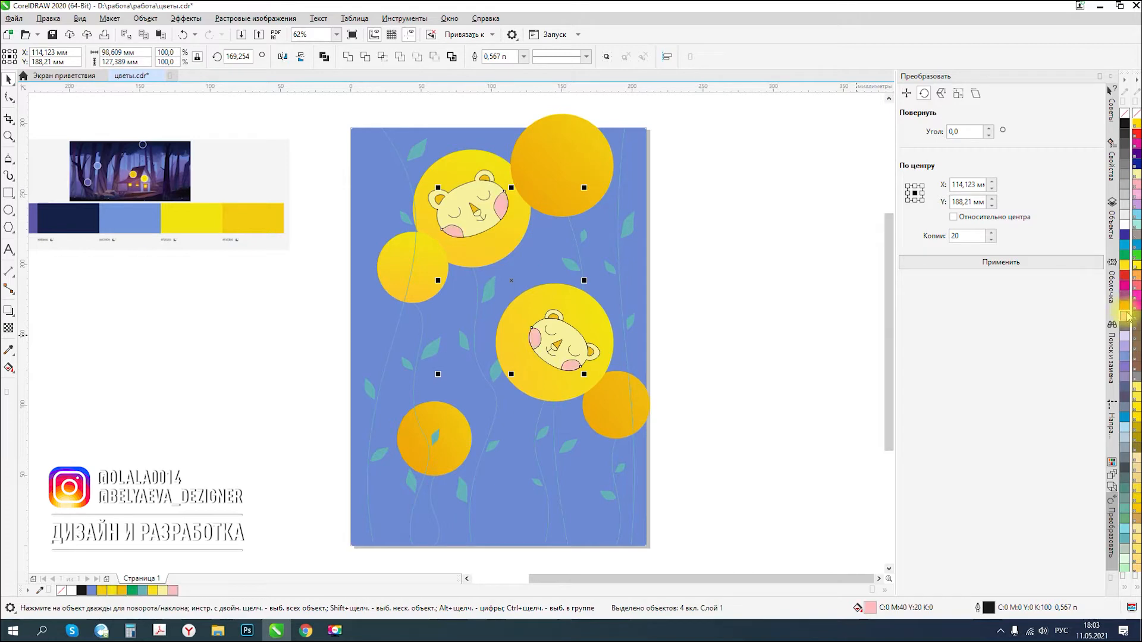
click(759, 323)
- Select the lower bear's eyes, nose and mouth lines together and fill them with black, C0 M0 Y0 K100
scroll(547, 352, up, 5)
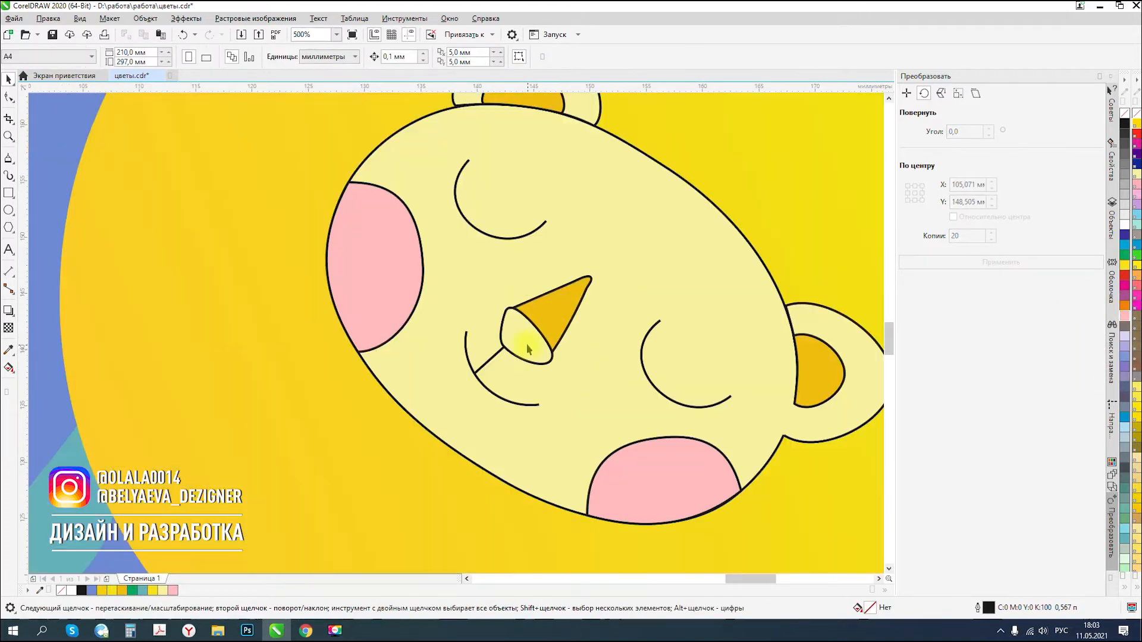
click(515, 240)
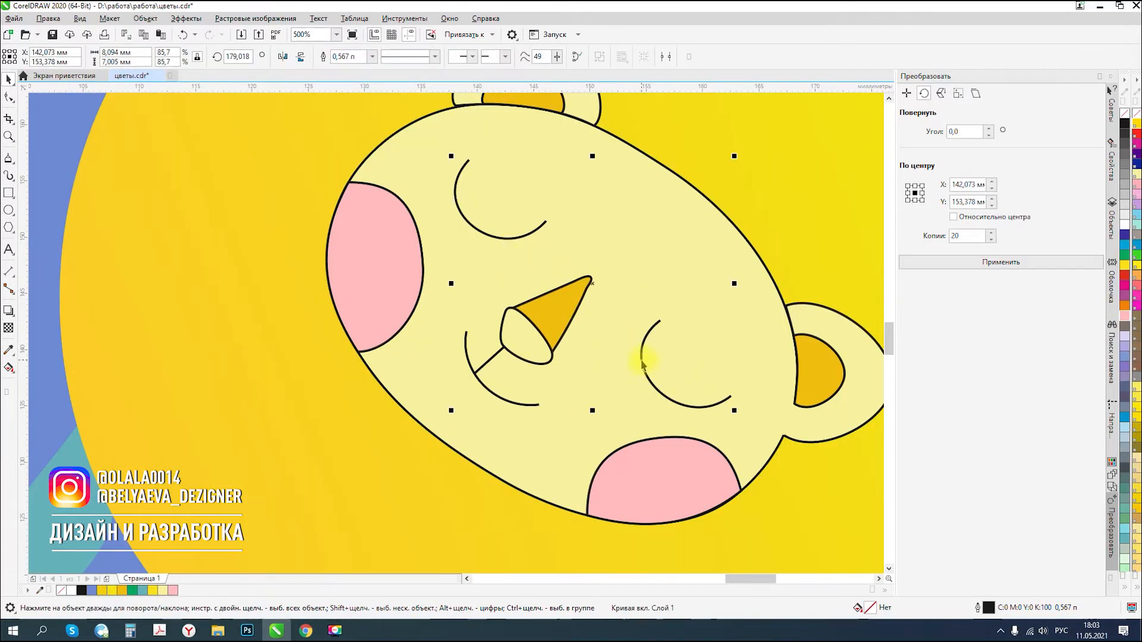
shift+click(642, 360)
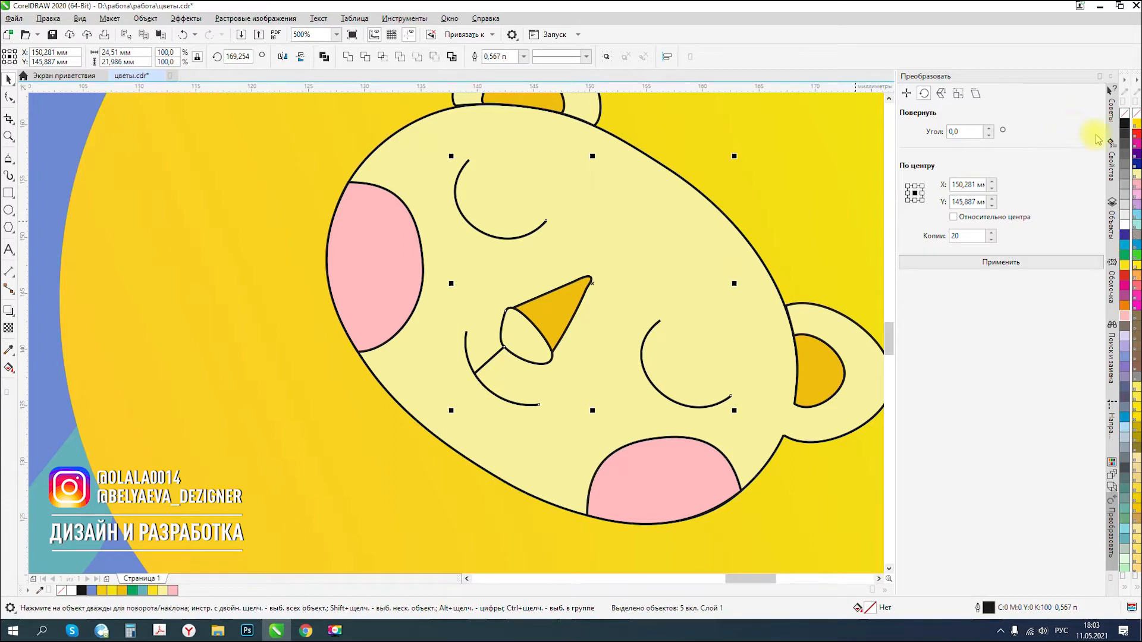
click(1124, 125)
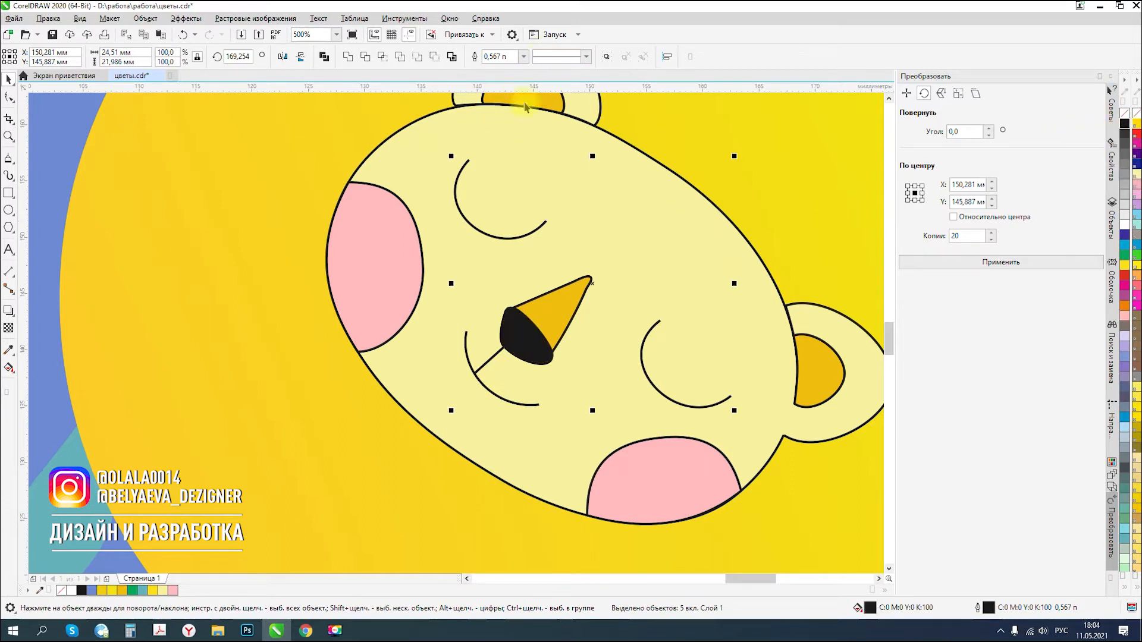
click(586, 57)
click(586, 57)
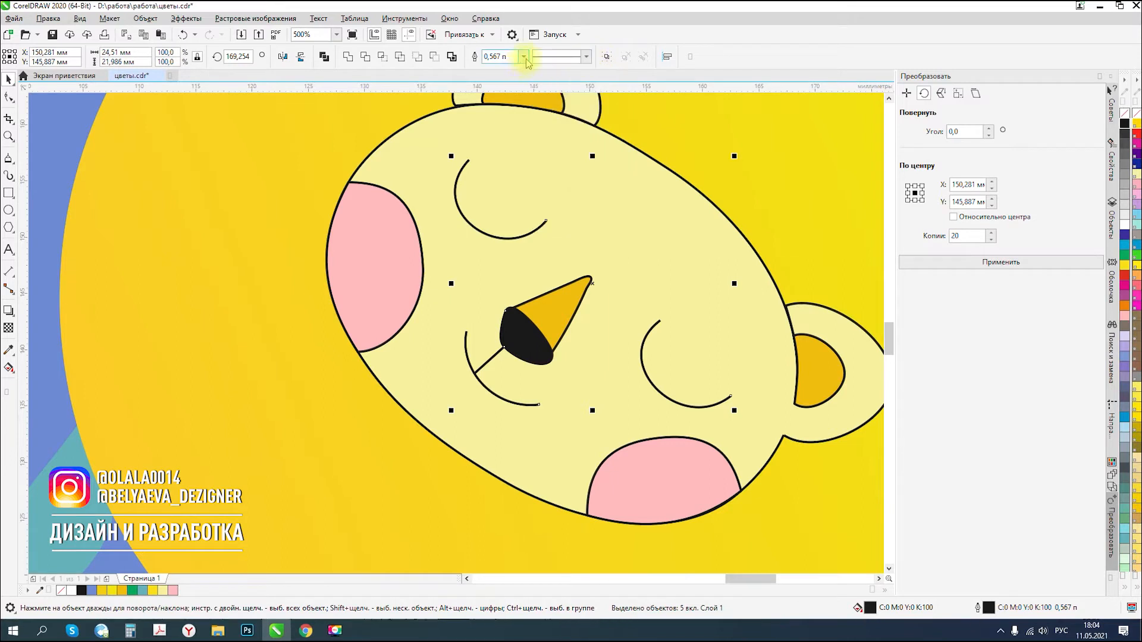
- Set the outline of the lower bear's eyes, nose and mouth to 1.5 pt with round line caps
click(523, 56)
click(508, 109)
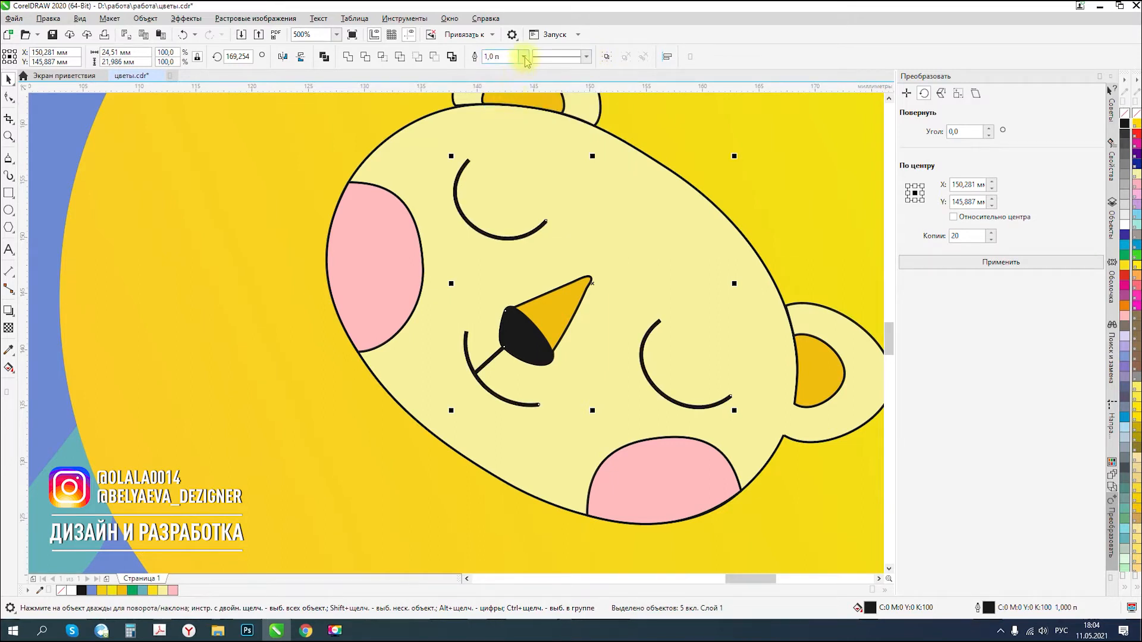
click(524, 58)
click(513, 114)
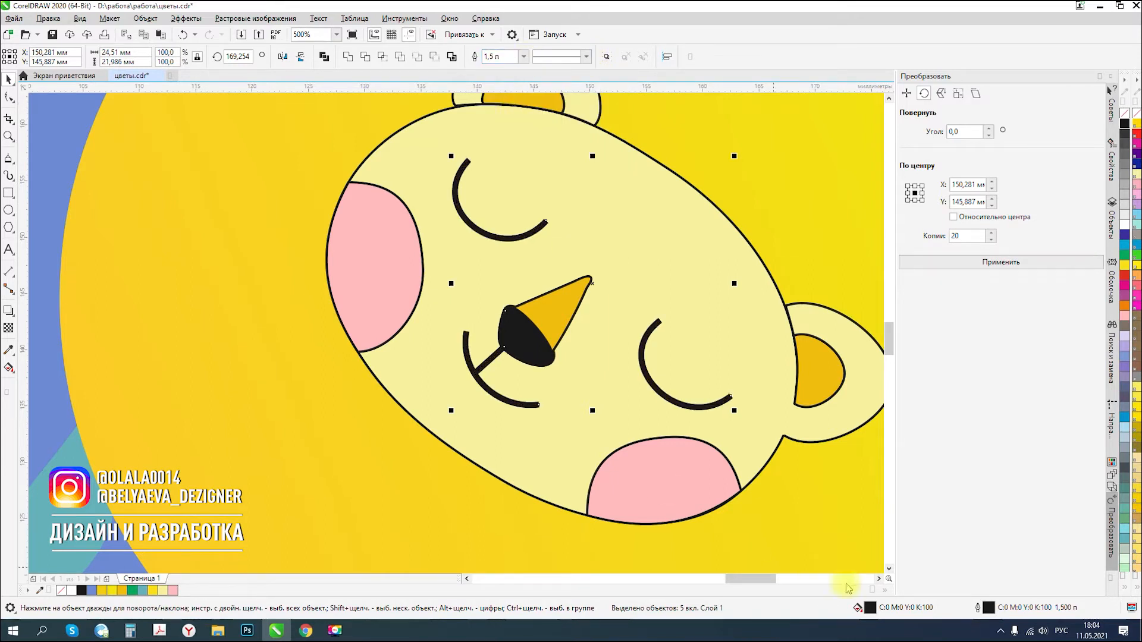
double_click(989, 607)
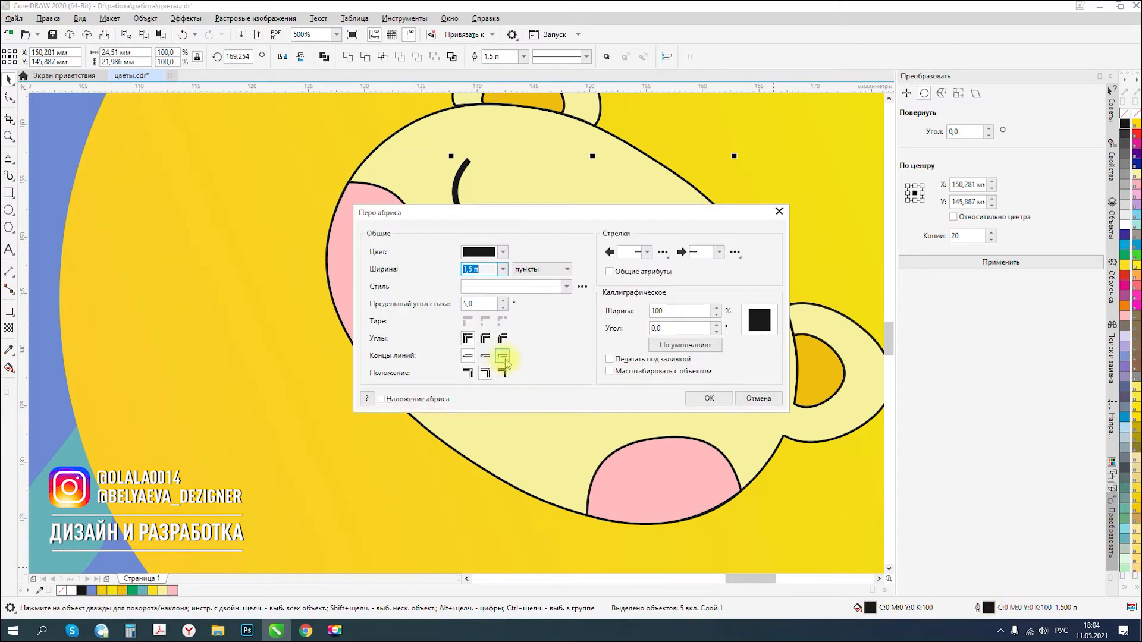
click(484, 361)
click(714, 401)
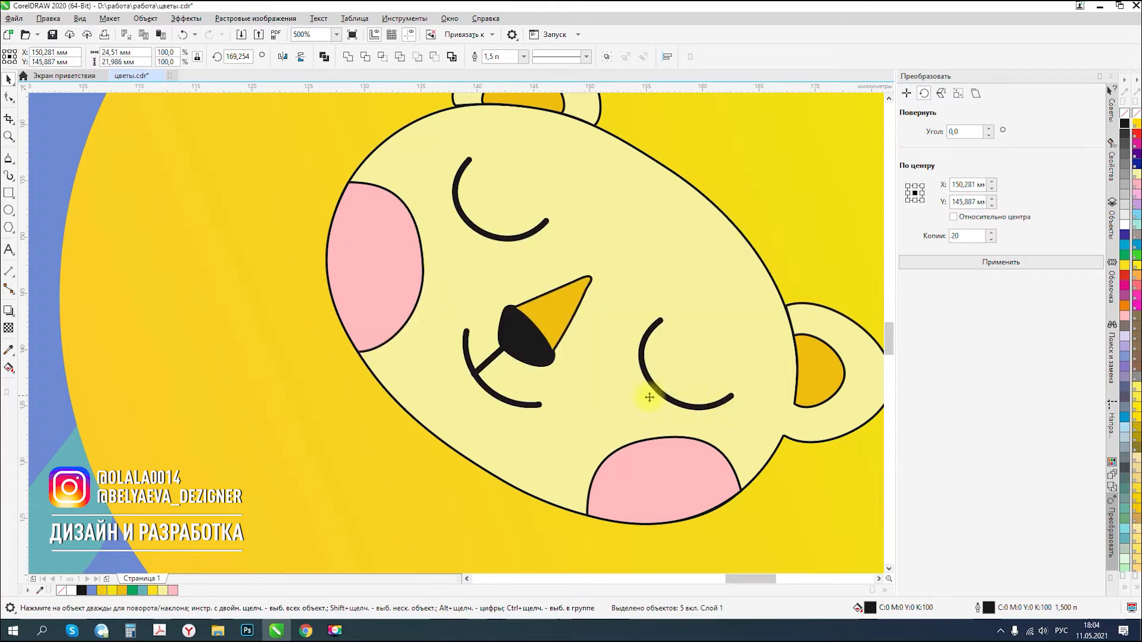
- Select the upper bear's eye and mouth lines and apply the black fill C0 M0 Y0 K100 to them
scroll(690, 403, down, 2)
scroll(325, 376, down, 1)
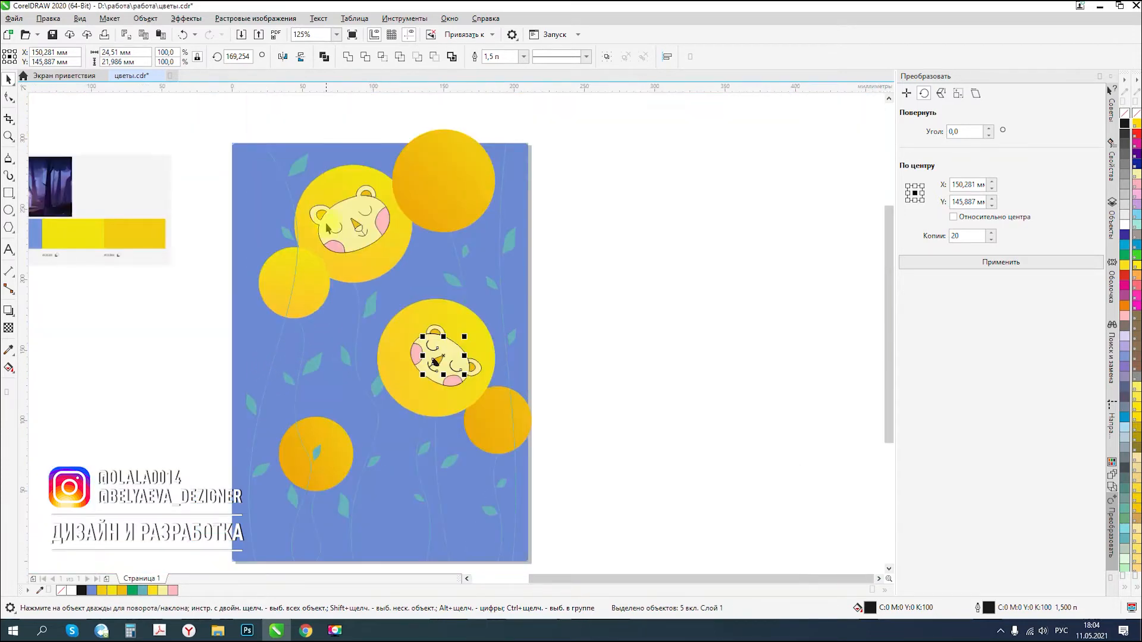
scroll(365, 229, up, 1)
click(373, 207)
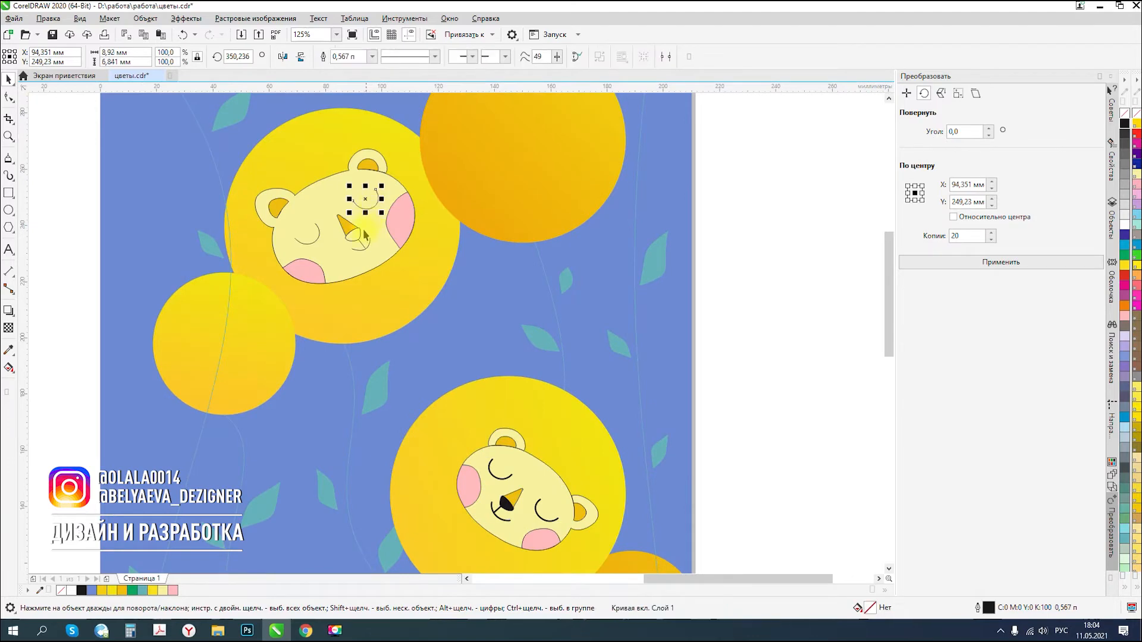
shift+click(318, 239)
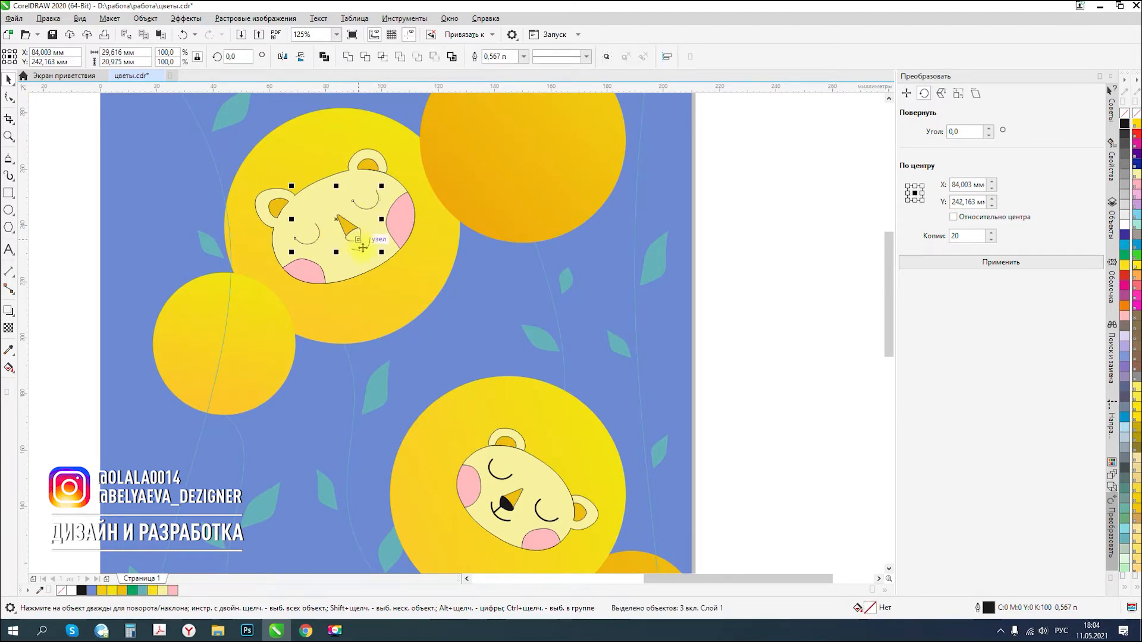
scroll(359, 240, up, 2)
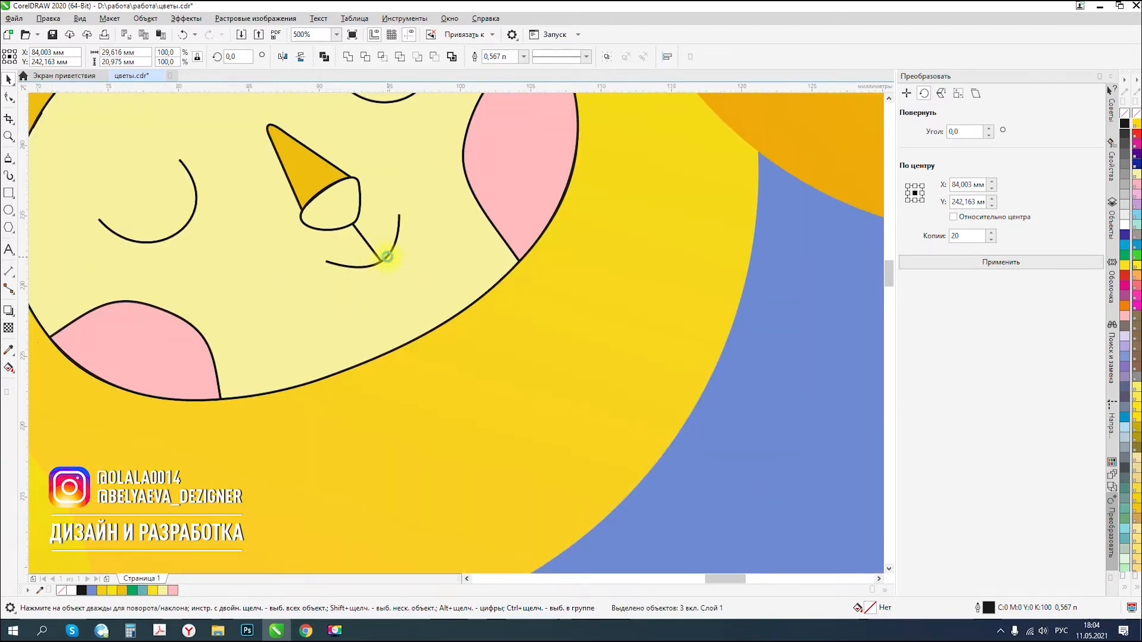
scroll(387, 261, up, 1)
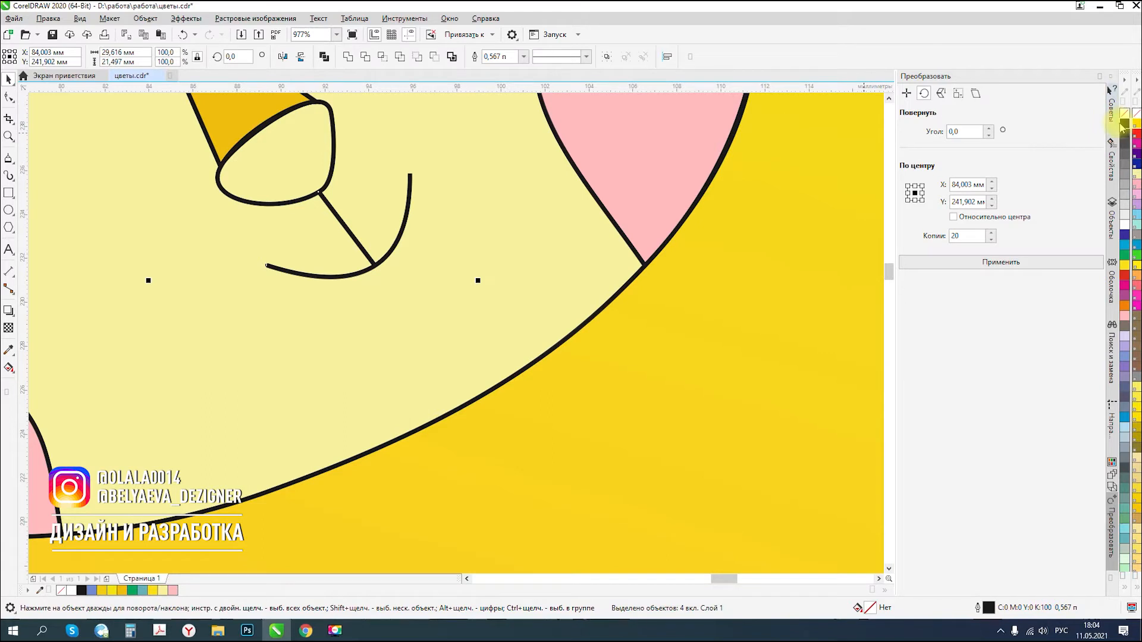
click(1124, 123)
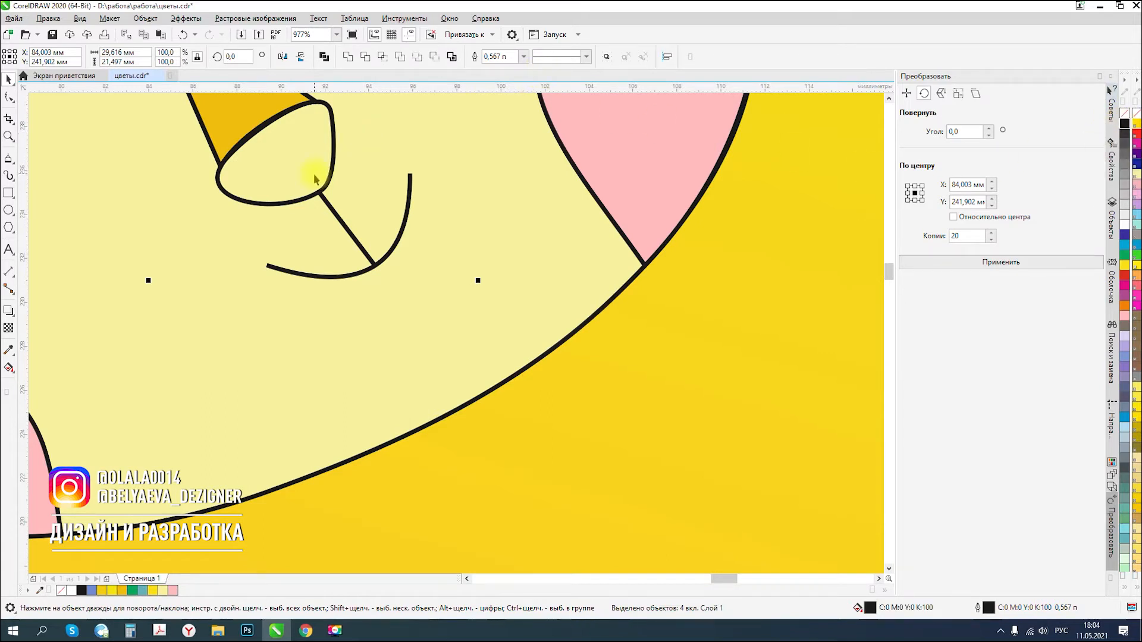
- Set the upper bear's eye and mouth outlines to 1.0 pt with round line caps
click(523, 56)
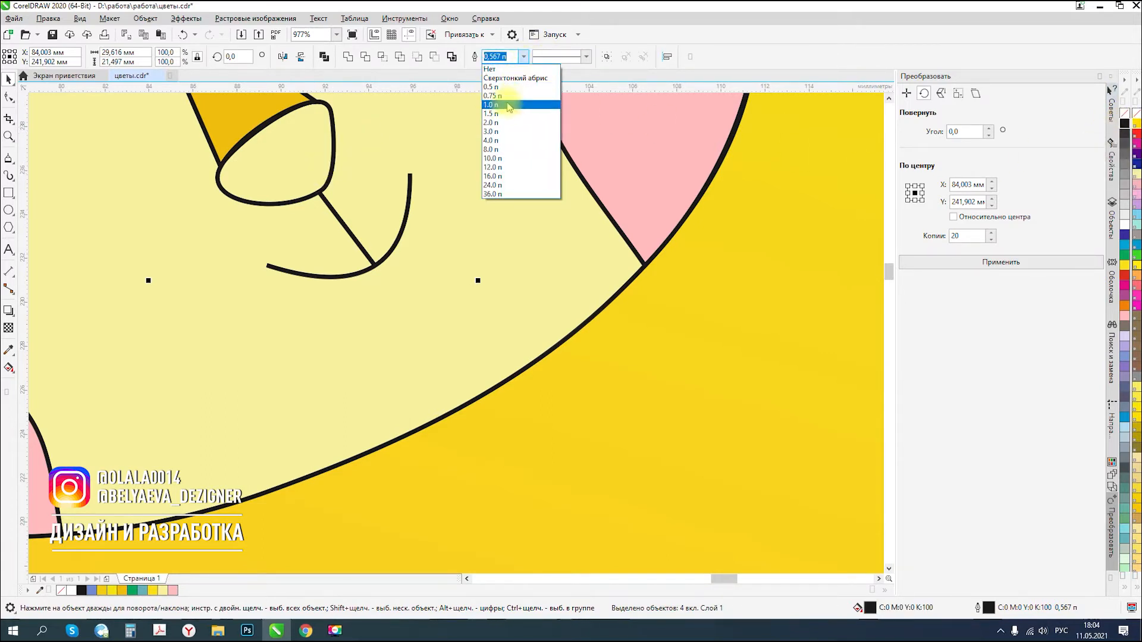
click(506, 108)
scroll(582, 327, down, 5)
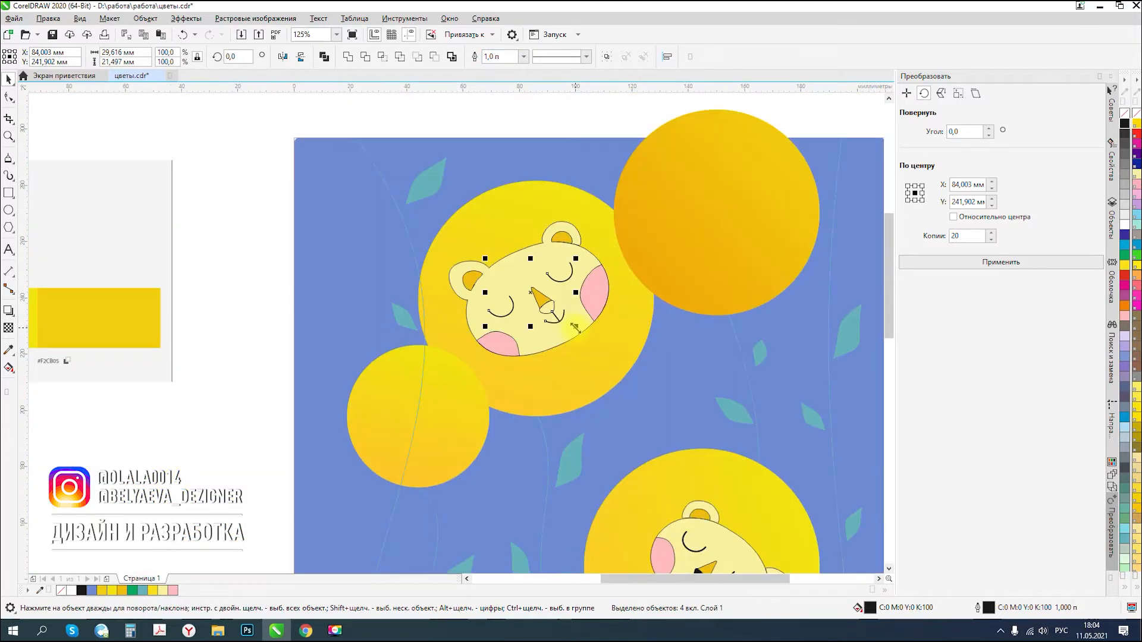
scroll(582, 326, up, 2)
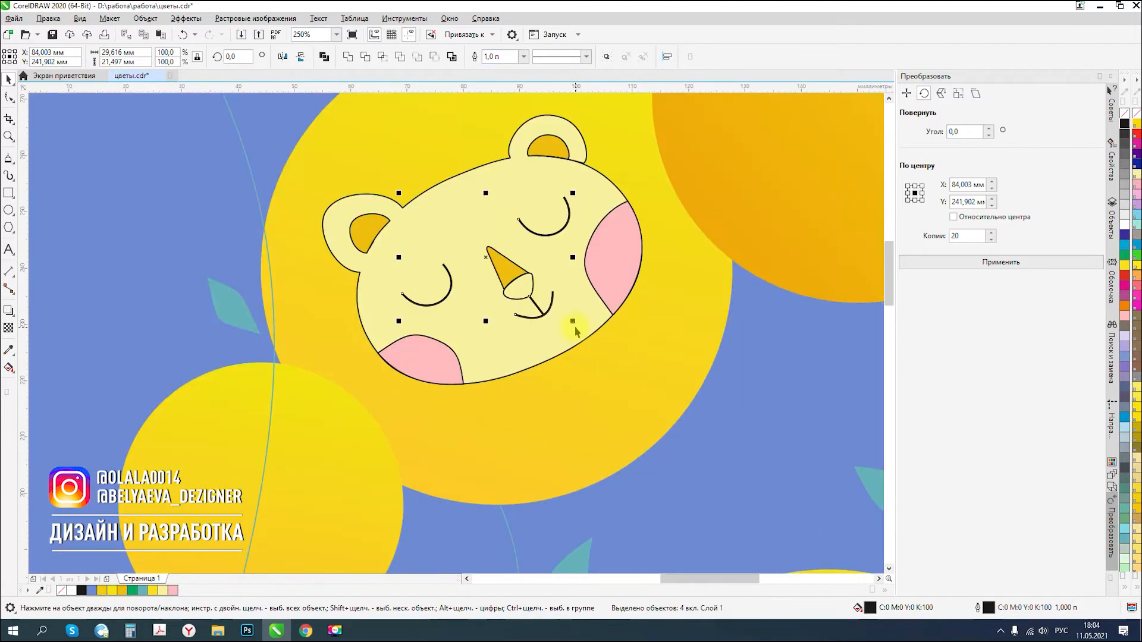
double_click(987, 608)
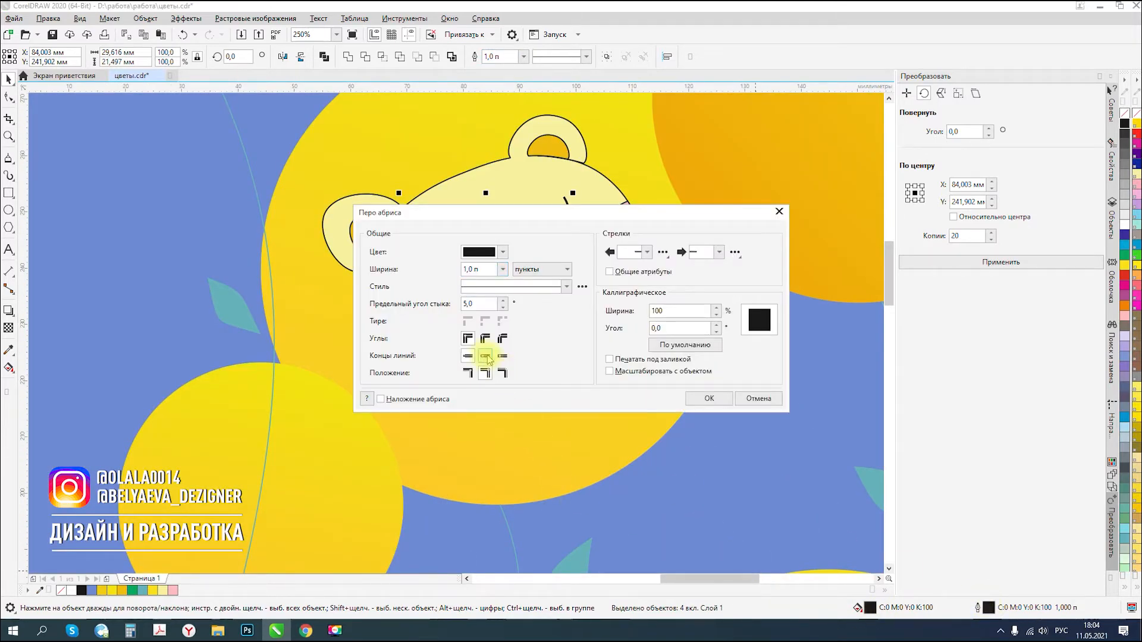
click(706, 398)
- Fill the upper bear's nose tip with black
scroll(667, 405, down, 2)
scroll(638, 378, up, 2)
click(598, 350)
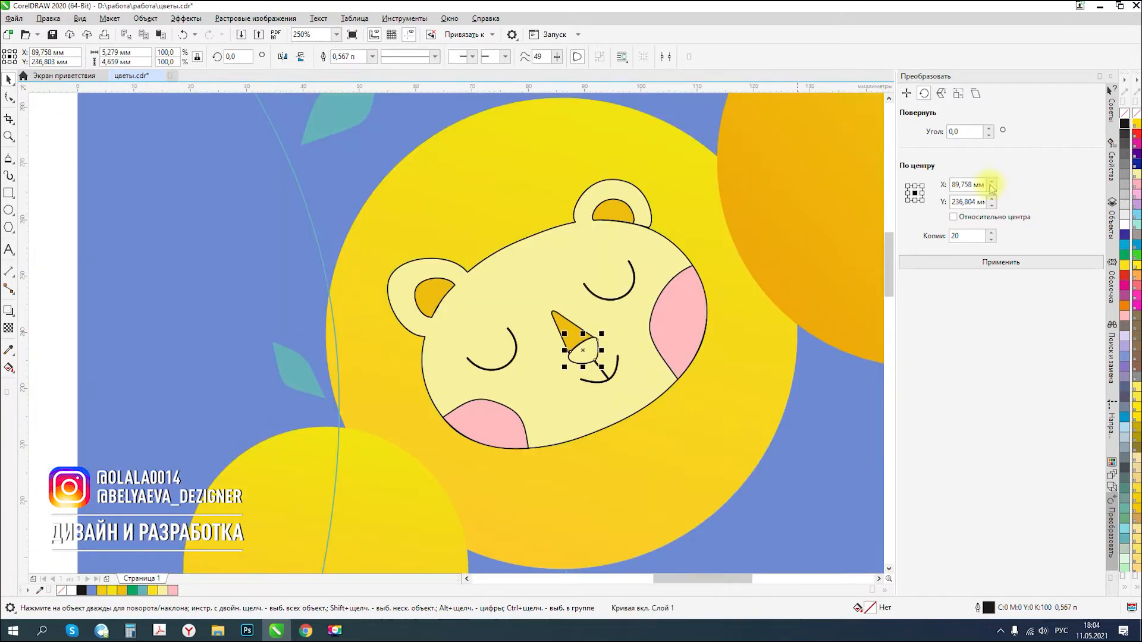
scroll(566, 176, down, 1)
click(281, 187)
- Draw three straight lines, about 29 to 37 mm long, fanning downward from the lower edge of the upper bear's head
scroll(357, 214, down, 1)
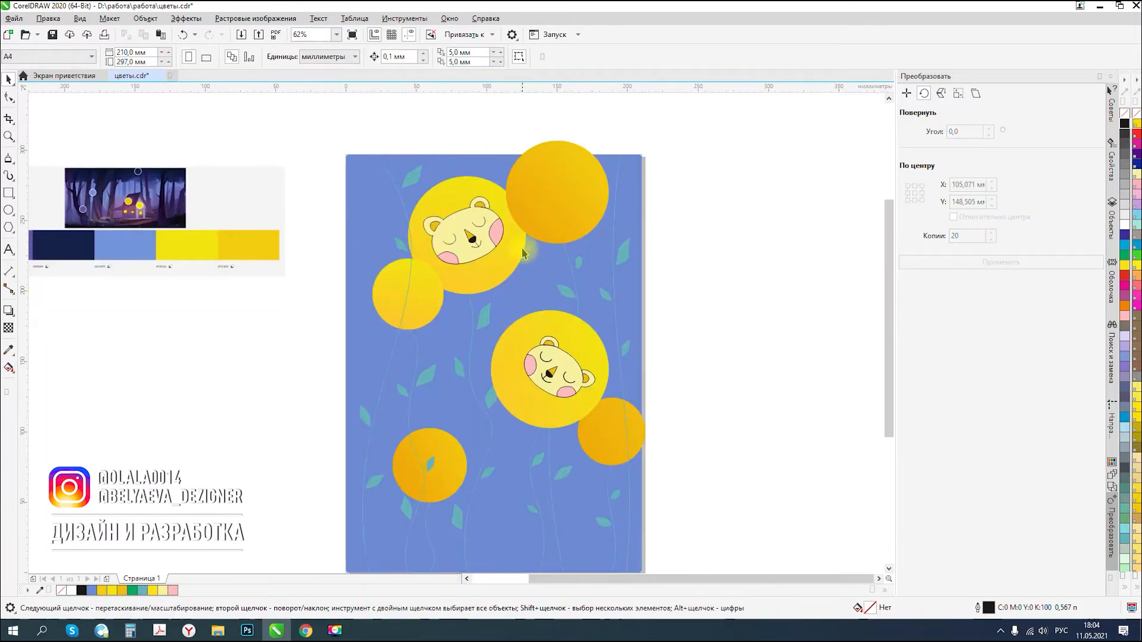
scroll(523, 250, up, 1)
scroll(405, 298, down, 1)
scroll(404, 244, down, 1)
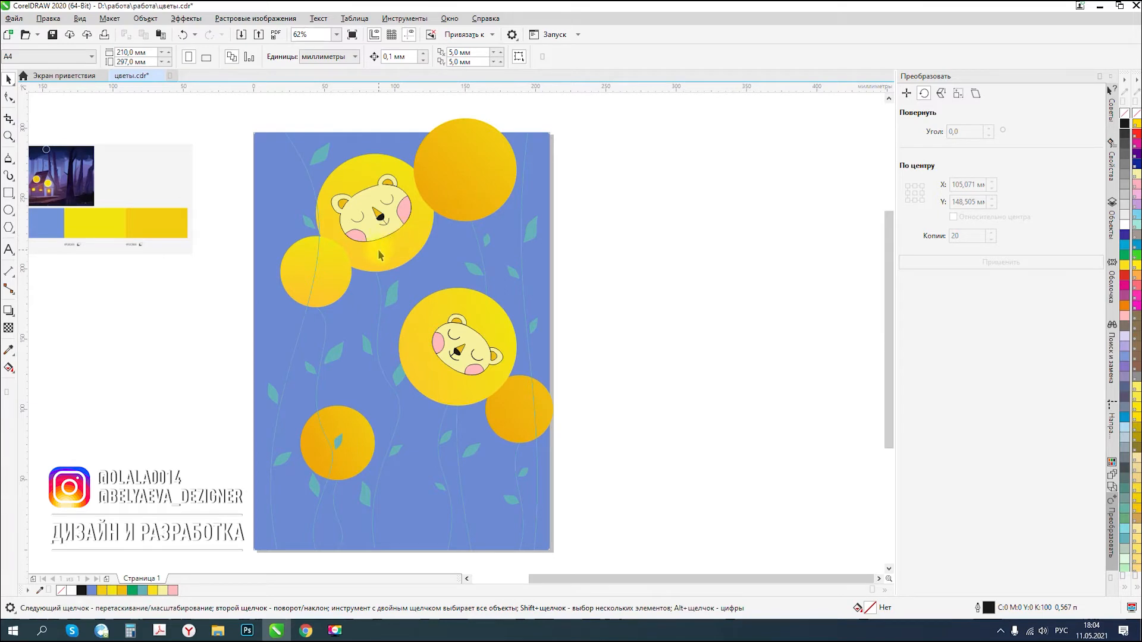
scroll(377, 249, down, 1)
scroll(376, 244, up, 2)
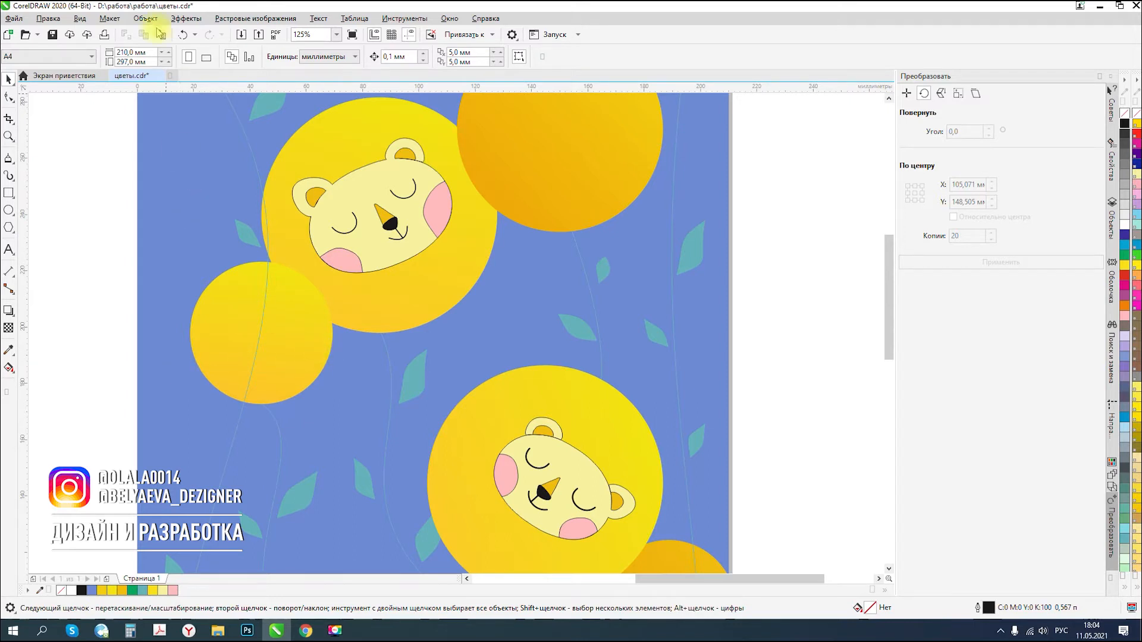
click(9, 159)
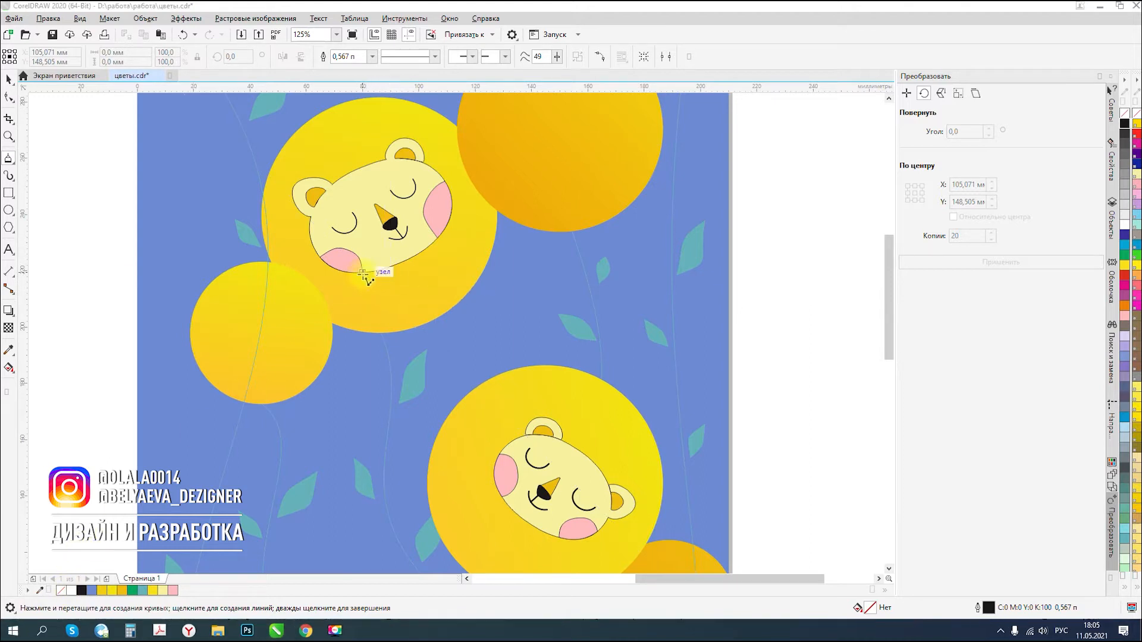
click(361, 272)
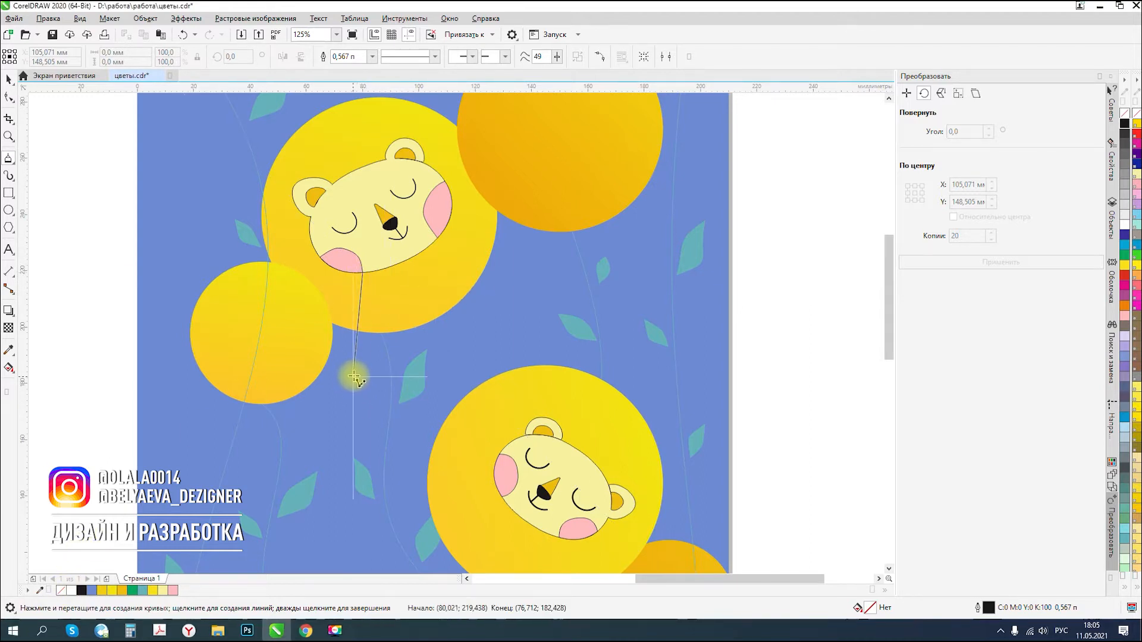
double_click(354, 378)
click(389, 268)
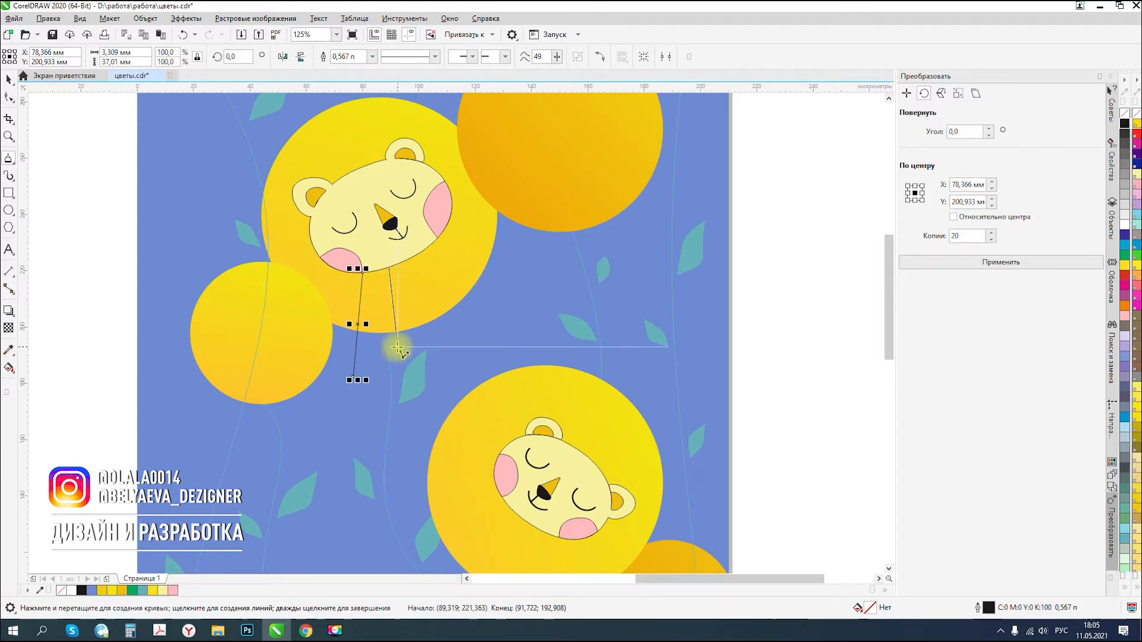
double_click(397, 349)
click(412, 262)
double_click(455, 350)
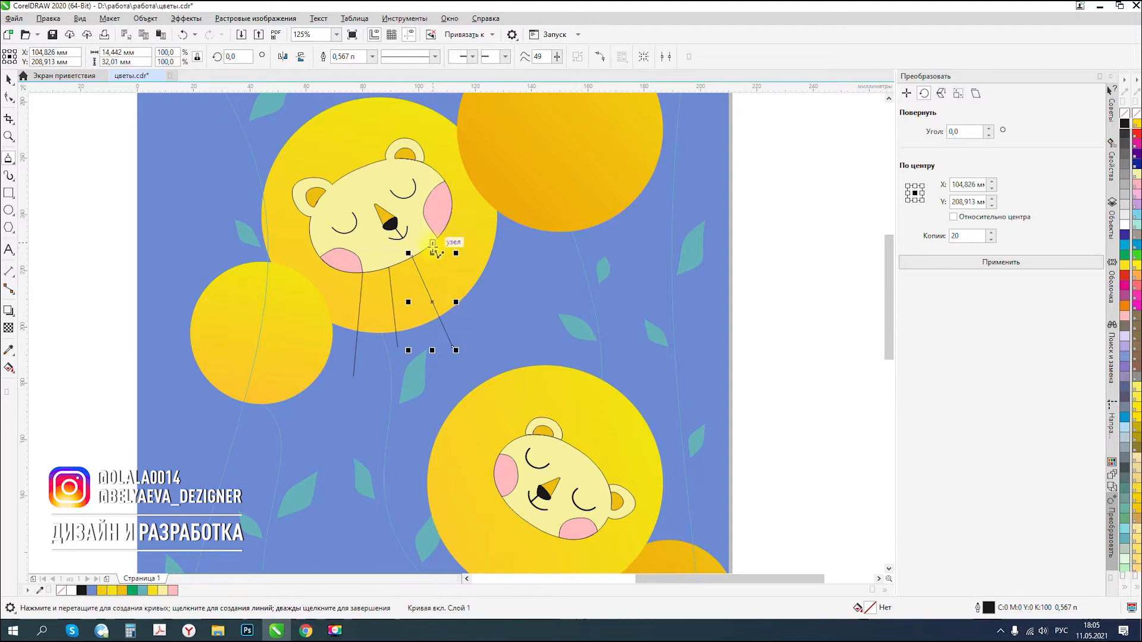
- Draw three straight lines, about 22 to 31 mm long, fanning outward from the lower right edge of the upper bear's head
click(433, 239)
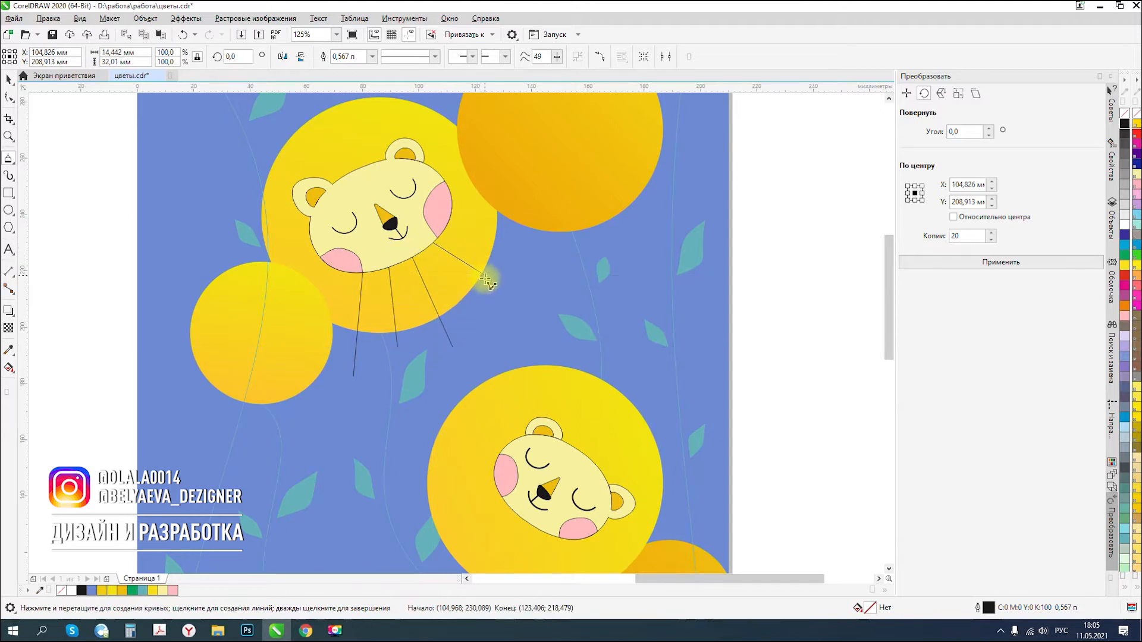
double_click(484, 277)
click(424, 246)
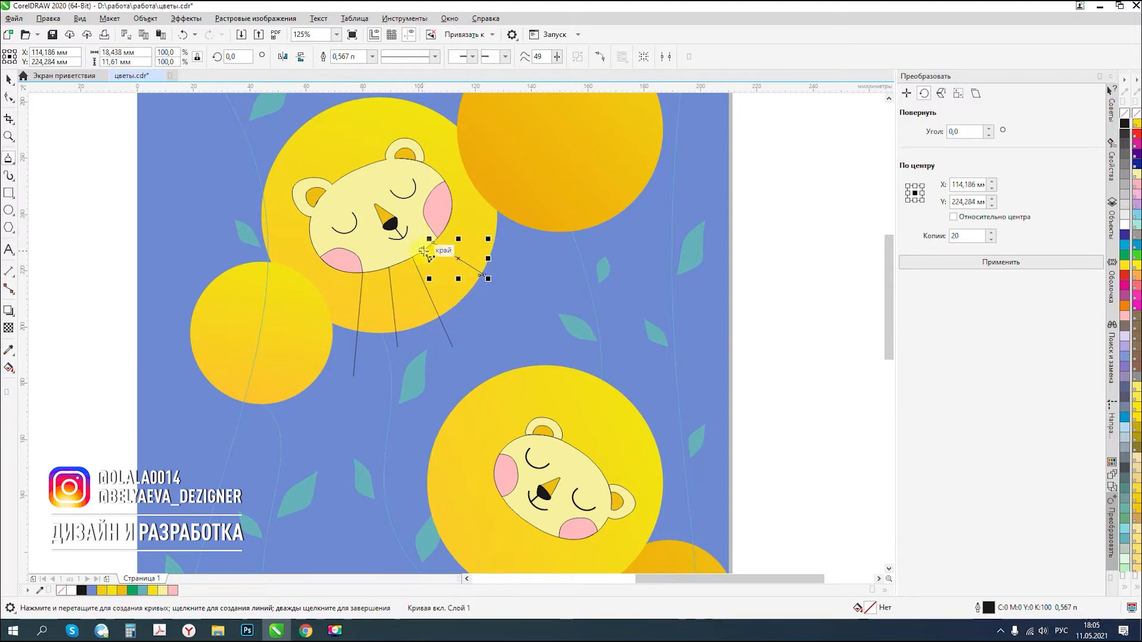
double_click(485, 314)
click(449, 219)
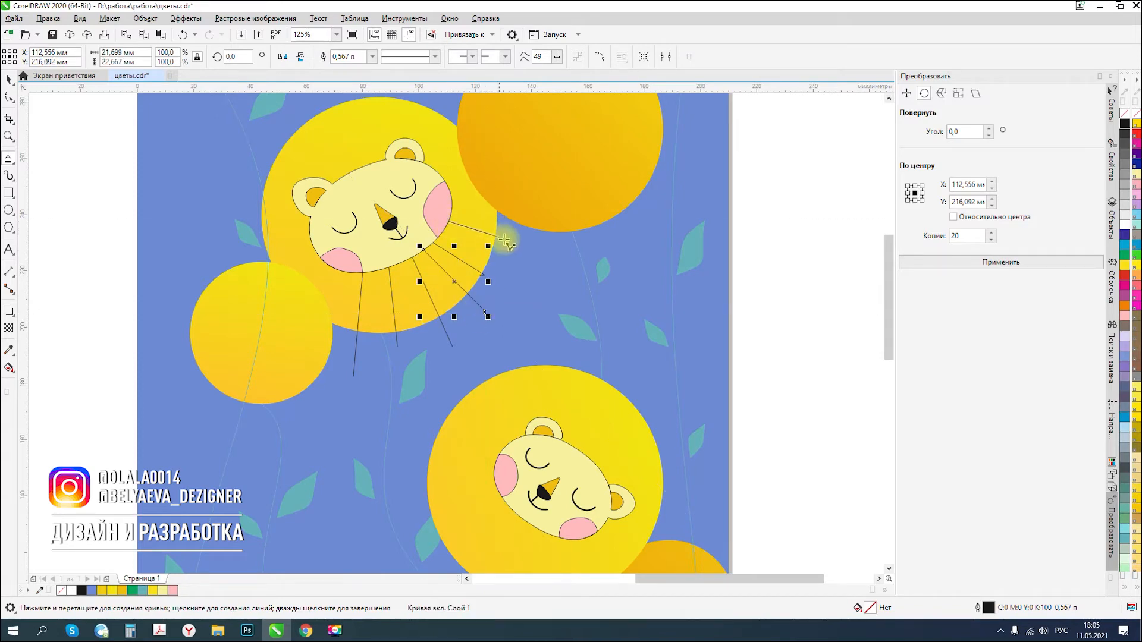
double_click(527, 249)
- Draw three straight lines, about 26 to 36 mm long, radiating outward and slightly upward from beside the upper bear's right cheek
click(452, 198)
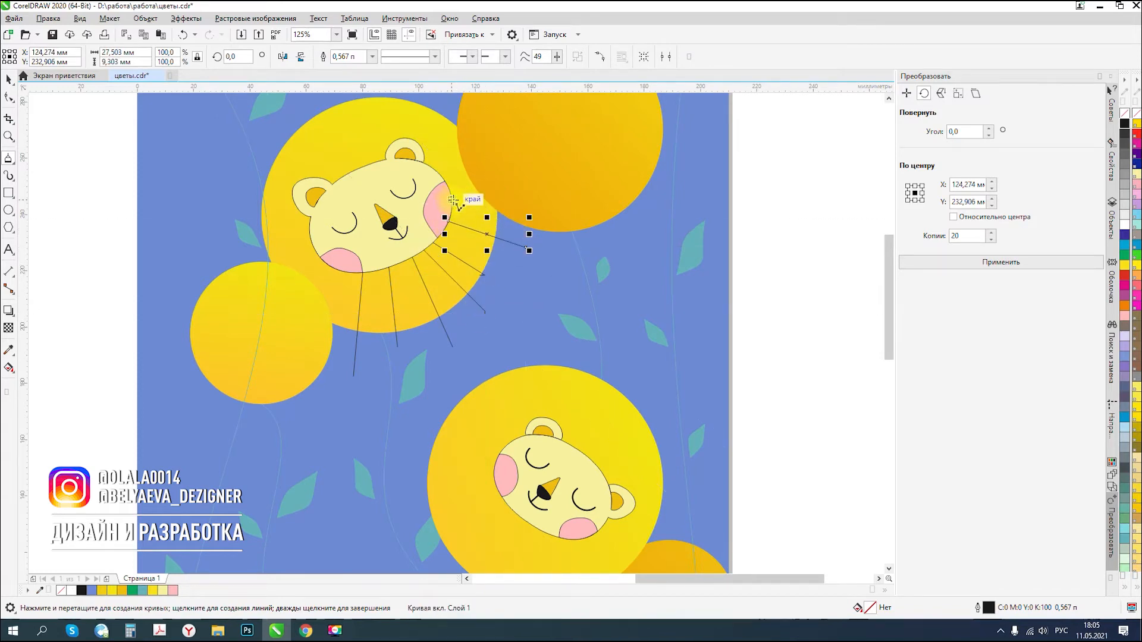
double_click(552, 180)
click(443, 173)
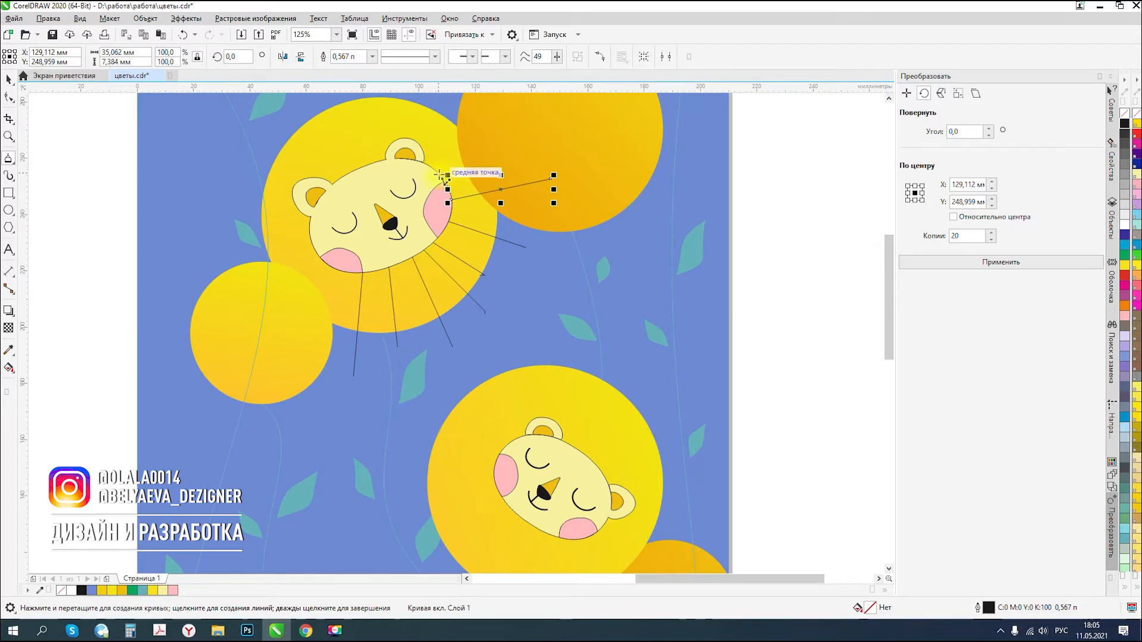
double_click(522, 137)
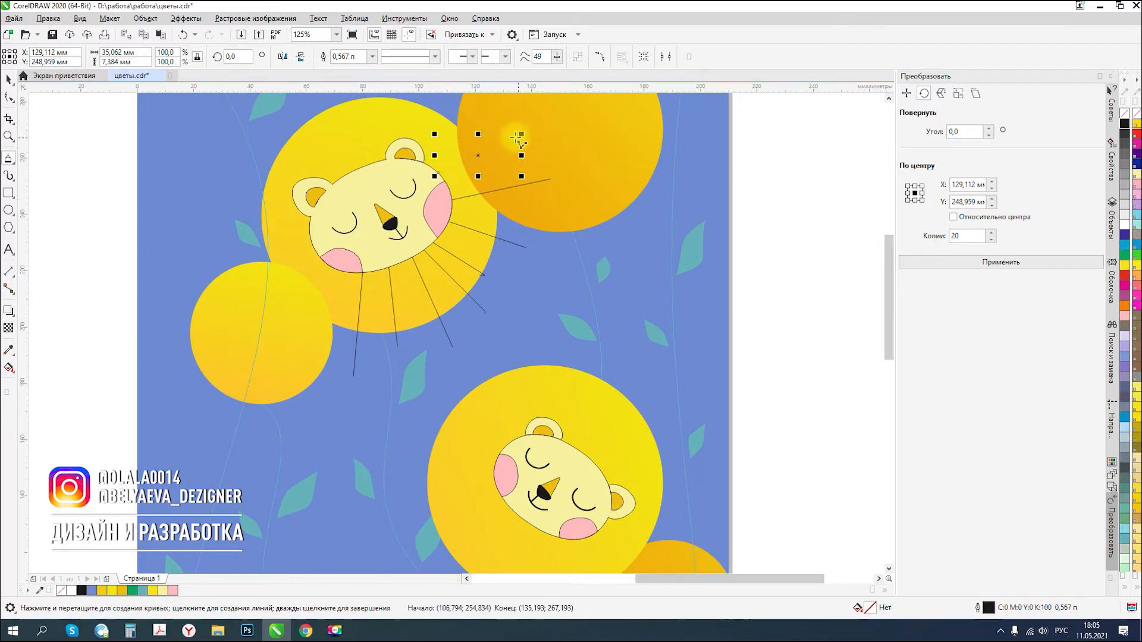
click(434, 173)
scroll(435, 173, up, 2)
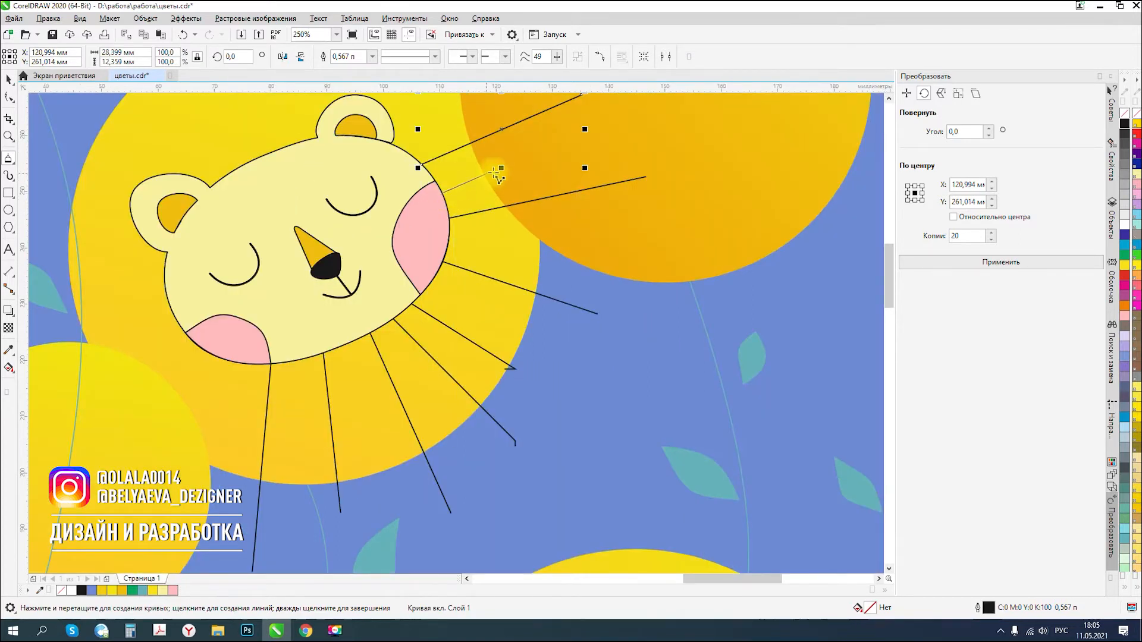
double_click(585, 168)
scroll(410, 244, down, 2)
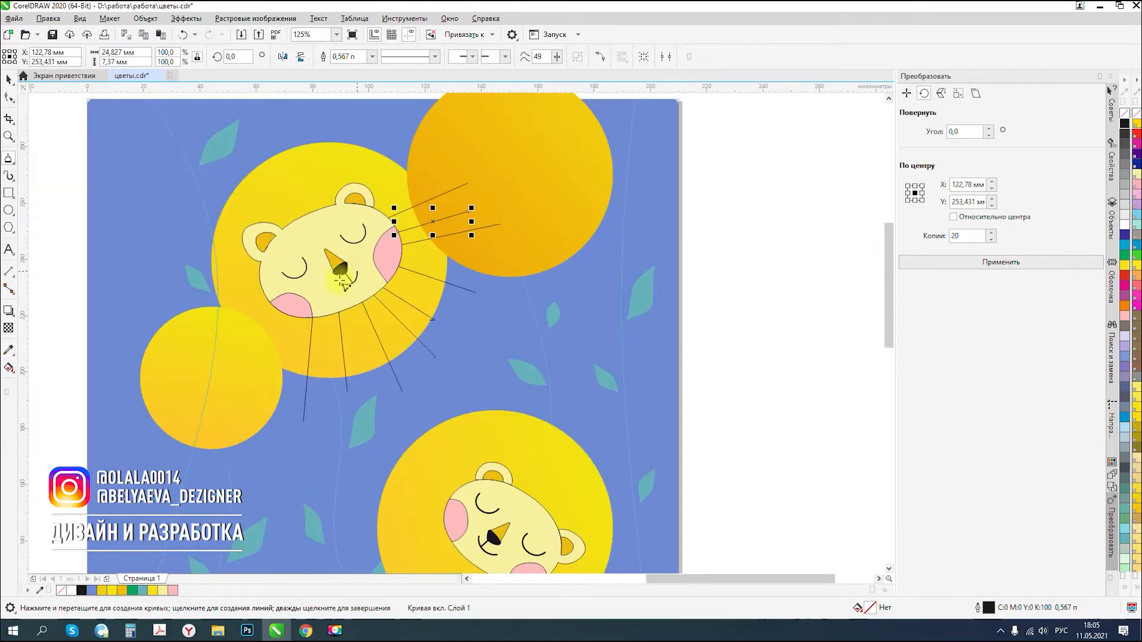
- Draw four straight lines, about 28 to 32 mm long, radiating from the left cheek and left side of the upper bear's head
scroll(304, 333, up, 2)
click(311, 303)
double_click(178, 429)
click(262, 270)
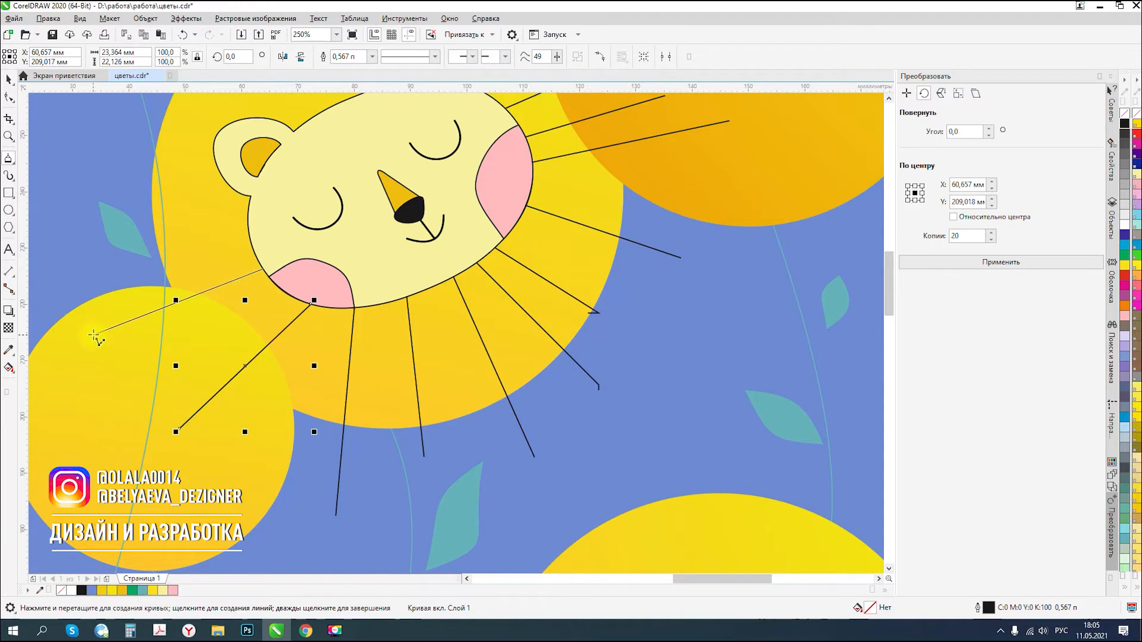
double_click(90, 336)
click(250, 233)
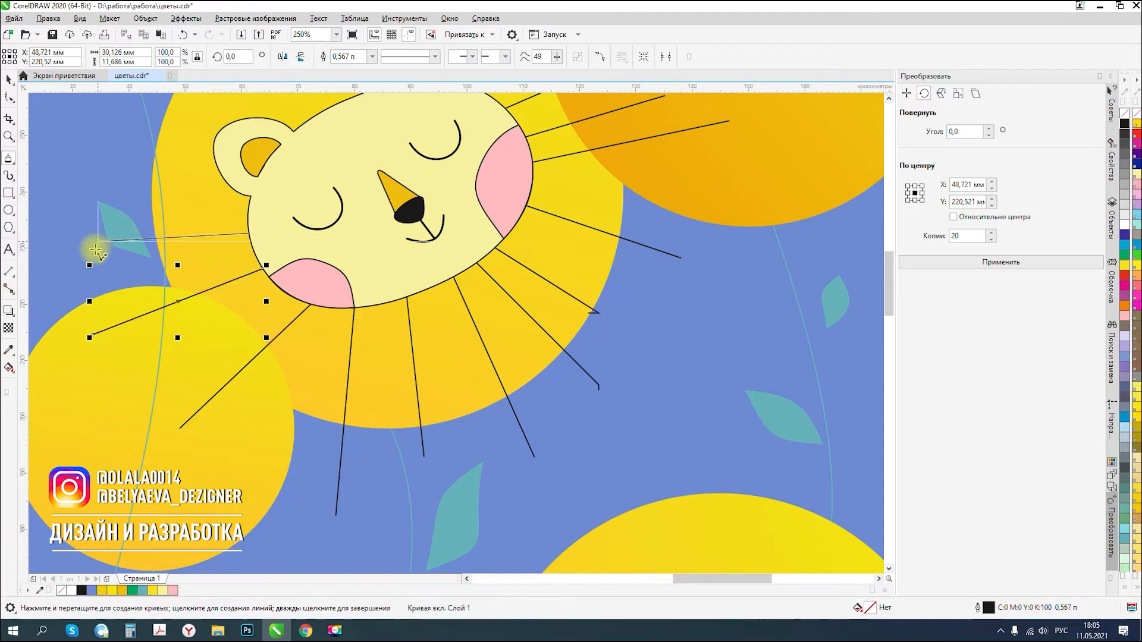
double_click(94, 269)
click(250, 204)
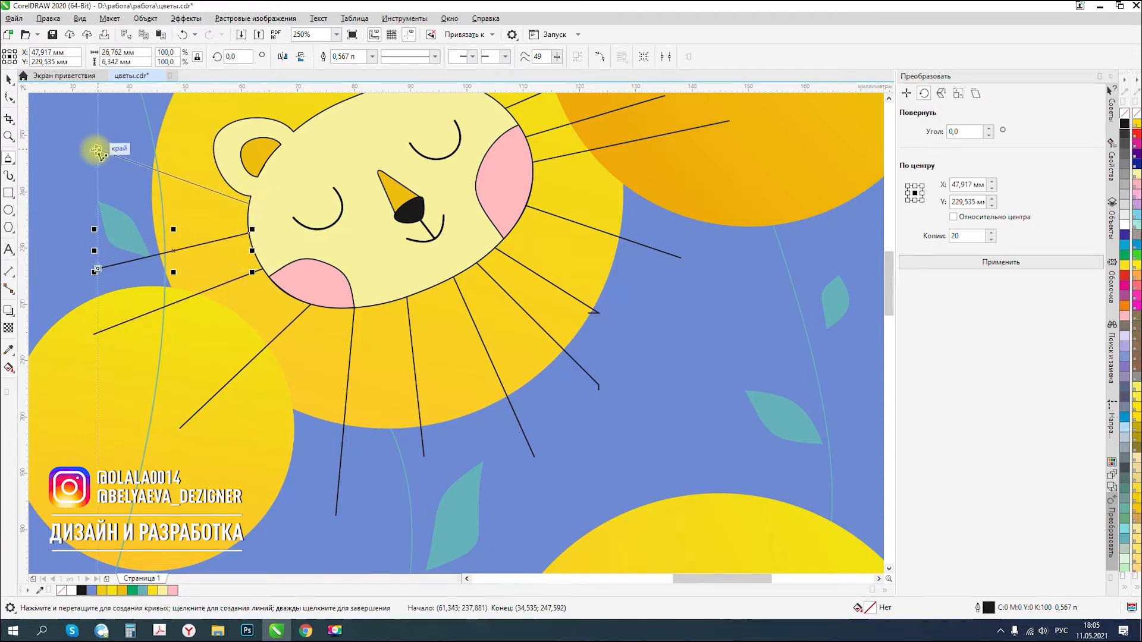
double_click(94, 149)
- Draw a line about 20 mm long at the upper bear's left ear and two lines ending on the forehead, the second about 33 mm
scroll(375, 297, down, 4)
scroll(376, 298, up, 2)
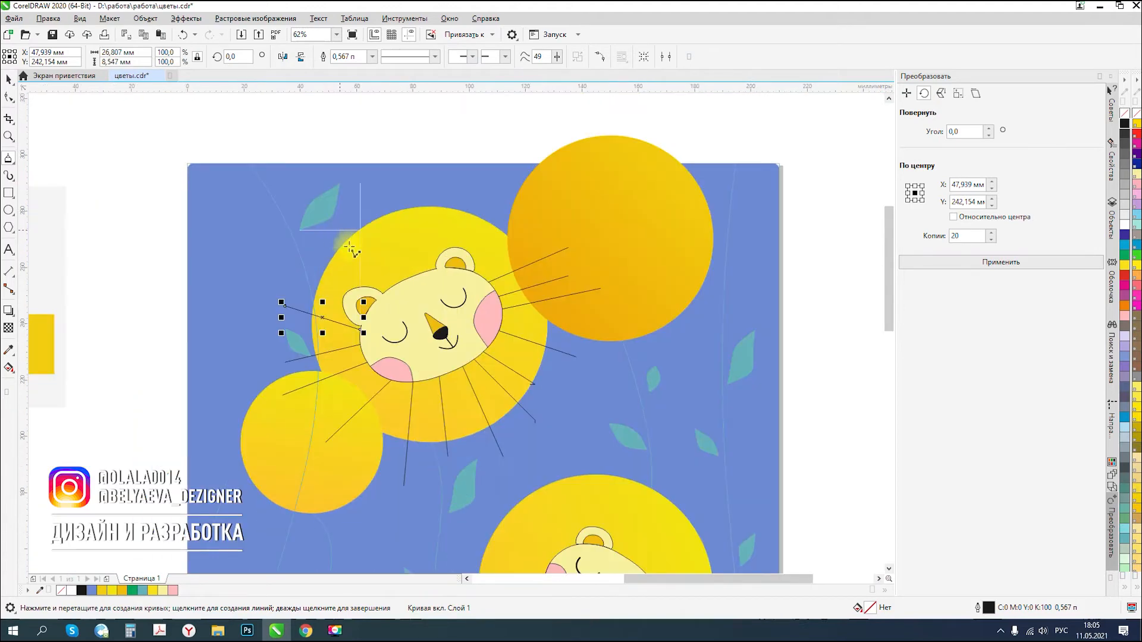
click(290, 275)
double_click(344, 292)
scroll(344, 293, up, 2)
scroll(344, 292, up, 1)
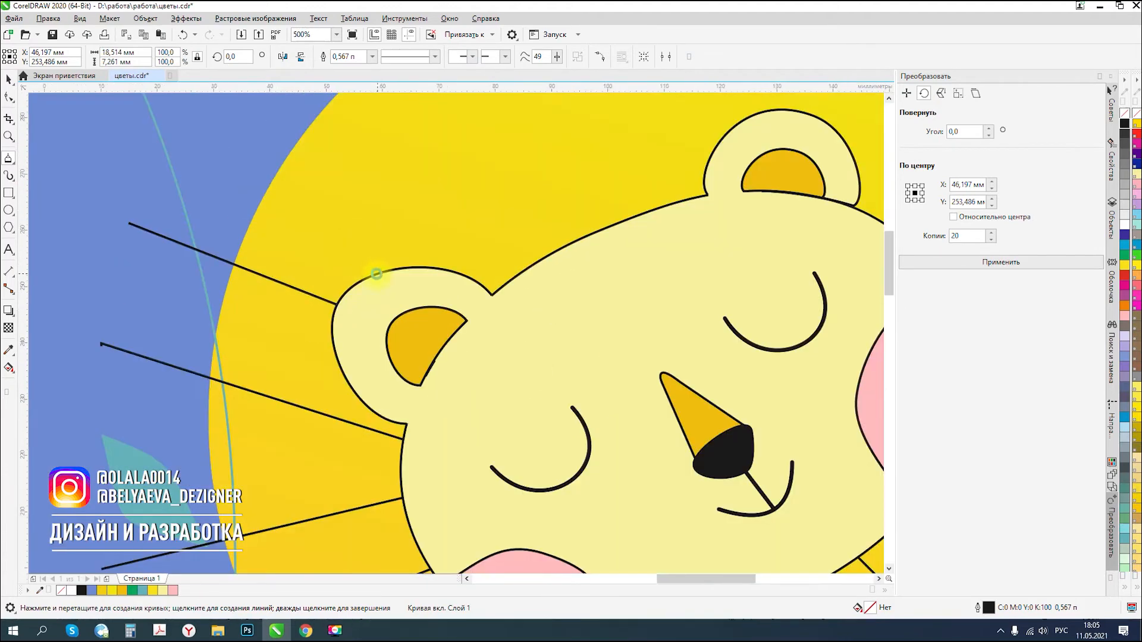
scroll(377, 268, down, 3)
click(338, 211)
double_click(417, 275)
click(438, 263)
double_click(379, 181)
- Draw four straight lines radiating upward from the top of the upper bear's head and around its right ear, about 20 to 25 mm long
click(452, 256)
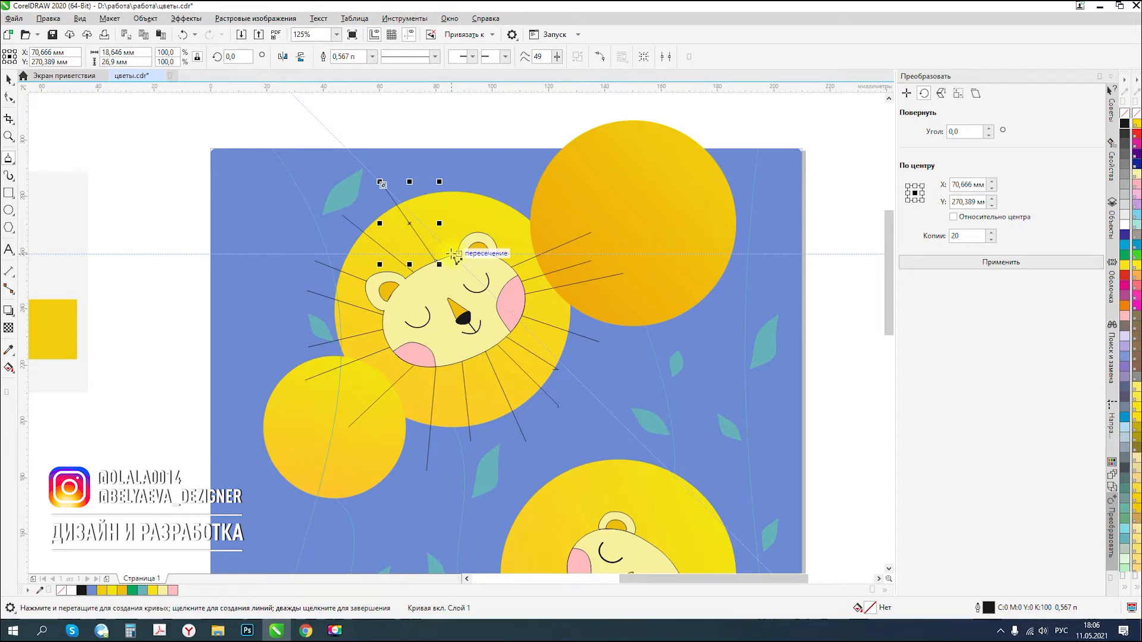
double_click(447, 181)
click(482, 231)
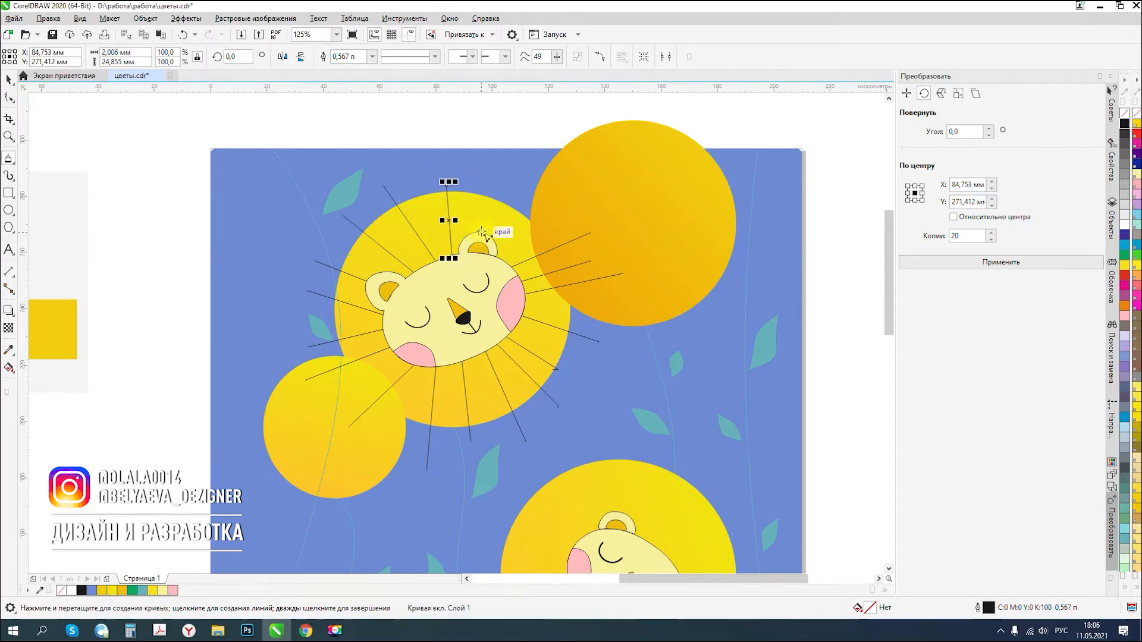
double_click(488, 169)
click(498, 256)
double_click(534, 198)
click(504, 261)
double_click(543, 223)
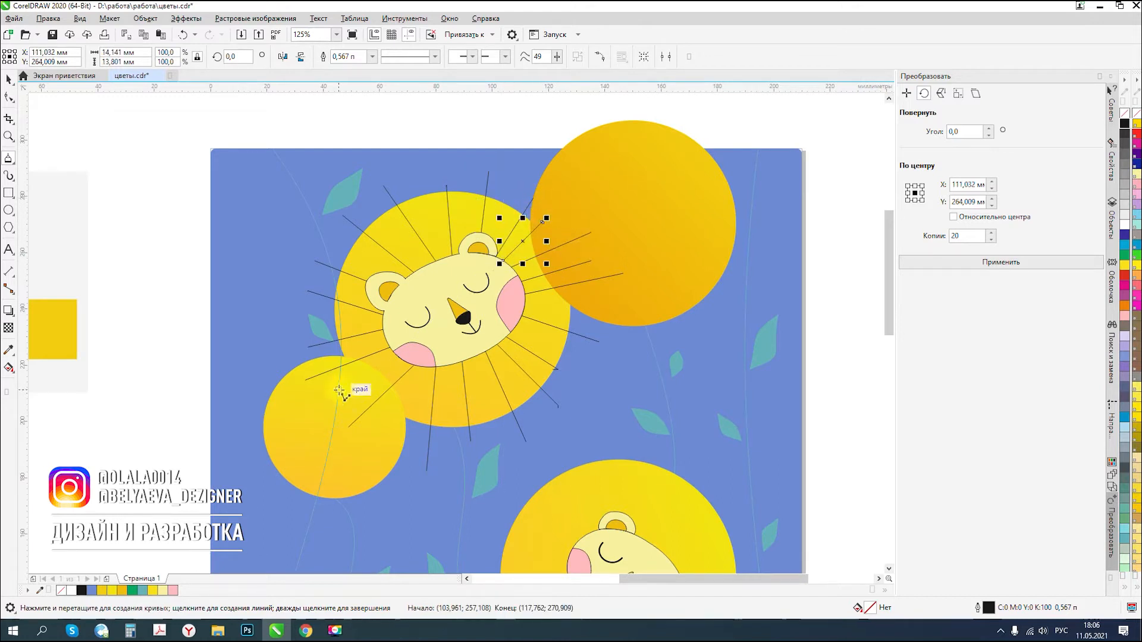
- Add two short lines, about 15 to 16 mm long, between the longer ones near the left cheek and above the forehead
click(394, 353)
double_click(360, 383)
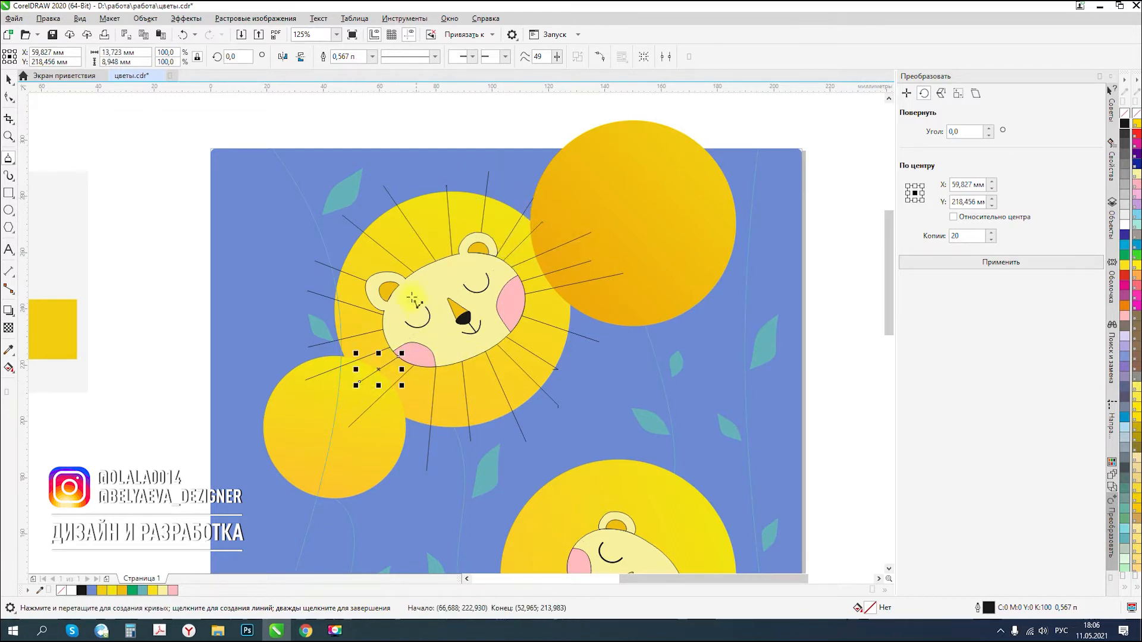
click(426, 266)
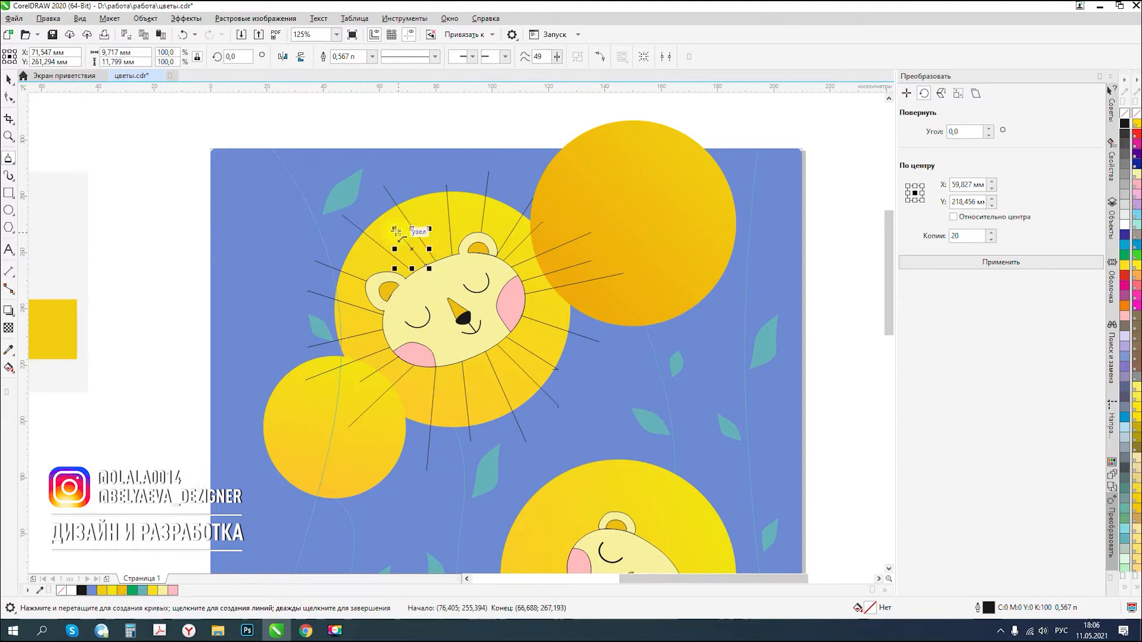
double_click(396, 231)
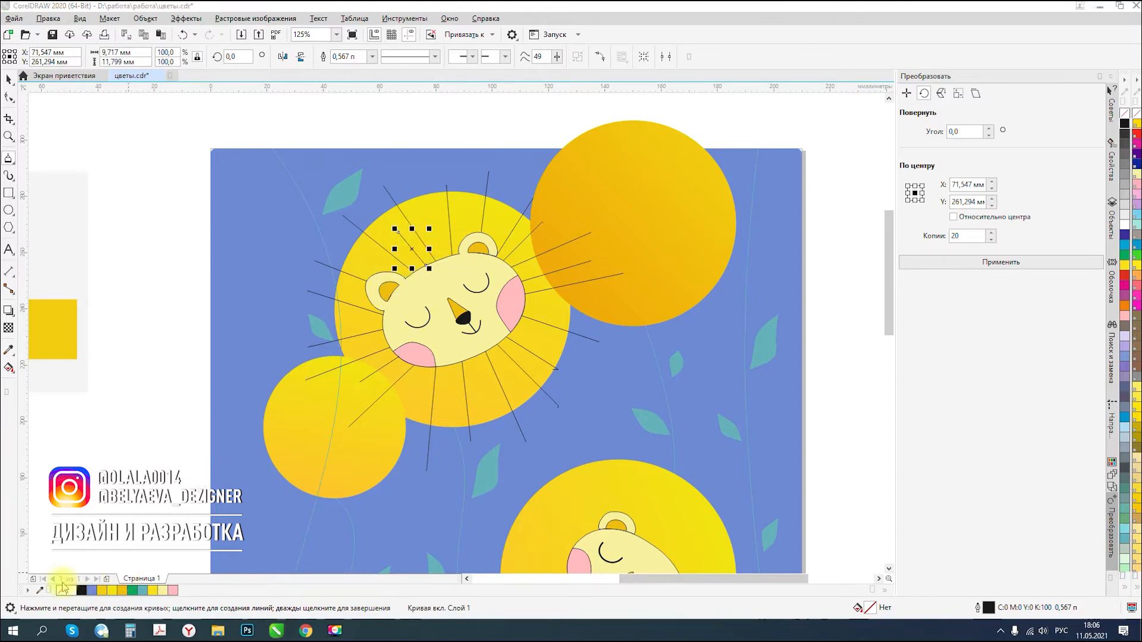
- Draw an ellipse about 2.3 by 1.6 mm at the tip of the long forehead line, fill it black and remove its outline
scroll(383, 184, up, 4)
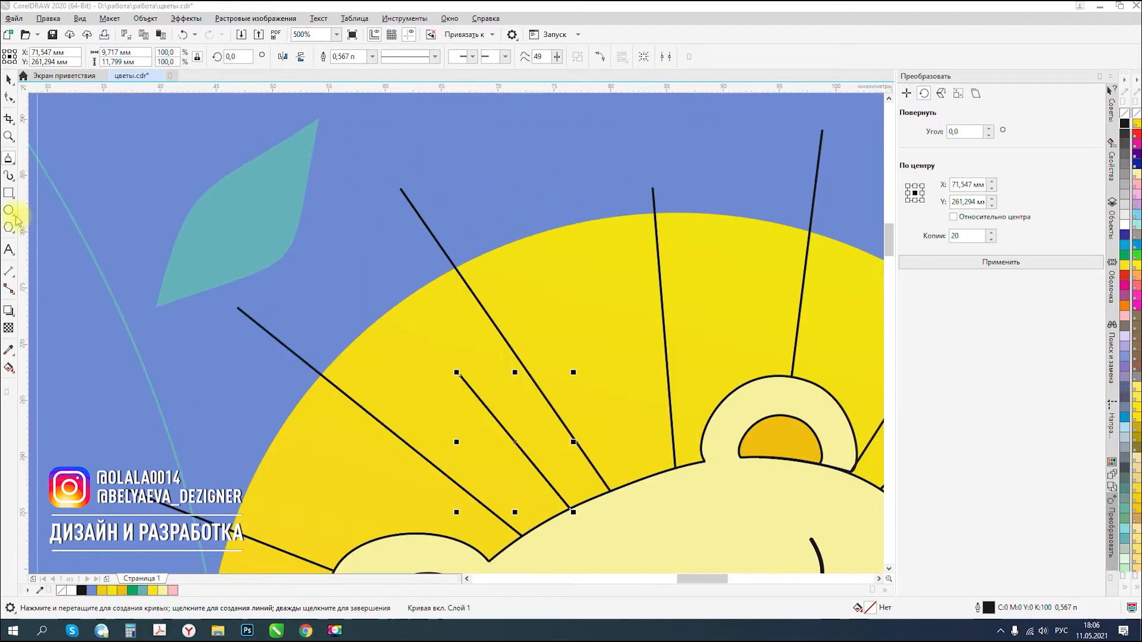
scroll(373, 169, up, 2)
key(F7)
drag(376, 186, 434, 227)
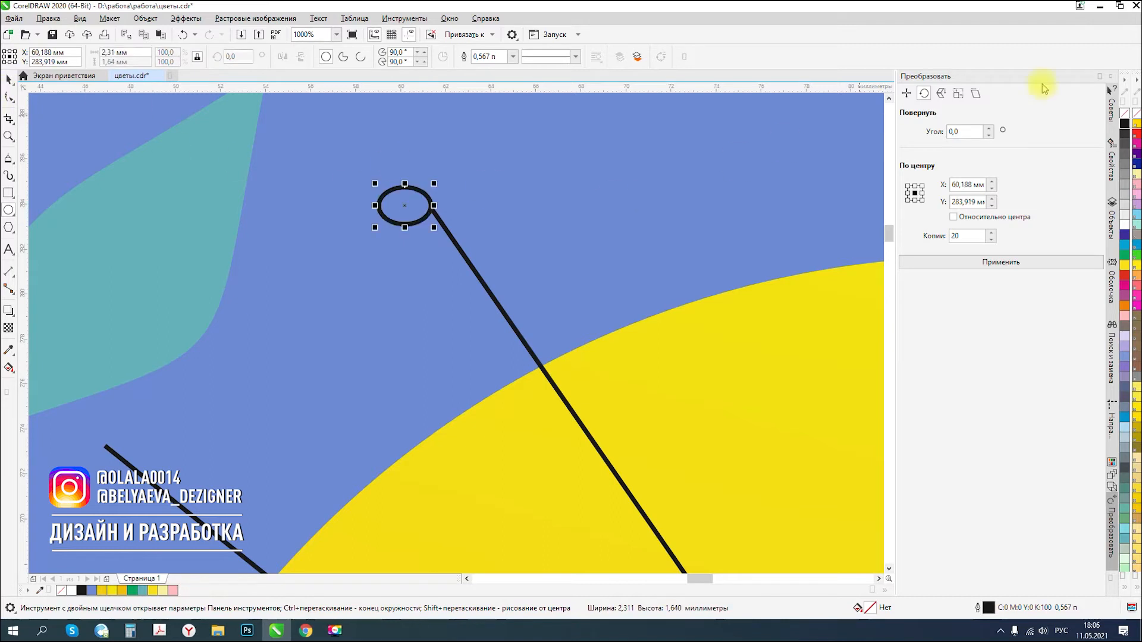
click(1124, 124)
right_click(1124, 113)
- Rotate the black ellipse about 23° and seat it on the end of the forehead line
click(9, 79)
drag(402, 199, 452, 158)
click(427, 195)
scroll(410, 223, down, 3)
- Copy the black ellipse onto the tip of the near-vertical line above the forehead and rotate it to about 7°
scroll(395, 216, up, 2)
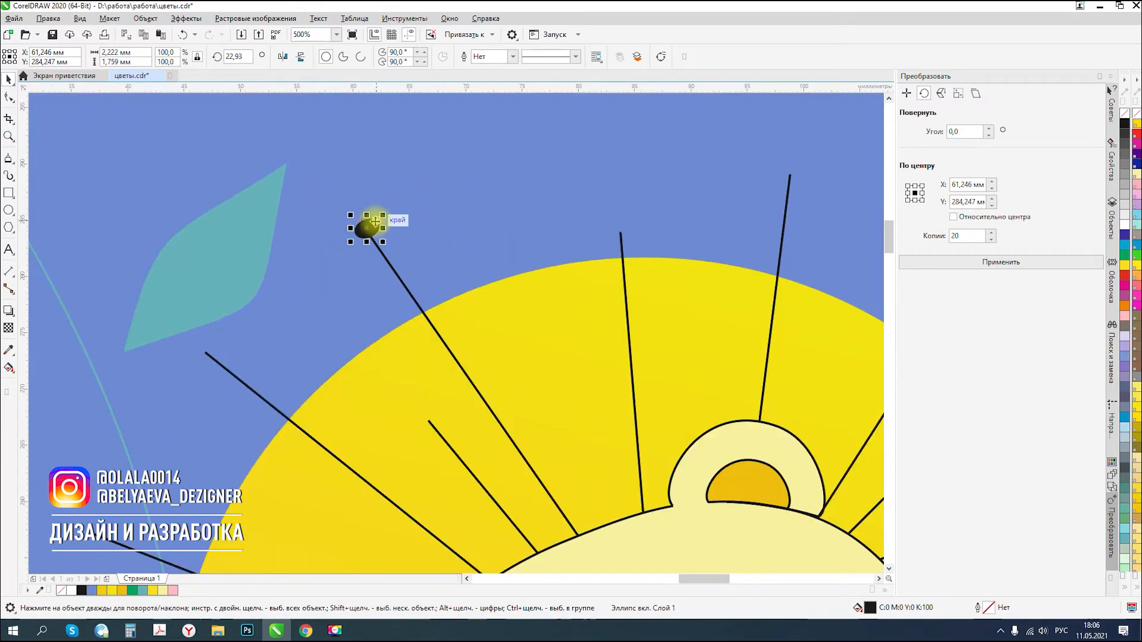
drag(385, 211, 655, 198)
scroll(369, 229, up, 3)
scroll(375, 234, down, 3)
right_click(627, 233)
scroll(637, 231, up, 2)
click(620, 239)
click(623, 234)
drag(620, 231, 607, 232)
scroll(607, 232, down, 3)
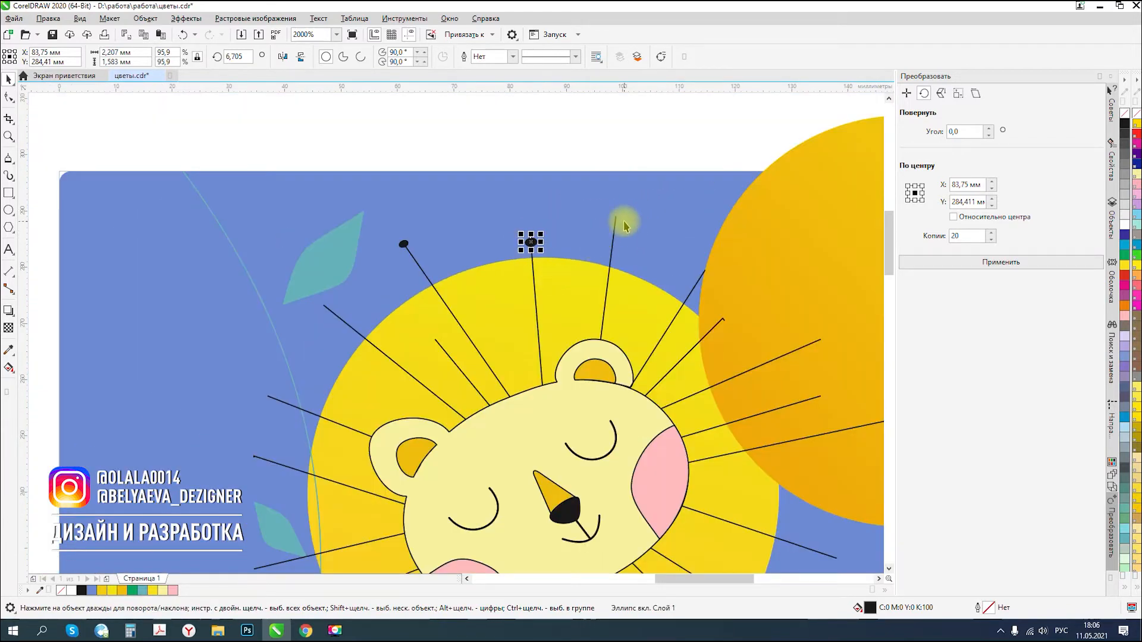
- Copy the ellipse onto the tip of the line above the right ear and flatten it to about 2.2 by 1.25 mm
scroll(623, 221, up, 1)
drag(428, 266, 607, 202)
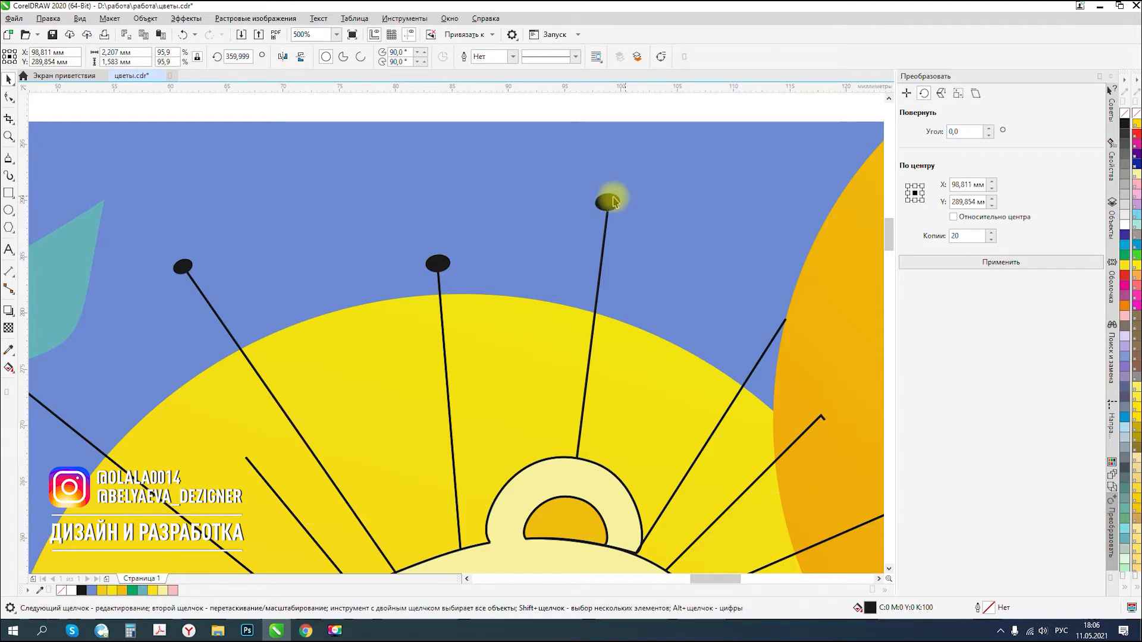
scroll(614, 201, up, 3)
click(586, 226)
scroll(586, 226, down, 4)
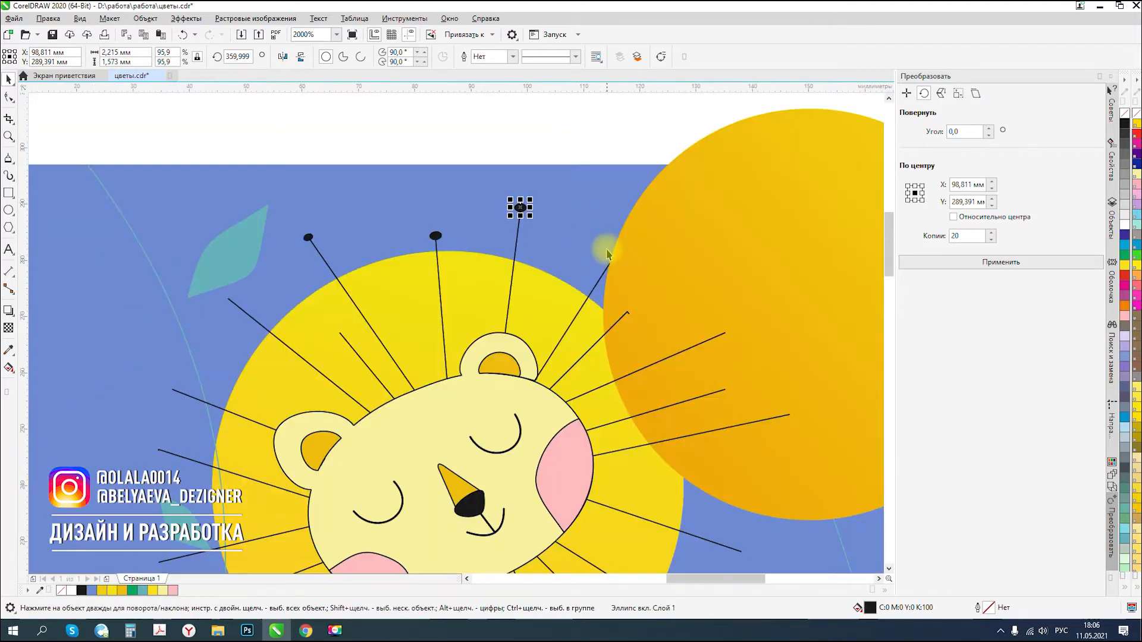
scroll(383, 171, up, 6)
drag(395, 248, 398, 274)
scroll(402, 244, down, 2)
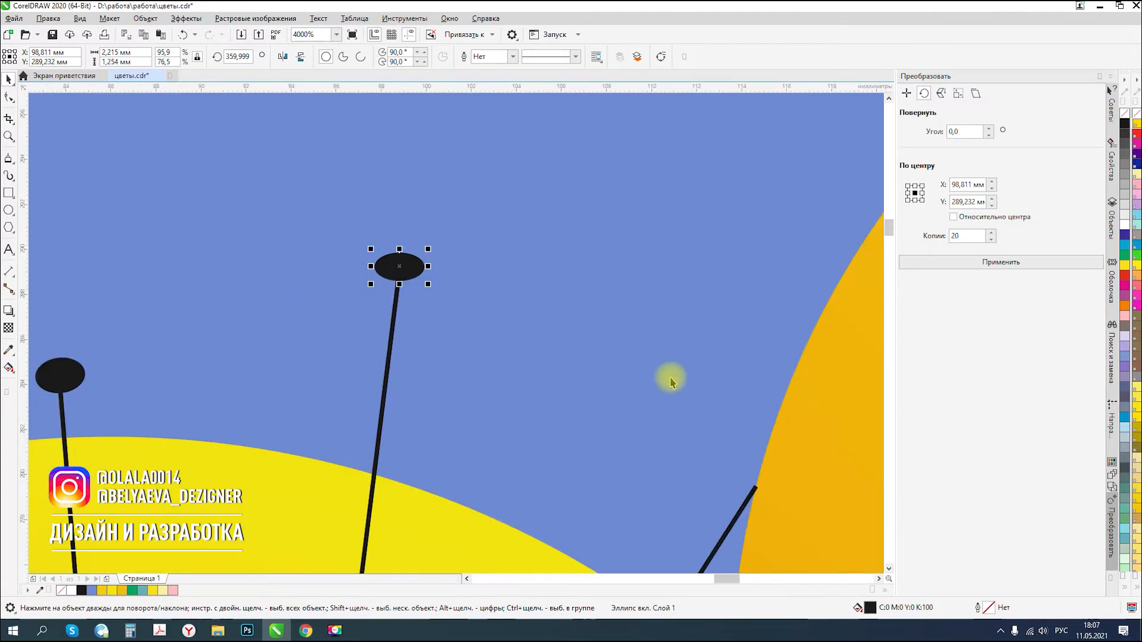
- Copy the flattened ellipse onto the tip of the next line clockwise, at the orange circle's edge, and rotate it to about 329°
scroll(482, 301, down, 1)
scroll(546, 356, up, 1)
drag(358, 224, 556, 330)
scroll(536, 331, up, 3)
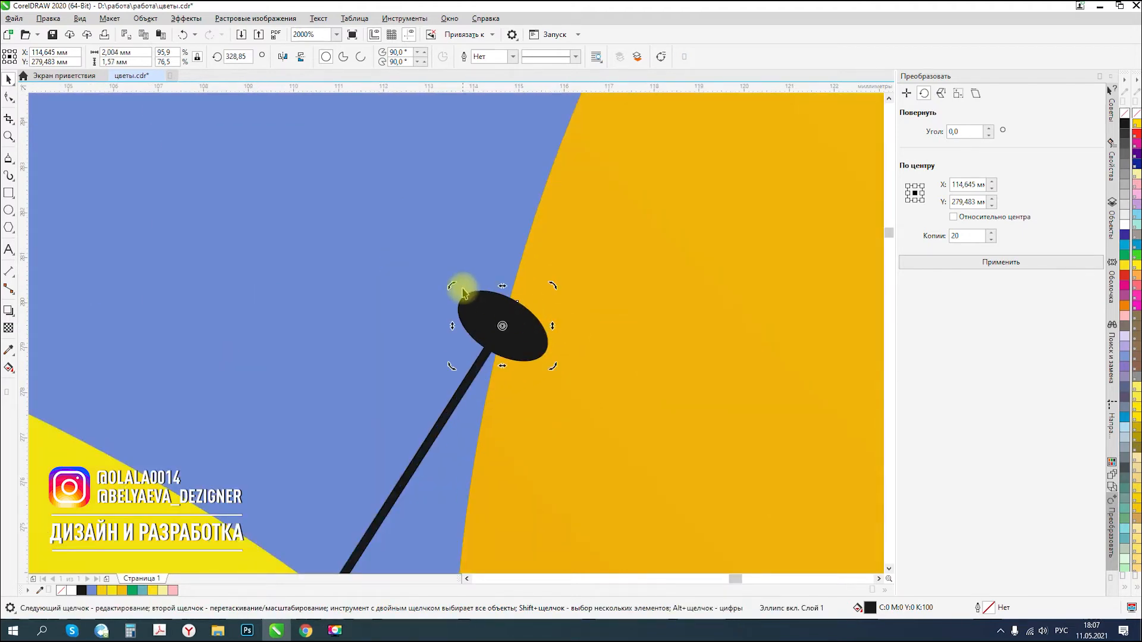
scroll(410, 234, down, 2)
- Copy the ellipse onto the first line tip inside the orange circle, shrink it to about 1.6 by 1.3 mm and rotate it to about 316°
click(435, 257)
drag(438, 262, 474, 358)
click(471, 351)
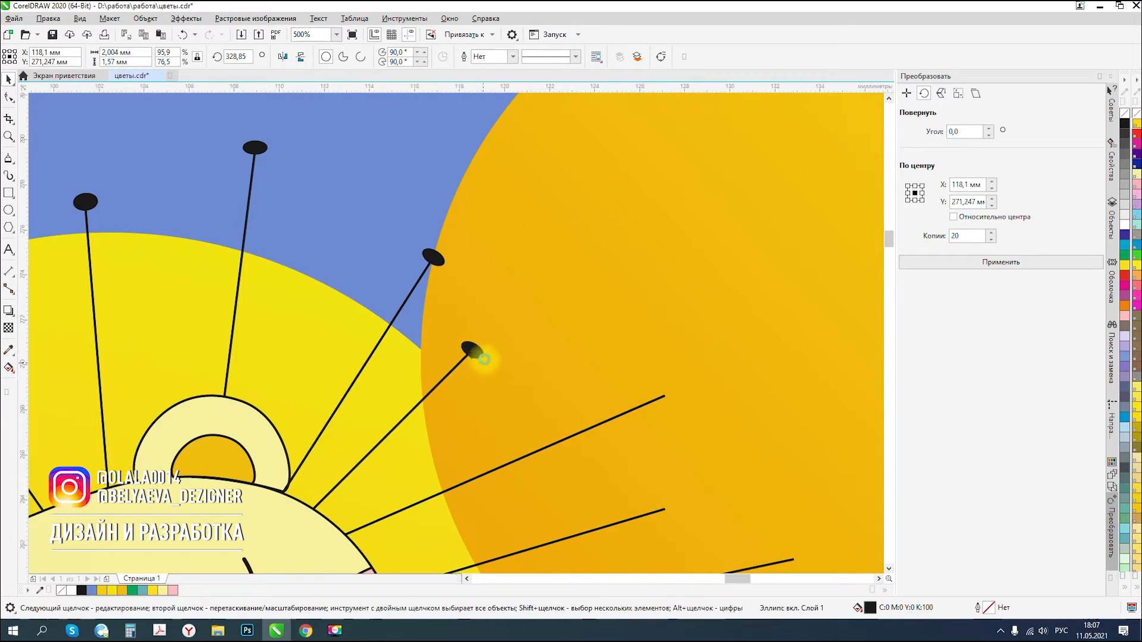
scroll(484, 360, up, 2)
click(429, 309)
drag(388, 274, 427, 329)
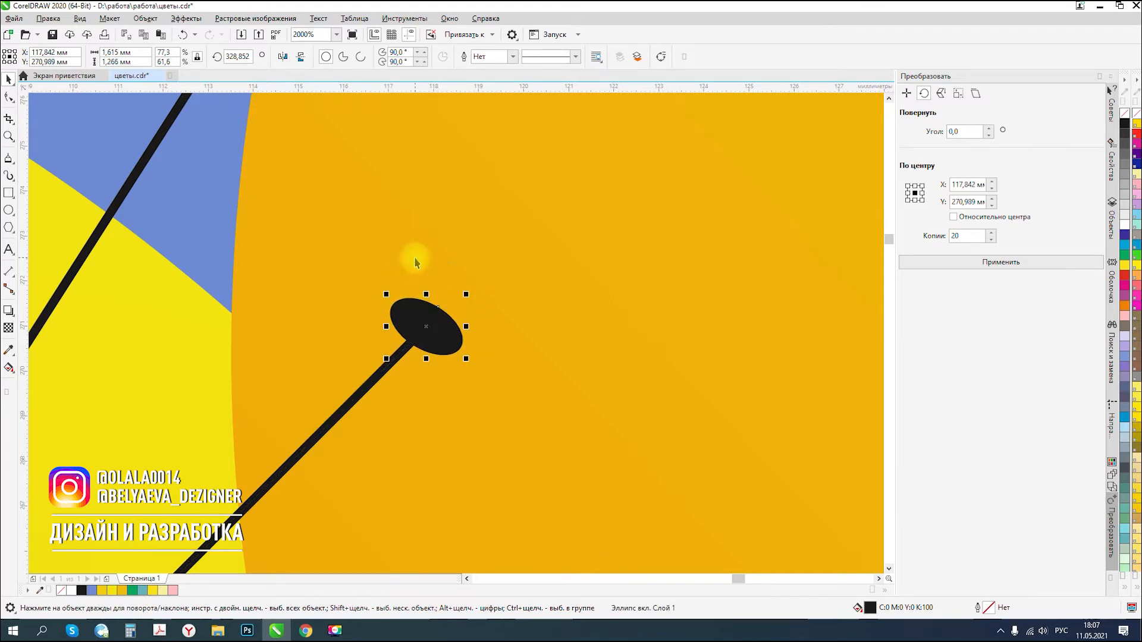
scroll(415, 261, down, 2)
scroll(419, 284, up, 2)
click(448, 266)
drag(470, 215, 428, 191)
- Copy the small ellipse onto the tip of the second line inside the orange circle and rotate it to about 304°
scroll(459, 222, down, 8)
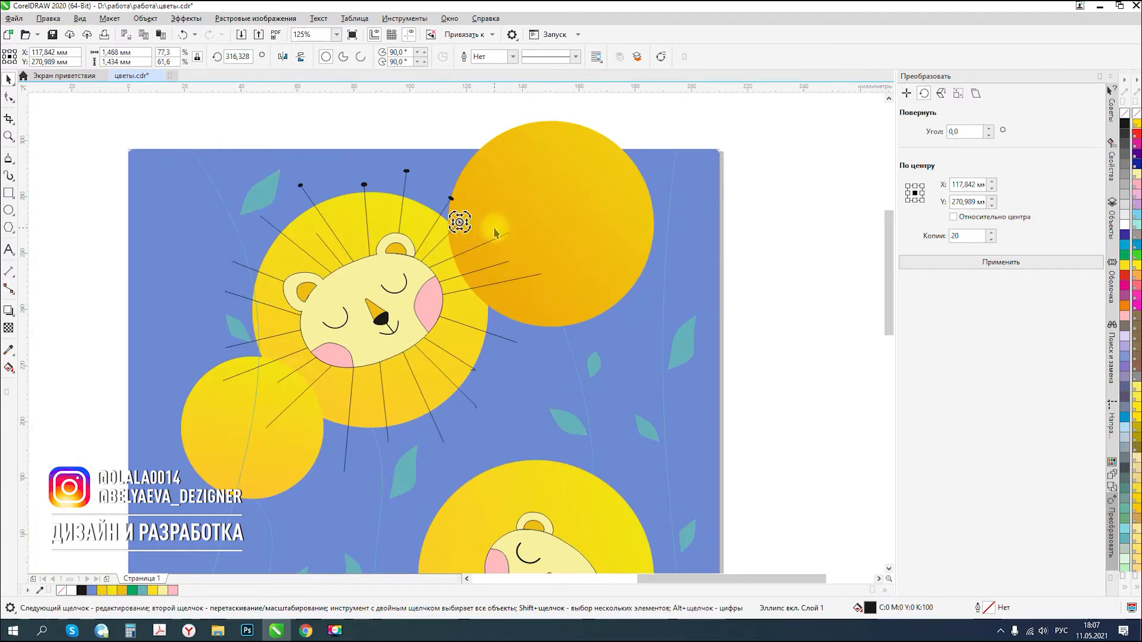
scroll(495, 232, up, 4)
drag(437, 272, 634, 315)
scroll(634, 315, up, 6)
click(567, 222)
drag(600, 165, 585, 187)
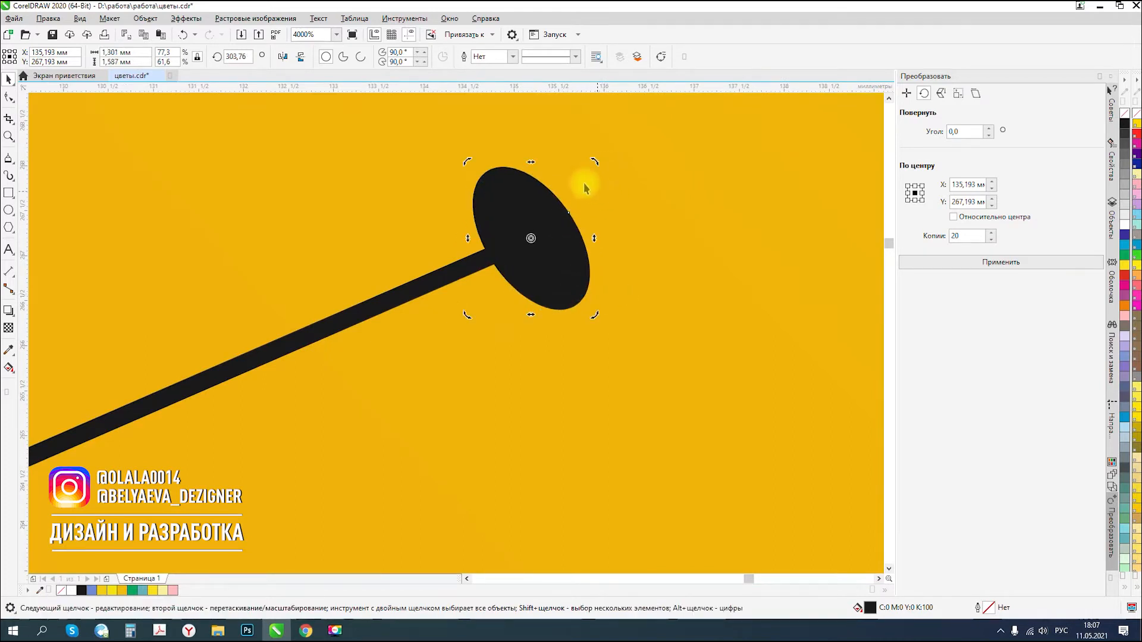
- Copy the ellipse onto the tip of the third line inside the orange circle, enlarge it slightly and rotate it to about 287°
scroll(584, 183, down, 6)
drag(476, 263, 482, 170)
right_click(483, 286)
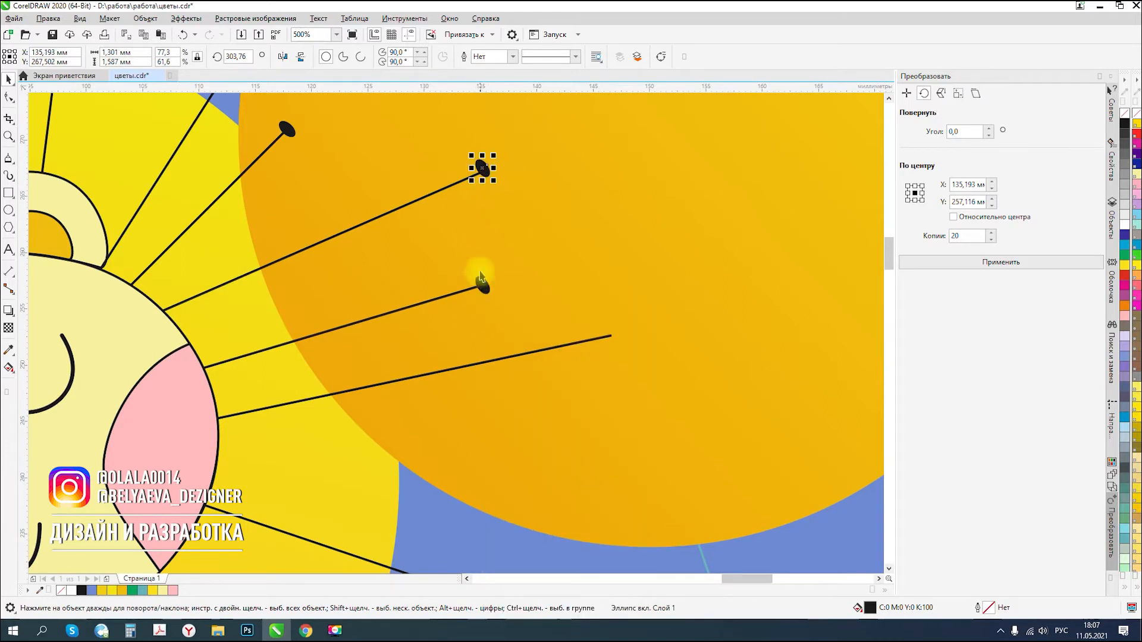
scroll(489, 285, up, 2)
click(476, 306)
click(473, 306)
drag(493, 247, 565, 328)
click(480, 292)
- Place an ellipse copy on the tip of the longest line inside the orange circle and rotate it to about 269°
scroll(426, 269, down, 2)
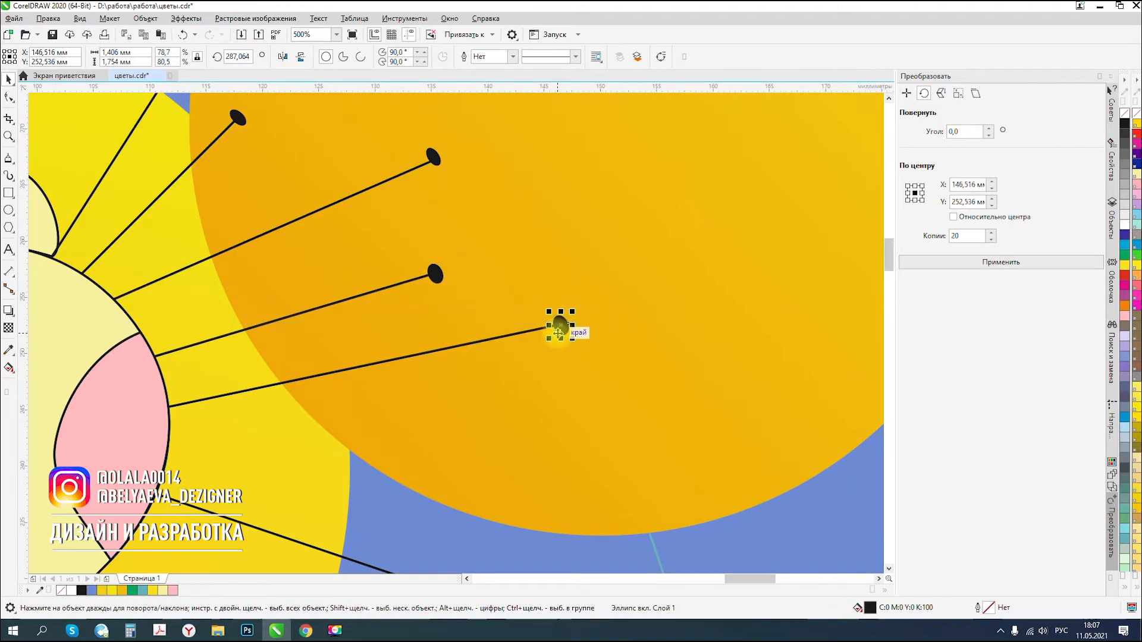
click(558, 333)
scroll(569, 316, up, 2)
drag(574, 309, 579, 327)
scroll(521, 276, down, 2)
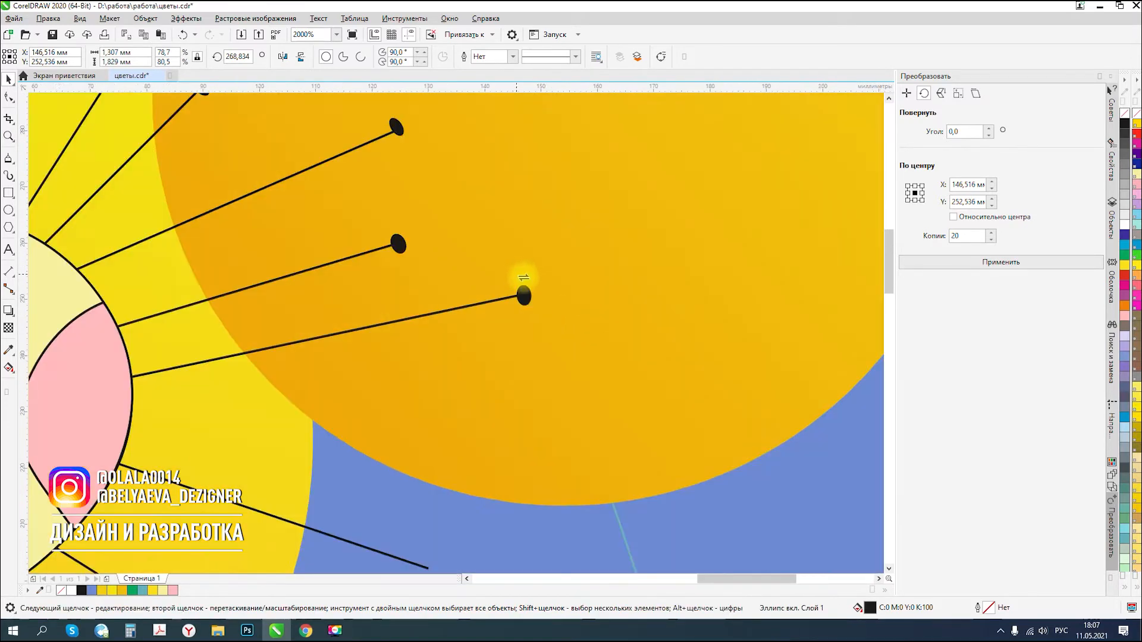
- Copy the ellipse onto the tip of the line below the orange circle, beside the right cheek, and rotate it to about 234°
scroll(523, 276, down, 3)
drag(521, 285, 474, 423)
scroll(466, 438, up, 3)
click(502, 319)
drag(536, 257, 510, 301)
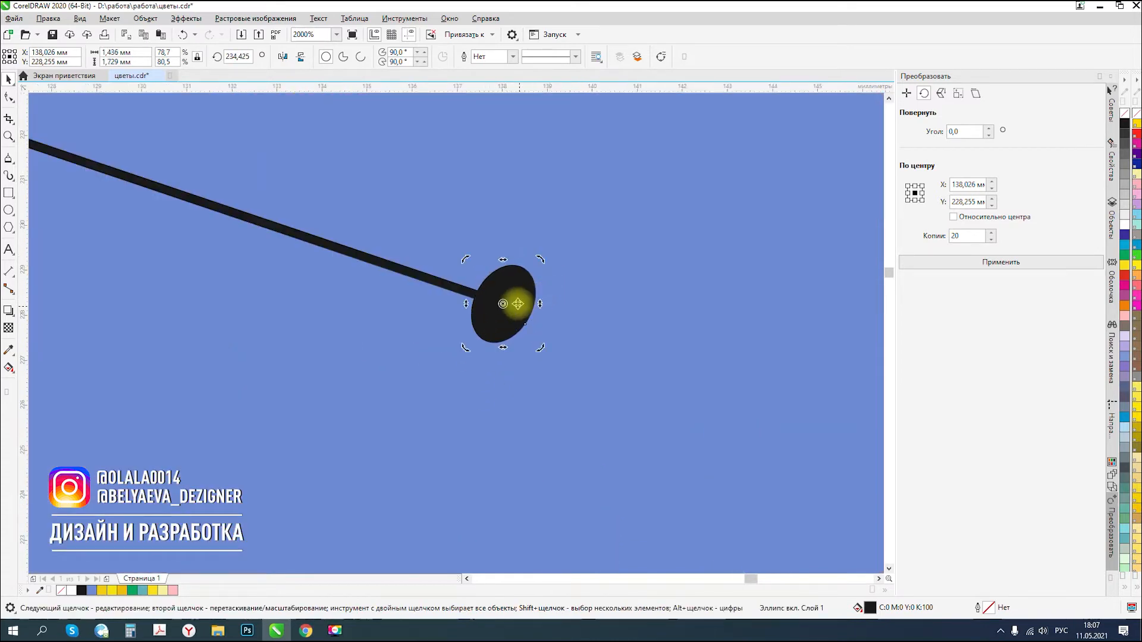
- Copy the ellipse onto the tip of the second line below the orange circle, at the edge of the large yellow circle
scroll(513, 301, down, 2)
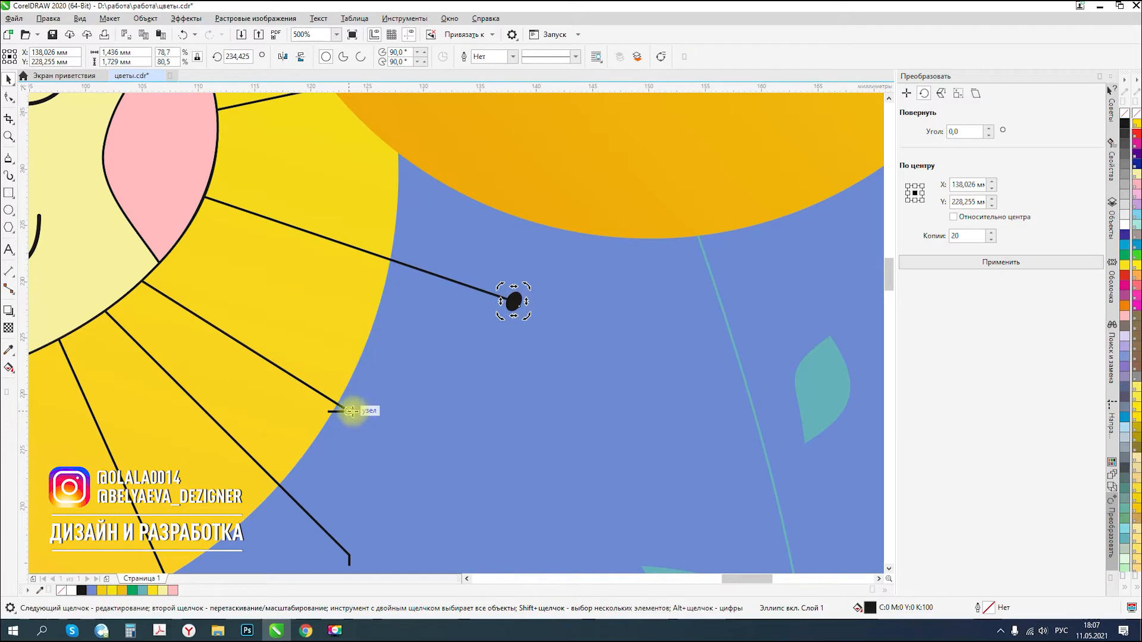
drag(511, 300, 348, 416)
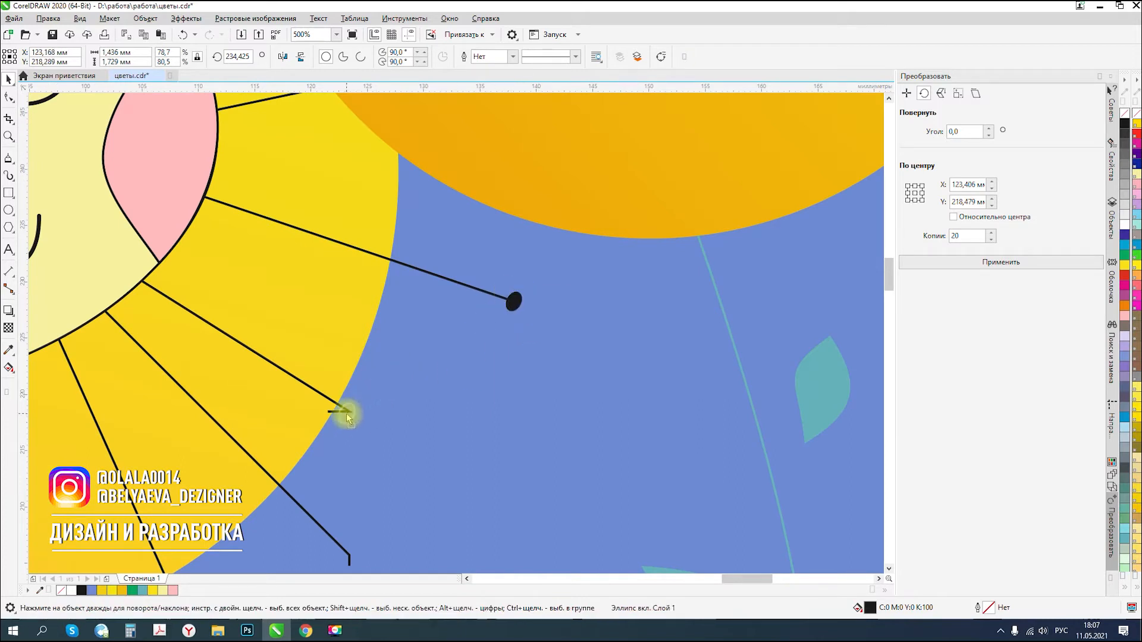
click(347, 414)
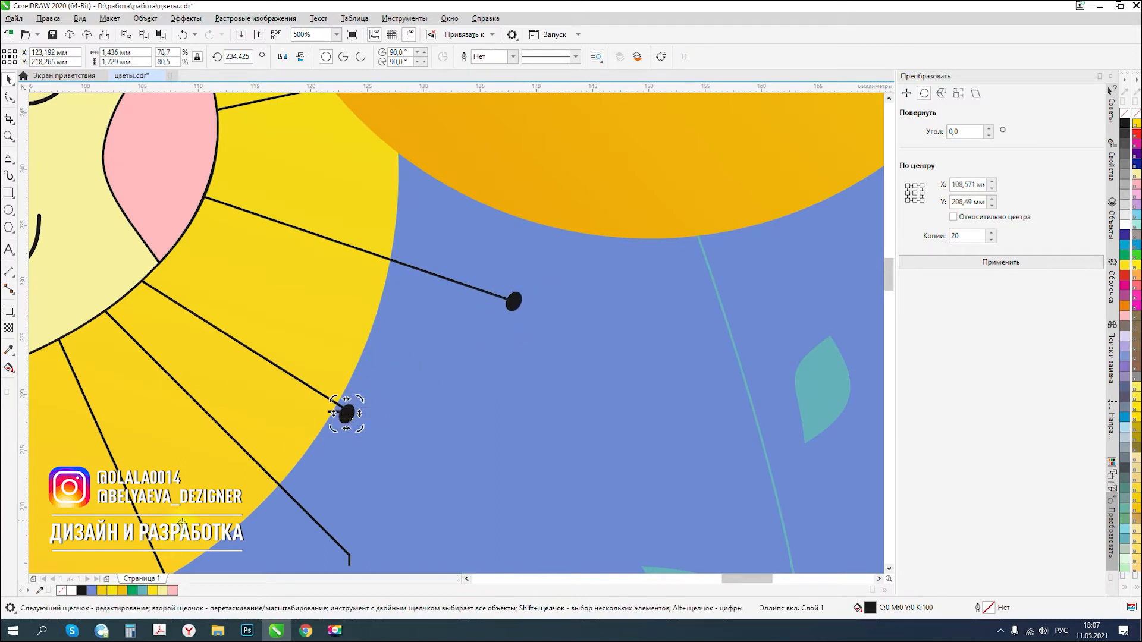
scroll(345, 413, up, 3)
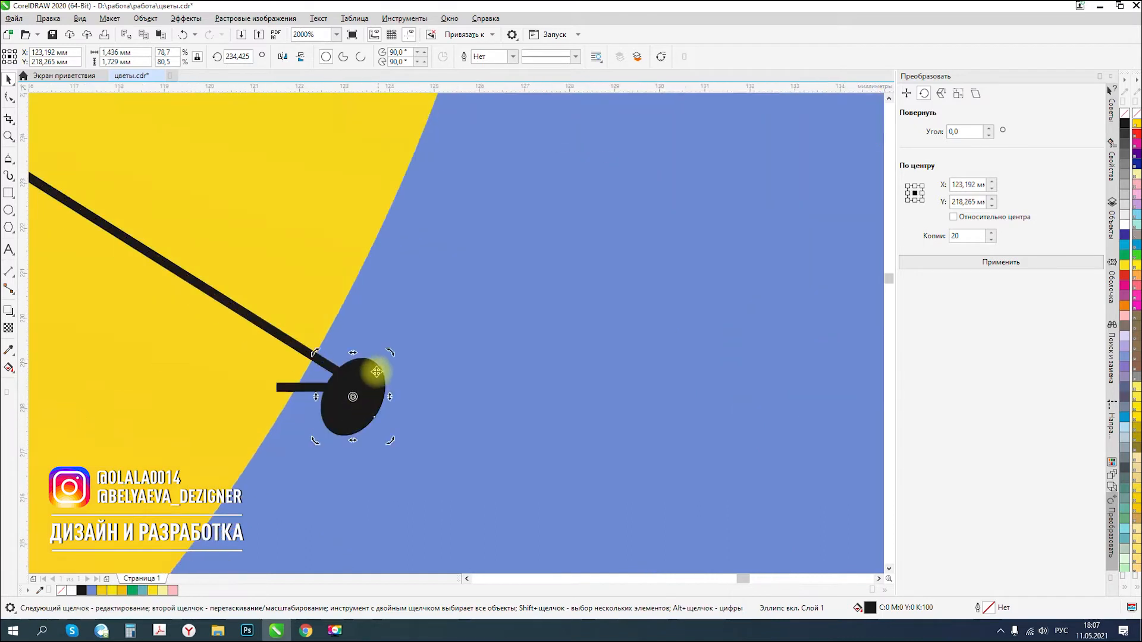
drag(371, 372, 379, 365)
- Delete the stray end node that forms the short horizontal segment at the tip of that line
click(286, 391)
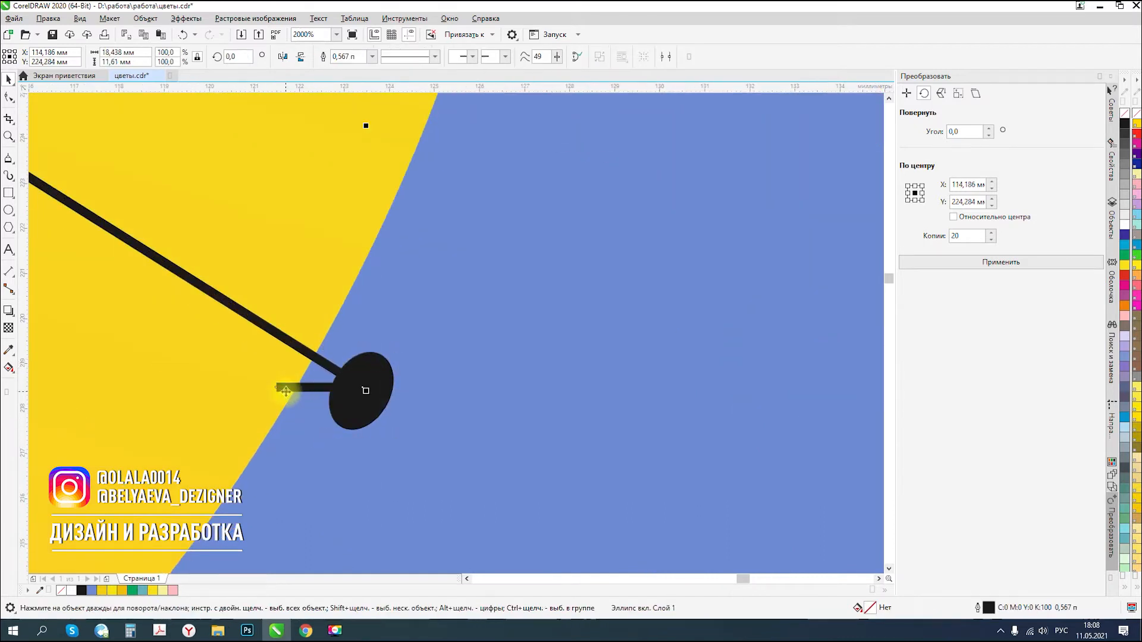
key(F10)
click(276, 387)
key(Delete)
key(space)
scroll(484, 332, down, 5)
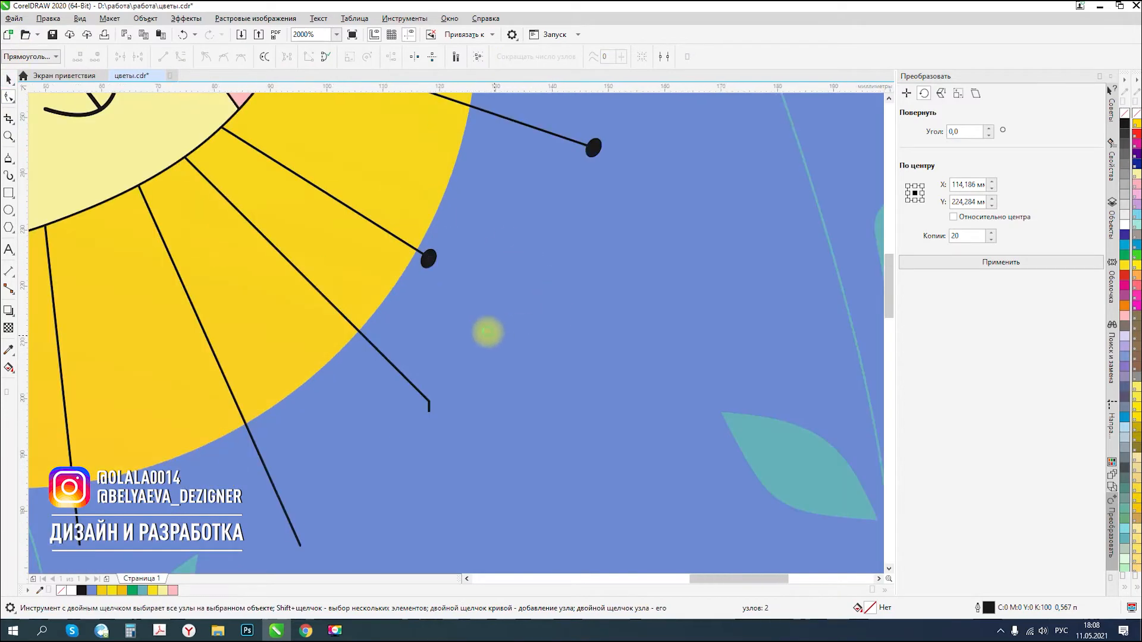
- Copy the ellipse onto the tip of the third line below the orange circle, covering its small hooked end
scroll(464, 371, up, 3)
scroll(477, 369, down, 3)
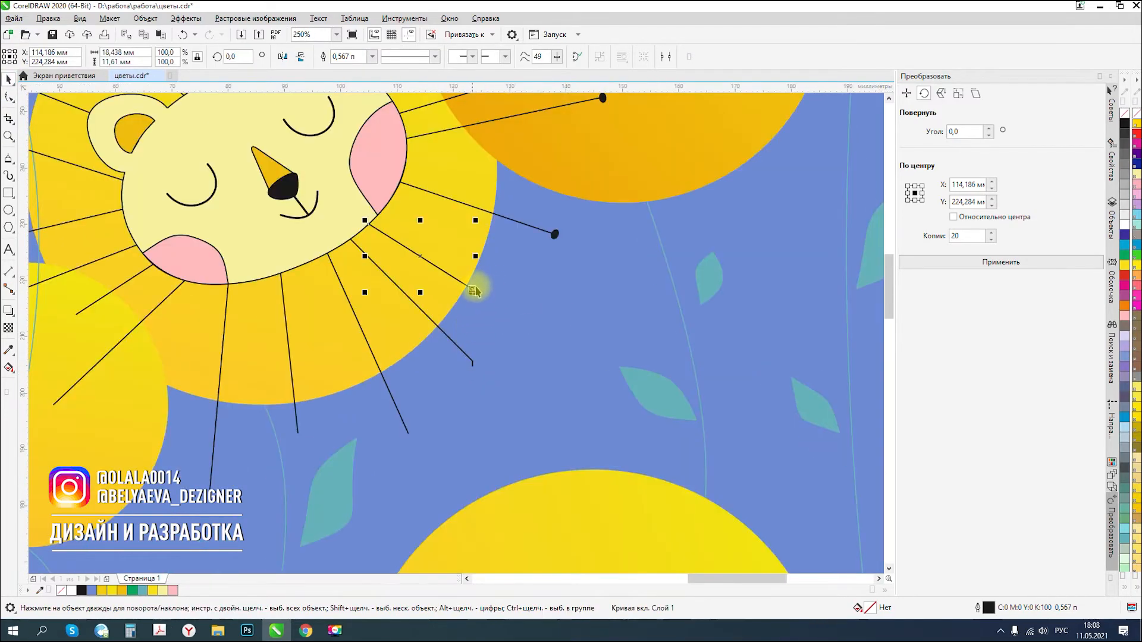
click(557, 235)
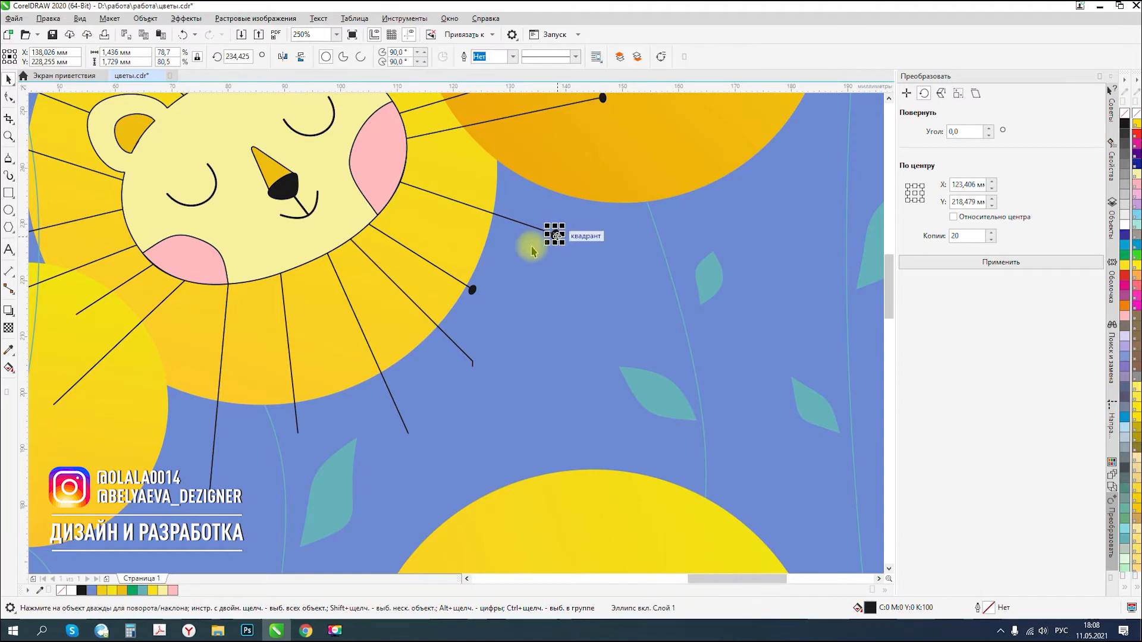
drag(472, 290, 472, 366)
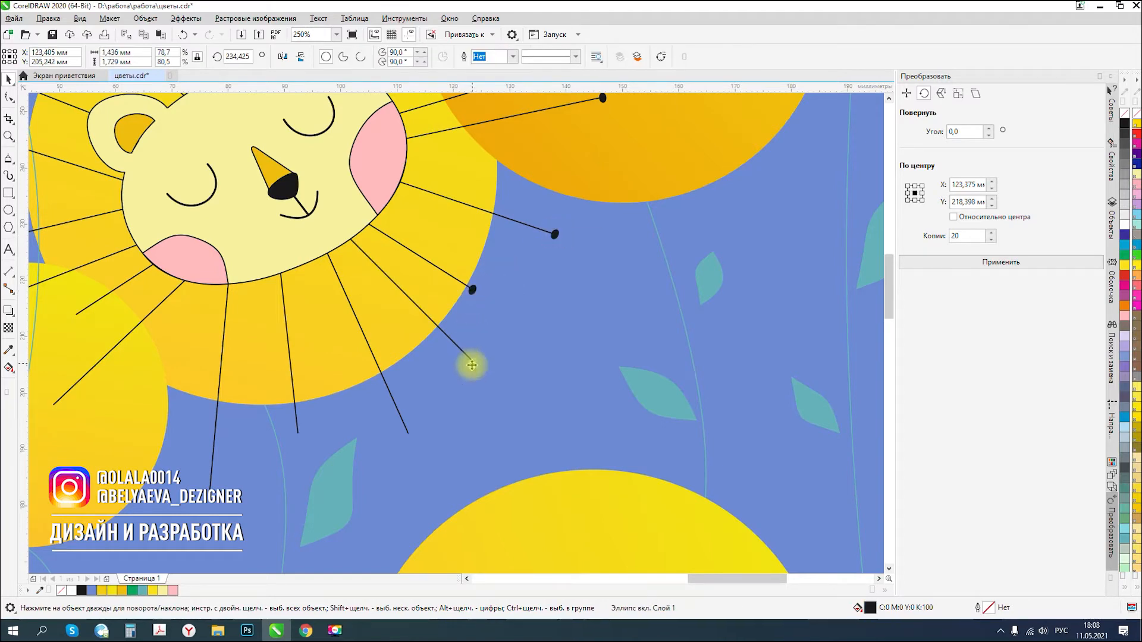
scroll(473, 366, up, 4)
scroll(472, 311, down, 4)
- Copy the ellipse onto the tip of the next line below the bear's chin and rotate it to about 206°
drag(472, 310, 407, 383)
scroll(407, 381, up, 5)
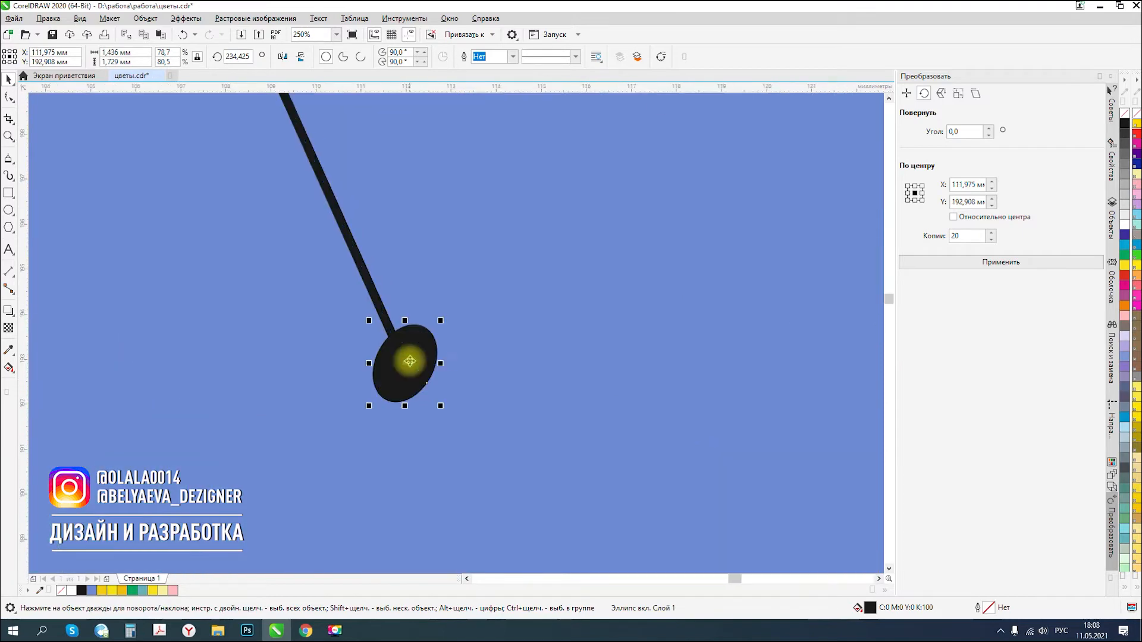
drag(445, 323, 446, 337)
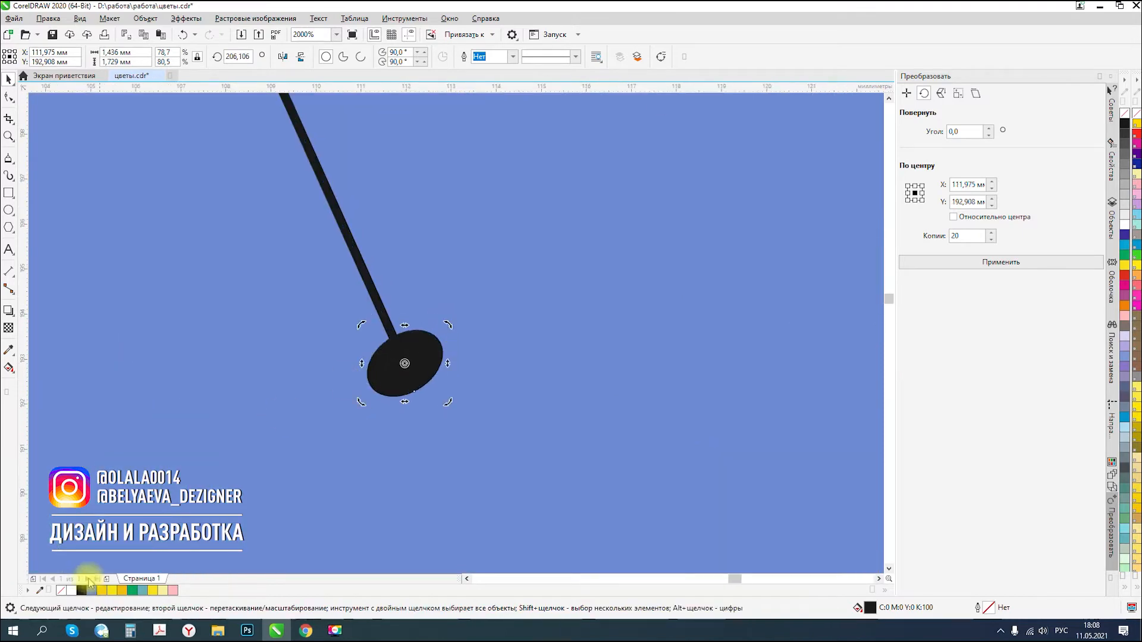
- Copy the ellipse onto the tip of the nearly vertical line above the teal stem and rotate it to about 171°
scroll(481, 361, down, 3)
scroll(481, 361, down, 4)
scroll(505, 351, up, 3)
click(577, 351)
drag(576, 351, 355, 348)
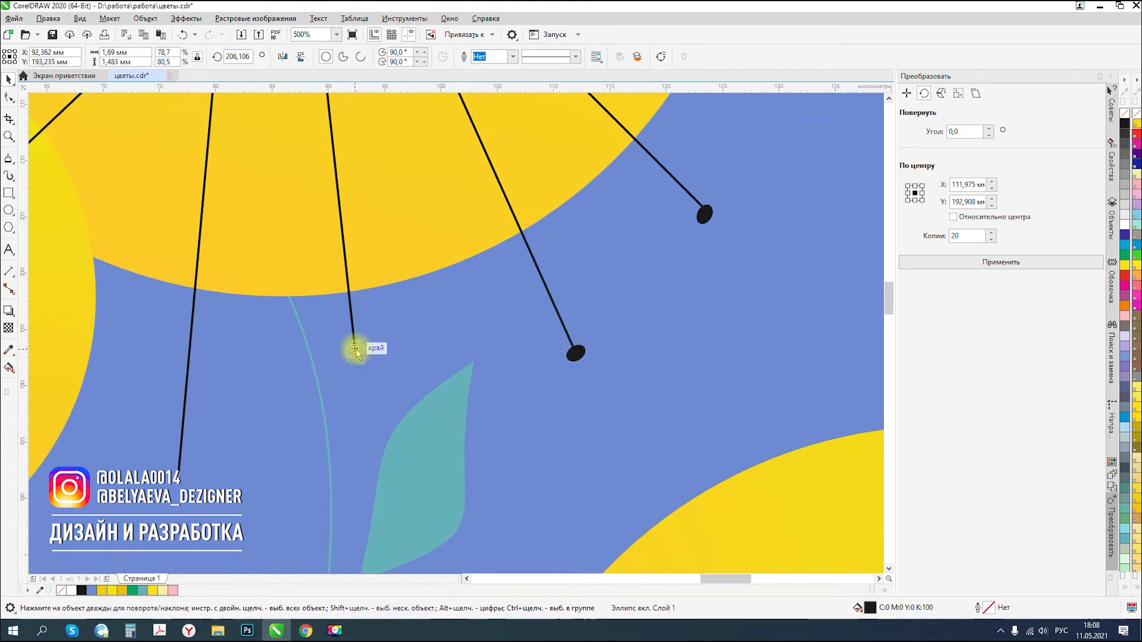
click(357, 347)
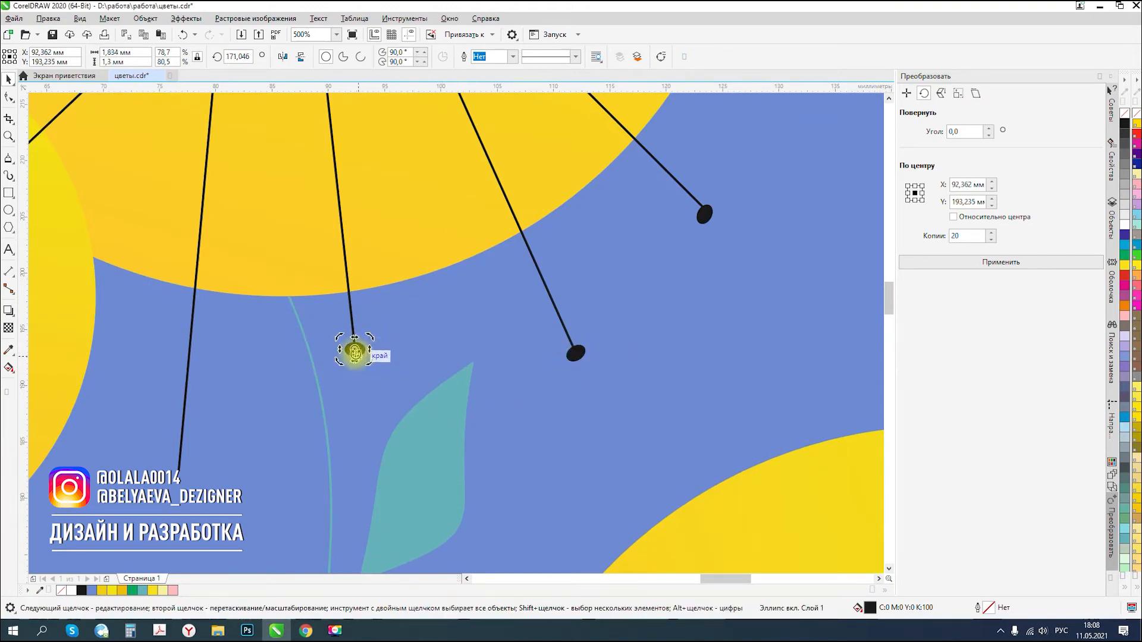
- Copy the ellipse onto the tip of the longest line running down from the edge of the left cheek
drag(355, 349, 186, 476)
scroll(381, 435, down, 2)
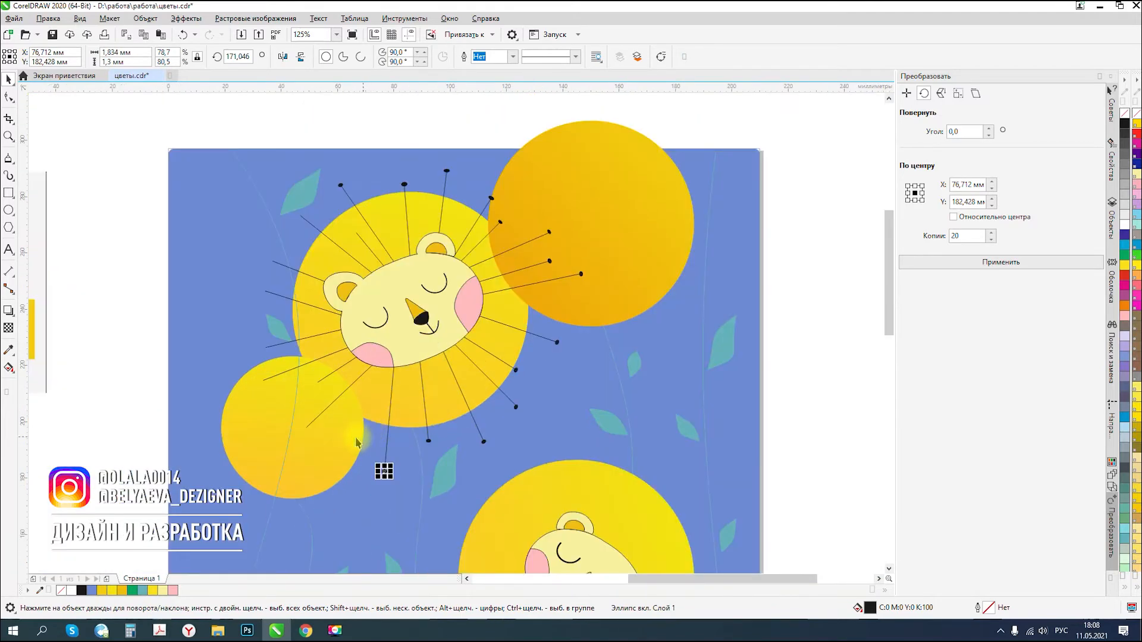
scroll(357, 443, up, 1)
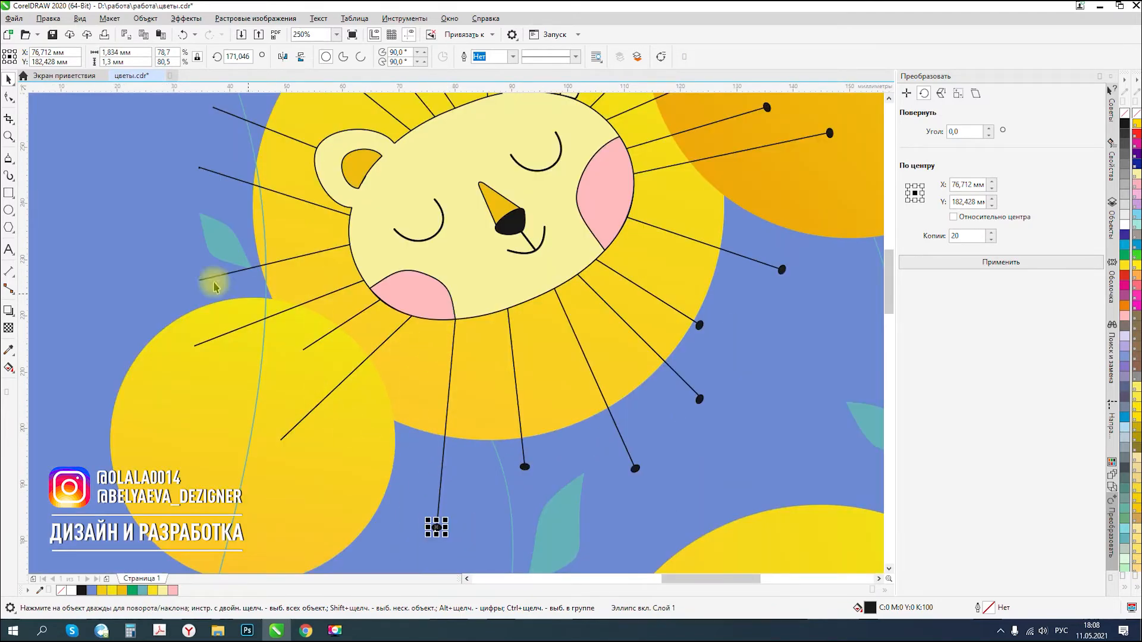
- Draw a line about 8 × 24 mm down and left from below the left cheek and copy an ellipse onto its tip
click(428, 321)
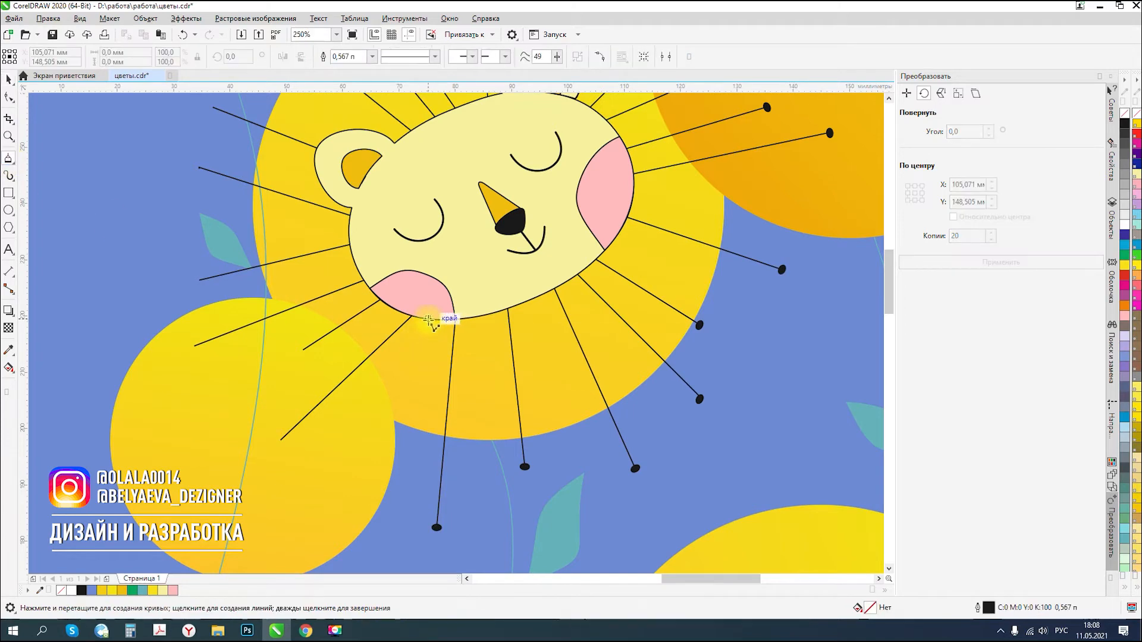
click(381, 455)
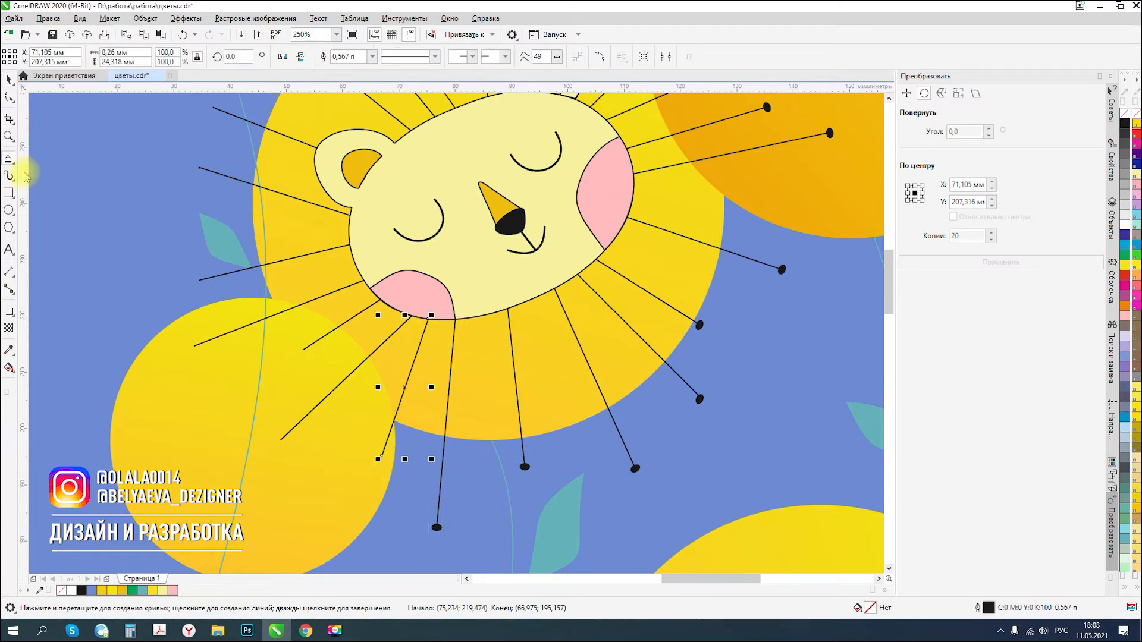
key(space)
drag(437, 527, 388, 476)
scroll(370, 482, up, 3)
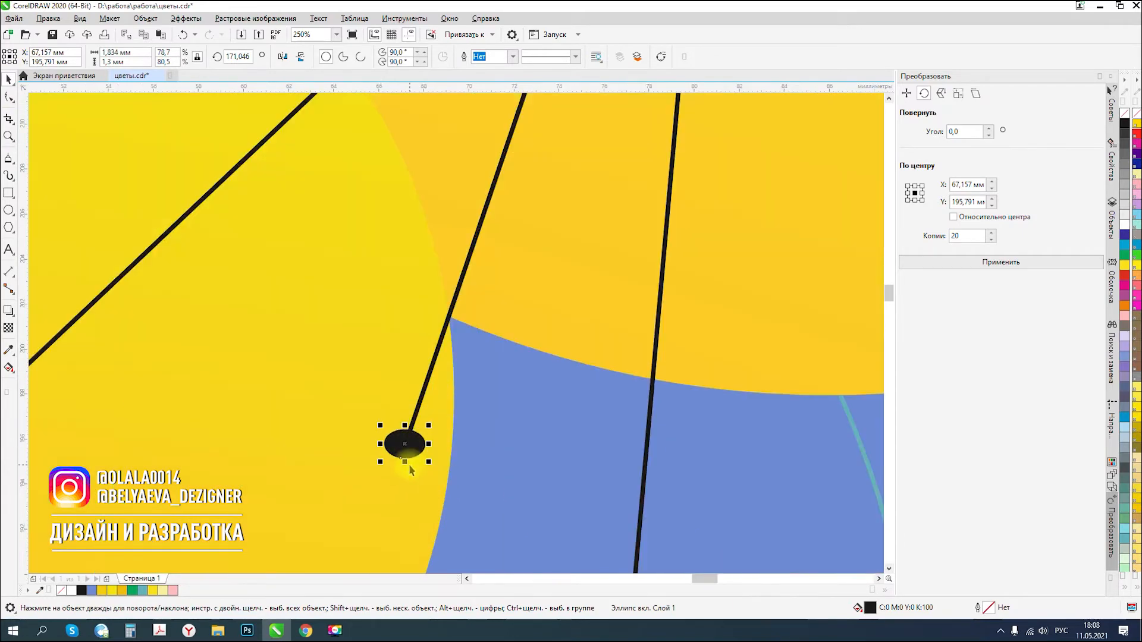
- Copy the ellipse onto the tip of the next long line inside the small yellow circle and rotate it to about 133°
scroll(407, 458, down, 1)
drag(200, 424, 199, 424)
right_click(200, 424)
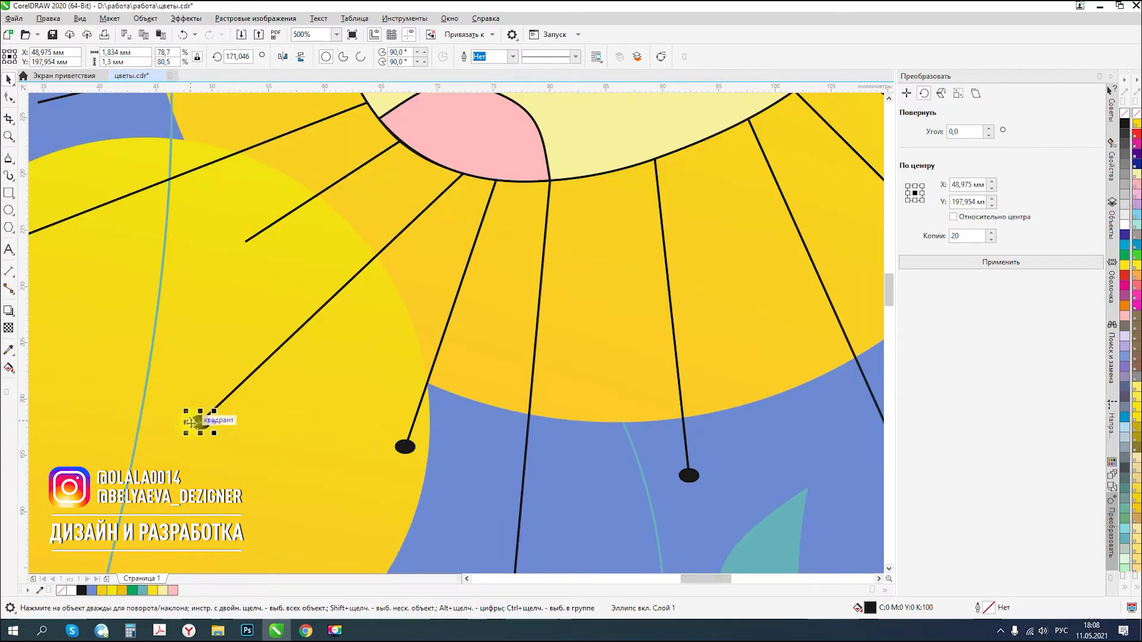
scroll(199, 423, up, 2)
click(214, 433)
drag(253, 388, 252, 432)
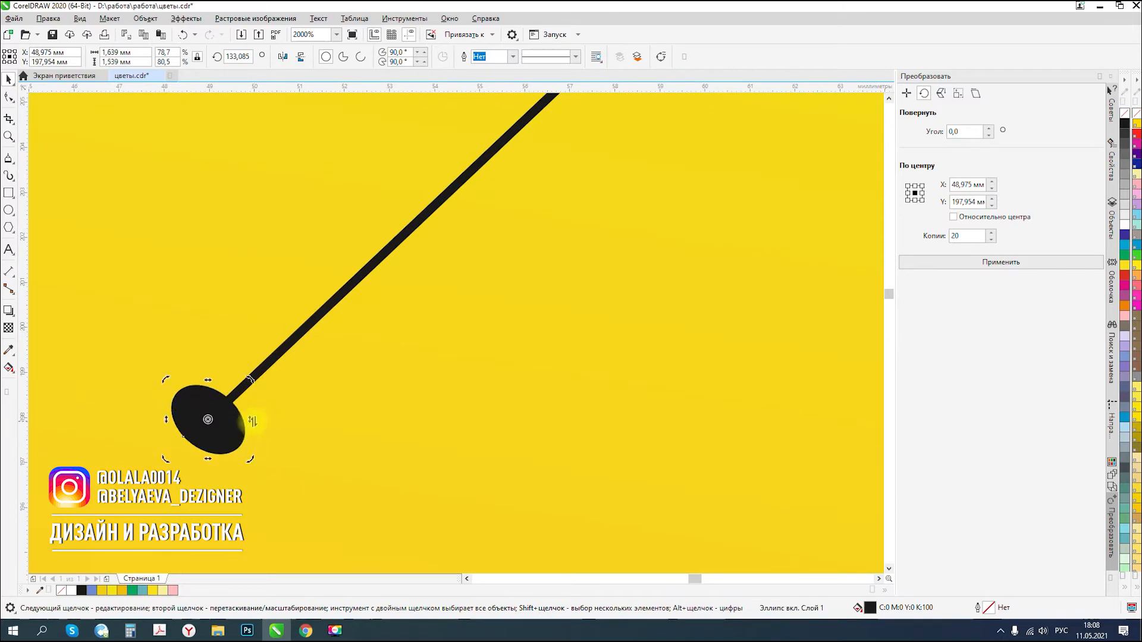
- Shrink that ellipse to about 1.06 × 1 mm and copy it onto the tip of the short line beside the left cheek
scroll(246, 426, down, 3)
click(246, 426)
scroll(245, 426, up, 3)
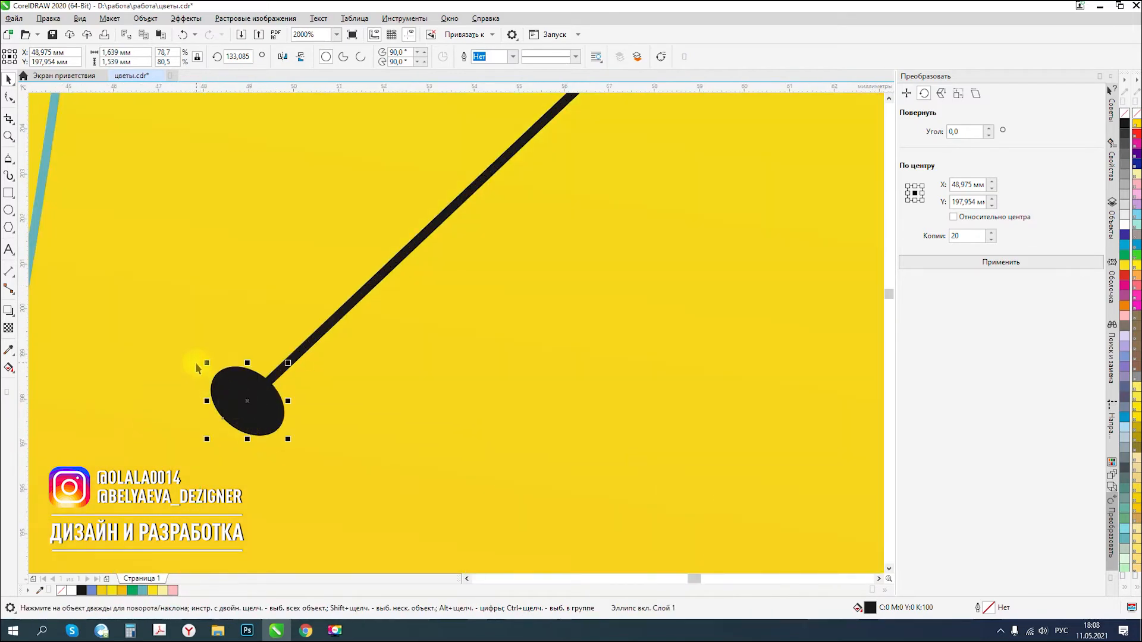
drag(206, 365, 298, 238)
scroll(256, 420, down, 2)
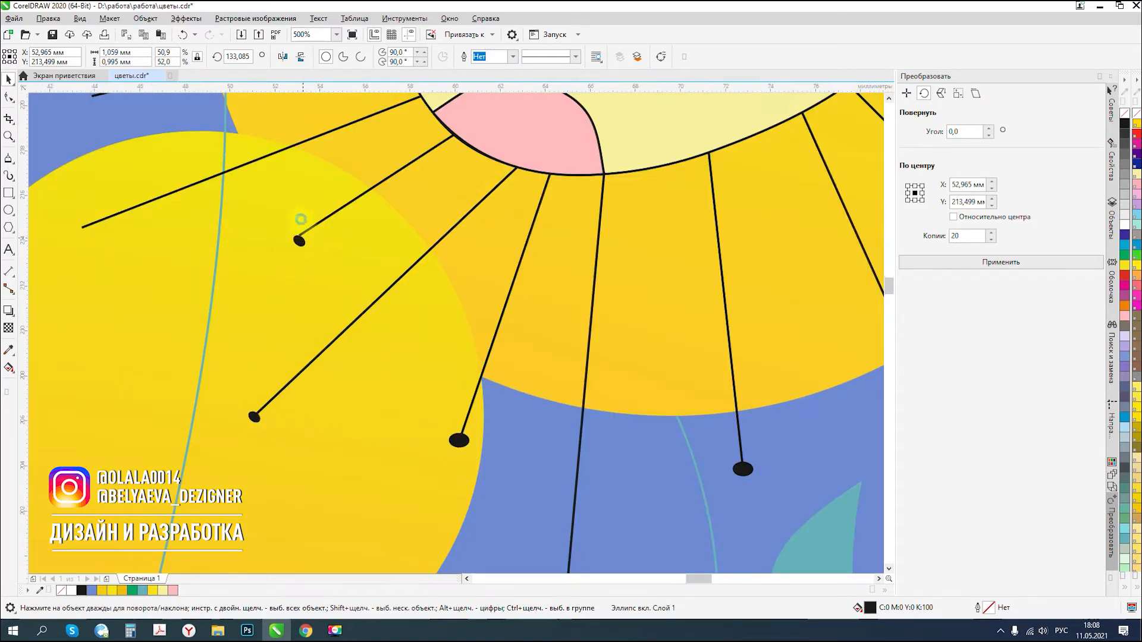
scroll(298, 238, up, 2)
scroll(295, 286, down, 2)
- Copy the small ellipse onto the next two line tips left of the face, rotating the upper copy to about 88°
drag(297, 282, 98, 273)
scroll(208, 360, down, 3)
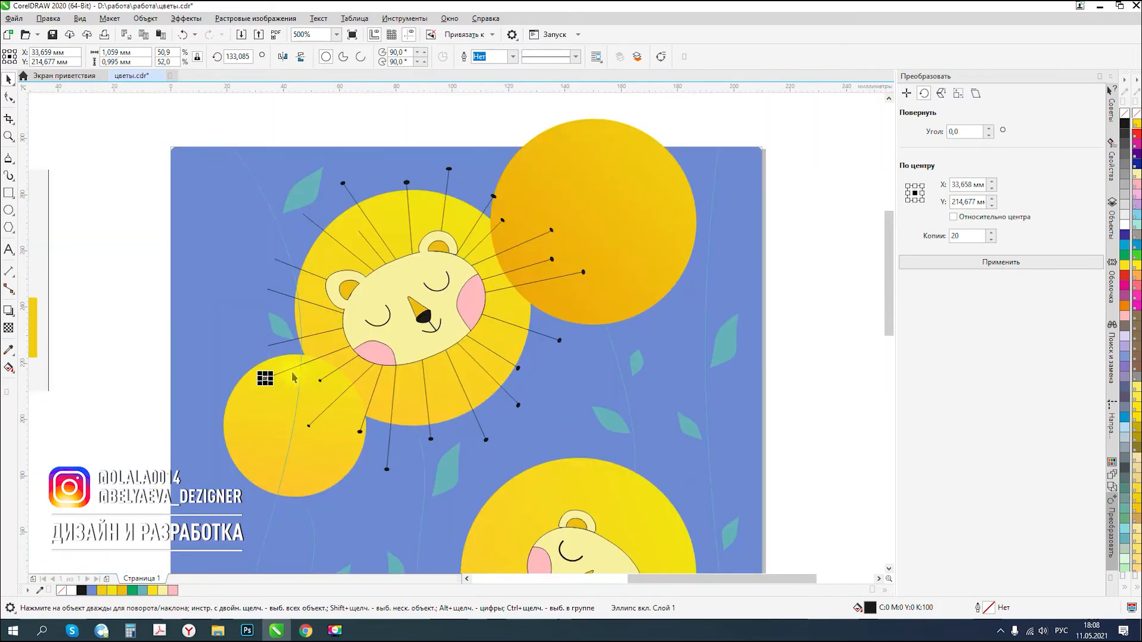
scroll(254, 334, up, 2)
click(259, 463)
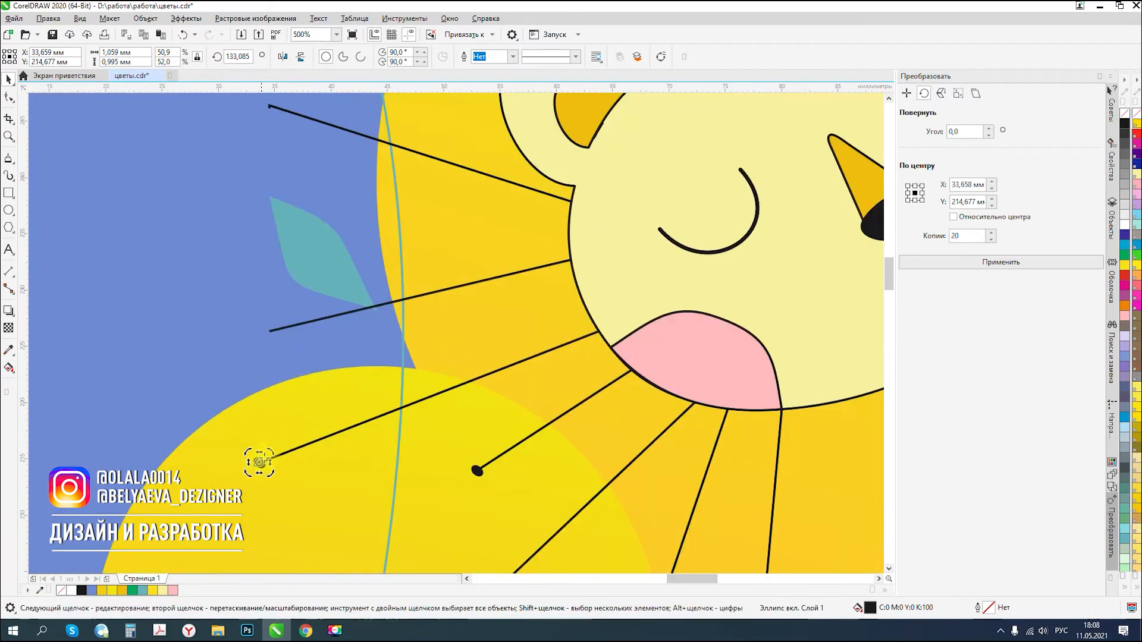
drag(259, 463, 270, 333)
scroll(269, 331, down, 3)
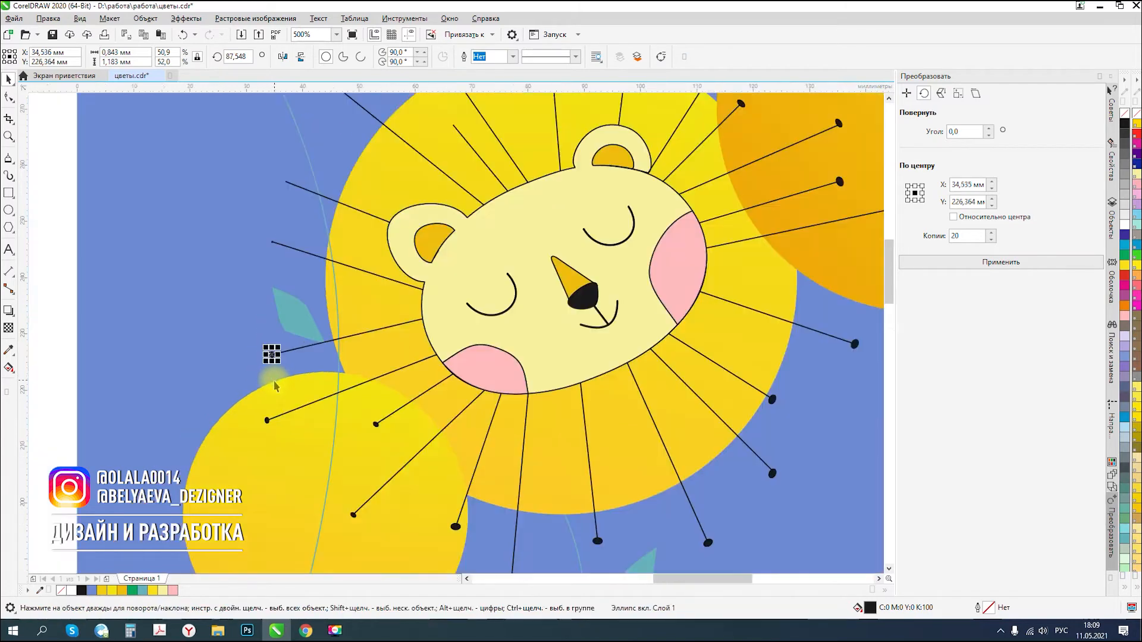
- Copy the small ellipse onto the tip of the line above the teal leaf, left of the face, and rotate it to about 72°
scroll(272, 291, up, 2)
drag(272, 444, 266, 337)
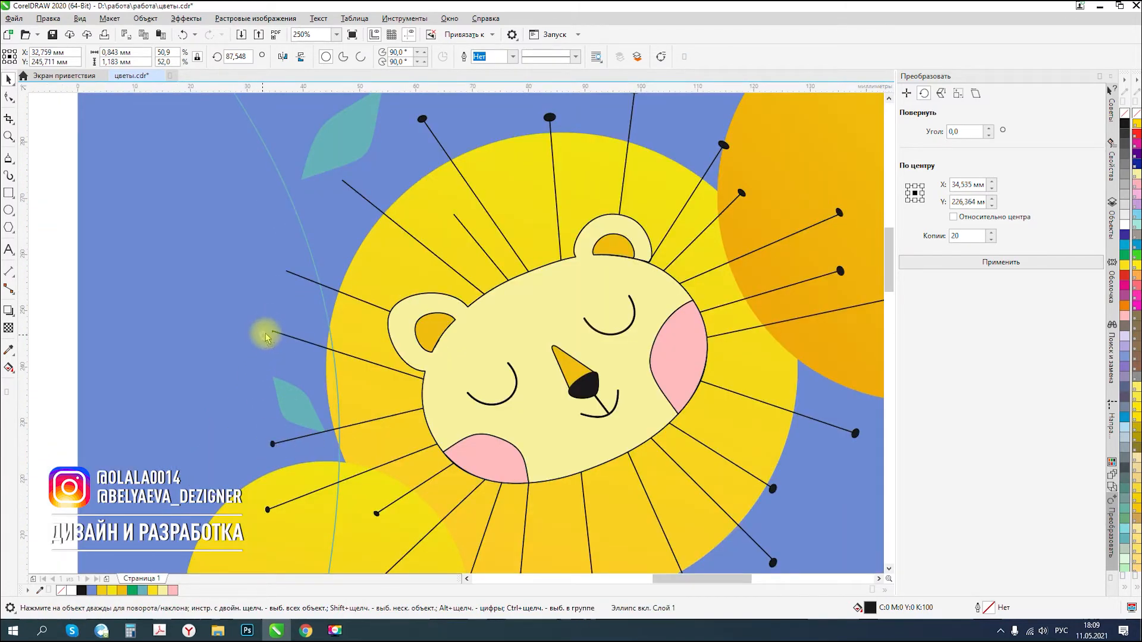
scroll(273, 333, up, 2)
click(273, 328)
- Copy the small ellipse onto the tip of the line extending from the left ear and rotate it to about 46°
scroll(293, 349, down, 1)
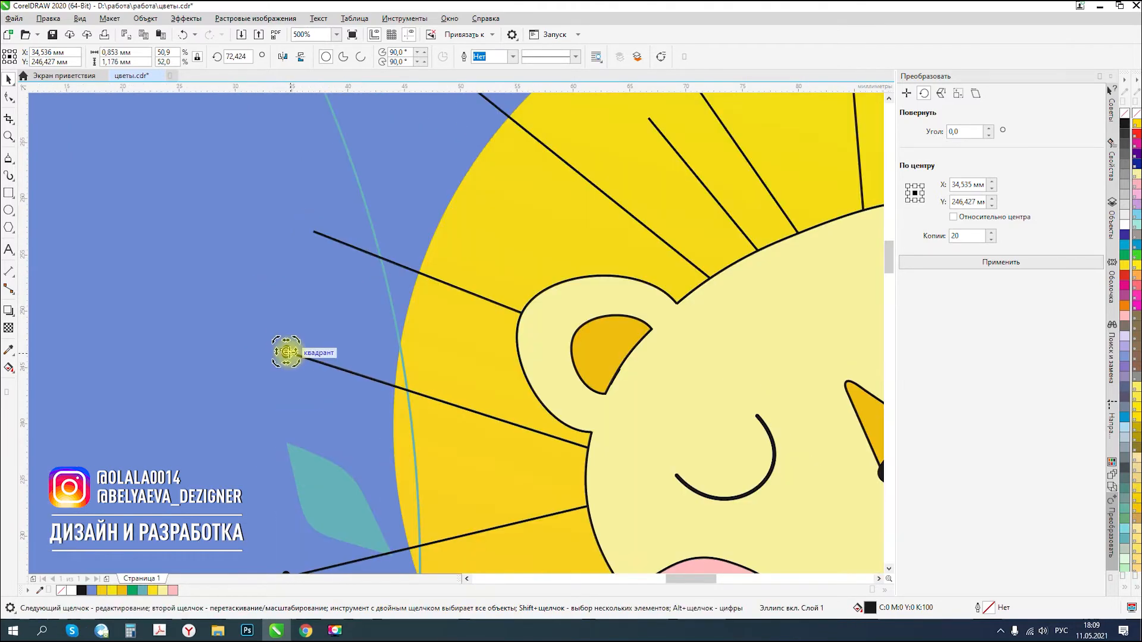
drag(286, 351, 301, 261)
scroll(318, 219, up, 2)
click(315, 227)
- Copy the small ellipse onto the tips of the long line and the short line above the left ear
scroll(289, 312, down, 3)
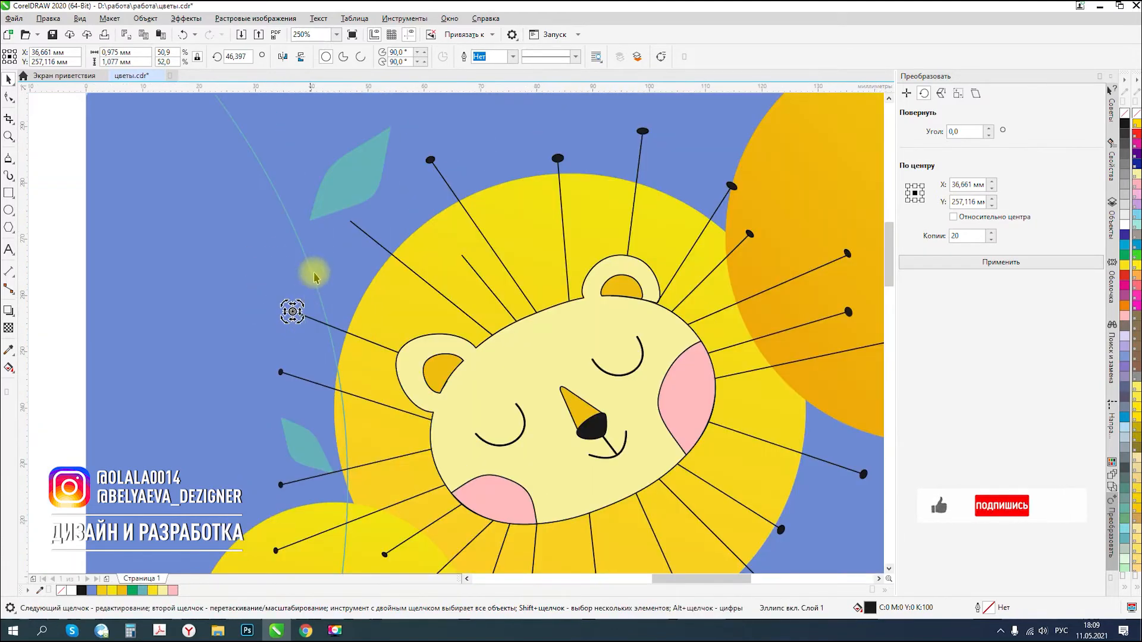
scroll(335, 232, up, 1)
drag(247, 391, 362, 208)
drag(590, 248, 592, 278)
right_click(592, 278)
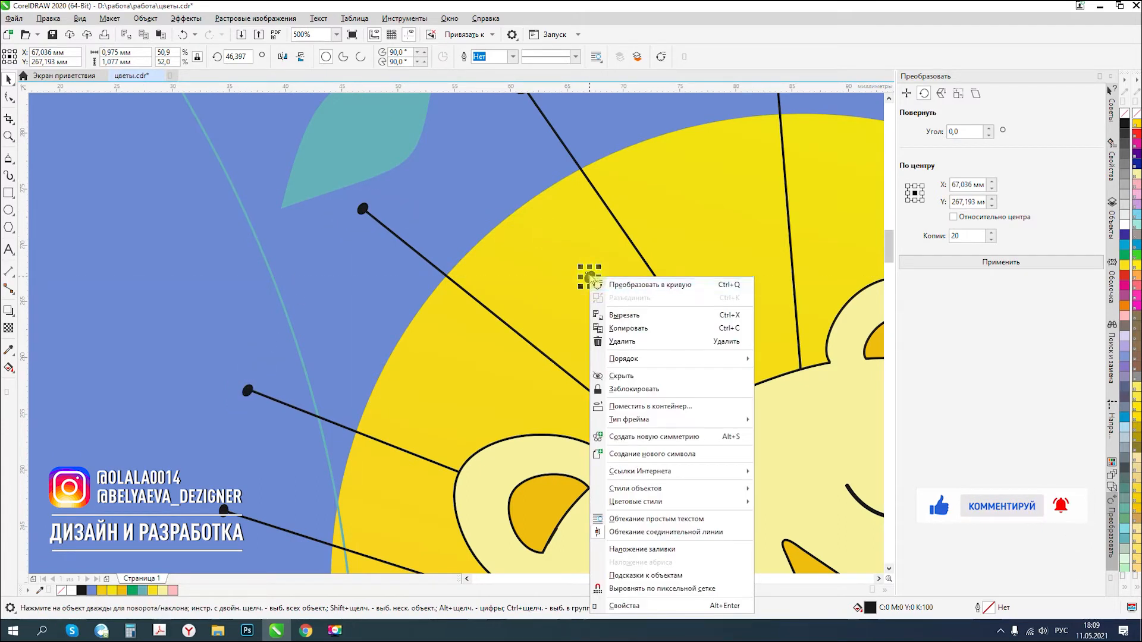
click(586, 288)
scroll(489, 247, down, 3)
- Adjust the position of the ellipse at the tip of the short line above the left ear
click(403, 207)
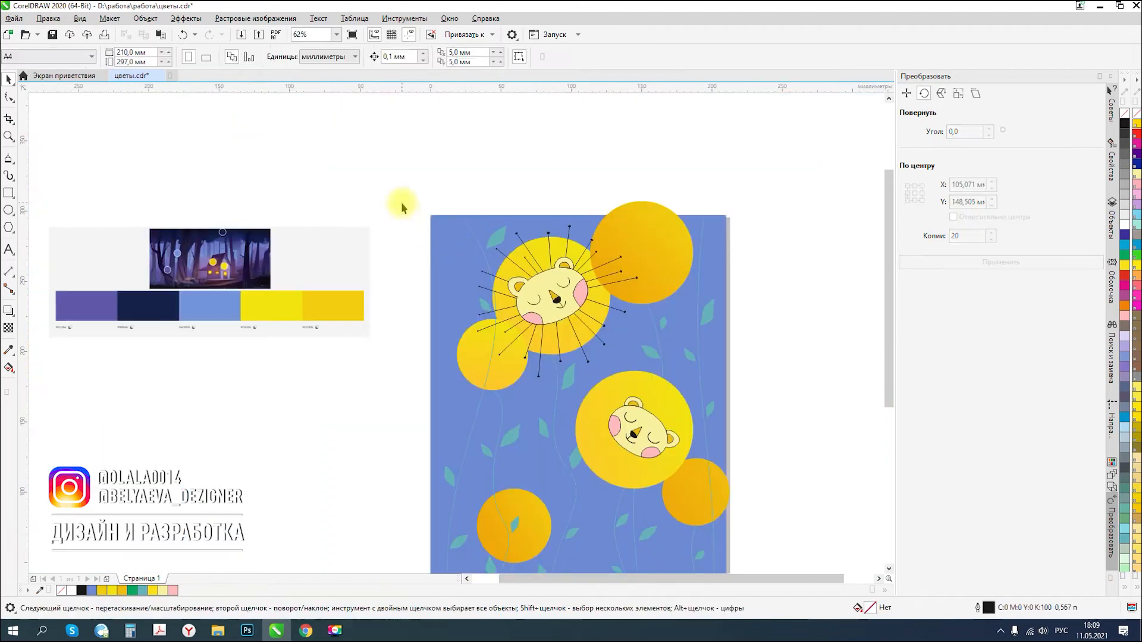
scroll(523, 256, up, 3)
scroll(530, 259, up, 1)
click(502, 256)
scroll(508, 250, down, 3)
scroll(308, 190, down, 5)
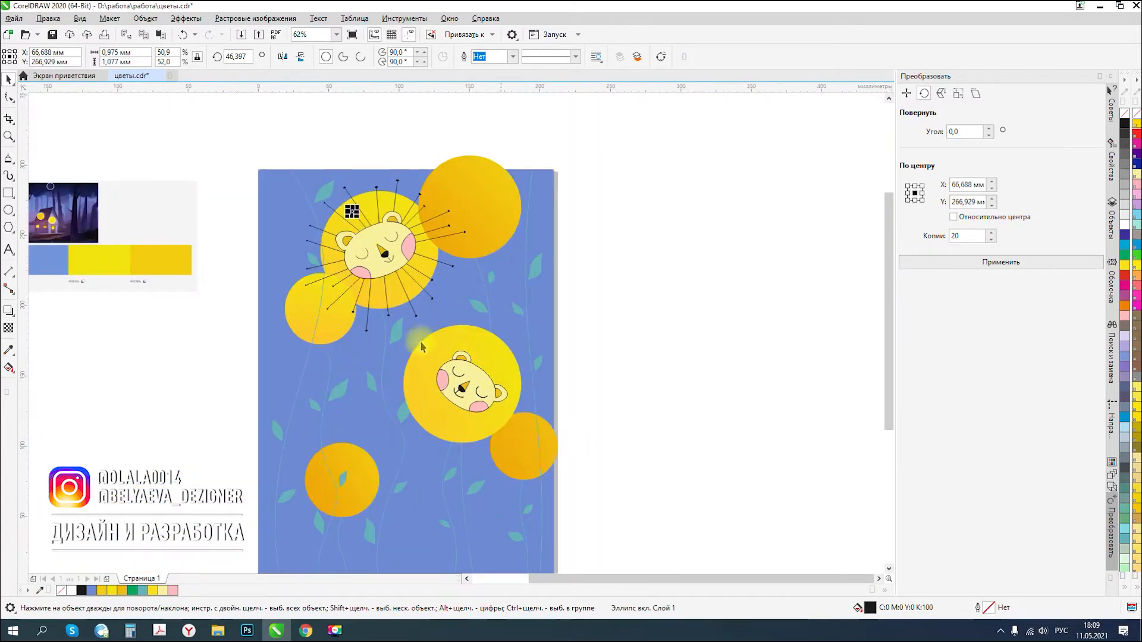
- Draw a straight line about 23 × 23.5 mm from the second bear's forehead up and right past the yellow circle's edge
click(622, 340)
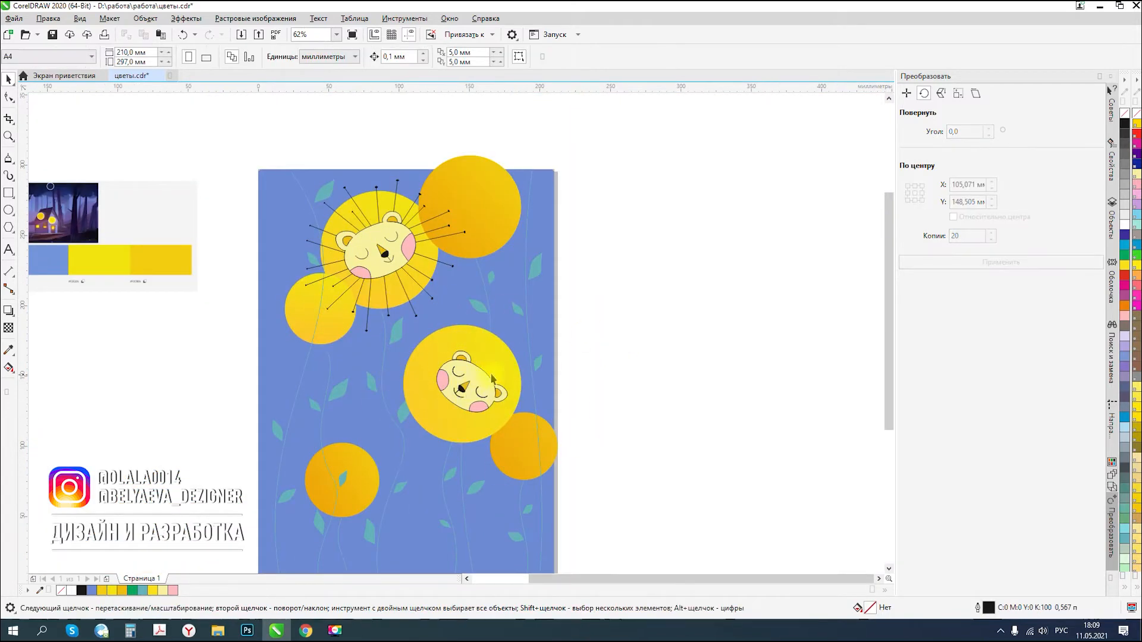
scroll(492, 372, up, 1)
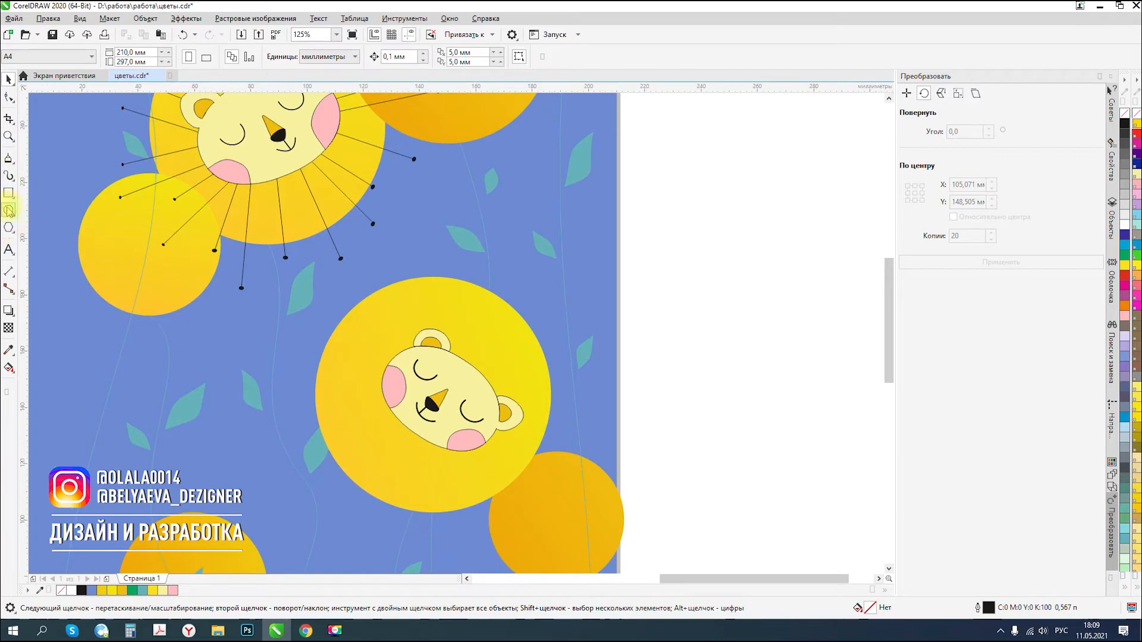
click(9, 160)
click(469, 362)
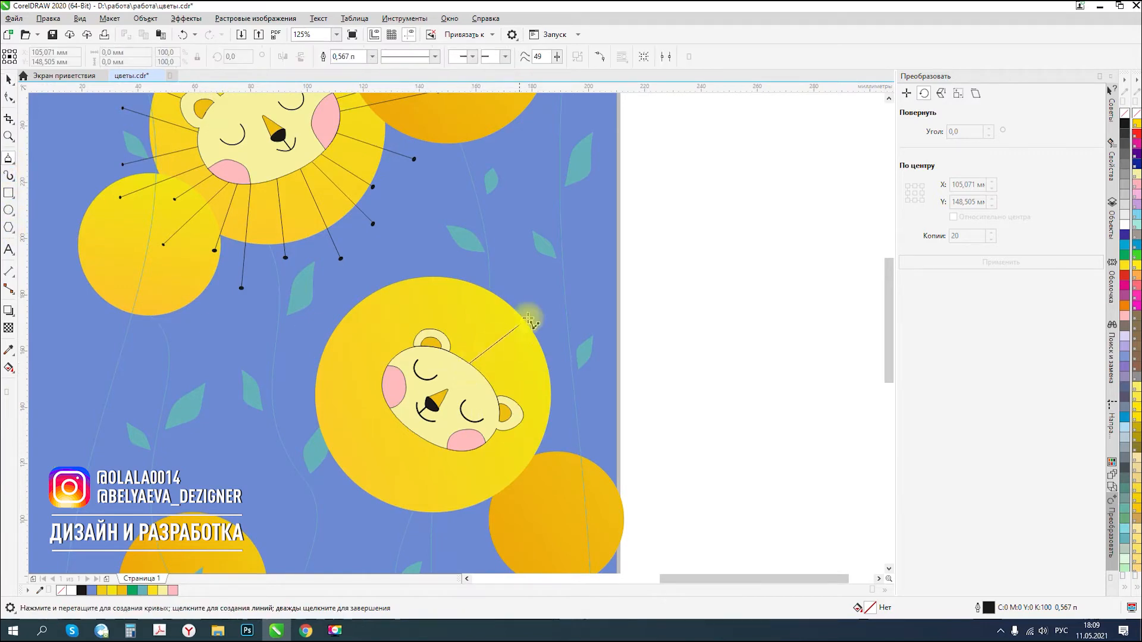
click(536, 297)
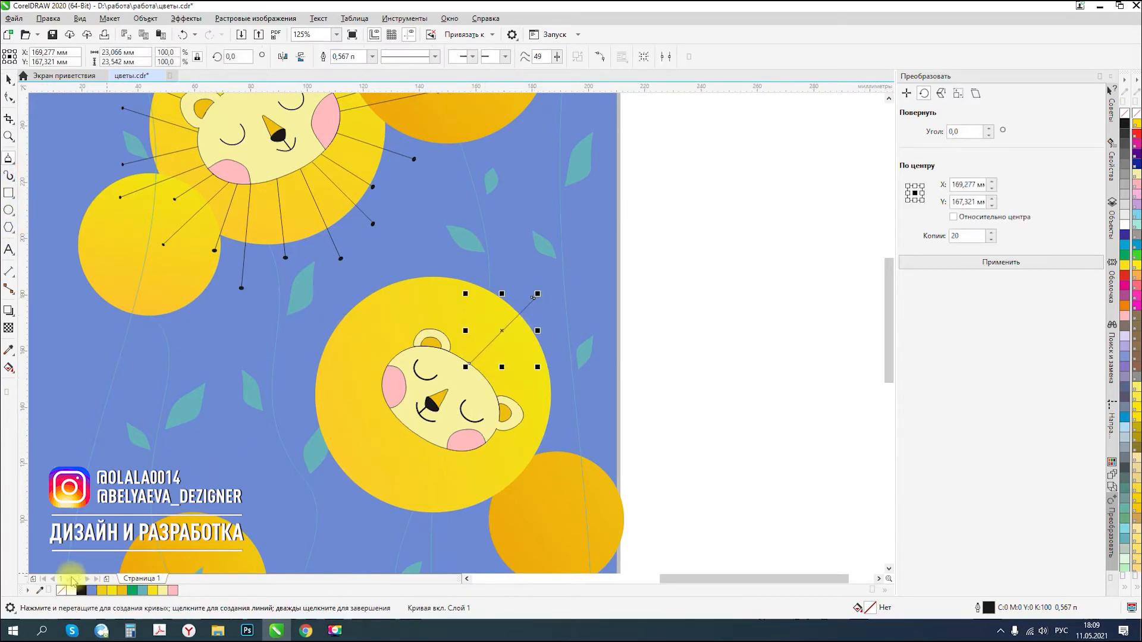
- Draw two straight lines, about 27 × 15 mm and 26 × 3 mm, outward from the second bear's forehead, and one about 20.5 × 3 mm from its right ear
click(484, 377)
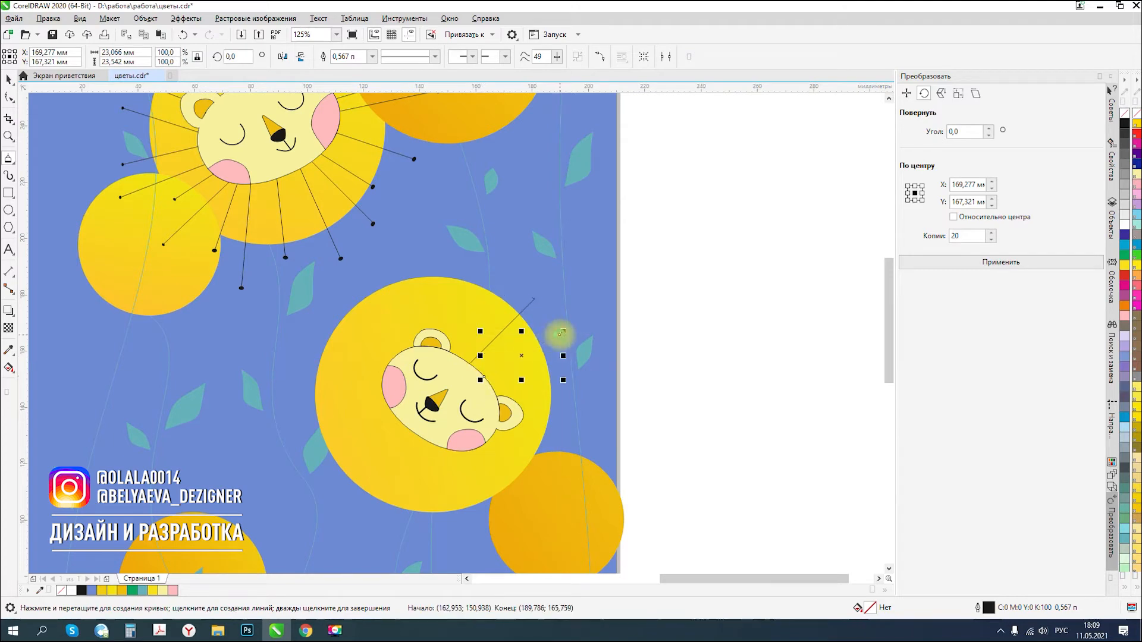
click(559, 335)
click(562, 377)
click(518, 405)
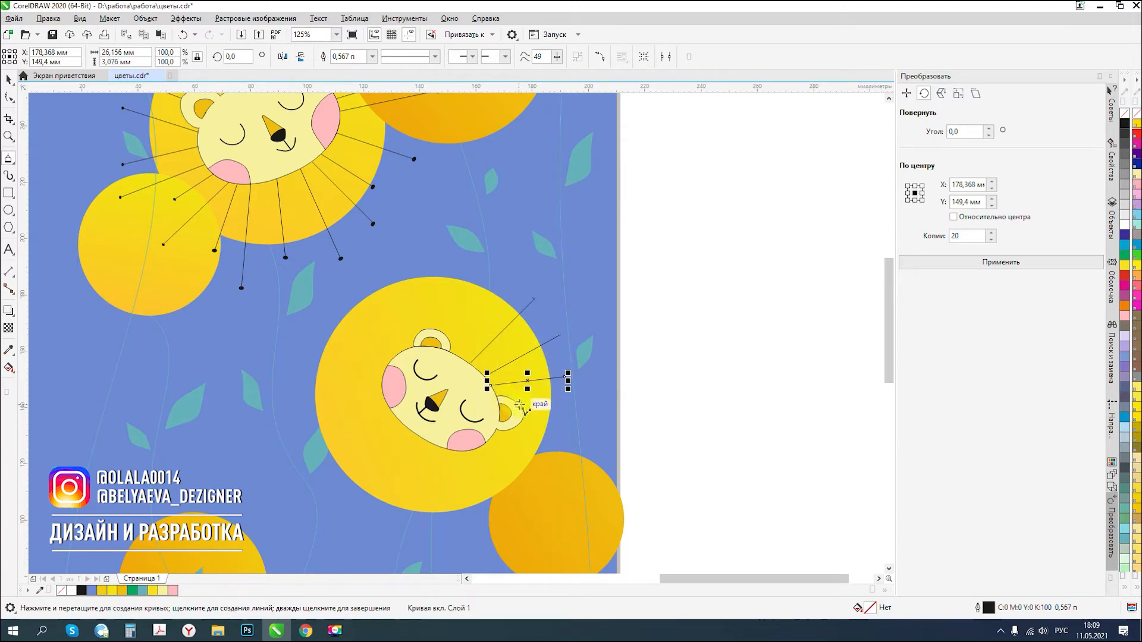
click(578, 412)
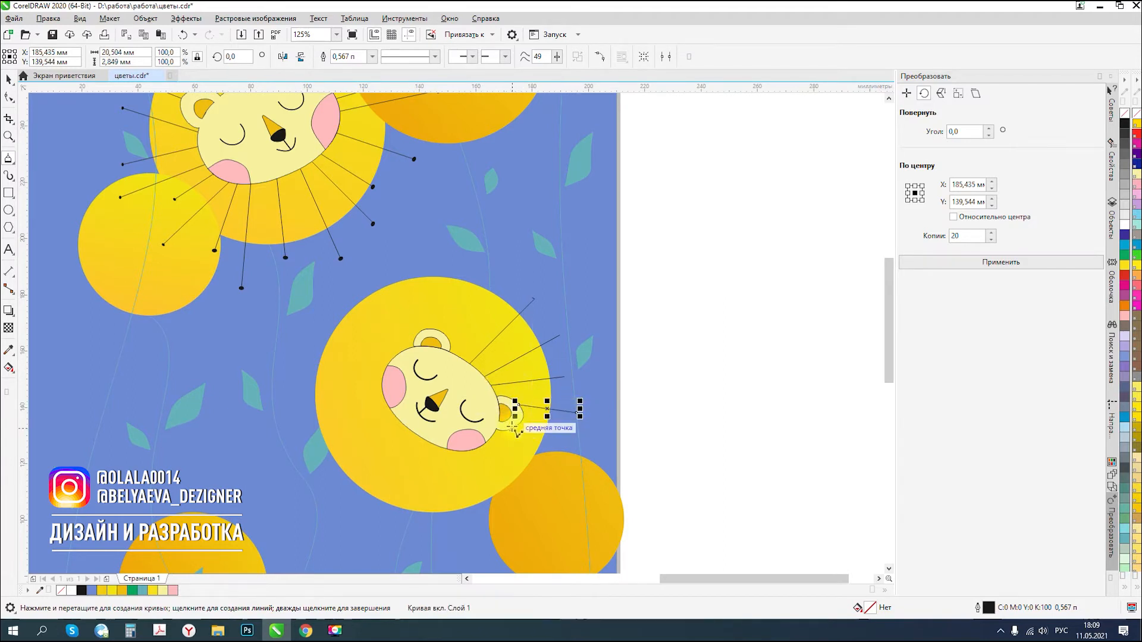
- Draw three straight lines from below the right ear and around the lower pink cheek, about 24 × 16, 20 × 20 and 6 × 36 mm
click(498, 430)
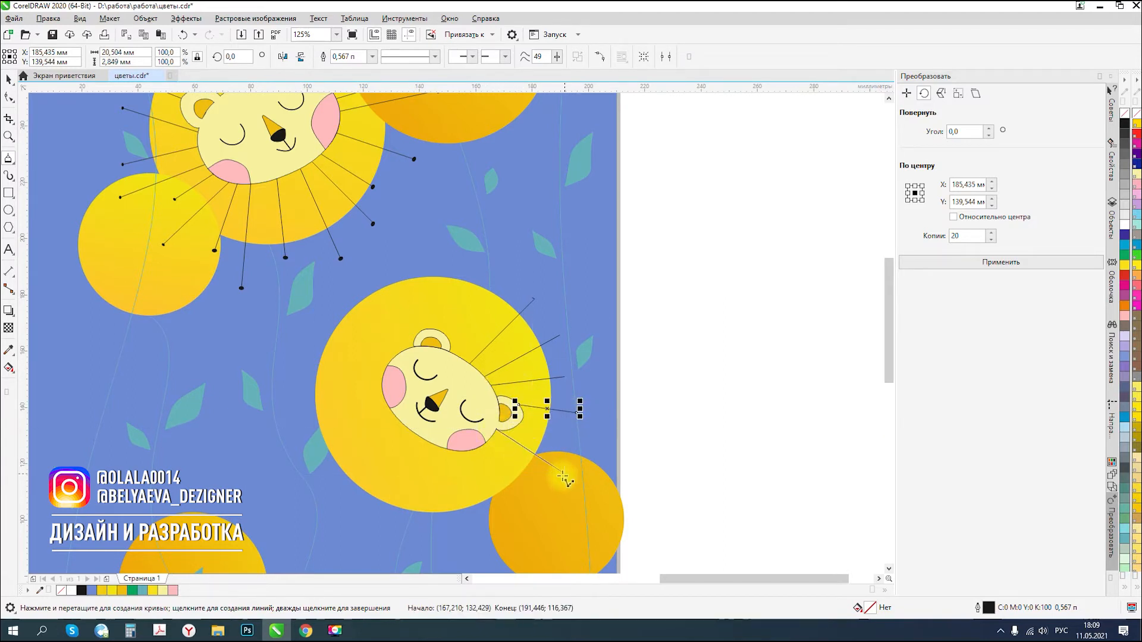
click(564, 475)
click(483, 447)
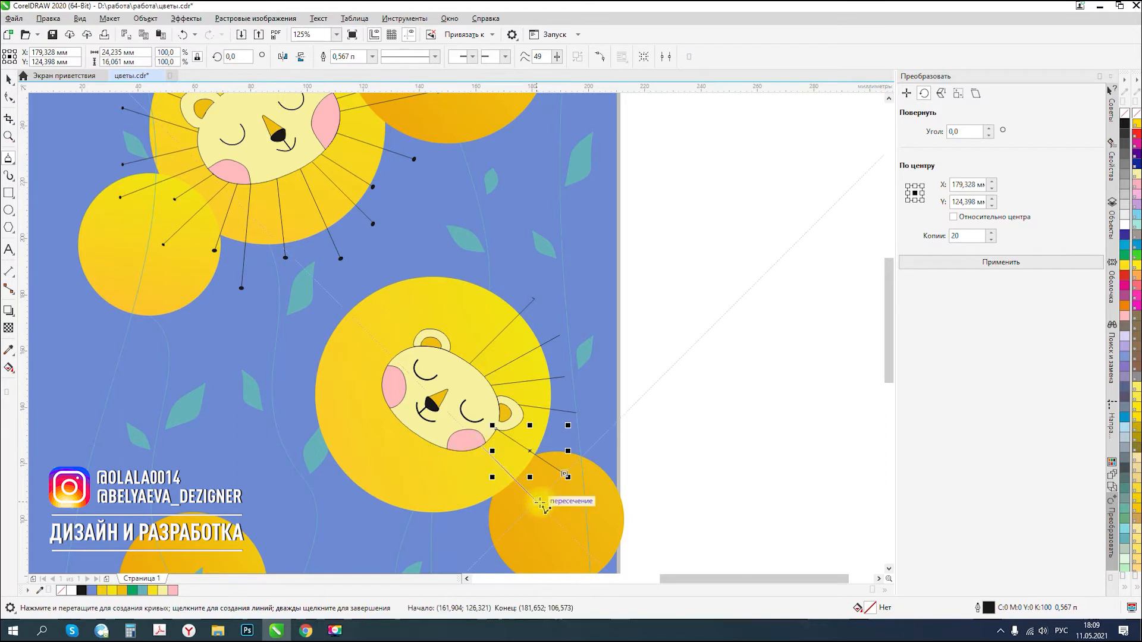
click(539, 503)
click(465, 451)
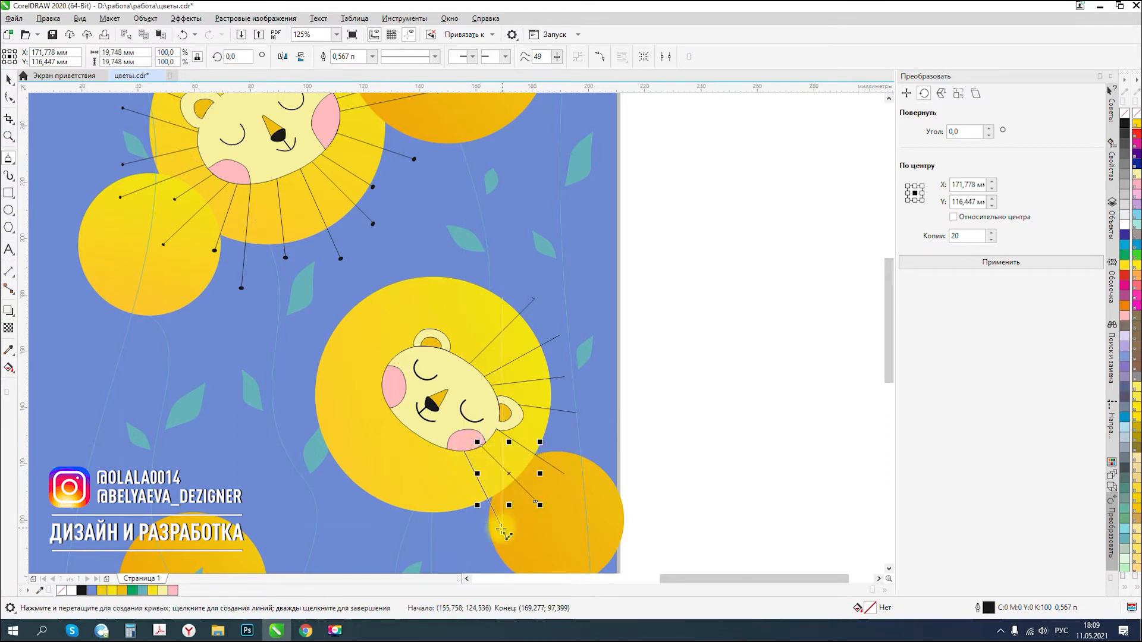
click(483, 555)
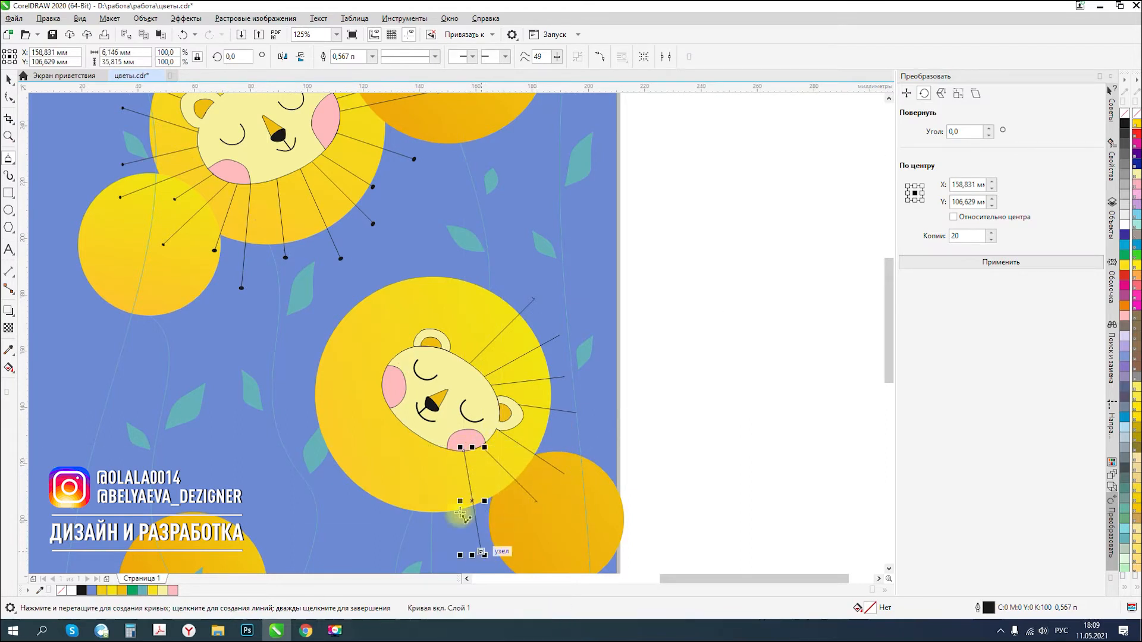
- Draw a nearly vertical line about 34 mm long below the chin and two lines down-left, about 17 × 30 and 33 × 11 mm
click(444, 450)
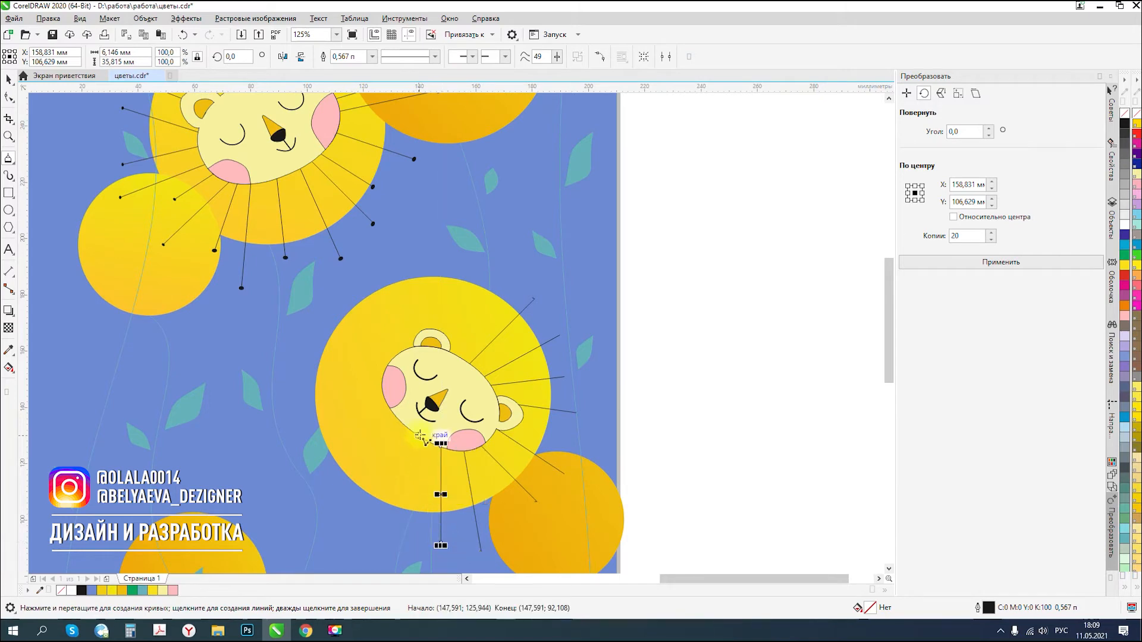
click(420, 434)
click(369, 522)
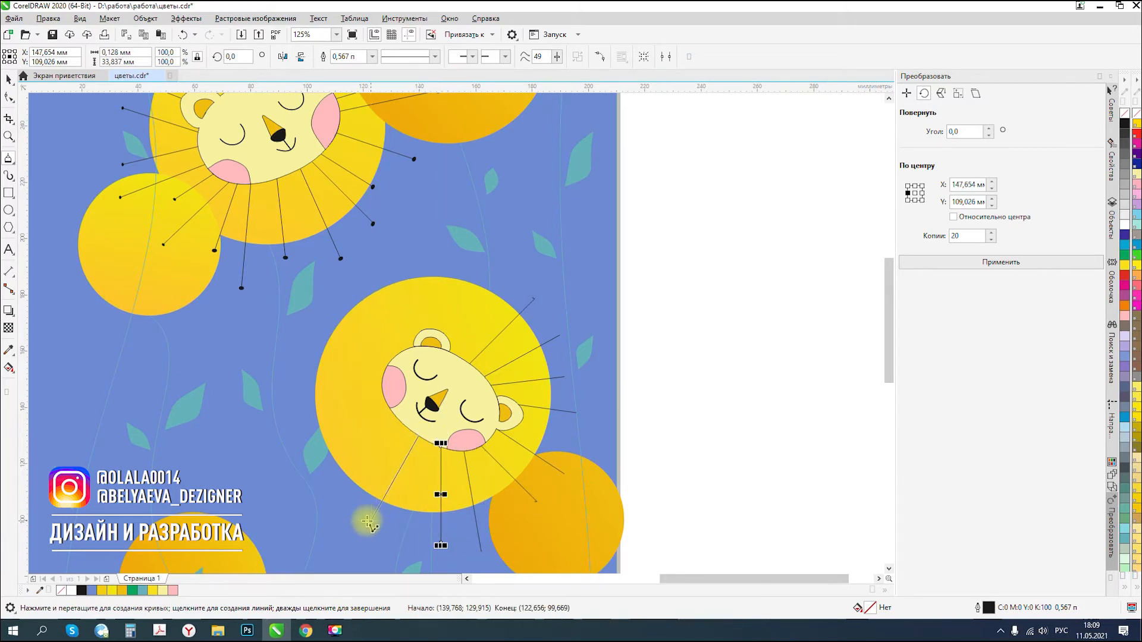
click(399, 417)
click(301, 452)
- Draw a straight line leftward from the left pink cheek and one about 26.5 × 18 mm up-left from the head's edge
click(384, 393)
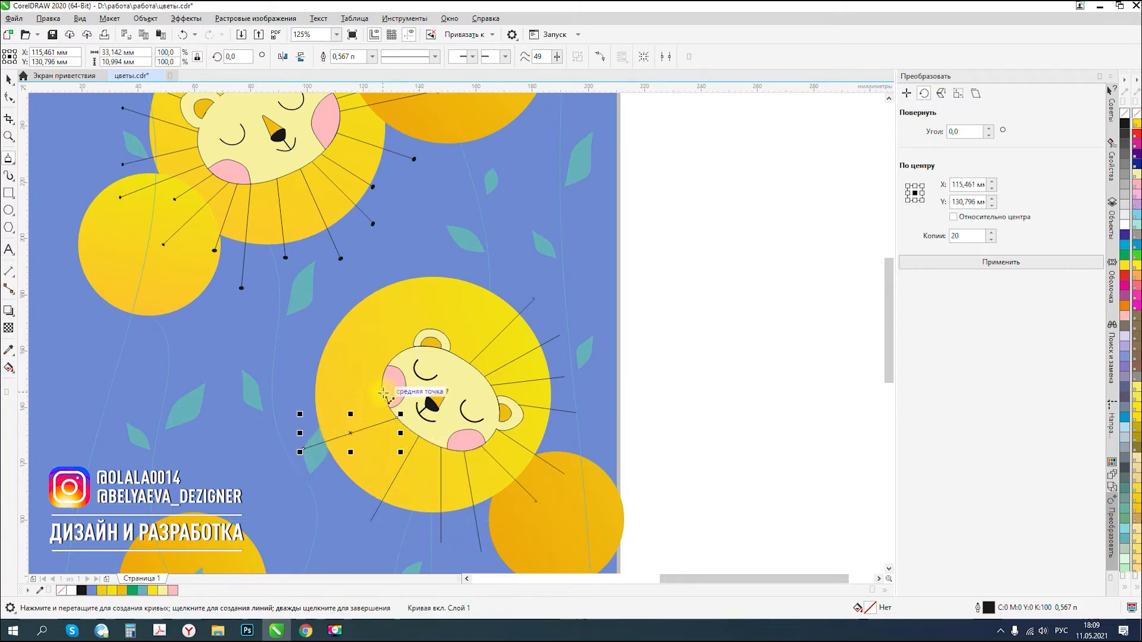
click(299, 387)
click(392, 357)
click(319, 305)
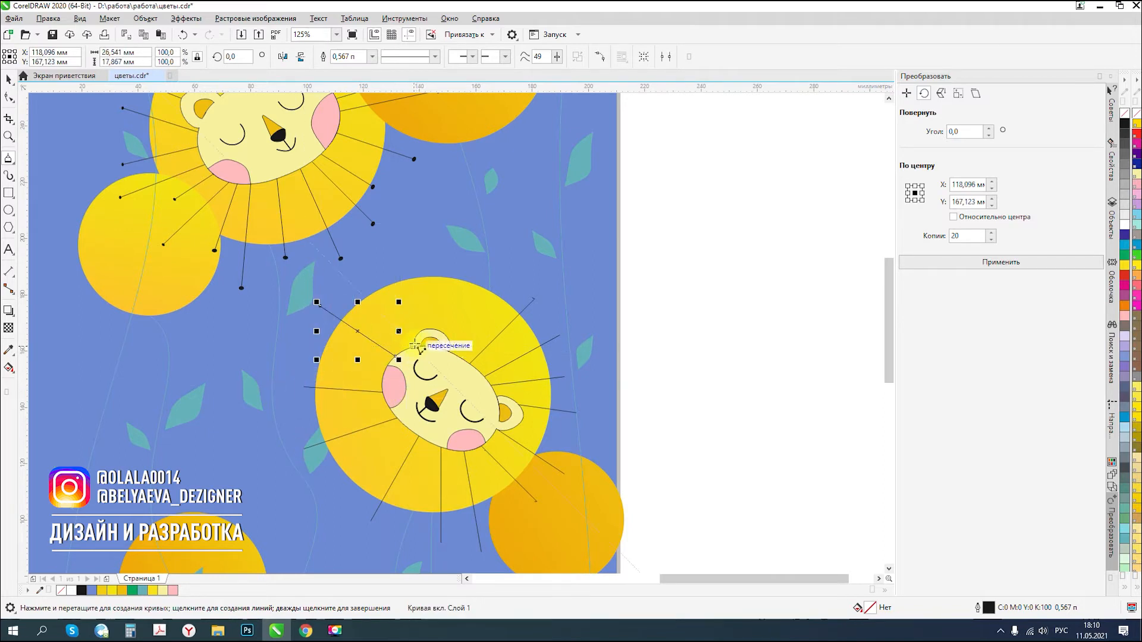
- Draw straight lines about 9 × 27 and 2.7 × 22 mm up from the left ear's sides, and one about 12 × 36 mm from the forehead
click(415, 346)
click(388, 269)
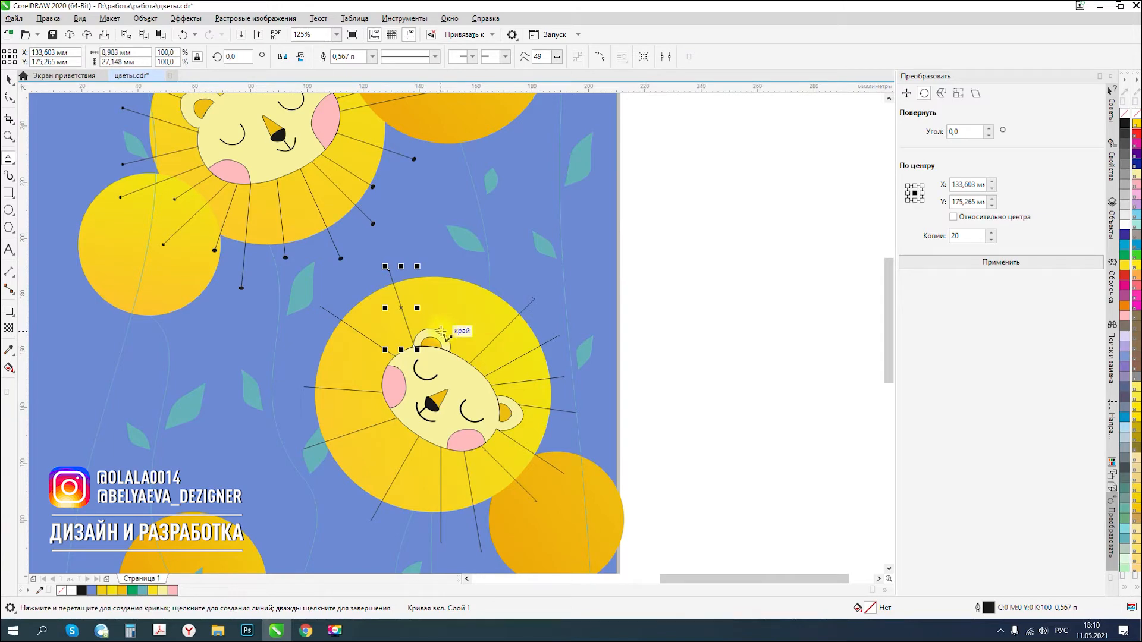
click(448, 271)
click(454, 356)
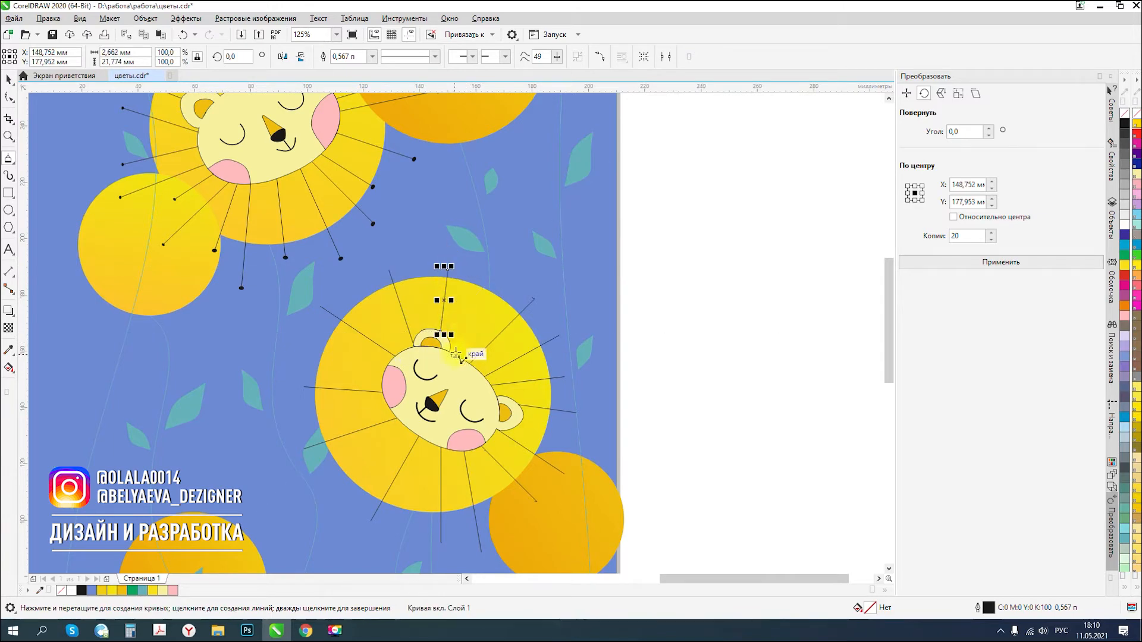
click(490, 250)
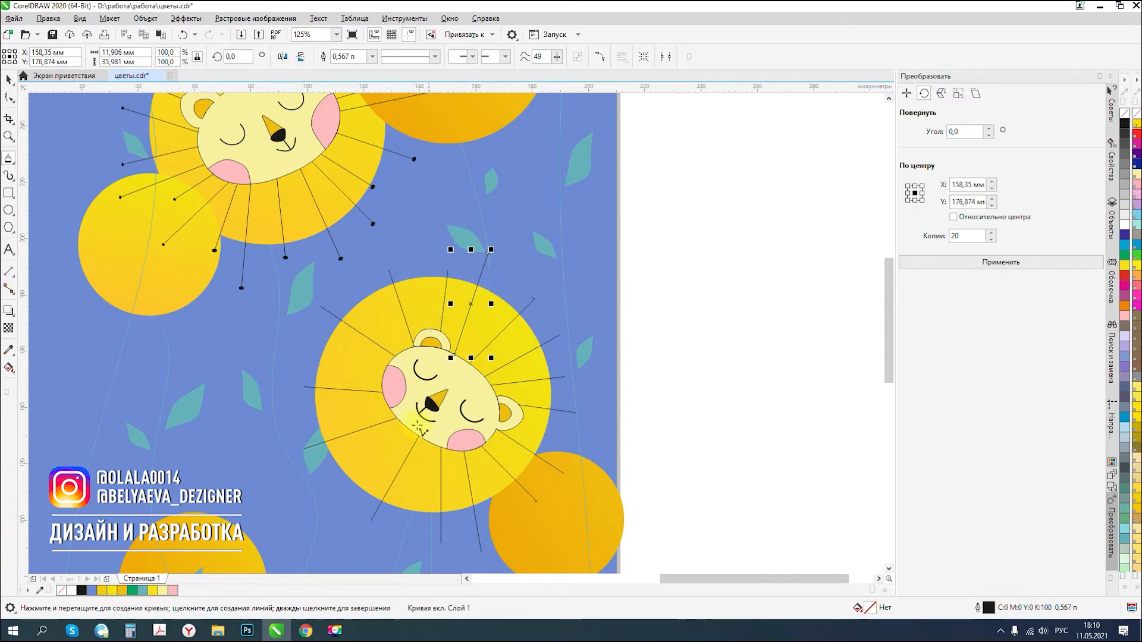
- Fill the gaps on the head's left side with three lines, about 12.5 × 13.5, 44 × 6.6 and 26 × 6.4 mm
click(387, 454)
click(373, 463)
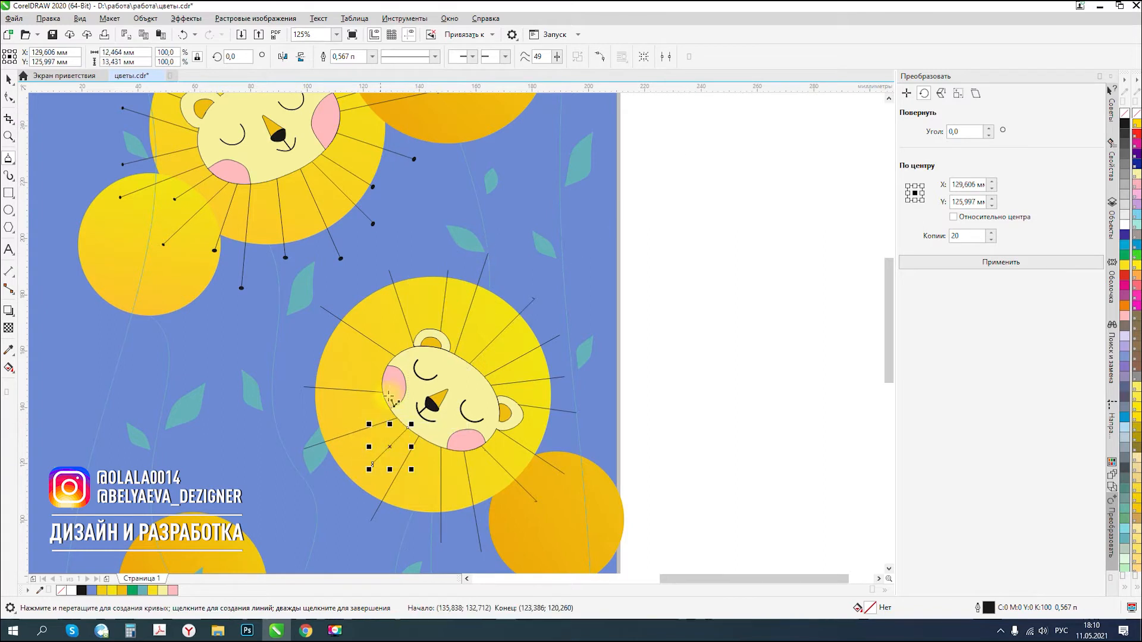
click(388, 404)
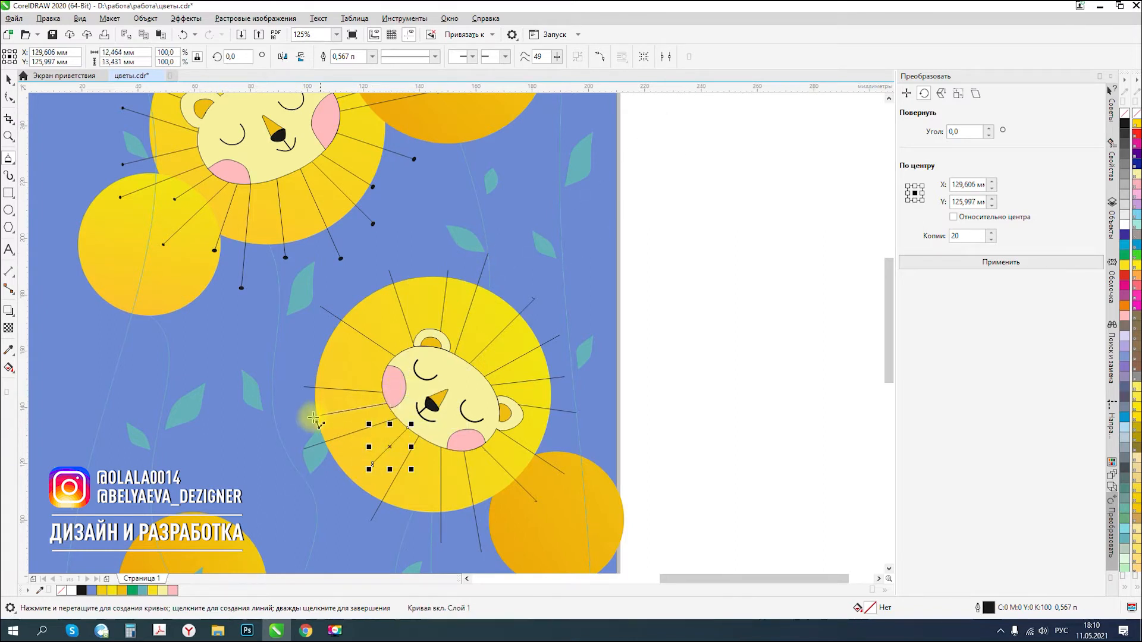
click(264, 427)
click(385, 372)
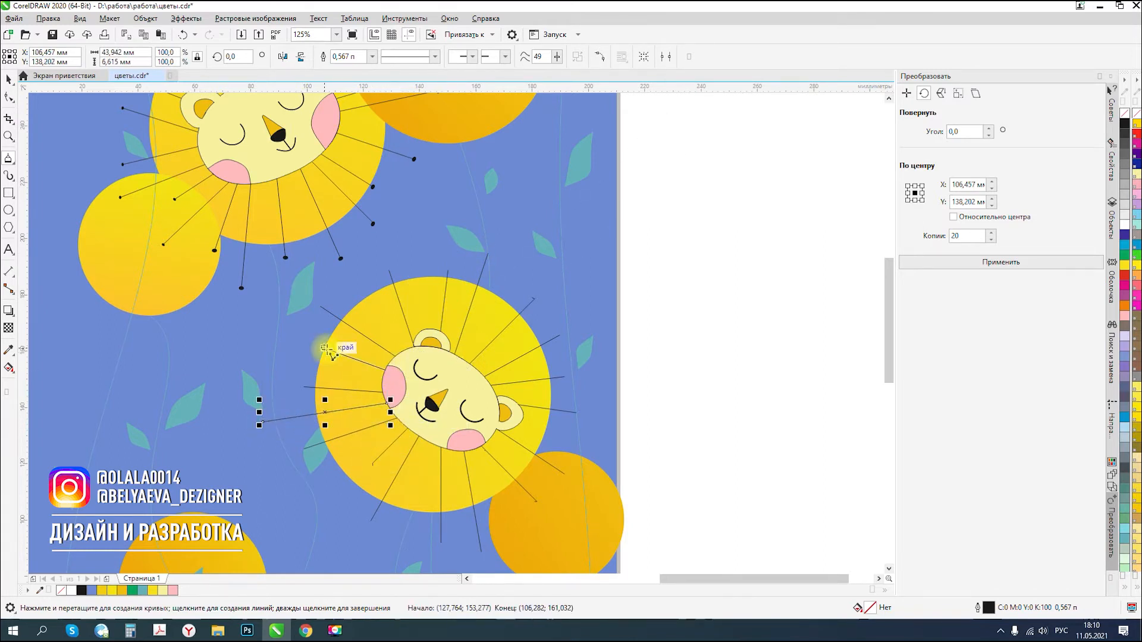
click(310, 351)
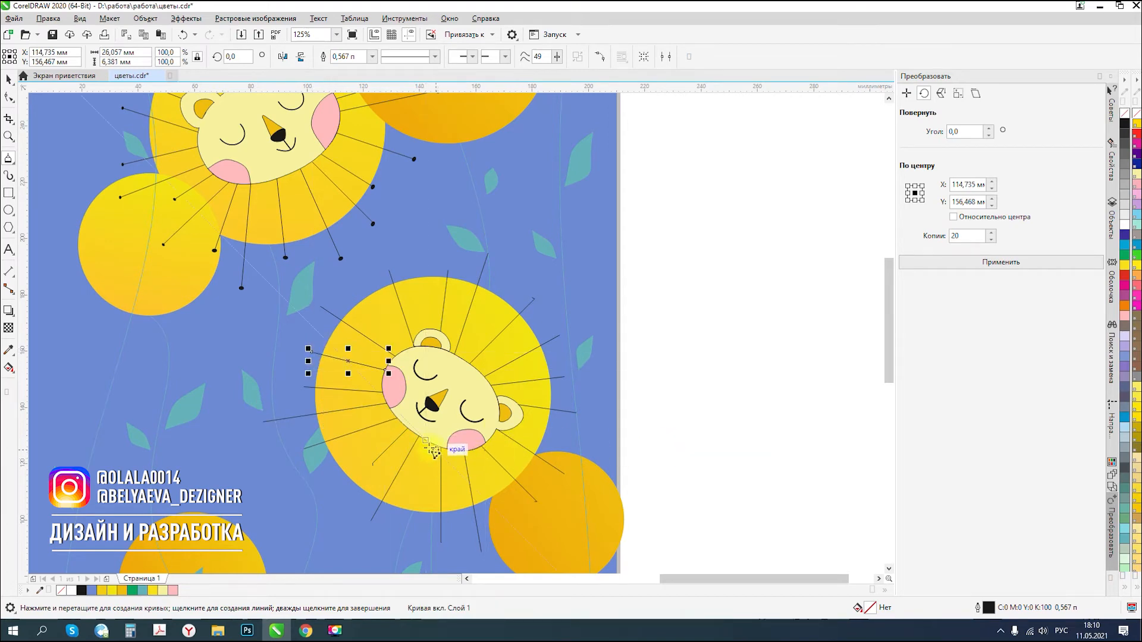
- Draw a short vertical line upward from the top of the second bear's left ear
click(426, 329)
double_click(426, 295)
click(8, 79)
click(655, 338)
- Copy a black ellipse from the first flower onto the tip of the line up-left of the second bear's left ear, rotated to about 194°
scroll(654, 338, down, 3)
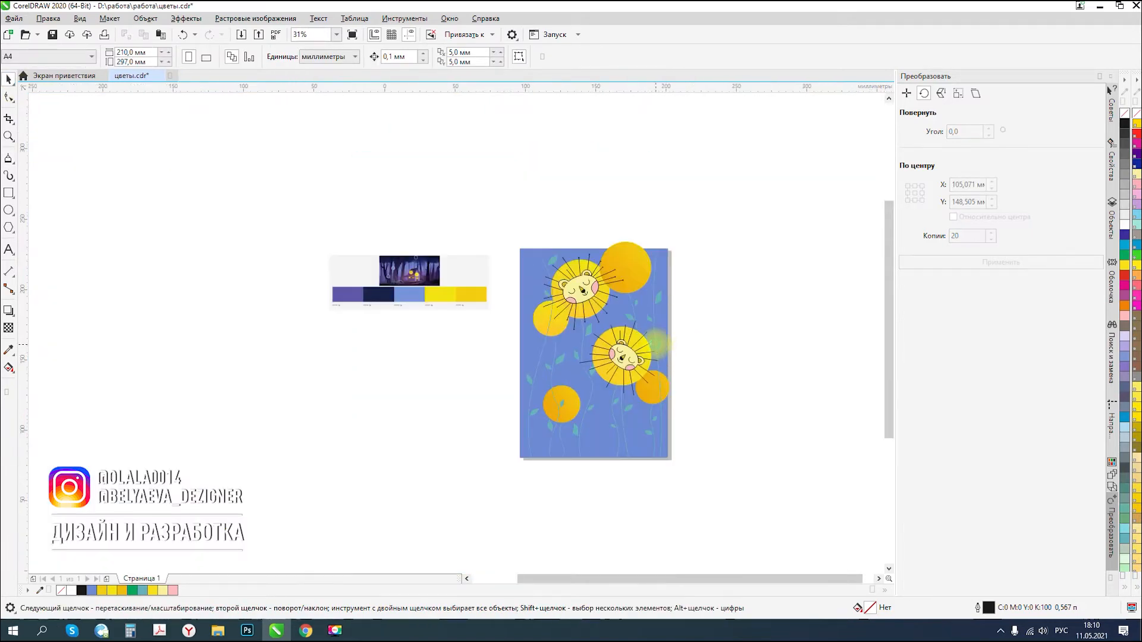
scroll(654, 344, up, 1)
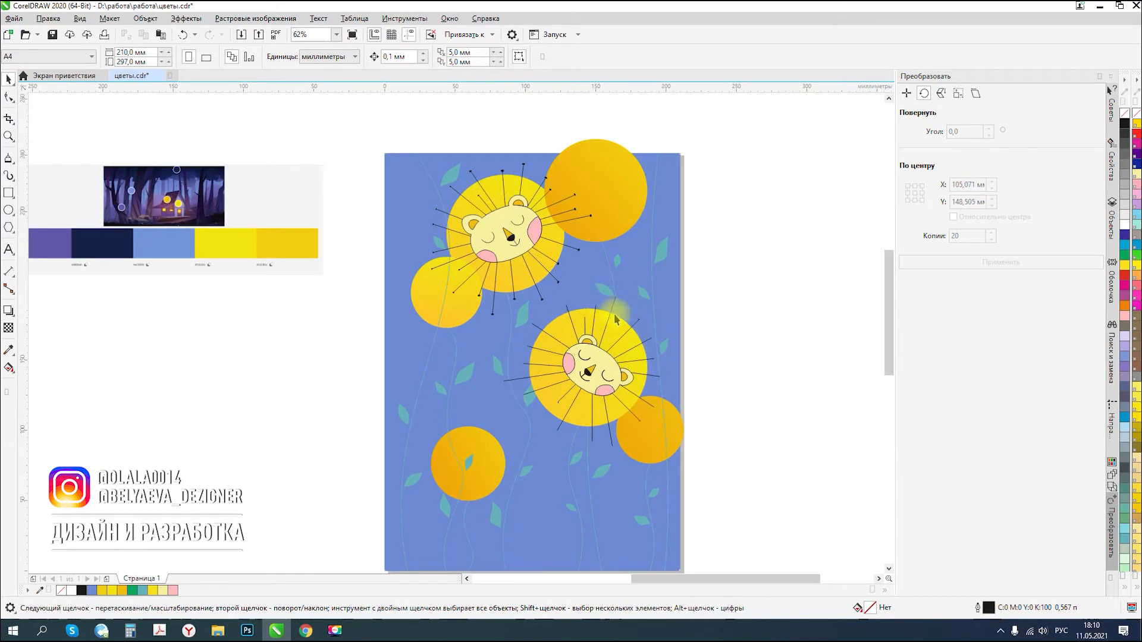
scroll(612, 314, up, 3)
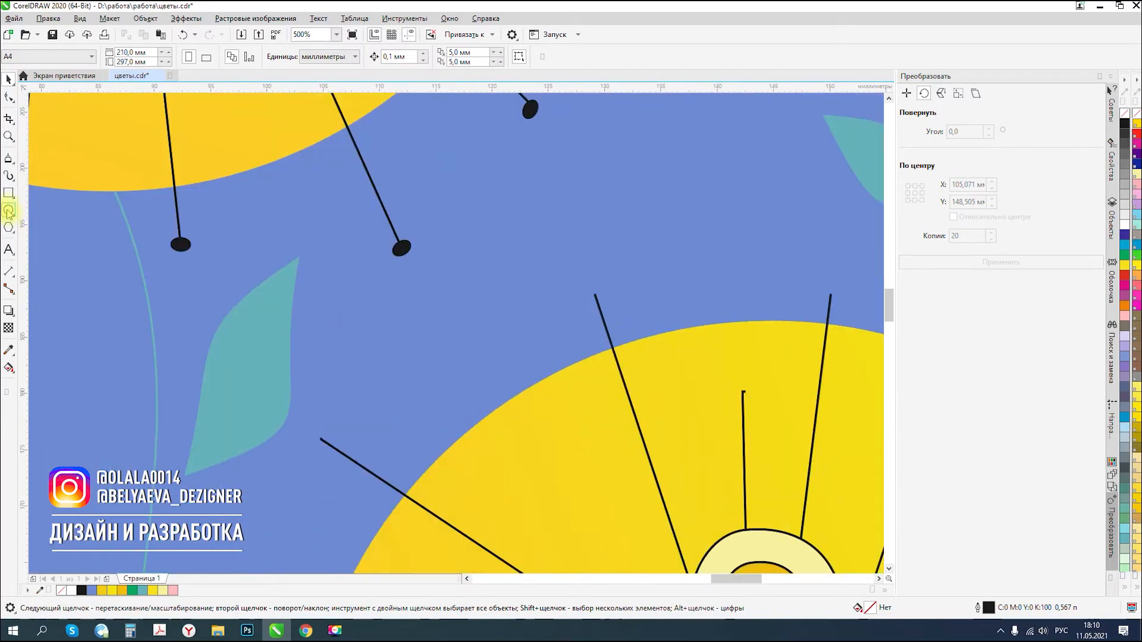
click(404, 252)
drag(404, 254, 631, 293)
scroll(597, 287, up, 2)
click(596, 299)
scroll(522, 309, down, 3)
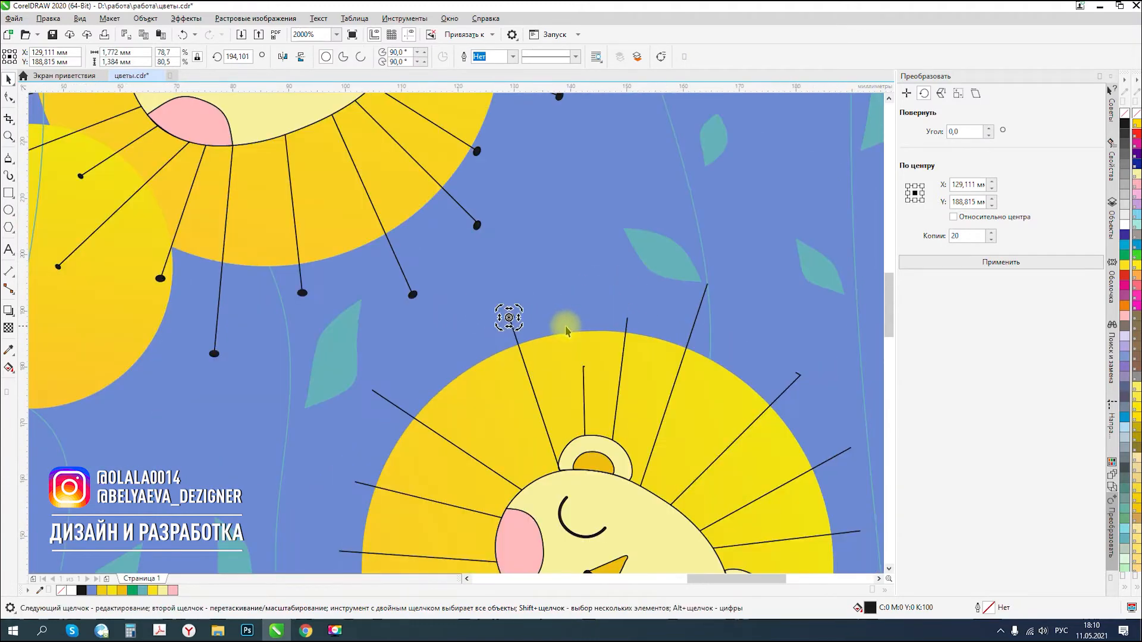
- Copy the ellipse onto the tip of the short line above the left ear and rotate it to about 167°
scroll(565, 319, up, 1)
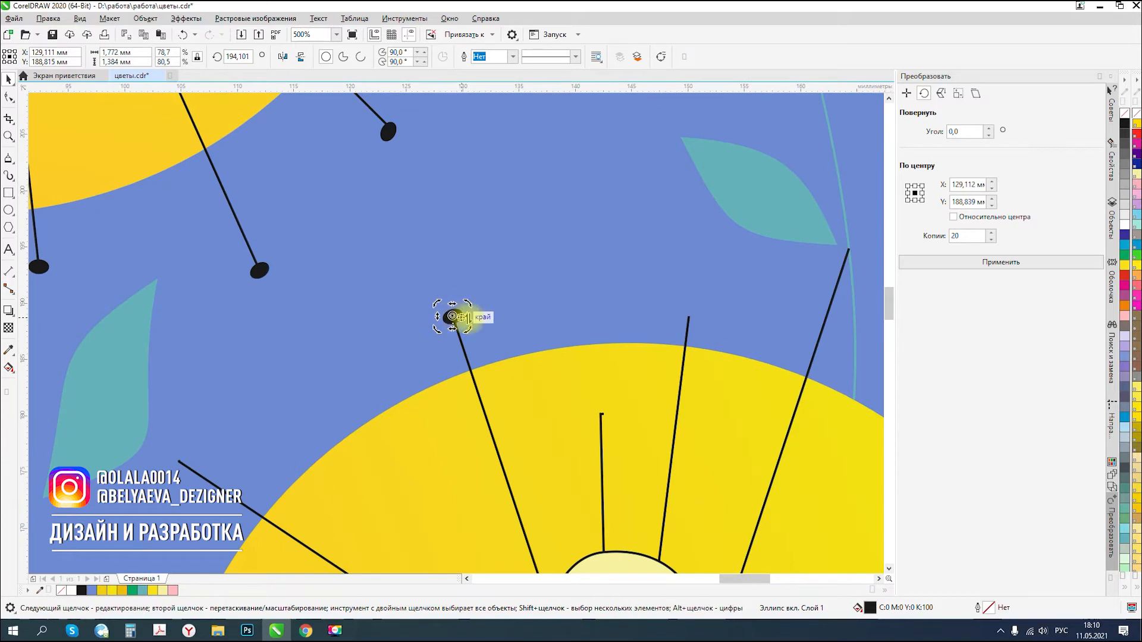
drag(453, 317, 602, 415)
scroll(602, 415, up, 2)
click(573, 385)
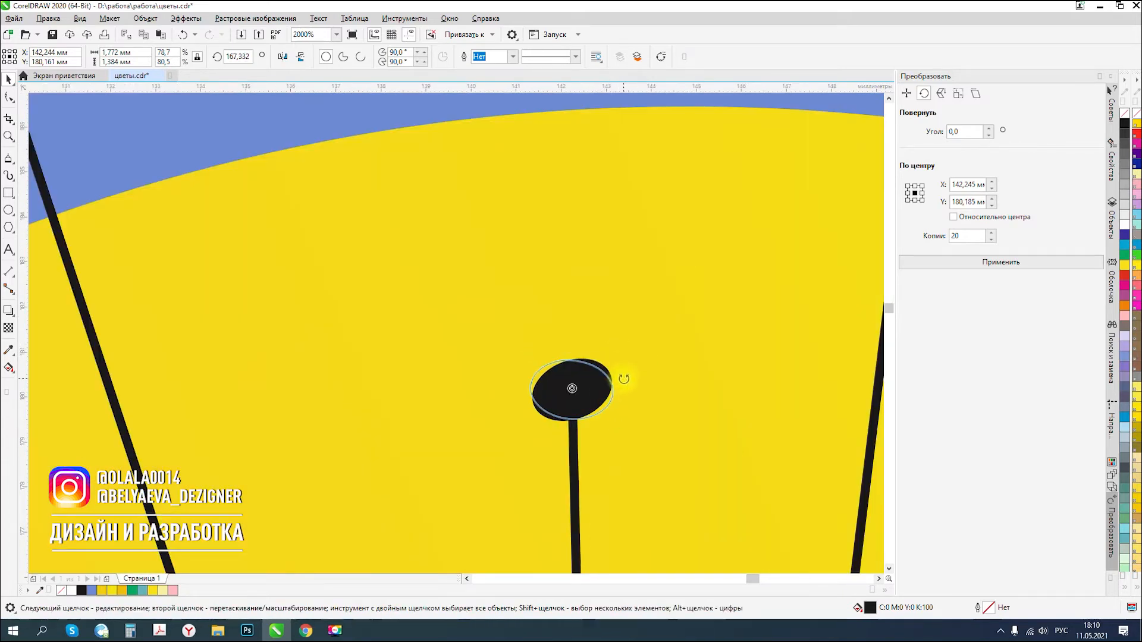
- Copy the ellipse onto the tips of the line at the left ear's right side and the neighbouring longest forehead line
scroll(574, 404, down, 2)
click(470, 403)
drag(471, 403, 685, 249)
key(space)
scroll(729, 236, up, 5)
scroll(685, 249, down, 5)
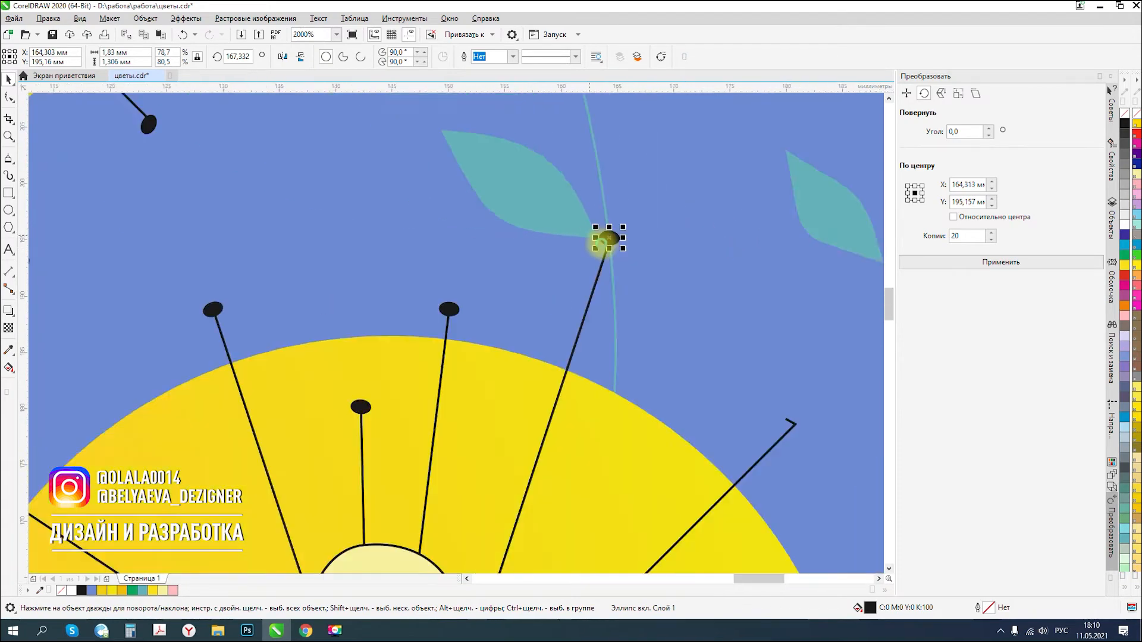
- Copy the ellipse onto the tip of the diagonal line up-right from the forehead, rotate it to about 132° and adjust its position
scroll(658, 263, up, 3)
drag(462, 117, 645, 305)
scroll(652, 303, up, 3)
click(642, 288)
drag(686, 246, 684, 302)
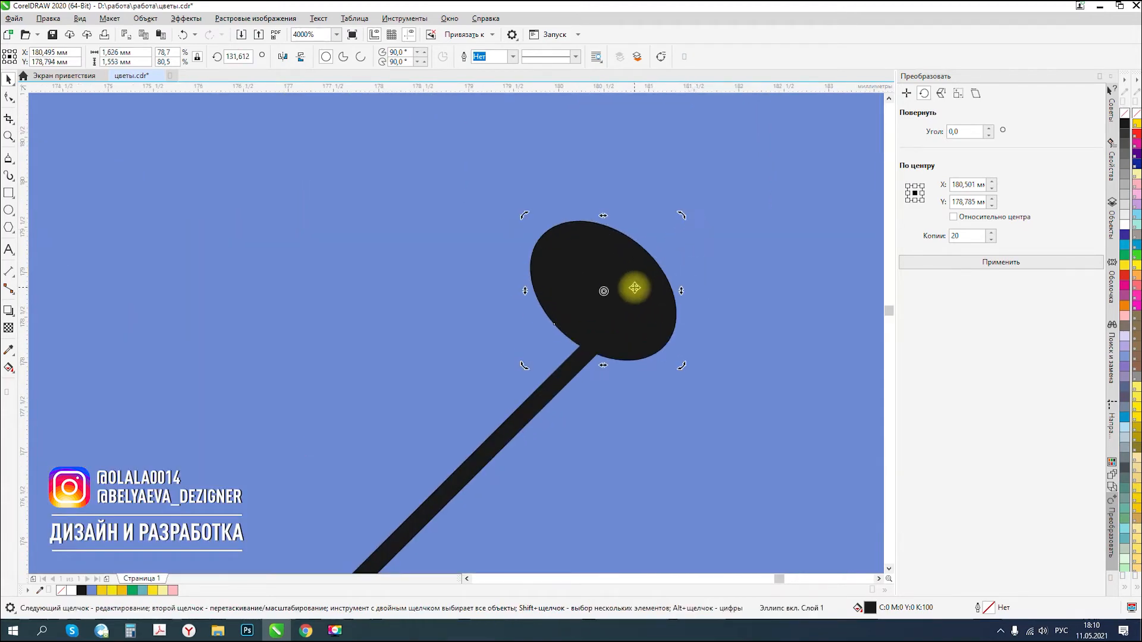
click(646, 320)
- Copy the ellipse onto the tip of the second diagonal line right of the forehead and rotate it to about 115°
scroll(518, 270, down, 4)
scroll(561, 298, up, 3)
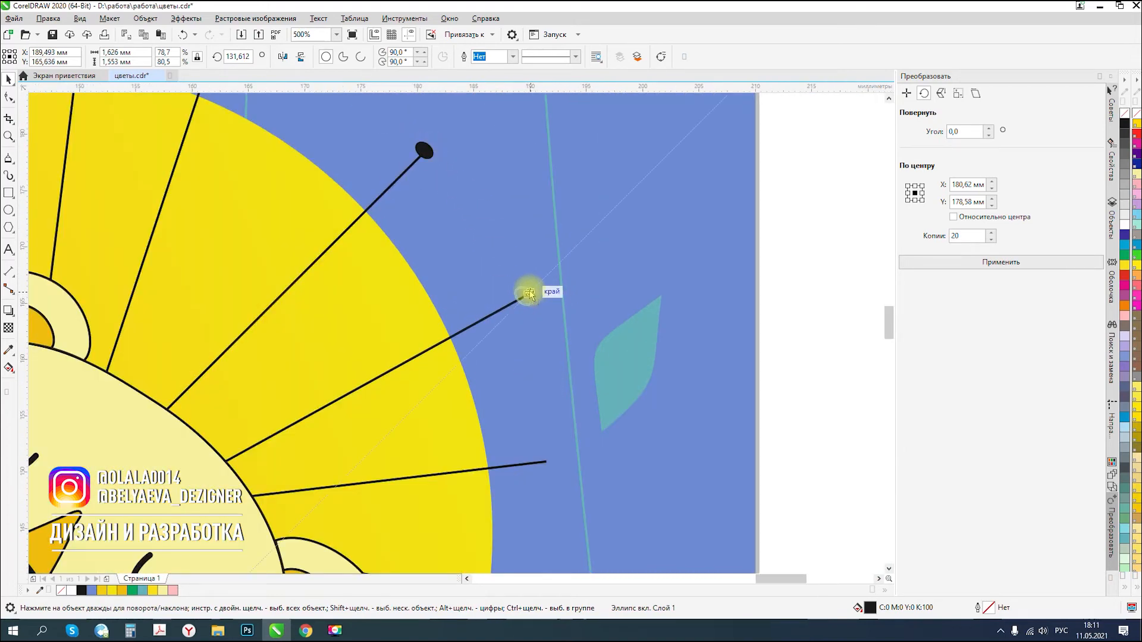
scroll(521, 296, up, 2)
click(535, 302)
drag(576, 258, 581, 276)
- Copy the ellipse onto the tip of the nearly horizontal line just above the right ear and rotate it to about 94°
scroll(543, 244, down, 3)
scroll(548, 330, up, 1)
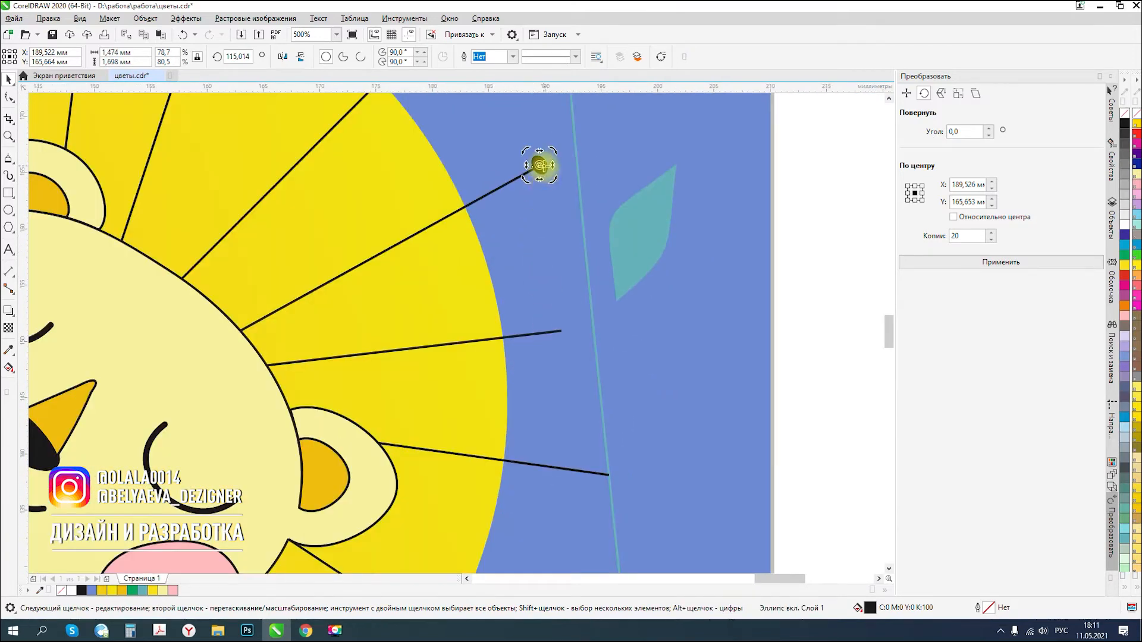
drag(539, 164, 558, 330)
scroll(558, 327, up, 2)
click(562, 318)
drag(602, 265, 616, 289)
- Copy the ellipse onto the tip of the line extending from the right ear and rotate it to about 73°
scroll(555, 248, down, 2)
scroll(576, 308, down, 2)
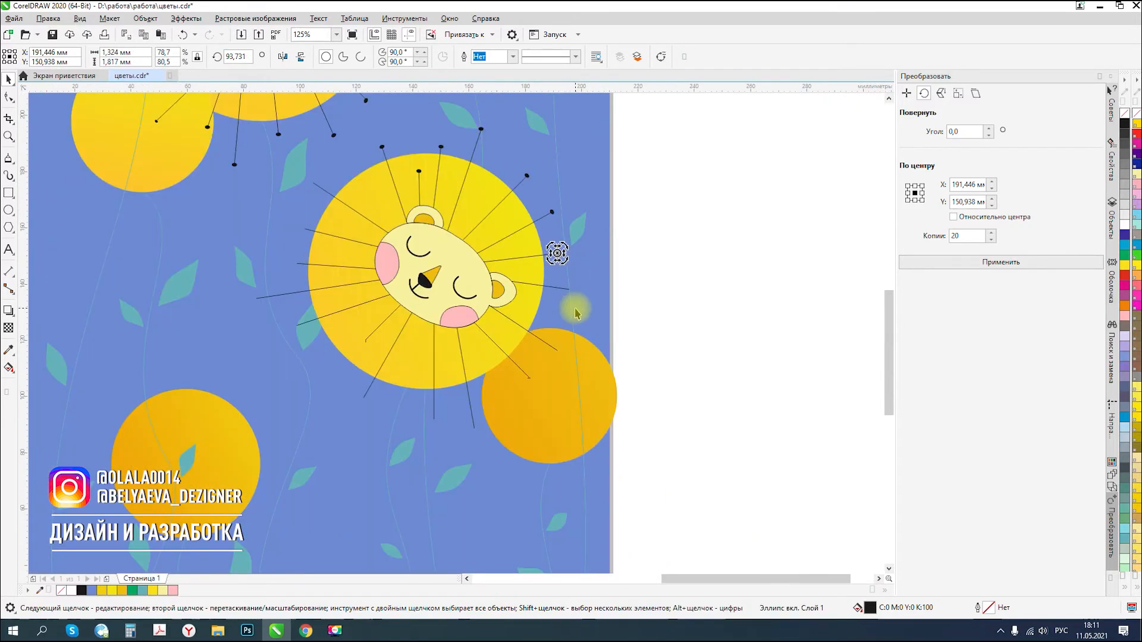
scroll(542, 202, up, 1)
drag(542, 201, 545, 273)
scroll(564, 273, up, 2)
scroll(556, 271, up, 2)
click(508, 294)
scroll(531, 243, down, 3)
scroll(541, 242, down, 1)
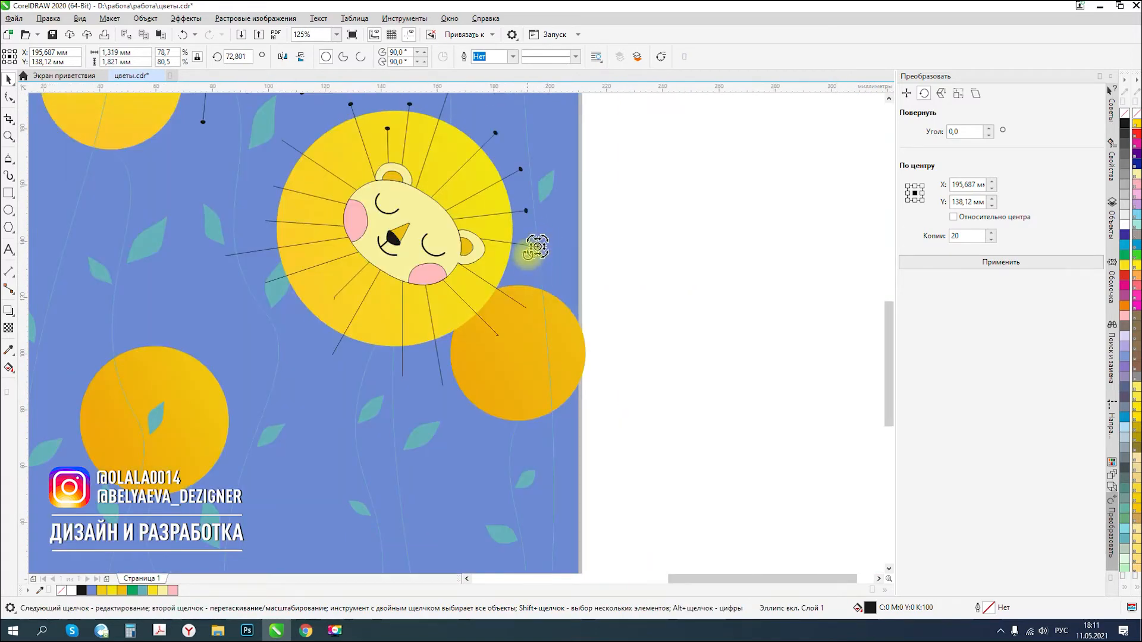
- Copy the ellipse onto the tip of the line below the right ear, over the orange circle, and rotate it to about 49°
scroll(530, 248, up, 1)
drag(542, 243, 522, 365)
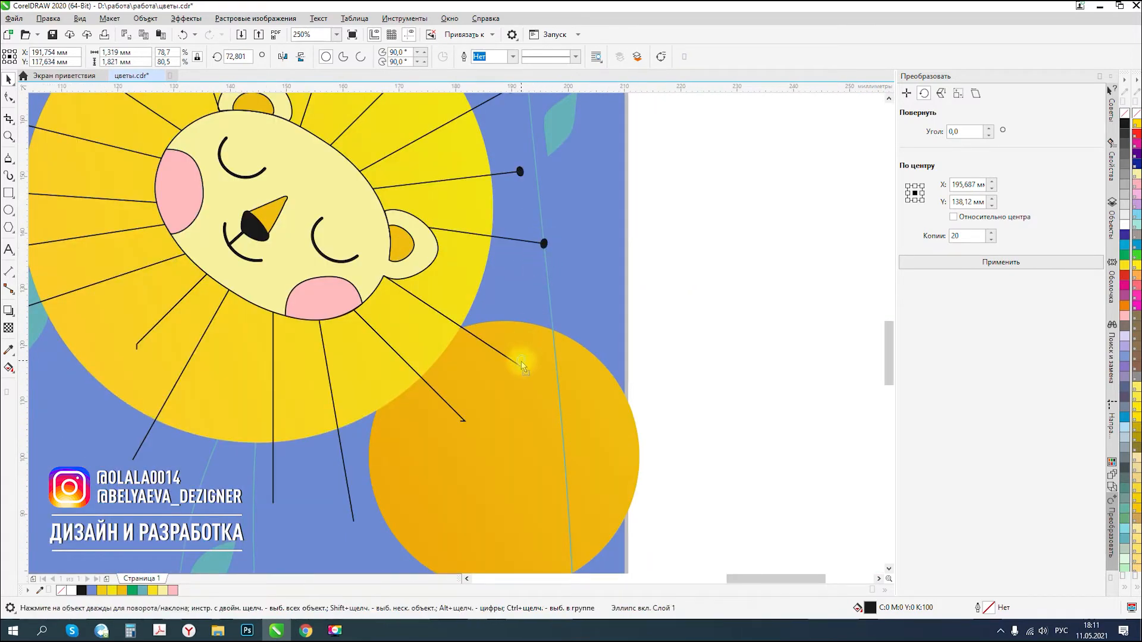
scroll(519, 367, up, 3)
click(523, 364)
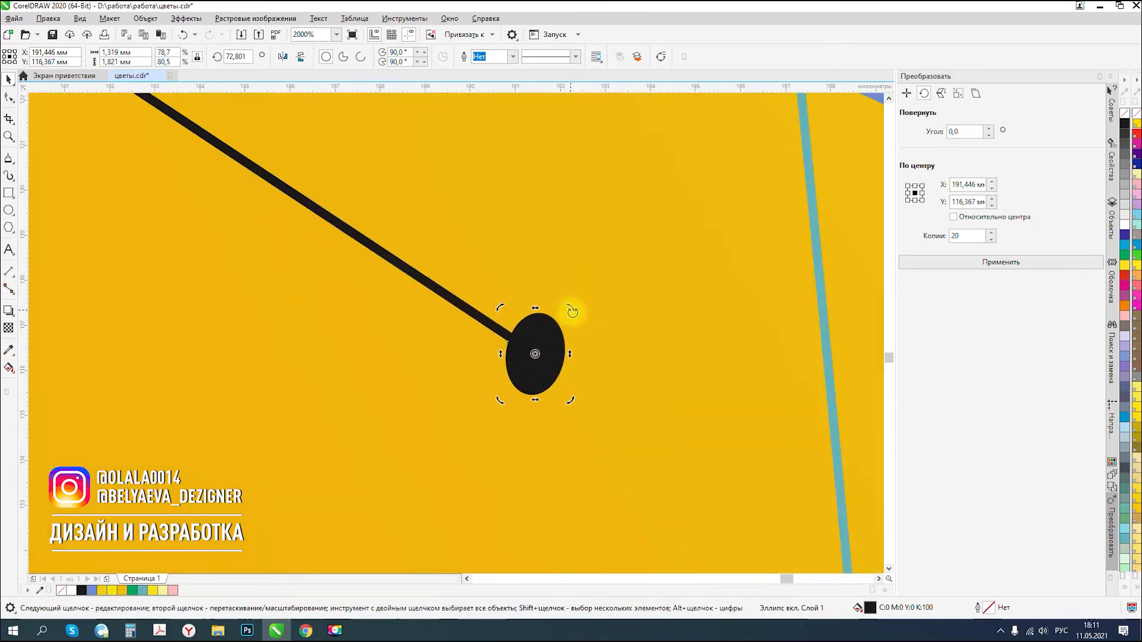
drag(571, 307, 592, 323)
- Copy the ellipse onto the tip of the diagonal line below the lower bear's right cheek, over the orange circle
scroll(540, 331, down, 2)
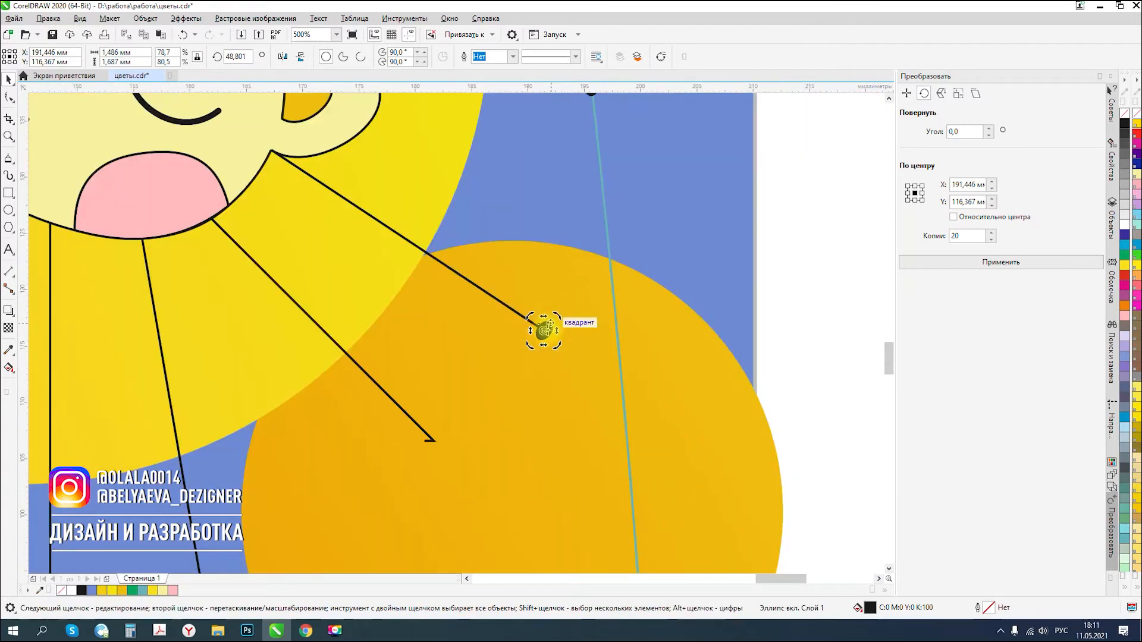
drag(543, 328, 433, 440)
scroll(511, 366, down, 2)
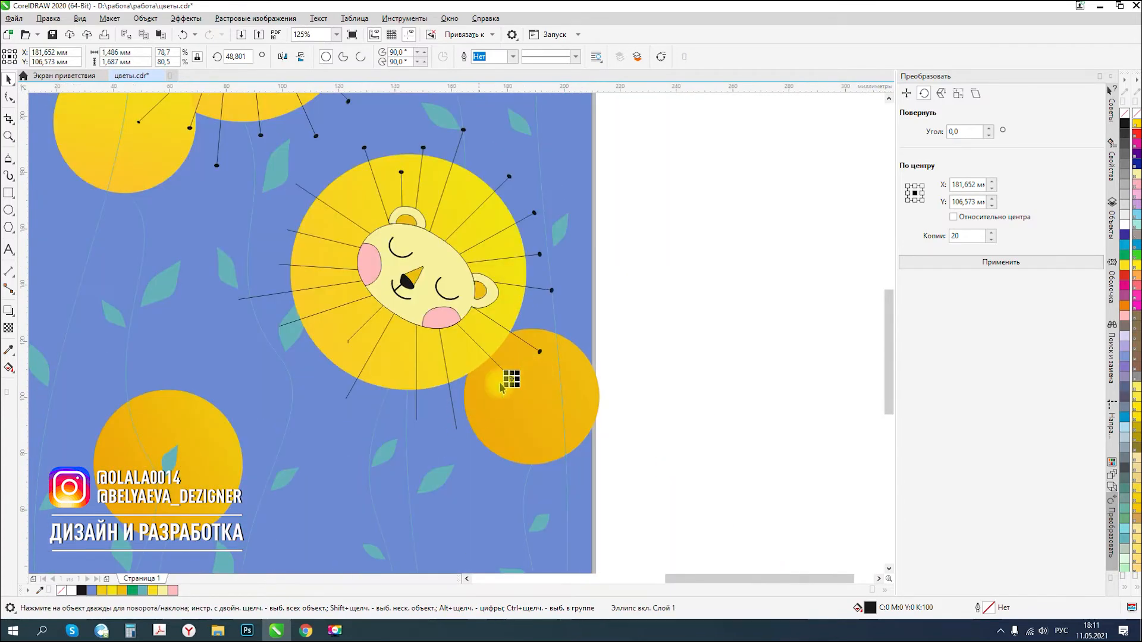
- Delete the stray node that makes a hook at the tip of the diagonal line below the right cheek
scroll(494, 368, up, 3)
click(434, 305)
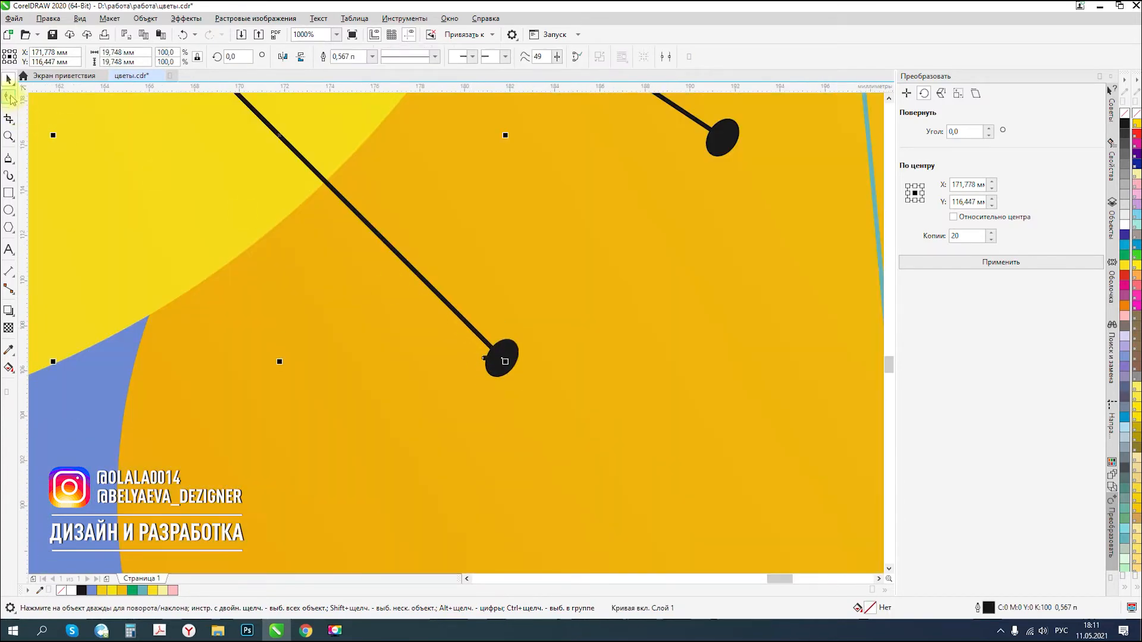
key(F10)
click(483, 359)
click(489, 359)
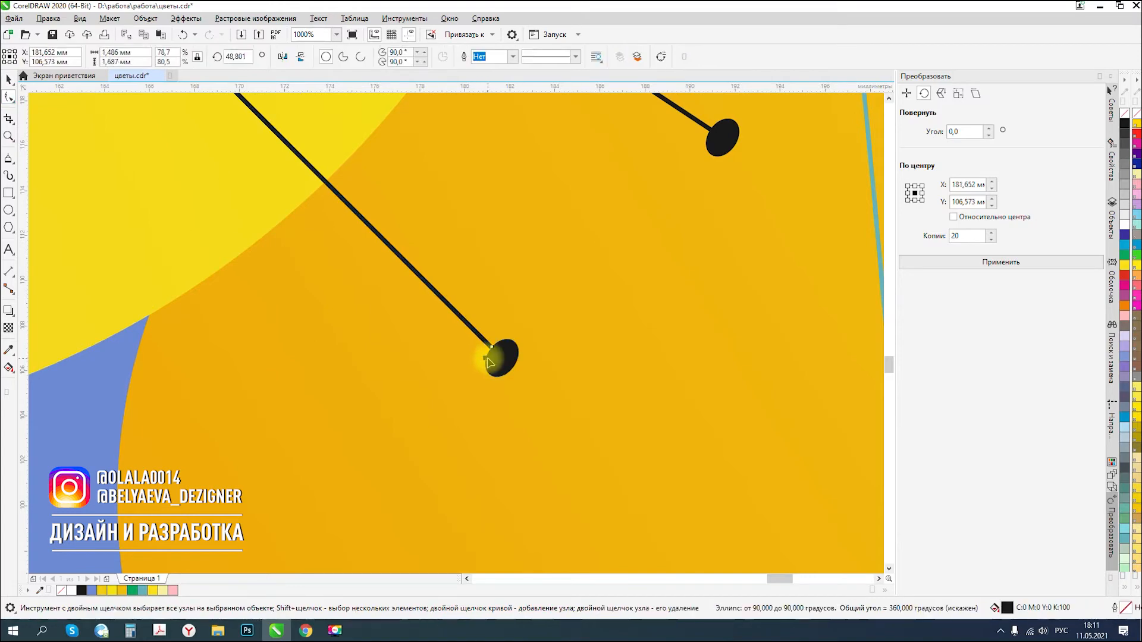
click(493, 359)
click(483, 358)
key(Delete)
click(9, 79)
- Copy the ellipse onto the tip of the steep line under the right cheek and rotate it to about 346°
scroll(598, 288, down, 5)
scroll(641, 328, up, 2)
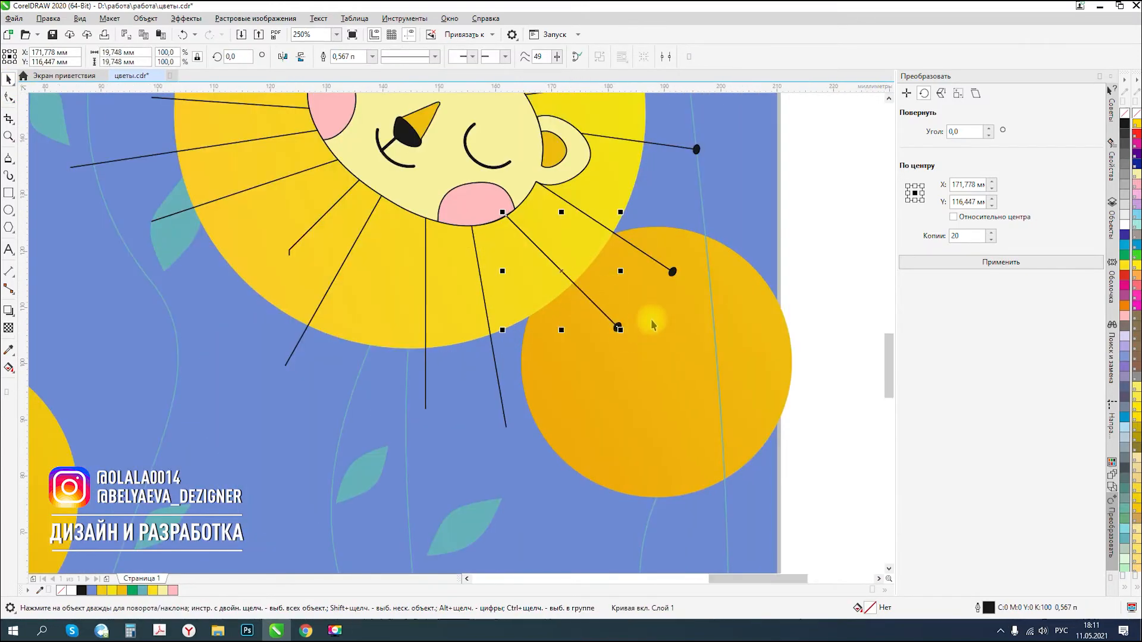
click(673, 275)
drag(521, 419, 541, 397)
scroll(503, 429, up, 4)
click(542, 402)
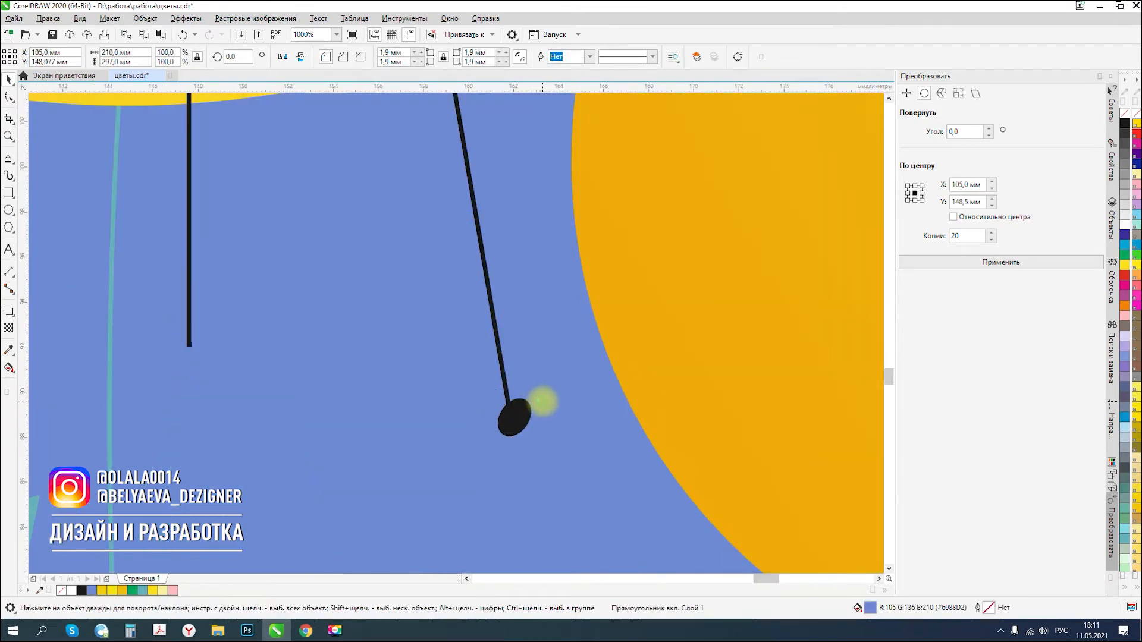
key(ctrl+z)
click(538, 403)
drag(539, 406, 535, 425)
- Copy the rotated ellipse onto the tips of the vertical line and the long diagonal line below the chin
drag(301, 383, 205, 344)
scroll(401, 370, down, 5)
scroll(301, 339, up, 2)
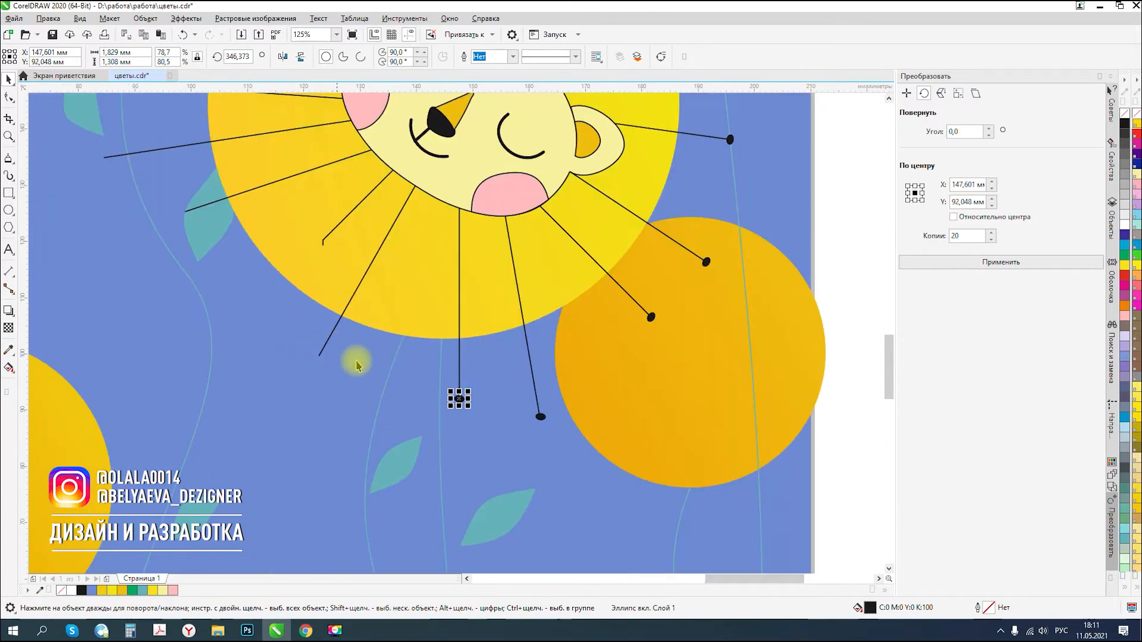
drag(321, 360, 319, 356)
- Copy the ellipse onto the tip of the short diagonal line at the lower left and rotate it to about 308°
drag(323, 240, 323, 241)
scroll(311, 228, up, 2)
click(364, 290)
drag(383, 266, 385, 287)
scroll(382, 286, down, 3)
scroll(309, 275, up, 2)
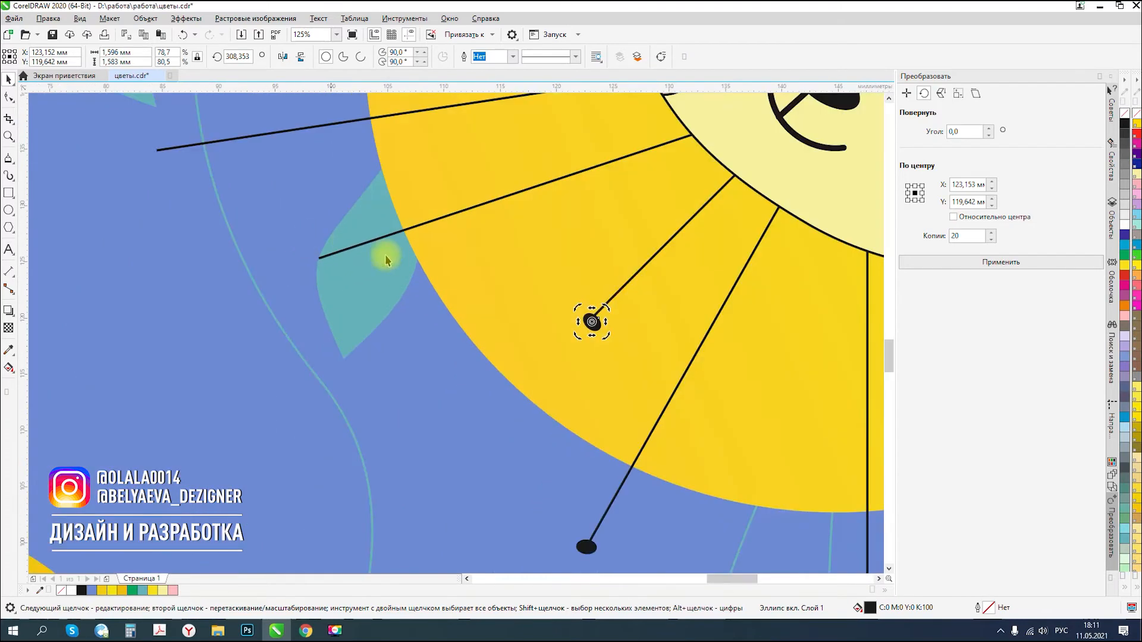
- Copy the ellipse onto the tips of the long line left of the head and the line crossing the leaf, aligning each copy with its line
drag(591, 322, 157, 151)
click(320, 255)
scroll(320, 254, up, 2)
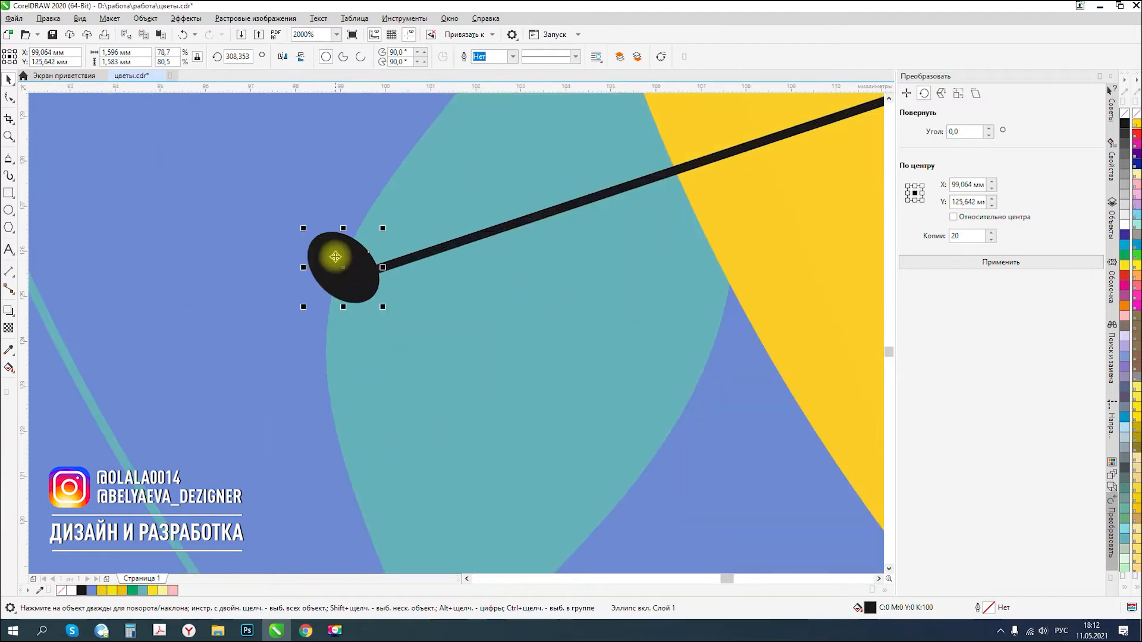
scroll(342, 266, down, 5)
scroll(332, 262, up, 2)
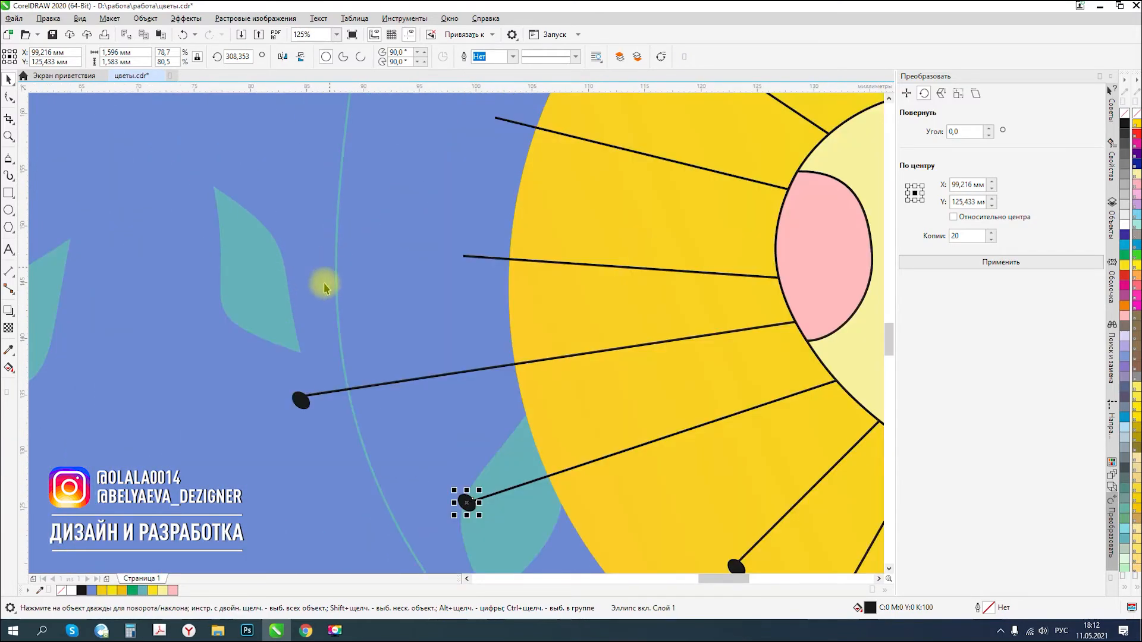
scroll(304, 410, up, 2)
click(325, 358)
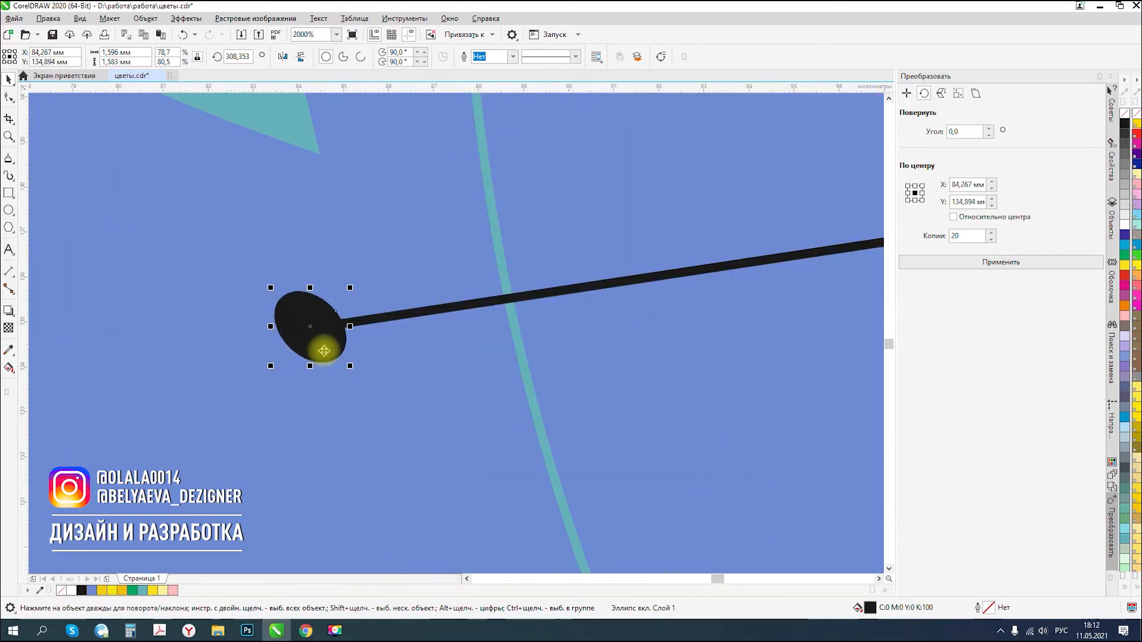
- Copy the ellipse onto the nearly horizontal line left of the left cheek, rotate it to about 256°, and copy it onto the line above
scroll(321, 363, down, 3)
drag(320, 359, 399, 301)
scroll(404, 291, up, 3)
click(400, 291)
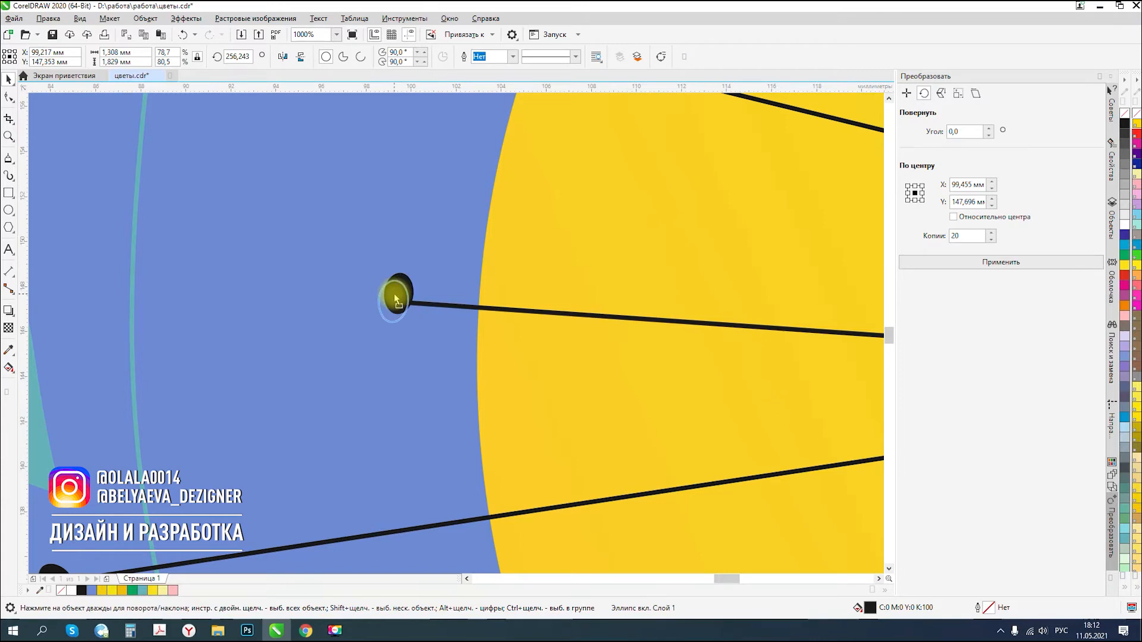
scroll(403, 314, down, 3)
scroll(402, 307, down, 5)
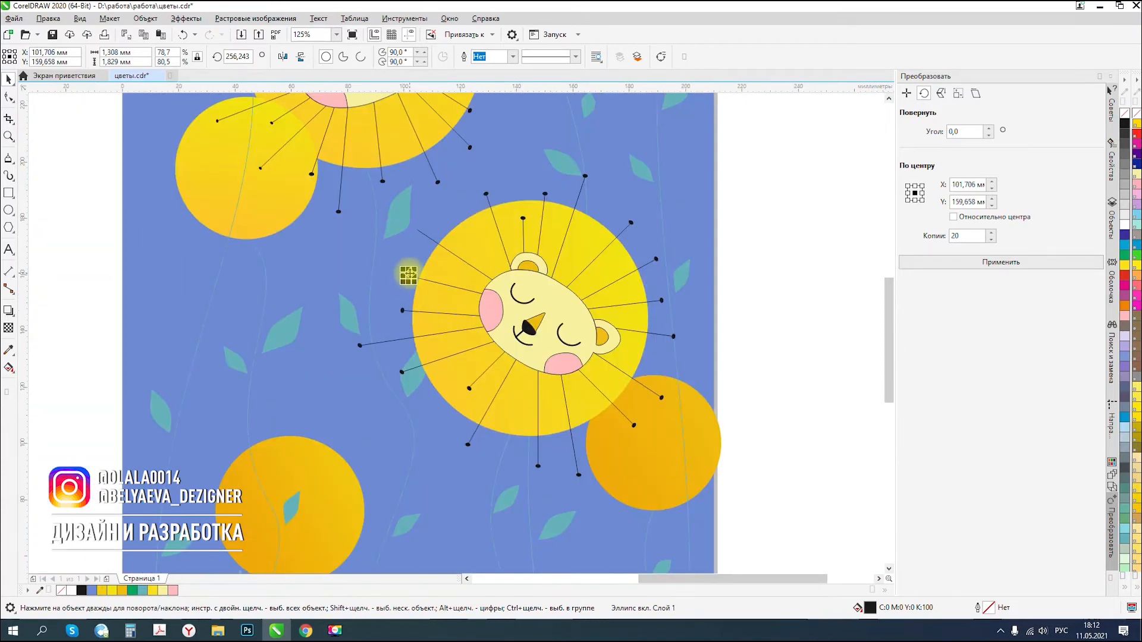
- Copy the ellipse onto the tip of the last bare line at the head's upper left and adjust its rotation to follow the line
scroll(407, 272, up, 3)
scroll(400, 297, down, 5)
scroll(428, 231, up, 3)
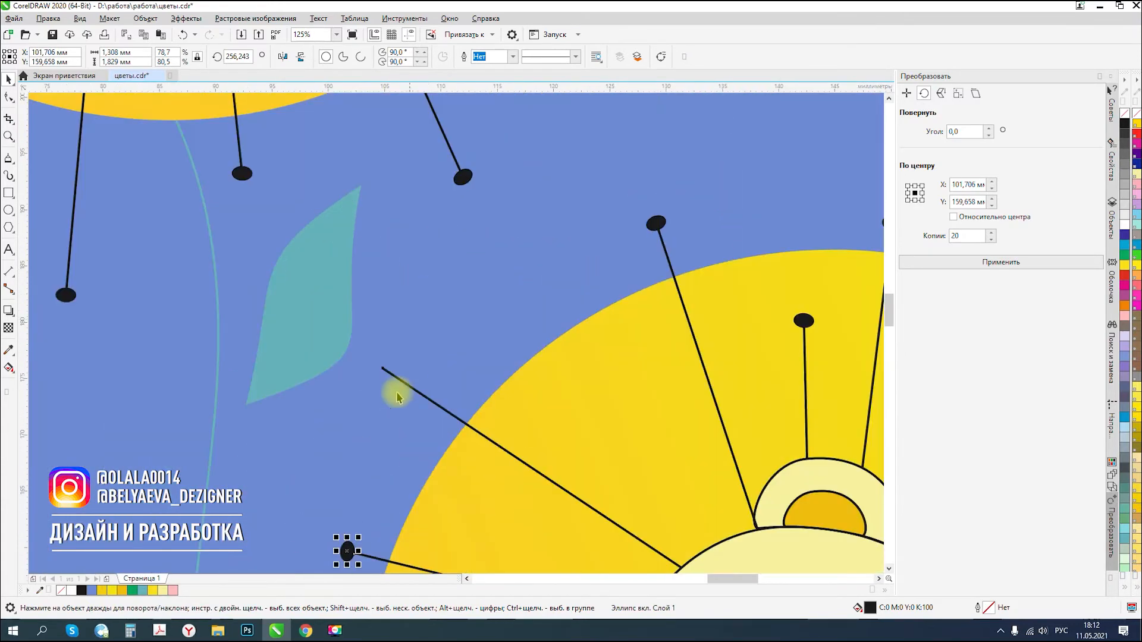
drag(346, 550, 382, 366)
scroll(382, 365, up, 3)
click(379, 365)
drag(416, 319, 428, 352)
scroll(416, 330, down, 8)
click(559, 334)
scroll(562, 230, down, 2)
scroll(582, 234, up, 2)
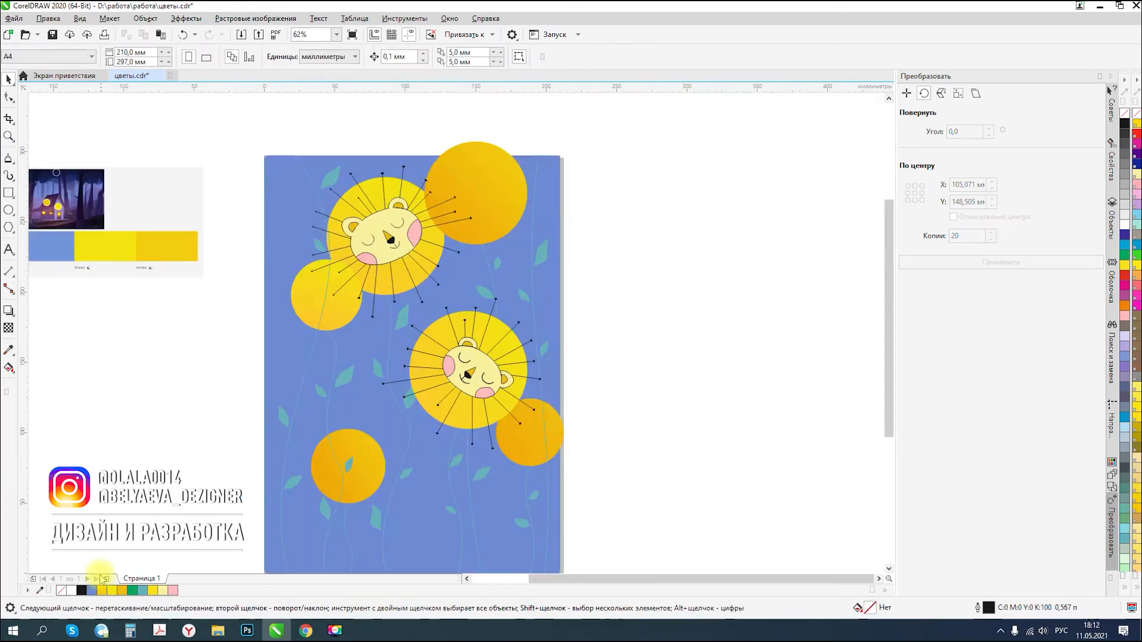
- Apply a black 0.567-point outline as the default outline pen for new objects
scroll(397, 223, up, 3)
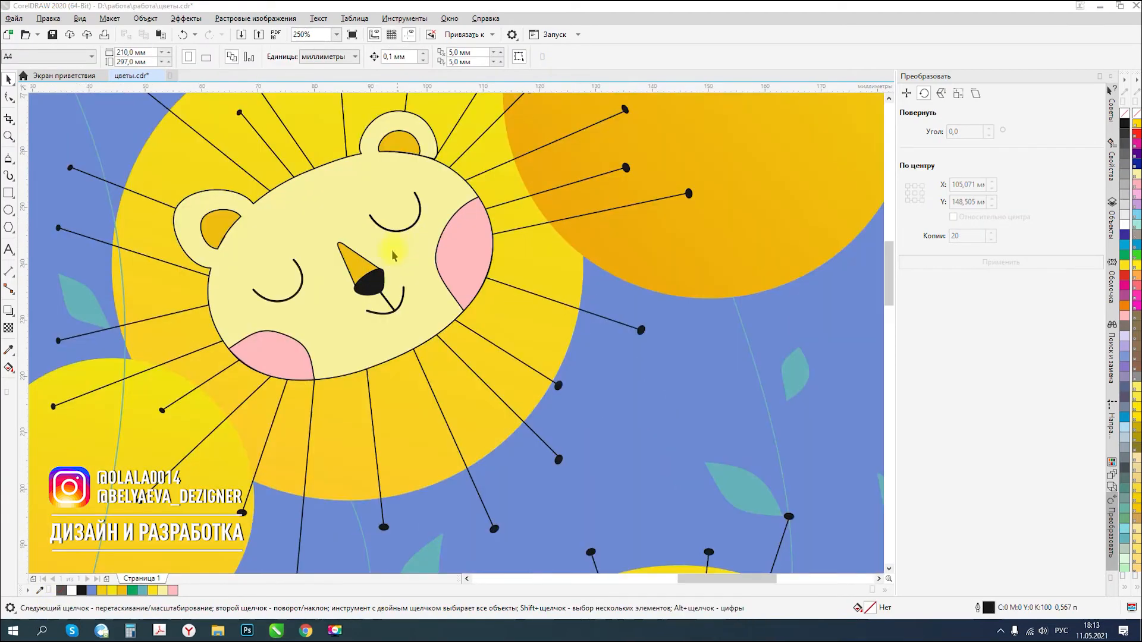
click(9, 161)
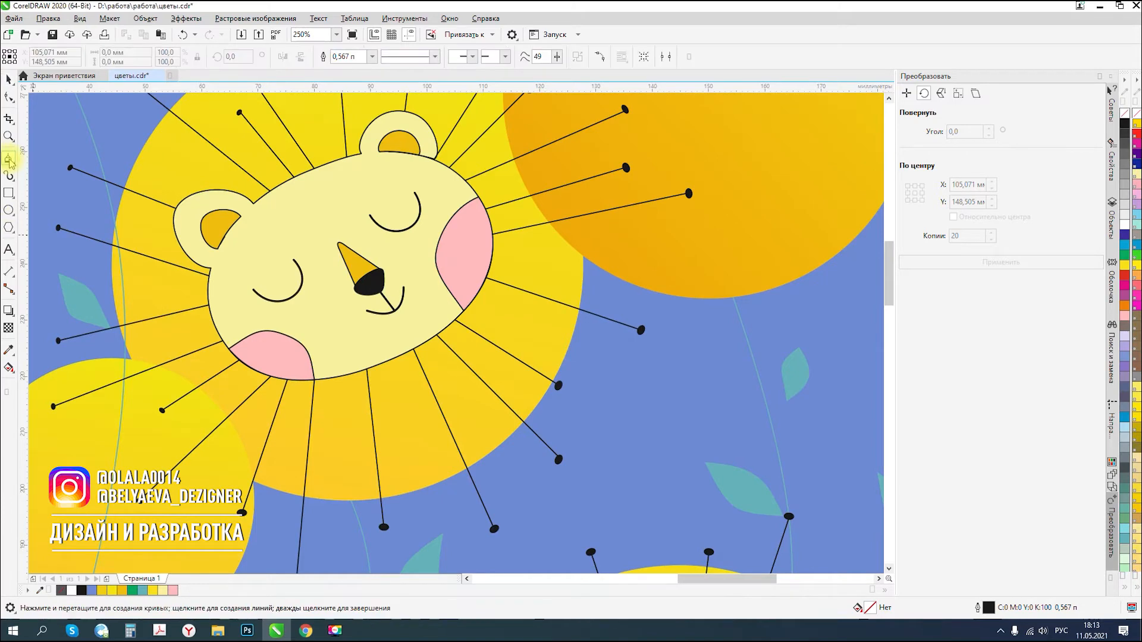
scroll(402, 269, up, 2)
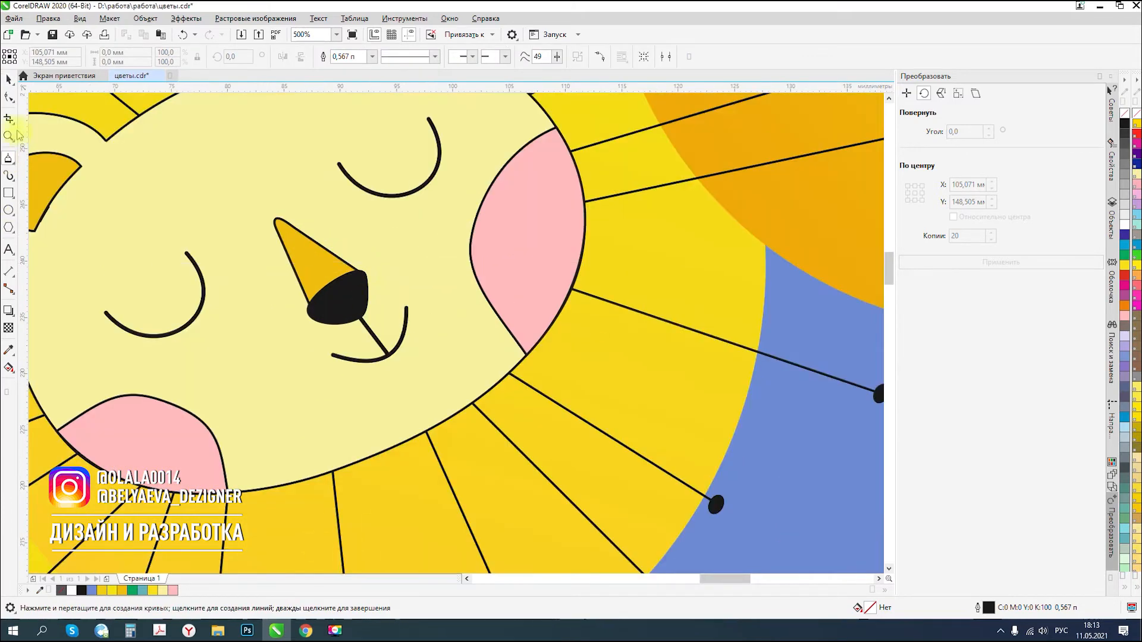
click(8, 80)
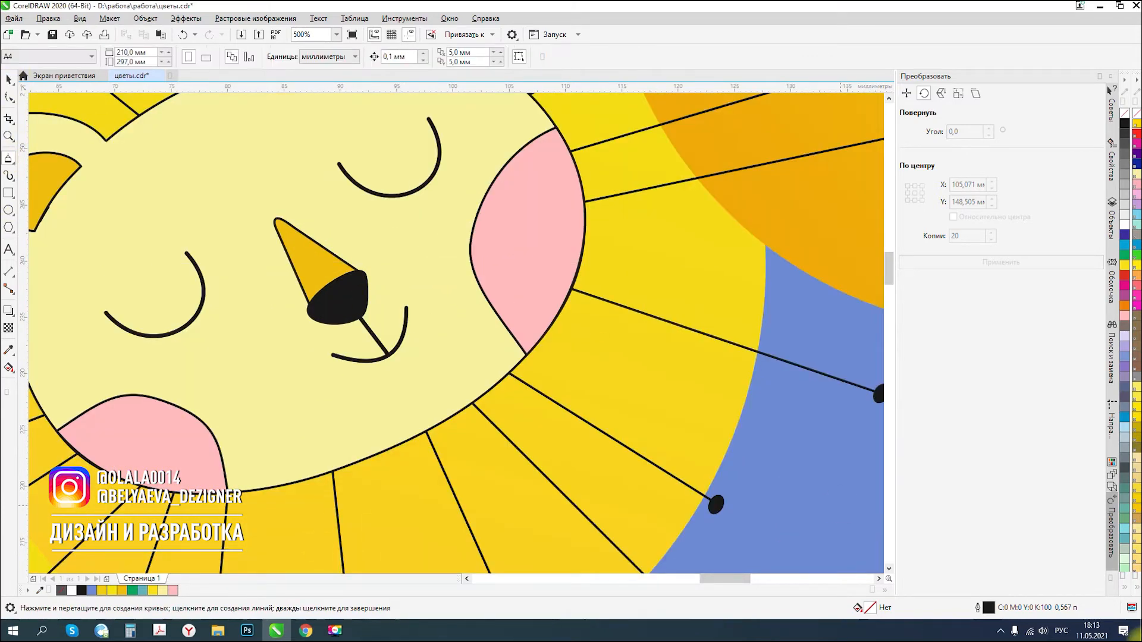
double_click(989, 608)
click(590, 389)
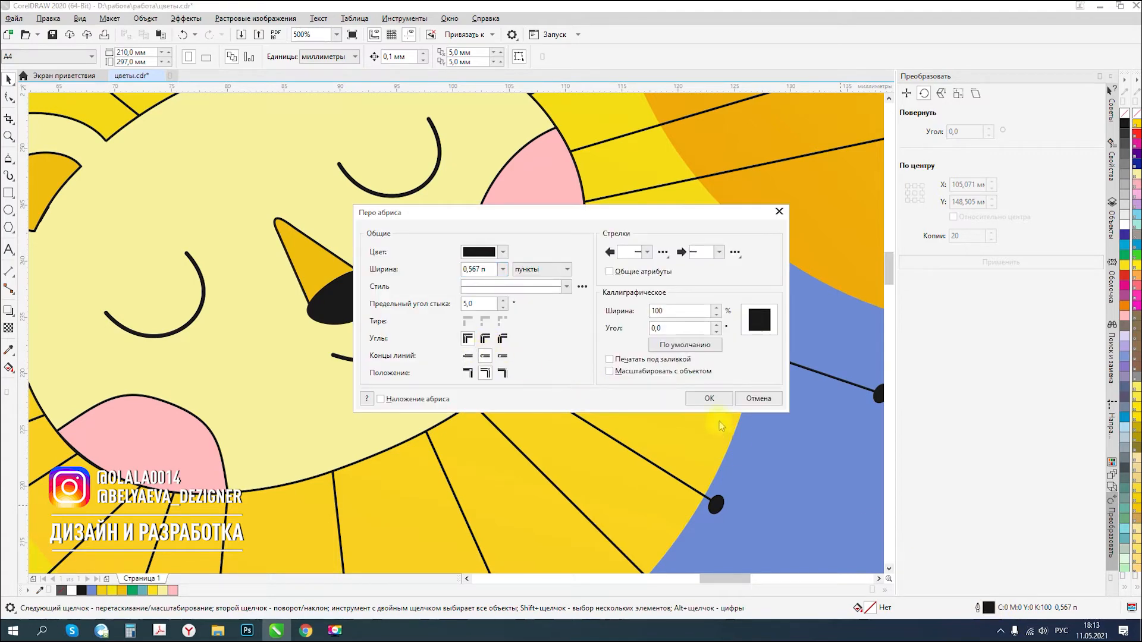
click(711, 398)
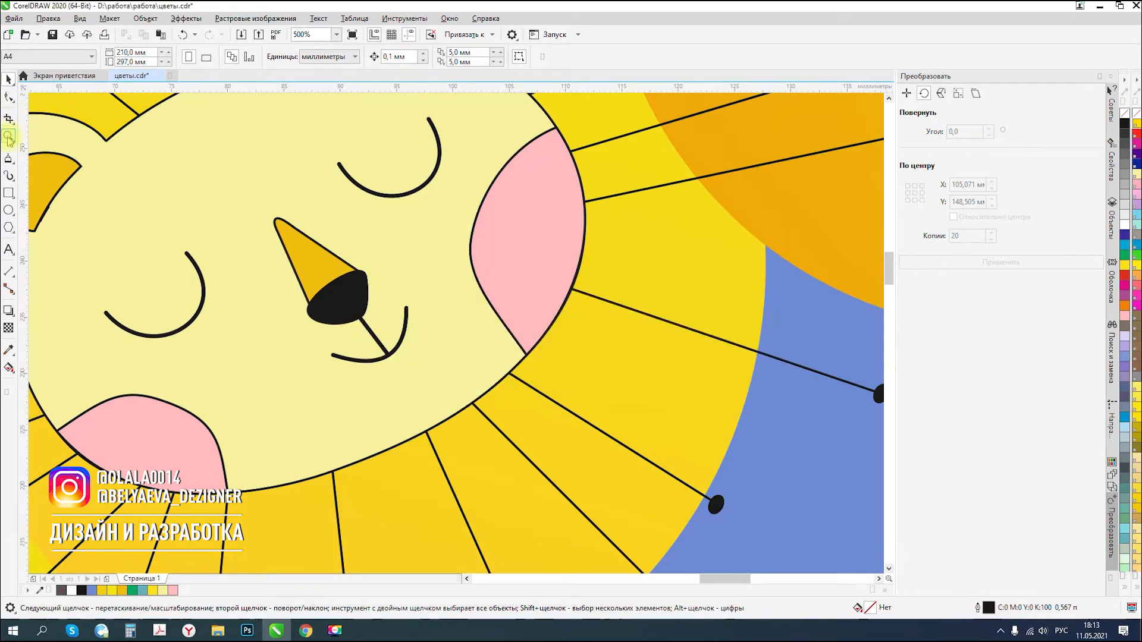
- Draw three straight whiskers about 4 to 6 mm long, fanning out between the upper bear's nose and right cheek
click(8, 158)
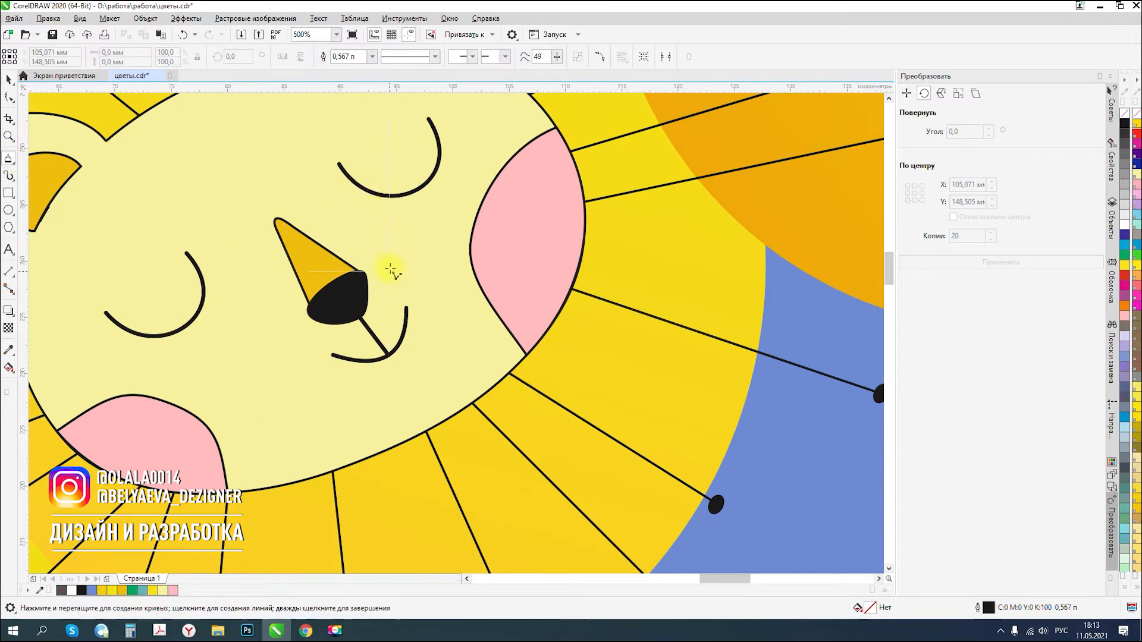
drag(423, 237, 428, 221)
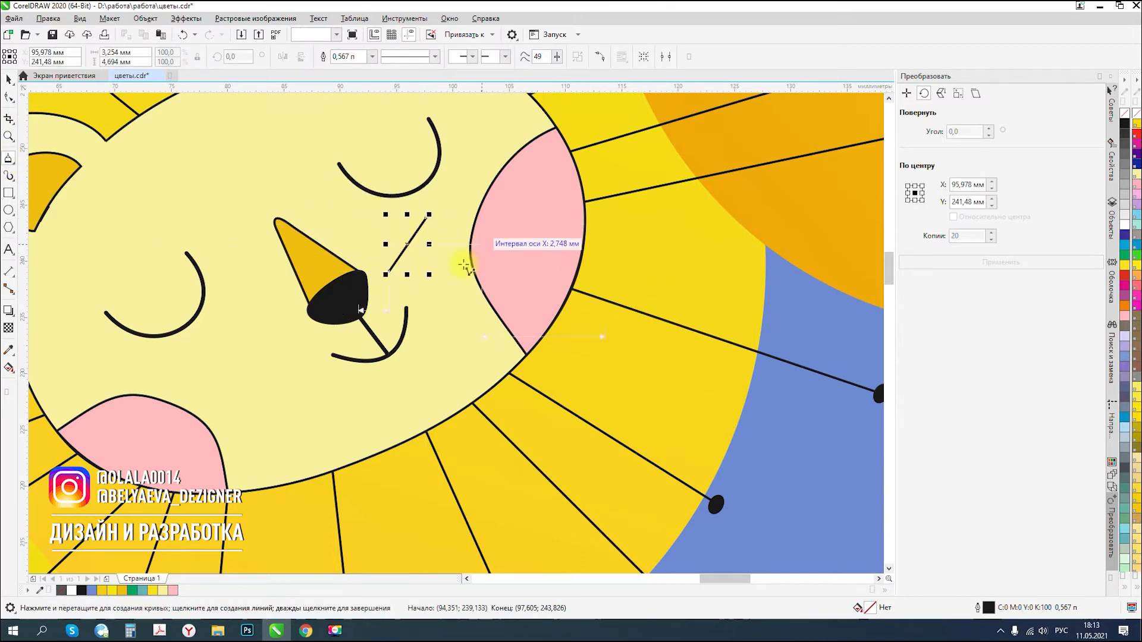
drag(404, 276, 433, 259)
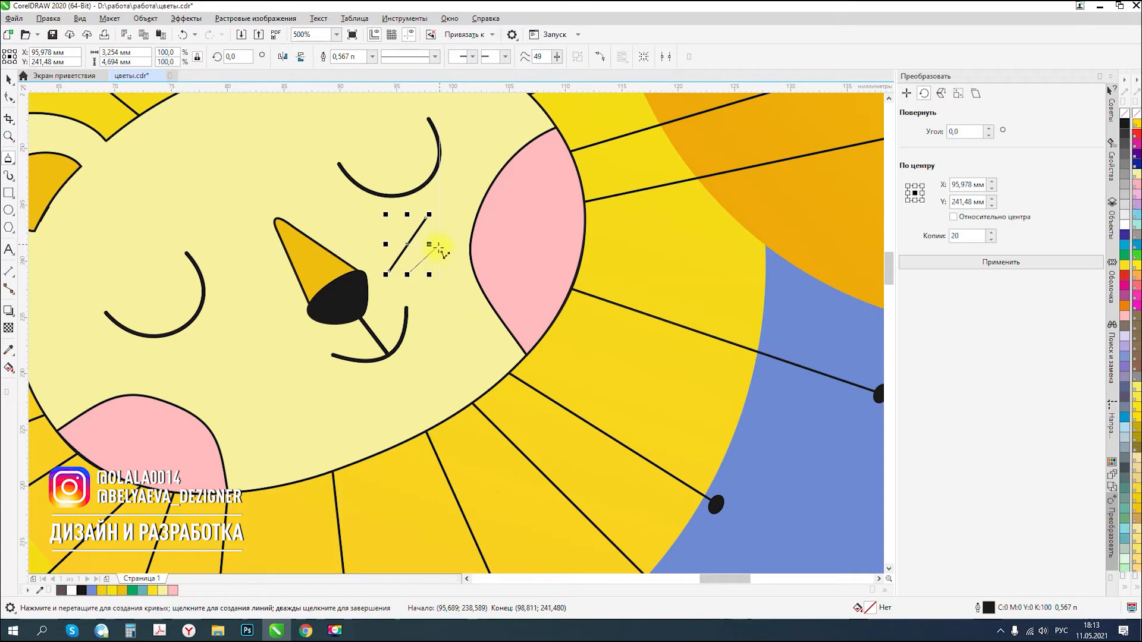
drag(421, 281, 466, 276)
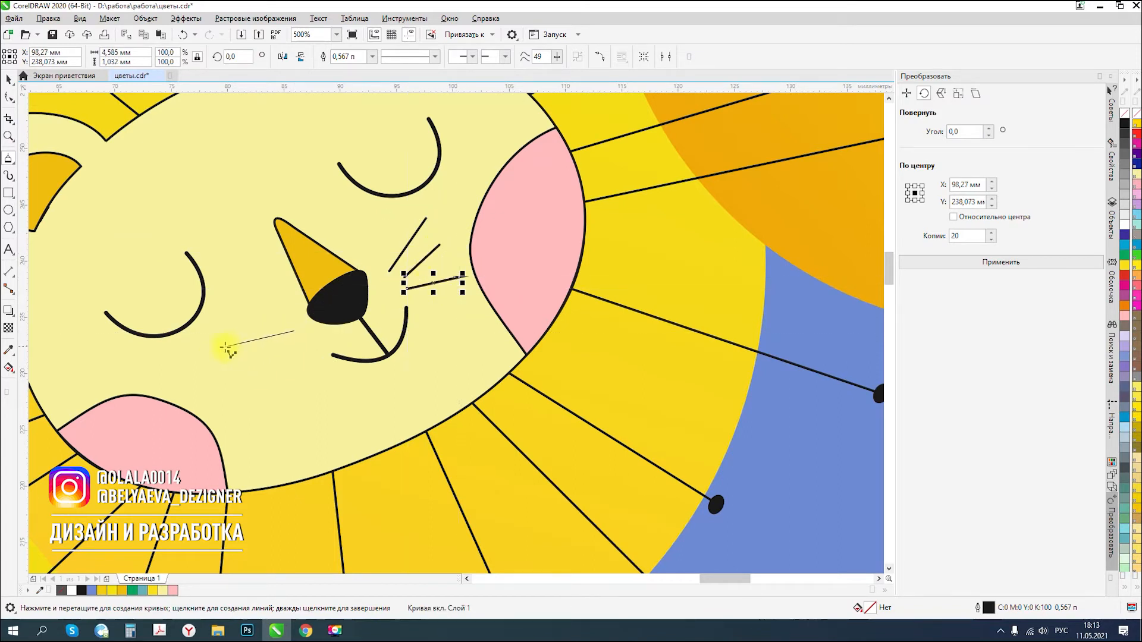
- Draw three straight whiskers about 4 to 6 mm long, fanning out on the left side of the upper bear's nose
drag(224, 346, 224, 346)
drag(294, 338, 243, 365)
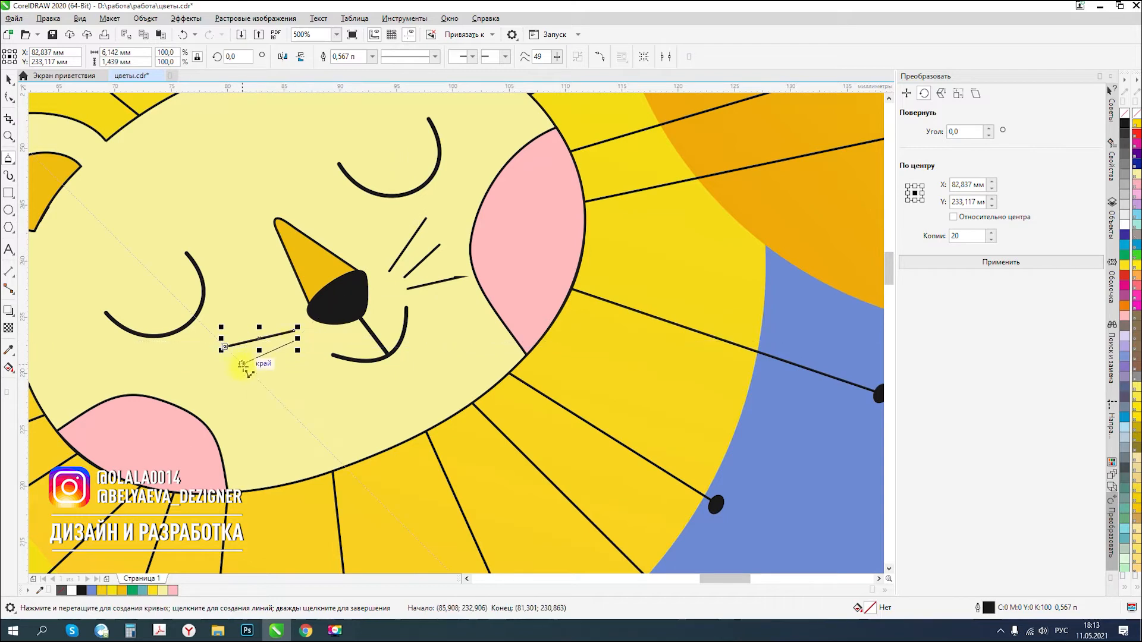
drag(306, 346, 295, 389)
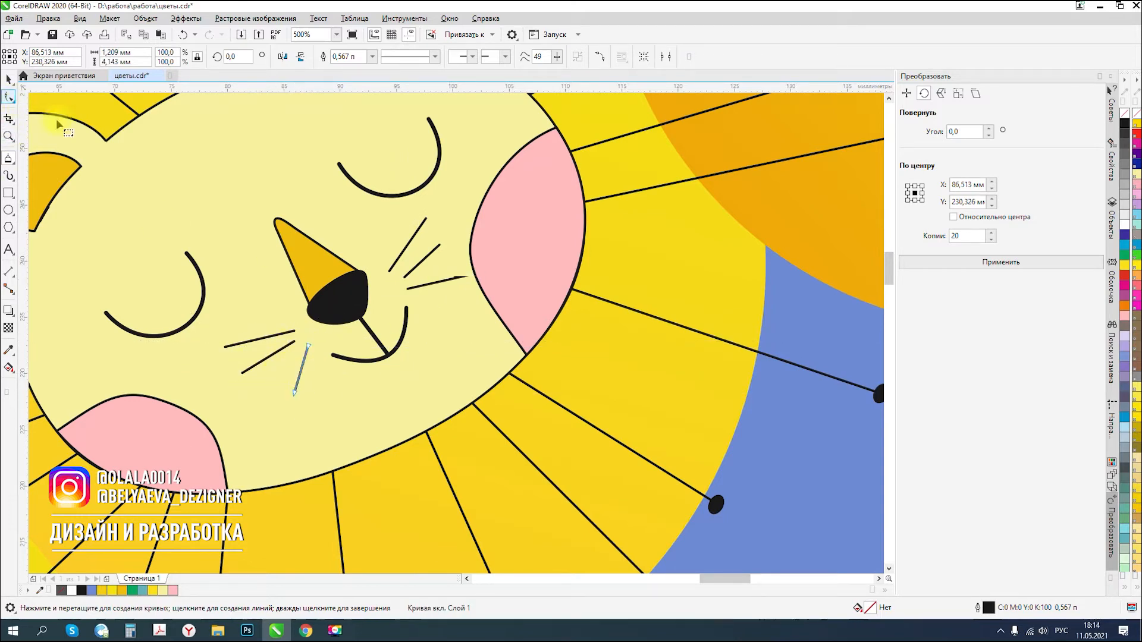
- Delete the stray end node from the lowest right whisker so that only its straight segment remains
double_click(453, 283)
scroll(453, 286, up, 3)
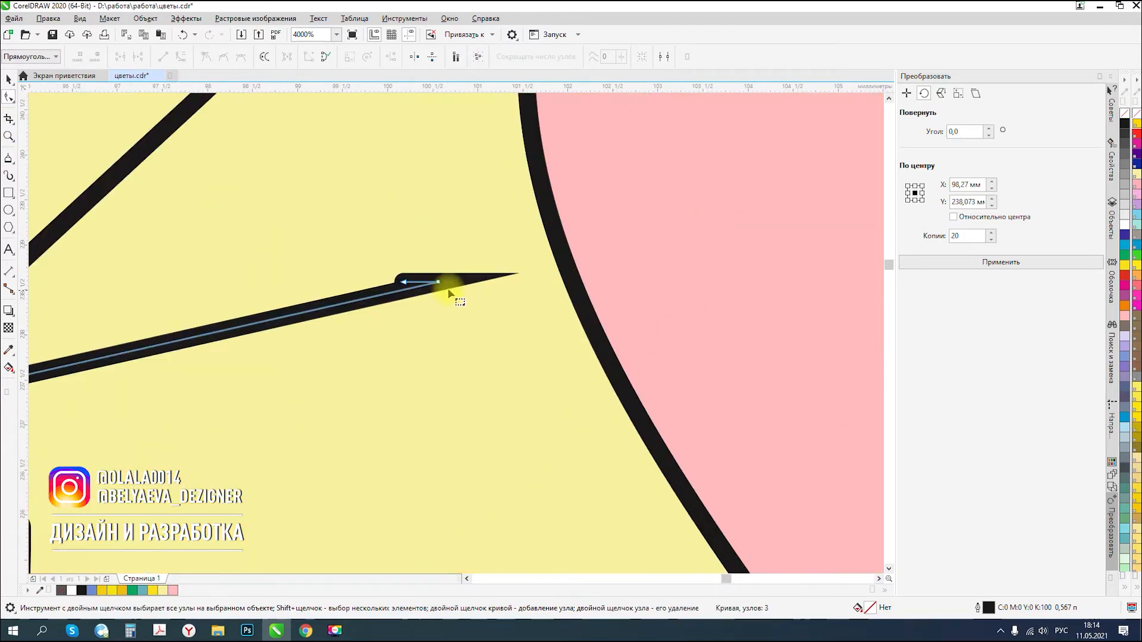
double_click(406, 286)
scroll(512, 273, down, 3)
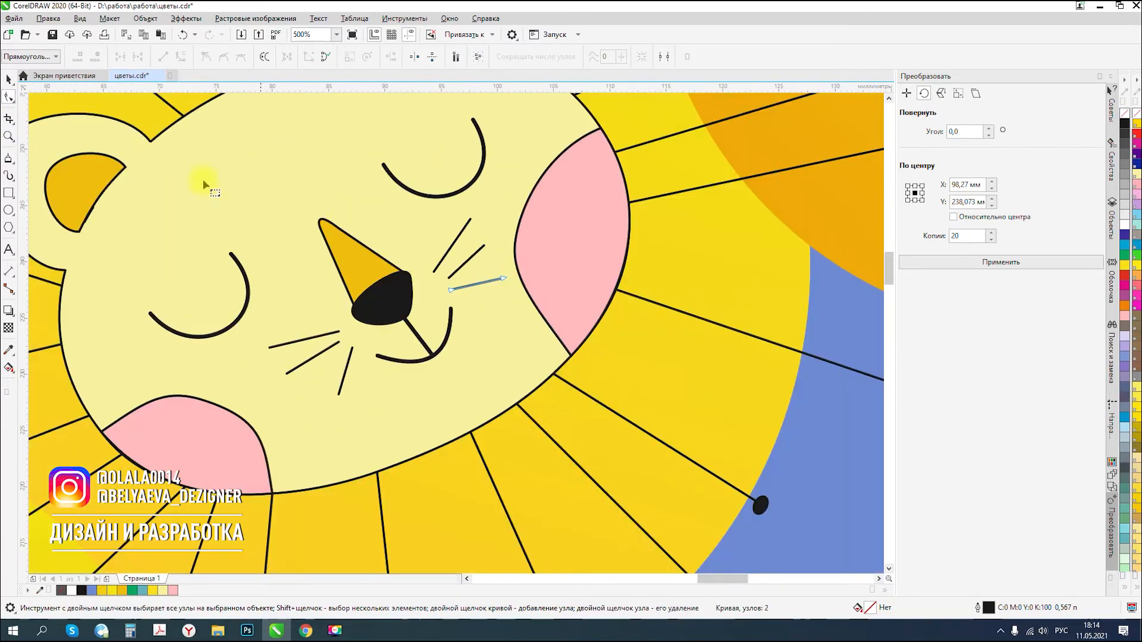
- Set the outline width of the three right whiskers to 1.0 point
key(space)
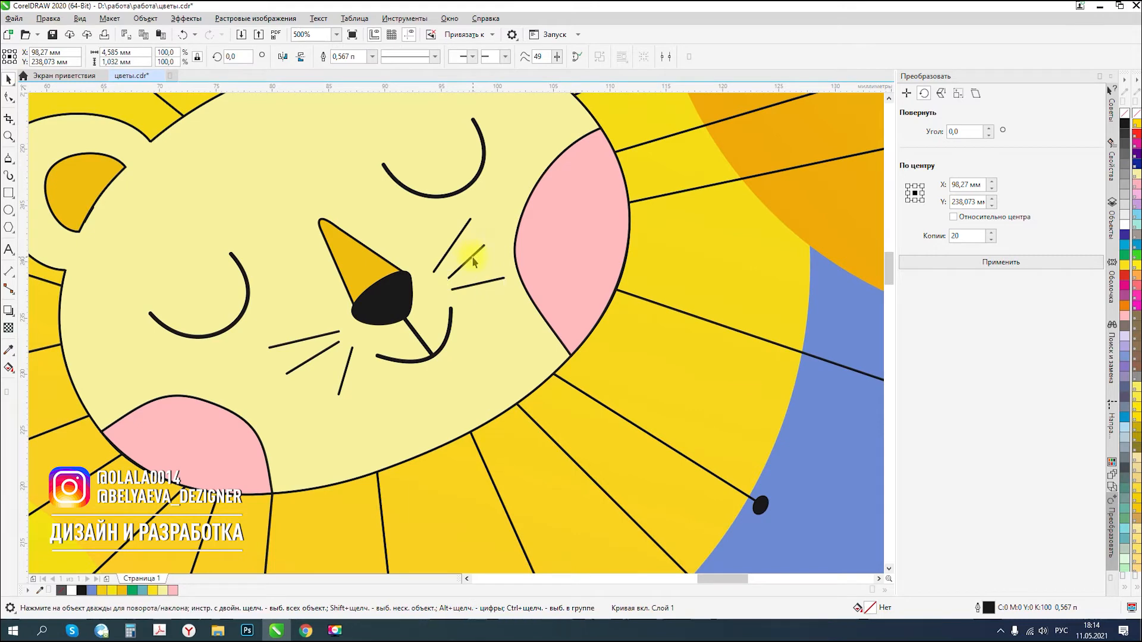
shift+click(474, 262)
click(524, 56)
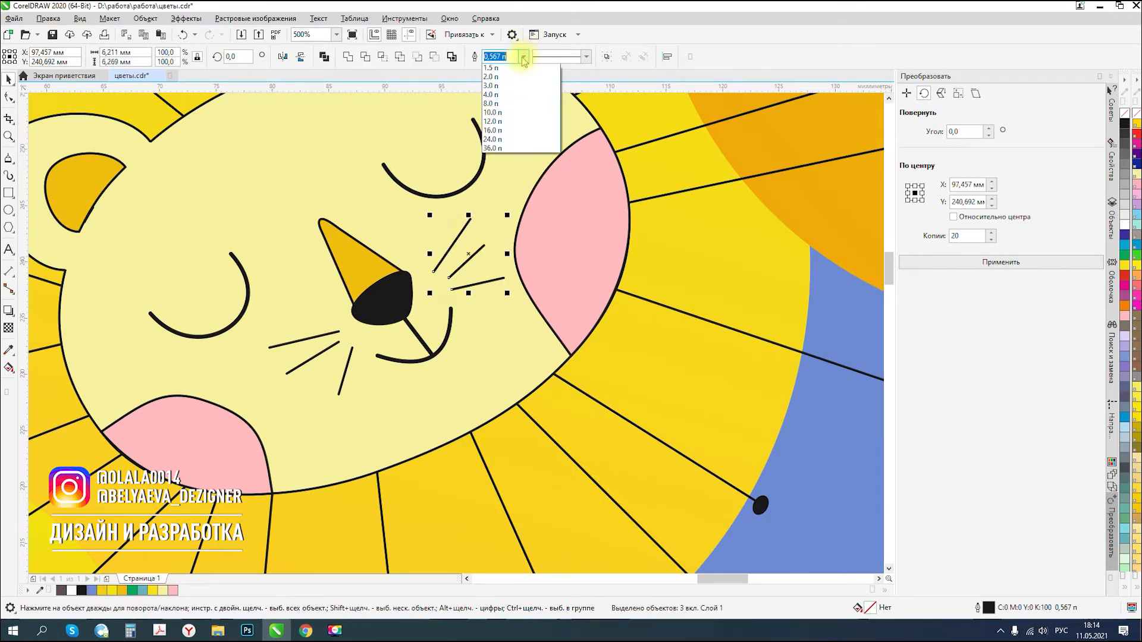
click(506, 105)
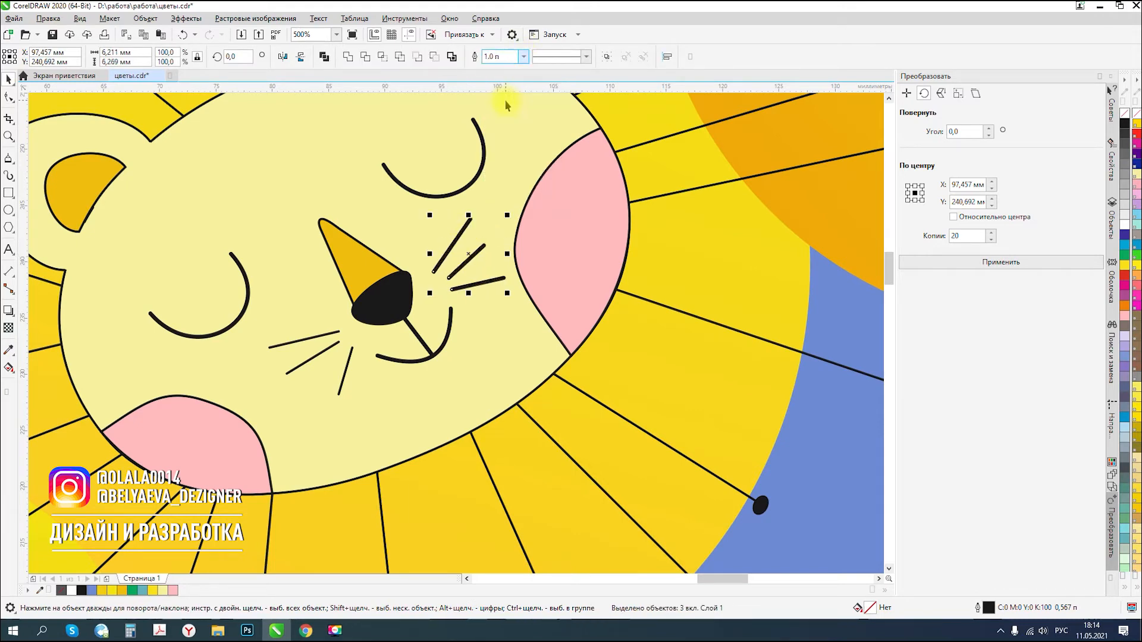
- Set the outline width of the three left whiskers to 1.0 point
click(298, 345)
shift+click(296, 364)
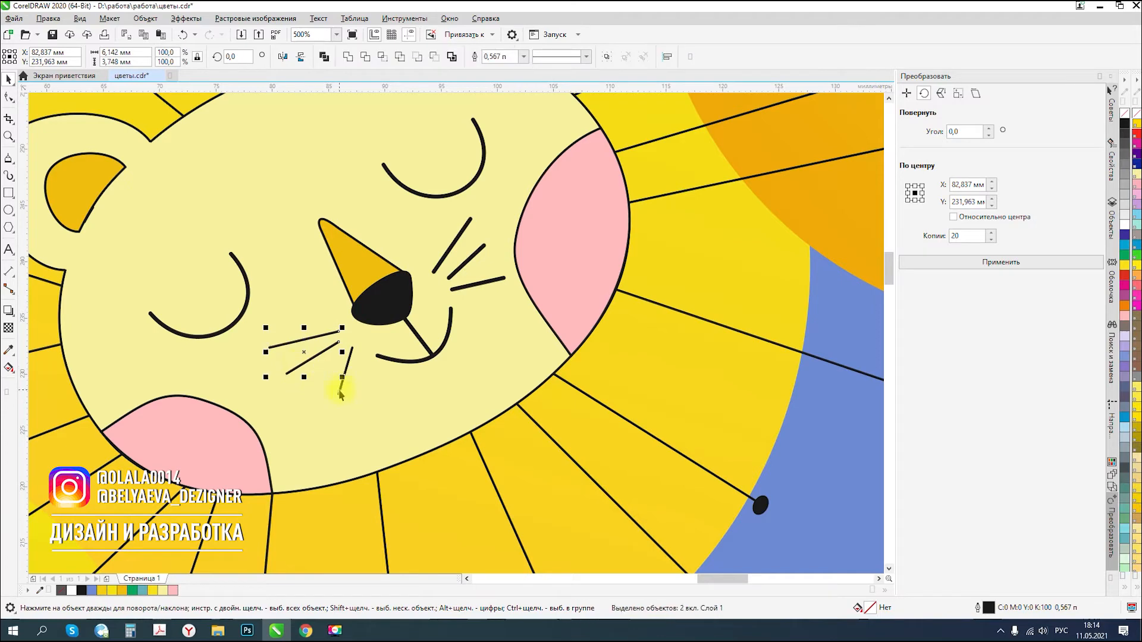
click(523, 56)
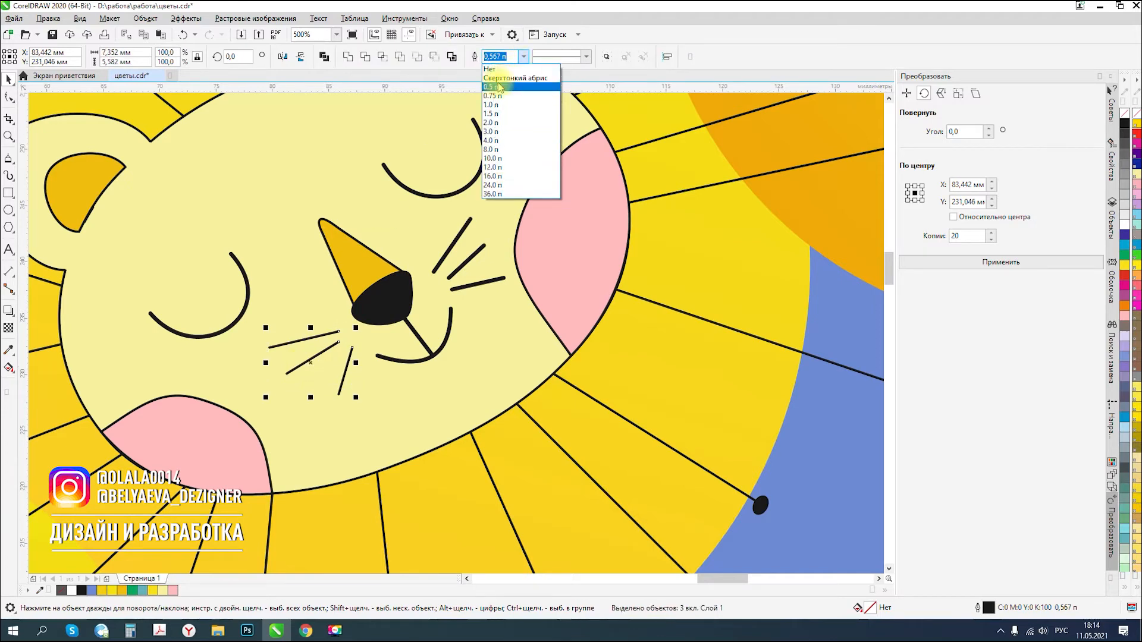
click(492, 106)
- Remove the outline from both pink cheeks of the upper bear
click(533, 236)
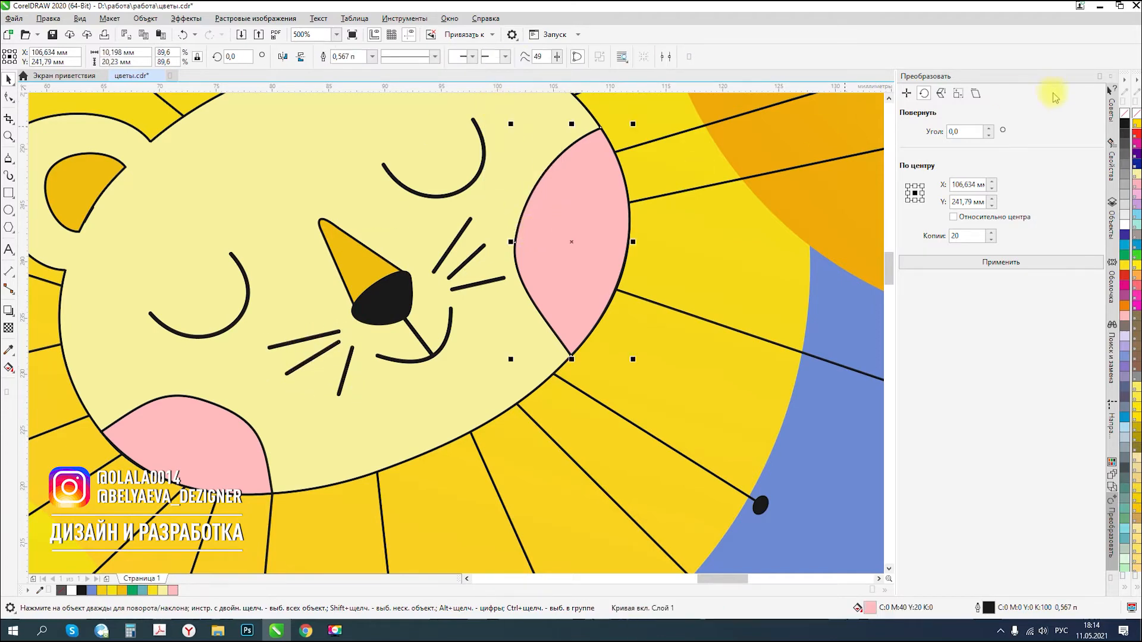
right_click(1125, 113)
scroll(647, 317, down, 4)
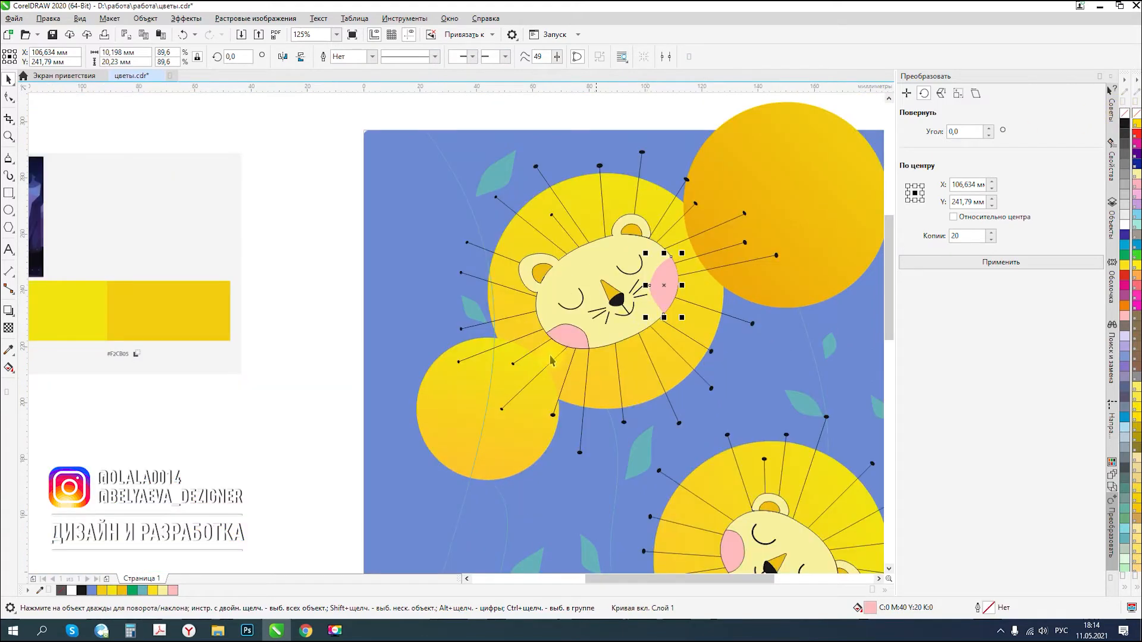
scroll(342, 287, down, 2)
scroll(349, 285, up, 2)
click(432, 295)
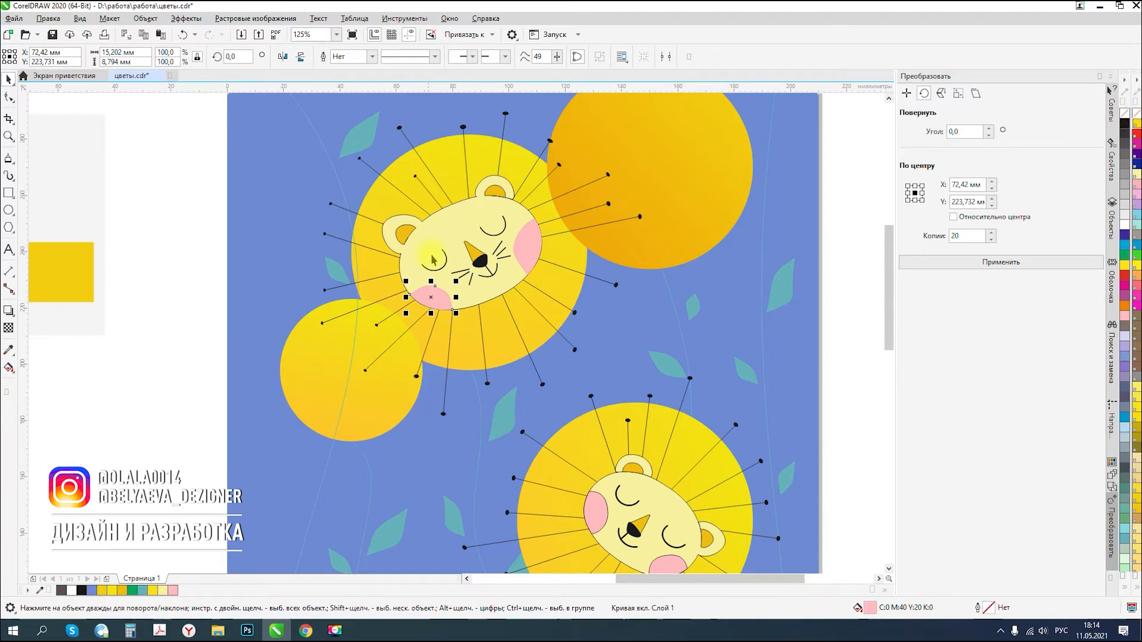
- Remove the outline from both orange inner-ear shapes of the upper bear
click(408, 238)
shift+click(494, 191)
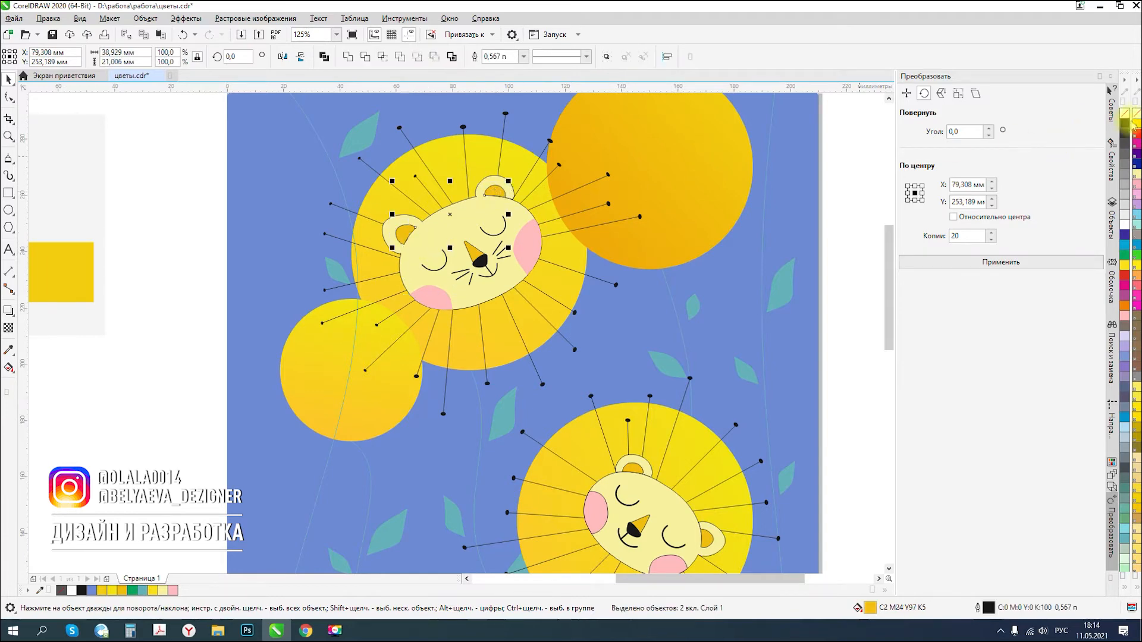
click(212, 238)
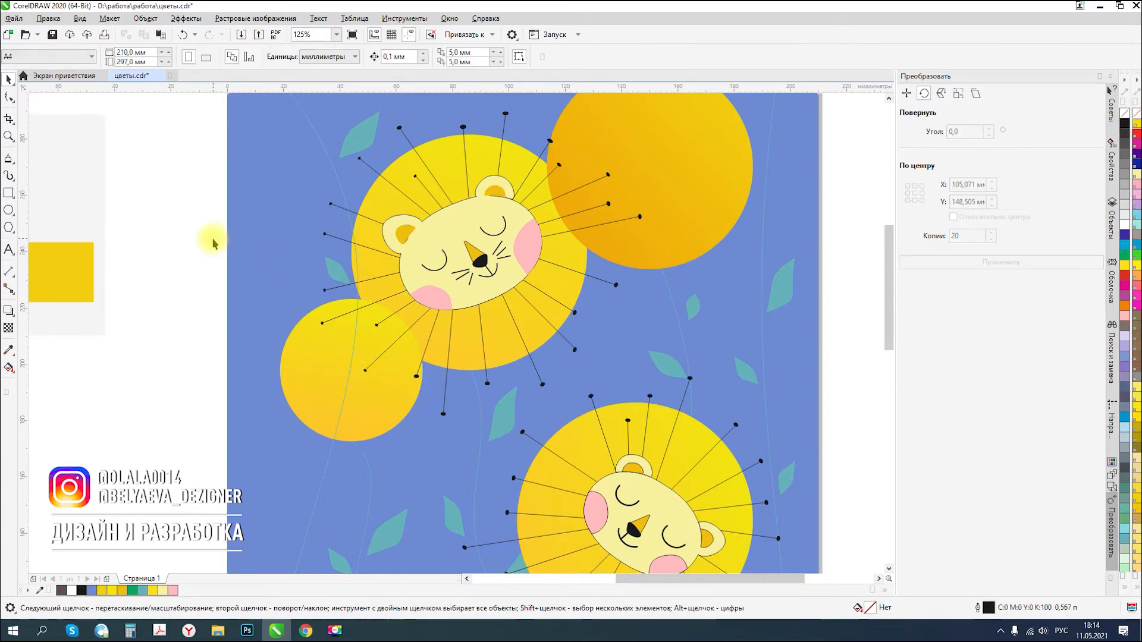
- Try to shift the upper bear's inner-ear shapes slightly to cover the exposed bits of line at their edges
scroll(404, 232, up, 4)
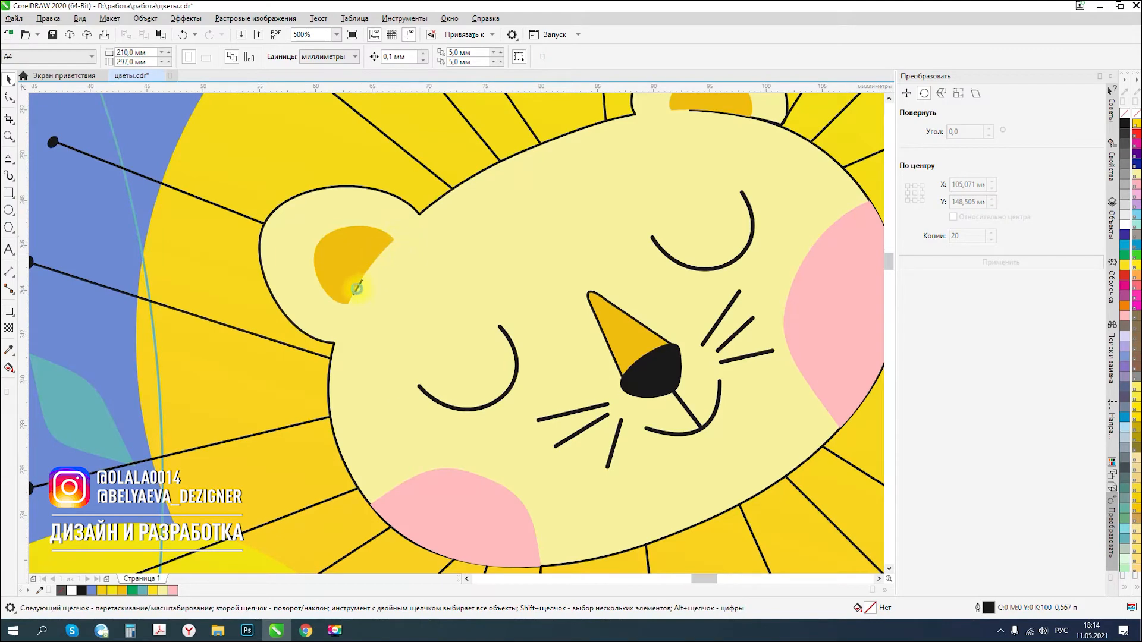
scroll(357, 293, up, 2)
click(357, 293)
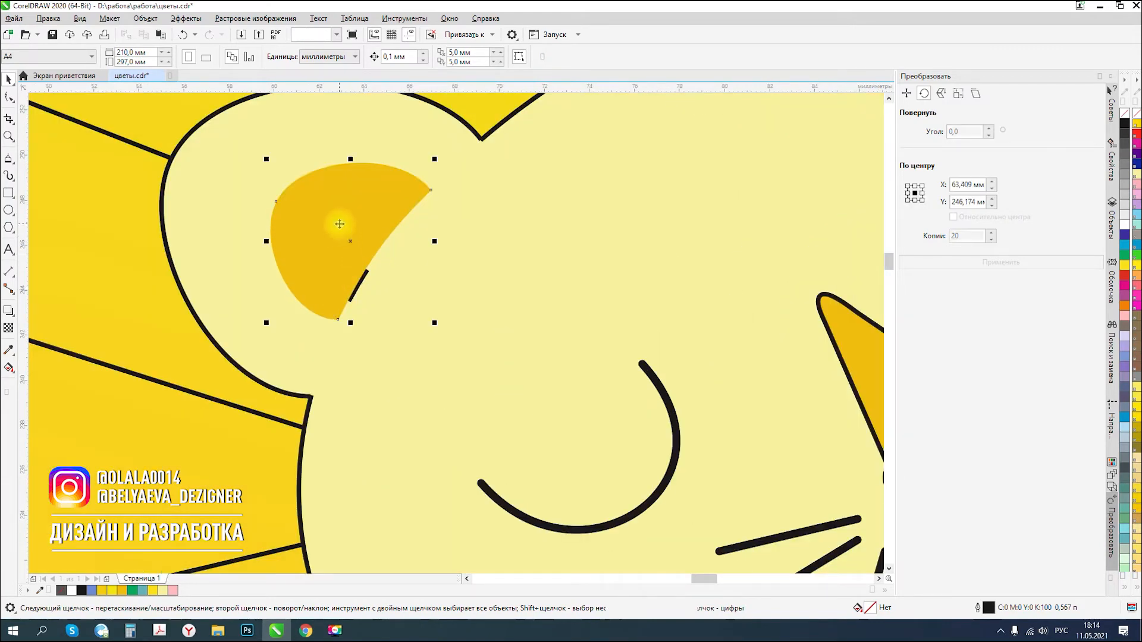
scroll(398, 267, down, 4)
scroll(398, 267, down, 6)
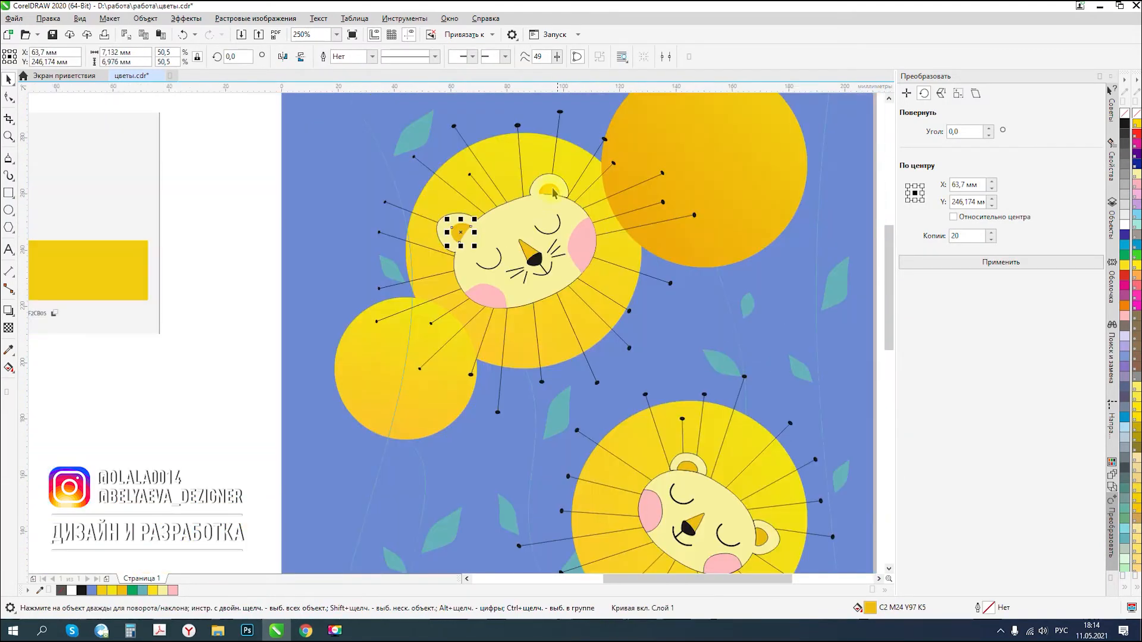
scroll(627, 212, up, 6)
click(619, 239)
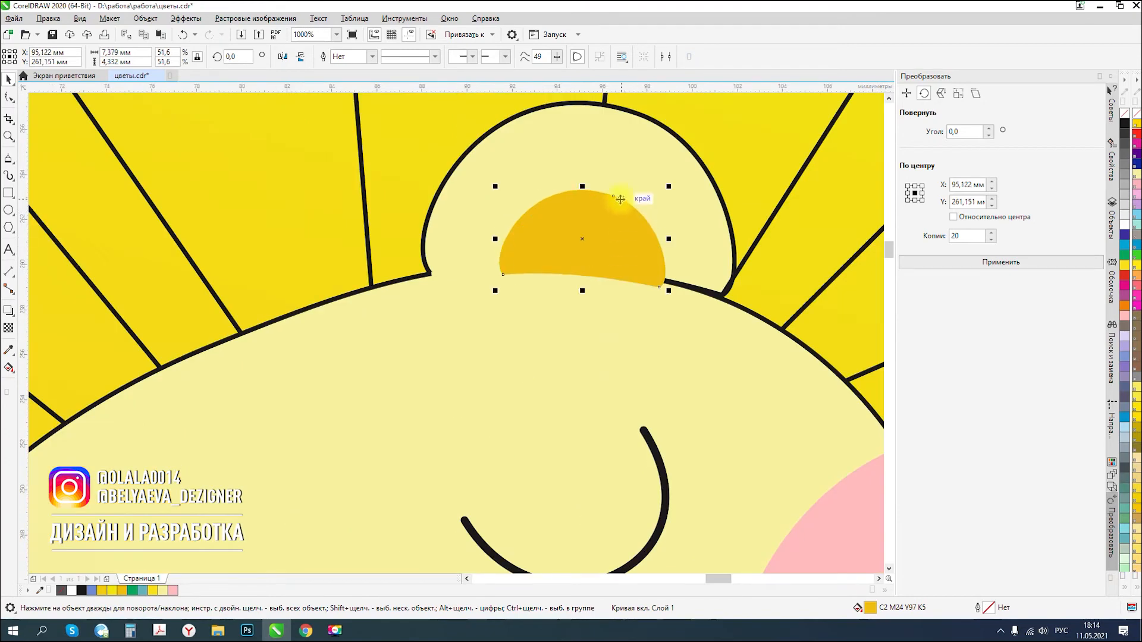
scroll(622, 205, down, 6)
scroll(438, 218, down, 2)
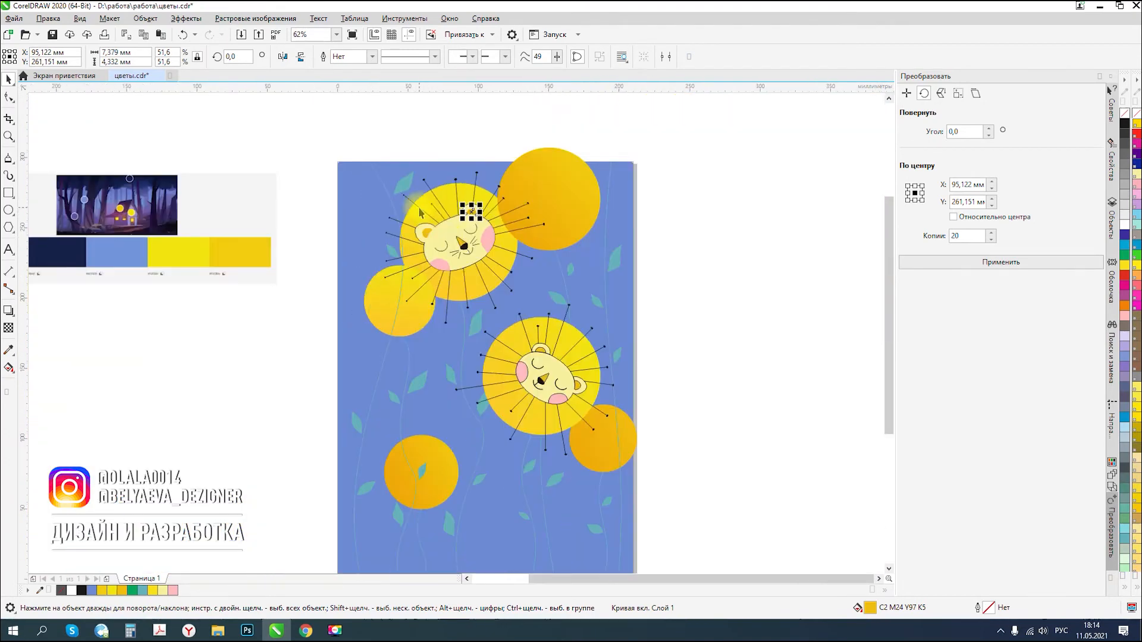
- Undo the last position changes of the upper bear's inner-ear shapes
click(722, 351)
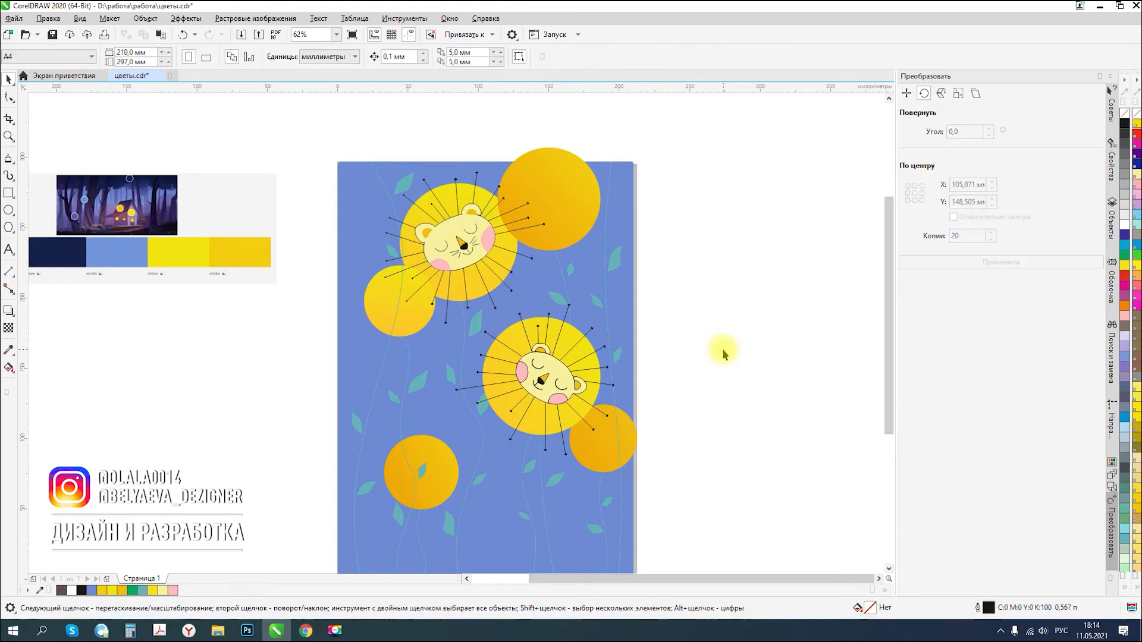
key(ctrl+z)
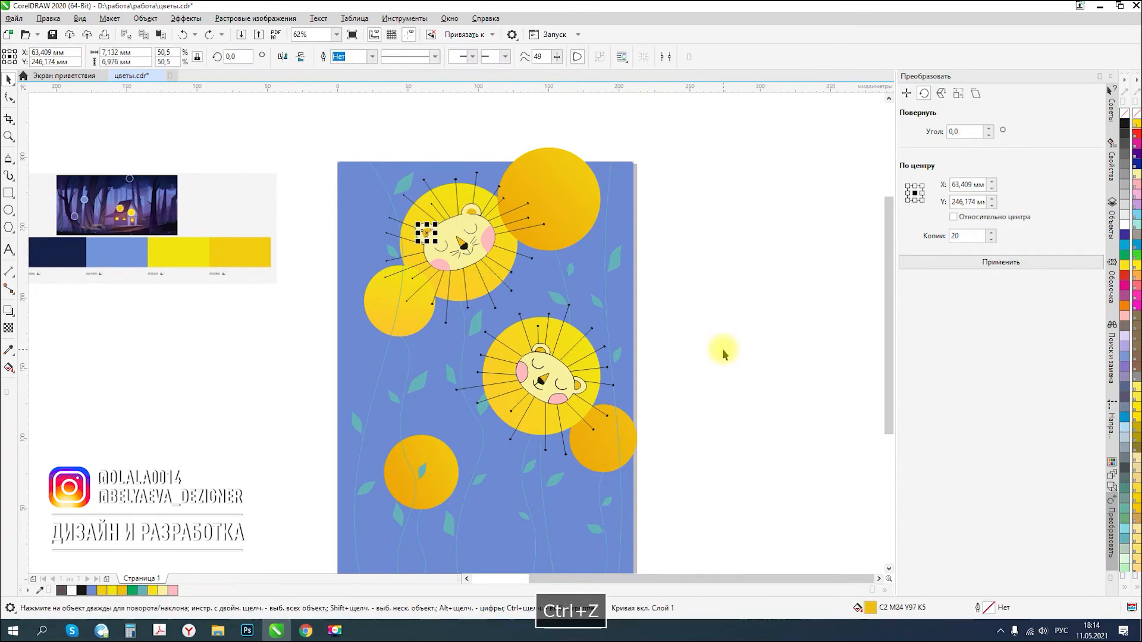
key(ctrl+z)
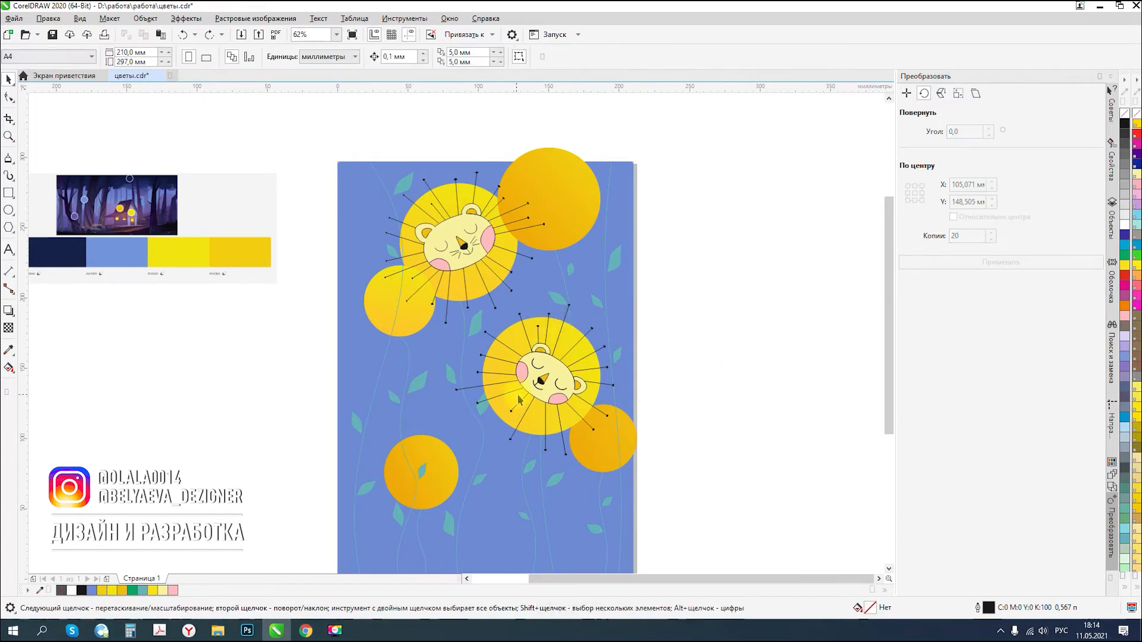
- Draw three straight whiskers about 4 to 6 mm long fanning from the lower lion's nose toward its lower cheek
scroll(521, 375, up, 5)
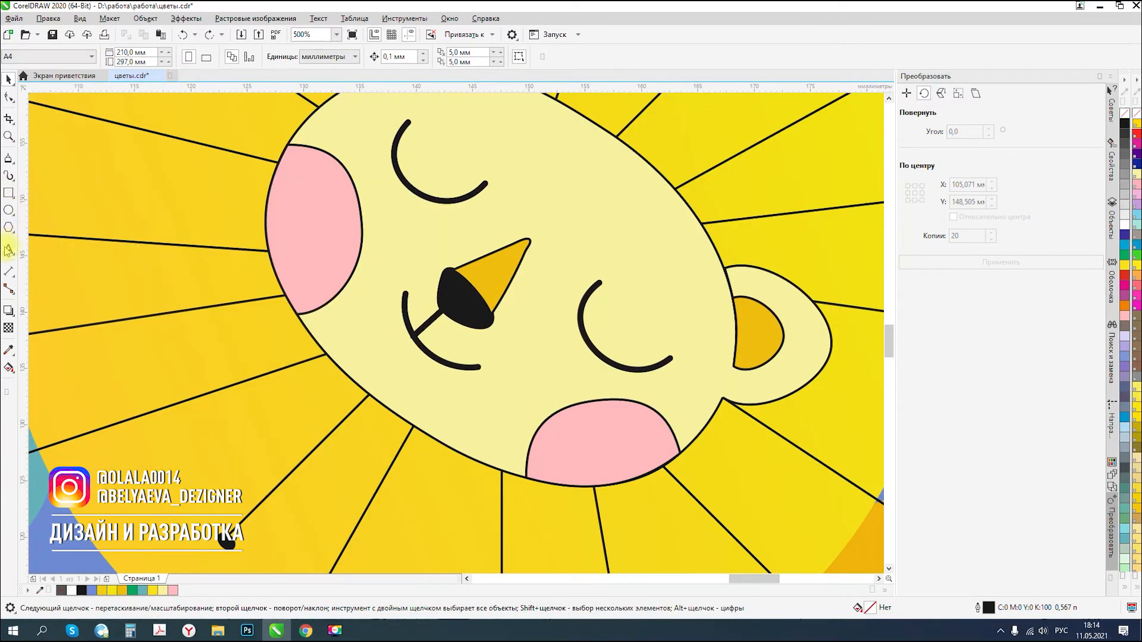
click(8, 249)
click(488, 333)
click(558, 369)
click(484, 344)
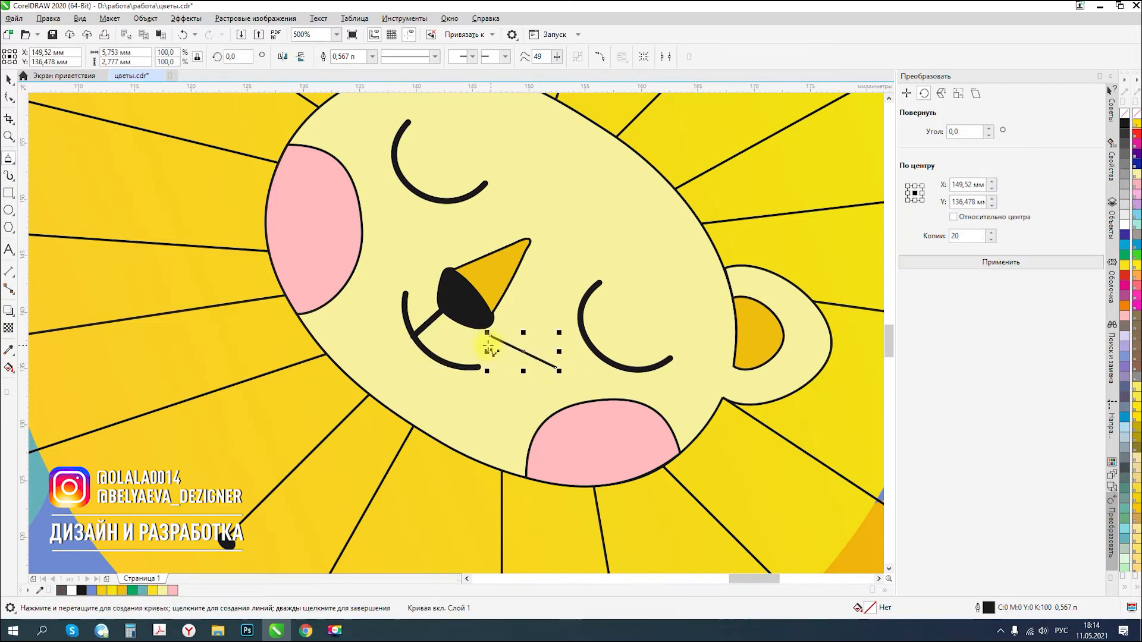
click(527, 376)
click(481, 350)
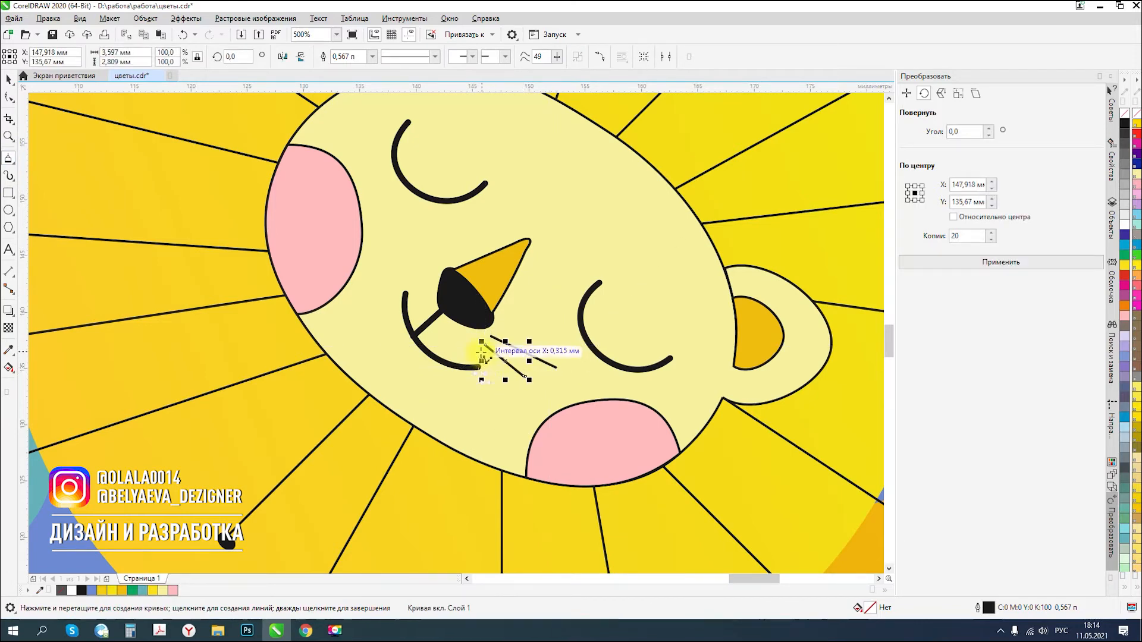
click(510, 393)
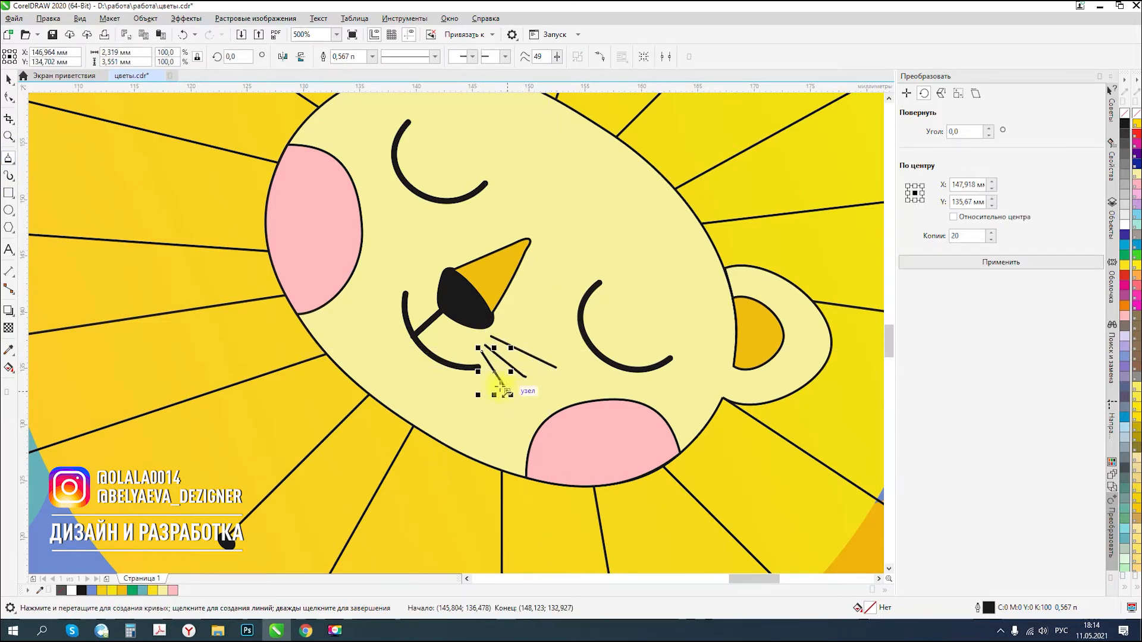
- Draw three straight whiskers about 3 to 5 mm long on the other side of the lower lion's nose, above the mouth
click(412, 215)
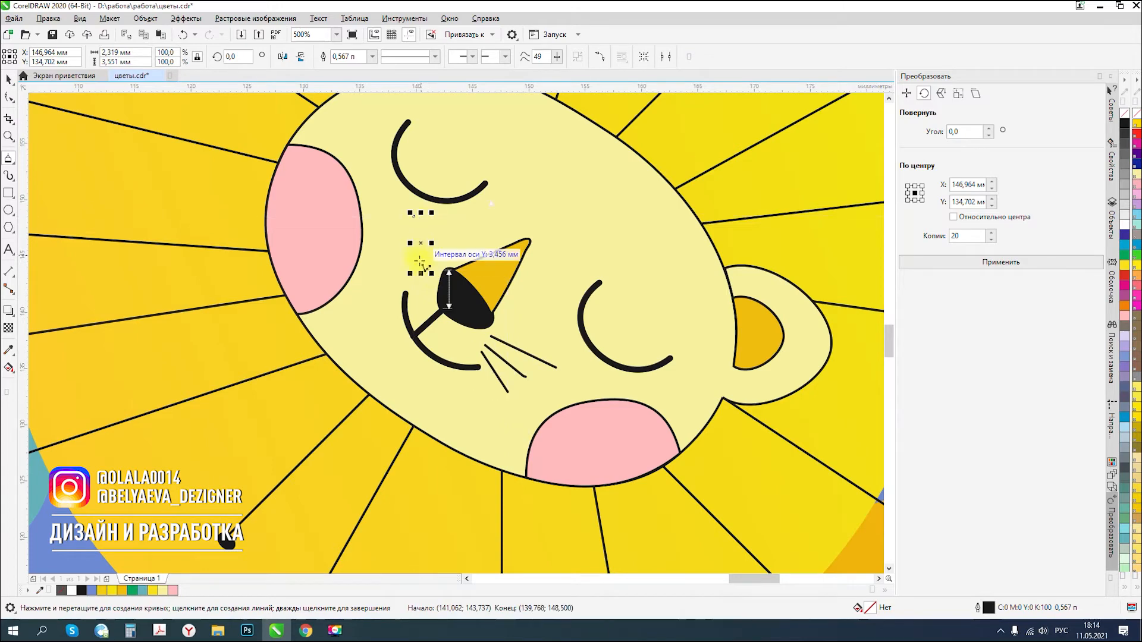
double_click(393, 237)
scroll(396, 260, up, 2)
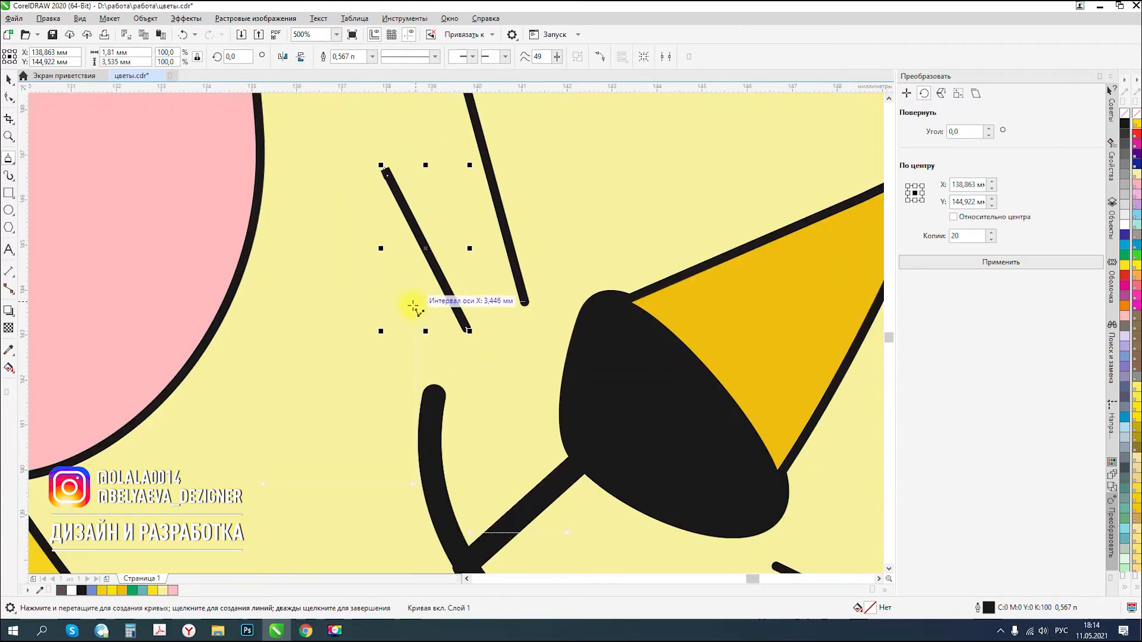
click(442, 346)
double_click(314, 245)
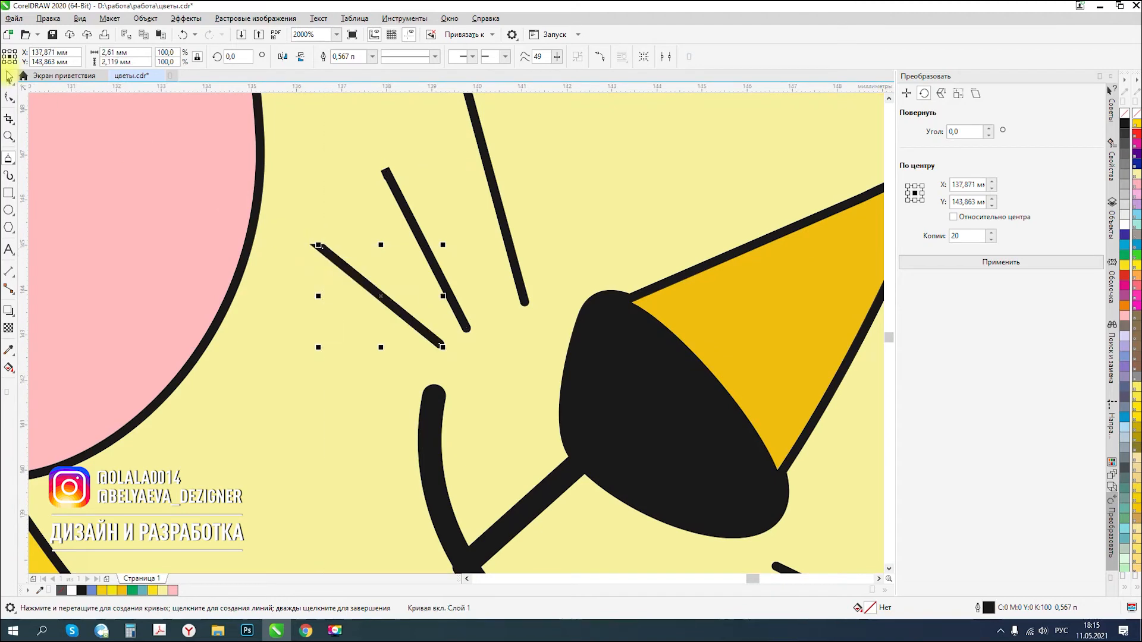
- Set the outline width of the three whiskers above the lower lion's mouth to 1.0 pt
scroll(437, 287, down, 2)
key(space)
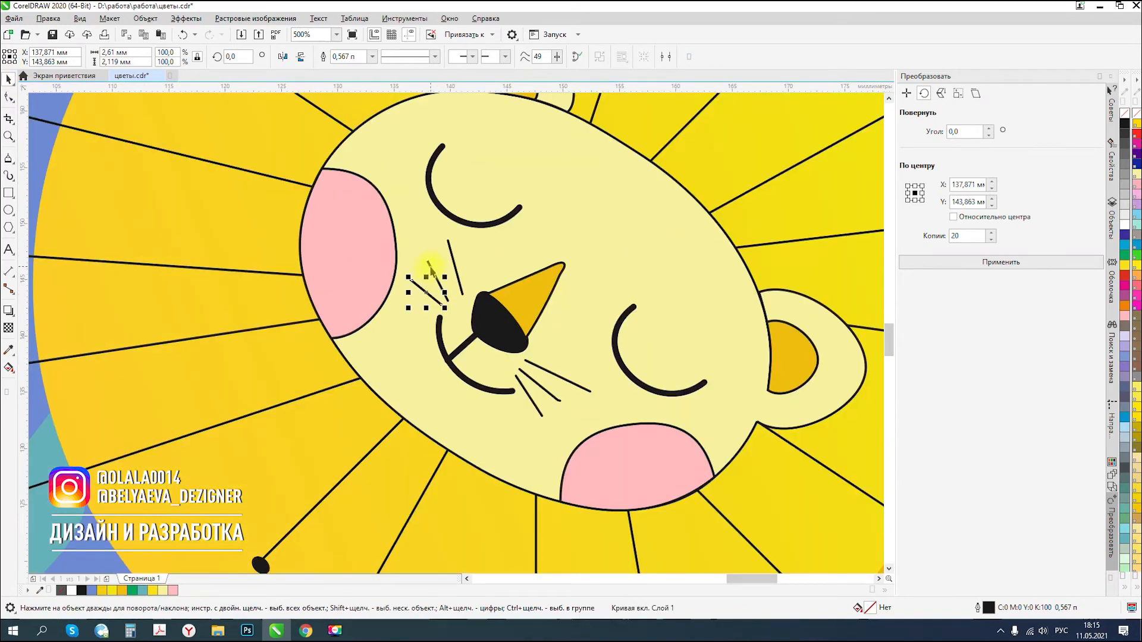
shift+click(451, 257)
click(523, 56)
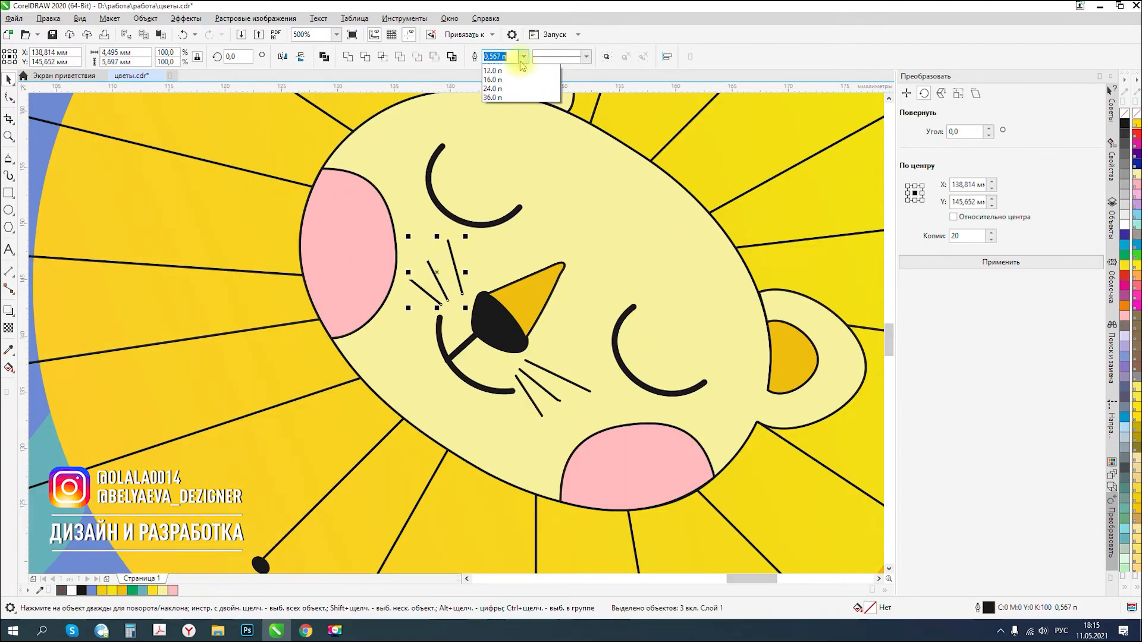
click(508, 107)
click(10, 97)
scroll(462, 271, up, 1)
click(421, 353)
scroll(413, 187, down, 5)
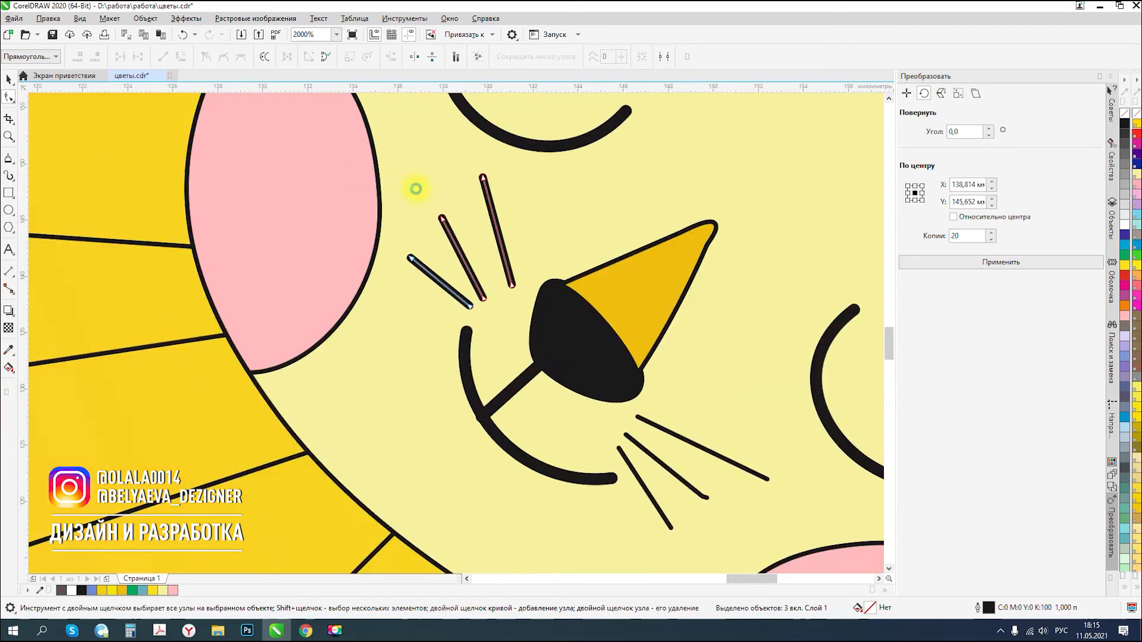
click(7, 80)
- Set the outline width of the three whiskers near the lower lion's lower cheek to 1.0 pt and save the drawing
scroll(438, 255, up, 3)
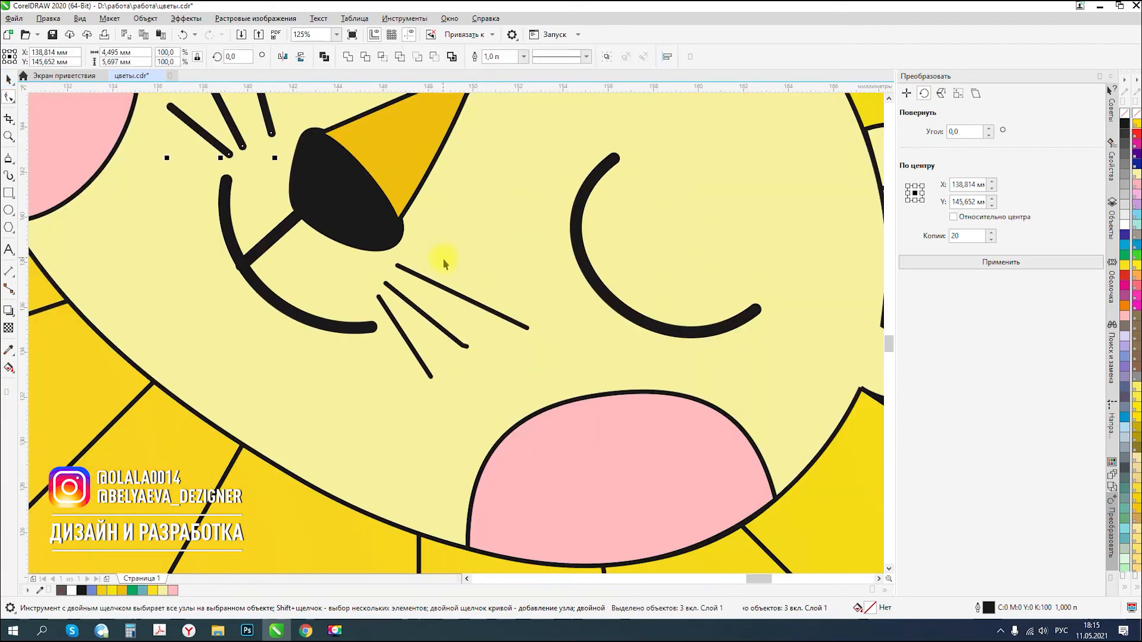
click(438, 330)
shift+click(439, 326)
shift+click(425, 365)
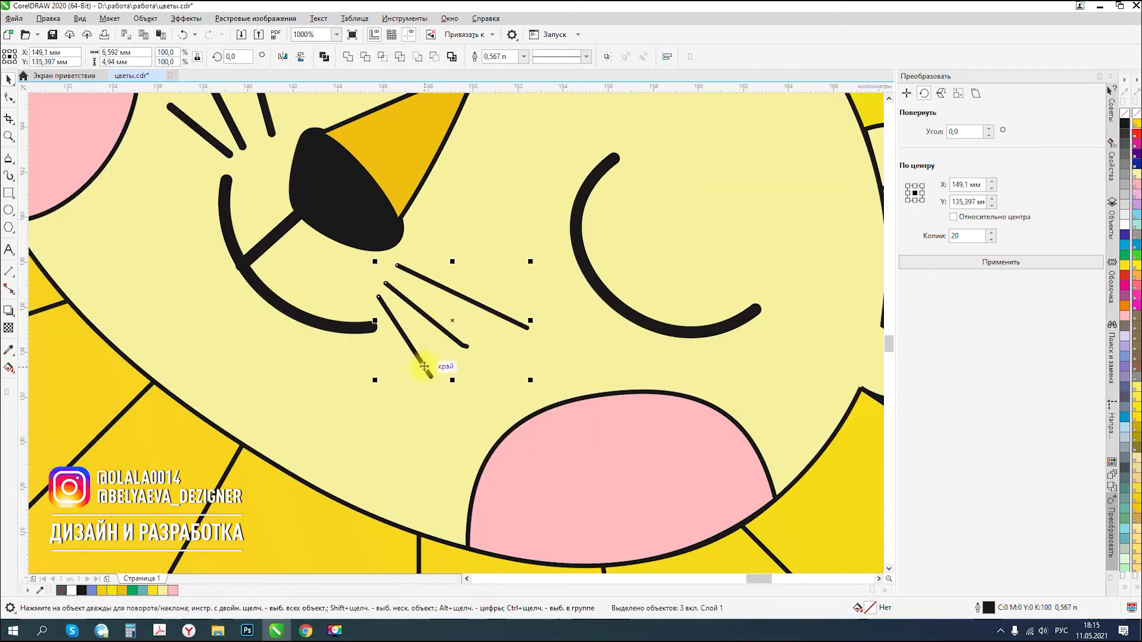
click(521, 56)
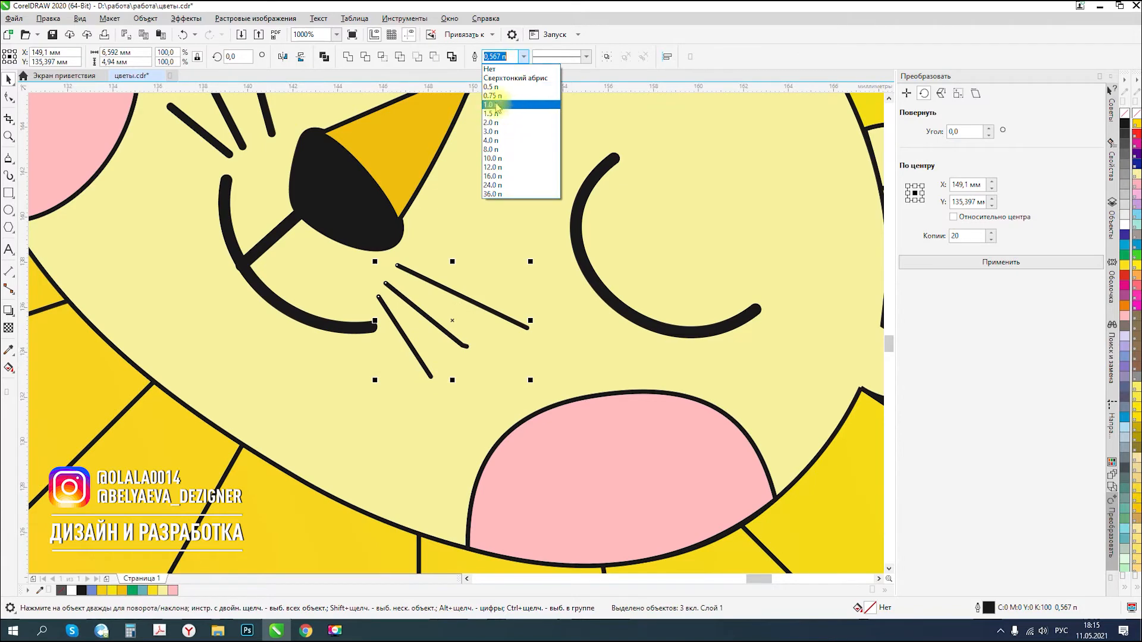
click(504, 119)
click(8, 98)
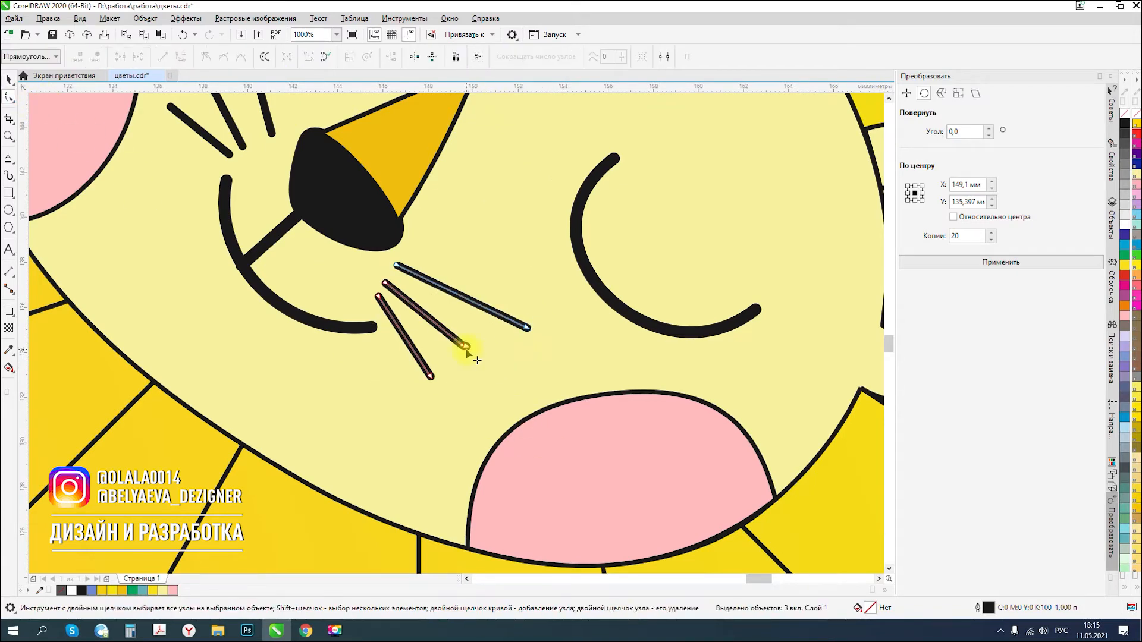
click(10, 76)
scroll(455, 306, down, 4)
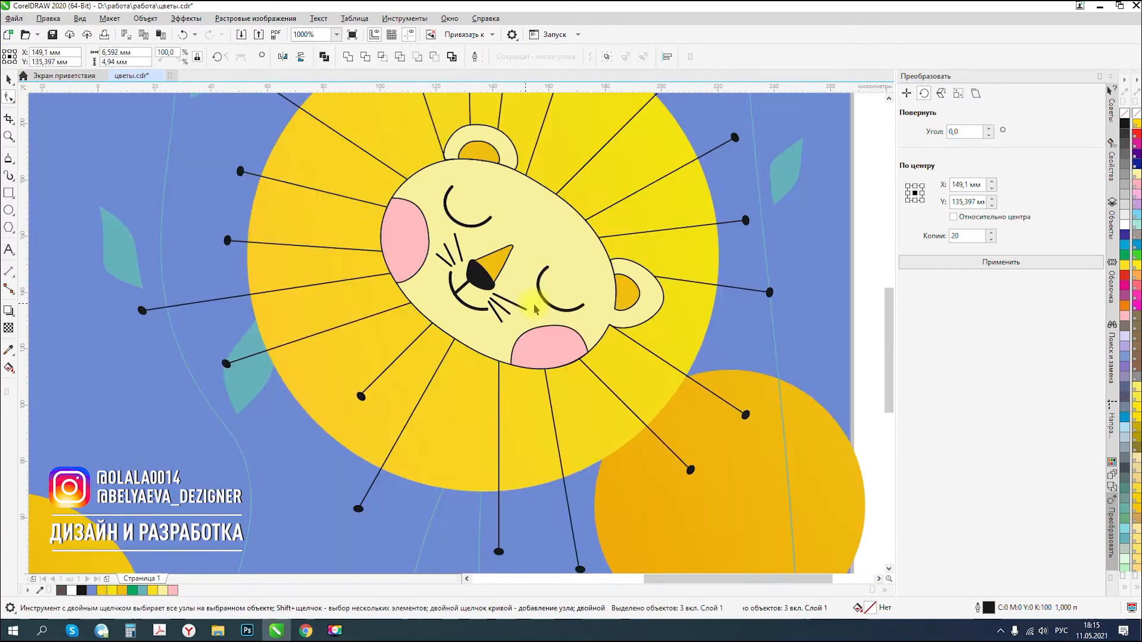
click(641, 314)
key(ctrl+s)
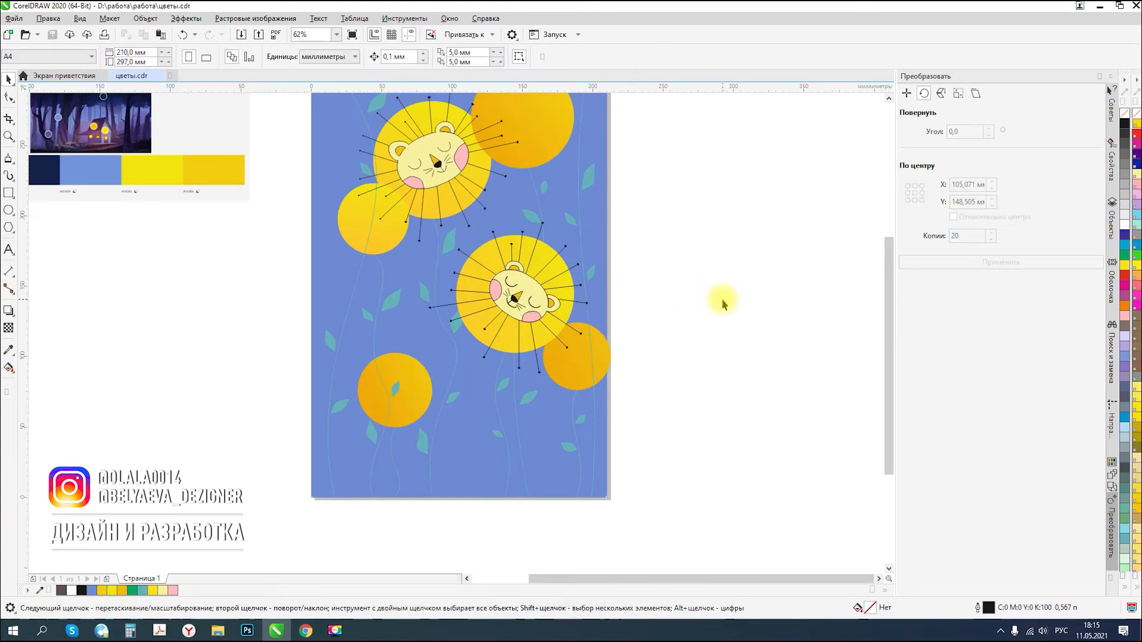
- Draw a black dot about 0.24 mm in diameter without outline on the small yellow circle below the upper lion
scroll(383, 209, up, 2)
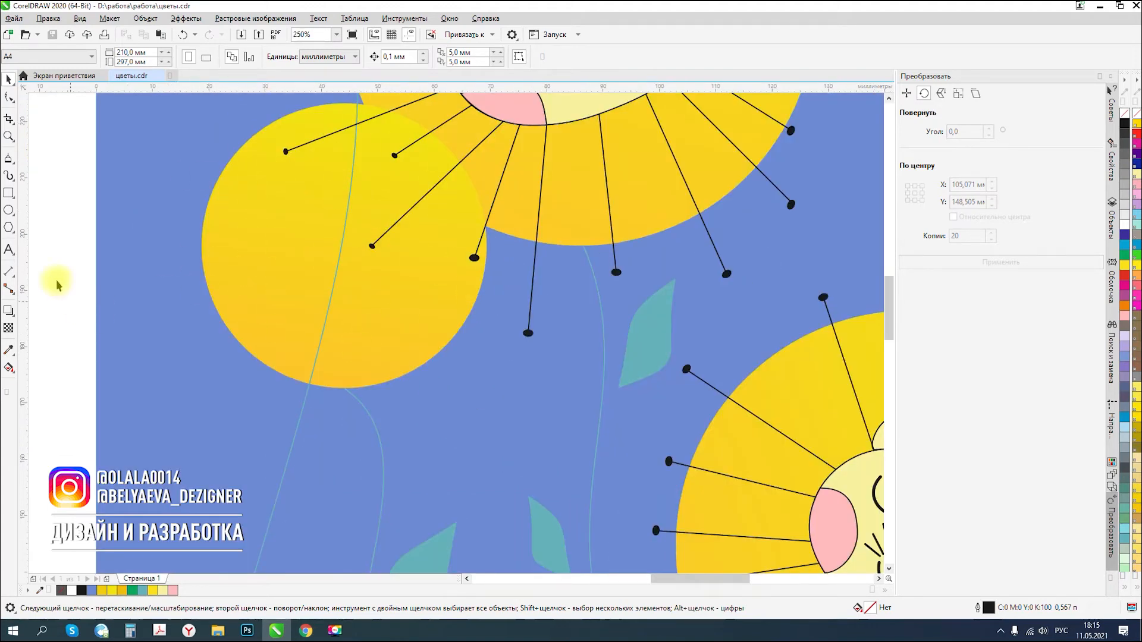
click(9, 210)
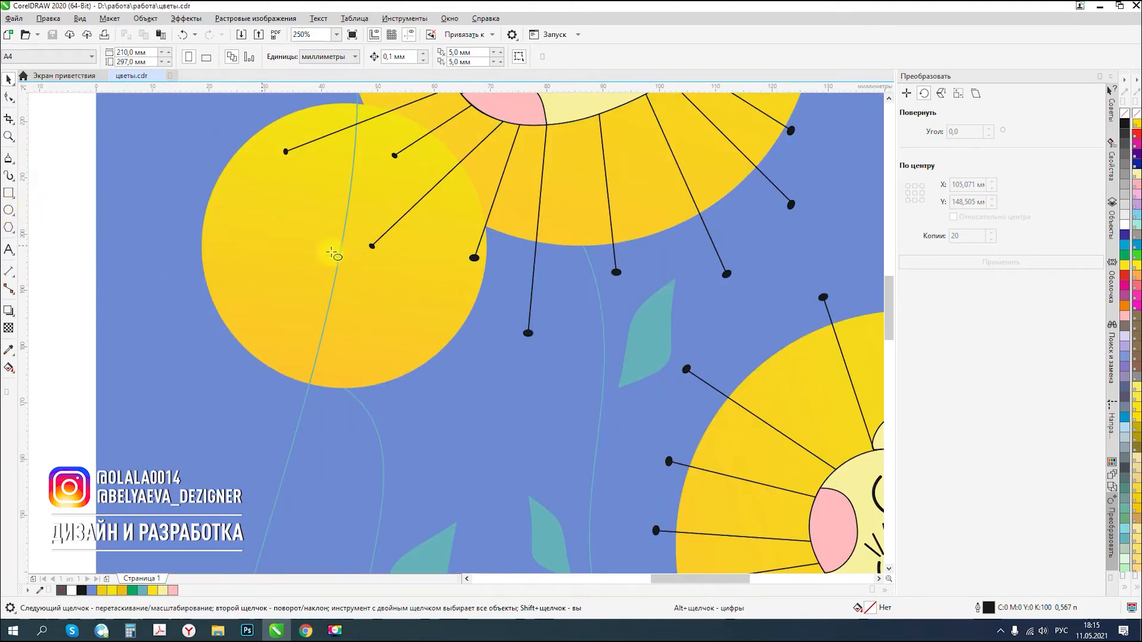
scroll(312, 244, up, 2)
drag(313, 243, 319, 252)
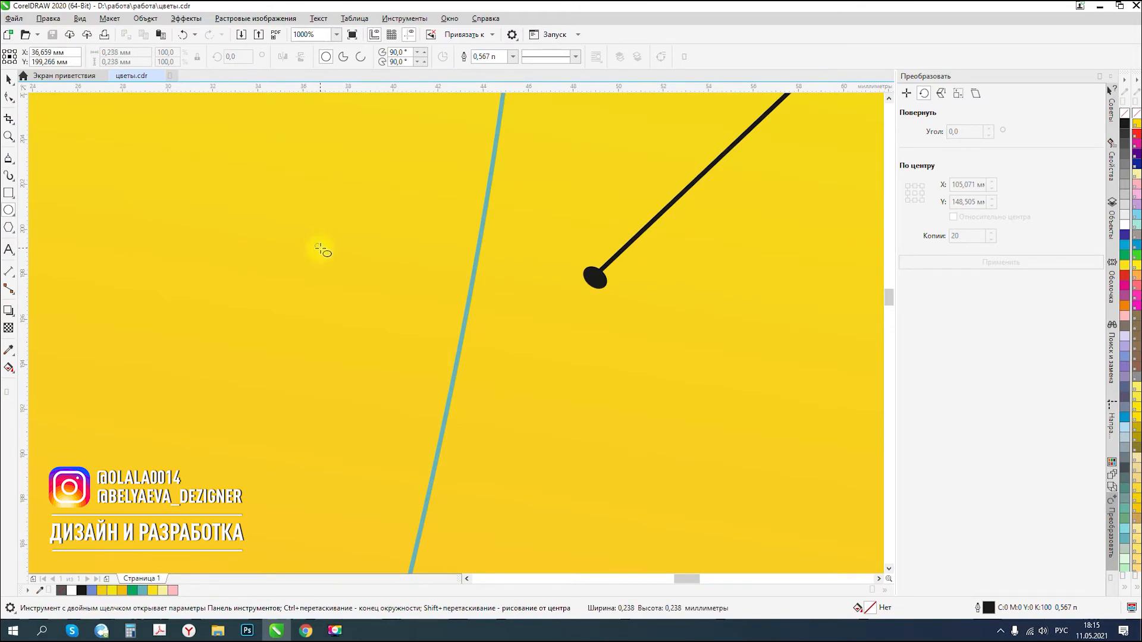
drag(321, 250, 322, 250)
key(space)
right_click(1125, 116)
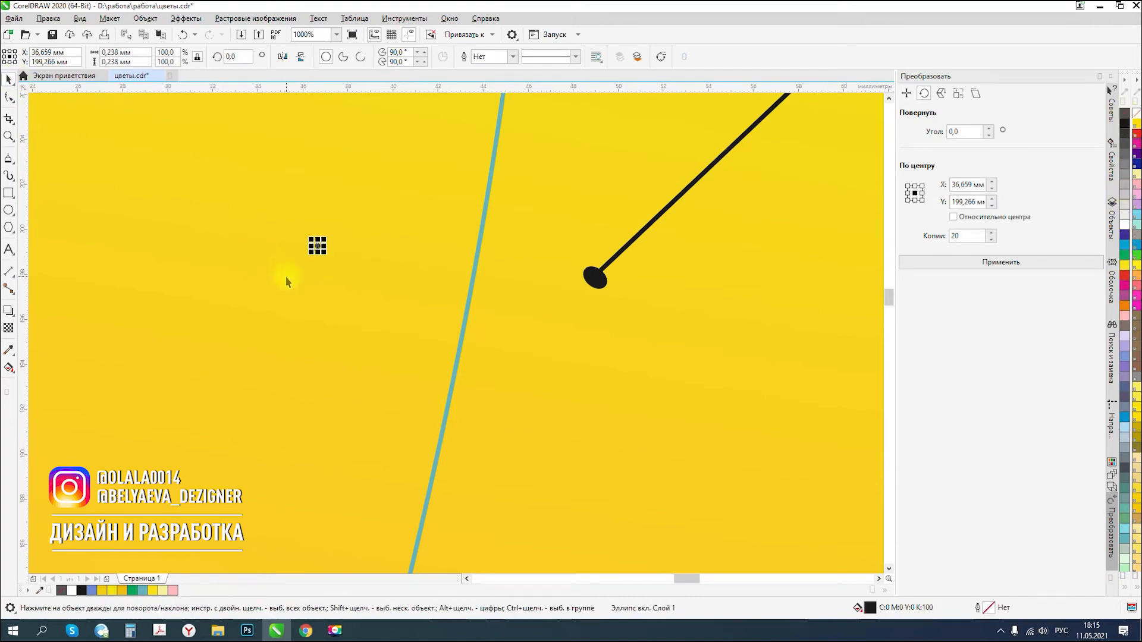
- Scatter eight copies of the small black dot around the original on the yellow circle
mouse_move(330, 214)
mouse_down()
mouse_move(359, 256)
mouse_move(334, 244)
mouse_move(369, 172)
mouse_up()
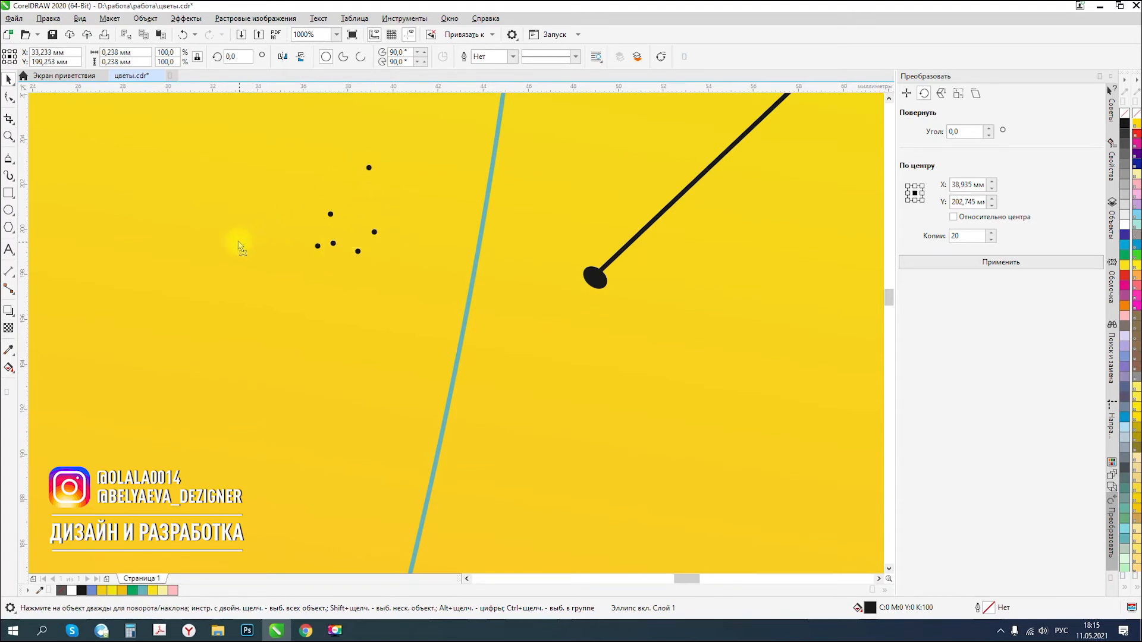
drag(239, 241, 234, 188)
right_click(234, 189)
drag(227, 190, 267, 189)
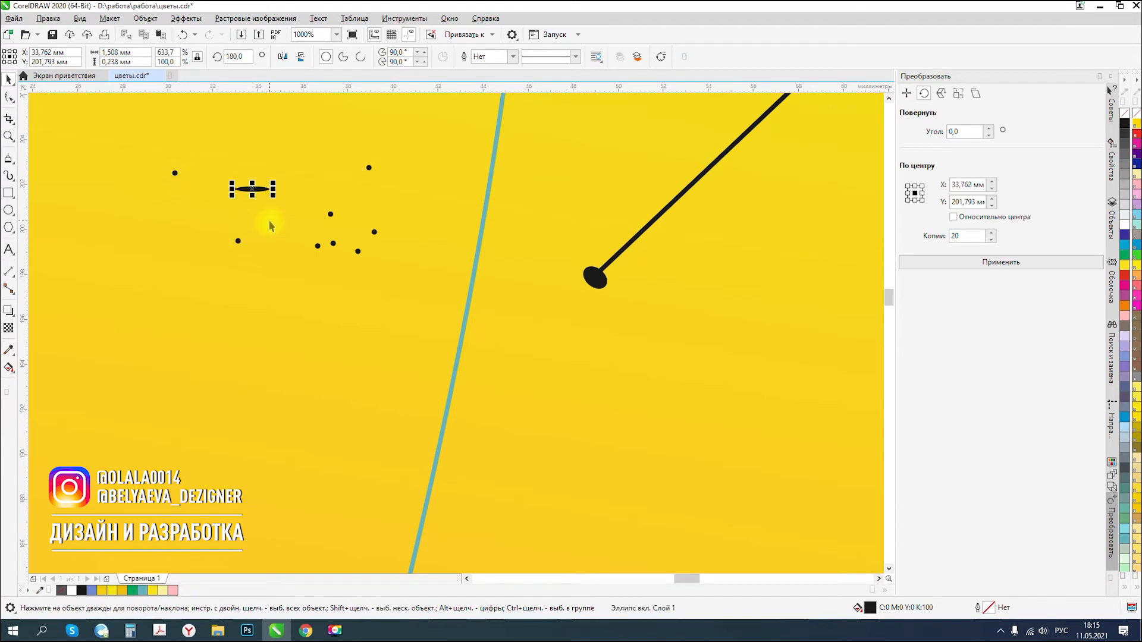
key(ctrl+z)
- Enlarge the original dot to about 0.46 mm and place a copy of it among the dots on the cluster's left side
click(317, 246)
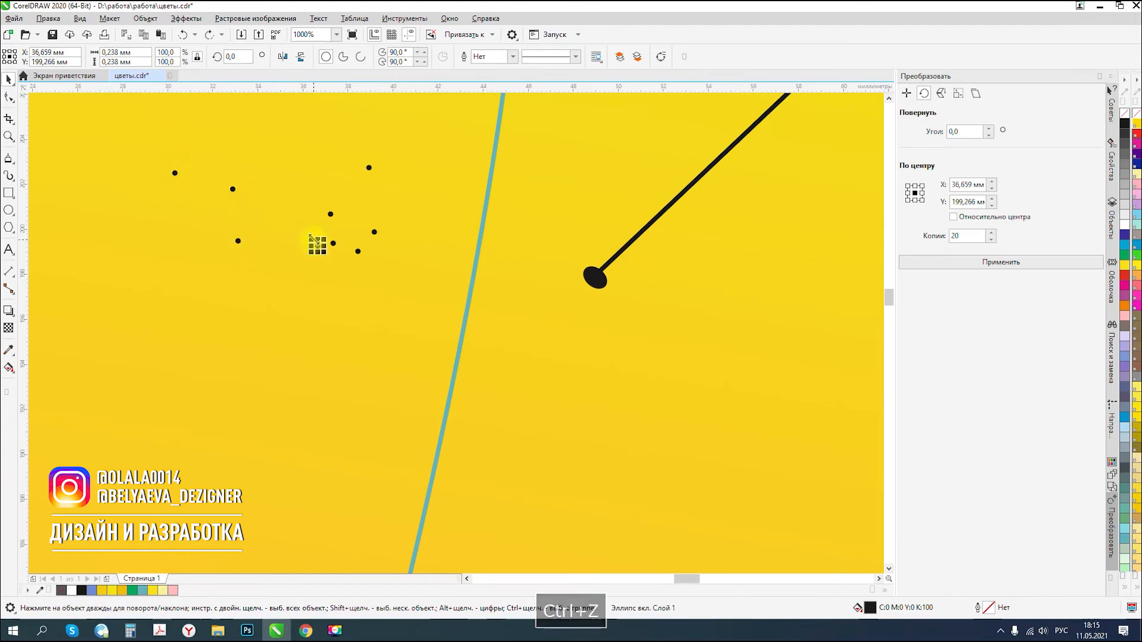
drag(310, 237, 336, 260)
scroll(302, 244, up, 3)
scroll(305, 245, up, 2)
drag(423, 170, 233, 177)
right_click(288, 215)
drag(287, 215, 181, 172)
scroll(433, 324, down, 4)
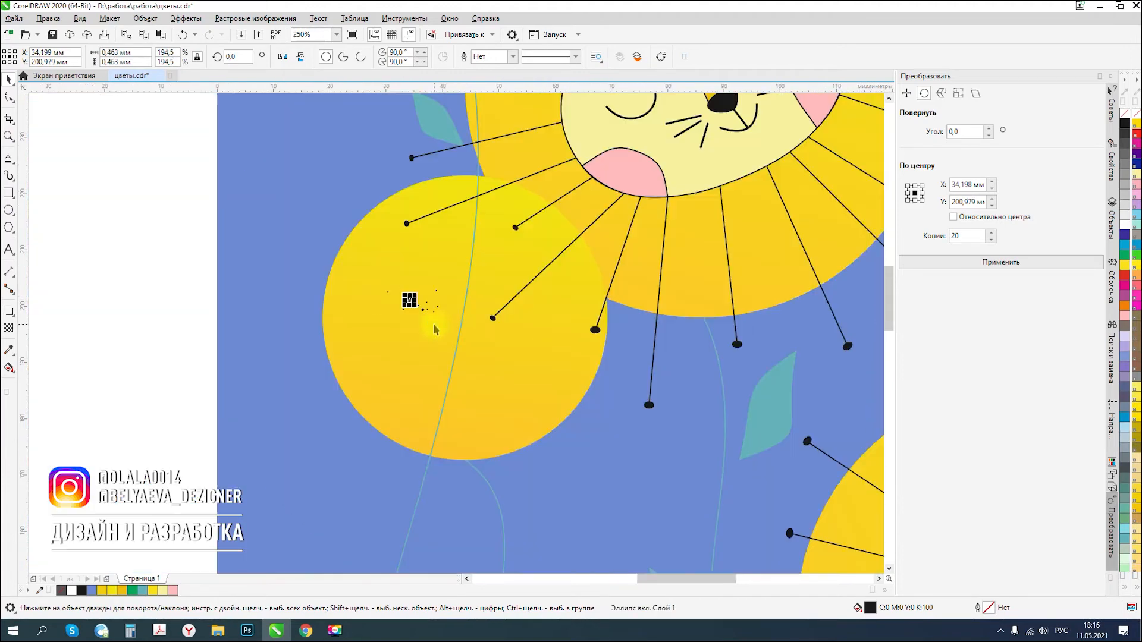
scroll(447, 317, up, 2)
drag(412, 282, 459, 191)
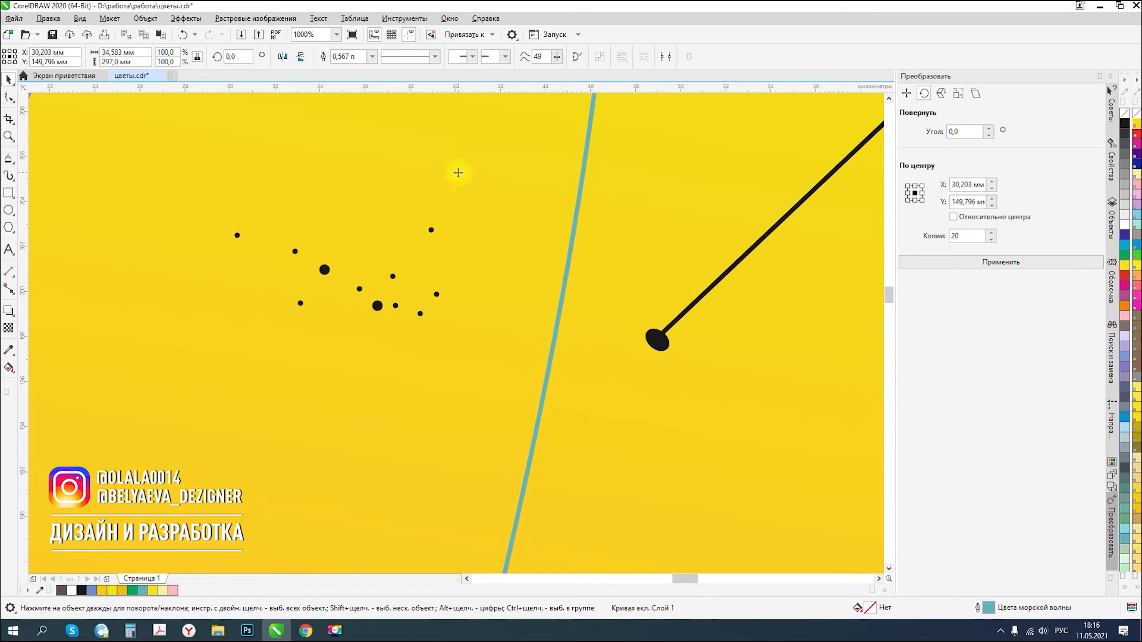
key(ctrl+z)
- Enlarge the small dot at the cluster's upper right into the biggest one and place three medium dot copies around it
click(431, 231)
drag(442, 215, 456, 195)
drag(377, 306, 389, 235)
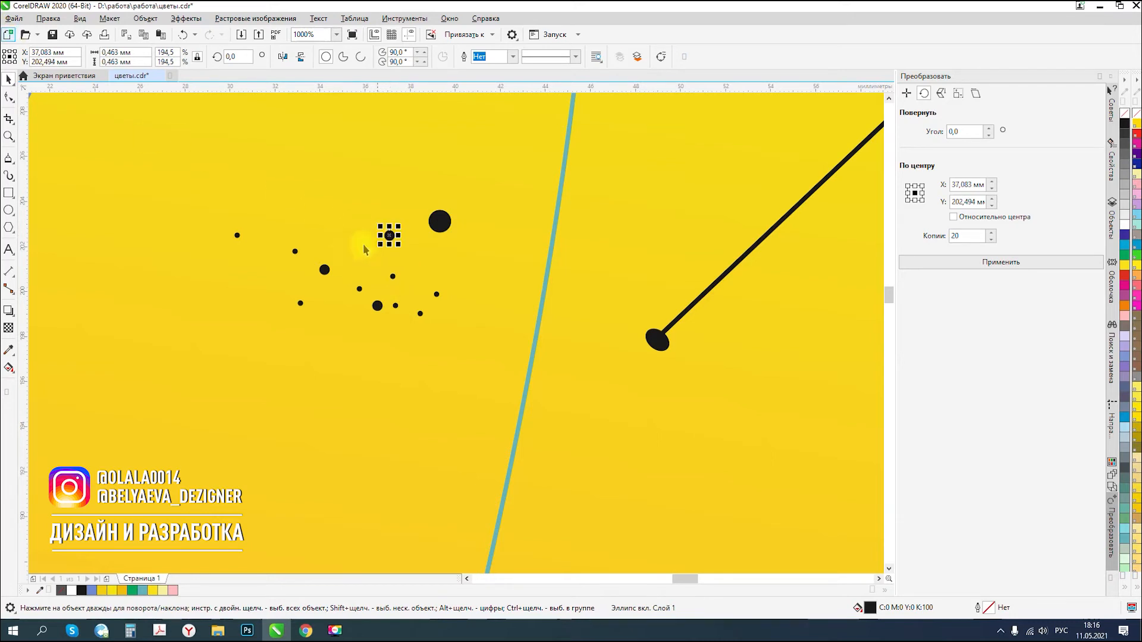
drag(390, 238, 390, 184)
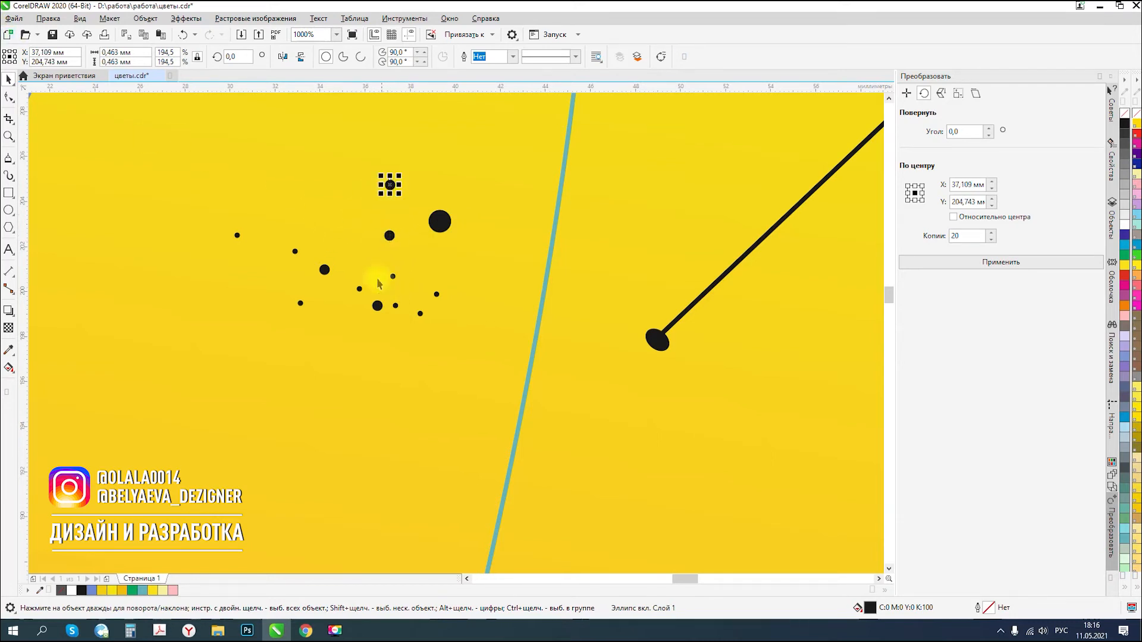
drag(325, 272, 493, 259)
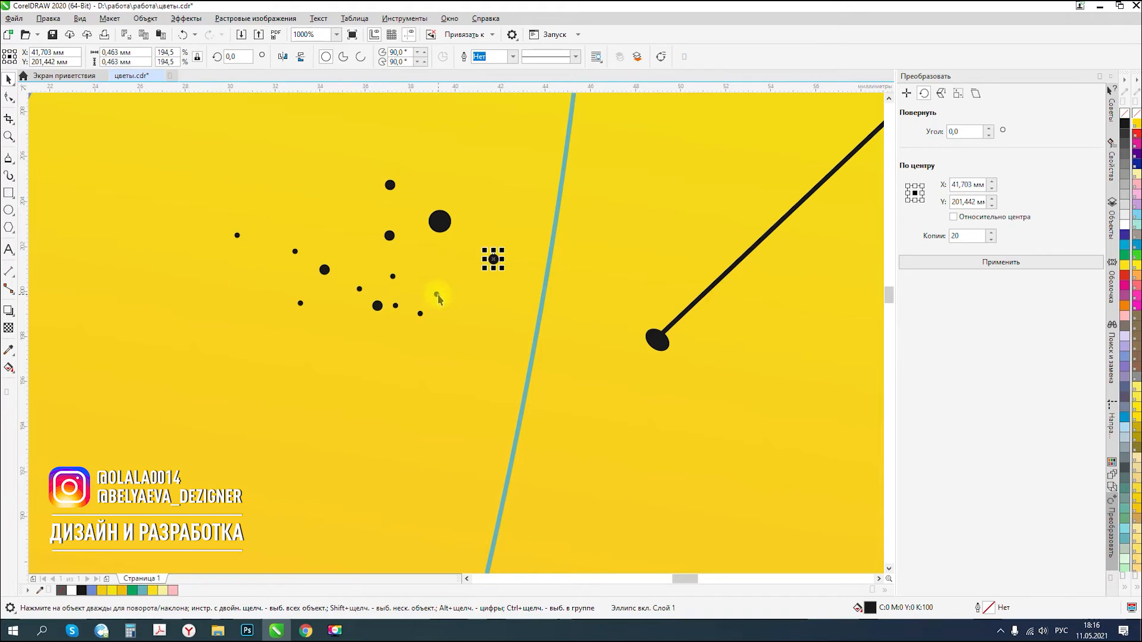
- Fill the gaps between the larger dots in the upper part of the cluster with copies of the small dot
drag(419, 316, 423, 266)
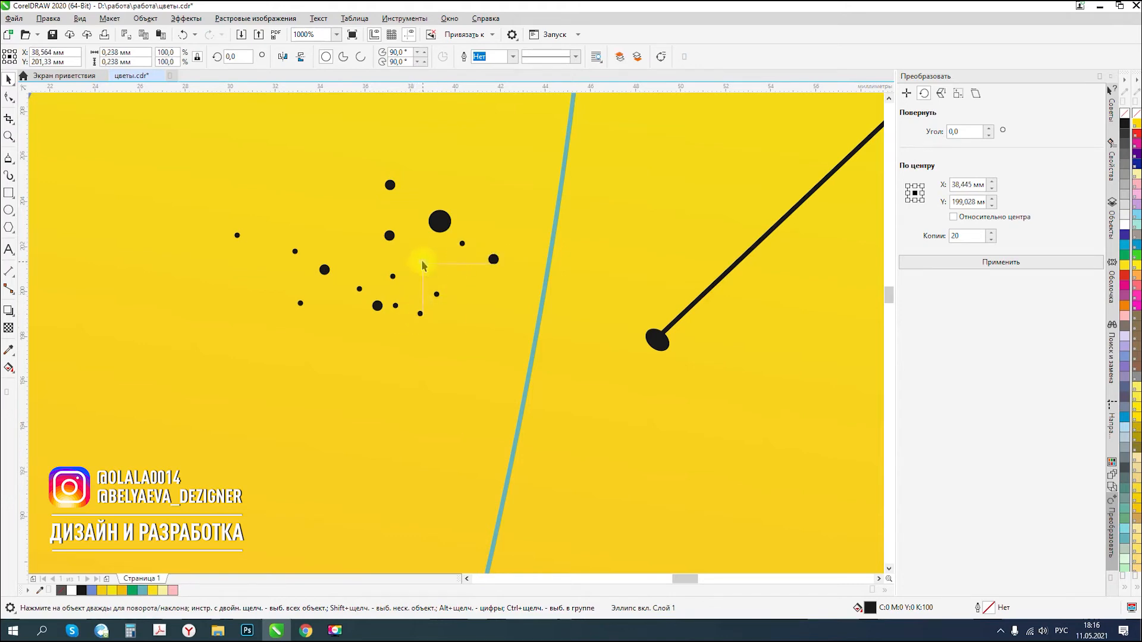
drag(355, 244, 343, 210)
key(space)
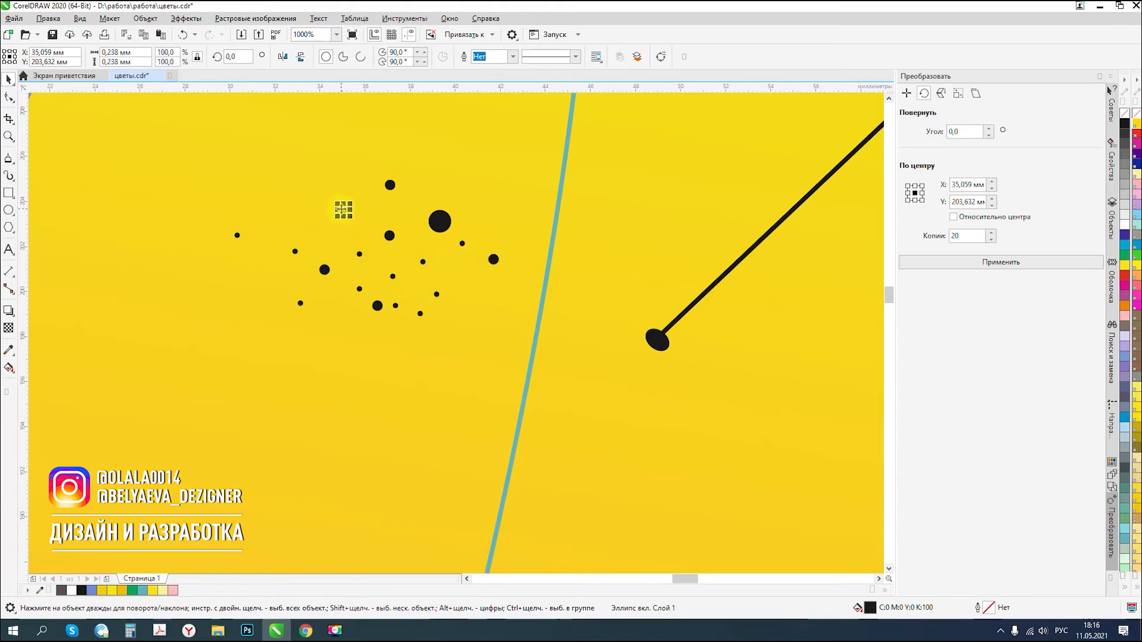
- Duplicate the whole dot cluster just below and to its upper right, with the copies rotated about 165 degrees
scroll(494, 293, down, 5)
drag(172, 236, 497, 339)
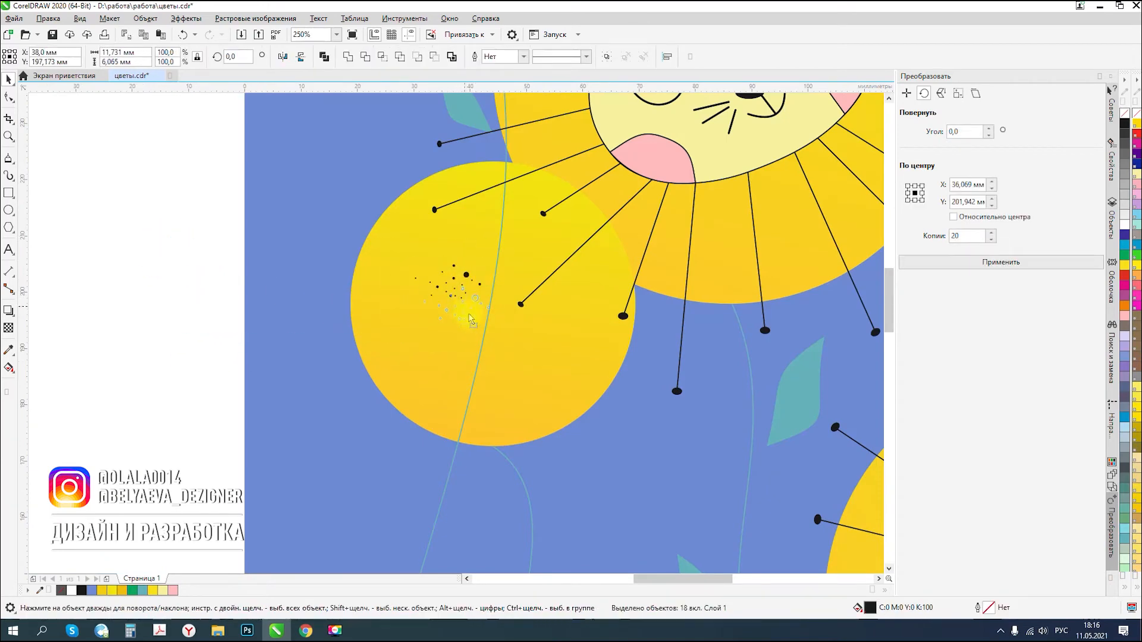
scroll(475, 309, up, 2)
click(492, 317)
drag(526, 292, 373, 352)
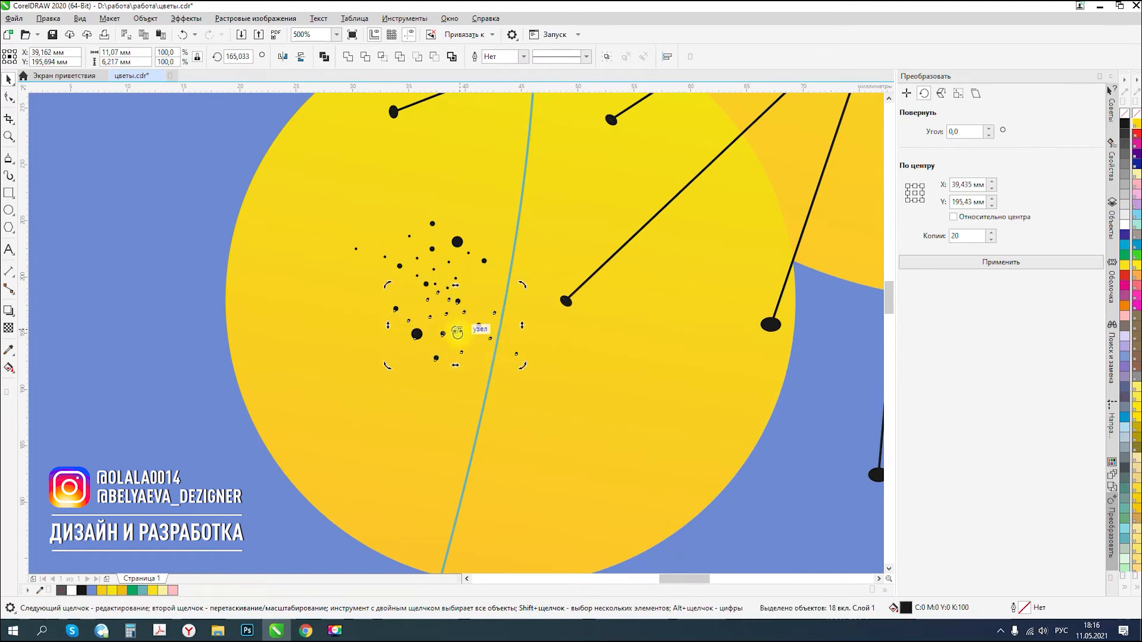
click(453, 339)
drag(453, 339, 547, 250)
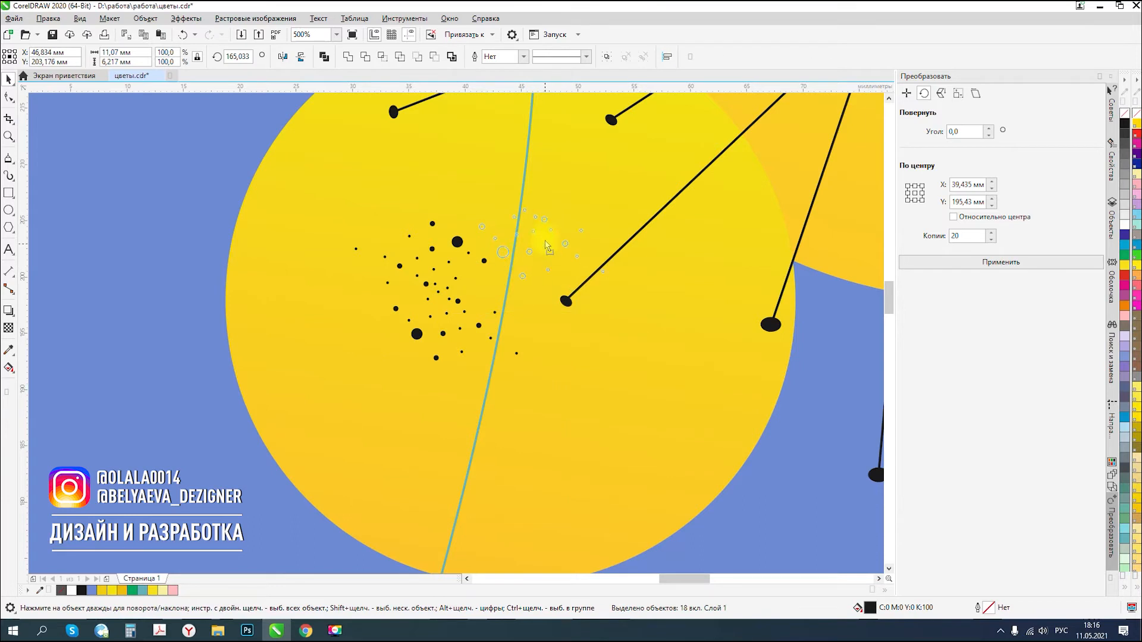
- Group the upper lion's mane line that ends over the small yellow circle with its end dot
click(568, 302)
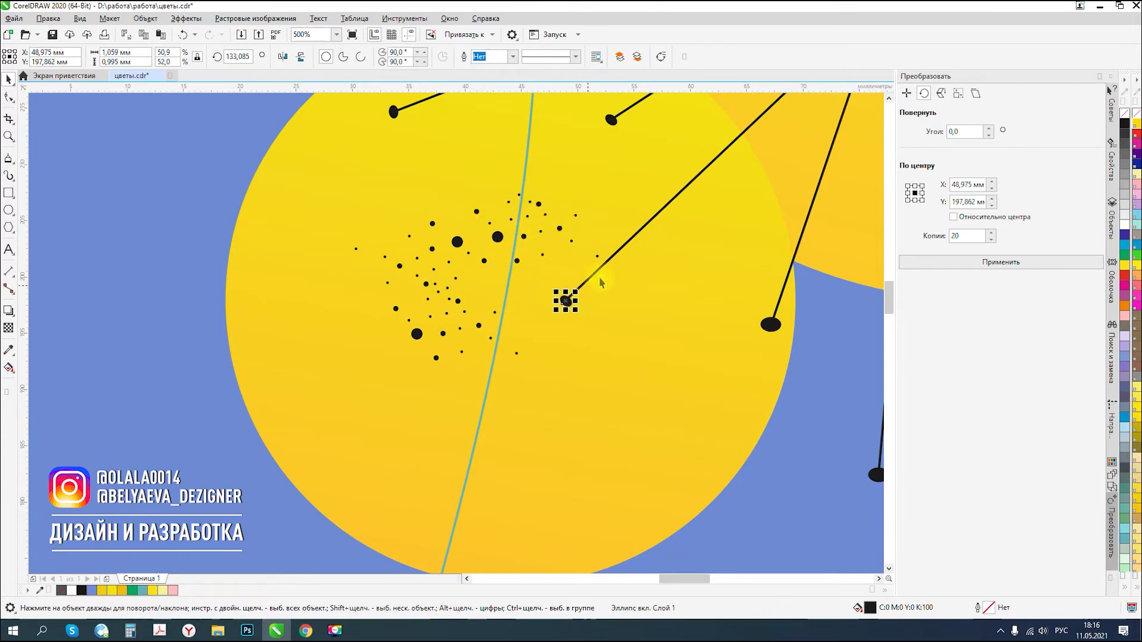
shift+click(635, 234)
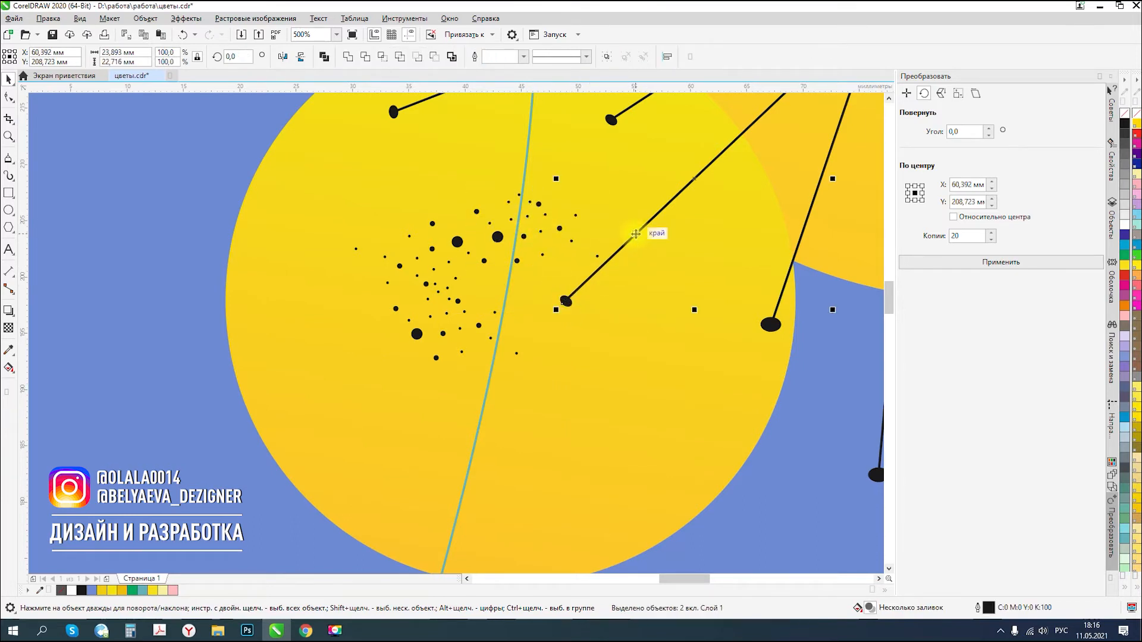
key(ctrl+g)
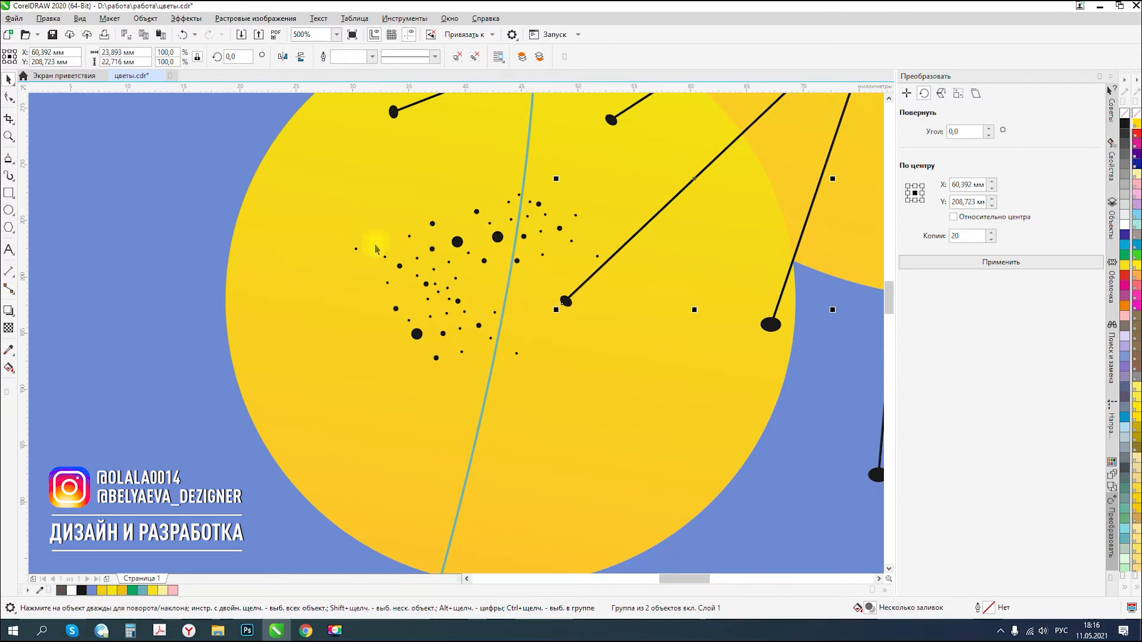
- Duplicate part of the dot cluster to its lower right on the small yellow circle and rotate the copy
scroll(502, 331, down, 1)
click(178, 259)
drag(221, 266, 512, 346)
click(512, 346)
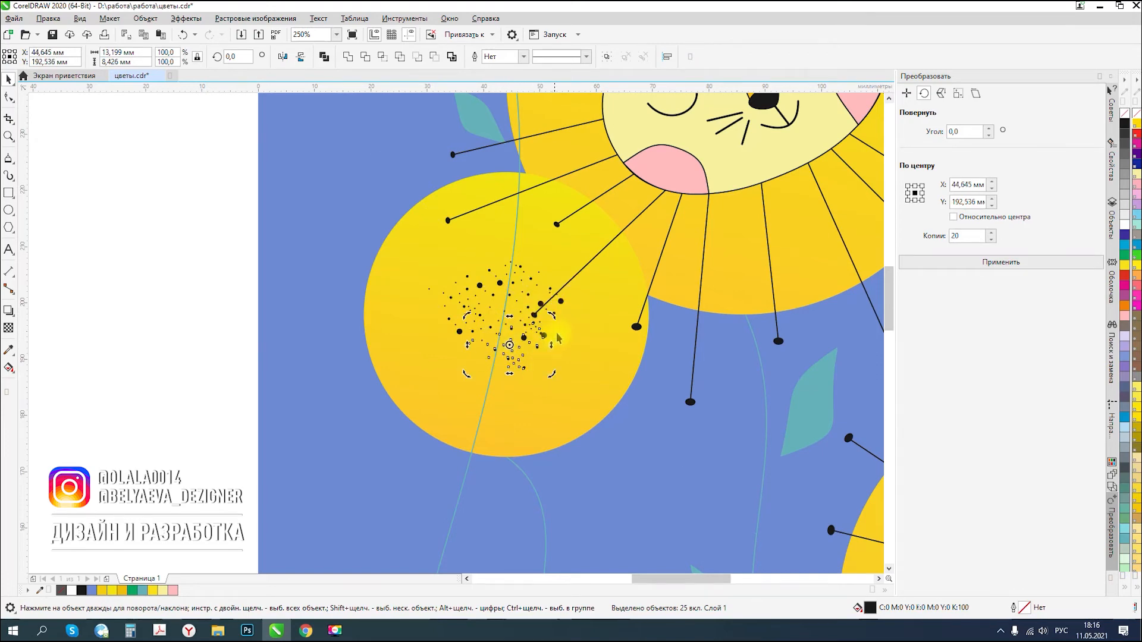
drag(553, 312, 559, 350)
scroll(549, 301, up, 2)
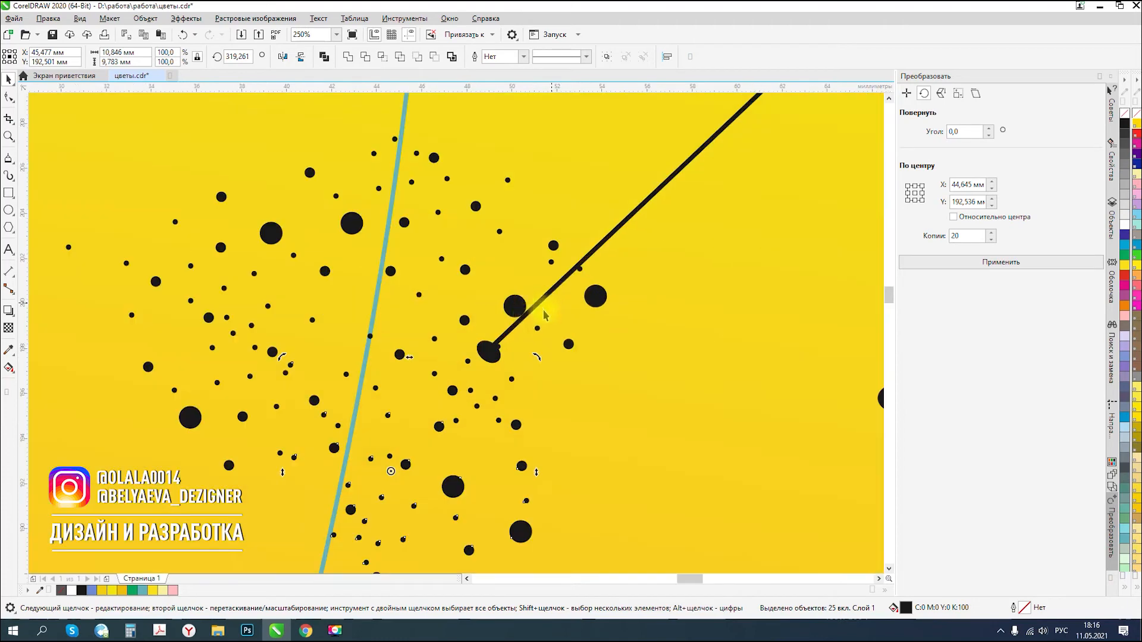
- Spread the large and medium dots on the cluster's right side outward so they are more widely spaced
click(514, 305)
drag(530, 201, 531, 198)
drag(593, 299, 631, 342)
drag(512, 380, 580, 320)
drag(465, 269, 504, 271)
drag(465, 320, 481, 309)
drag(431, 344, 662, 452)
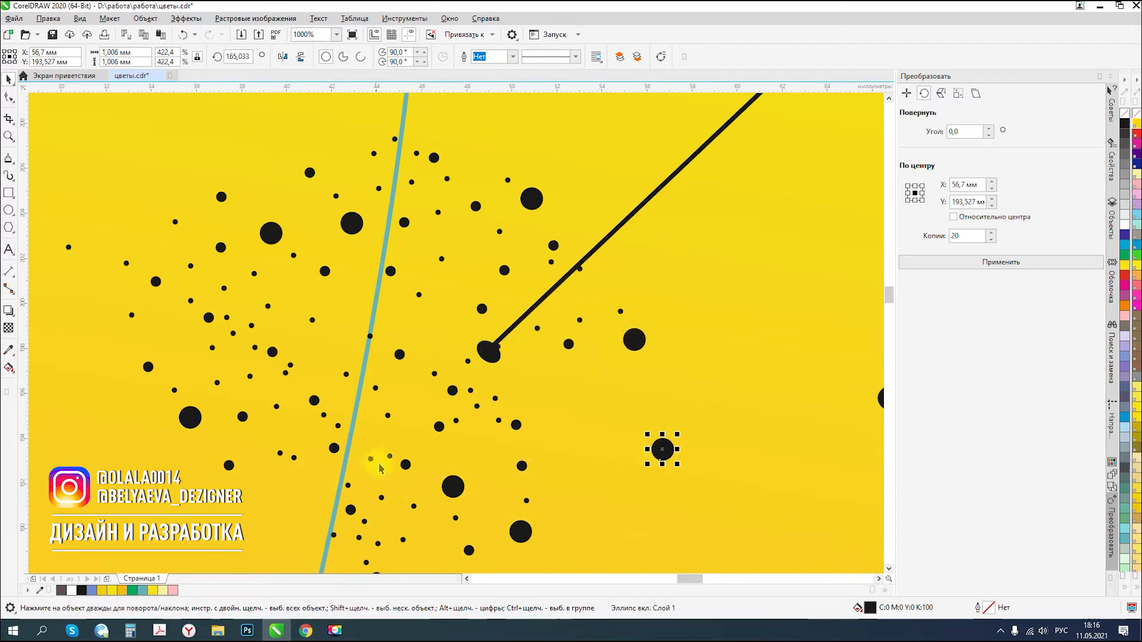
- Move small dots from the cluster's crowded middle into emptier spots around it
drag(370, 461, 617, 399)
click(388, 417)
drag(324, 418, 259, 523)
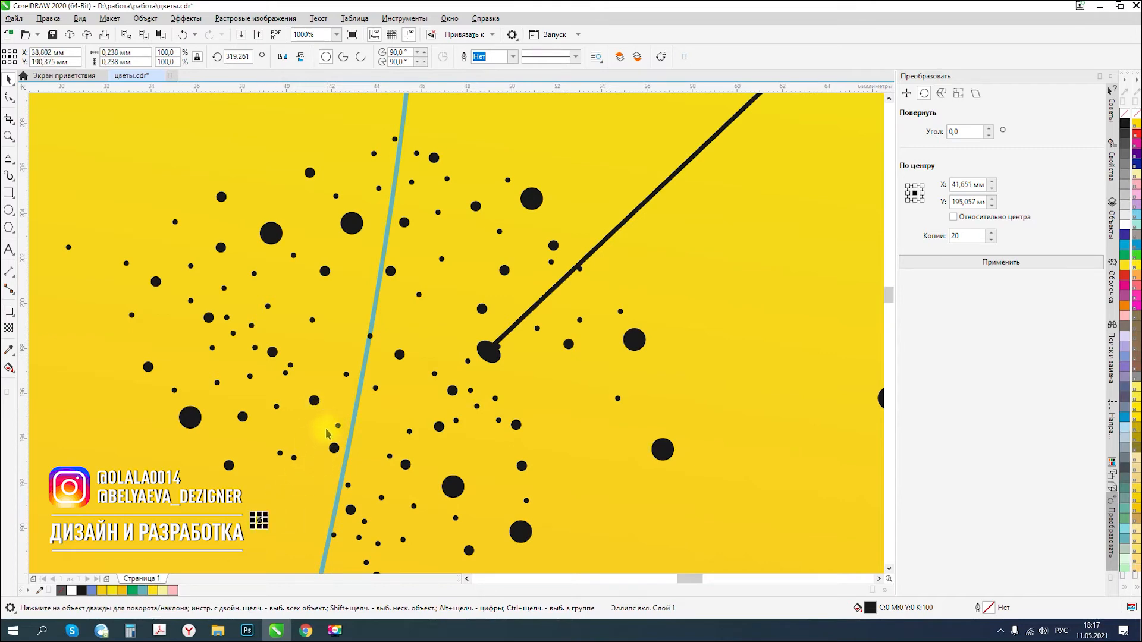
drag(291, 365, 341, 352)
- Duplicate the lower-left part of the dot pattern in place and rotate the copy to thicken that area
scroll(476, 287, down, 4)
drag(97, 293, 513, 395)
mouse_move(465, 322)
mouse_down()
mouse_move(436, 343)
mouse_move(436, 326)
mouse_move(468, 303)
mouse_up()
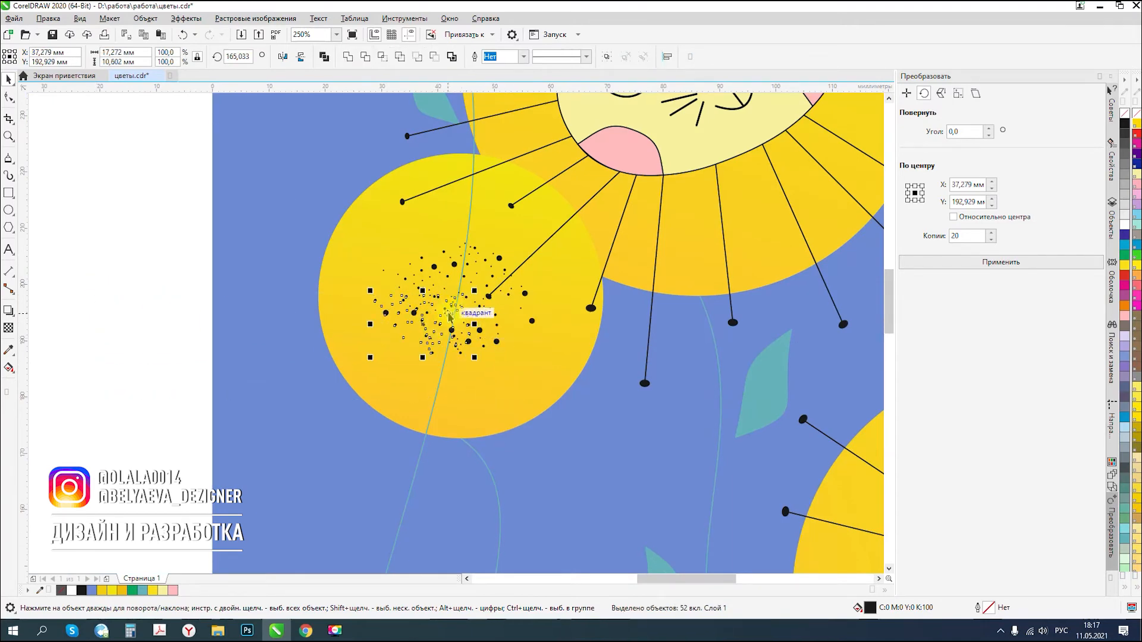
click(452, 313)
drag(369, 289, 447, 370)
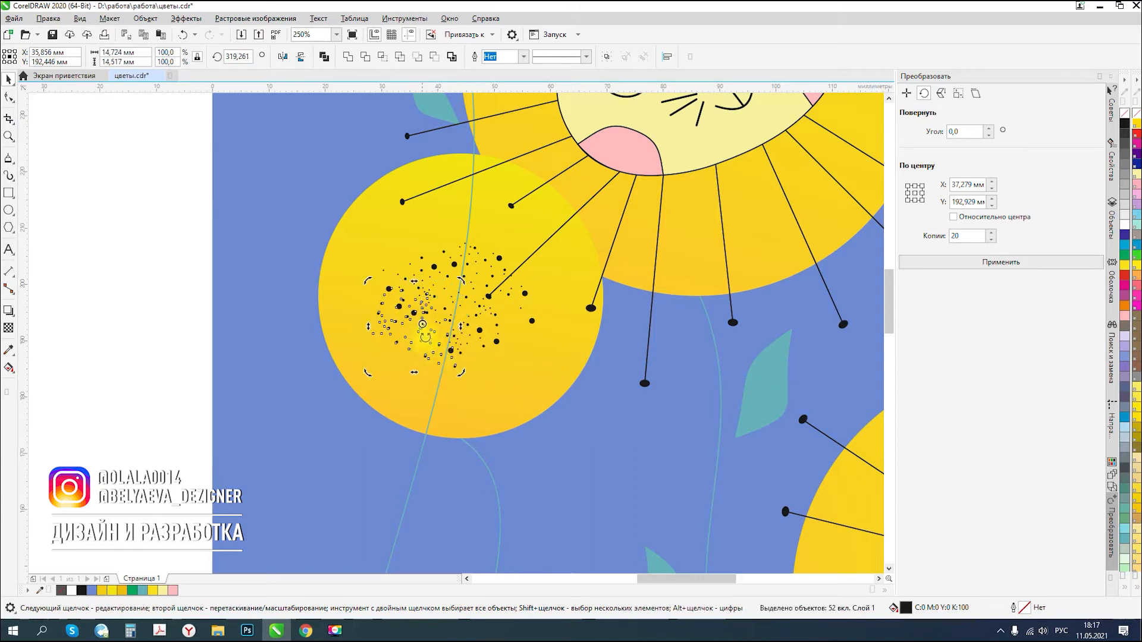
click(420, 325)
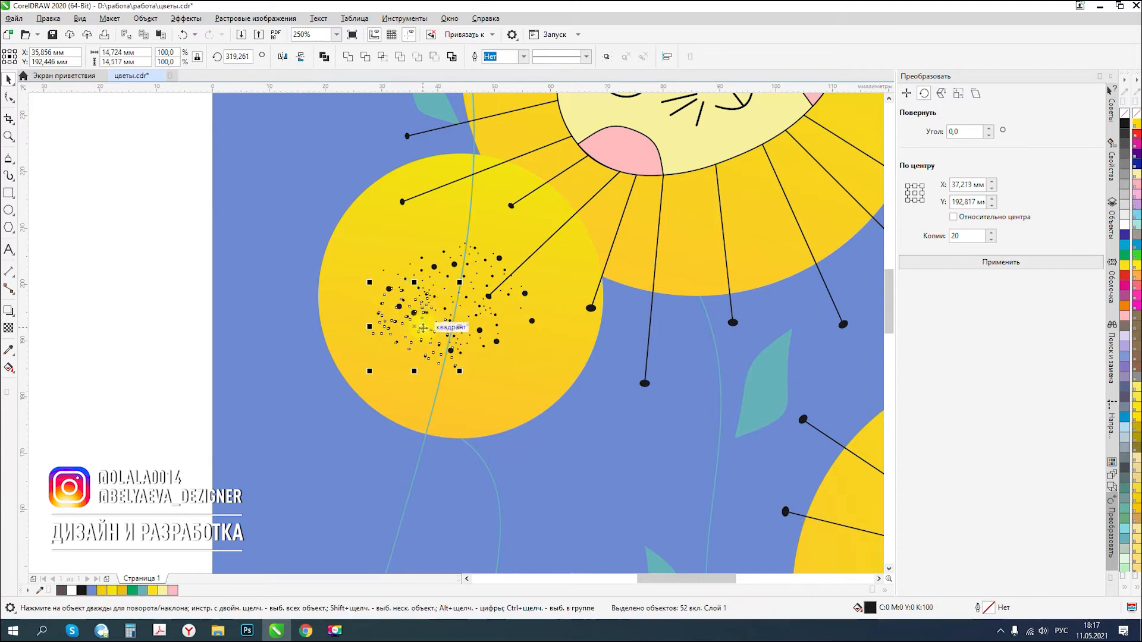
- Select the whole dot pattern and shift it up and to the right within the small yellow circle
click(154, 299)
drag(98, 180, 246, 303)
drag(189, 244, 550, 394)
drag(459, 304, 484, 289)
click(159, 217)
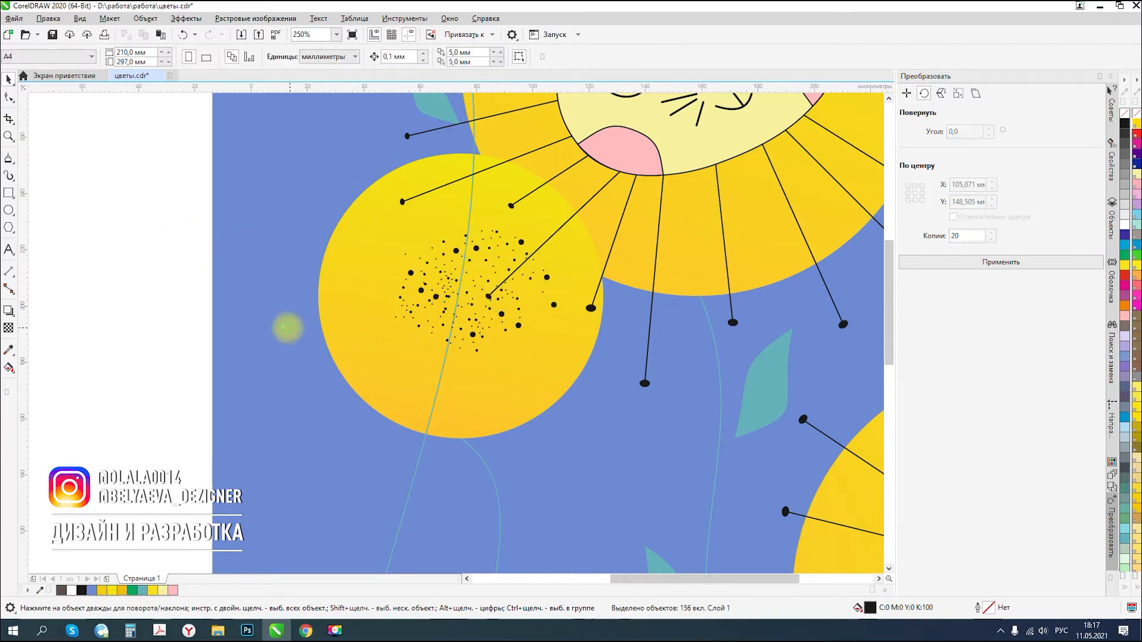
- Duplicate the dots in the upper-left part of the pattern a short distance above the originals
scroll(288, 327, down, 2)
scroll(319, 311, up, 2)
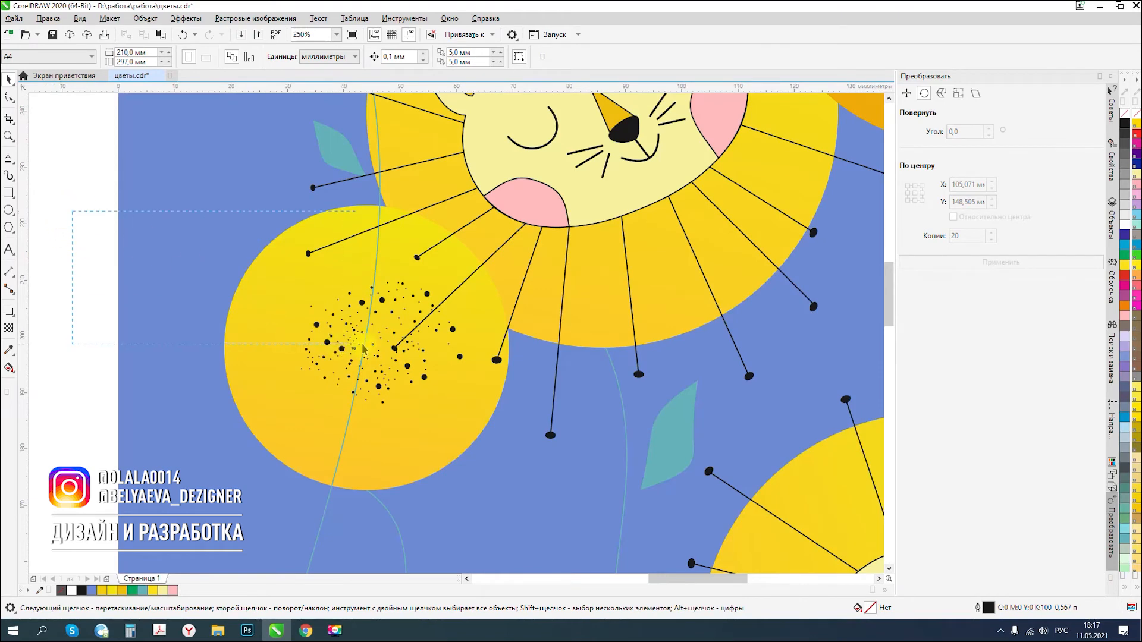
drag(398, 354, 399, 354)
drag(351, 317, 348, 285)
right_click(348, 285)
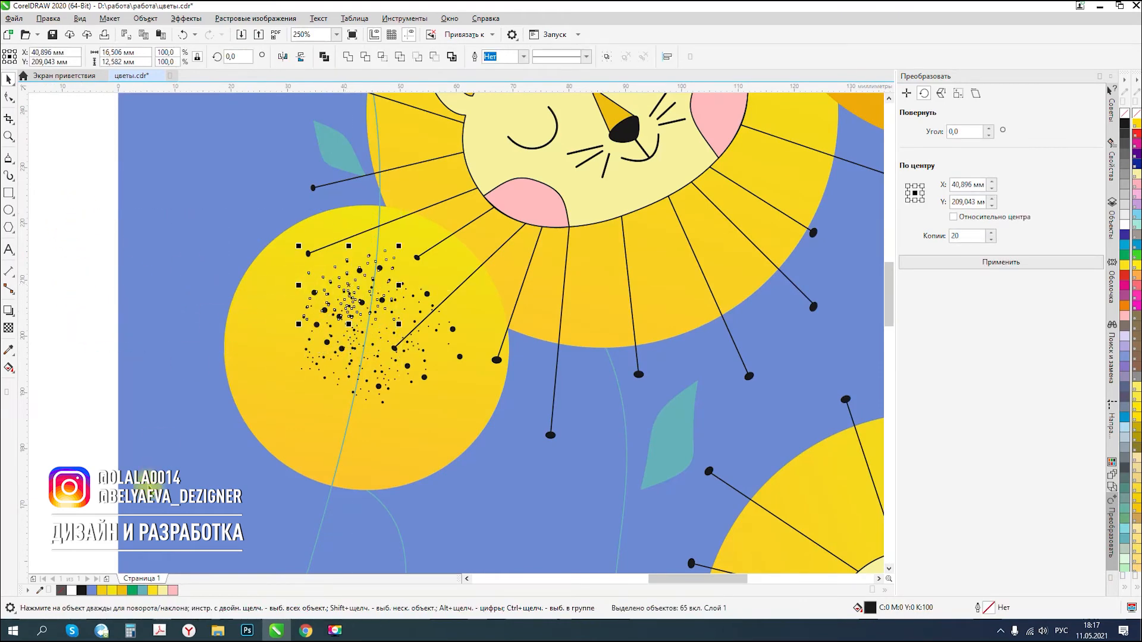
- Add another copy of those dots at the pattern's lower right, rotate it to run steeply, and nudge it upward
drag(349, 299, 427, 375)
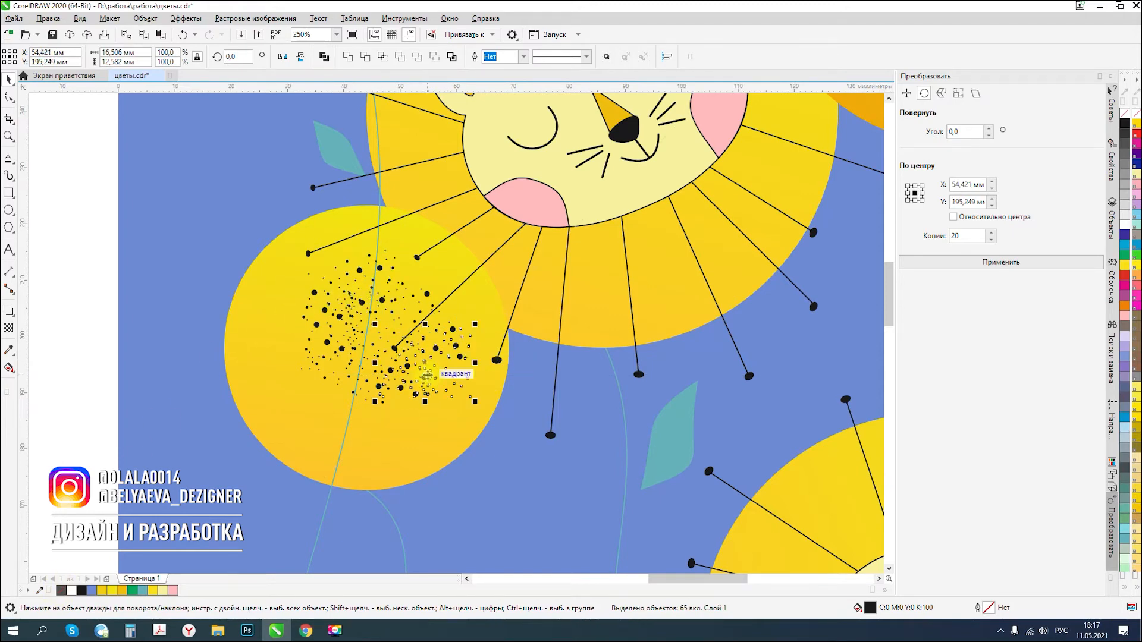
drag(477, 323, 433, 410)
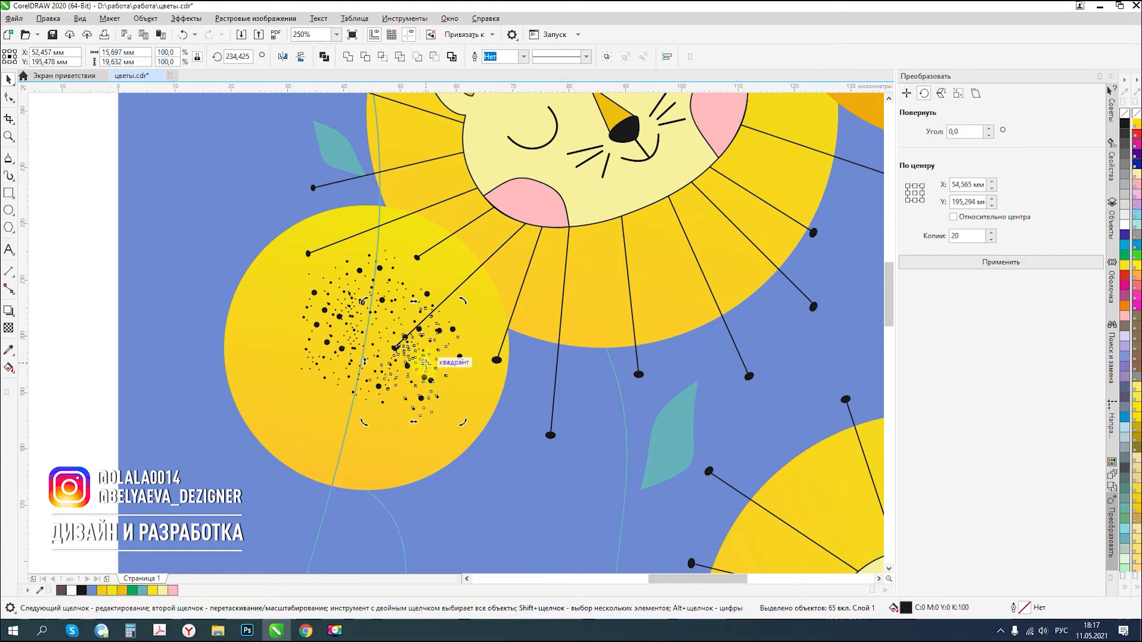
click(425, 363)
drag(424, 362, 433, 335)
scroll(351, 330, down, 5)
key(Escape)
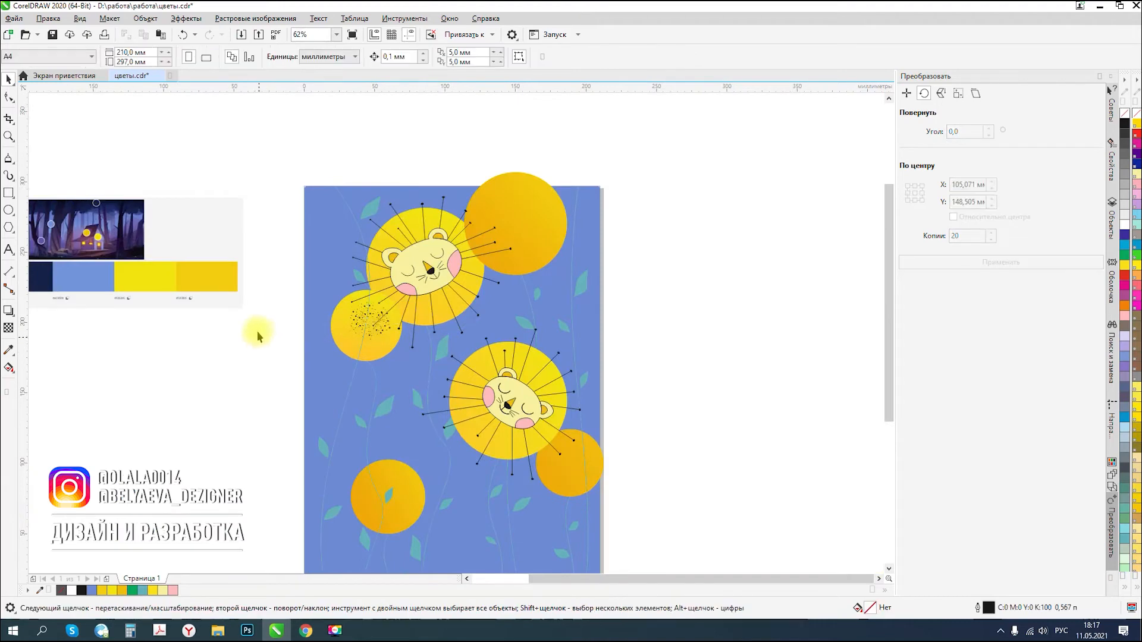
- Thicken the lower-right part of the dot pattern with a further rotated copy of a group of dots
scroll(344, 325, up, 2)
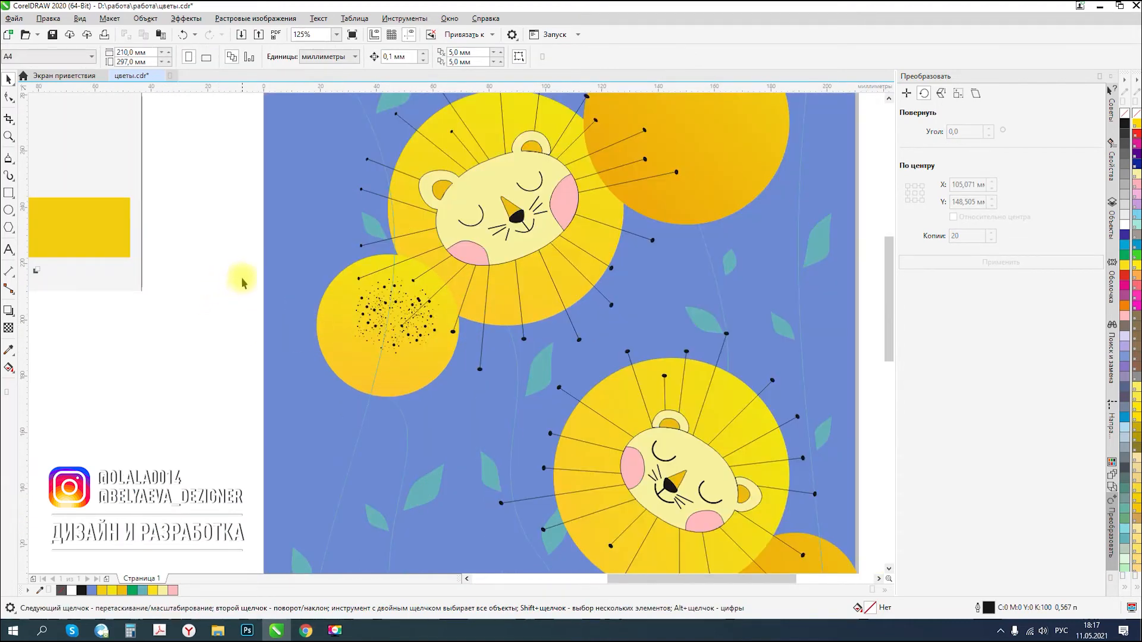
scroll(381, 334, up, 4)
drag(382, 336, 534, 383)
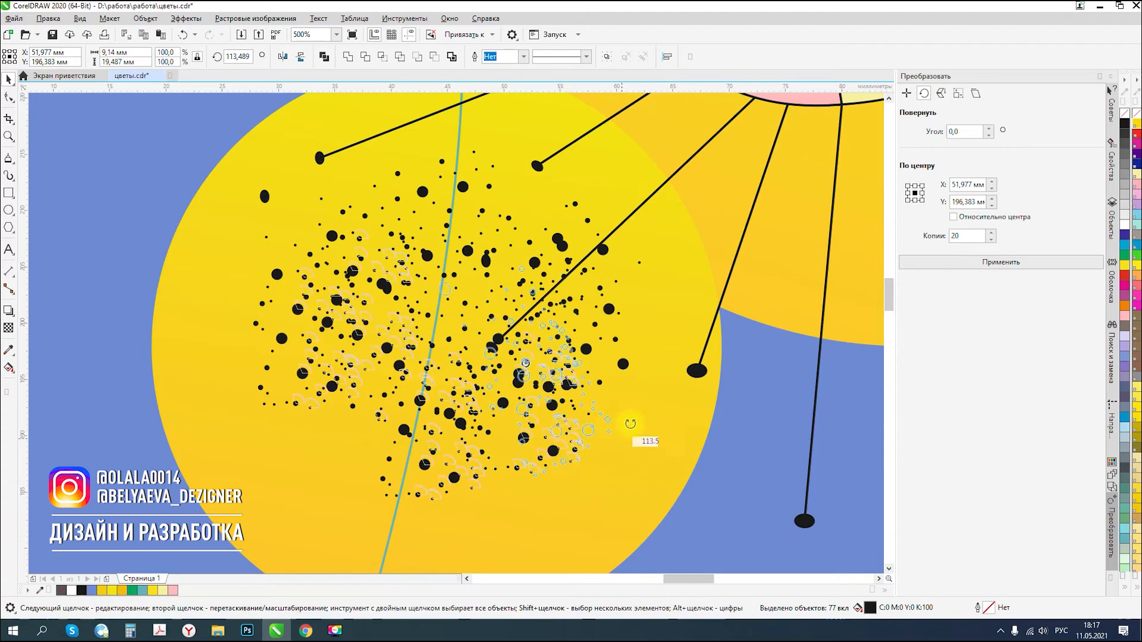
scroll(628, 416, down, 4)
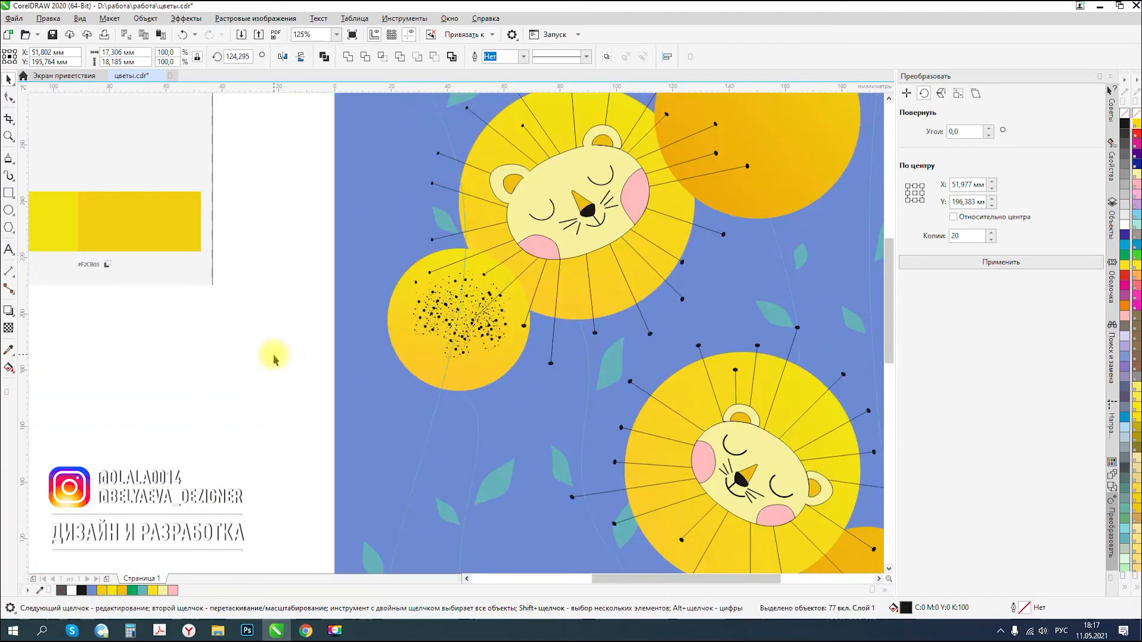
- Copy the entire dot pattern from the small yellow circle onto the lower-left and lower-right orange circles
click(275, 339)
drag(294, 246, 509, 375)
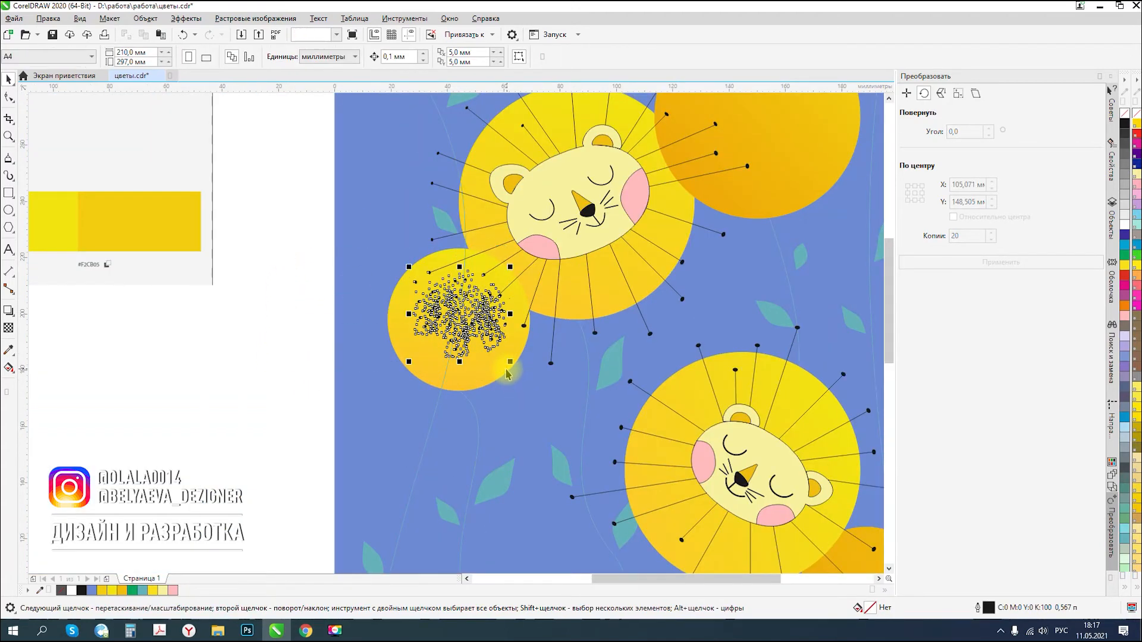
scroll(574, 460, down, 2)
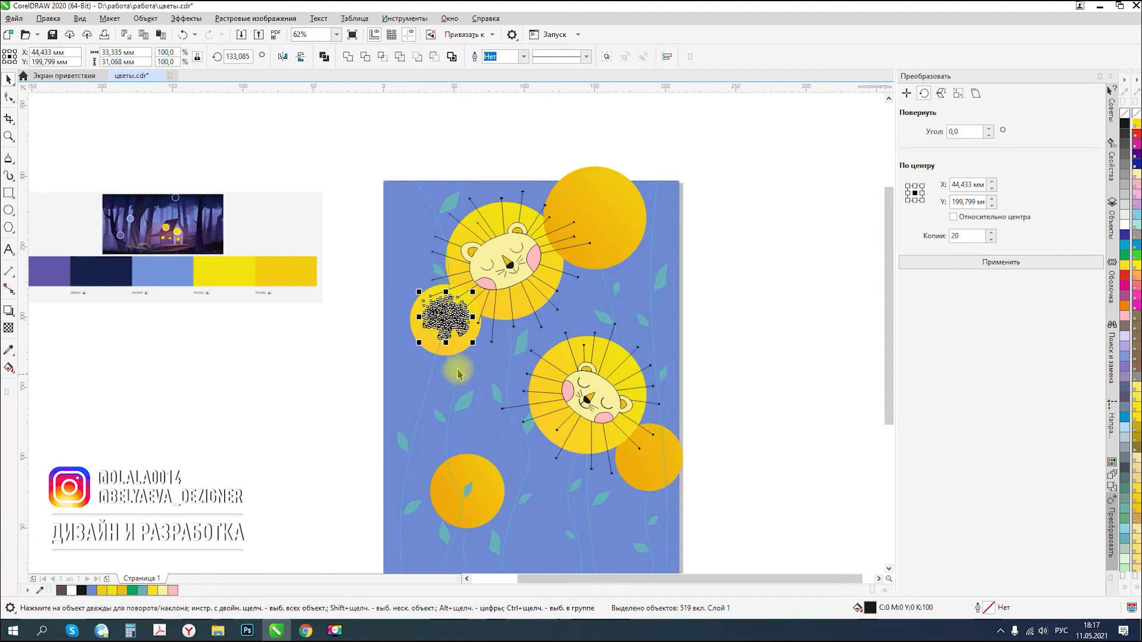
drag(446, 320, 618, 429)
scroll(478, 511, up, 1)
scroll(413, 458, down, 1)
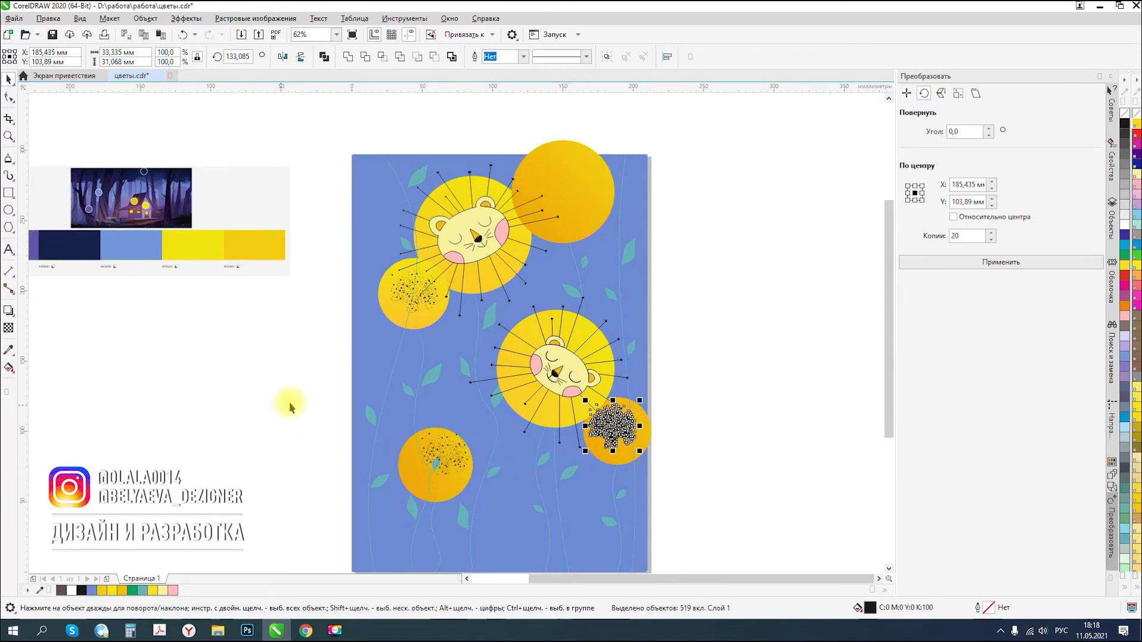
drag(303, 403, 344, 429)
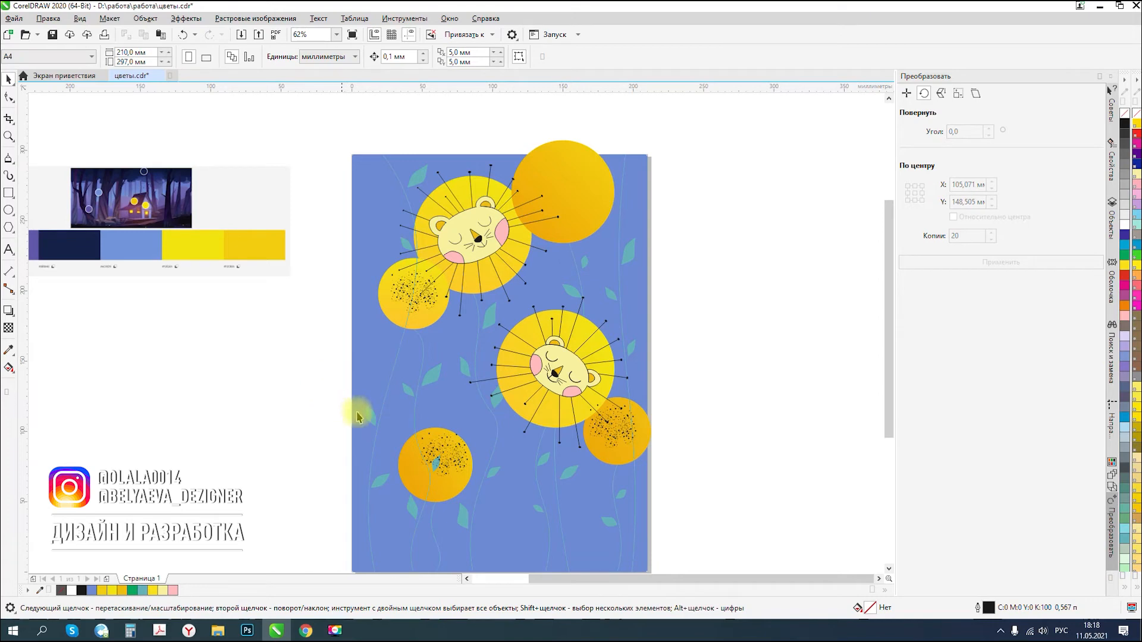
- Move the leaf off the lower-left orange circle and group all the dots lying on that circle
scroll(433, 458, up, 2)
click(431, 455)
drag(431, 455, 447, 360)
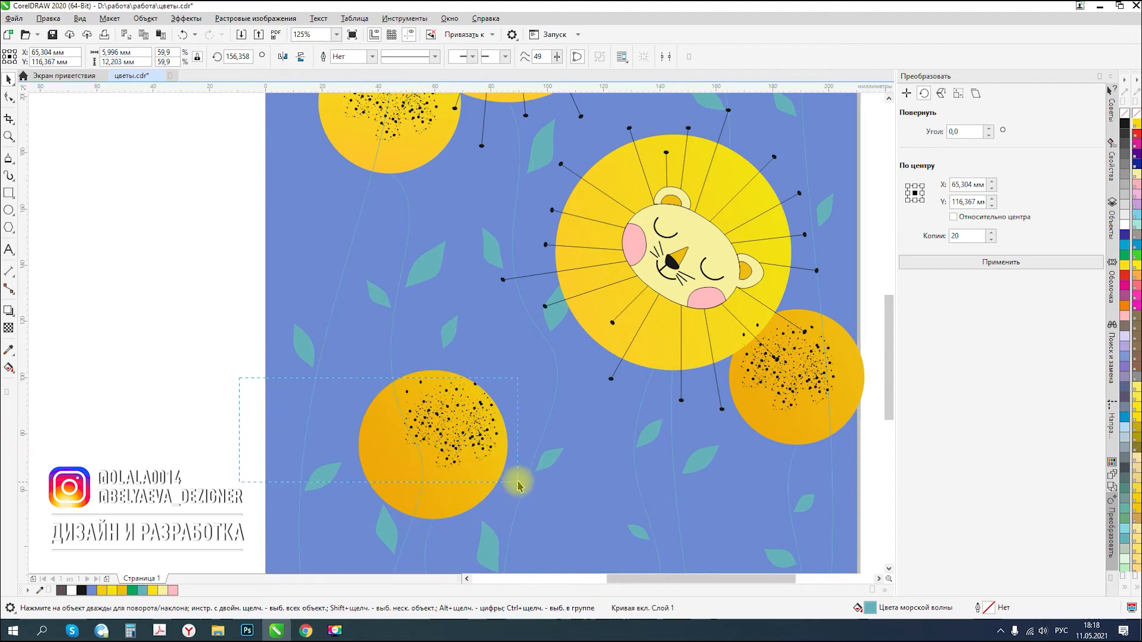
drag(518, 487, 519, 481)
key(ctrl+g)
- Enlarge the dot group slightly and centre it on the lower-left orange circle
drag(450, 421, 442, 437)
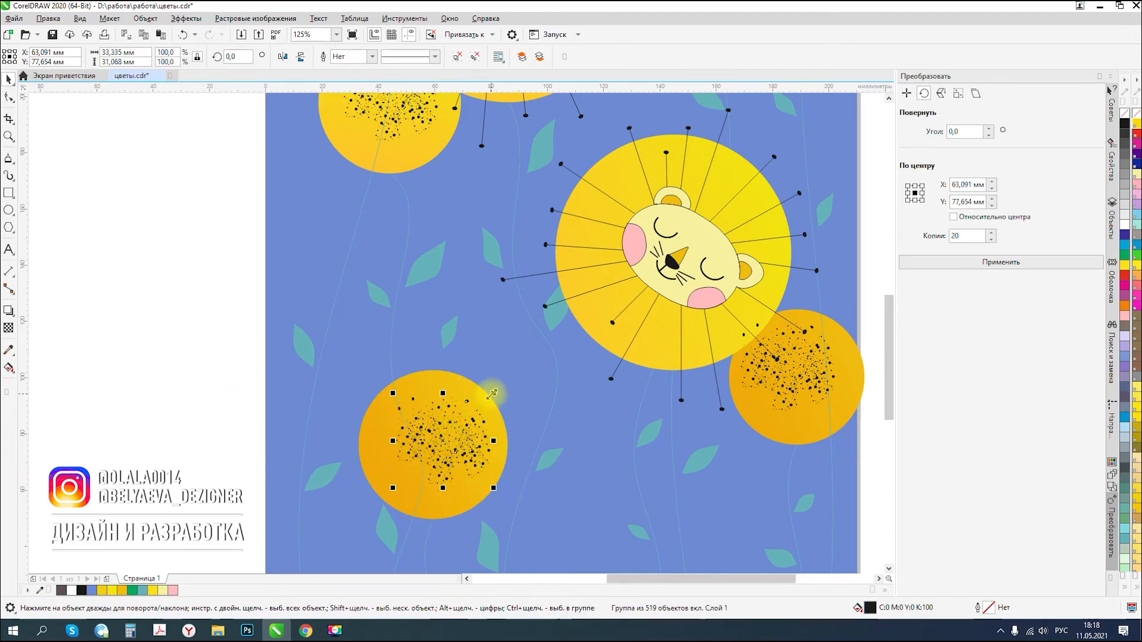
drag(497, 387, 499, 391)
drag(454, 435, 439, 439)
- Place the leaf back on the lower-left orange circle and bring it in front of the dots
drag(449, 331, 427, 426)
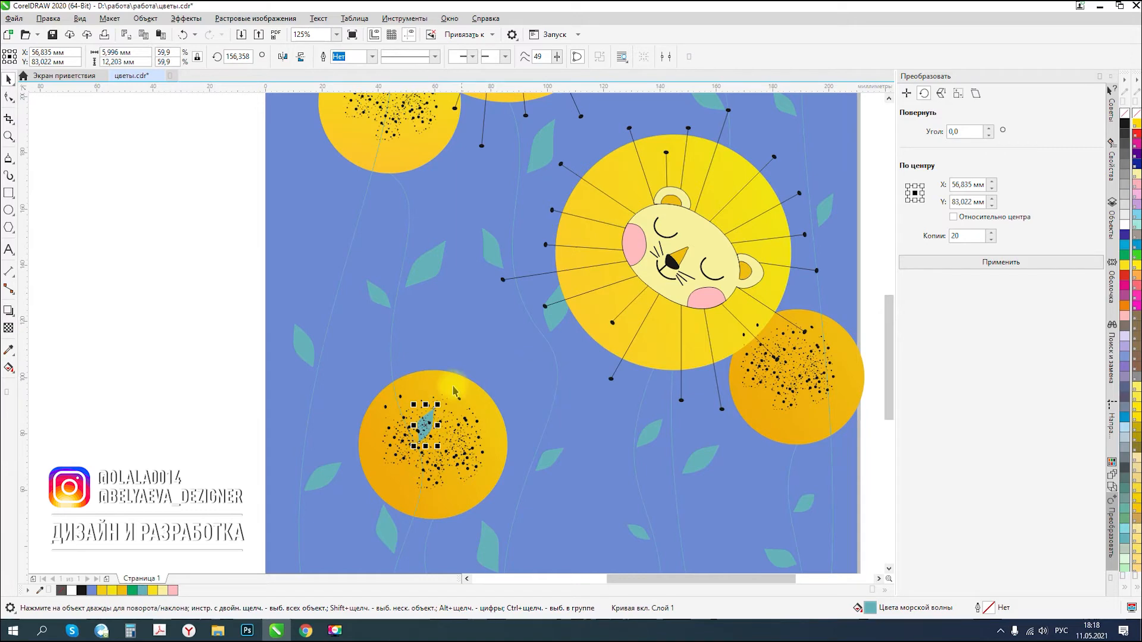
scroll(464, 390, down, 2)
click(675, 416)
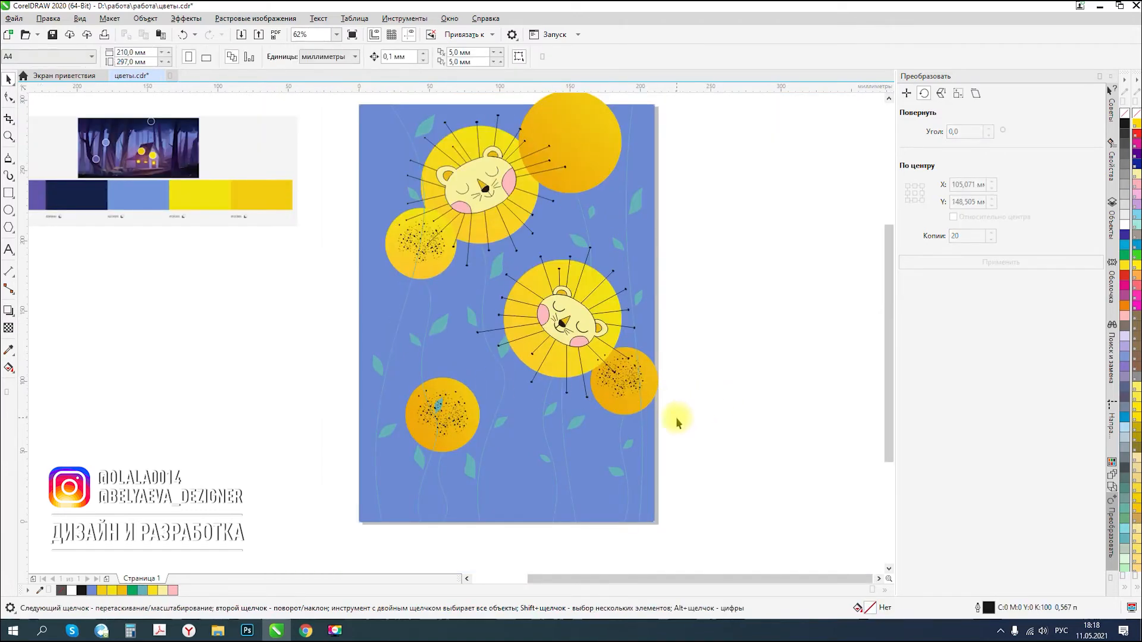
scroll(433, 393, up, 4)
click(446, 393)
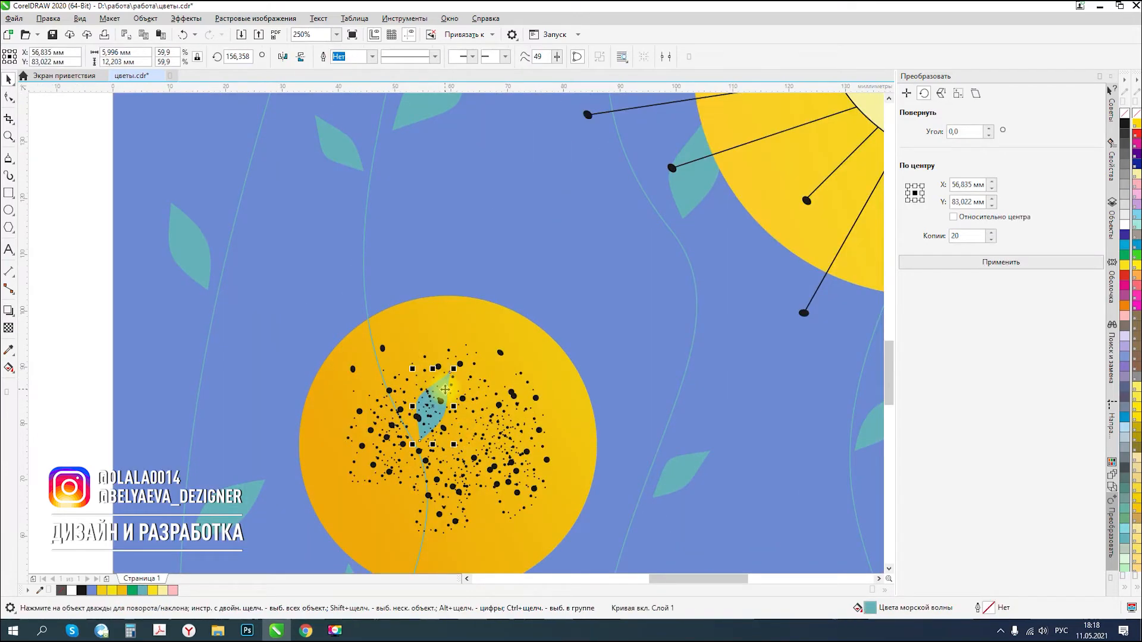
right_click(445, 390)
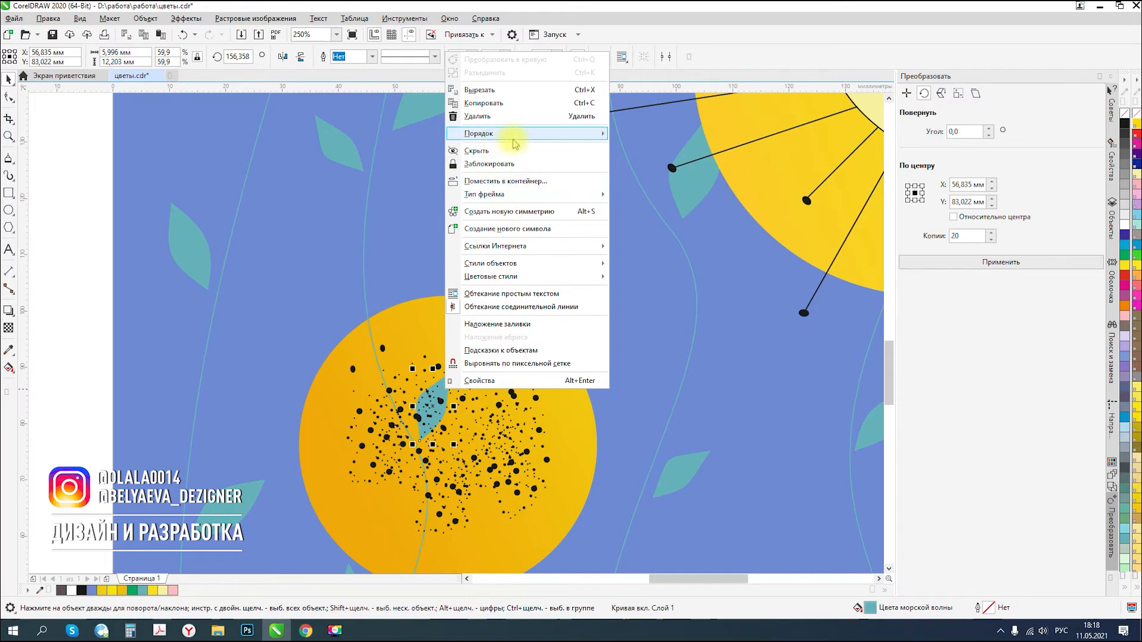
mouse_move(510, 136)
click(633, 150)
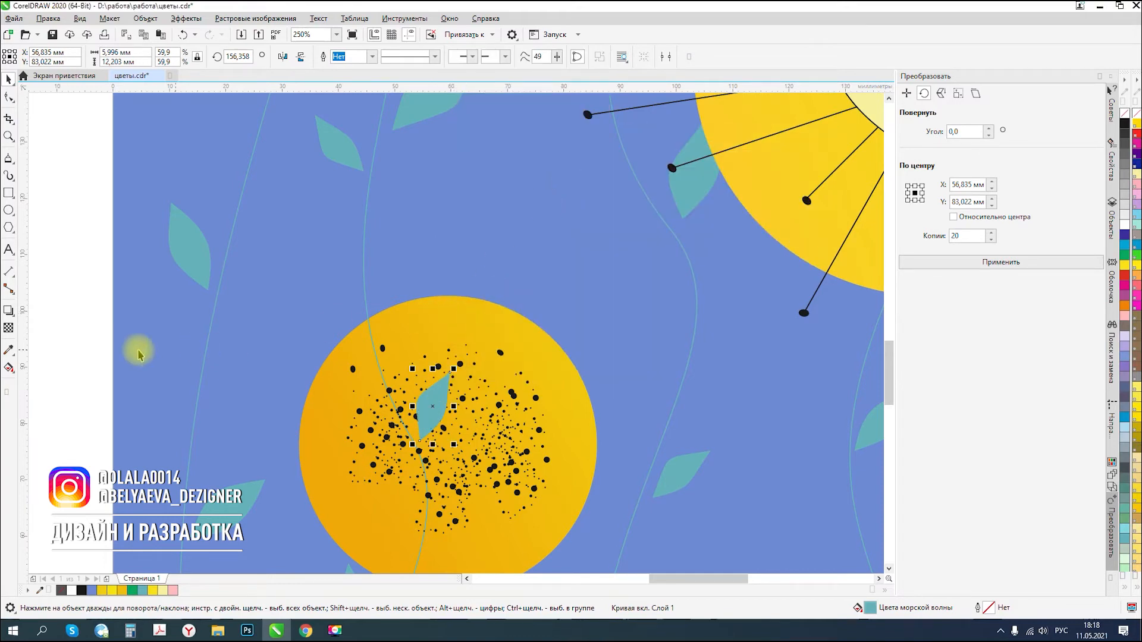
scroll(302, 292, down, 2)
click(444, 350)
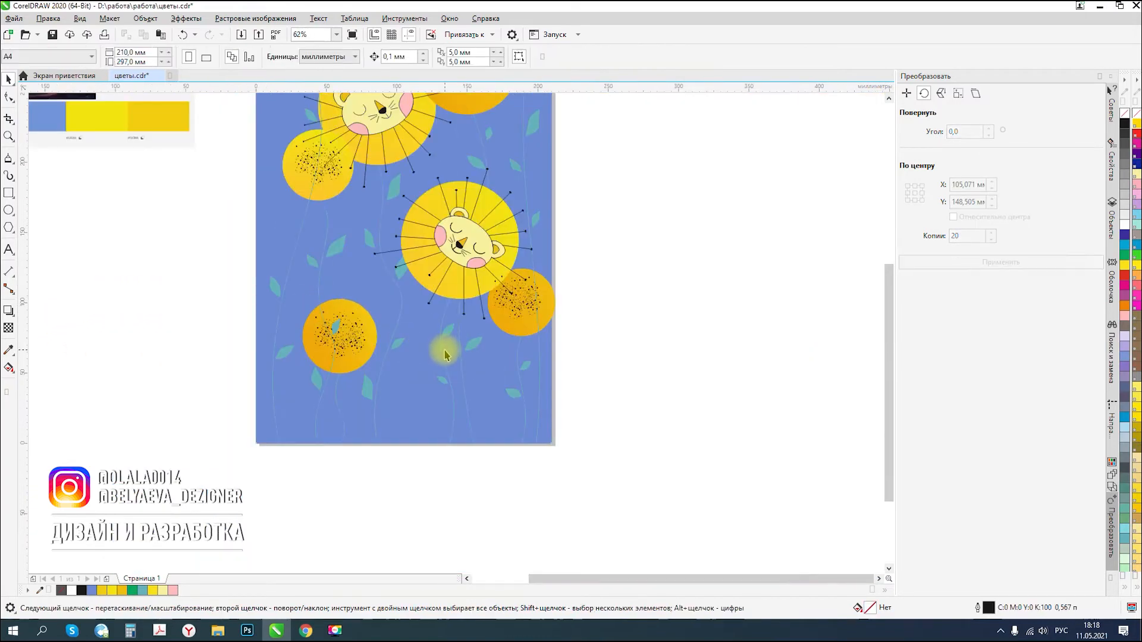
- Change the stacking order of the stem that crosses the lower-left orange circle
scroll(316, 304, up, 1)
click(320, 299)
right_click(319, 299)
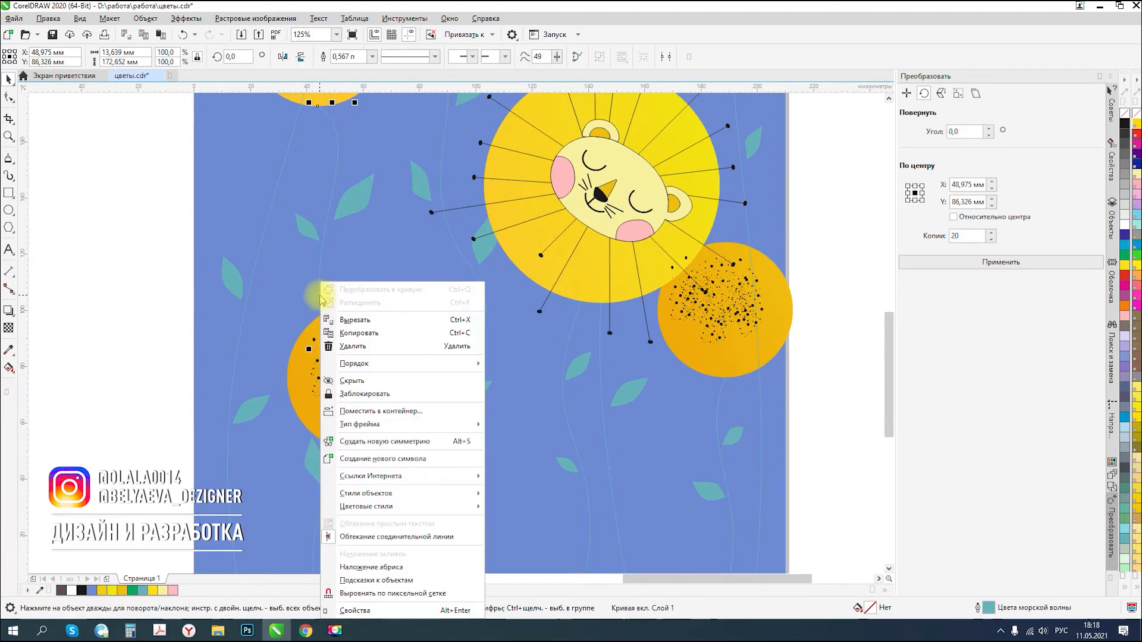
mouse_move(382, 366)
click(517, 365)
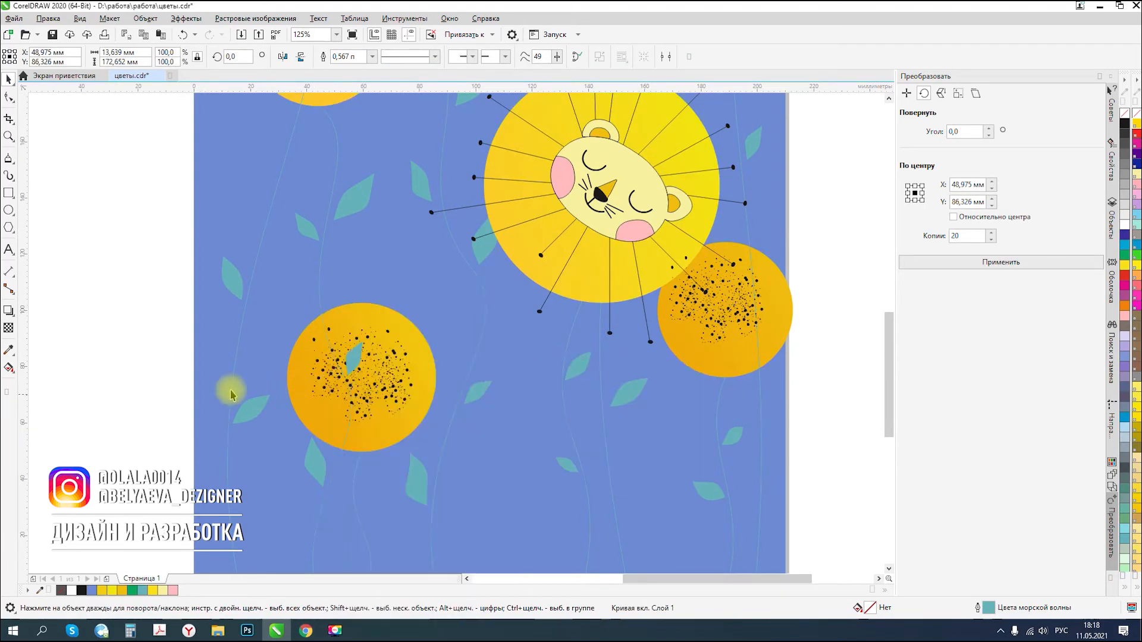
click(158, 373)
scroll(158, 372, down, 1)
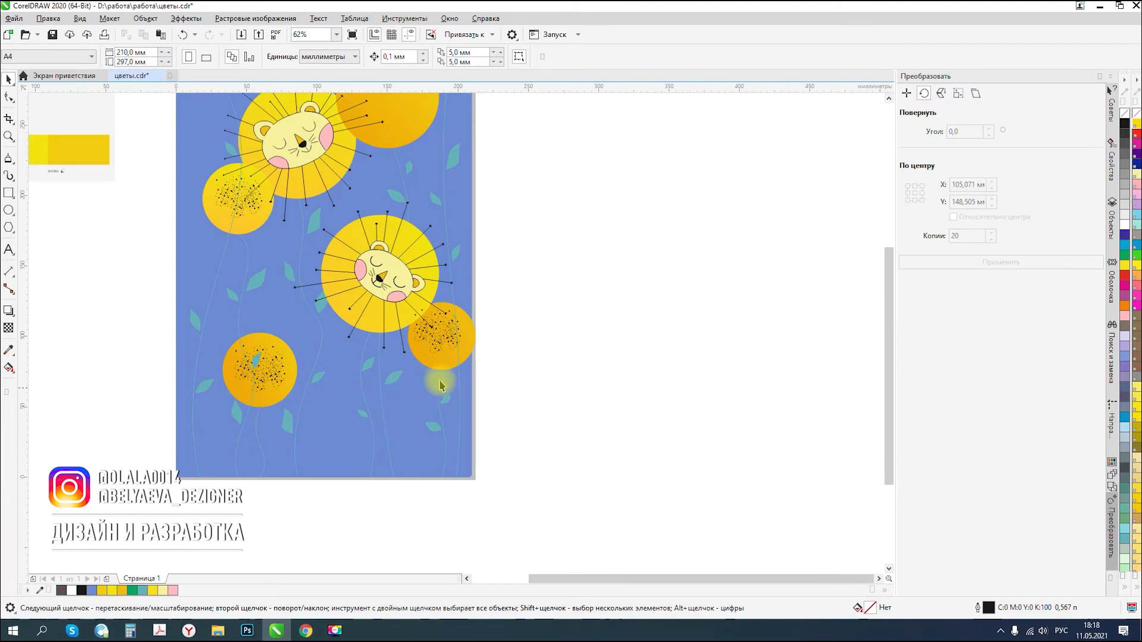
scroll(394, 362, down, 1)
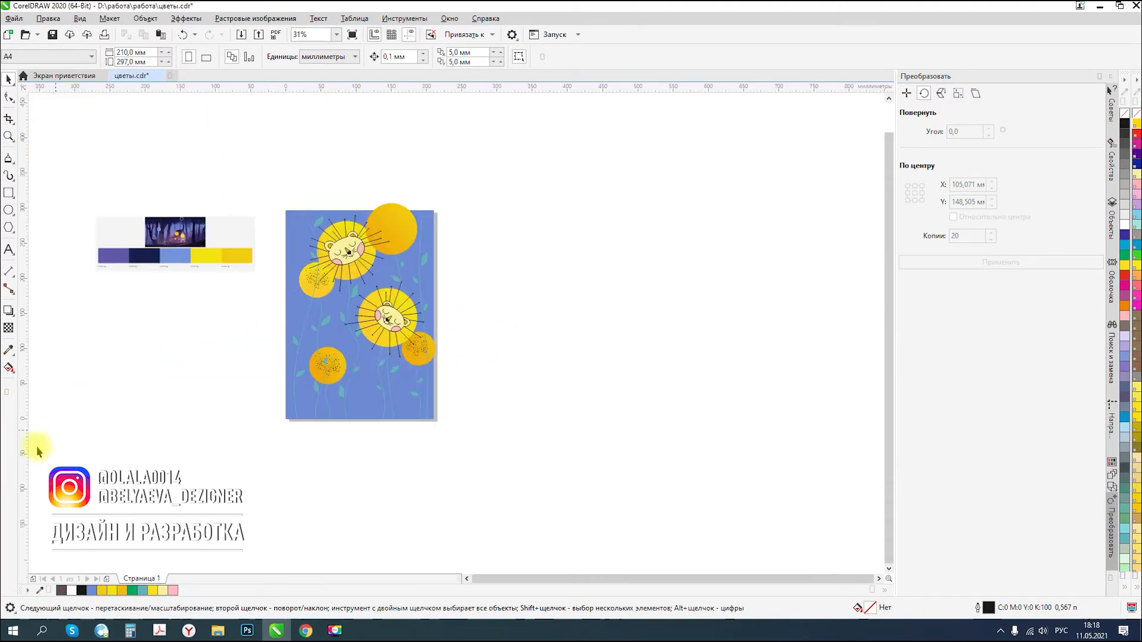
- Place a copy of a small cluster of black dots on the blue background just below the left yellow circle
scroll(309, 302, up, 2)
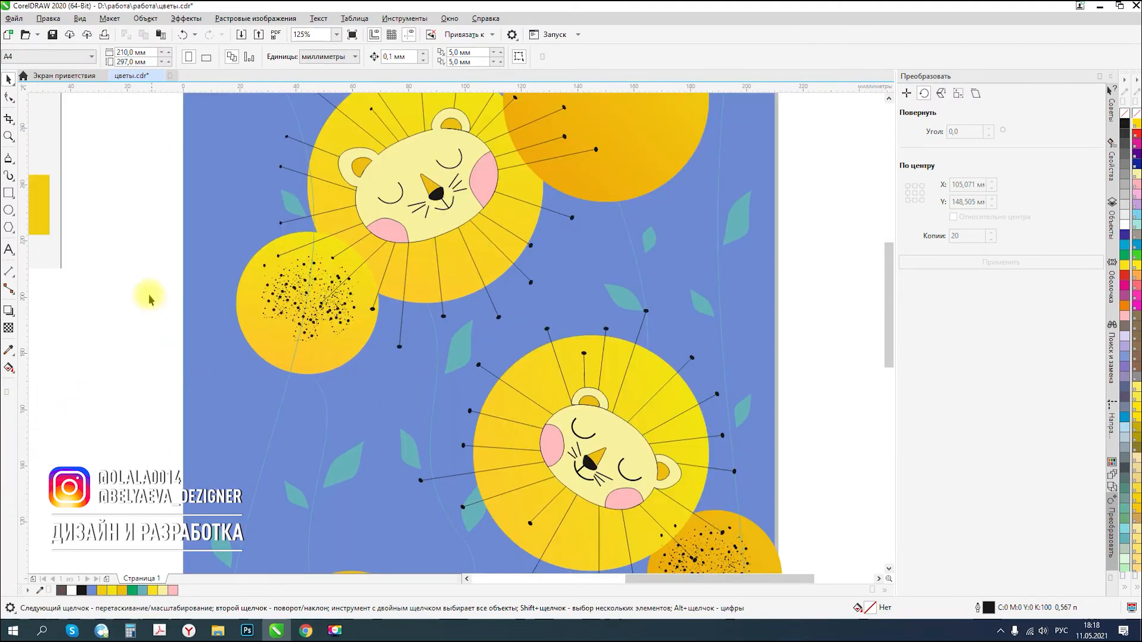
drag(286, 333, 370, 383)
scroll(372, 386, up, 3)
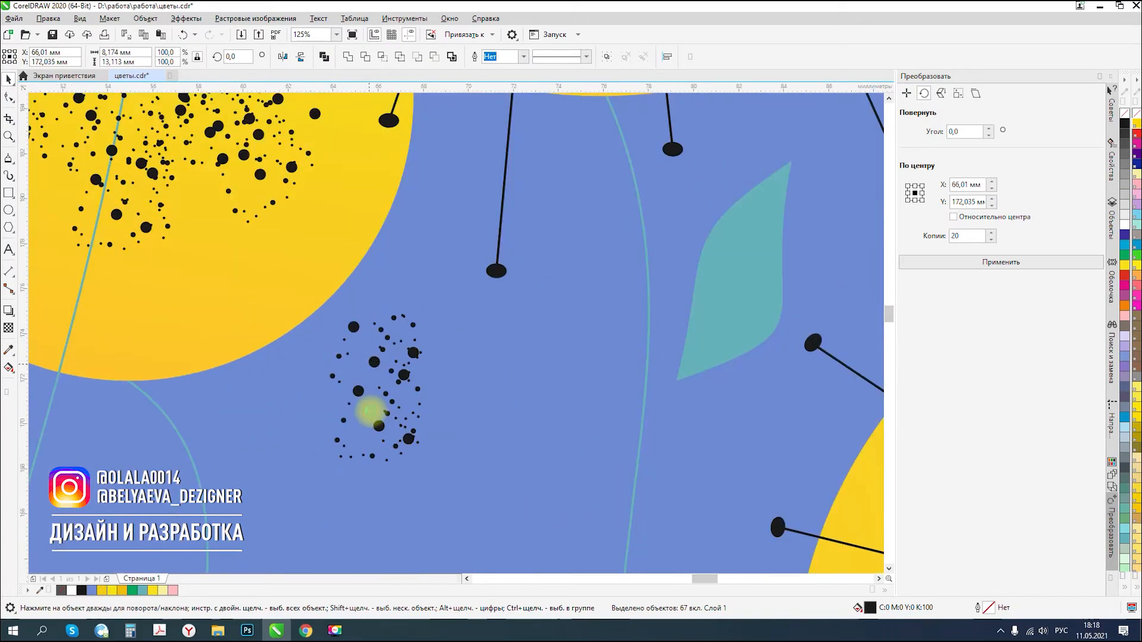
click(295, 431)
- Move several large and small dots of the copied cluster outward, mainly to its upper right, to loosen its shape
drag(386, 455, 551, 248)
drag(453, 307, 502, 149)
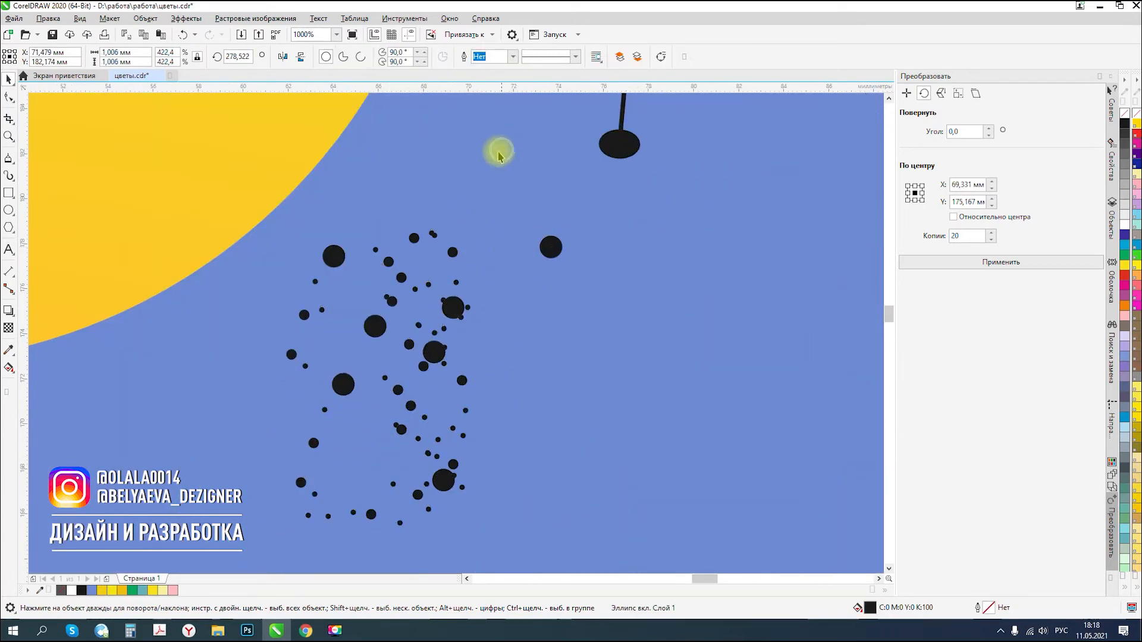
drag(429, 285, 444, 170)
drag(375, 326, 240, 326)
drag(391, 301, 493, 274)
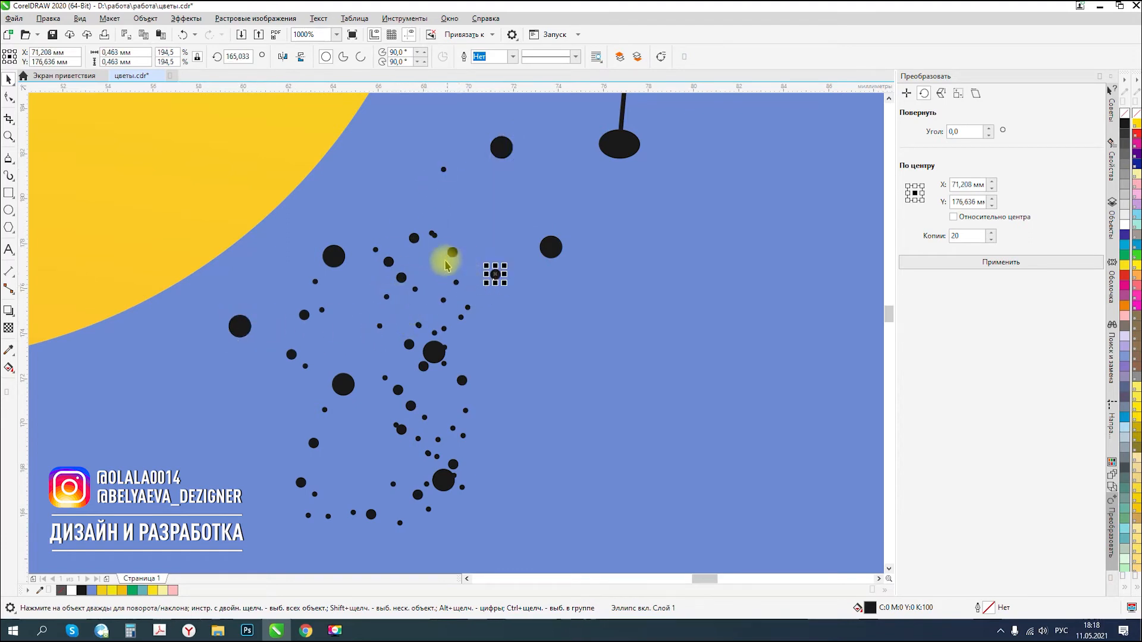
- Scatter more large, medium and small dots from the cluster toward its lower-left side
drag(431, 361, 191, 432)
drag(319, 410, 205, 378)
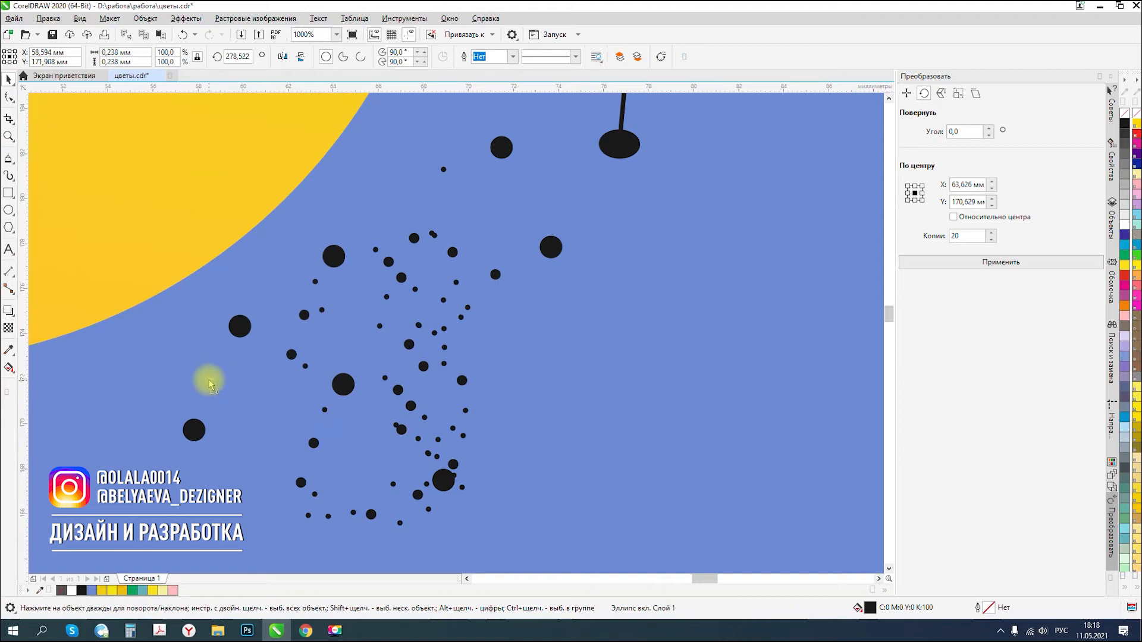
drag(349, 385, 233, 418)
drag(299, 482, 319, 388)
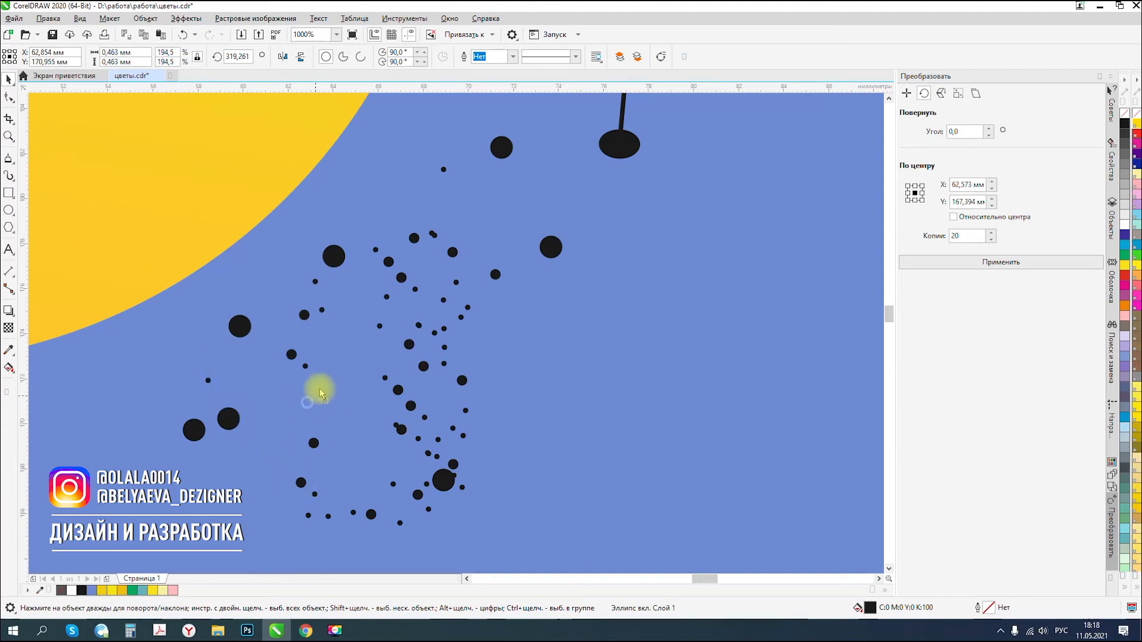
drag(231, 419, 237, 516)
drag(374, 519, 145, 361)
drag(410, 405, 249, 425)
drag(428, 454, 152, 433)
drag(445, 483, 92, 405)
- Reposition remaining medium and small dots along the top, middle and lower-left of the cluster to even out its density
drag(450, 462, 422, 153)
drag(551, 245, 455, 207)
drag(408, 347, 332, 353)
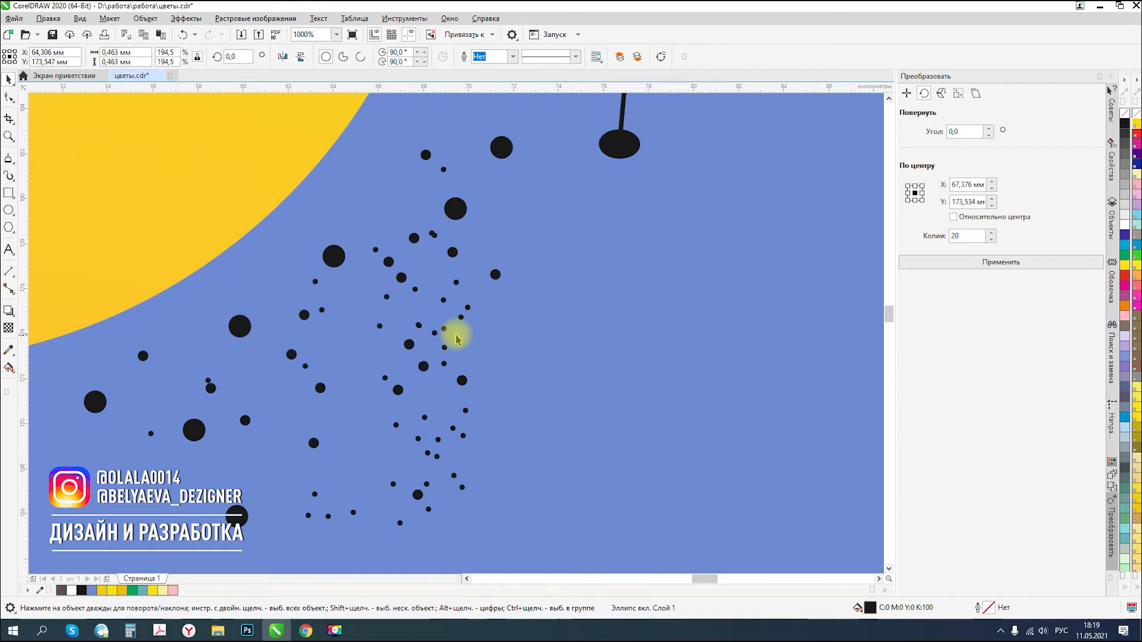
drag(444, 329, 536, 291)
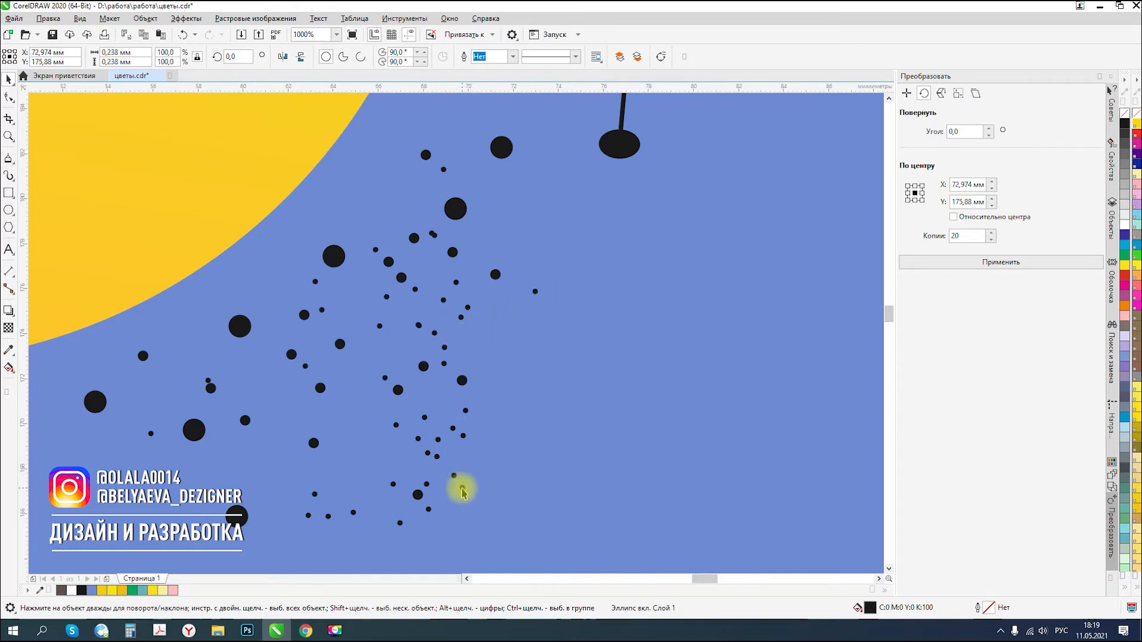
drag(461, 488, 275, 461)
drag(418, 439, 281, 431)
drag(438, 456, 301, 421)
drag(456, 478, 210, 372)
scroll(416, 371, down, 5)
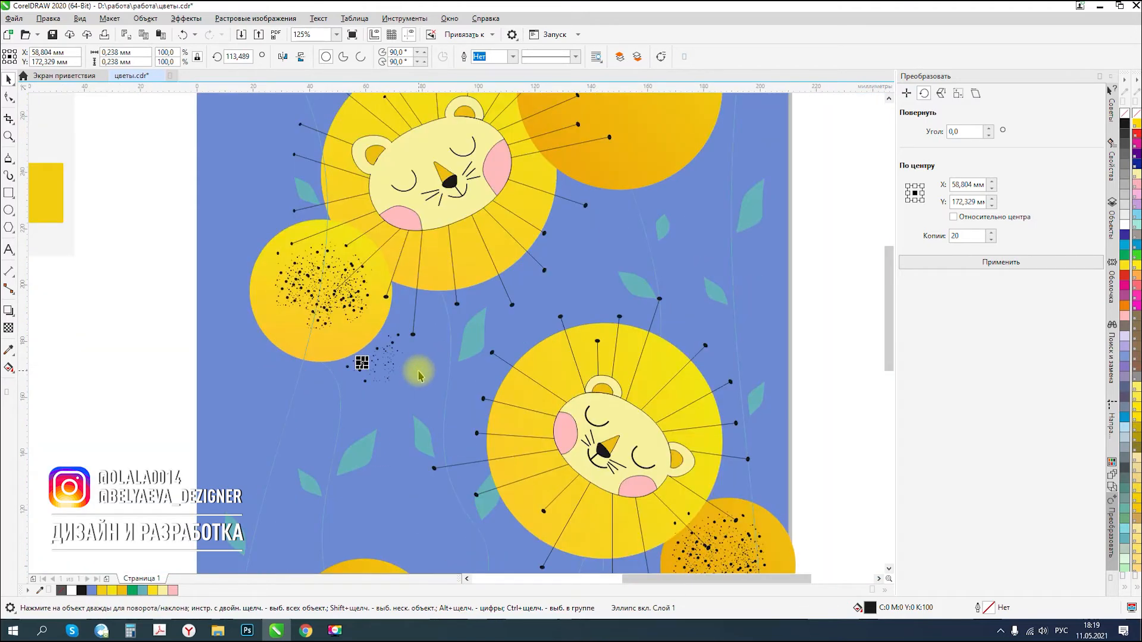
- Select the scattered dots below the left yellow circle and place a copy slightly lower and to the left
click(143, 387)
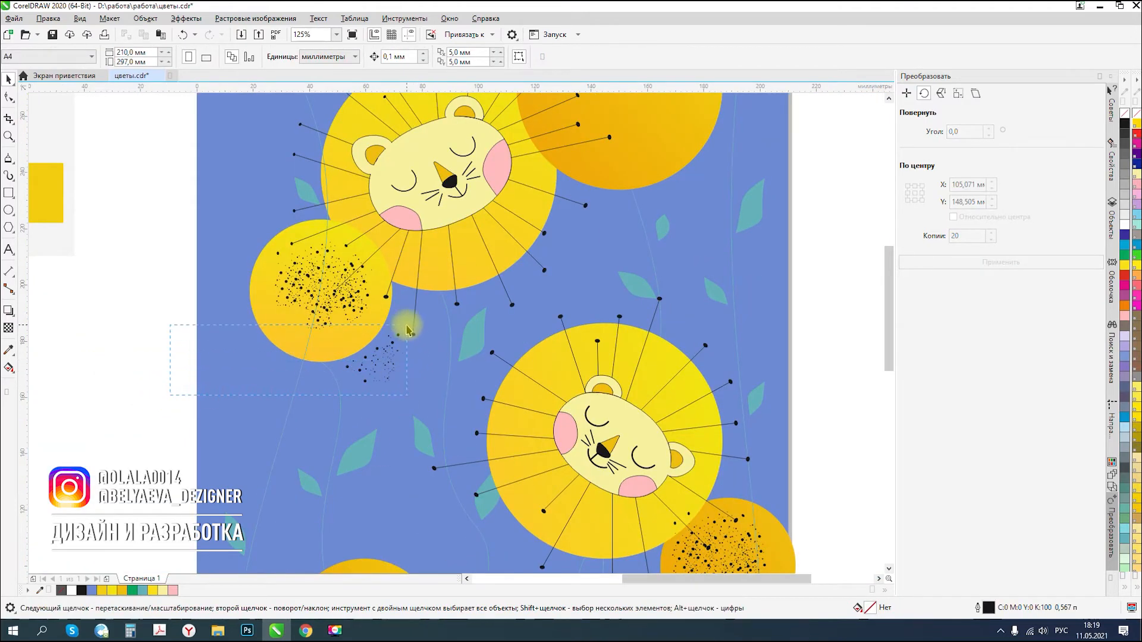
click(386, 357)
drag(381, 364, 359, 396)
click(123, 350)
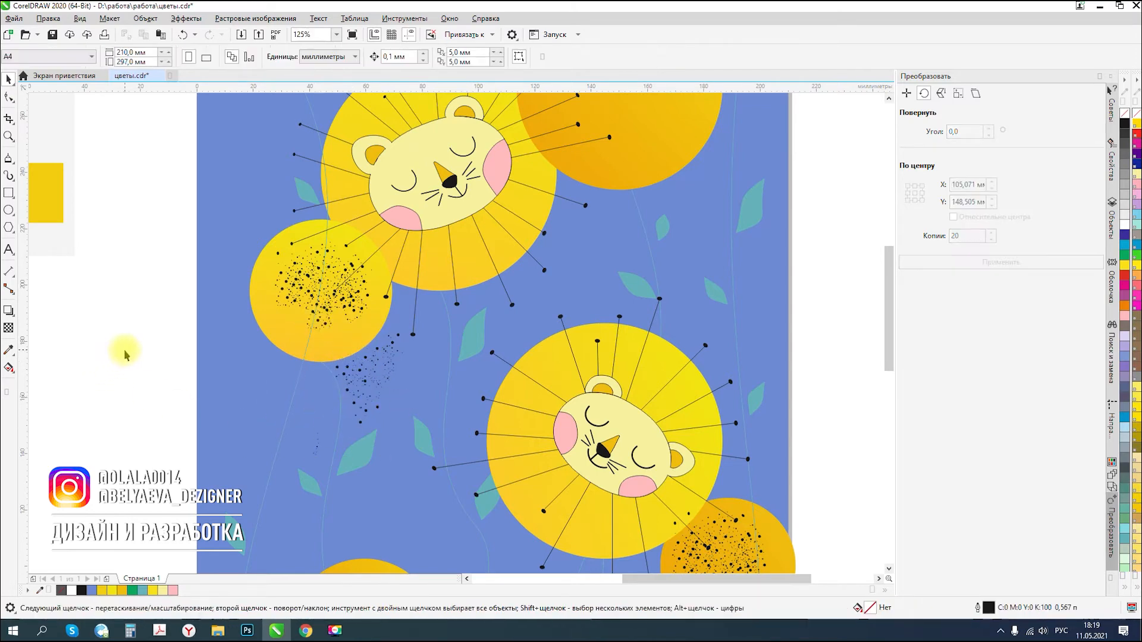
- Lock the blue background rectangle
scroll(219, 298, down, 4)
scroll(356, 367, up, 2)
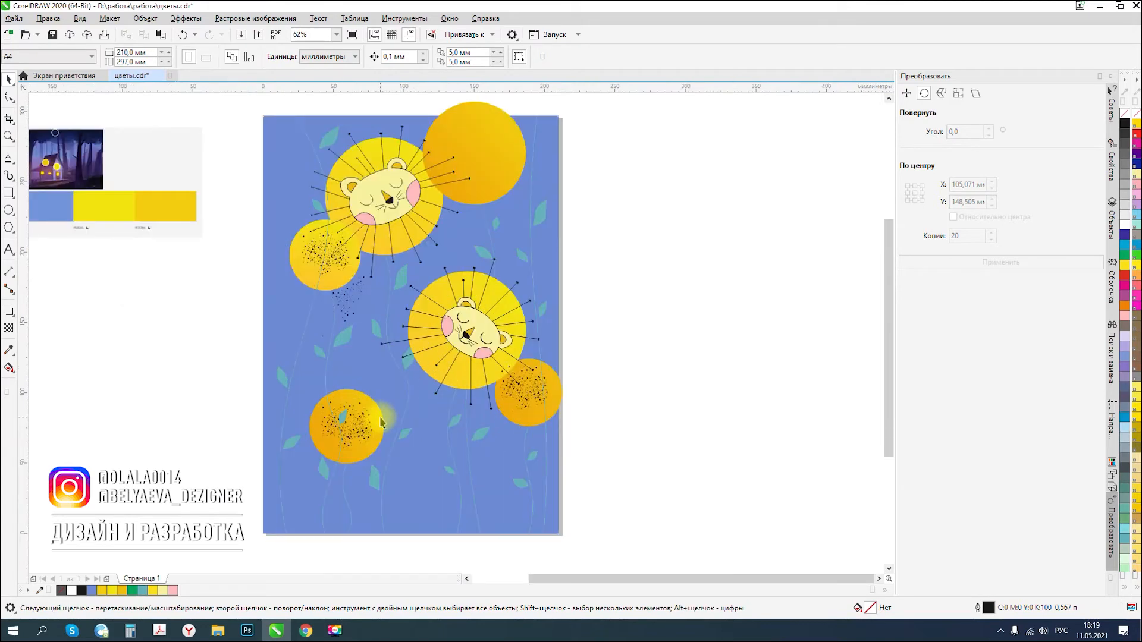
scroll(320, 316, up, 4)
right_click(491, 336)
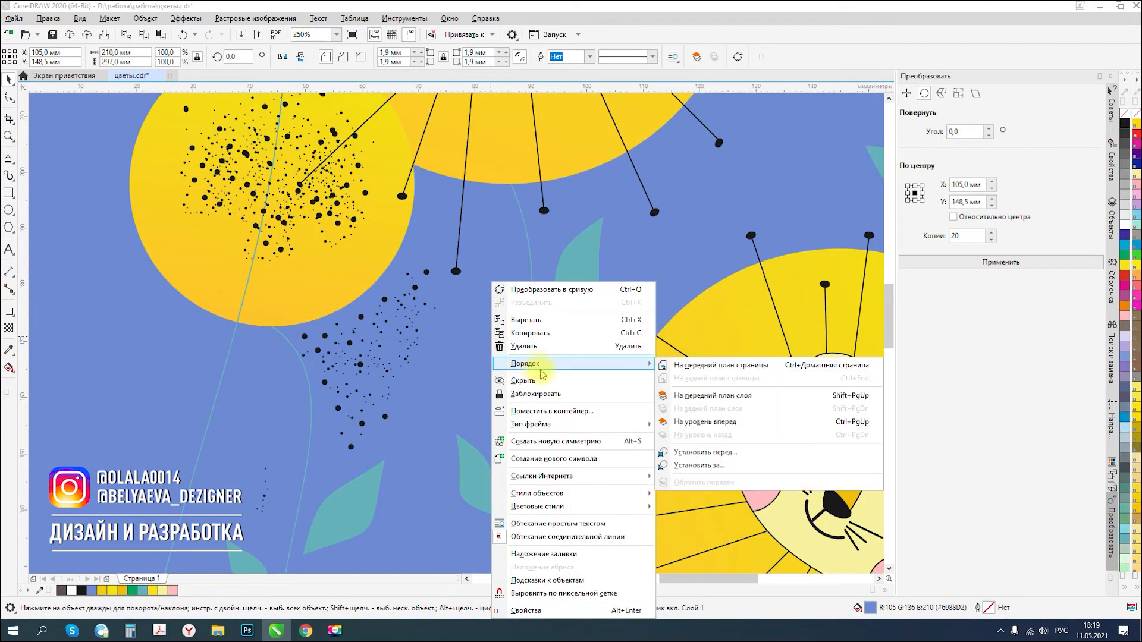
click(537, 394)
- Shift two portions of the loose dots below the left yellow circle slightly upward to tighten the cluster's shape
drag(442, 237, 383, 344)
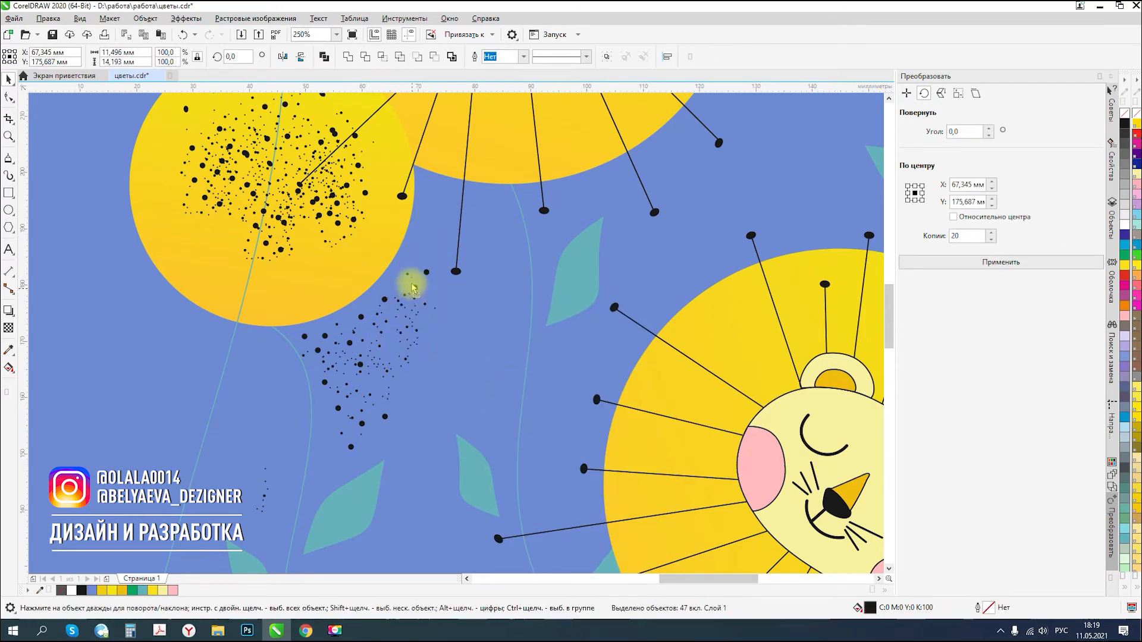
drag(411, 282, 411, 282)
scroll(361, 284, down, 1)
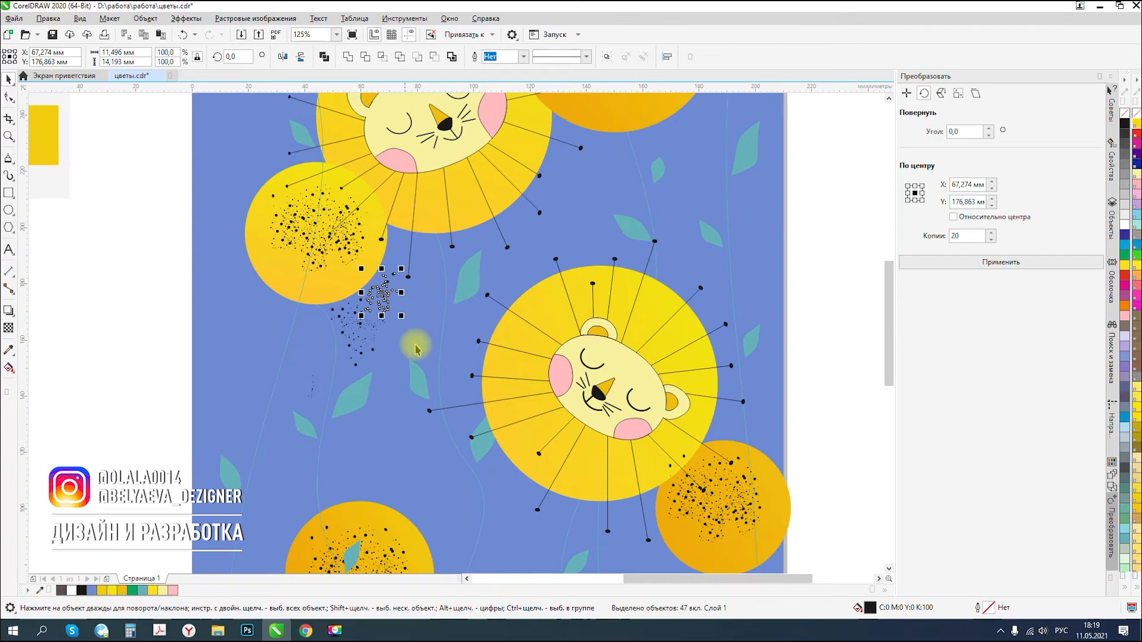
click(405, 339)
scroll(369, 320, up, 2)
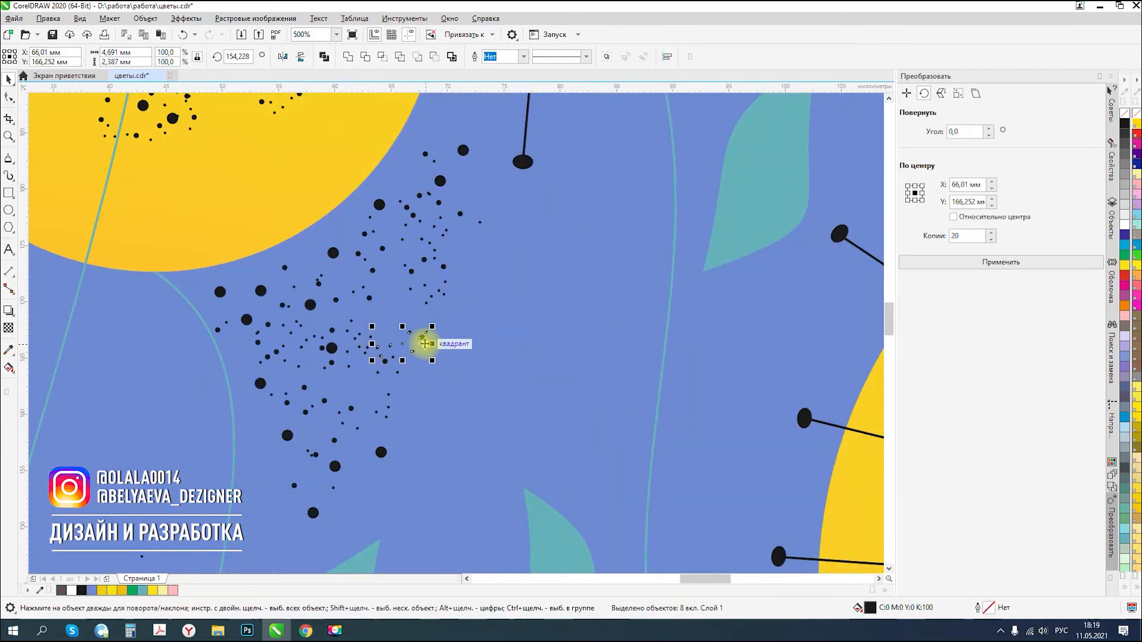
drag(422, 337, 416, 312)
scroll(407, 322, down, 1)
scroll(376, 310, down, 3)
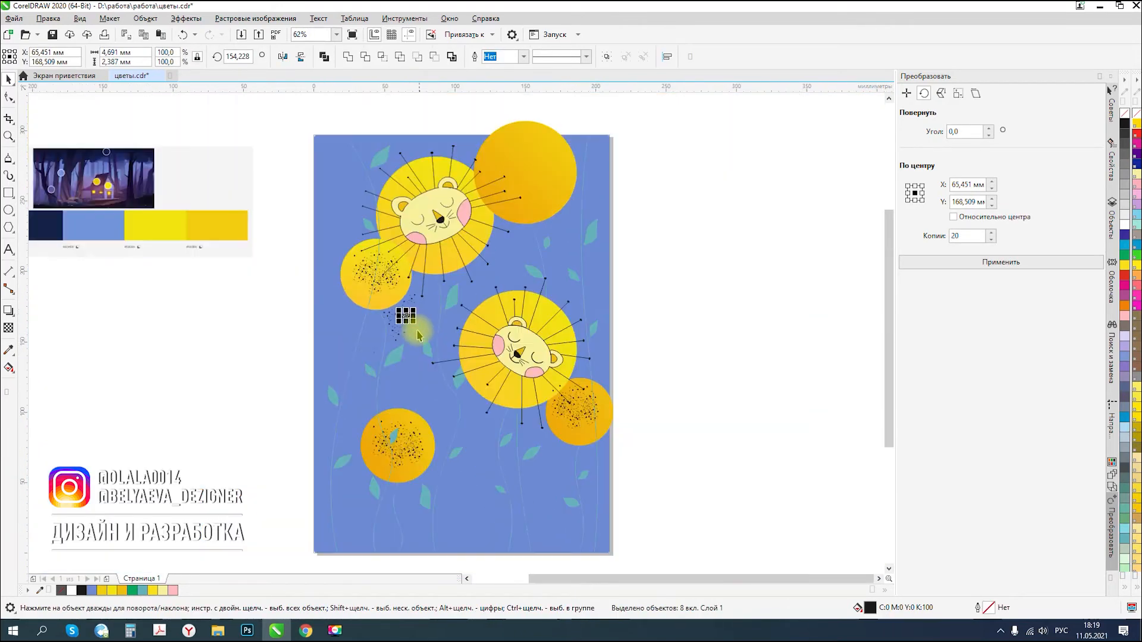
click(462, 304)
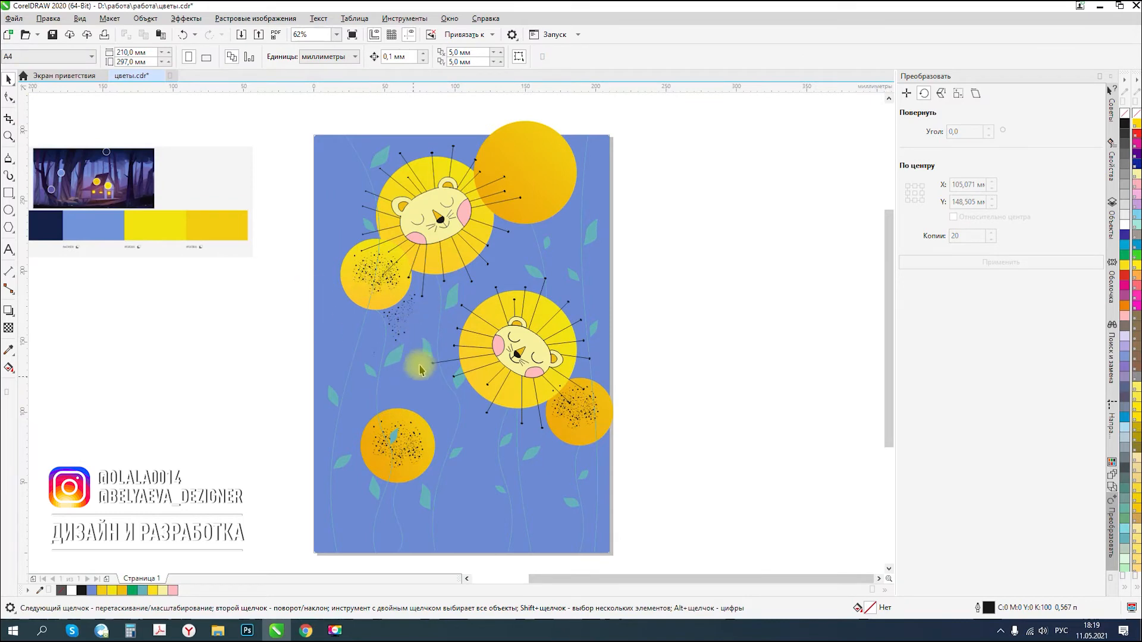
- Place a slightly rotated copy of the loose dot cluster just below the lower-left orange circle
drag(416, 288, 410, 499)
scroll(411, 499, up, 2)
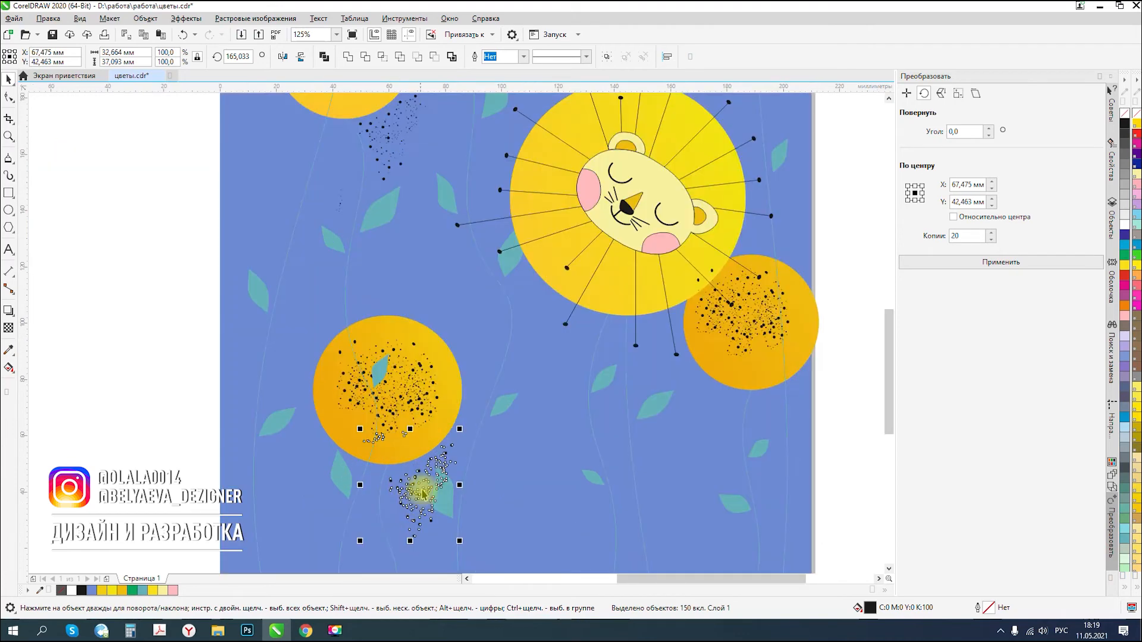
click(417, 496)
drag(464, 429, 468, 445)
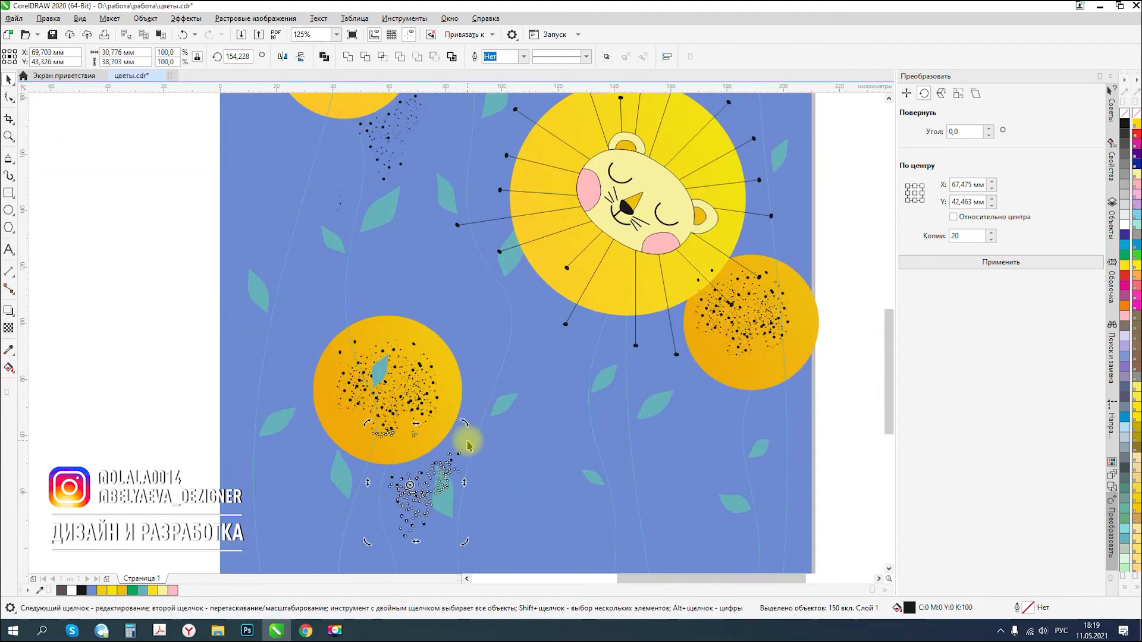
scroll(412, 487, up, 4)
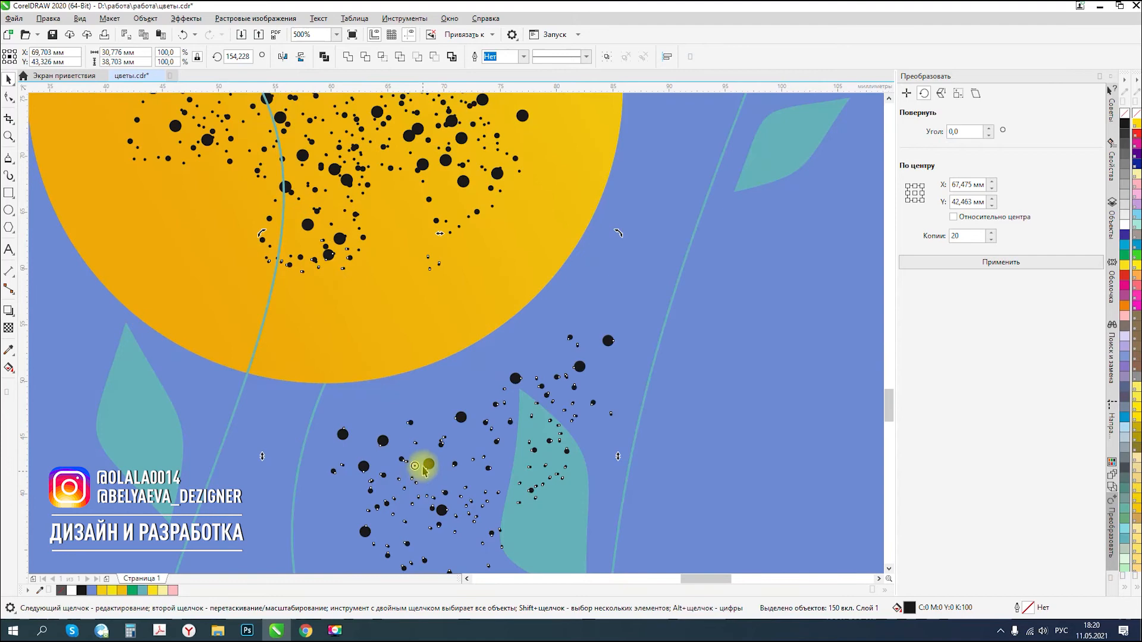
drag(429, 464, 396, 414)
scroll(394, 412, down, 3)
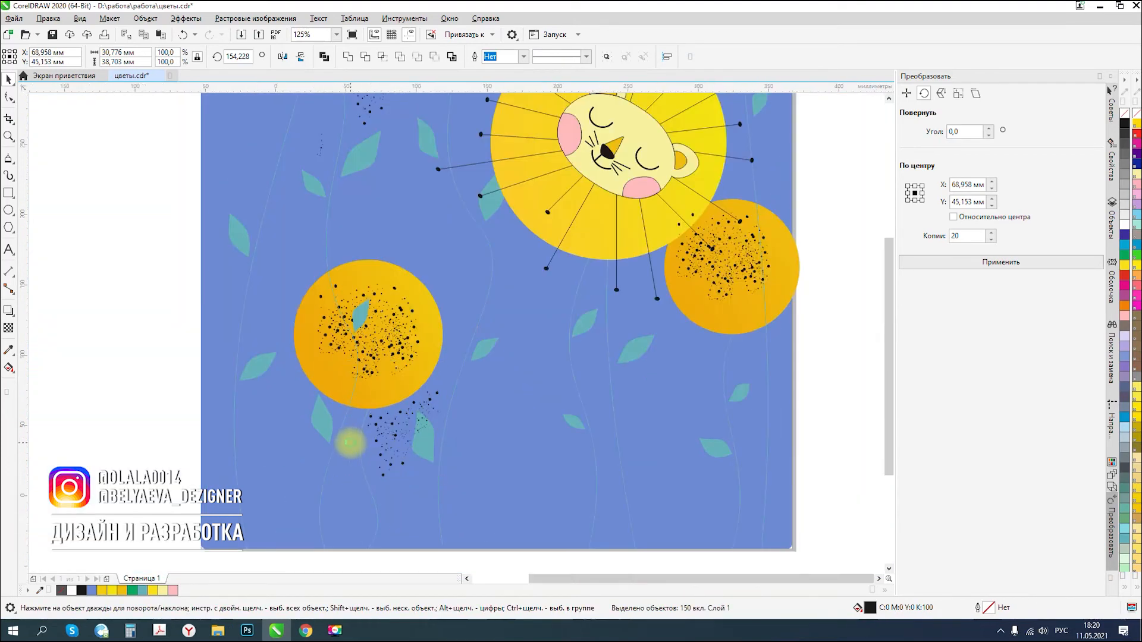
scroll(350, 440, down, 2)
key(Escape)
- Copy a round dot pattern onto the upper-right orange circle, group its dots and enlarge the group to about 112.4%
scroll(503, 367, down, 1)
scroll(437, 224, up, 1)
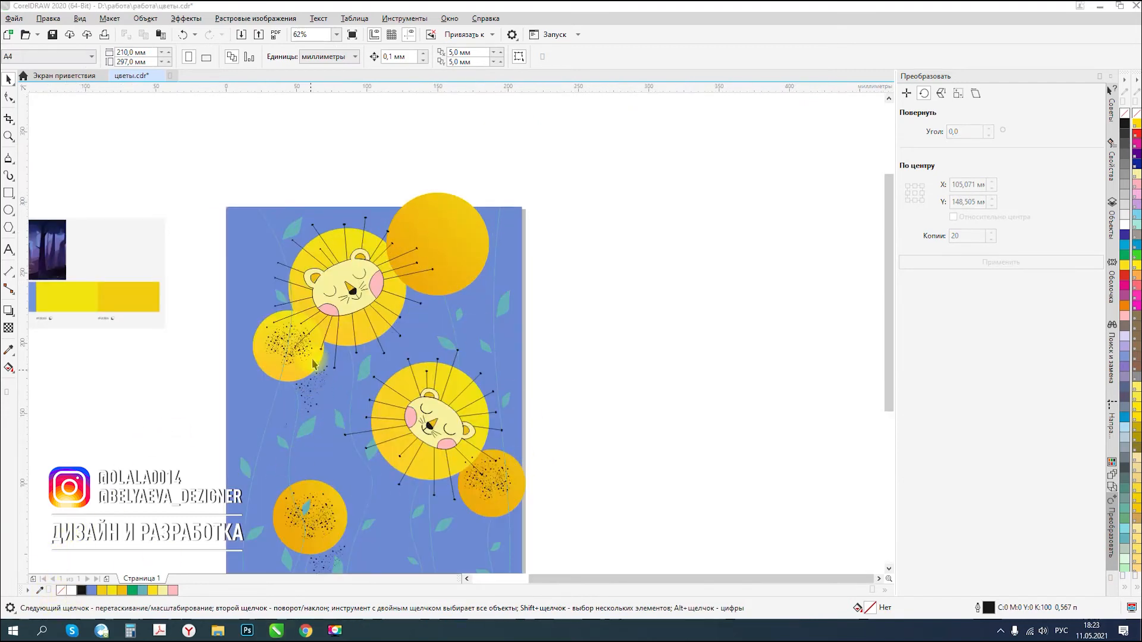
drag(558, 450, 451, 250)
key(ctrl+g)
scroll(443, 244, up, 4)
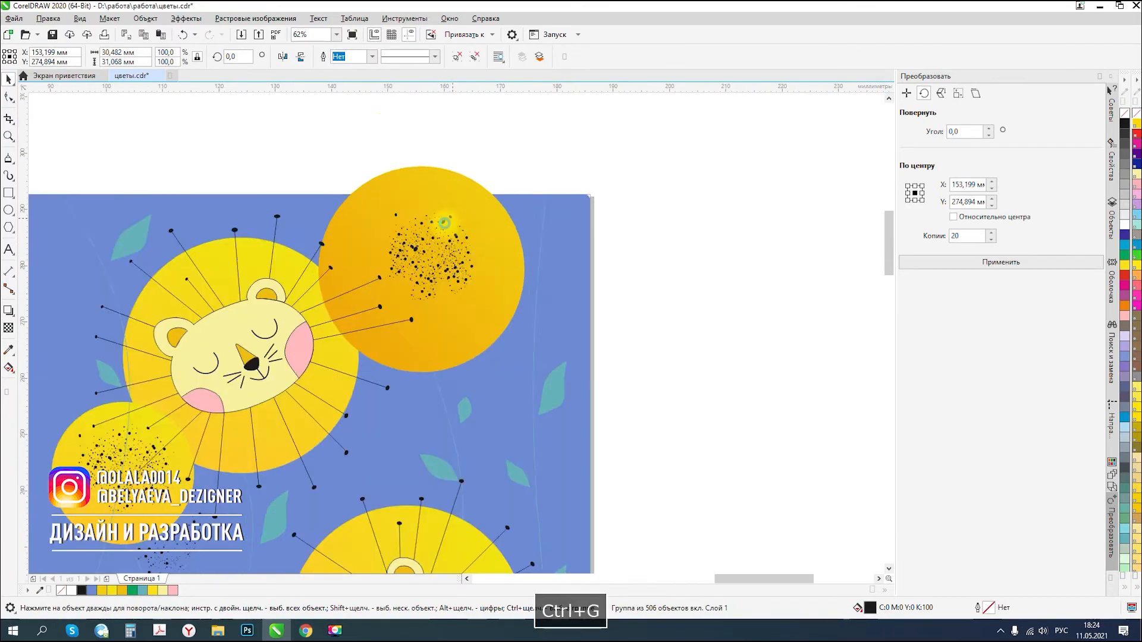
drag(317, 205, 296, 183)
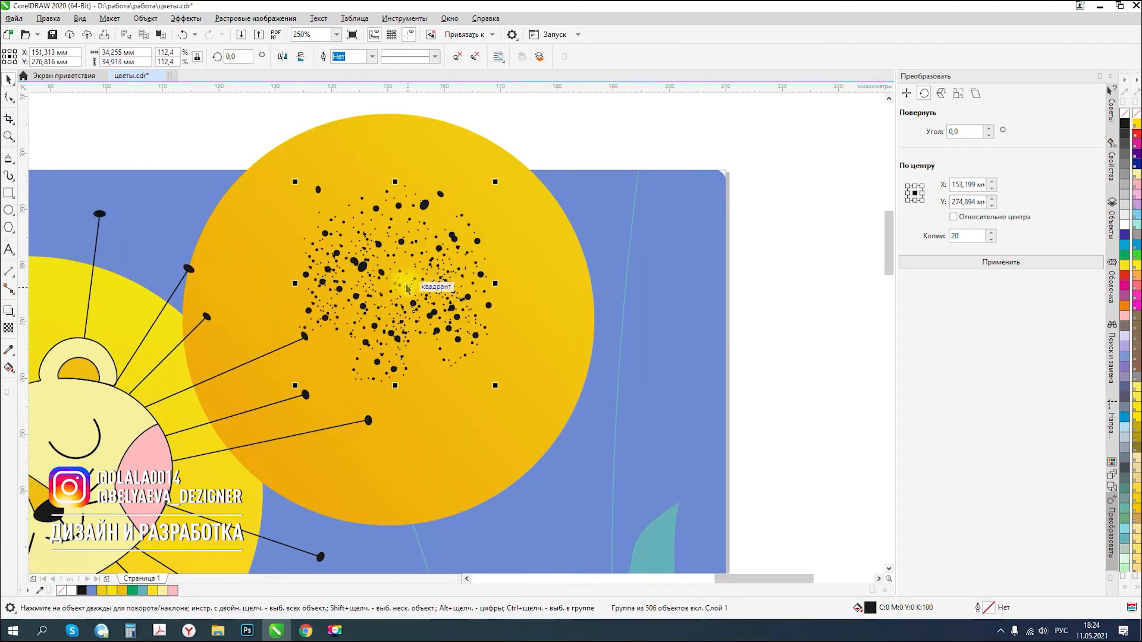
- Duplicate the dot group on the upper-right orange circle and offset the two groups sideways so the pattern covers more of it
drag(399, 281, 376, 262)
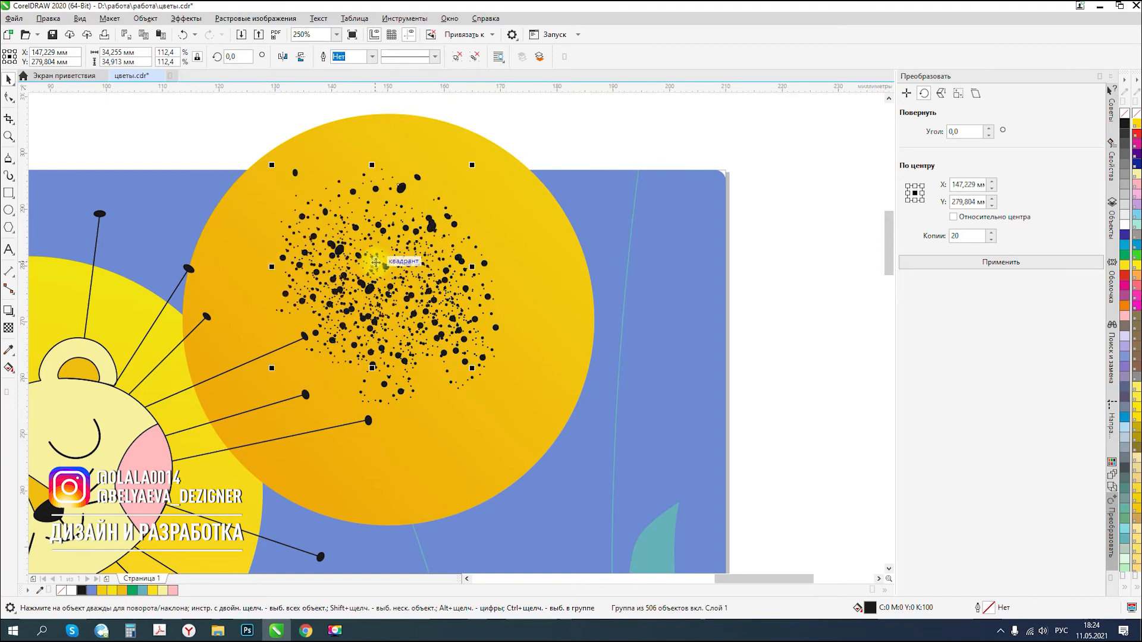
drag(483, 338, 513, 325)
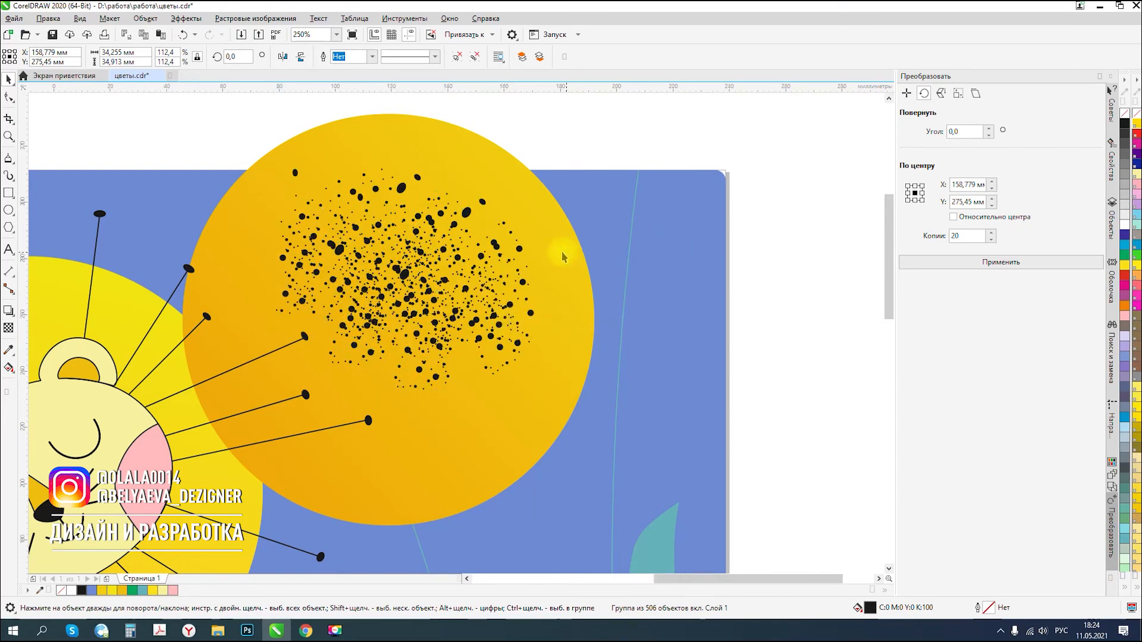
scroll(563, 251, down, 4)
click(638, 328)
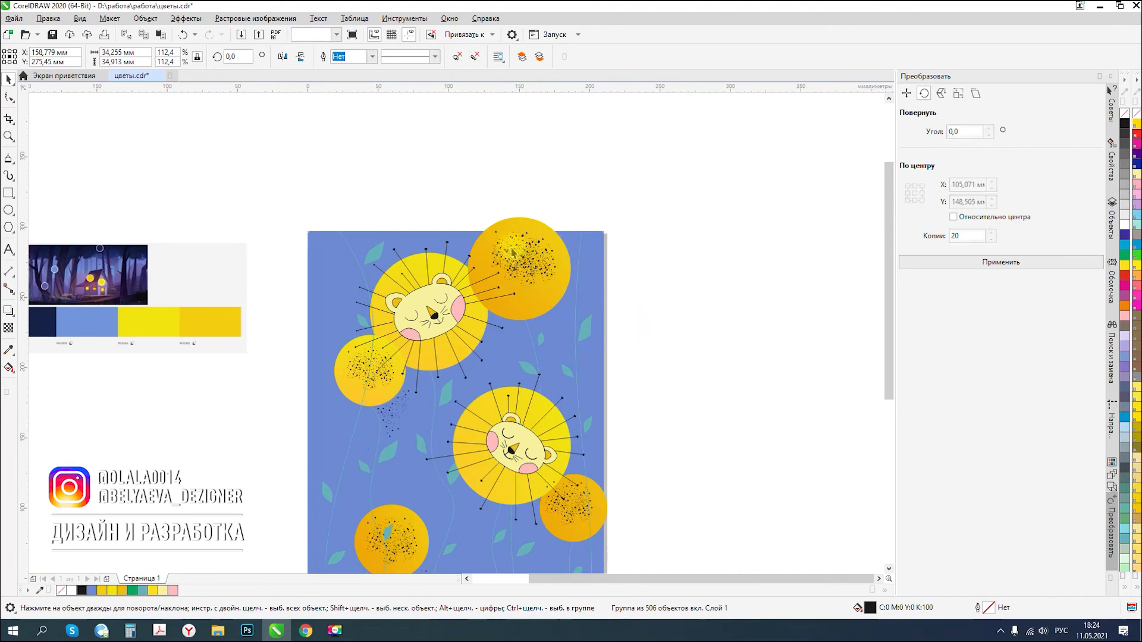
- Place a rotated copy of the loose dot cluster just below the upper-right orange circle
scroll(509, 245, down, 1)
scroll(519, 273, up, 1)
scroll(517, 308, up, 1)
scroll(351, 357, down, 1)
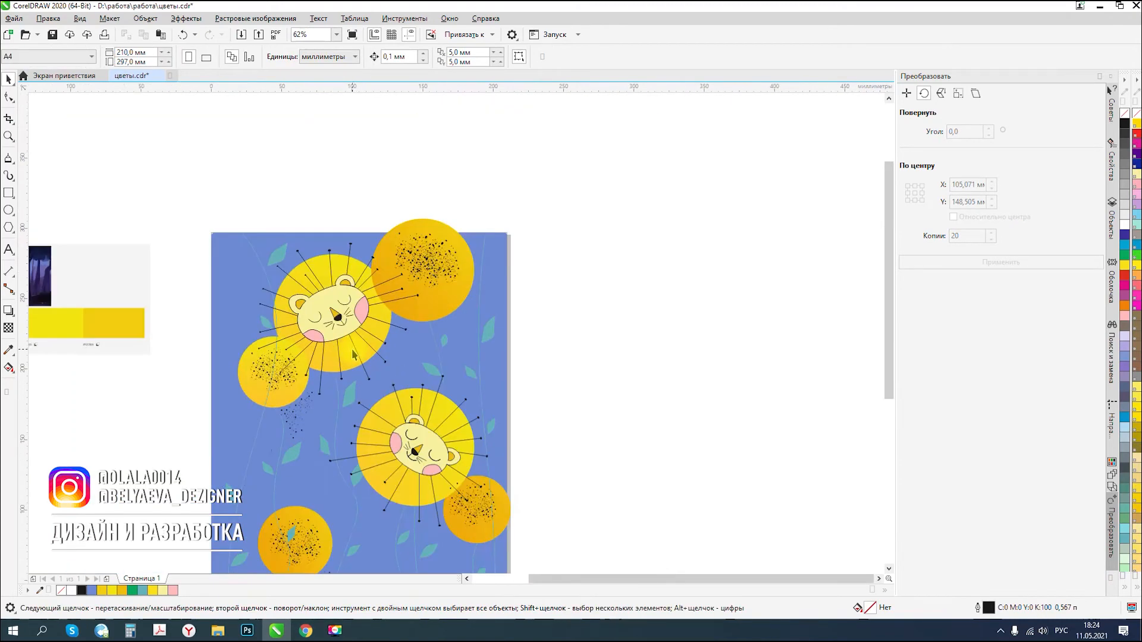
drag(318, 449, 459, 344)
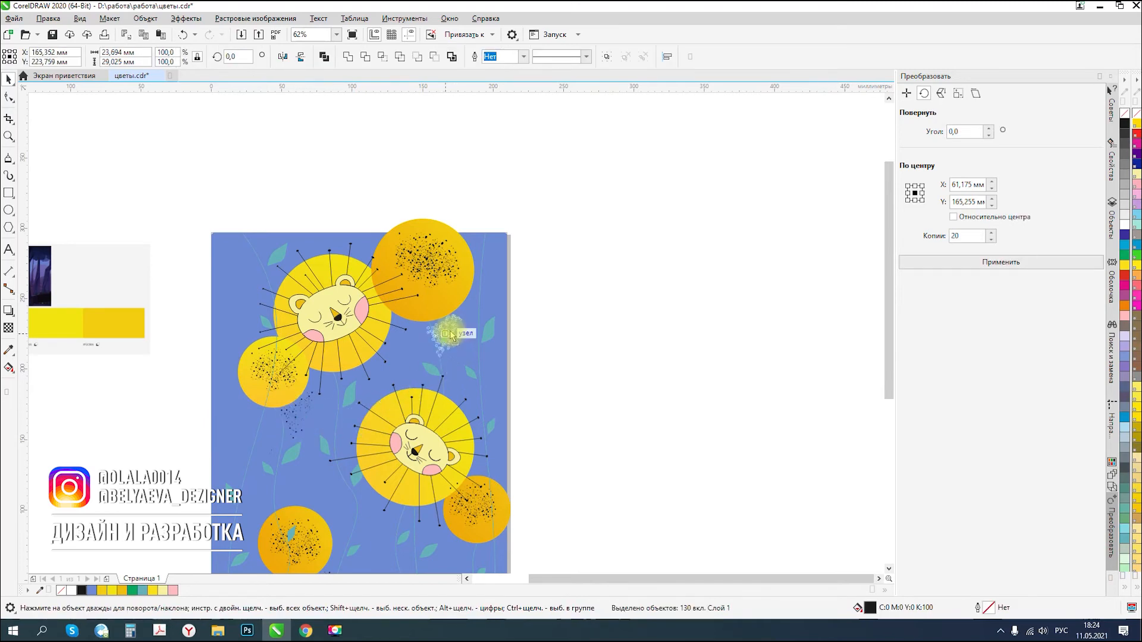
scroll(451, 331, up, 1)
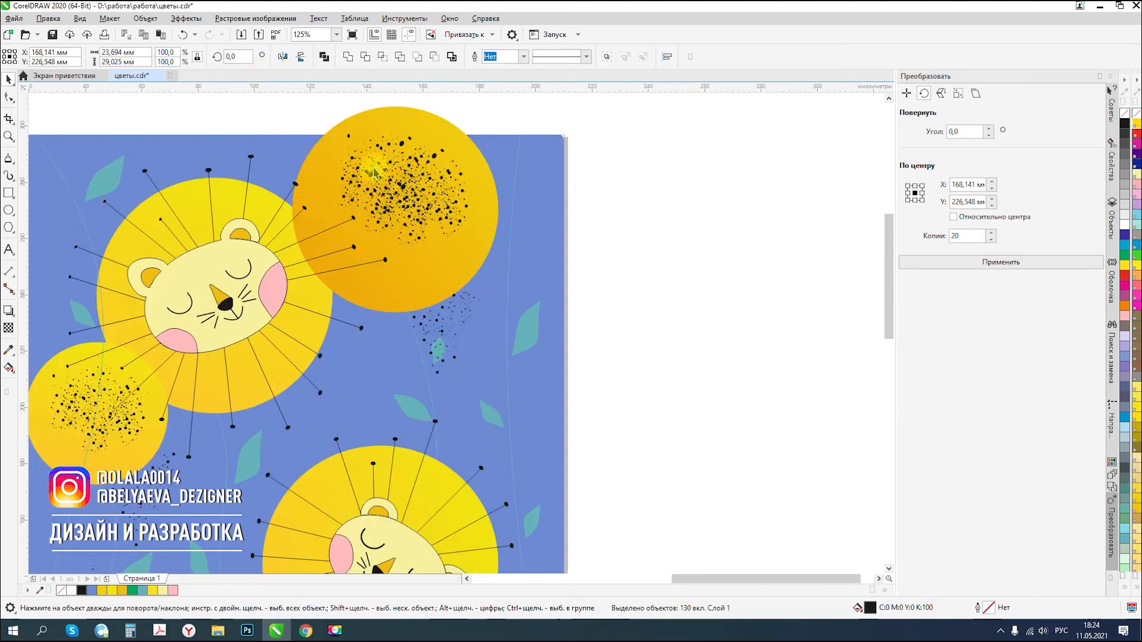
drag(447, 332, 376, 344)
click(376, 344)
drag(414, 387, 429, 377)
drag(386, 334, 394, 334)
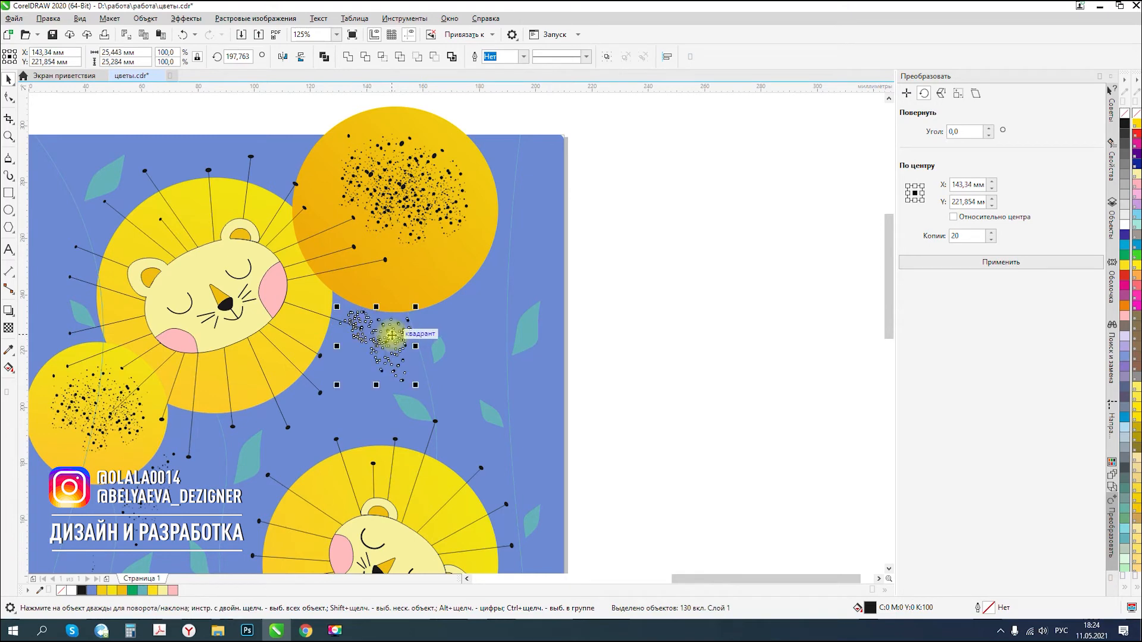
click(615, 390)
scroll(372, 375, up, 2)
drag(429, 351, 454, 301)
key(ctrl+z)
click(540, 273)
scroll(506, 270, down, 5)
scroll(506, 368, down, 2)
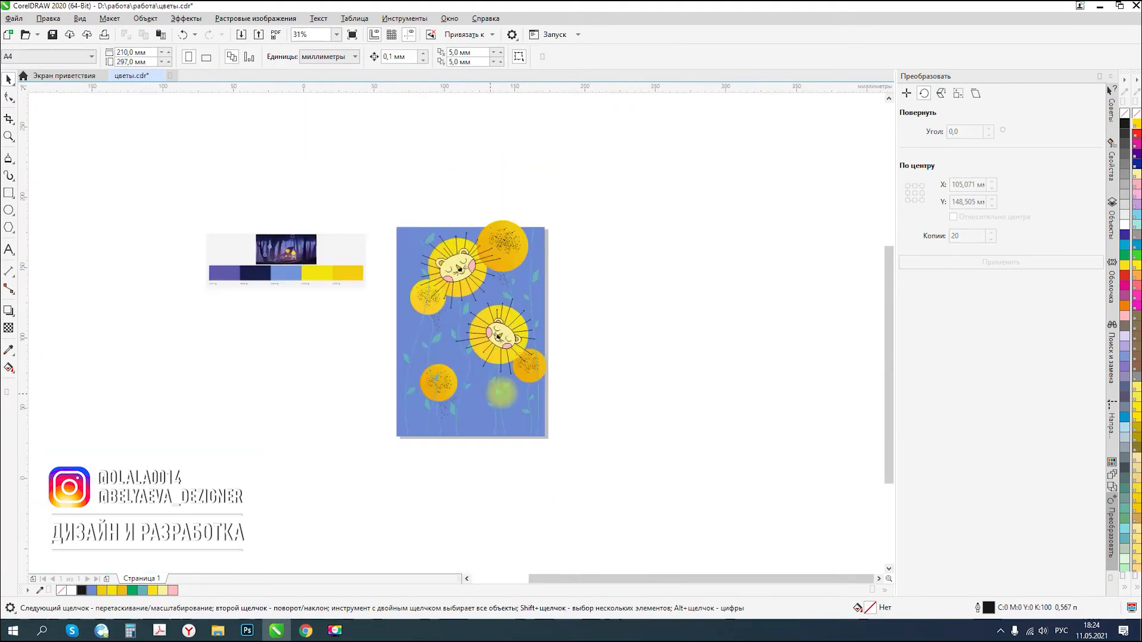
scroll(515, 416, up, 6)
drag(331, 373, 263, 421)
key(ctrl+z)
- Place a horizontally mirrored copy of the loose dot cluster below the lower lion, beside the lower-right orange circle
drag(263, 548, 434, 258)
click(282, 58)
scroll(448, 252, up, 5)
mouse_move(478, 218)
mouse_down()
mouse_move(439, 277)
mouse_move(494, 229)
mouse_up()
right_click(494, 229)
click(293, 370)
scroll(466, 273, down, 8)
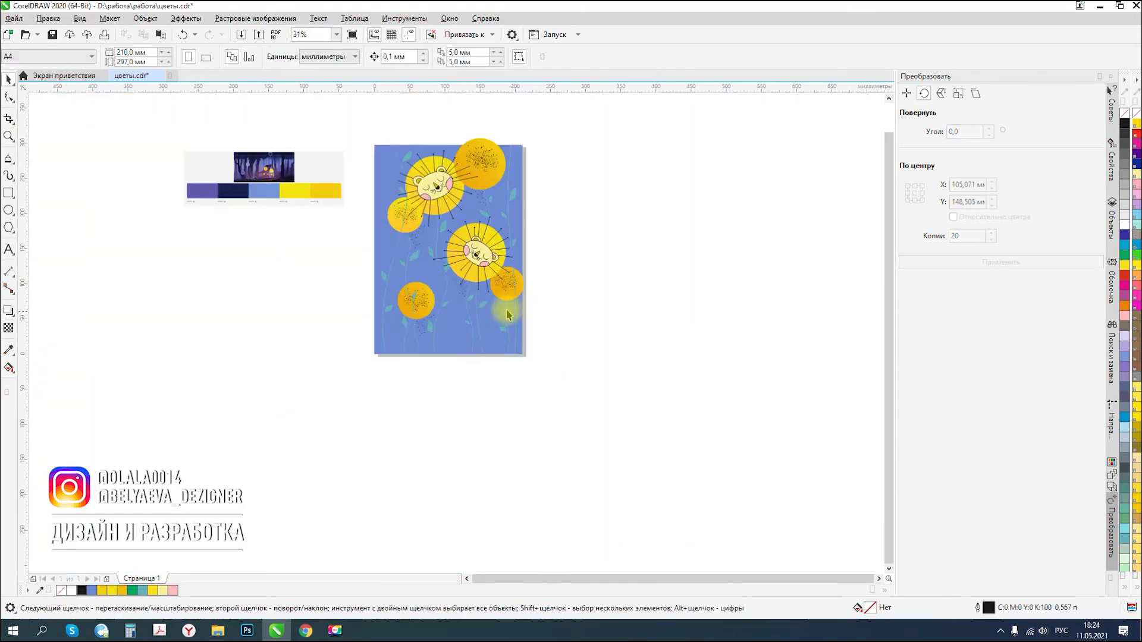
scroll(464, 159, up, 2)
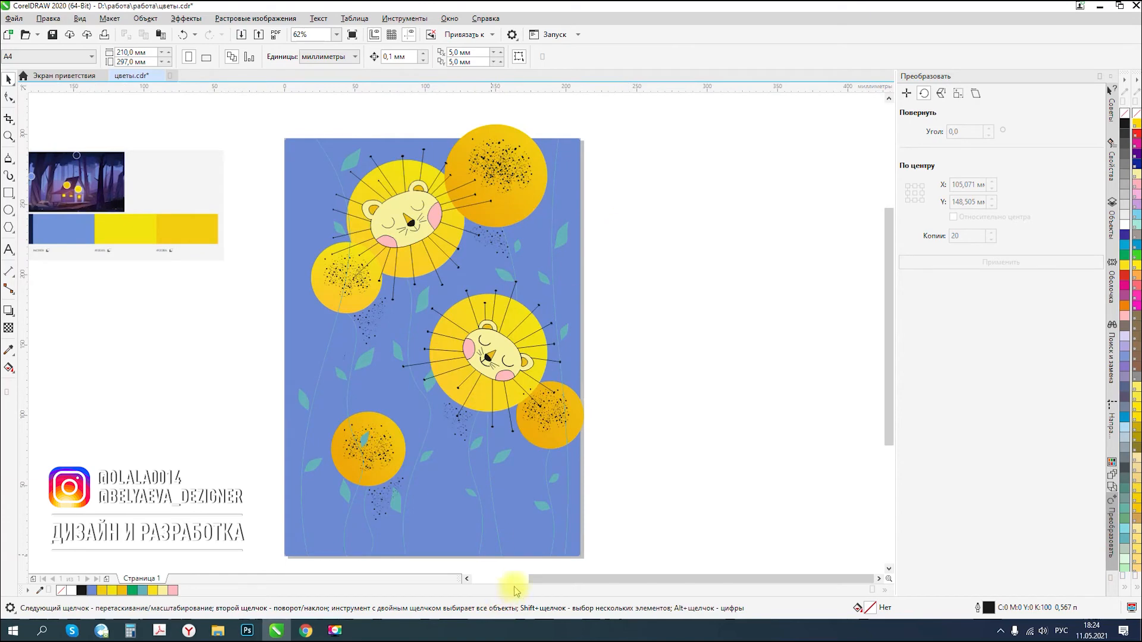
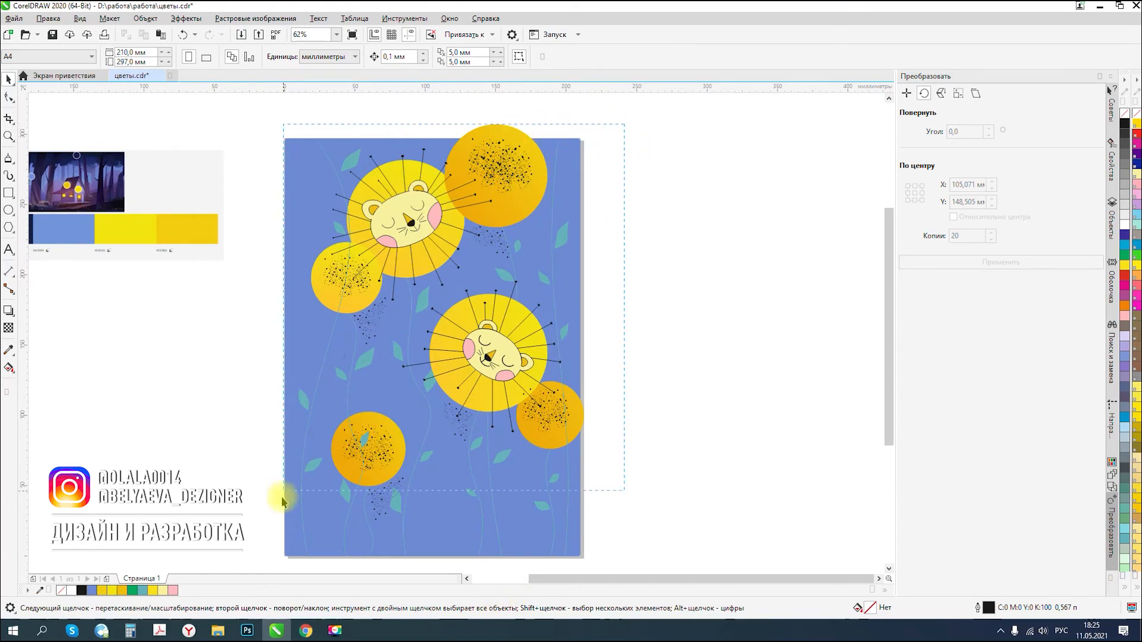
- Select all the lion, circle, leaf and dot artwork on the page and group it
mouse_move(266, 568)
mouse_down()
mouse_move(281, 556)
mouse_move(261, 554)
mouse_up()
key(ctrl+g)
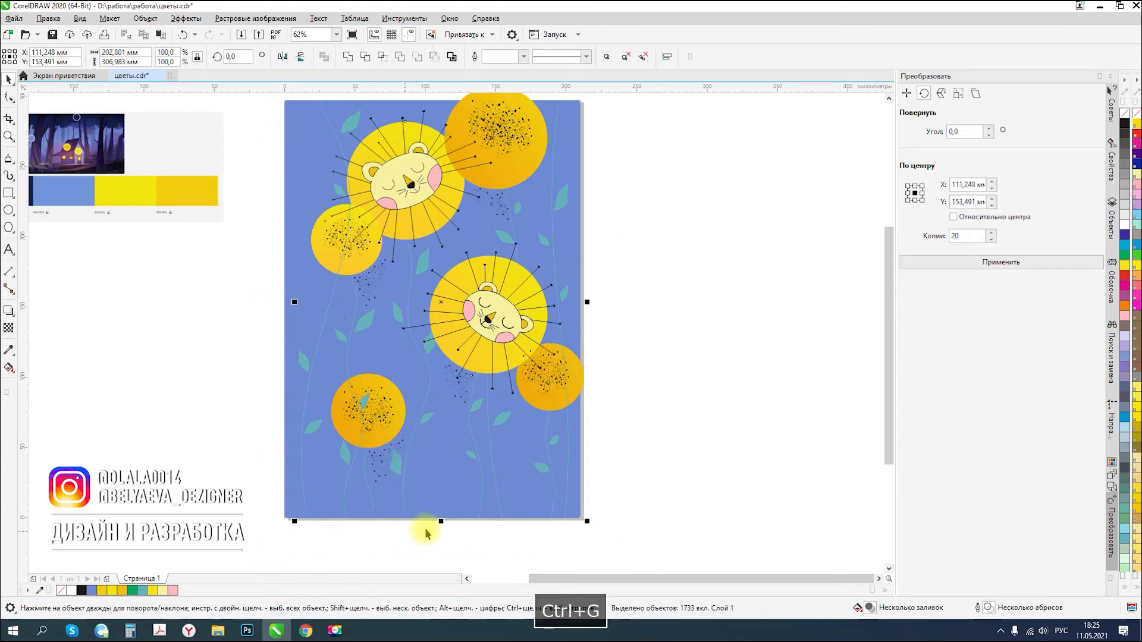
click(715, 391)
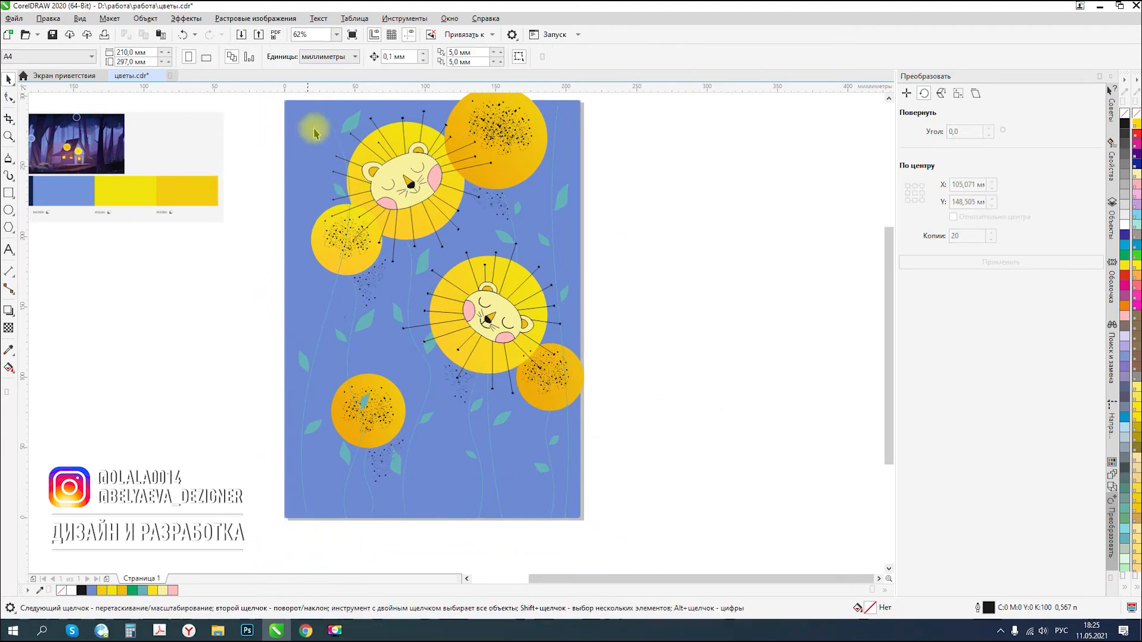
- Draw a tall, wavy closed freehand shape along the page's left edge, about 62.5 mm wide and 355 mm high, tapering to a point above the page
scroll(441, 348, down, 2)
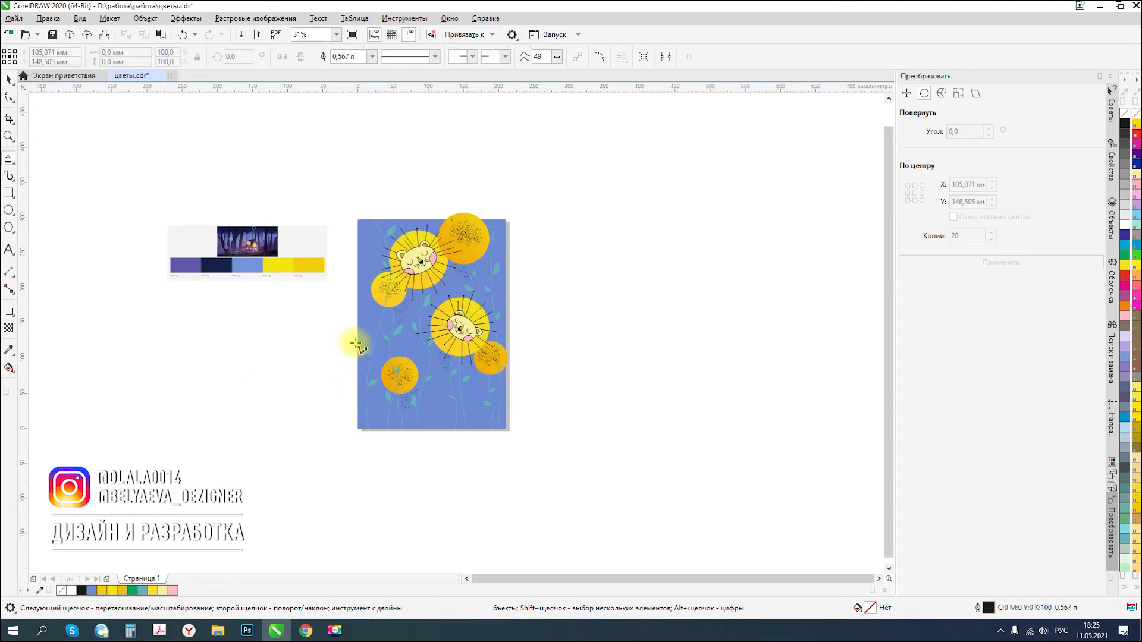
mouse_move(359, 337)
mouse_down()
mouse_move(366, 189)
mouse_move(387, 248)
mouse_move(370, 357)
mouse_move(393, 438)
mouse_move(353, 435)
mouse_move(355, 337)
mouse_up()
scroll(412, 347, up, 2)
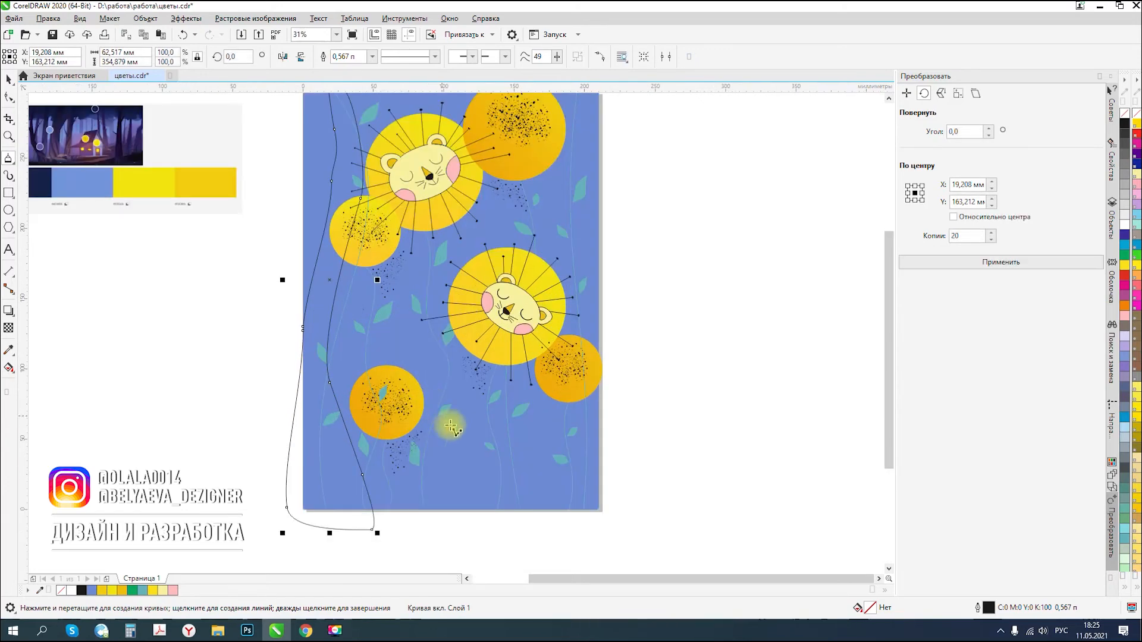
- Draw a closed freehand shape along the page's right edge, about 98 mm wide and 286 mm high, wide at the base and narrow at the tip
mouse_move(477, 508)
mouse_down()
mouse_move(545, 415)
mouse_move(578, 345)
mouse_move(589, 127)
mouse_move(586, 500)
mouse_up()
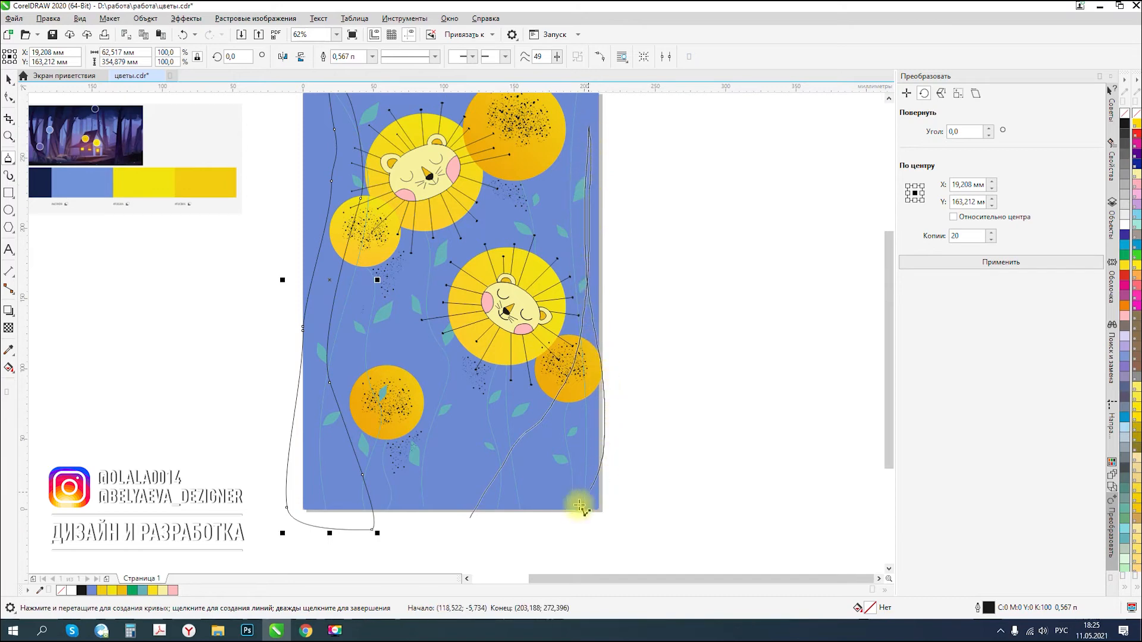
drag(468, 521, 470, 524)
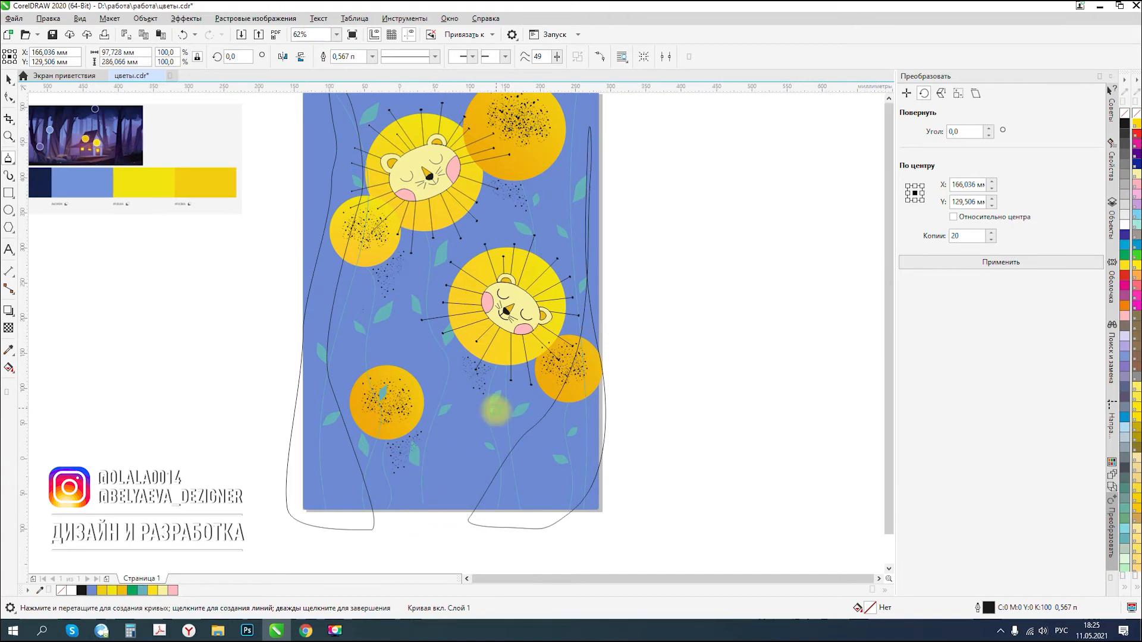
scroll(497, 411, down, 1)
scroll(497, 363, up, 1)
- Draw two slender closed freehand shapes, one about 82 × 299 mm rising through the lower lion and one about 18 × 195 mm hanging from above the page
mouse_move(437, 560)
mouse_down()
mouse_move(513, 324)
mouse_move(526, 206)
mouse_up()
drag(524, 147, 546, 280)
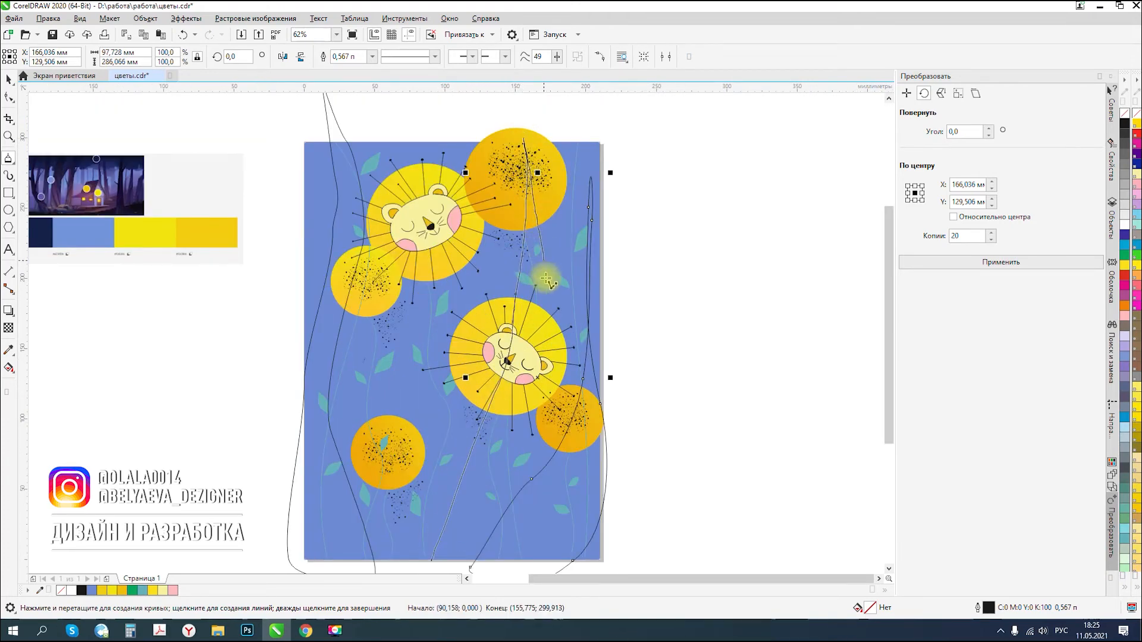
mouse_move(515, 459)
mouse_down()
mouse_move(470, 558)
mouse_move(433, 558)
mouse_up()
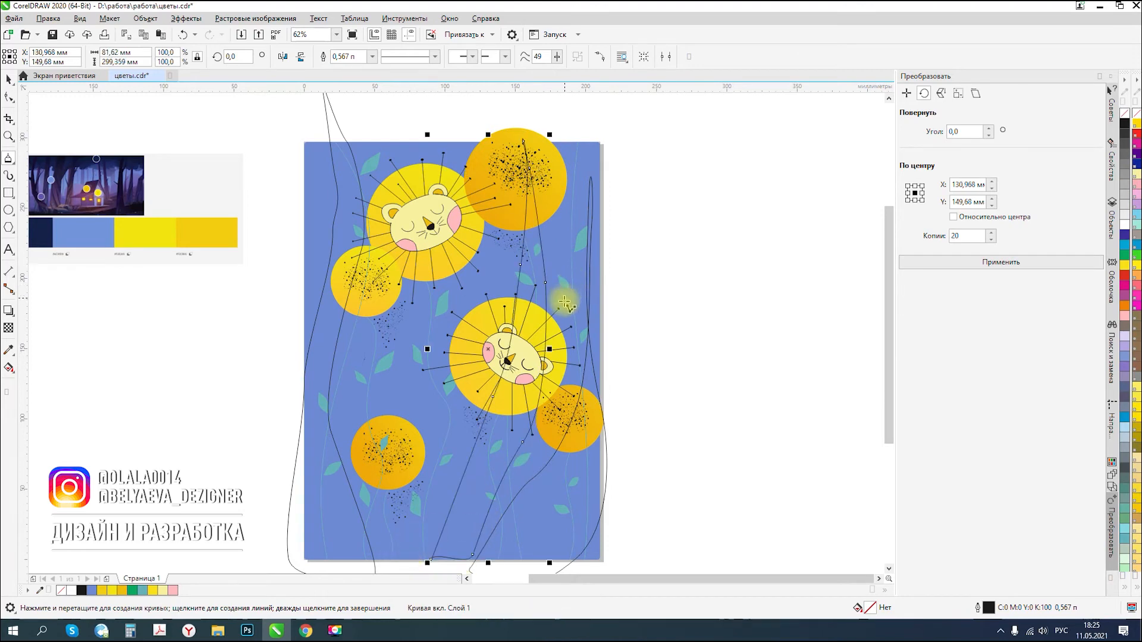
drag(562, 355, 574, 156)
mouse_move(580, 91)
mouse_down()
mouse_move(553, 201)
mouse_move(562, 364)
mouse_up()
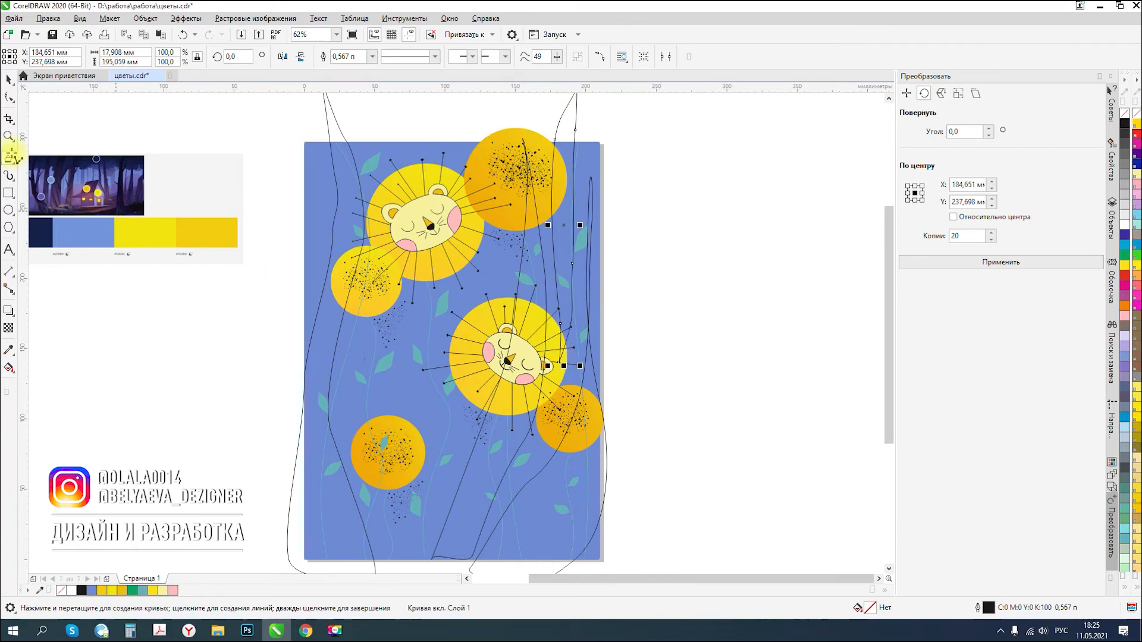
- Reshape the narrow hanging shape by adjusting and removing nodes, and extend its lower tip down to the lower-right orange circle
click(8, 98)
scroll(573, 109, down, 2)
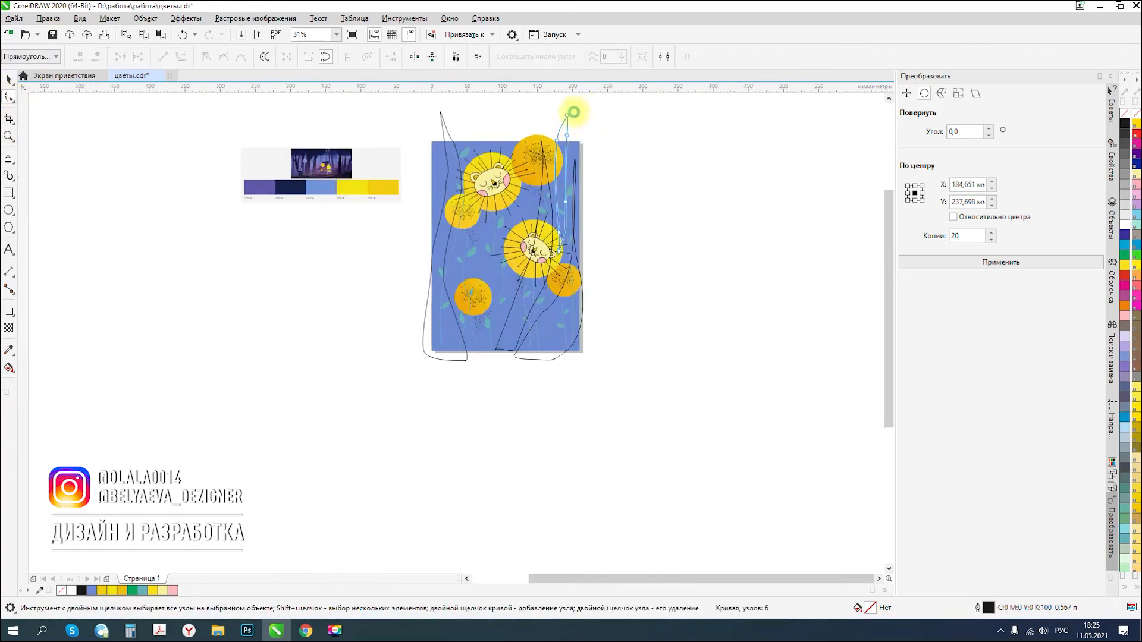
scroll(554, 130, up, 4)
drag(538, 119, 558, 118)
drag(538, 202, 490, 239)
double_click(530, 205)
scroll(524, 226, down, 2)
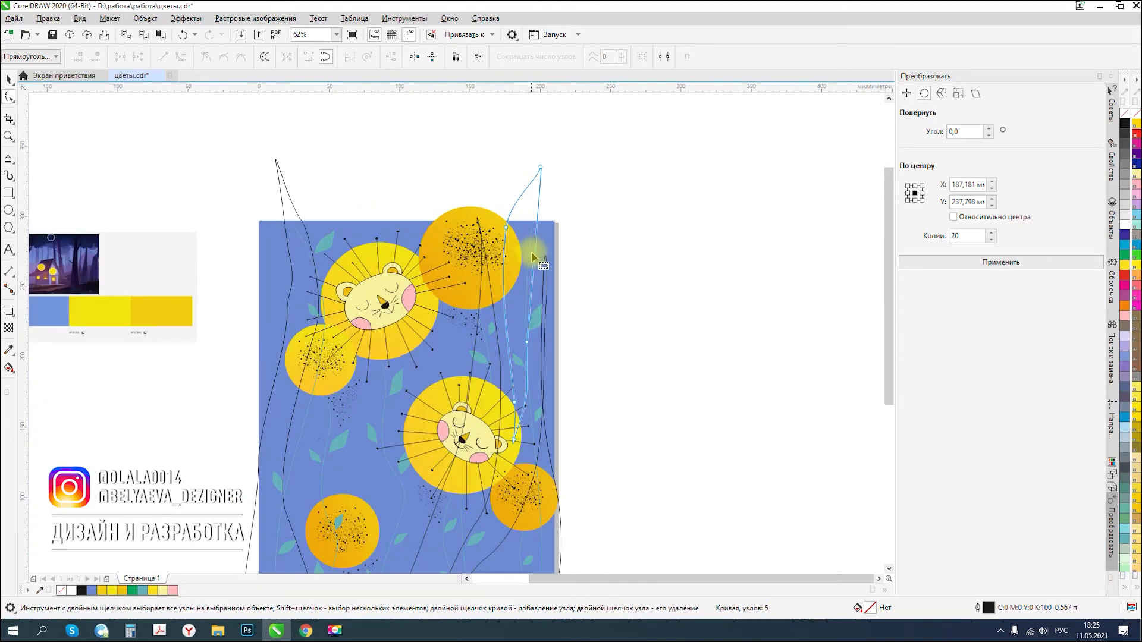
key(ctrl+z)
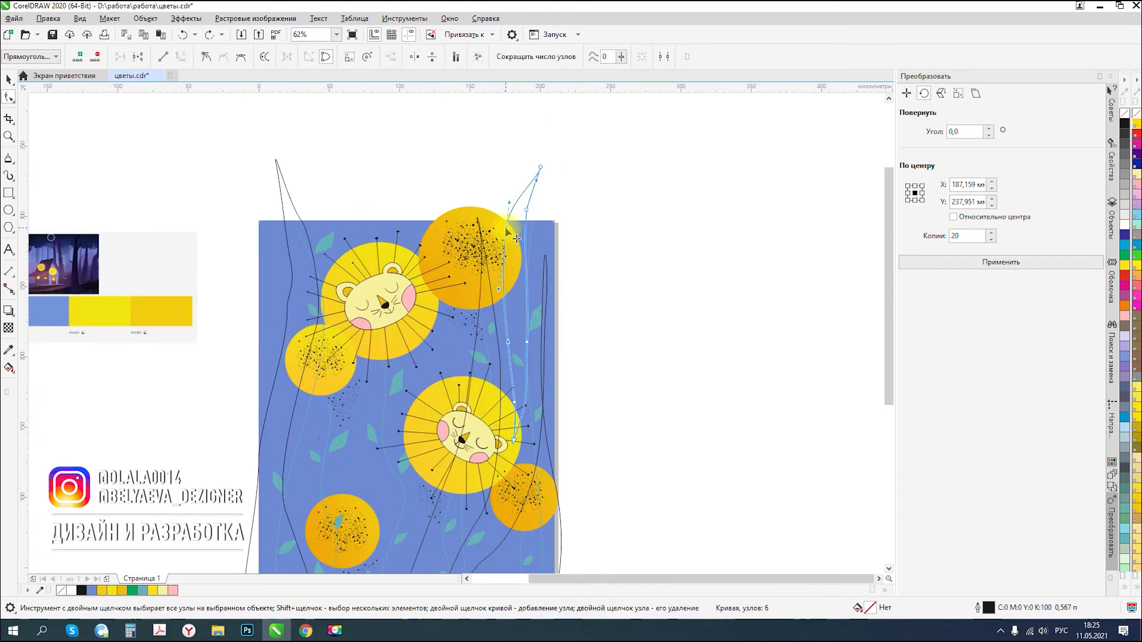
drag(507, 235, 505, 236)
click(528, 343)
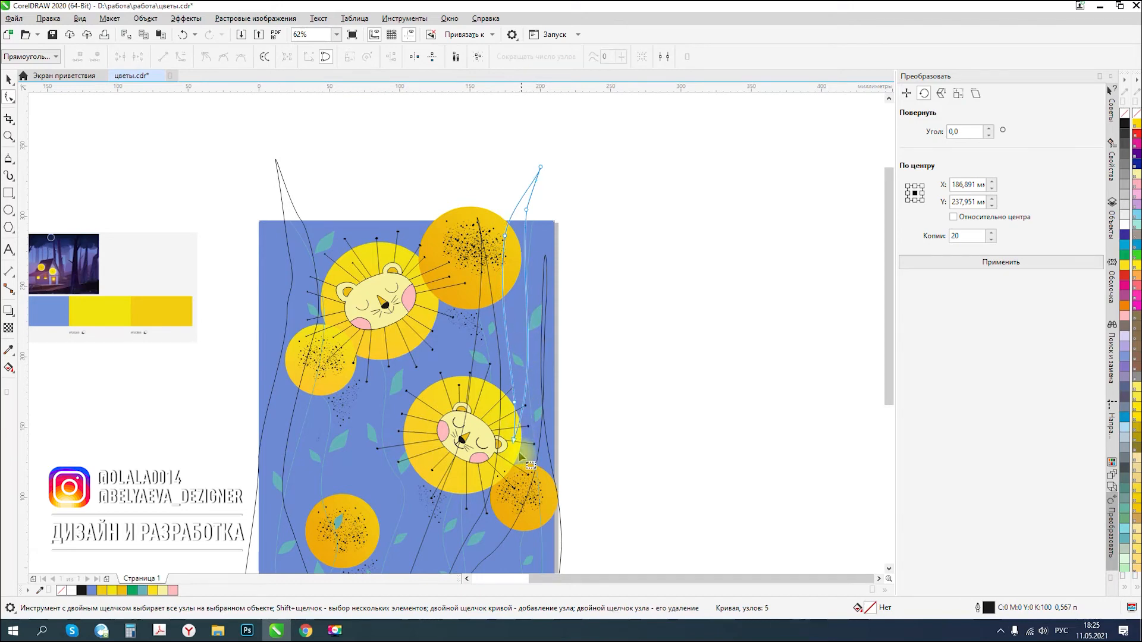
drag(514, 463, 513, 489)
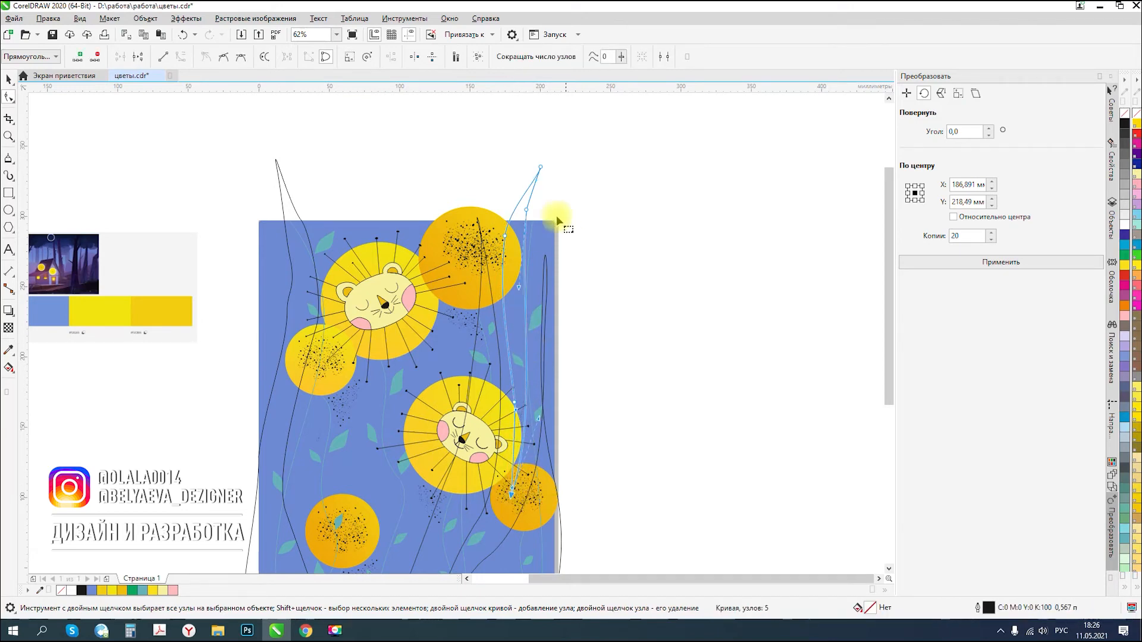
- Smooth the upper part of the left-edge shape by deleting surplus nodes and adjusting its curves
click(299, 229)
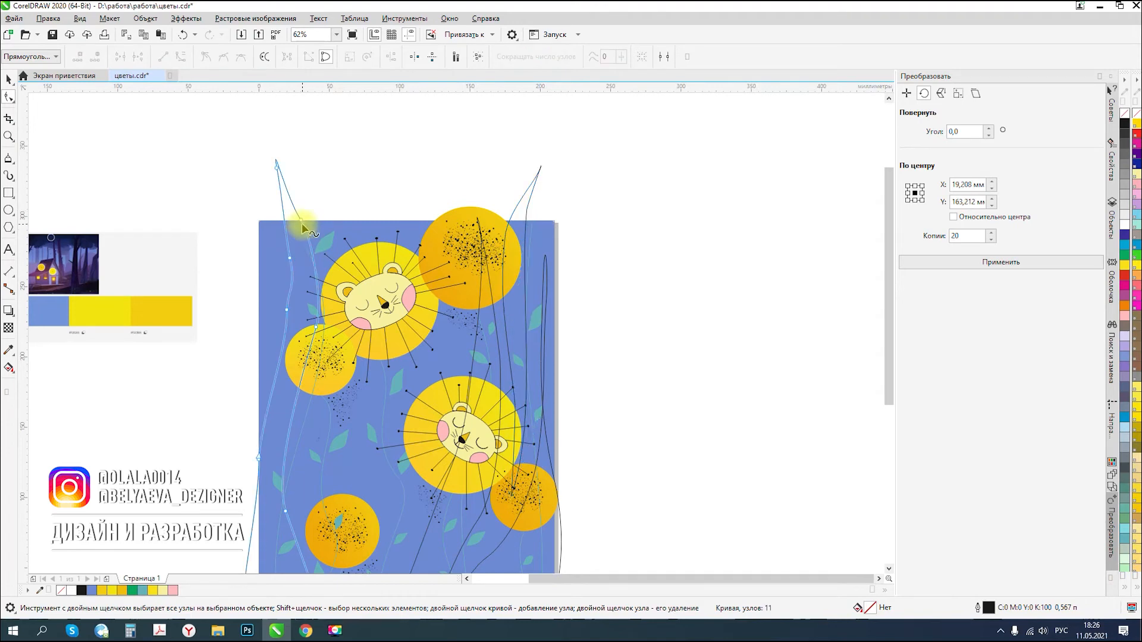
double_click(287, 310)
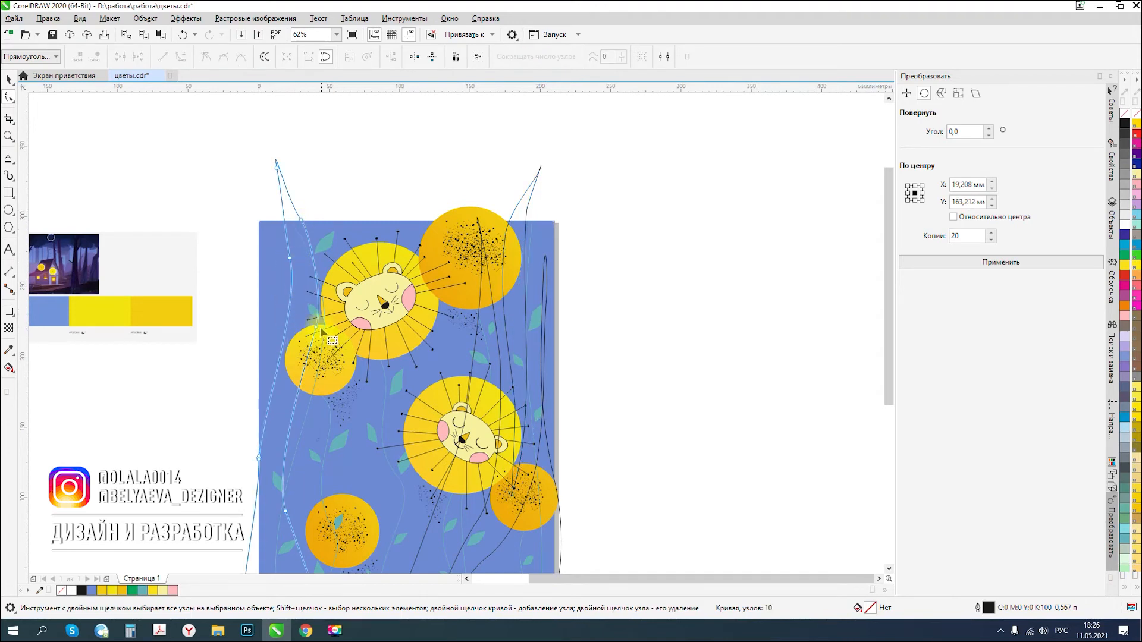
double_click(316, 326)
double_click(283, 272)
drag(277, 269, 309, 263)
key(ctrl+z)
key(ctrl+z)
drag(355, 291, 344, 341)
scroll(326, 183, down, 1)
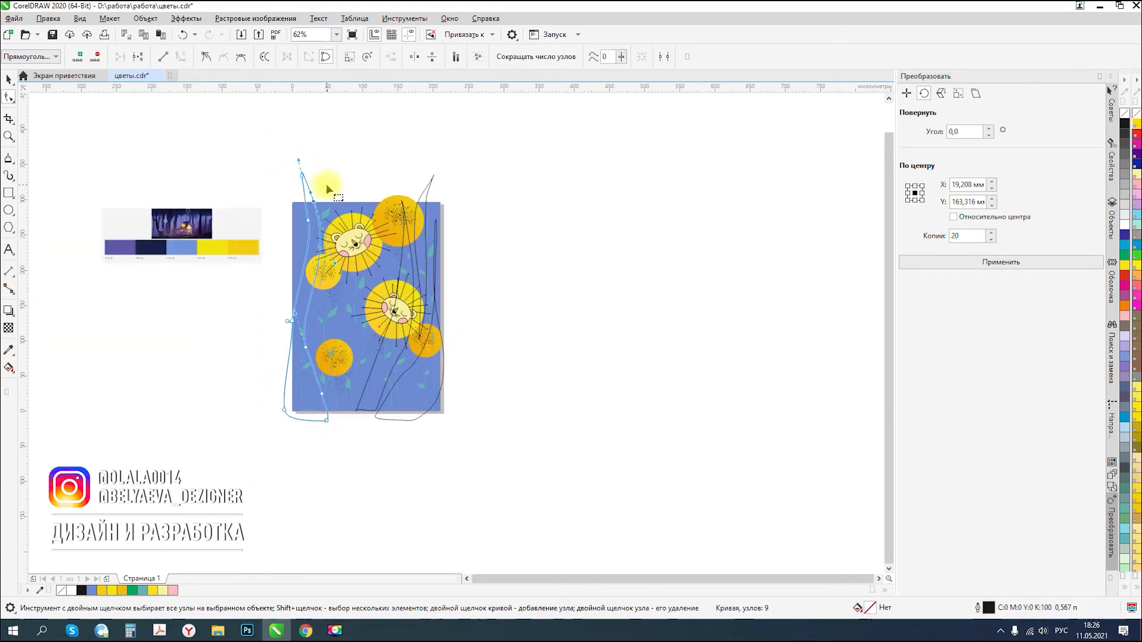
scroll(325, 378, up, 1)
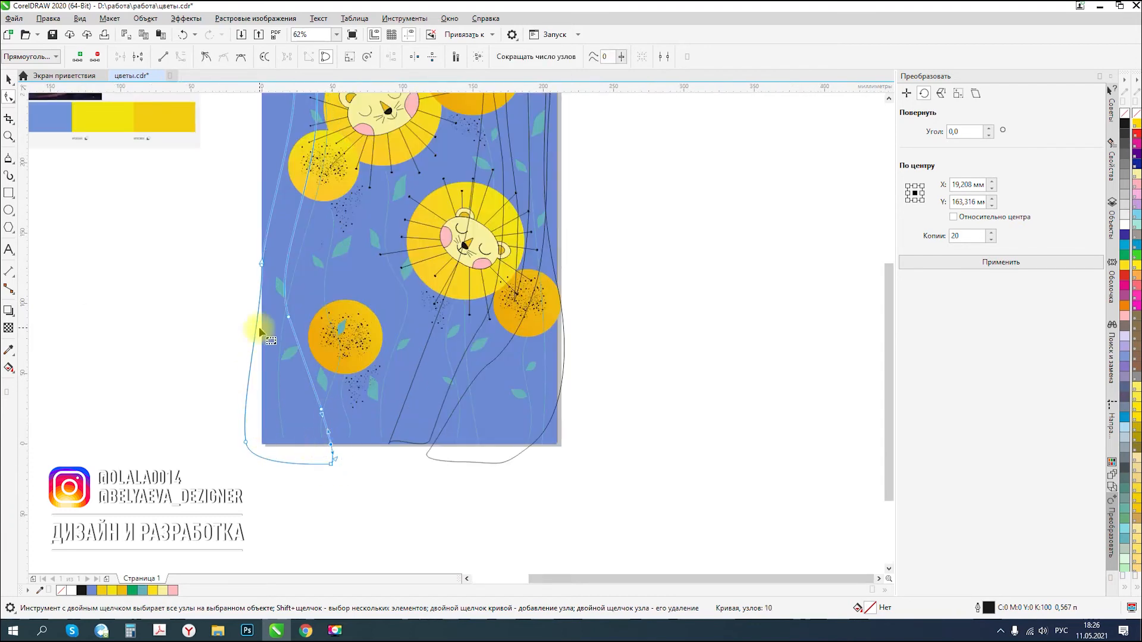
- Fit the base of the left-edge shape to the page's lower-left corner and straighten it along the bottom edge
drag(246, 444, 260, 446)
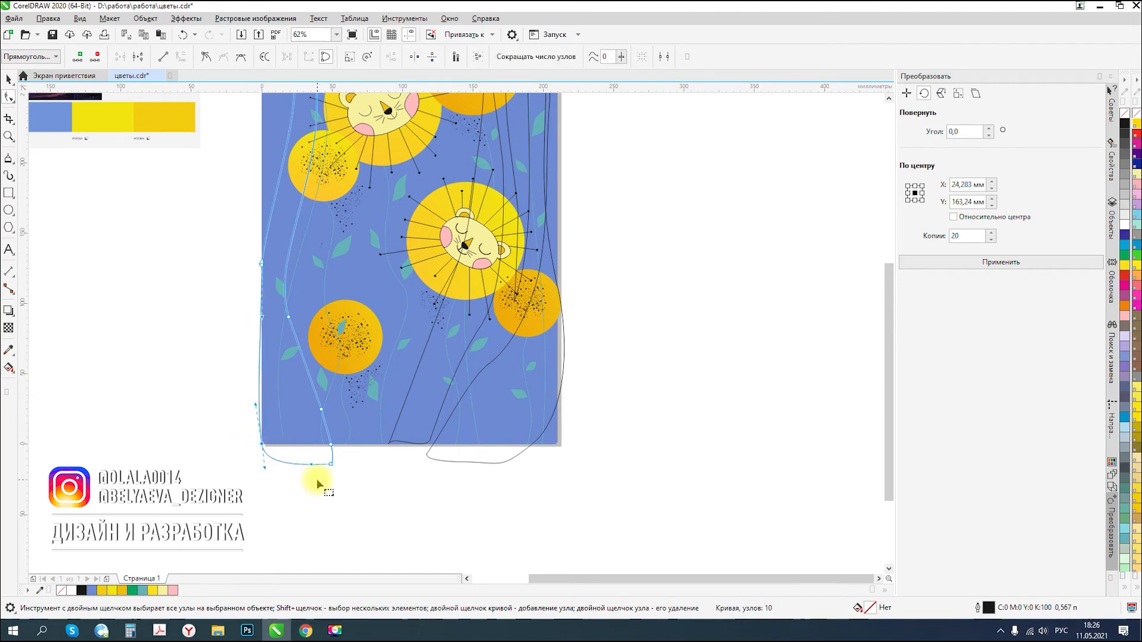
click(330, 470)
click(332, 445)
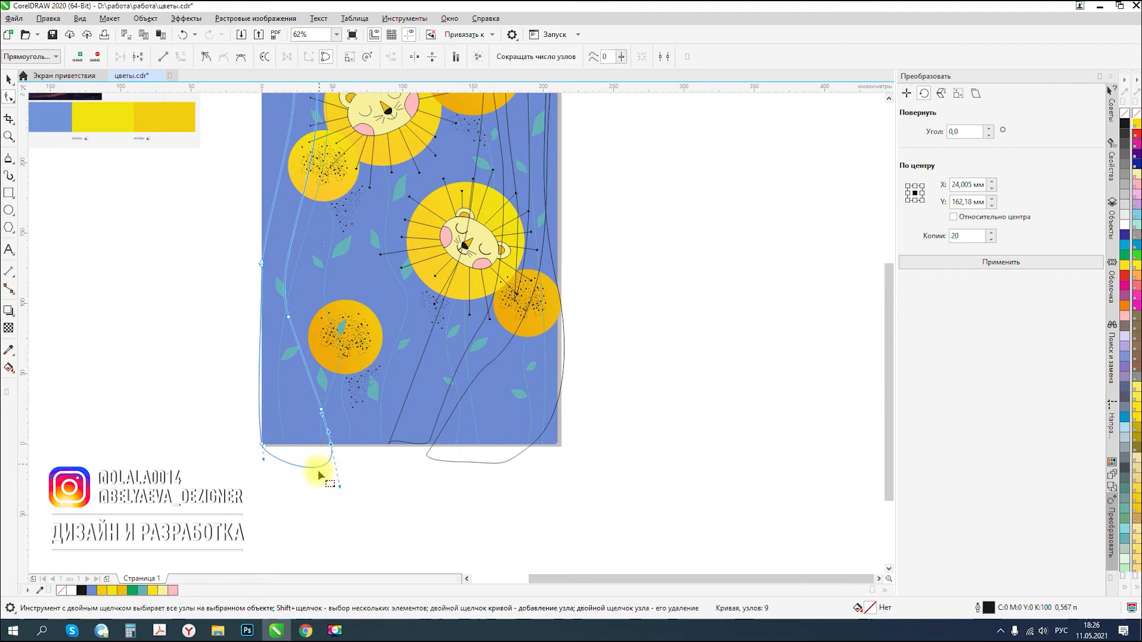
drag(332, 451, 273, 451)
- Level the base of the right-edge shape with the page's bottom edge and pull its lower outer curve in to the page's side
click(497, 465)
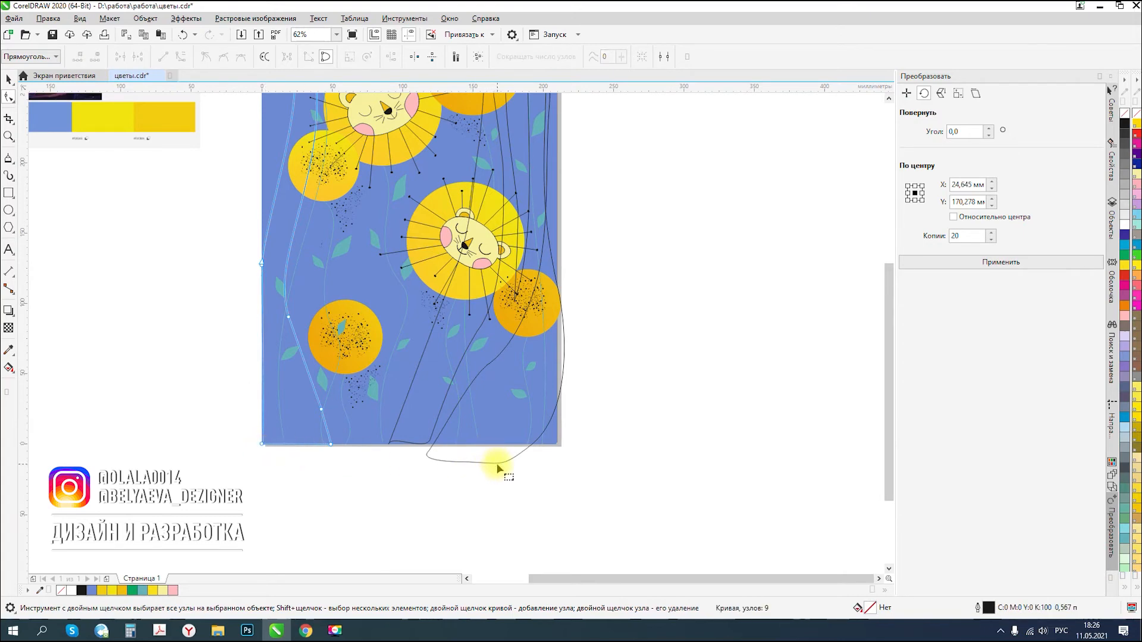
click(527, 452)
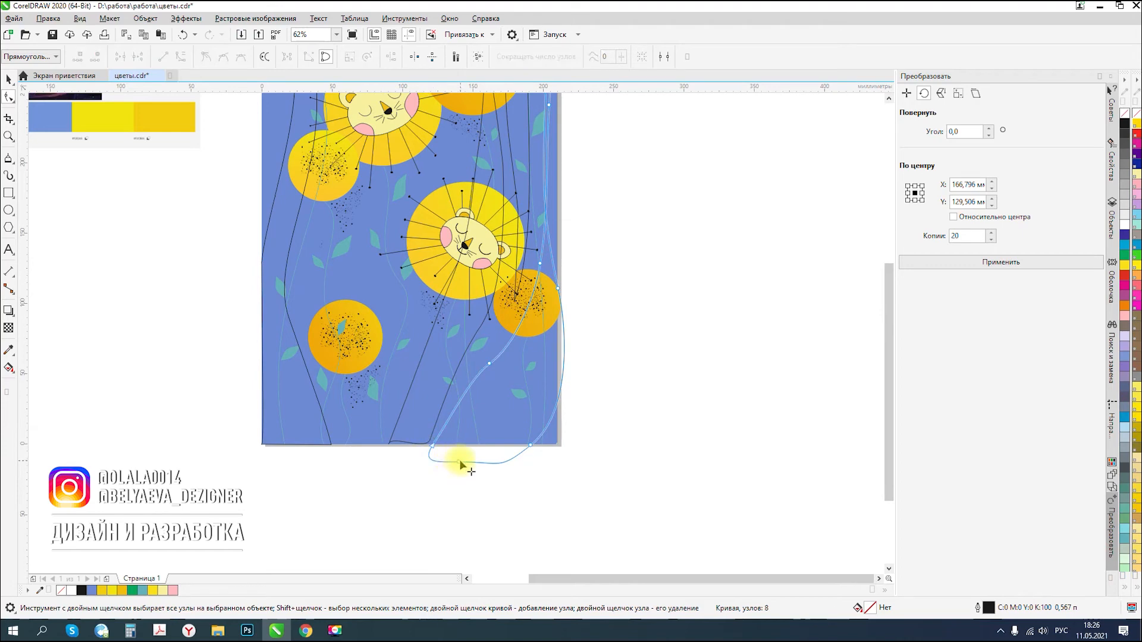
double_click(433, 447)
drag(415, 476, 430, 447)
drag(503, 471, 583, 436)
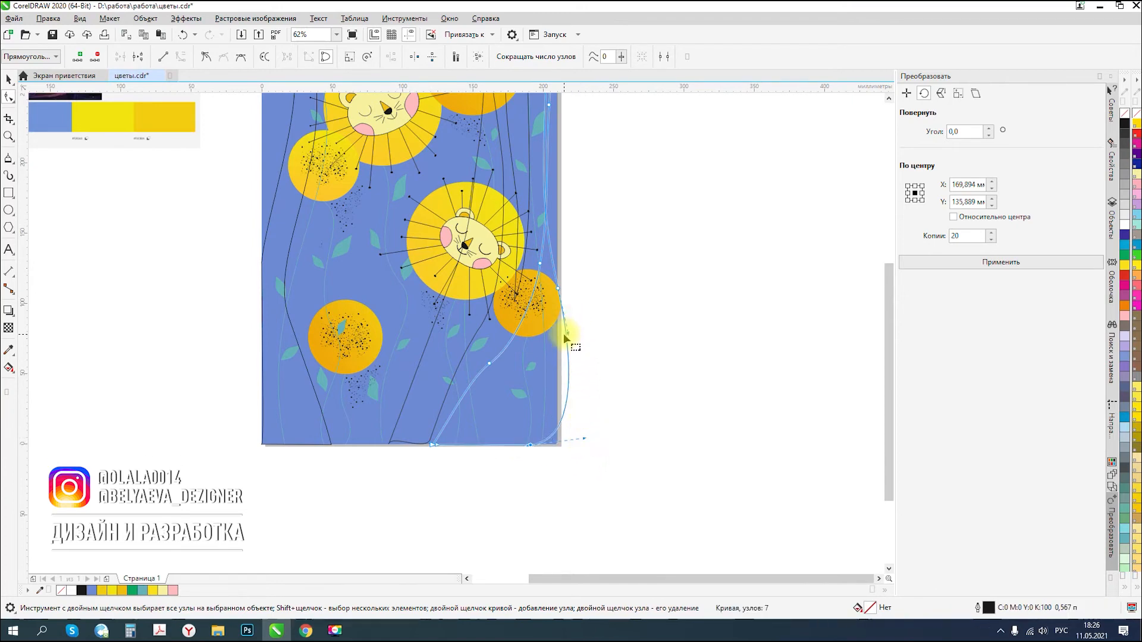
drag(569, 333, 544, 344)
- Reshape the upper part of the right-edge shape, raising its tip to the page's top edge and bulging its outer side beyond the page
scroll(516, 327, down, 2)
scroll(516, 252, up, 2)
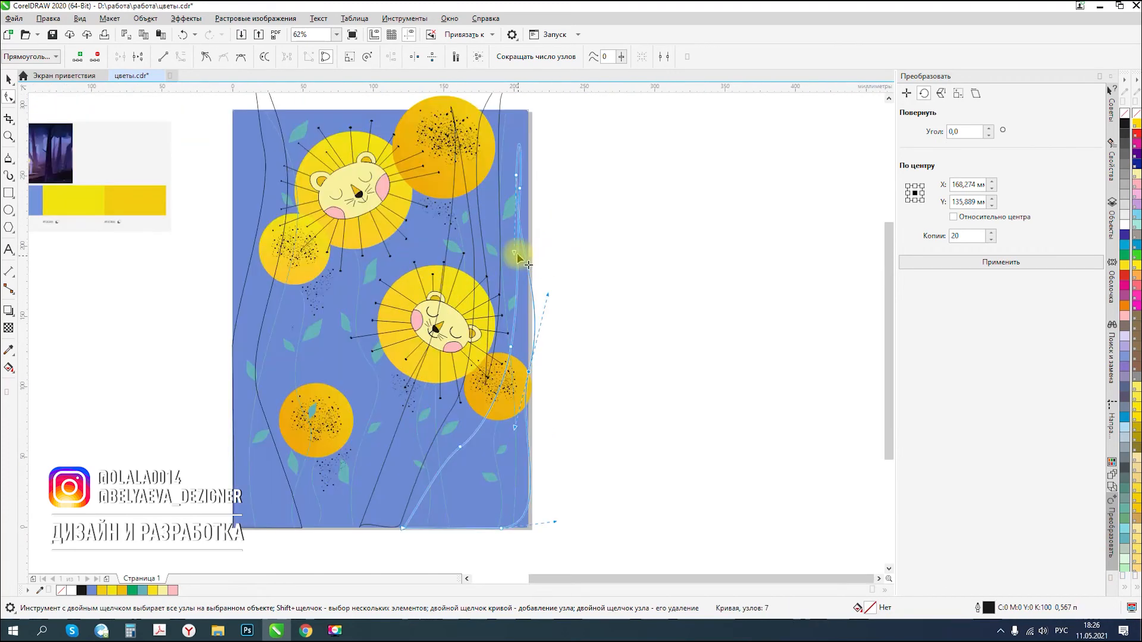
drag(519, 243, 541, 208)
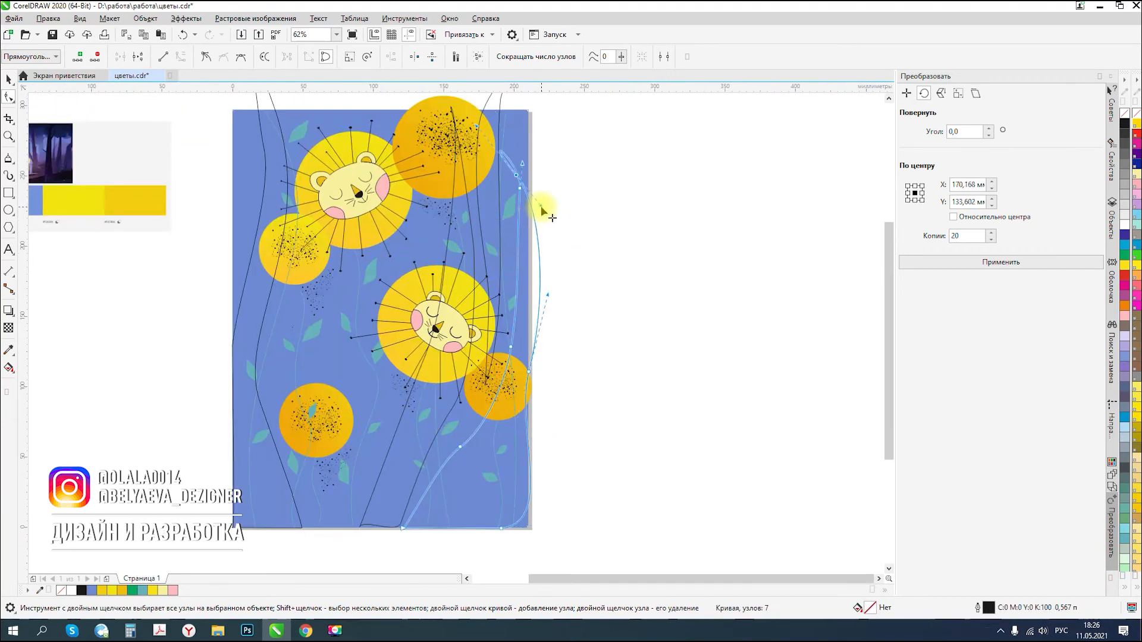
scroll(522, 189, up, 3)
drag(507, 198, 537, 147)
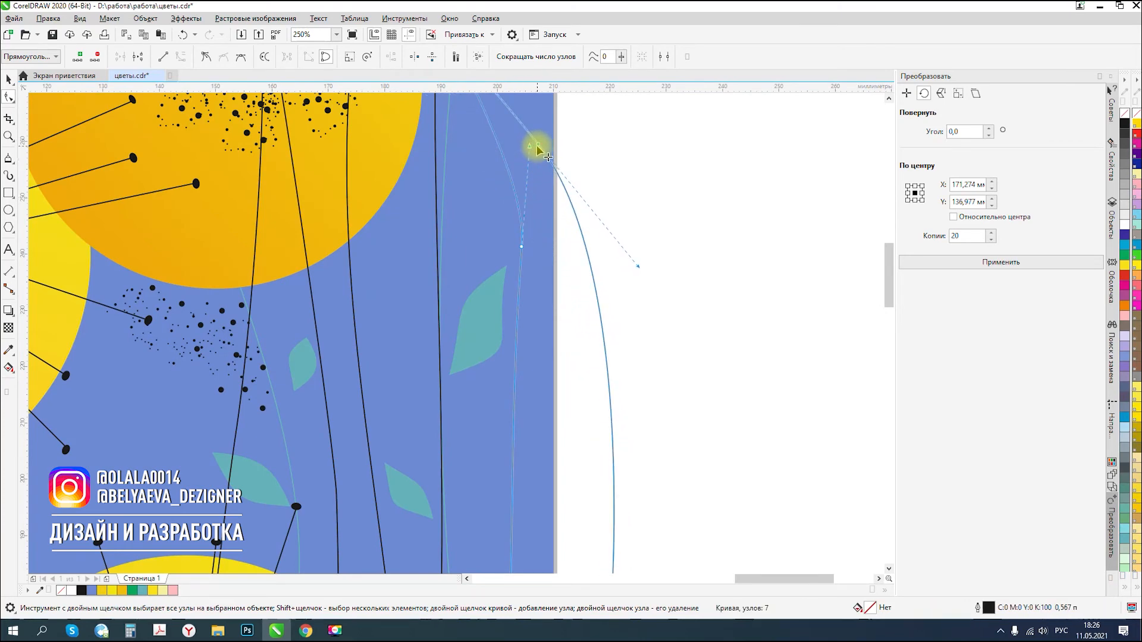
scroll(506, 191, down, 2)
drag(497, 192, 505, 159)
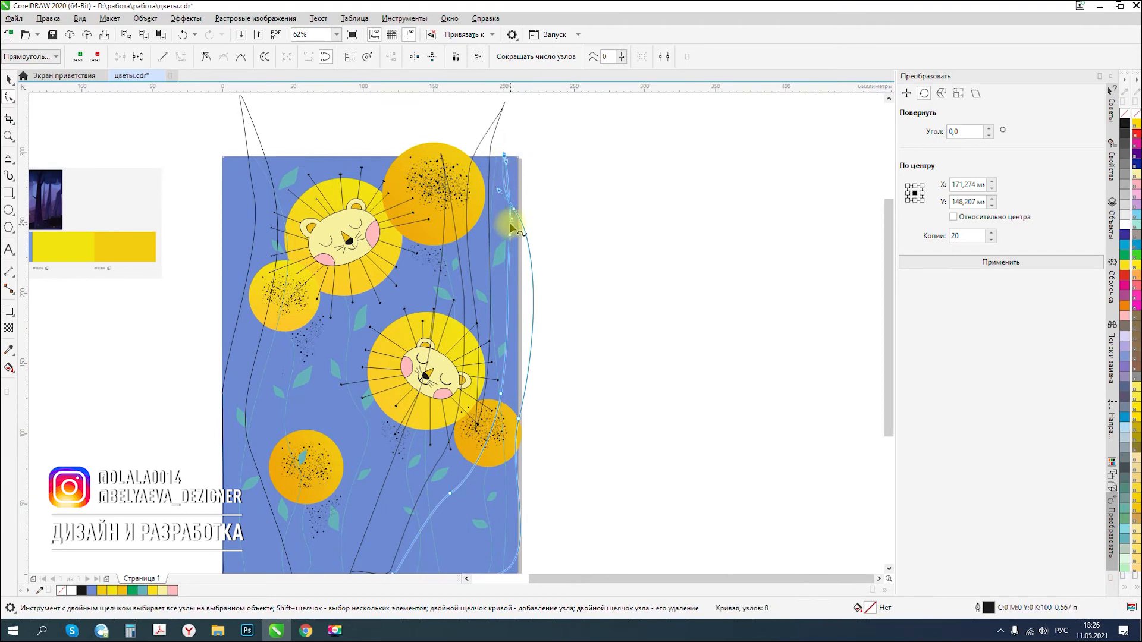
drag(508, 217, 502, 210)
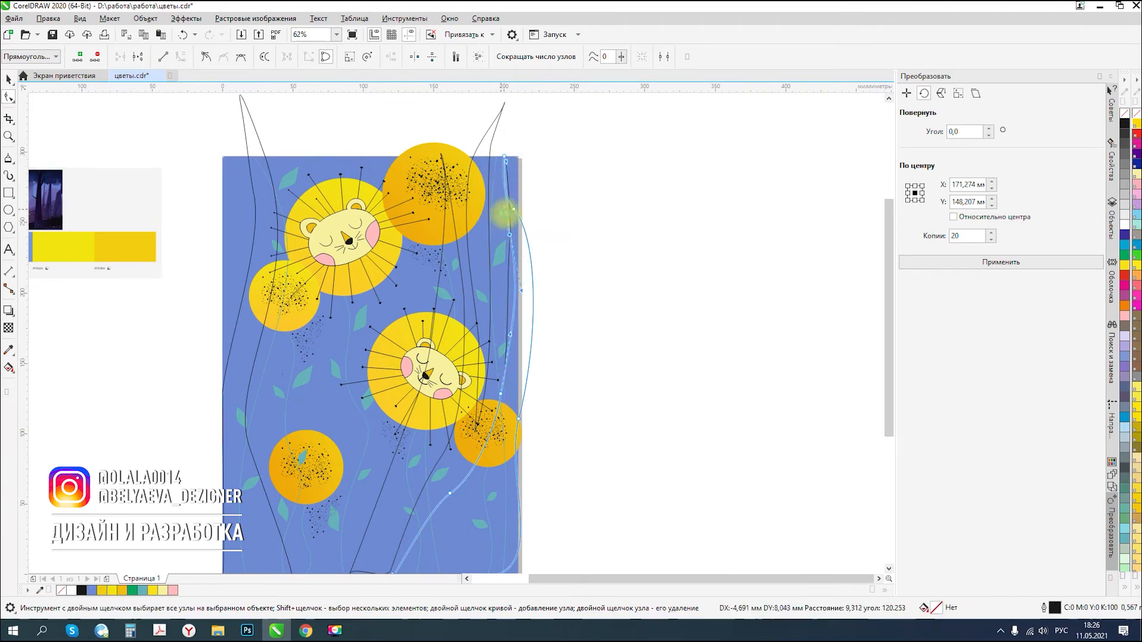
- Refine the nodes at the tip of the right-edge shape so it ends slightly above the page's top edge
scroll(510, 211, up, 4)
drag(432, 156, 518, 219)
scroll(454, 275, down, 4)
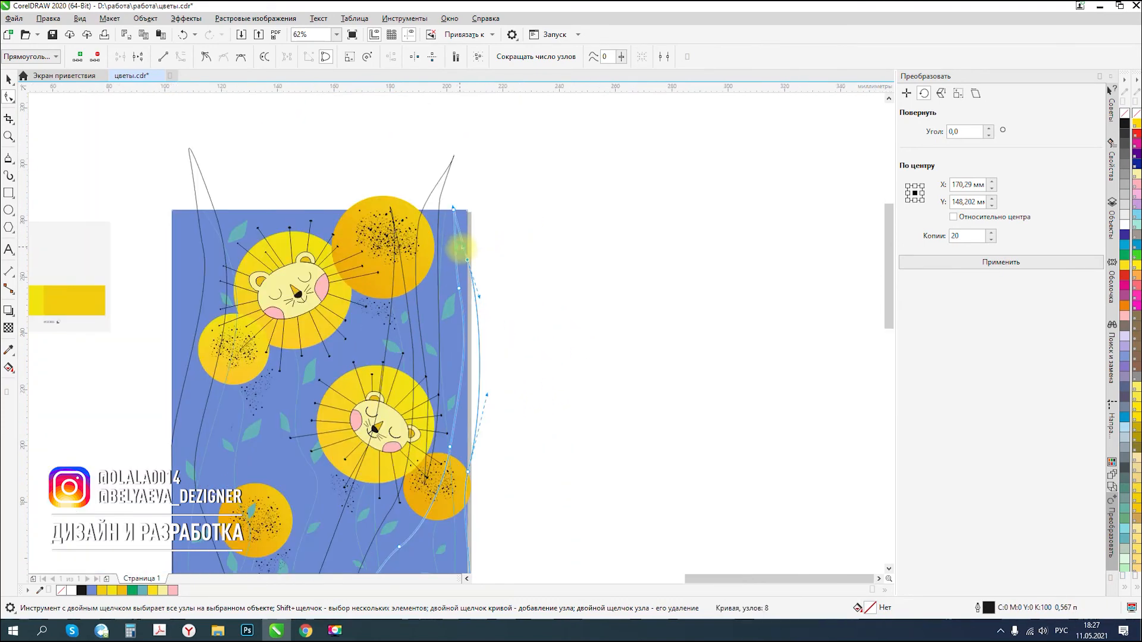
scroll(461, 246, up, 2)
drag(458, 329, 507, 243)
scroll(507, 241, down, 4)
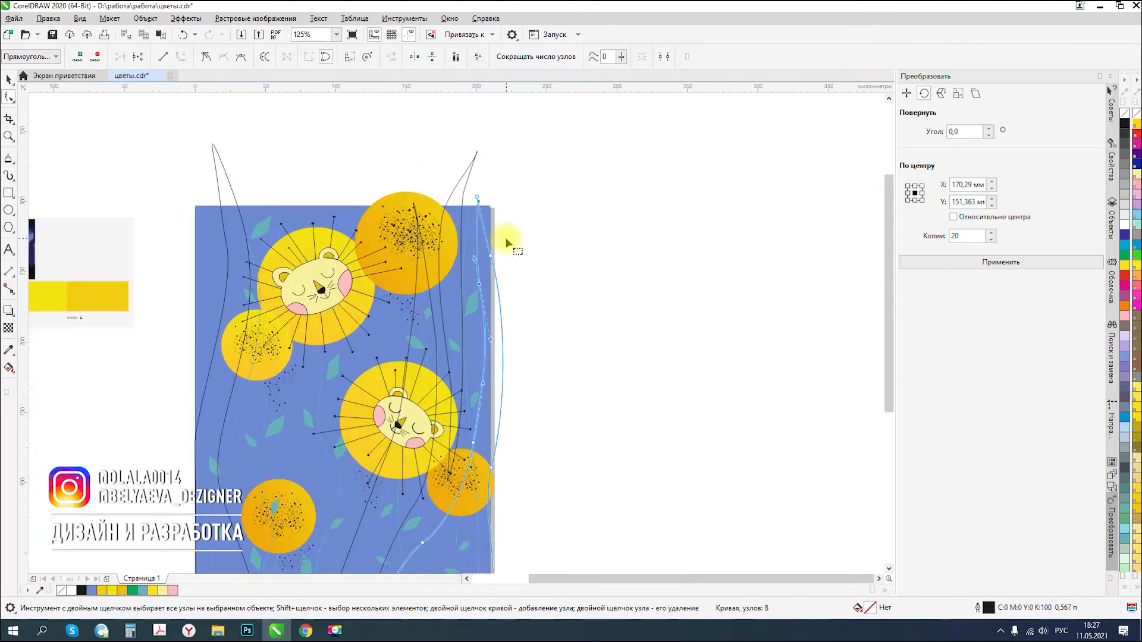
- Level the base of the slender middle shape with the page's bottom edge, straighten it and tidy the nodes along the shape's sides
scroll(441, 414, up, 2)
click(435, 431)
scroll(387, 452, up, 4)
click(370, 453)
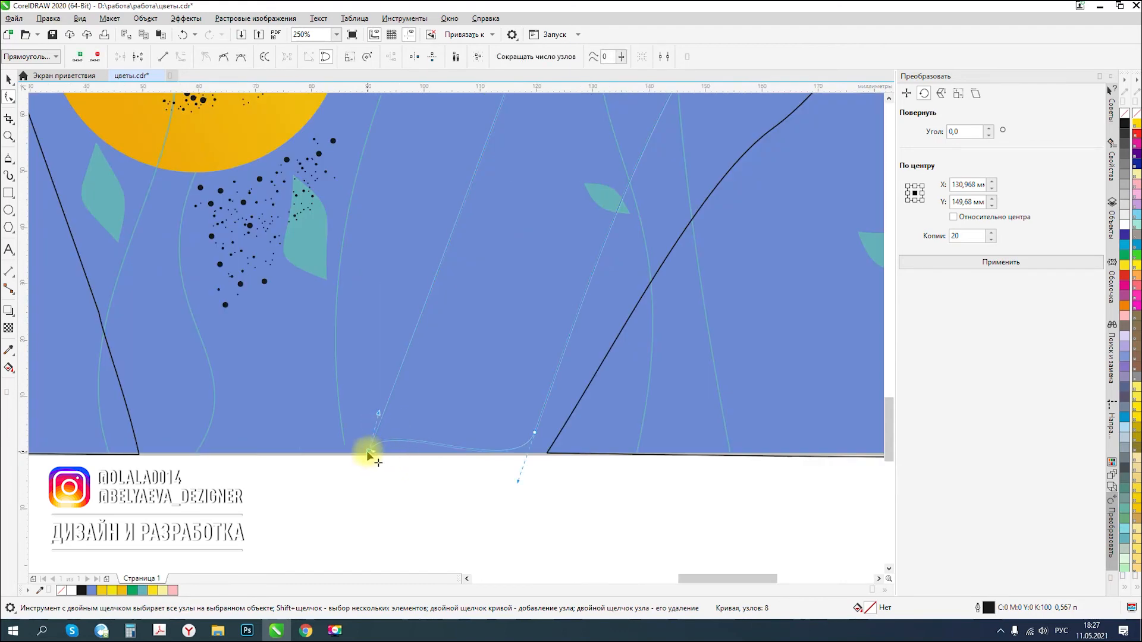
drag(378, 412, 370, 470)
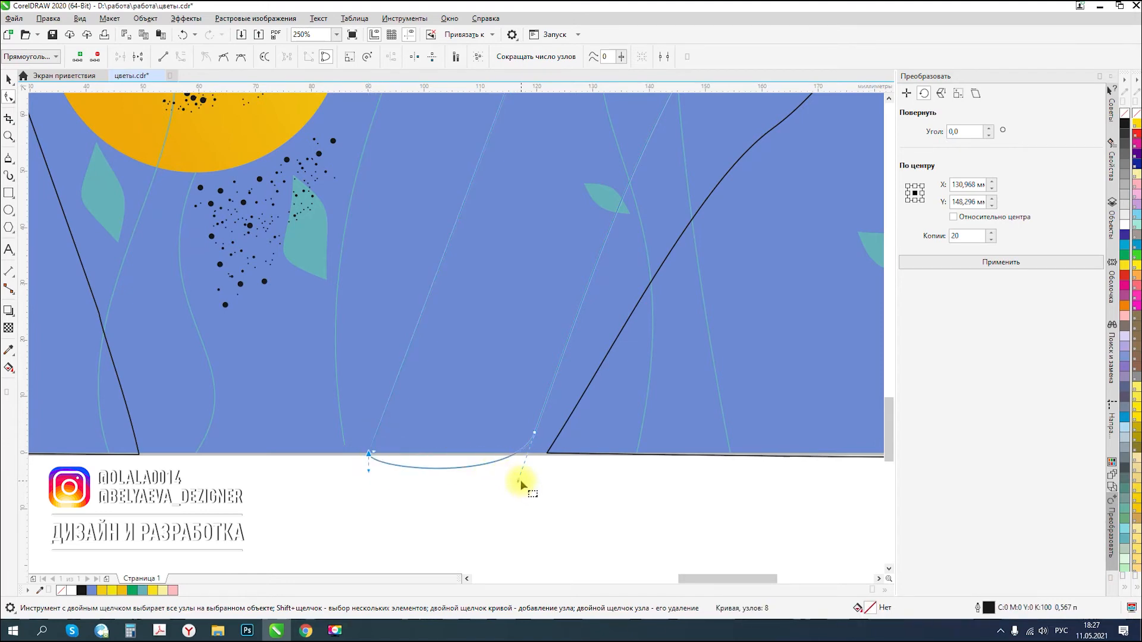
drag(533, 435, 530, 458)
drag(370, 474, 370, 454)
scroll(481, 410, down, 6)
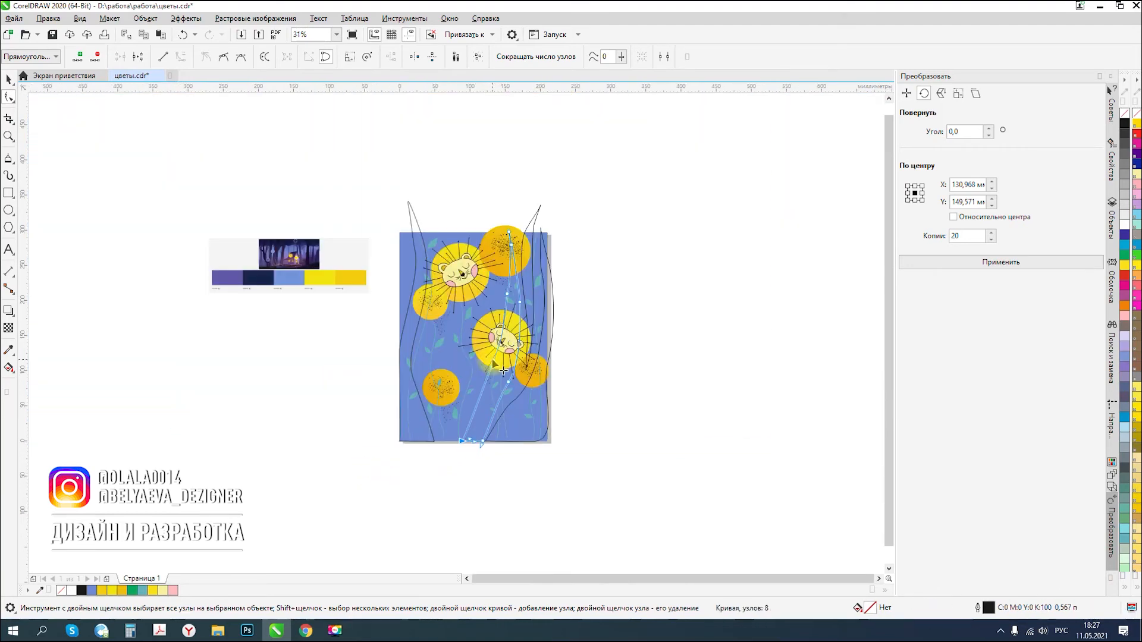
scroll(526, 255, up, 1)
drag(522, 230, 527, 250)
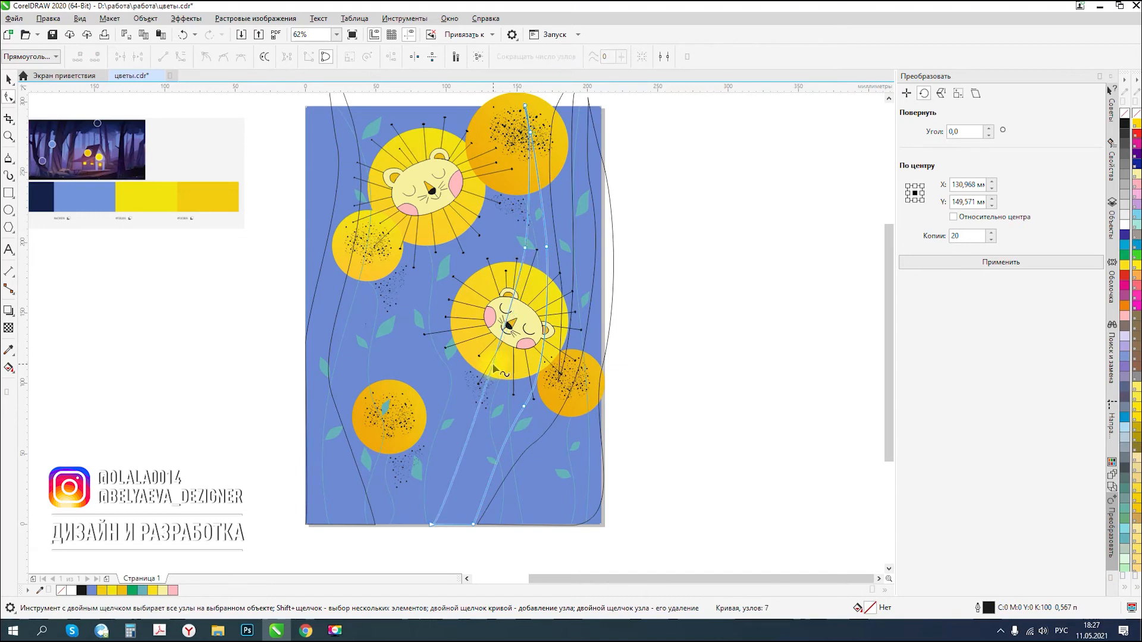
- Delete the extra node on the slender middle shape's lower edge and sample the dark navy swatch from the reference palette
double_click(524, 408)
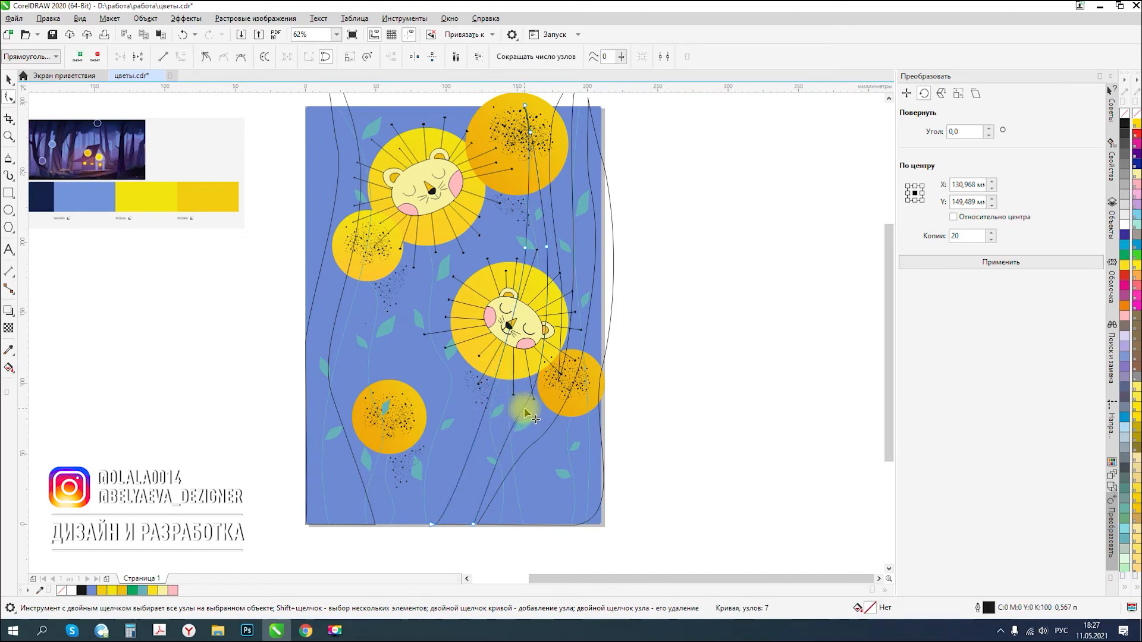
click(9, 79)
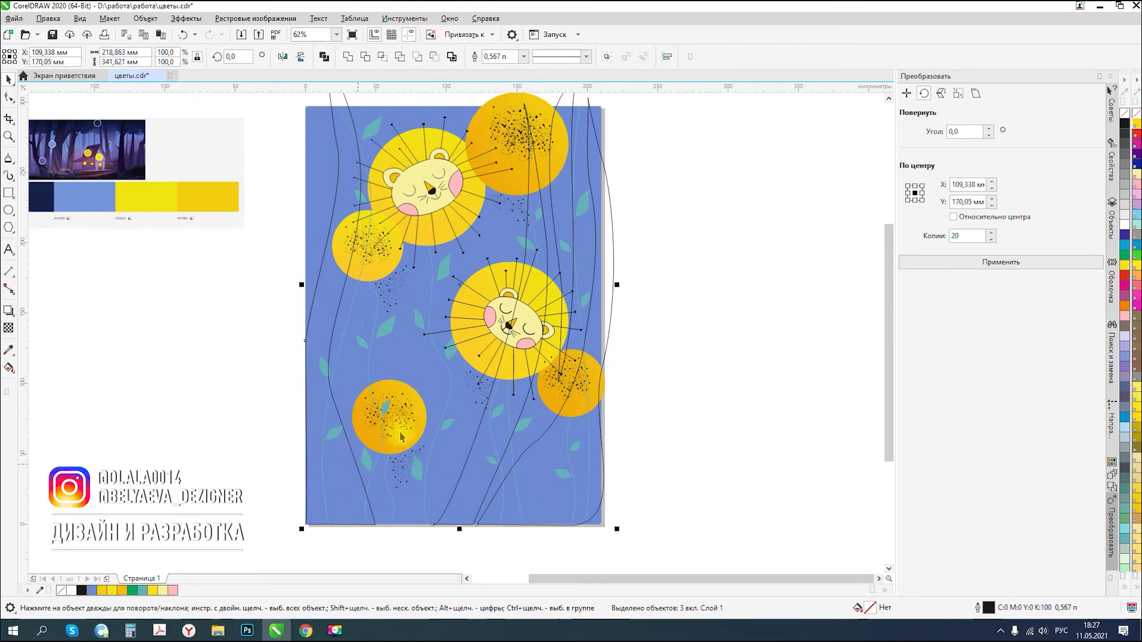
scroll(498, 196, down, 5)
scroll(387, 174, up, 5)
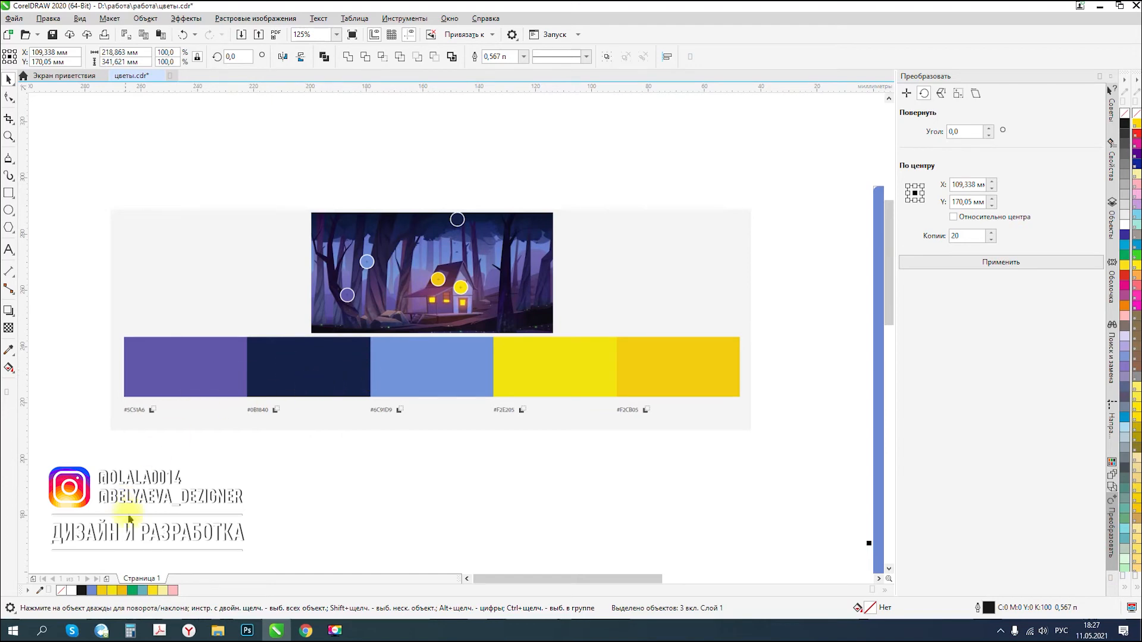
click(10, 352)
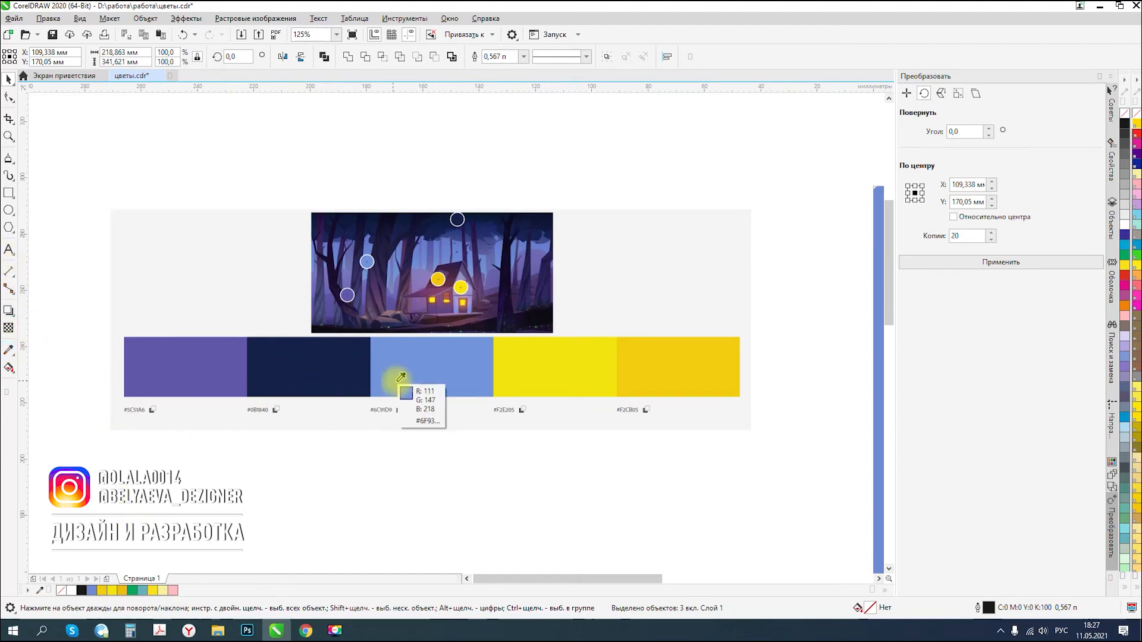
click(309, 364)
- Fill the four tall tapering shapes with the sampled dark navy, #101D44
scroll(246, 307, down, 3)
scroll(246, 307, down, 2)
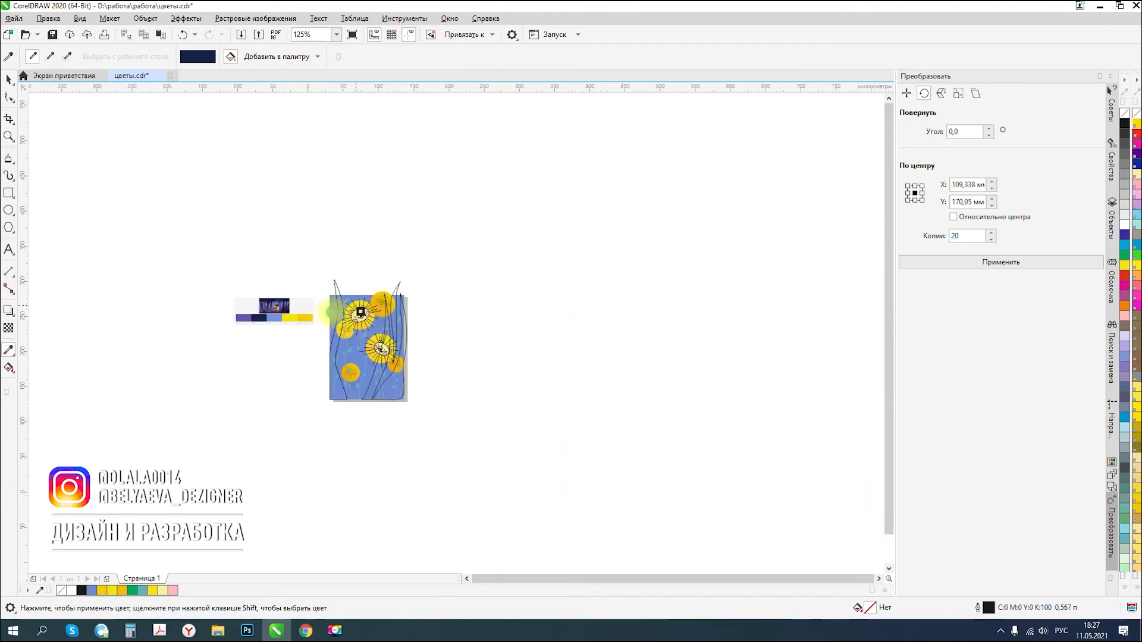
scroll(342, 292, up, 4)
click(324, 294)
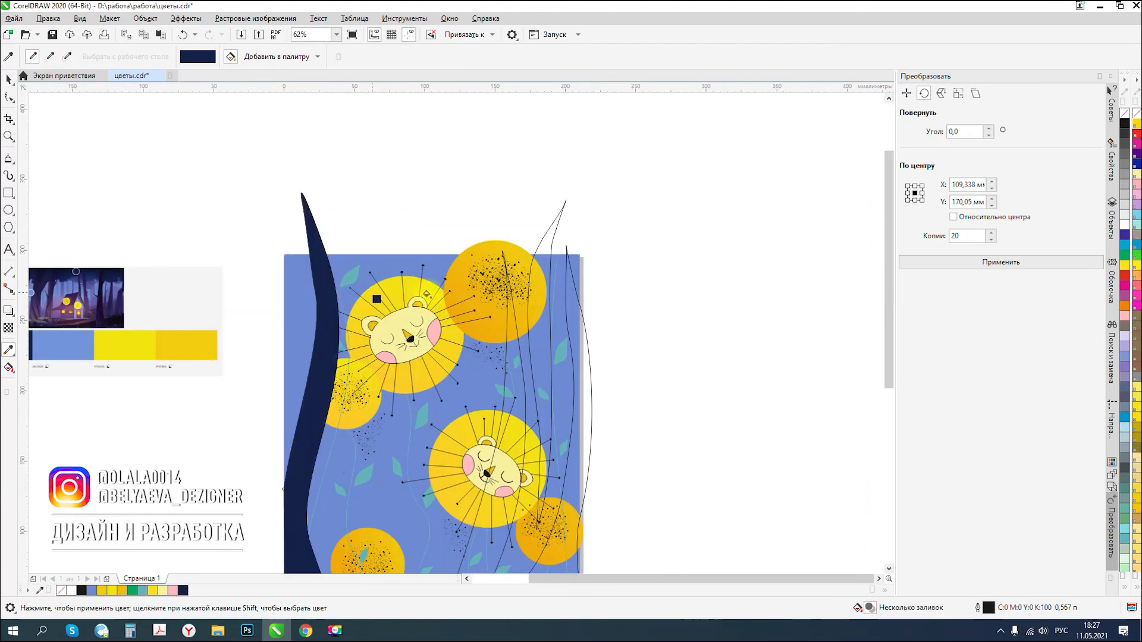
click(544, 263)
click(570, 323)
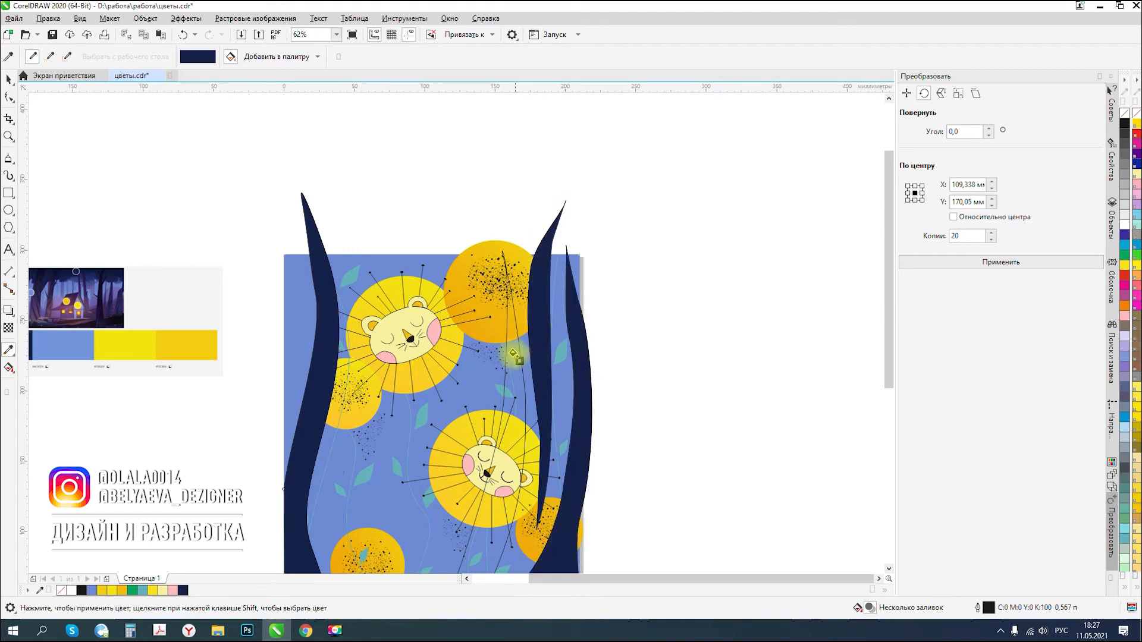
click(515, 352)
click(9, 79)
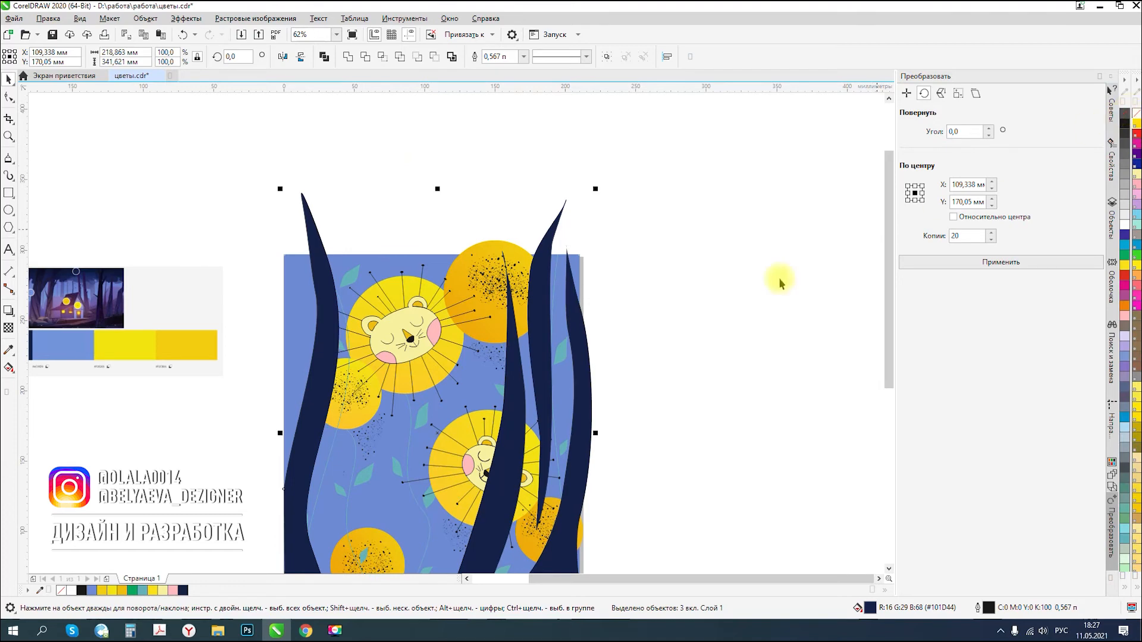
- Remove the outlines of the selected navy shapes and stack them directly in front of the blue background, behind the flowers
right_click(587, 378)
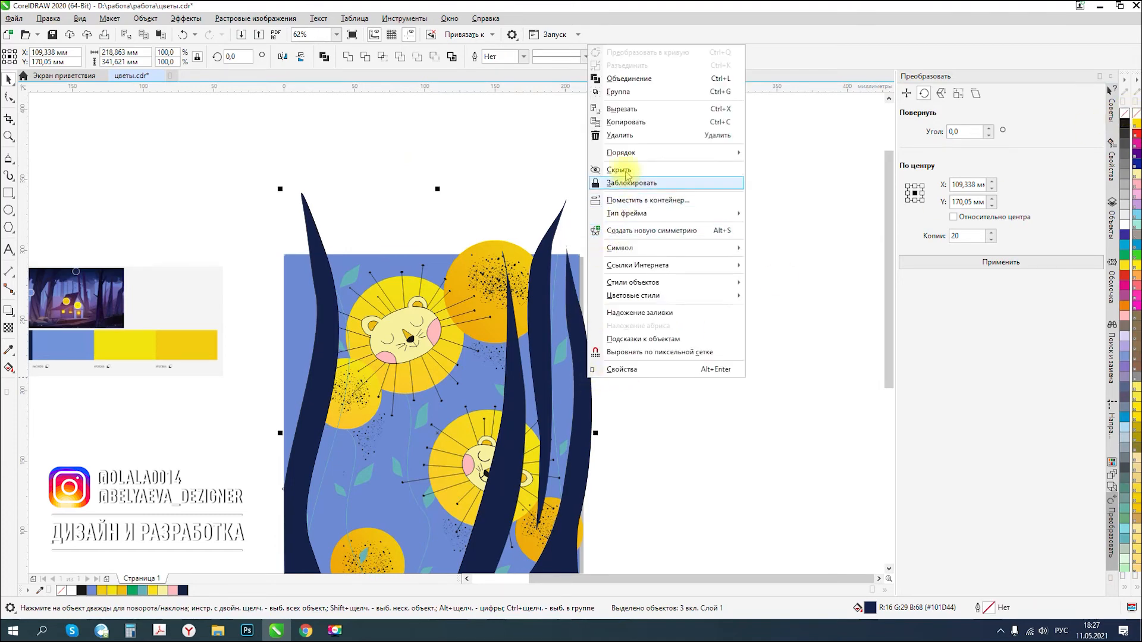
mouse_move(647, 154)
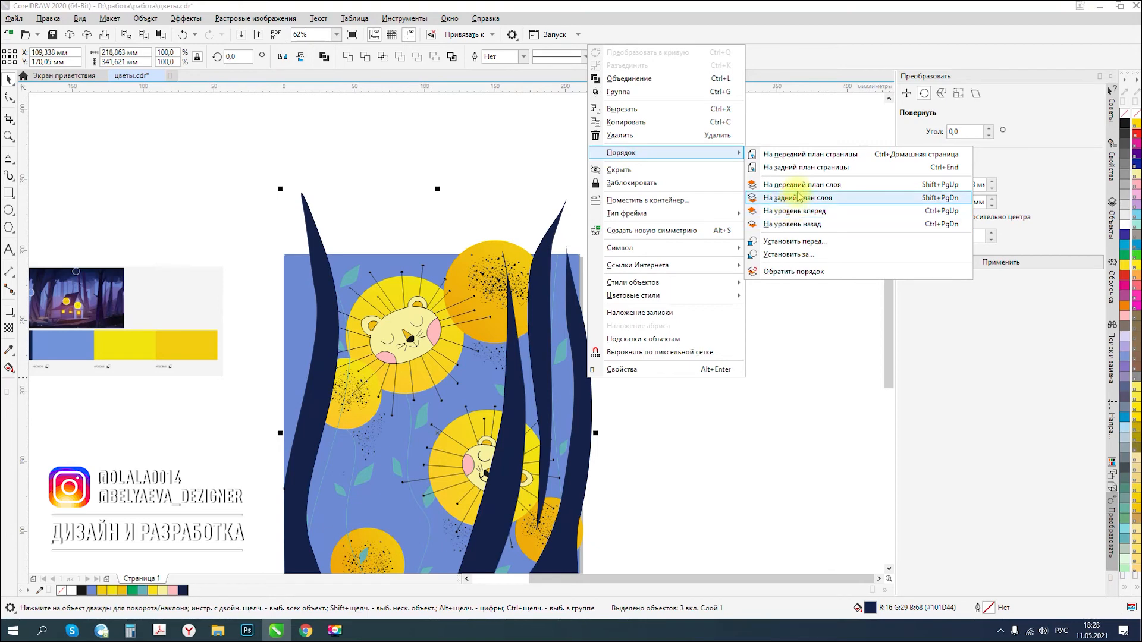
click(792, 245)
click(293, 286)
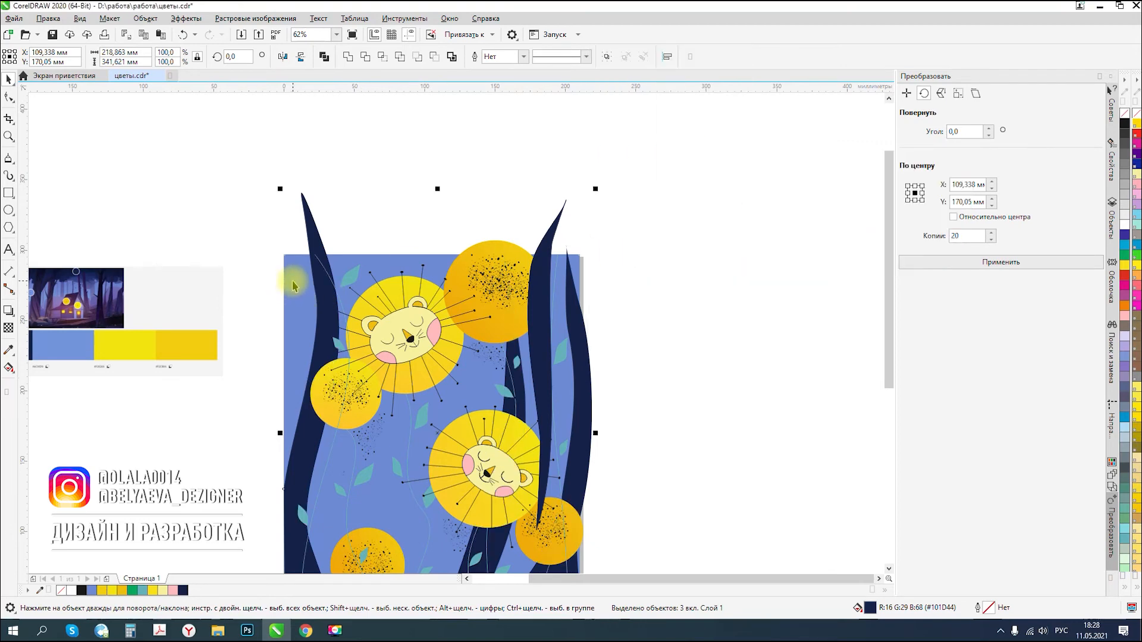
scroll(389, 235, down, 2)
scroll(395, 270, up, 2)
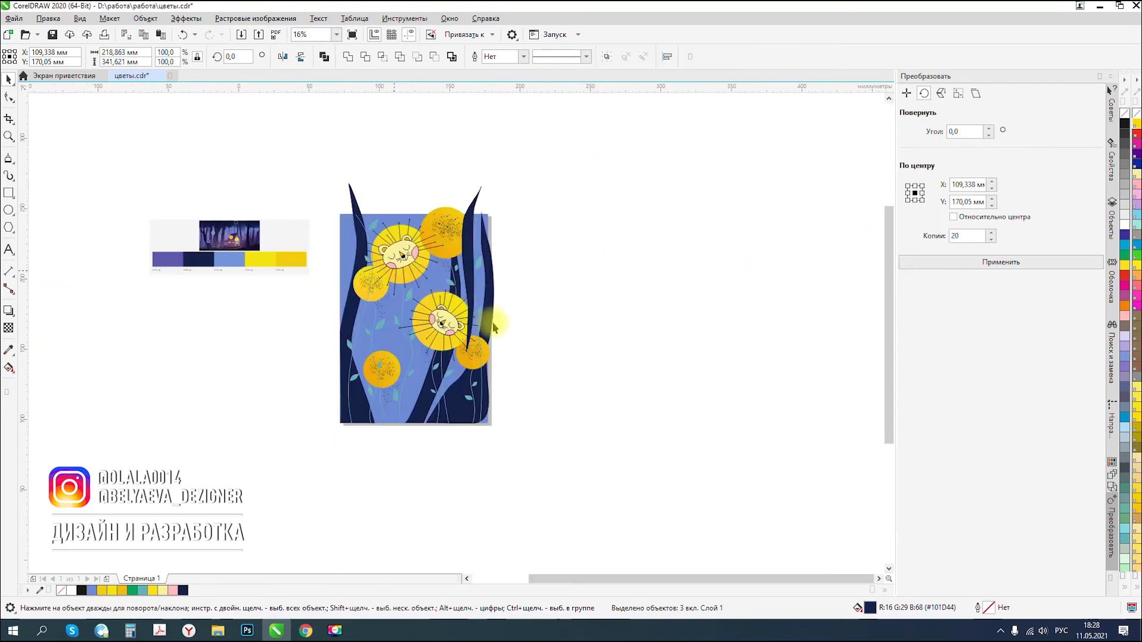
- Stack the remaining navy shape with two pointed ends directly in front of the blue background, behind the flowers
right_click(497, 273)
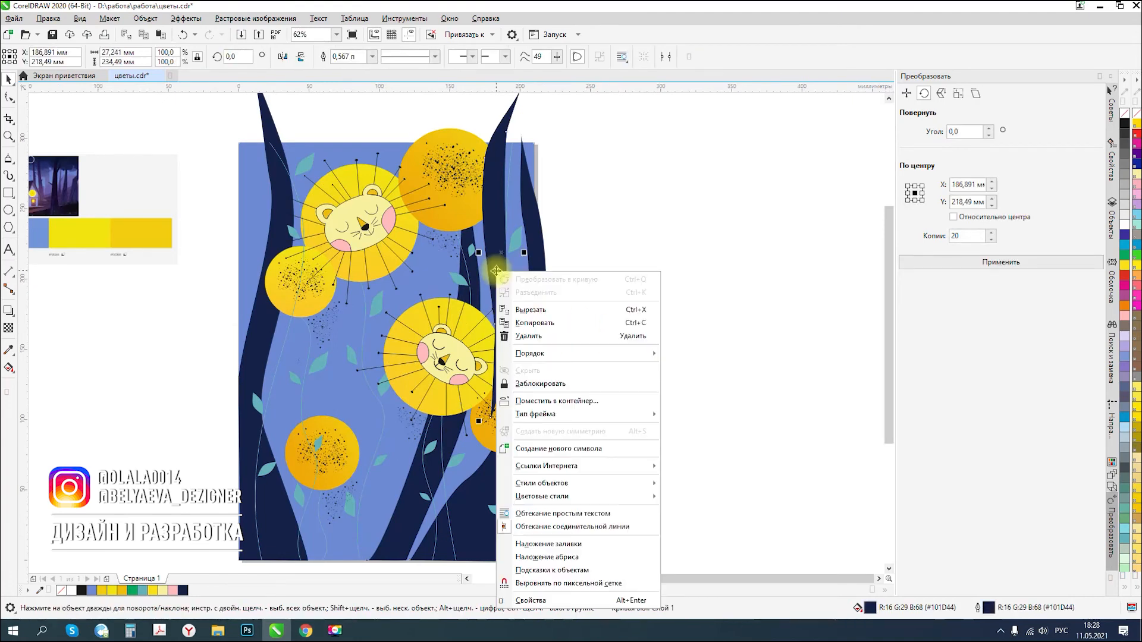
mouse_move(593, 357)
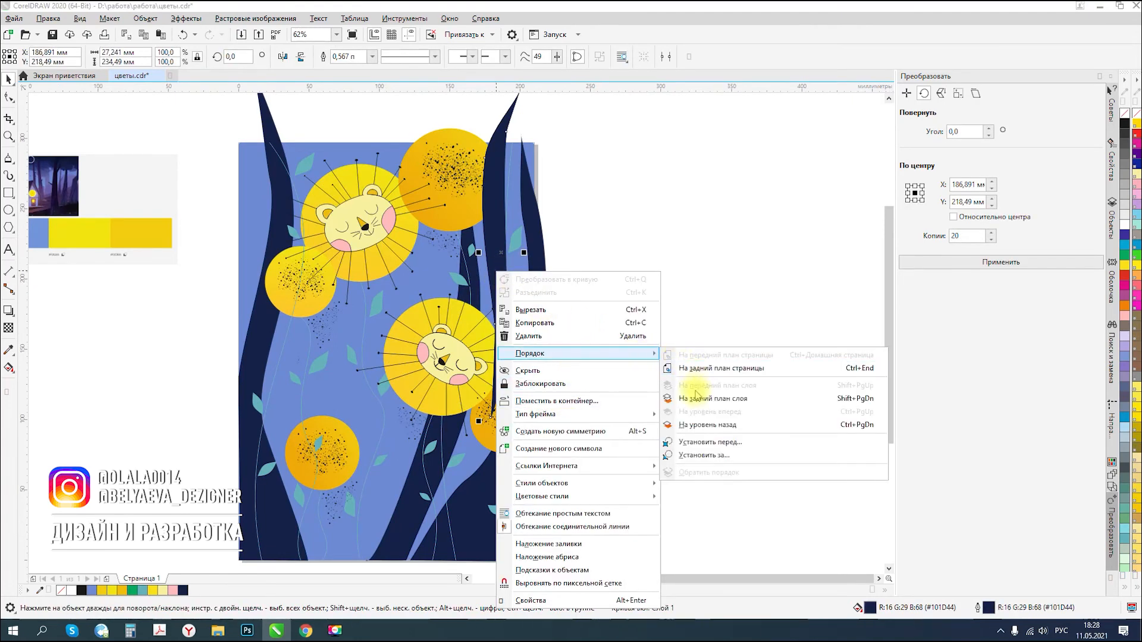
click(711, 442)
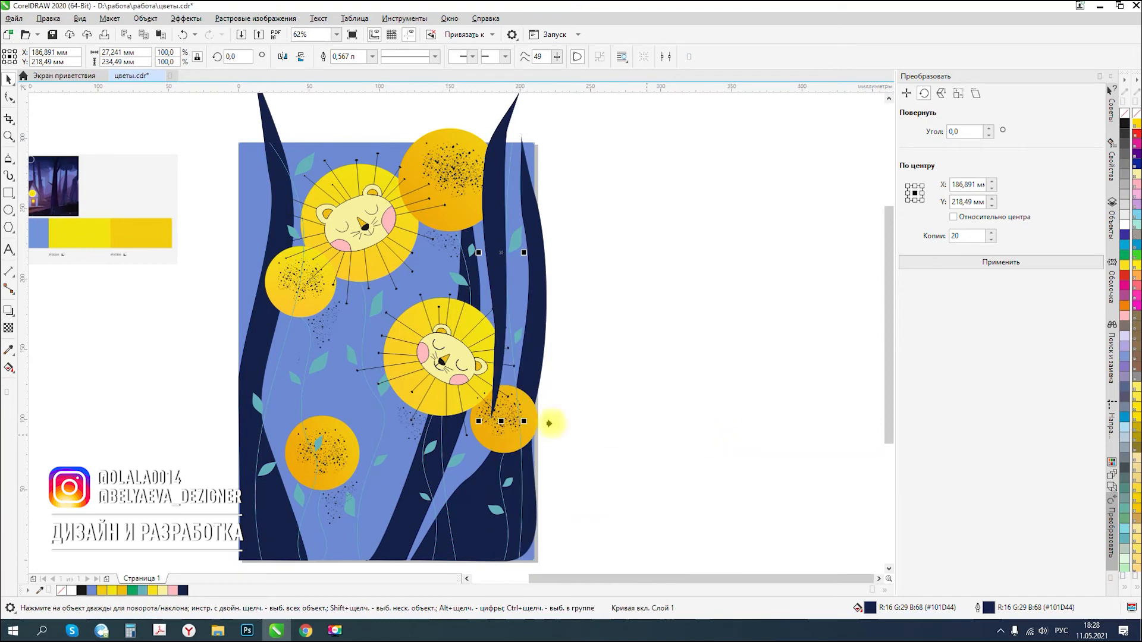
click(336, 389)
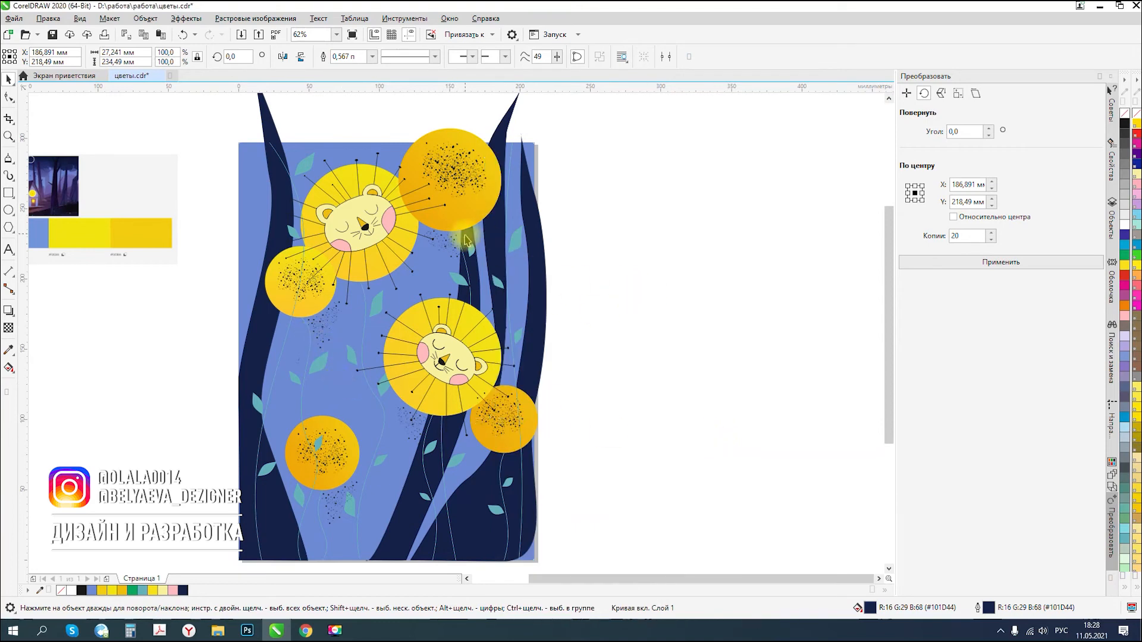
key(Escape)
scroll(465, 238, down, 1)
scroll(373, 209, up, 1)
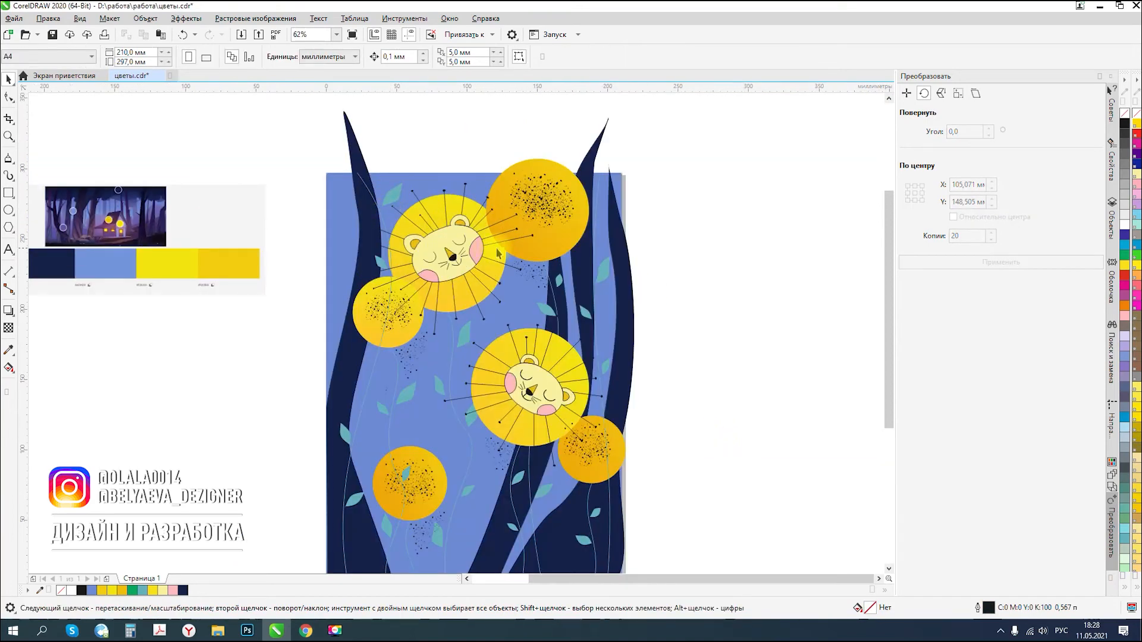
- Duplicate the two-pointed navy shape near the page's lower right, flipped vertically, scaled to 121.5 % and rotated to 351.44°
click(574, 271)
drag(587, 379, 558, 474)
scroll(586, 427, down, 1)
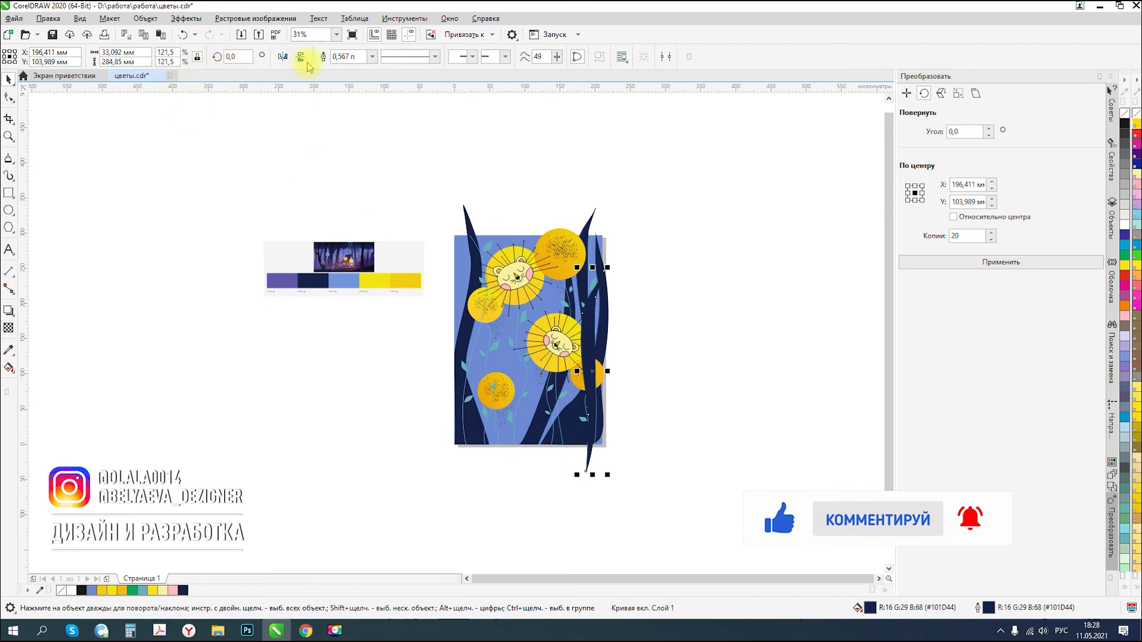
click(592, 451)
drag(607, 475, 593, 493)
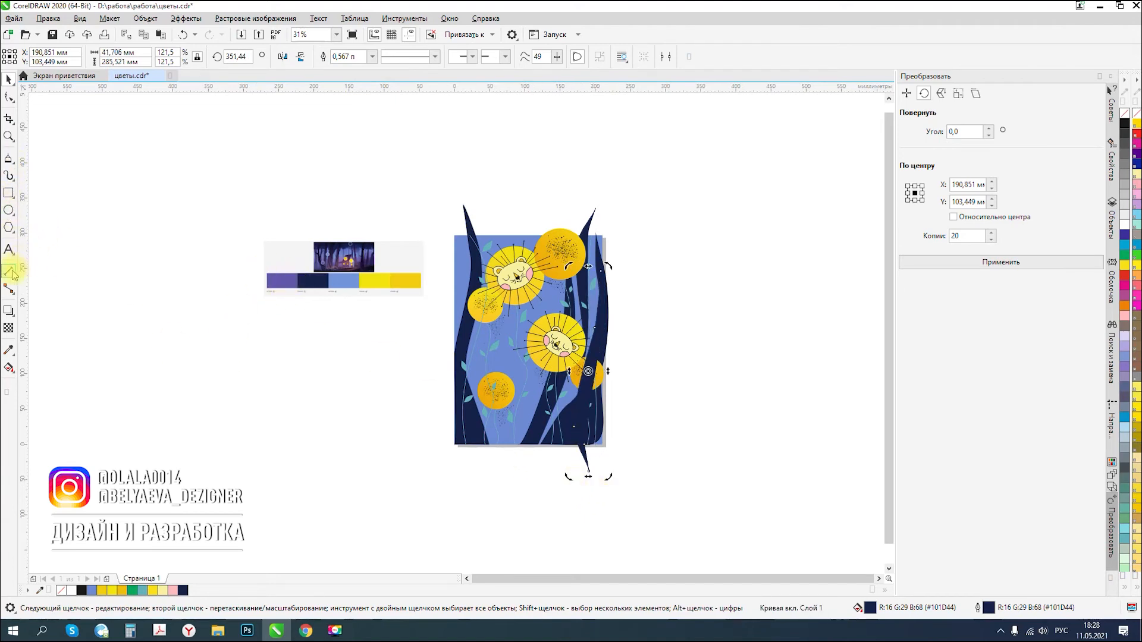
- Fill the duplicated shape with the purple swatch from the reference palette, #5F54A8
click(10, 352)
click(279, 280)
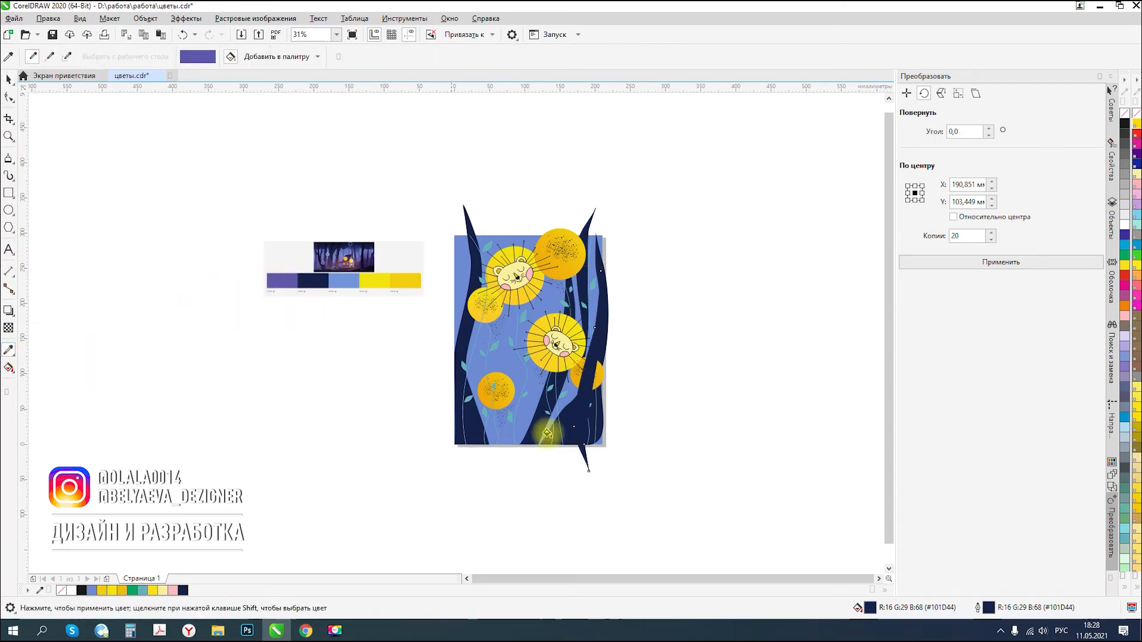
click(591, 447)
scroll(452, 426, down, 5)
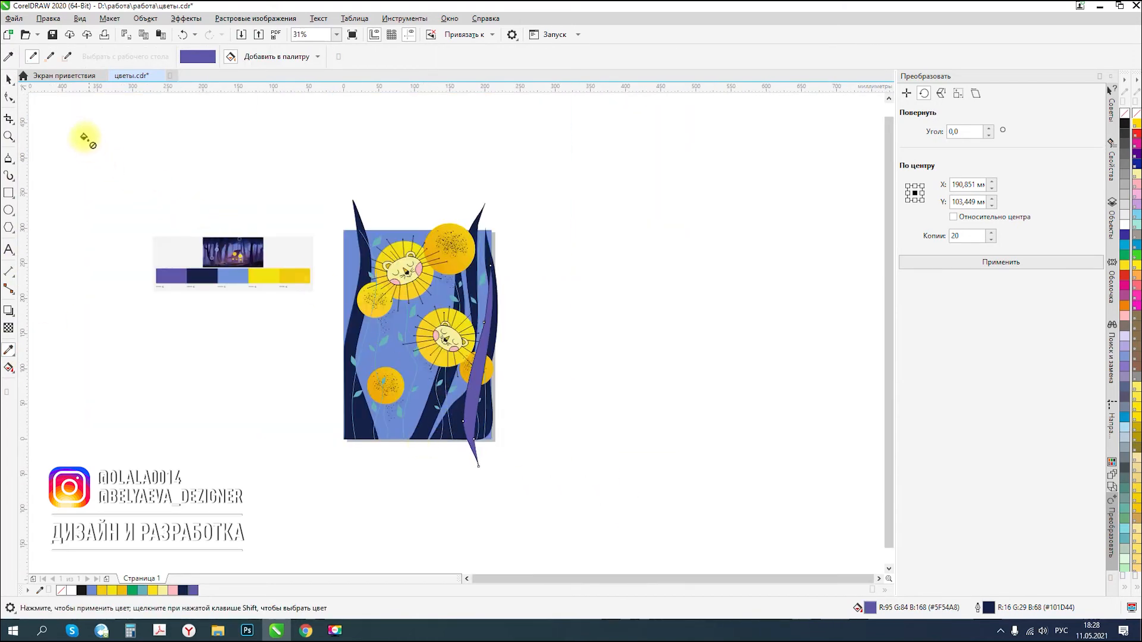
- Replace the node on the purple shape's inner edge with one slightly higher to smooth the curve
click(9, 97)
scroll(496, 333, up, 5)
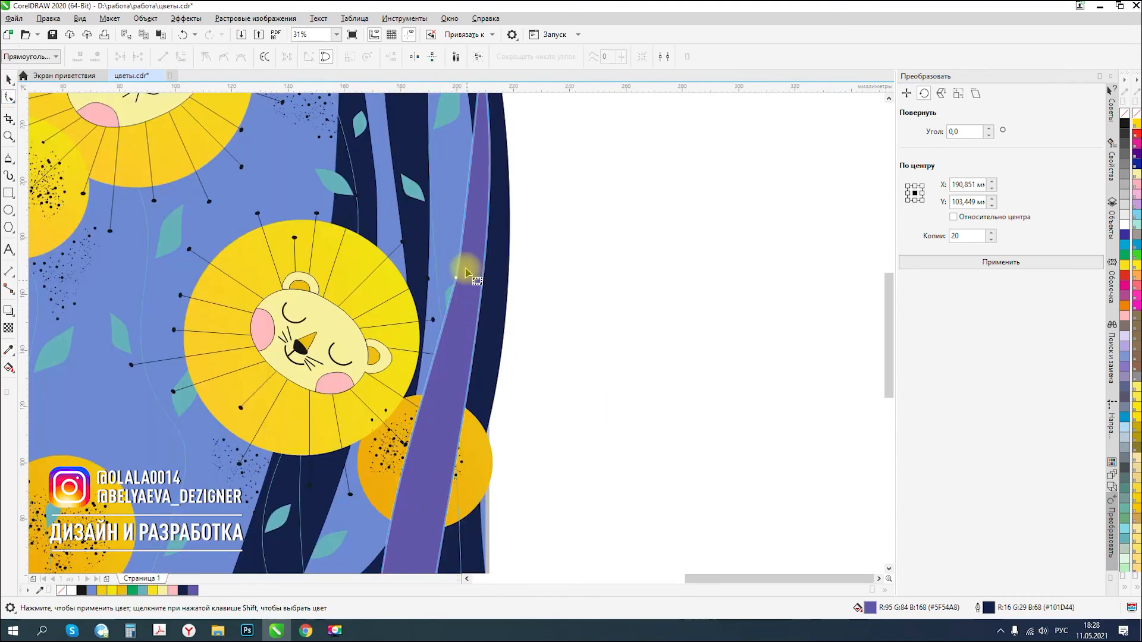
double_click(463, 230)
double_click(456, 277)
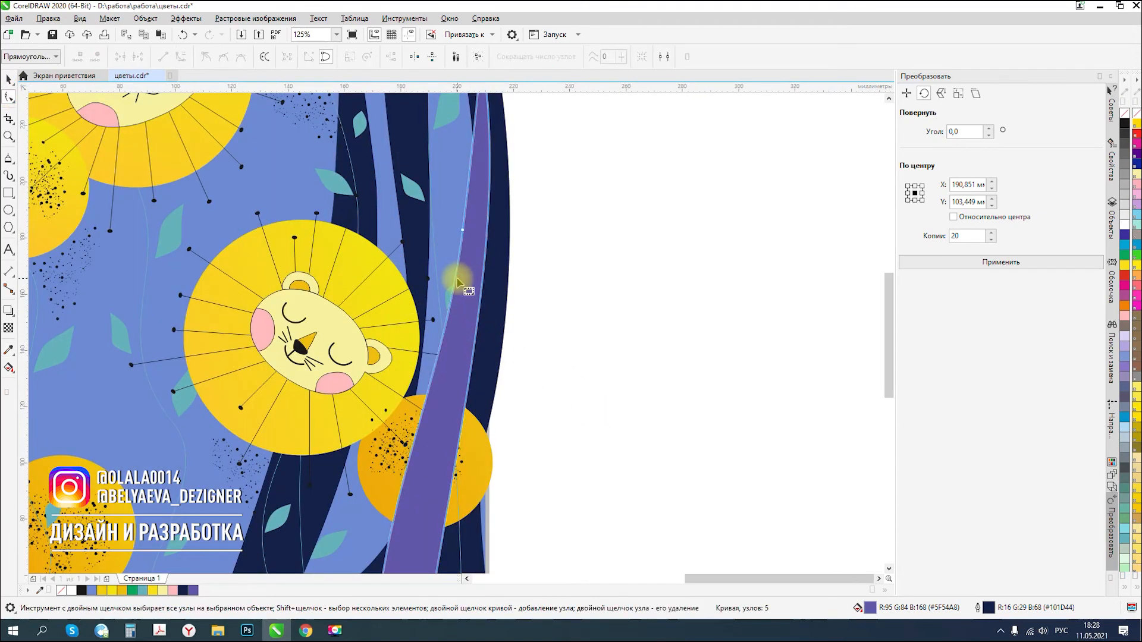
click(8, 80)
- Place a copy of the purple shape over the lower lion flower and enlarge it to 143.6 % scale
scroll(507, 295, down, 3)
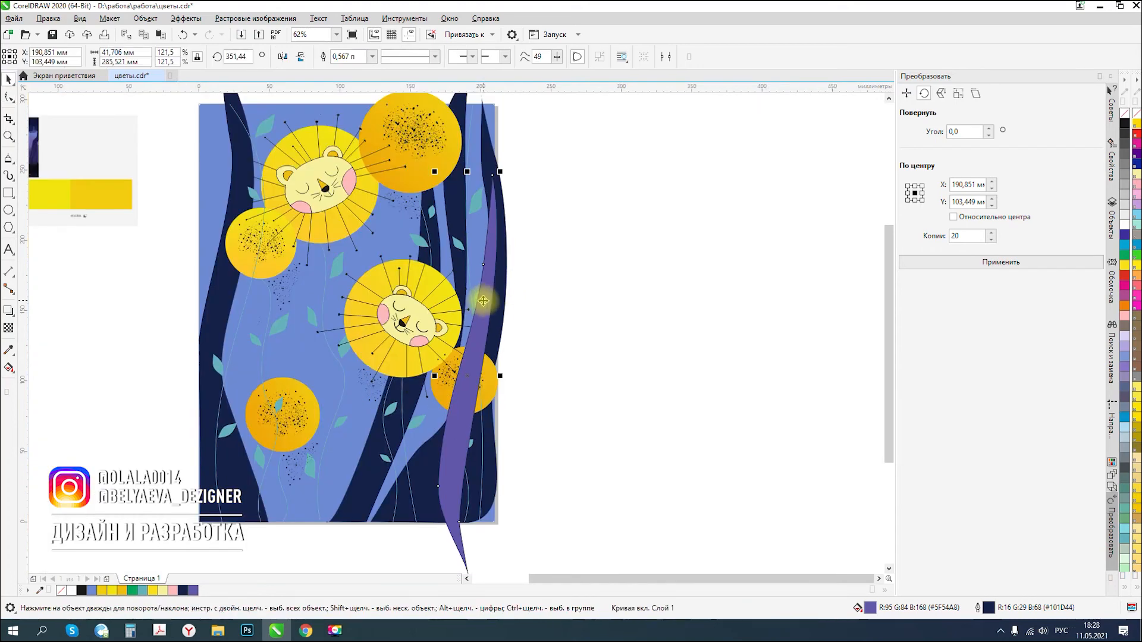
drag(440, 325, 440, 324)
right_click(440, 325)
click(446, 274)
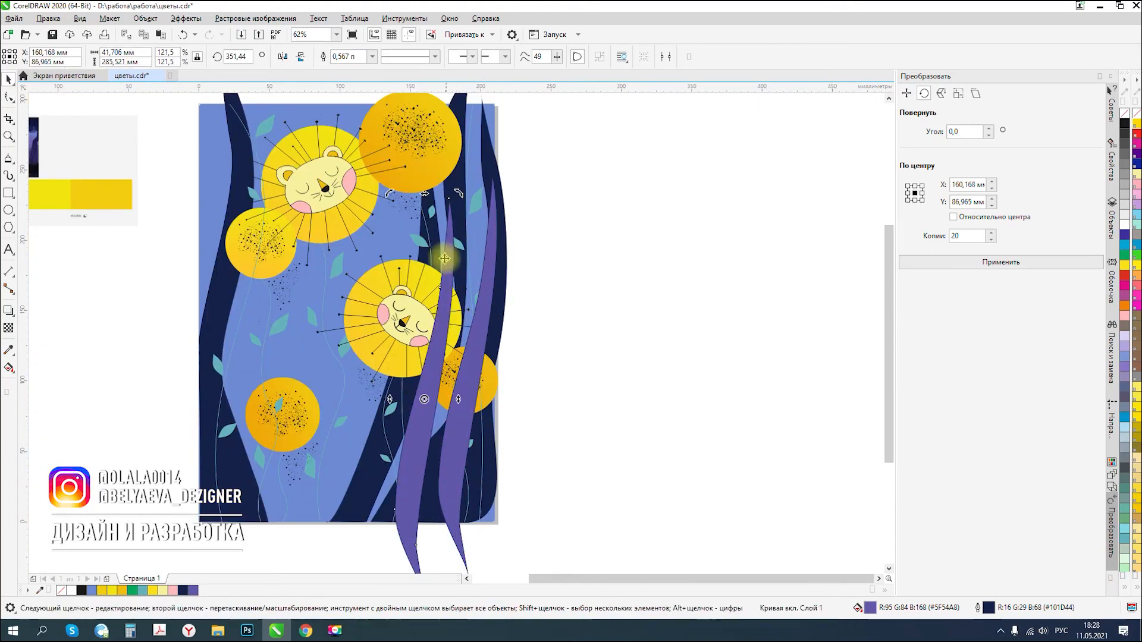
click(481, 283)
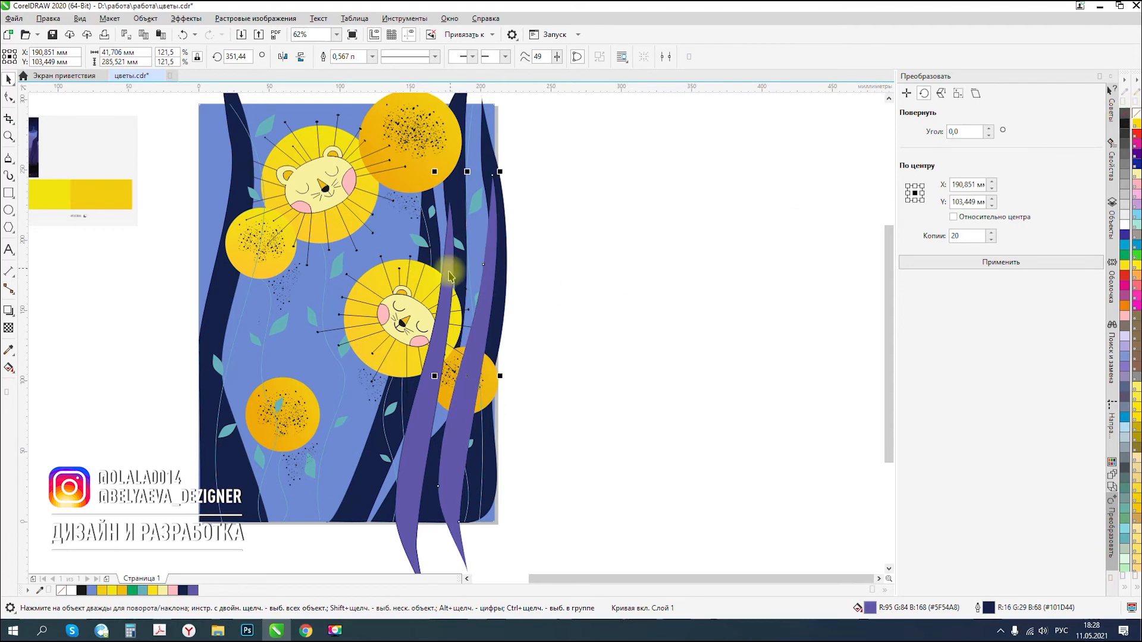
click(450, 275)
drag(467, 163, 468, 121)
- Reshape the enlarged purple copy, extending its tip up beyond the page's top edge and bowing its inner side outwards
click(9, 102)
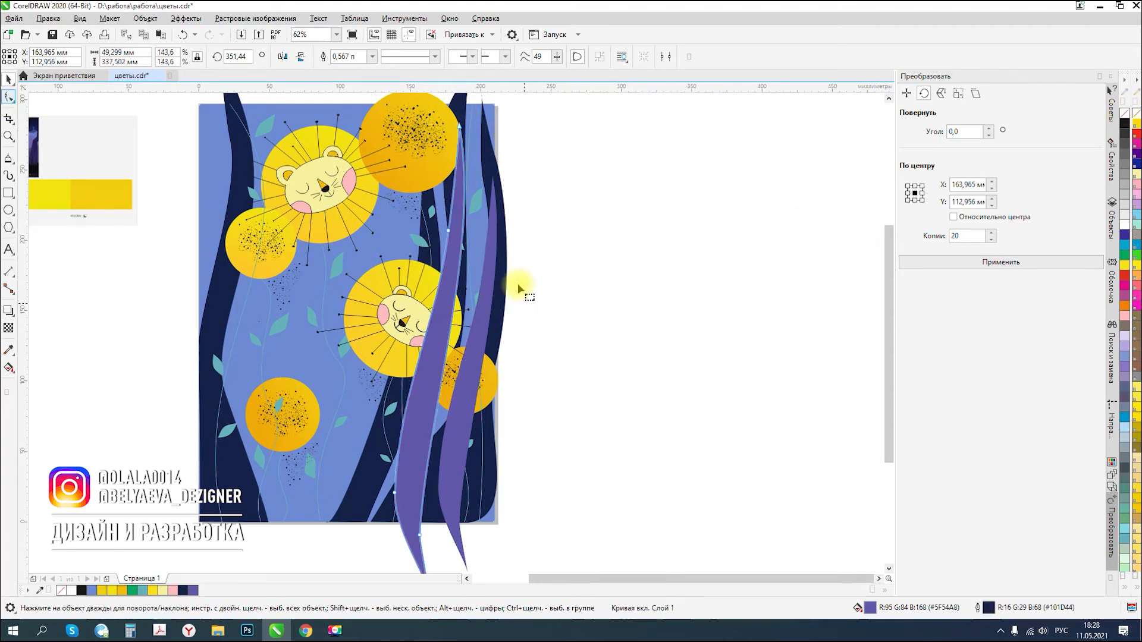
drag(461, 248, 423, 264)
drag(459, 126, 482, 95)
drag(416, 265, 397, 336)
mouse_move(394, 426)
mouse_down()
mouse_move(375, 451)
mouse_move(388, 433)
mouse_up()
- Move the reshaped purple shape to the page's left side without an outline and mirror it horizontally
click(9, 80)
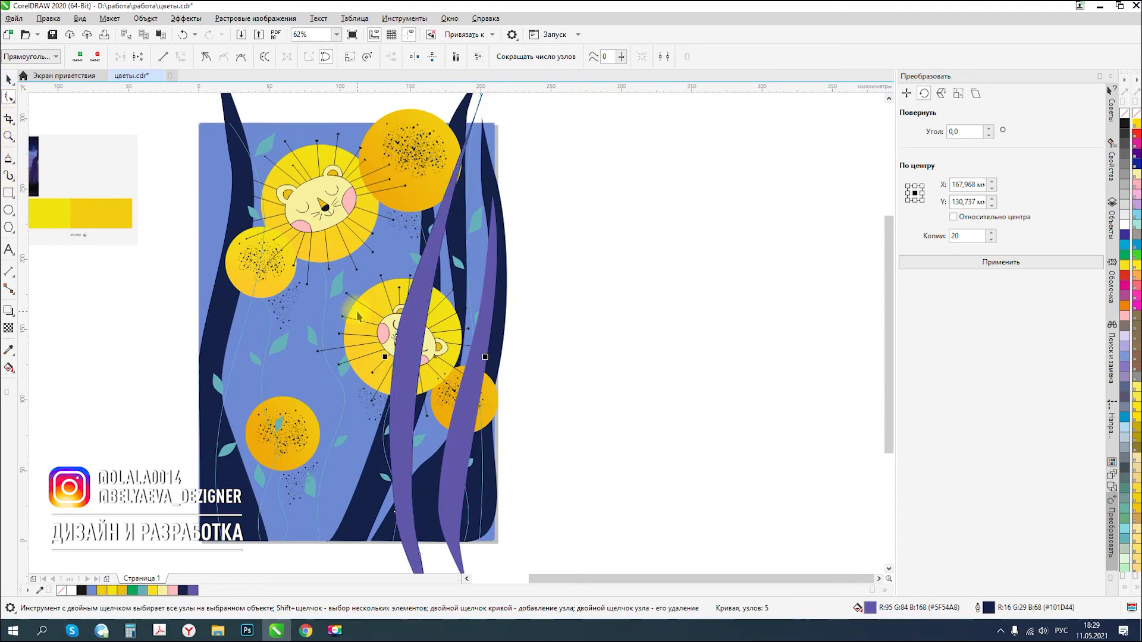
drag(418, 316, 246, 336)
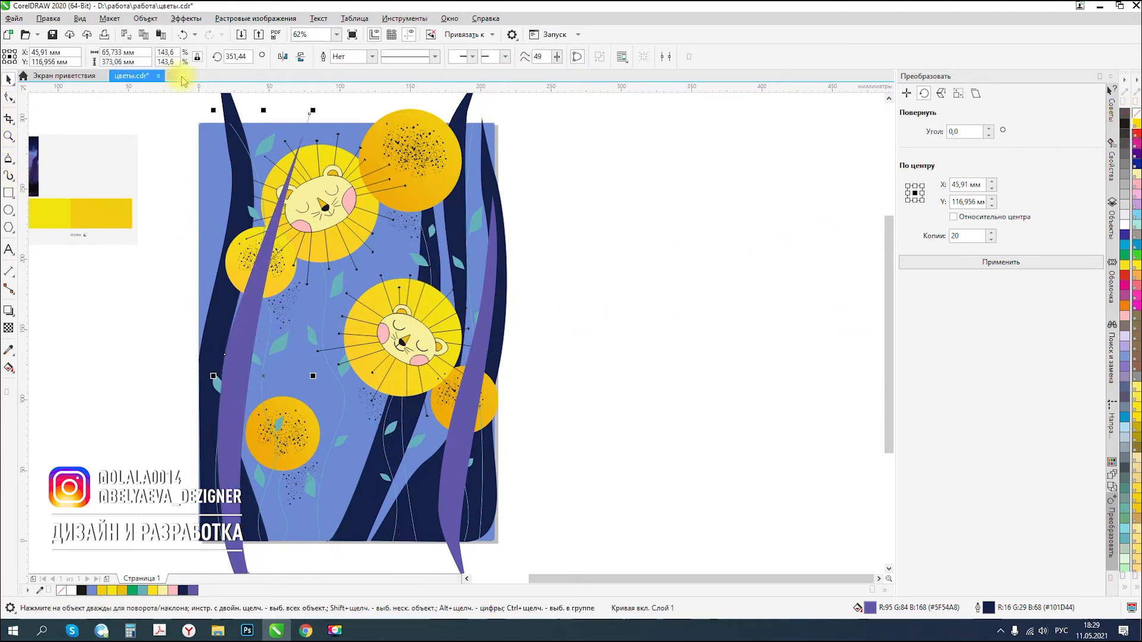
click(285, 58)
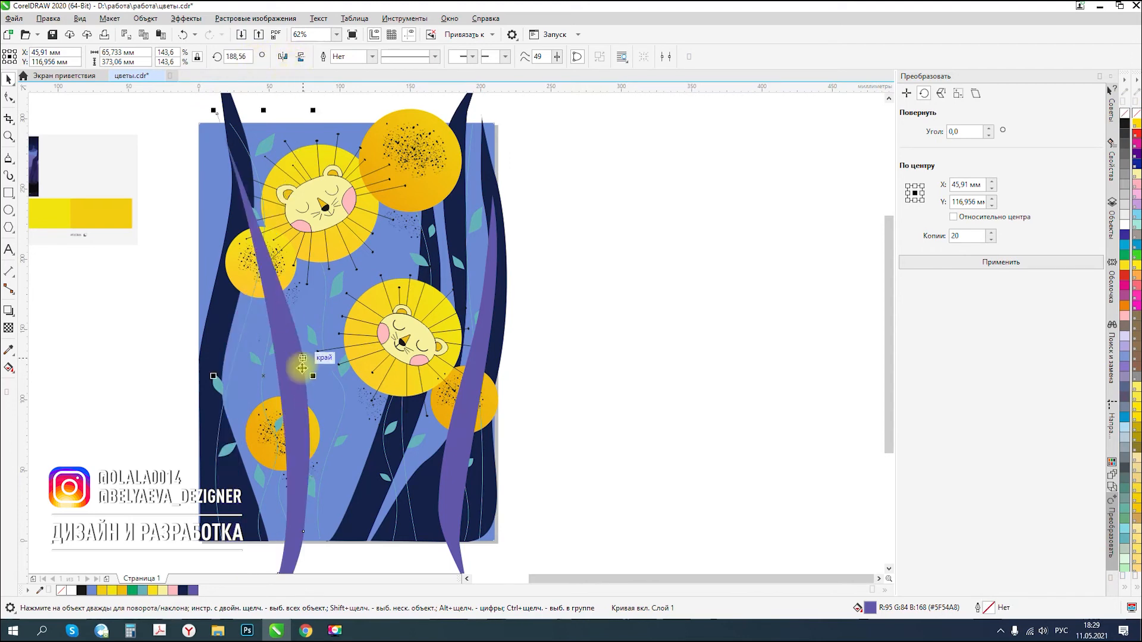
- Duplicate the left purple shape, shrink the copy to 71.8 % scale, mirror it horizontally and set it just inside the larger one
drag(294, 363, 254, 401)
right_click(254, 401)
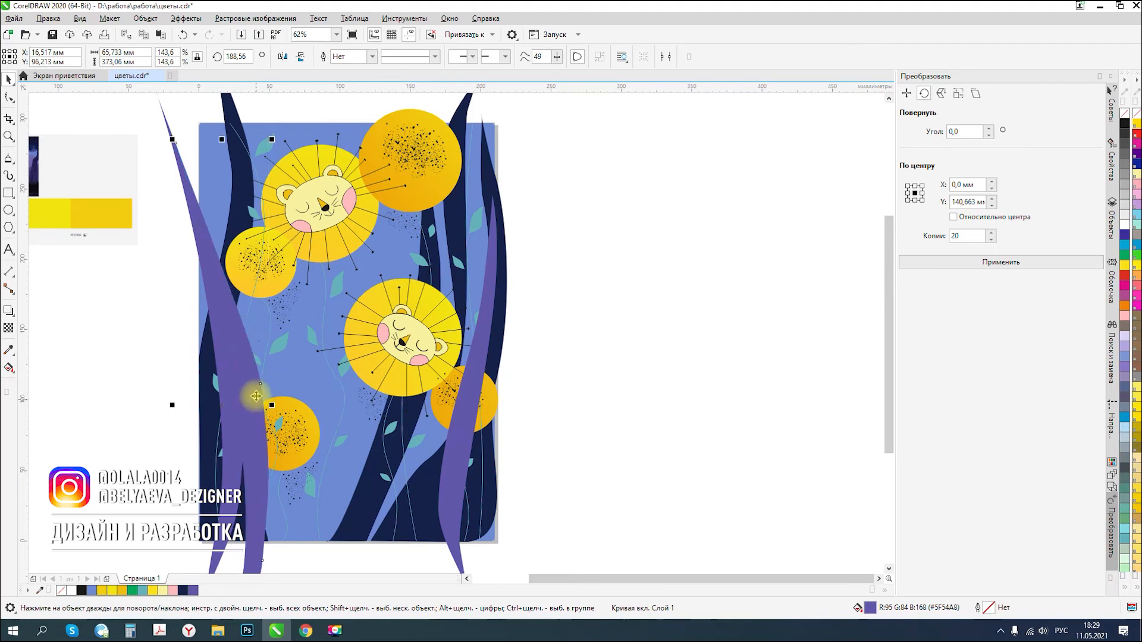
drag(172, 141, 218, 223)
drag(246, 496, 194, 75)
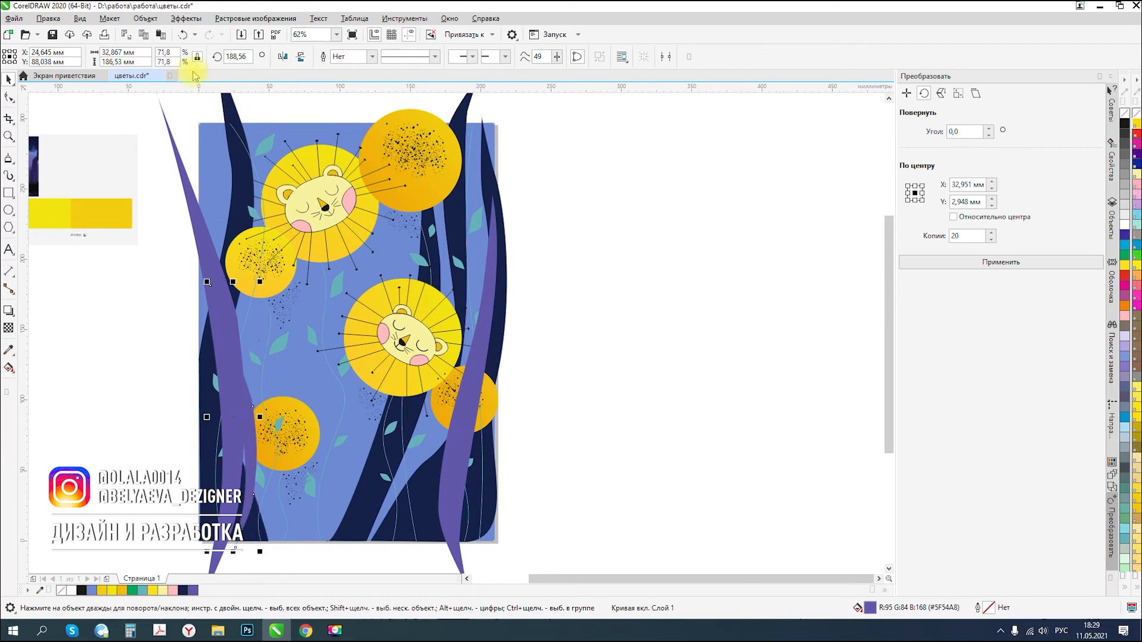
click(284, 58)
drag(243, 324, 262, 328)
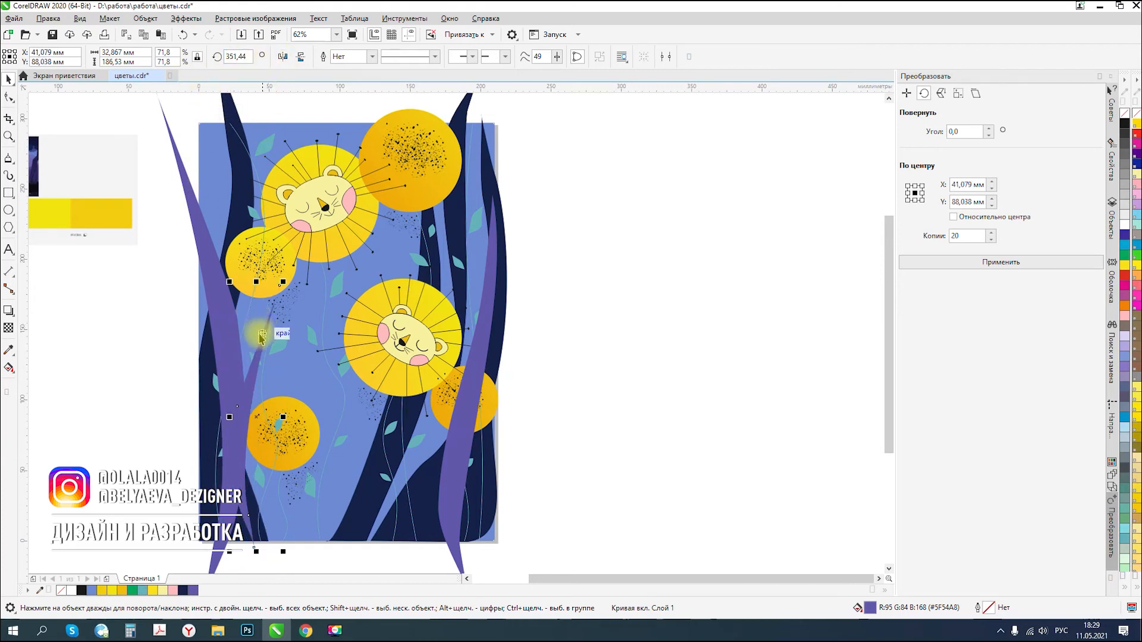
- Select the three purple tapering shapes together and stack them behind the navy shape at the upper right of the page
shift+click(458, 449)
shift+click(214, 268)
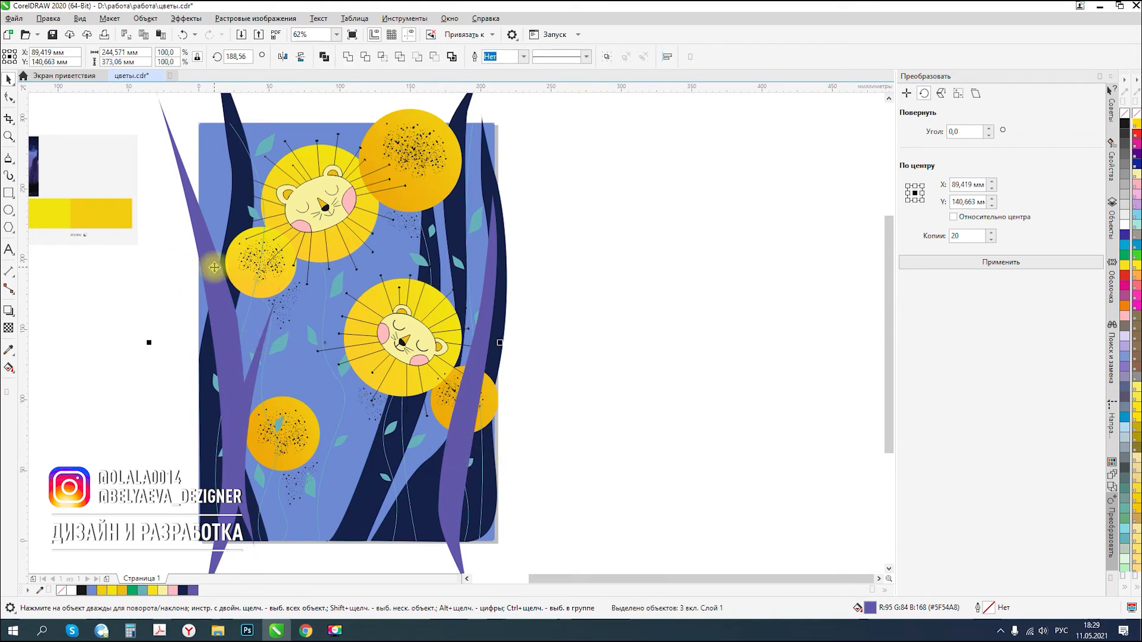
right_click(214, 268)
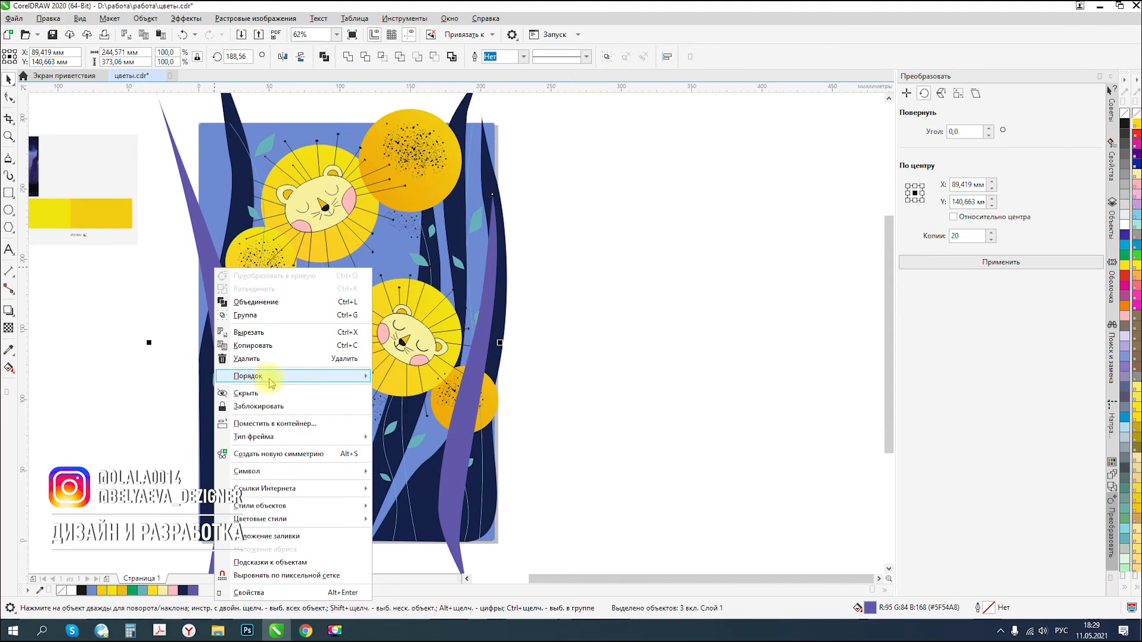
mouse_move(265, 376)
click(443, 465)
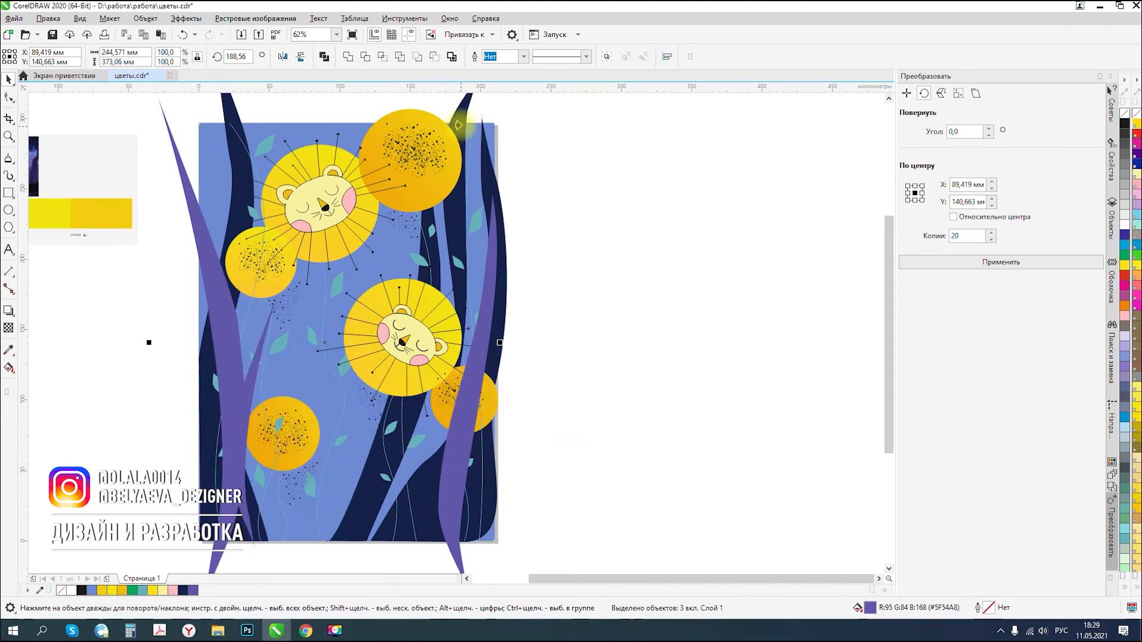
click(458, 123)
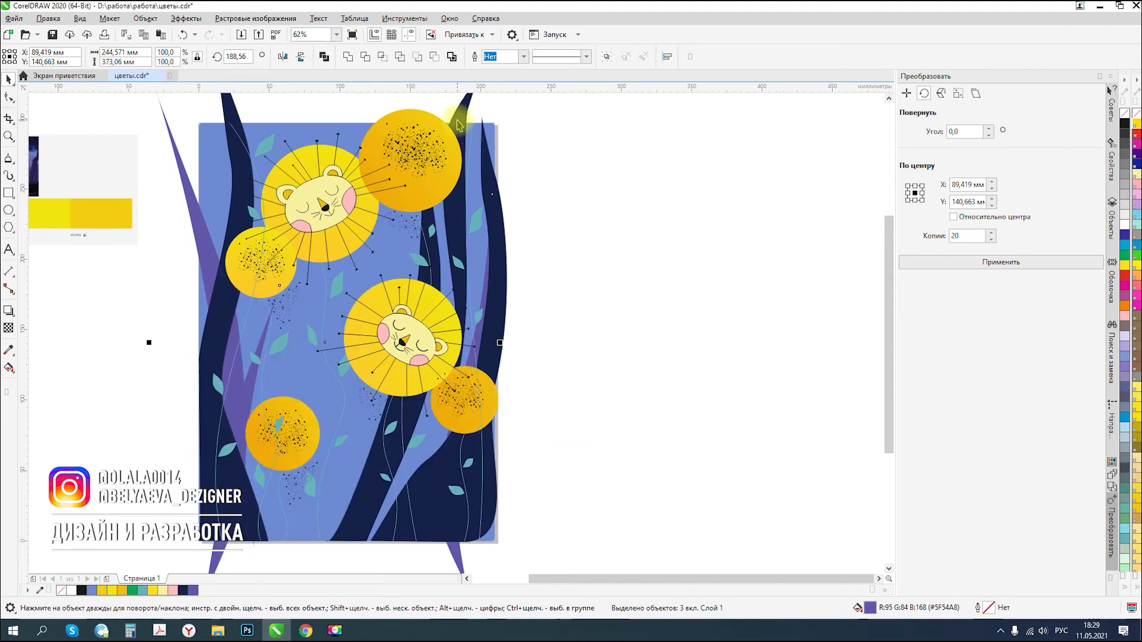
scroll(492, 357, down, 4)
scroll(484, 459, up, 4)
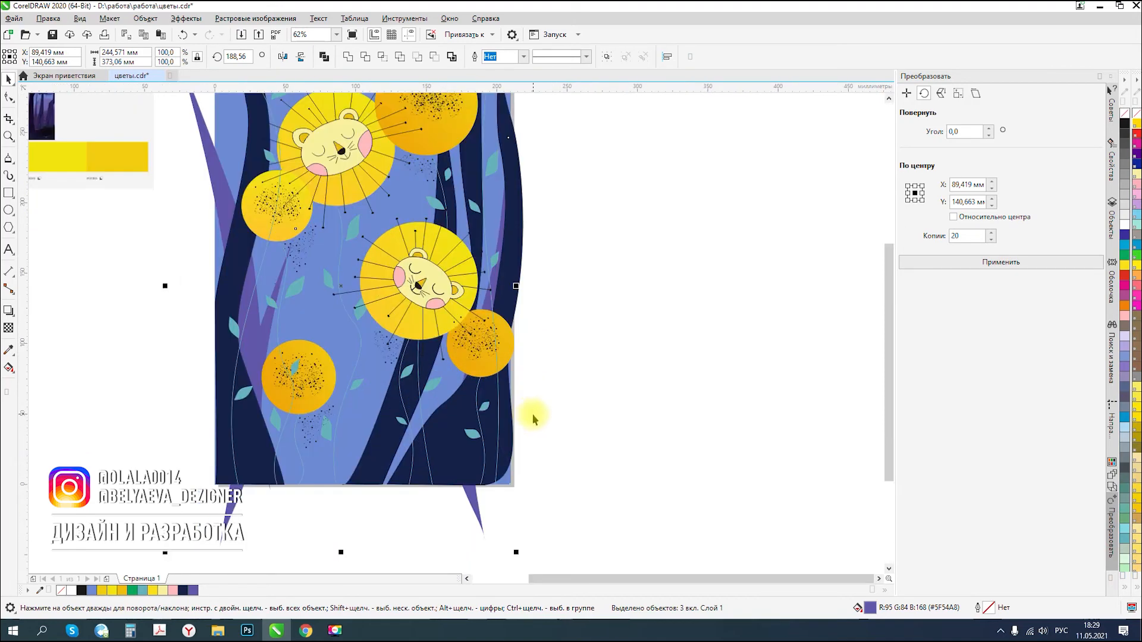
click(580, 406)
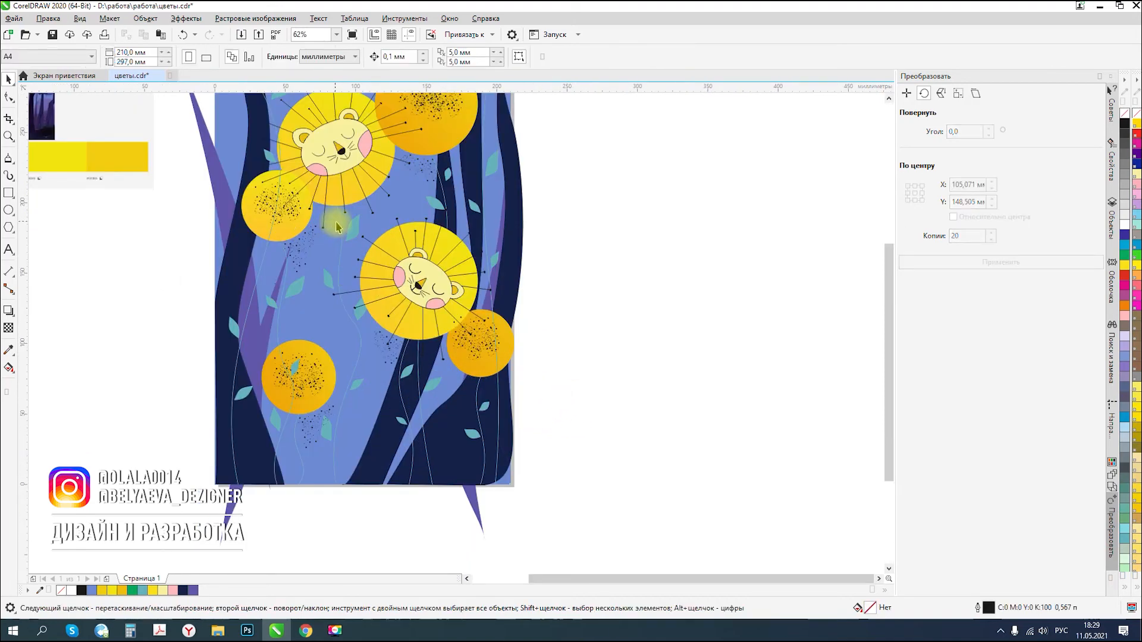
- Look over the whole illustration with the restacked shapes and save the document
scroll(336, 221, down, 2)
scroll(343, 230, up, 2)
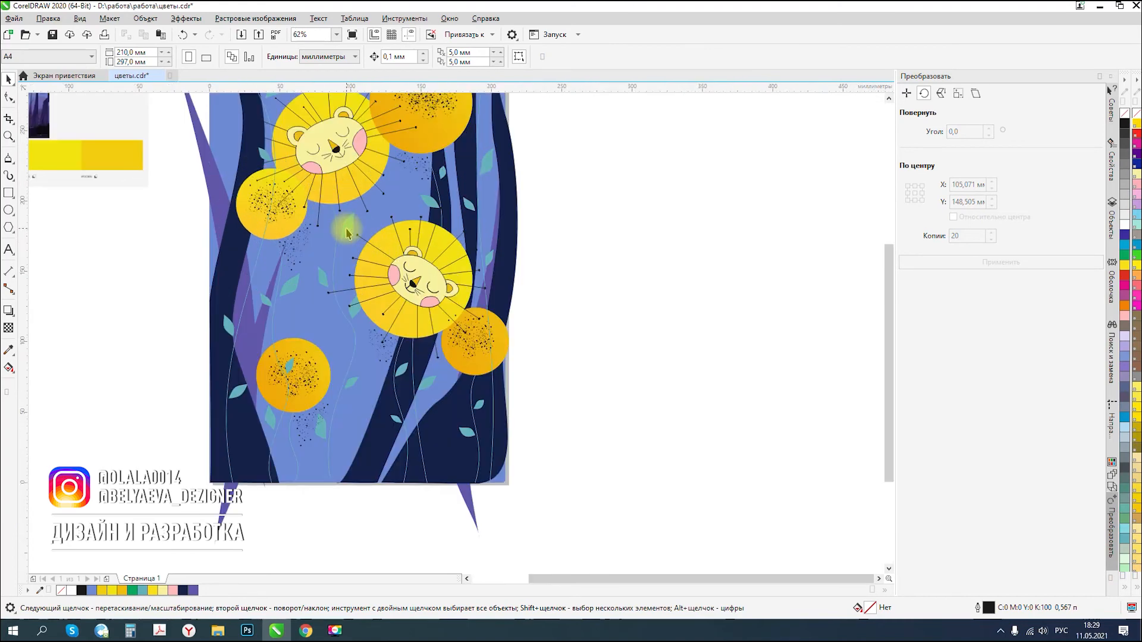
scroll(354, 256, down, 2)
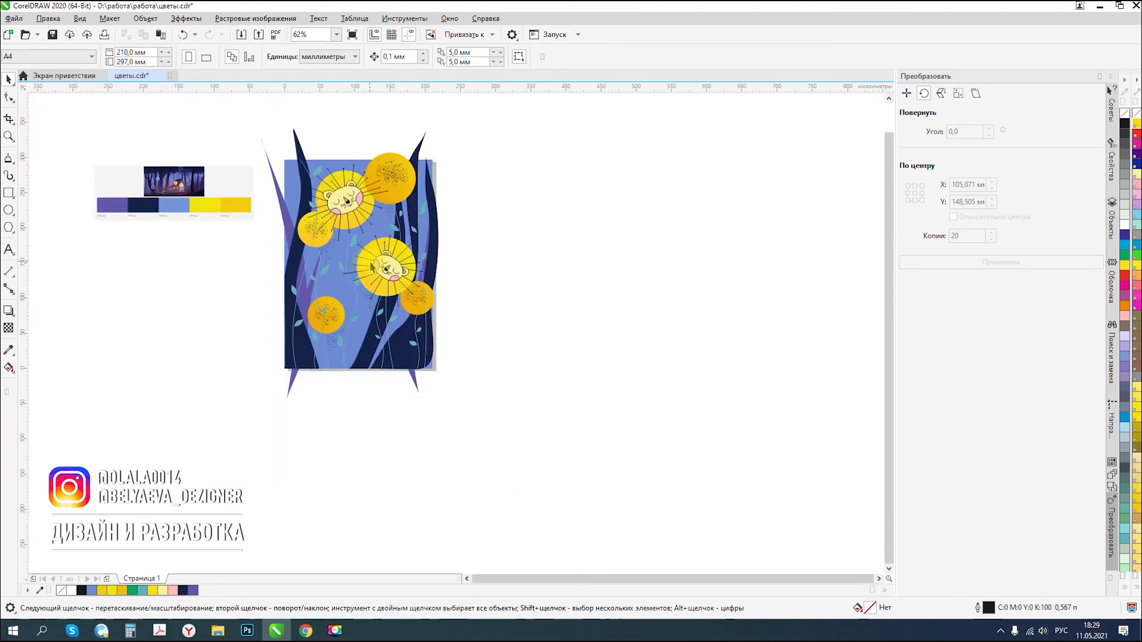
scroll(327, 214, up, 2)
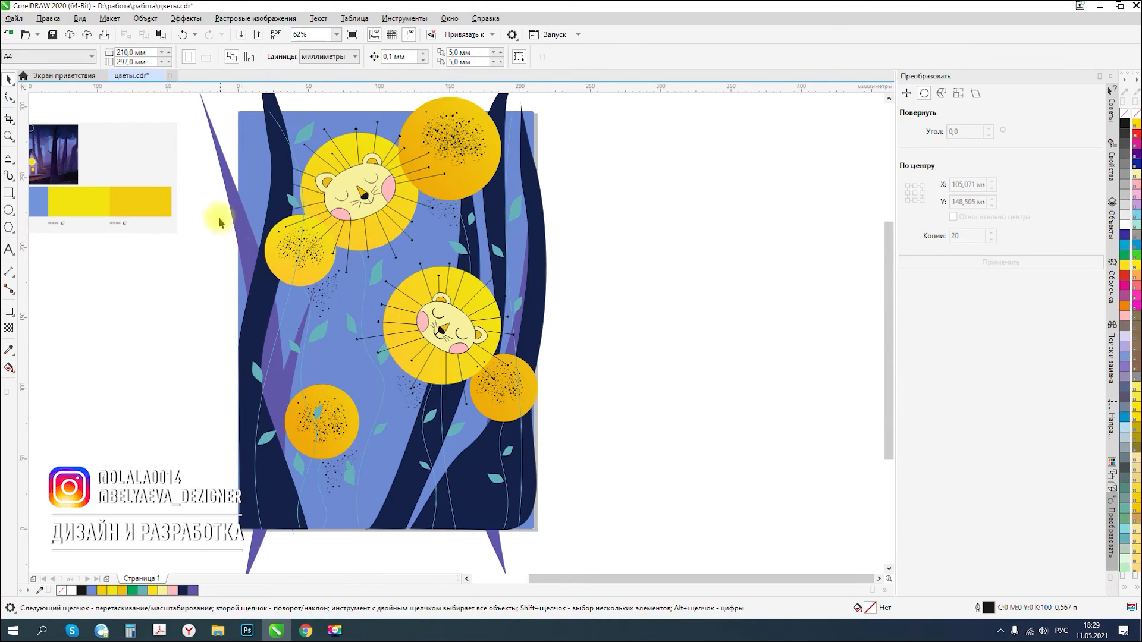
key(ctrl+s)
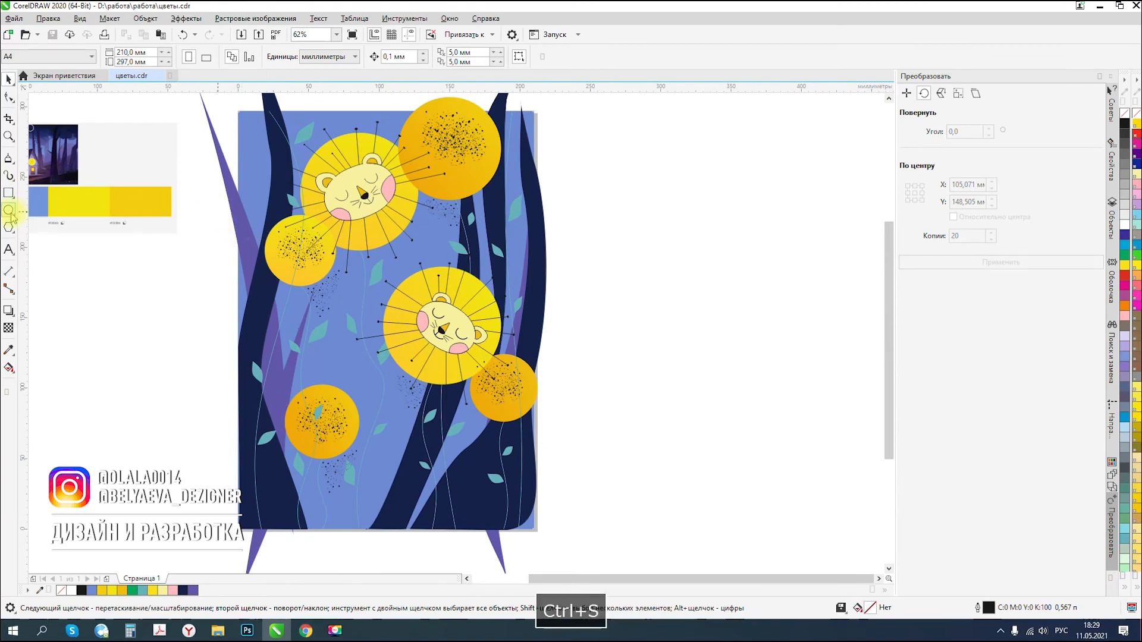
- Draw a circle around the upper lion flower, enlarge it to about 111 mm across and centre it roughly on the flower
key(F7)
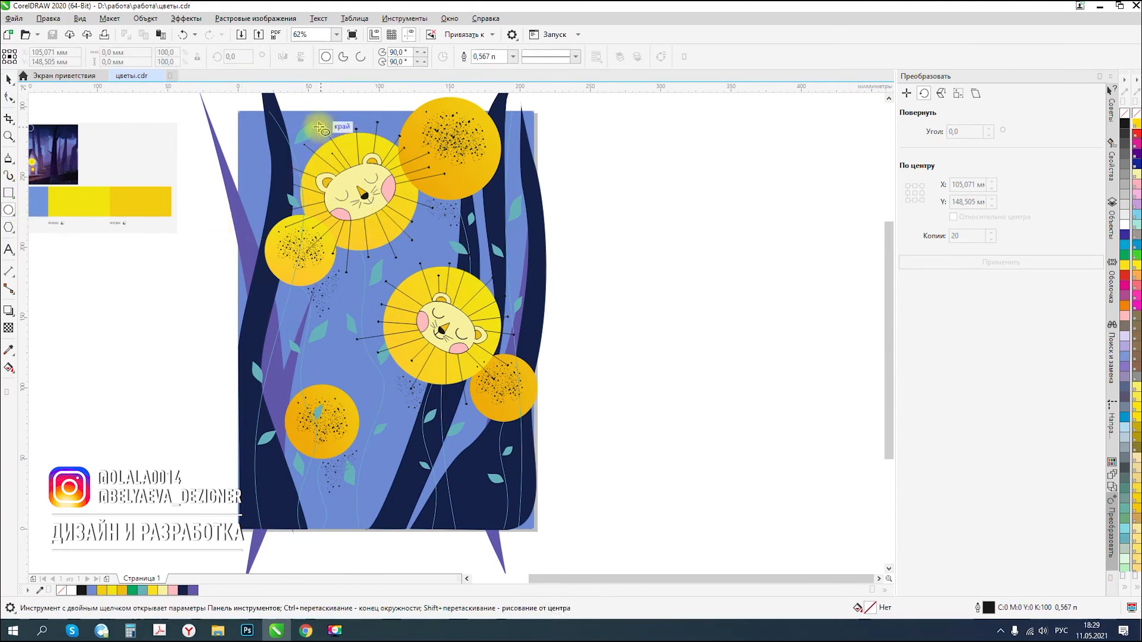
drag(314, 126, 344, 173)
drag(392, 206, 445, 257)
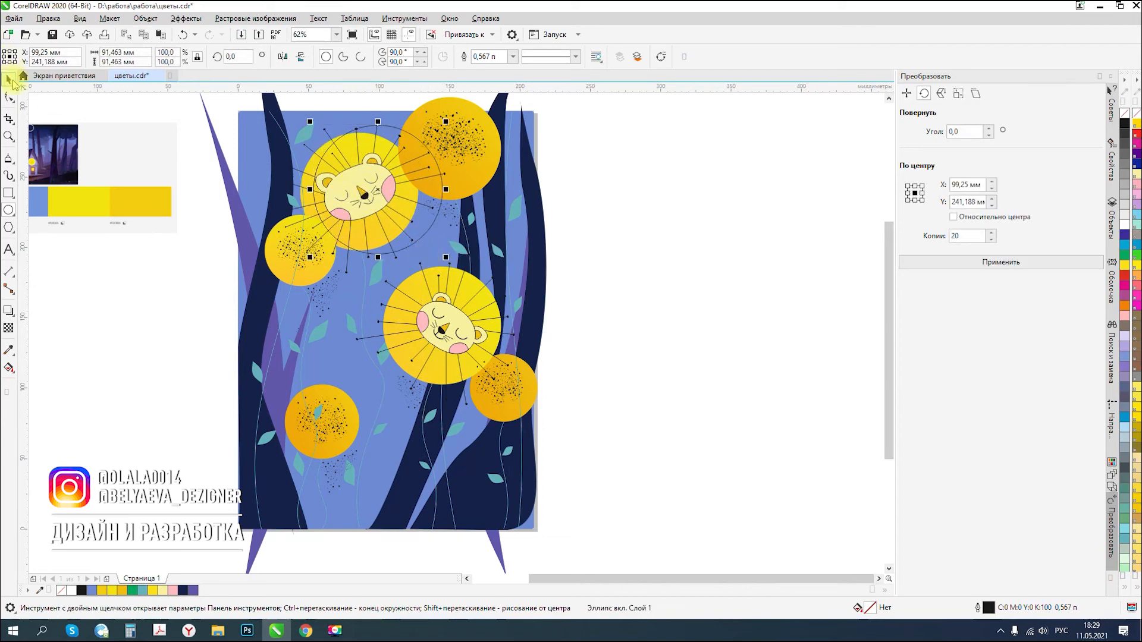
key(space)
drag(377, 189, 367, 181)
drag(435, 249, 449, 264)
drag(369, 183, 369, 201)
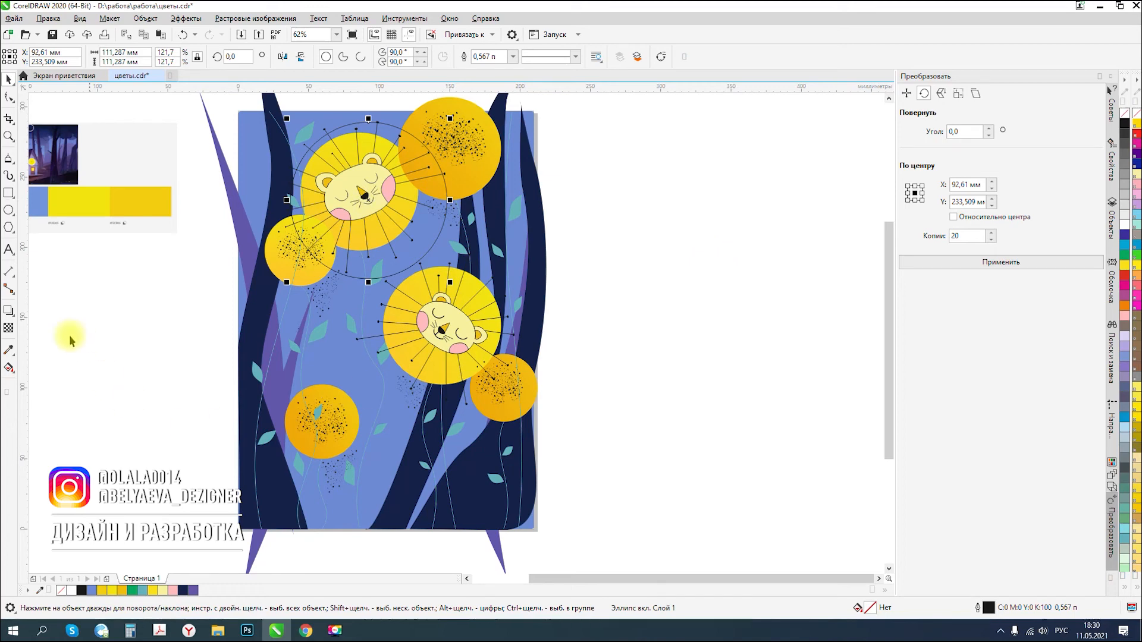
- Fill the circle with pale yellow C8 M1 Y51 K0, remove its outline and apply a uniform transparency of 50
click(162, 592)
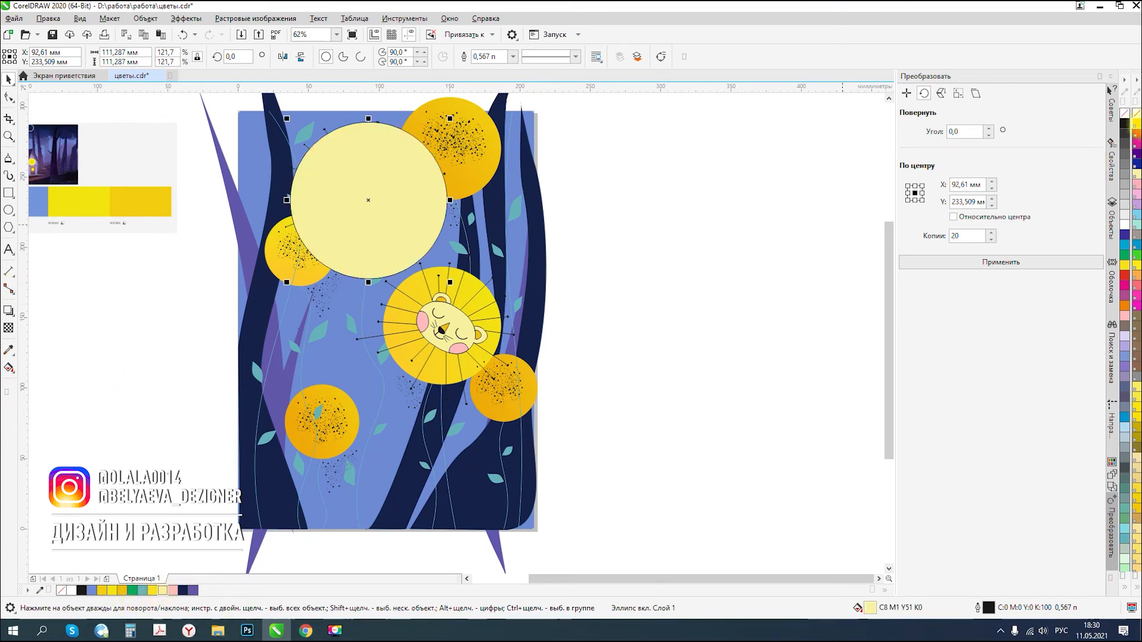
right_click(1123, 115)
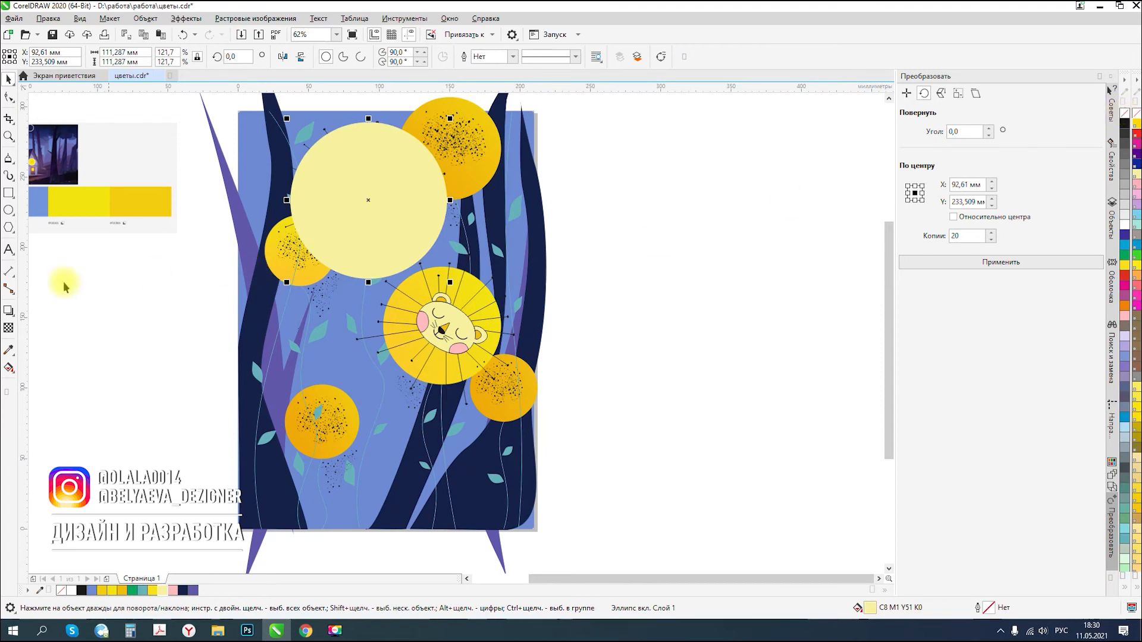
click(9, 327)
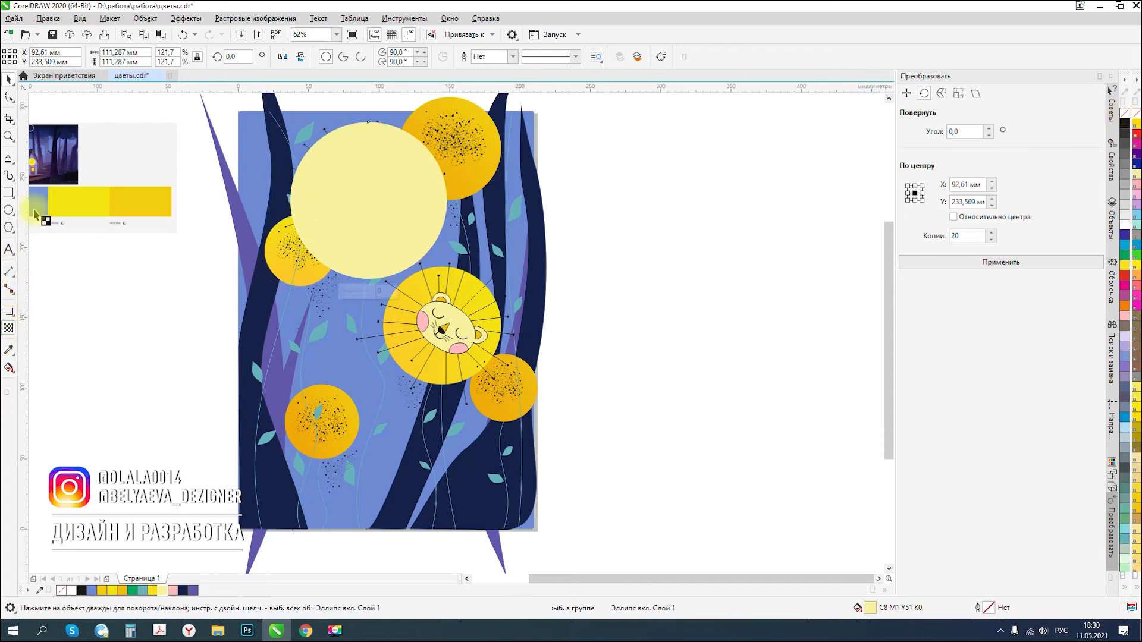
click(28, 58)
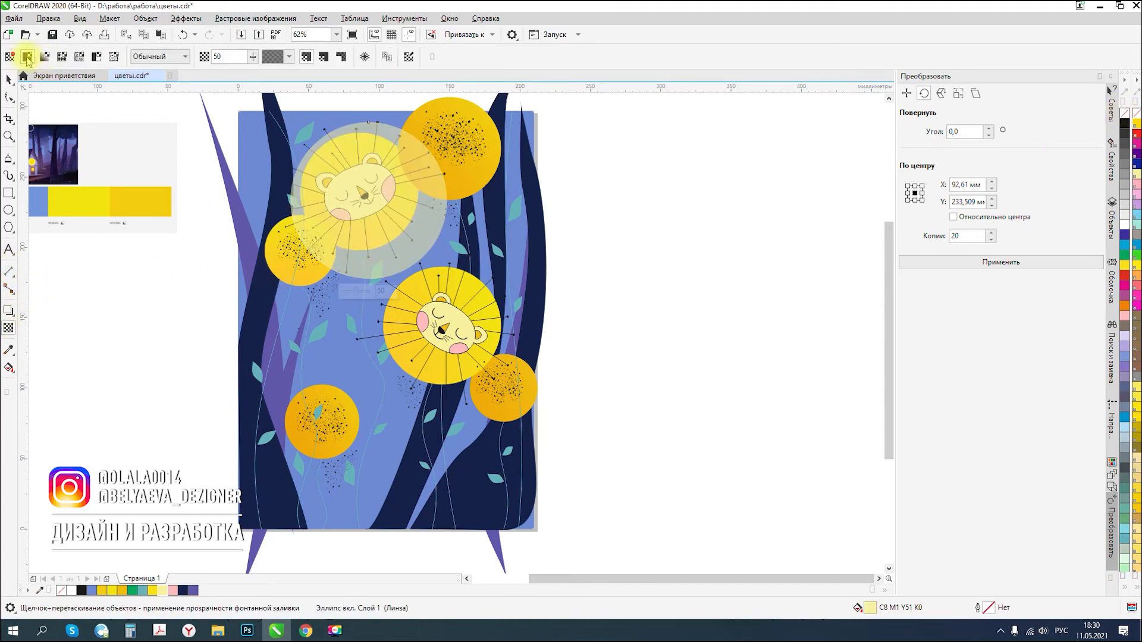
click(9, 79)
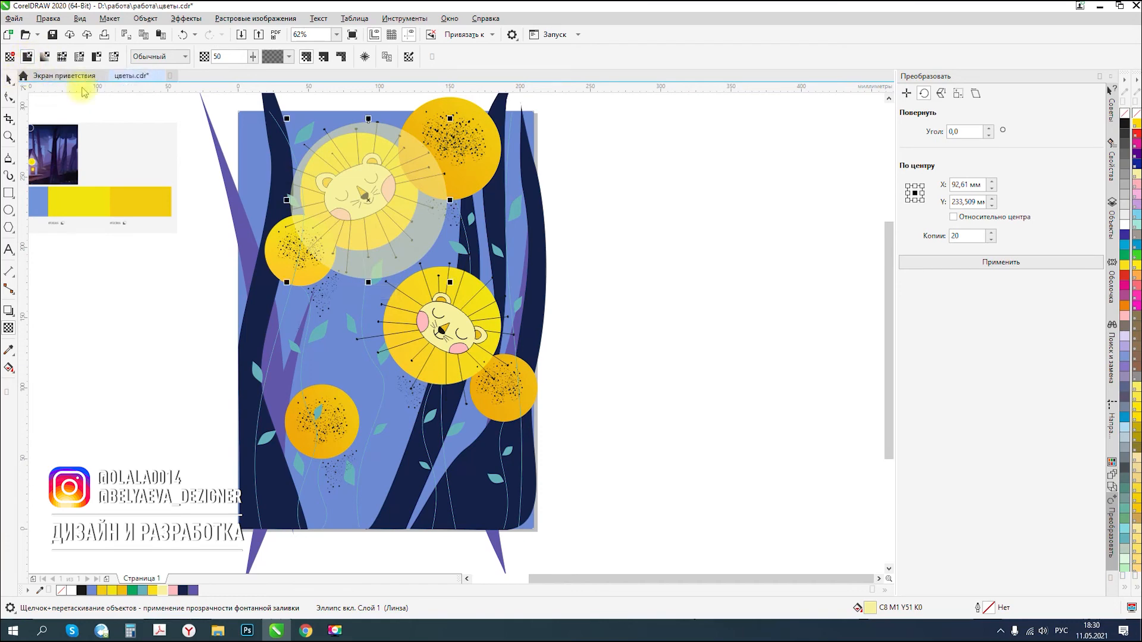
- Shift the translucent circle slightly over the upper lion flower and place a same-size copy over the lower lion flower
drag(441, 213, 441, 208)
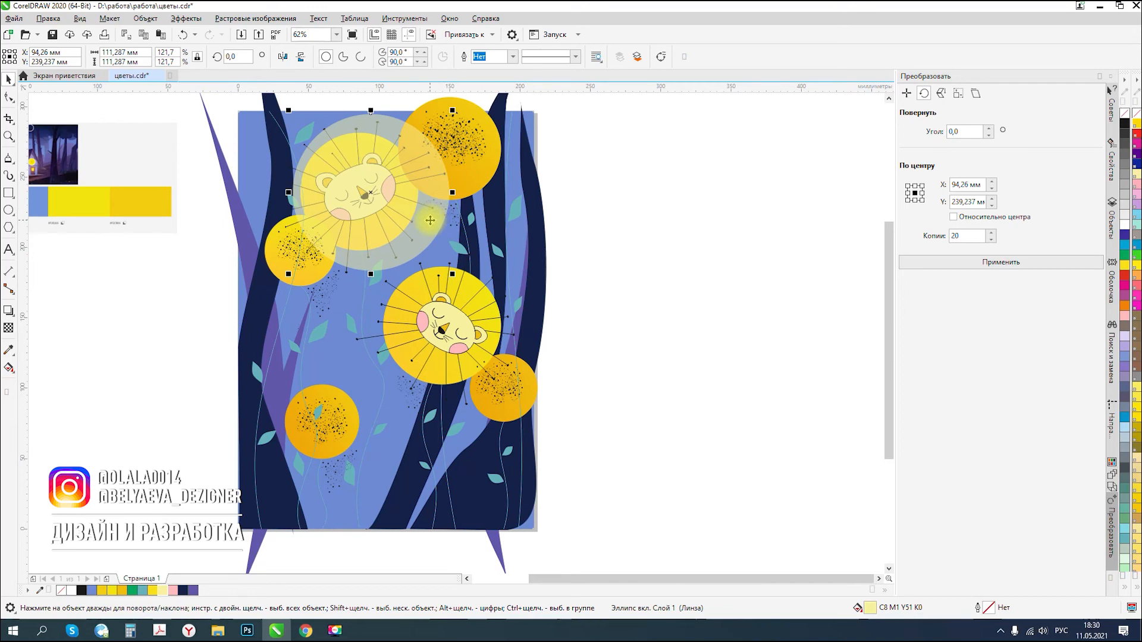
drag(430, 221, 440, 221)
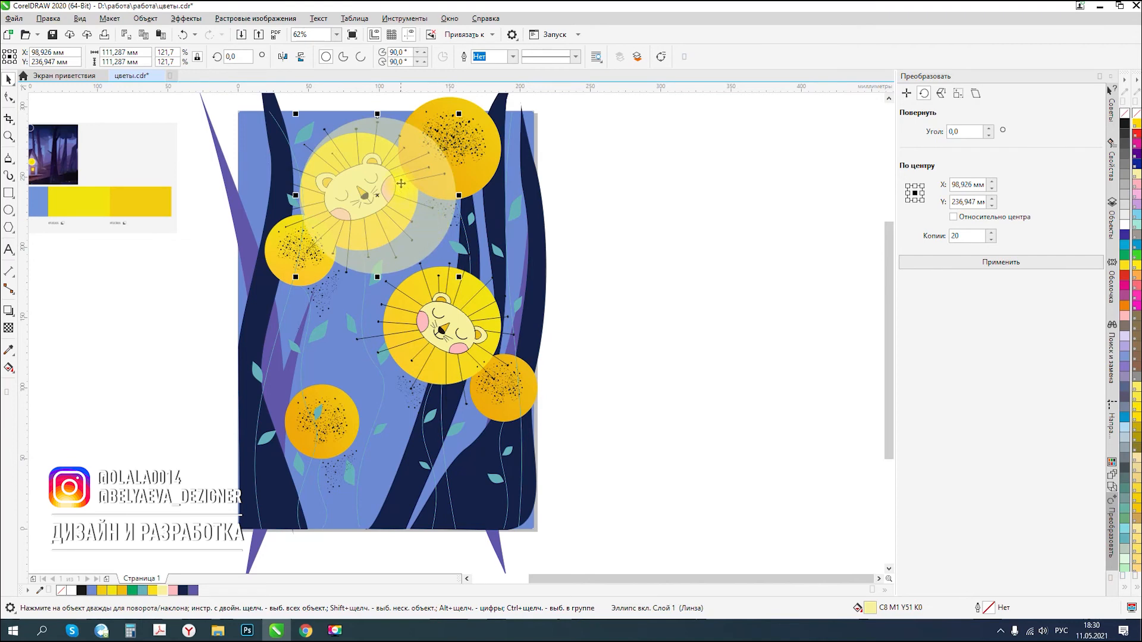
scroll(401, 184, up, 2)
scroll(458, 260, down, 2)
drag(459, 260, 533, 362)
scroll(489, 273, down, 2)
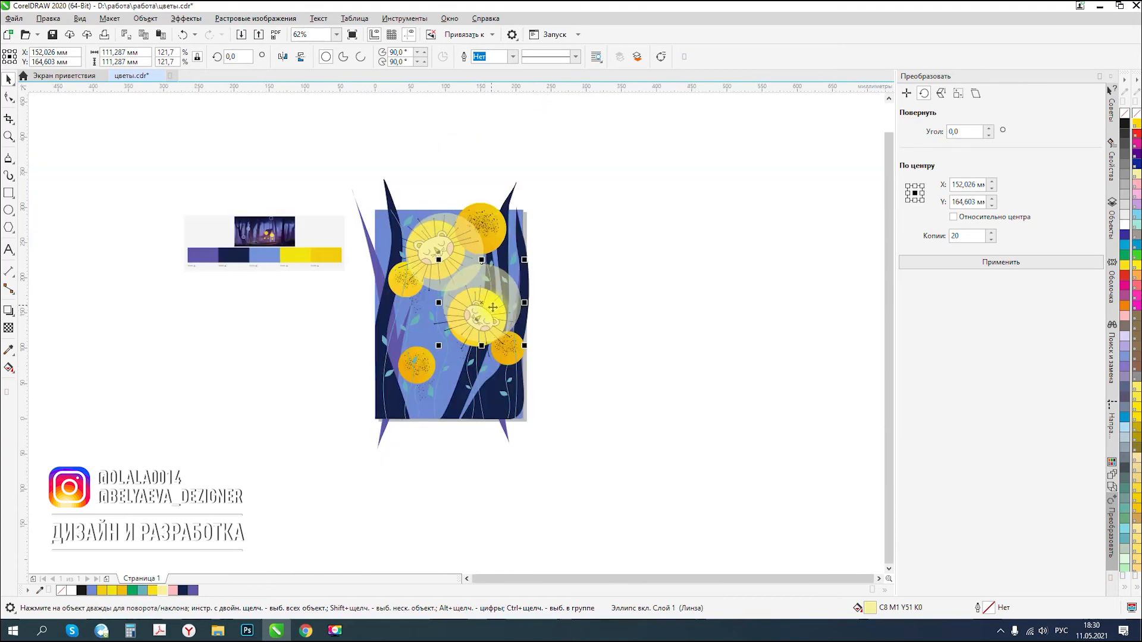
scroll(502, 274, up, 2)
- Duplicate the translucent circle onto the speckled flower at the page's lower left and shrink the copy to about that flower's size
drag(503, 274, 402, 367)
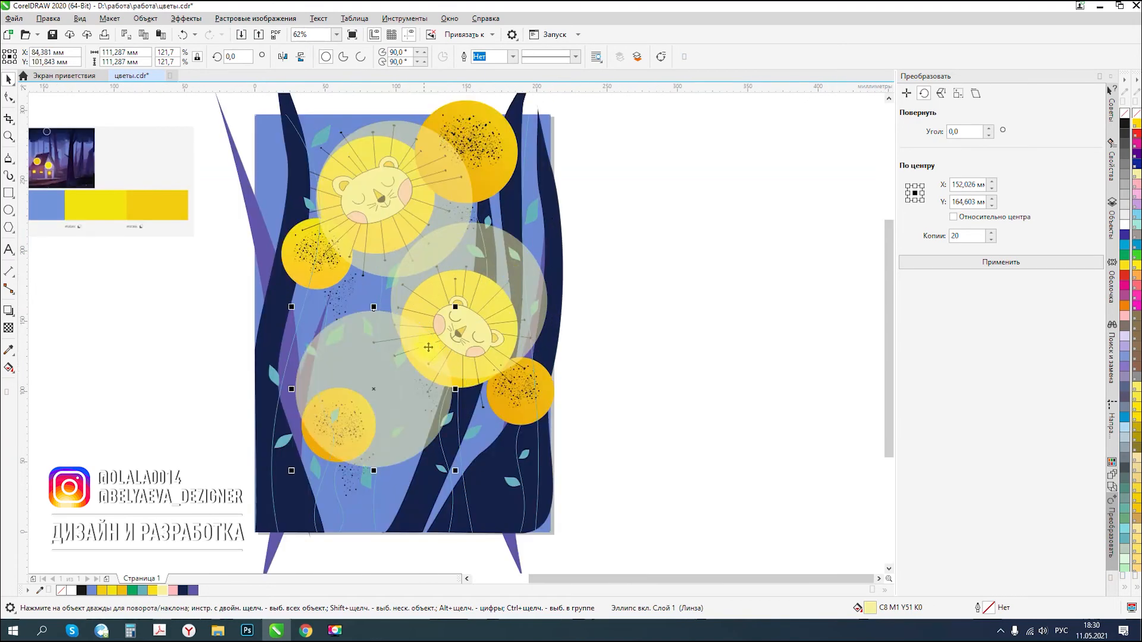
drag(454, 309, 376, 394)
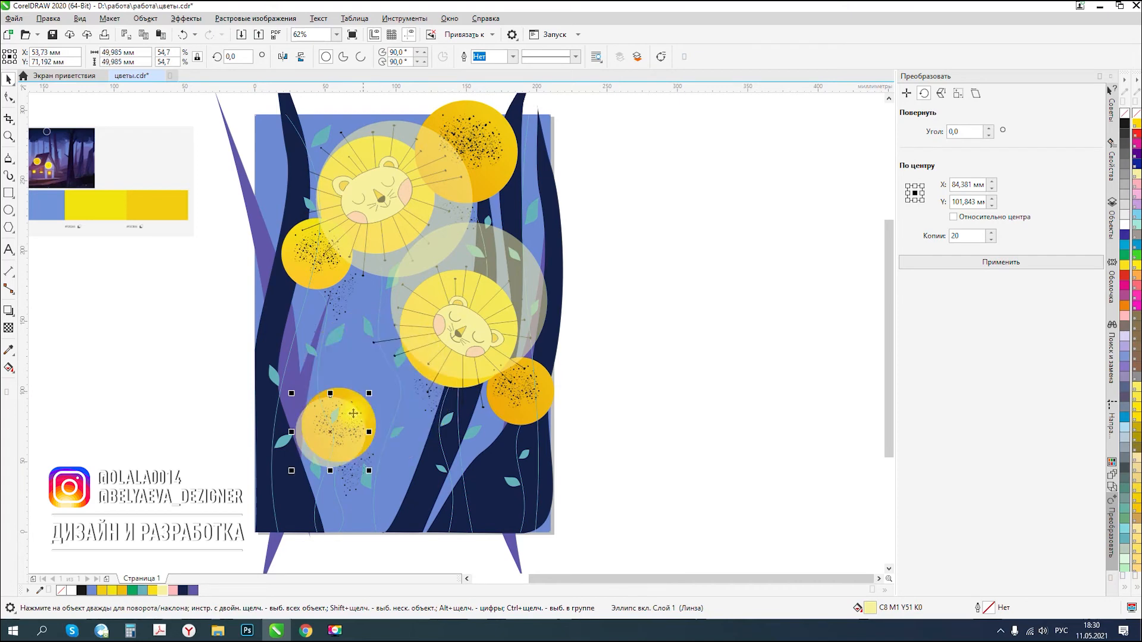
mouse_move(331, 432)
mouse_down()
mouse_move(345, 400)
mouse_move(345, 422)
mouse_up()
- Place translucent circle copies over the remaining speckled flowers, enlarging the one over the big upper-right flower to 89.4 % scale
drag(385, 382, 489, 139)
drag(521, 193, 551, 223)
drag(516, 156, 517, 157)
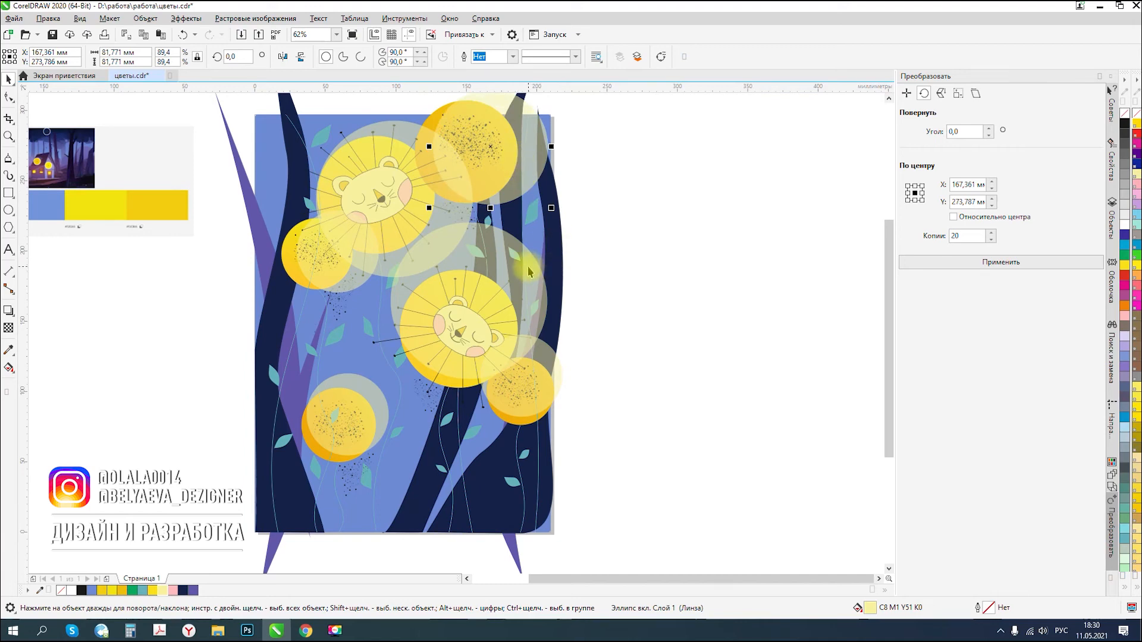
click(683, 302)
scroll(473, 223, down, 1)
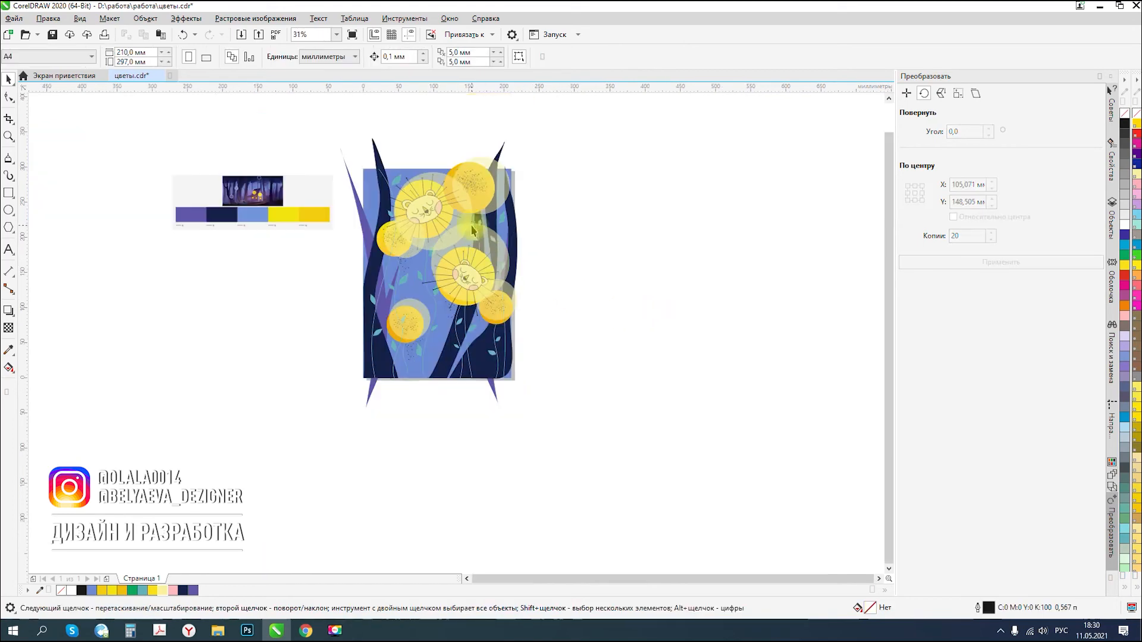
scroll(453, 231, up, 1)
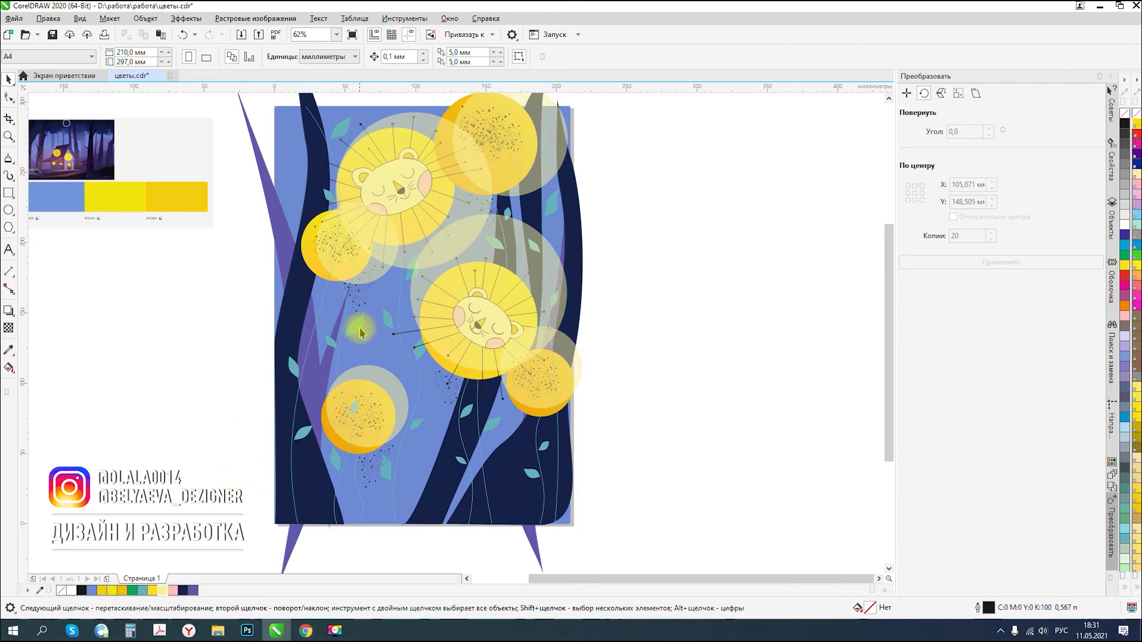
- Ungroup the large group of flowers, stems and leaves
scroll(359, 336, up, 1)
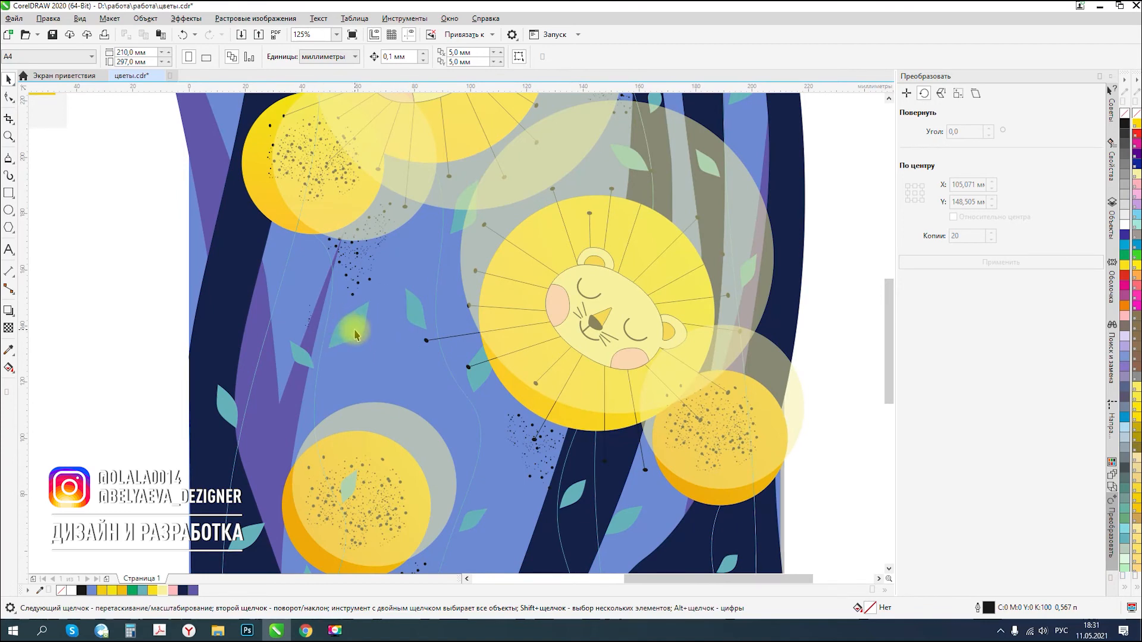
click(330, 351)
scroll(333, 303, down, 1)
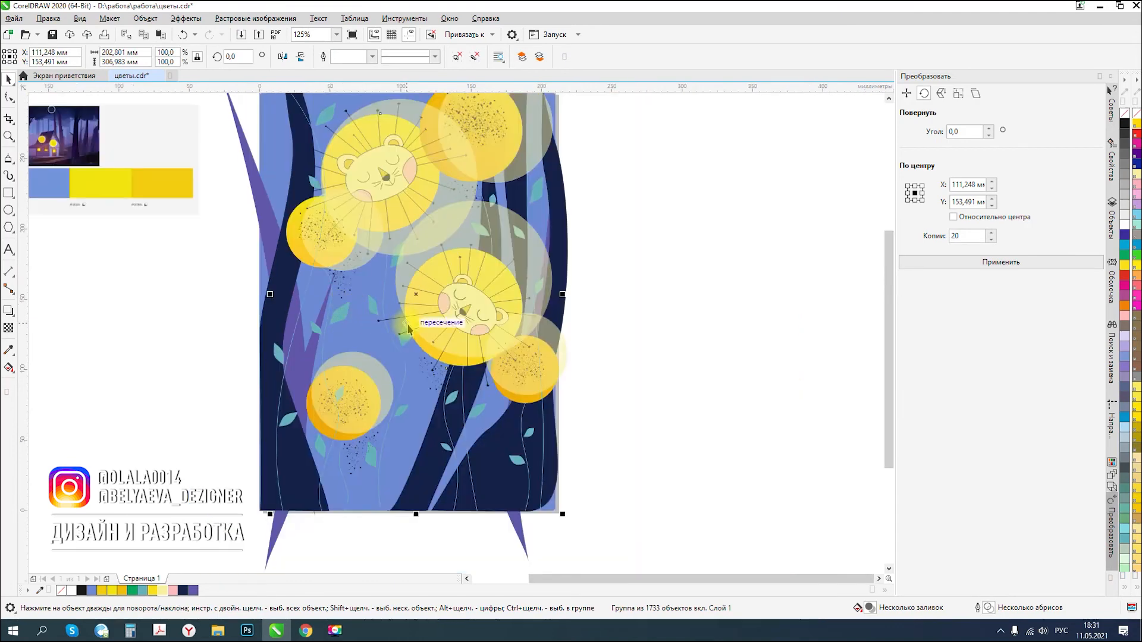
scroll(409, 329, down, 2)
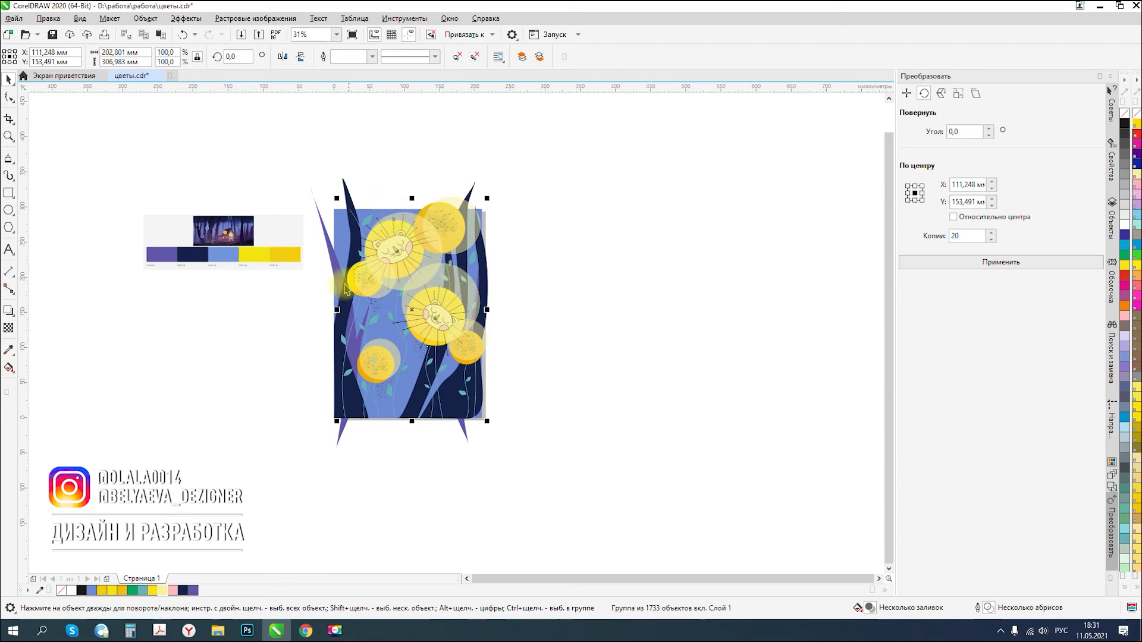
key(Delete)
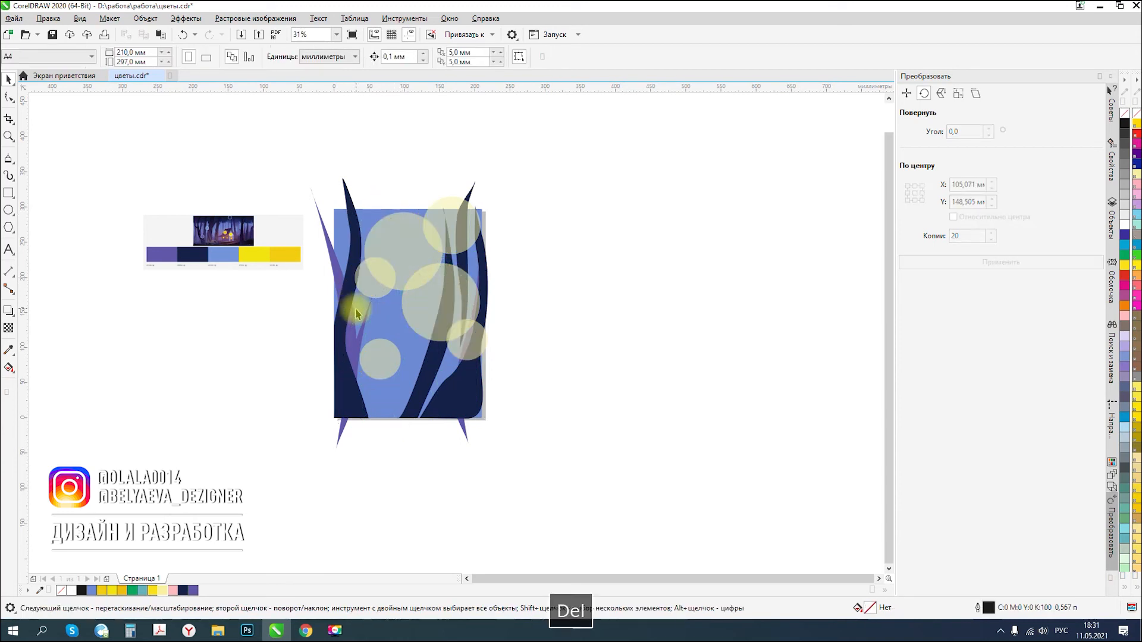
key(ctrl+z)
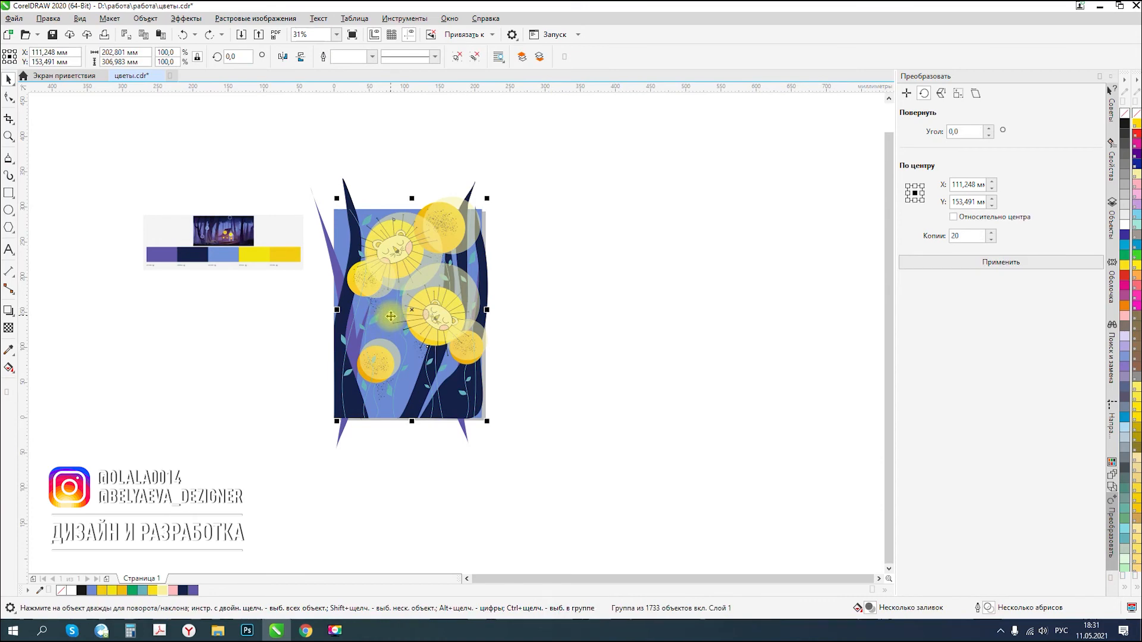
right_click(392, 317)
click(428, 289)
click(396, 488)
- Select nine light-teal leaves scattered across the lower half of the page, around the lower flowers and along the stems
scroll(359, 291, up, 4)
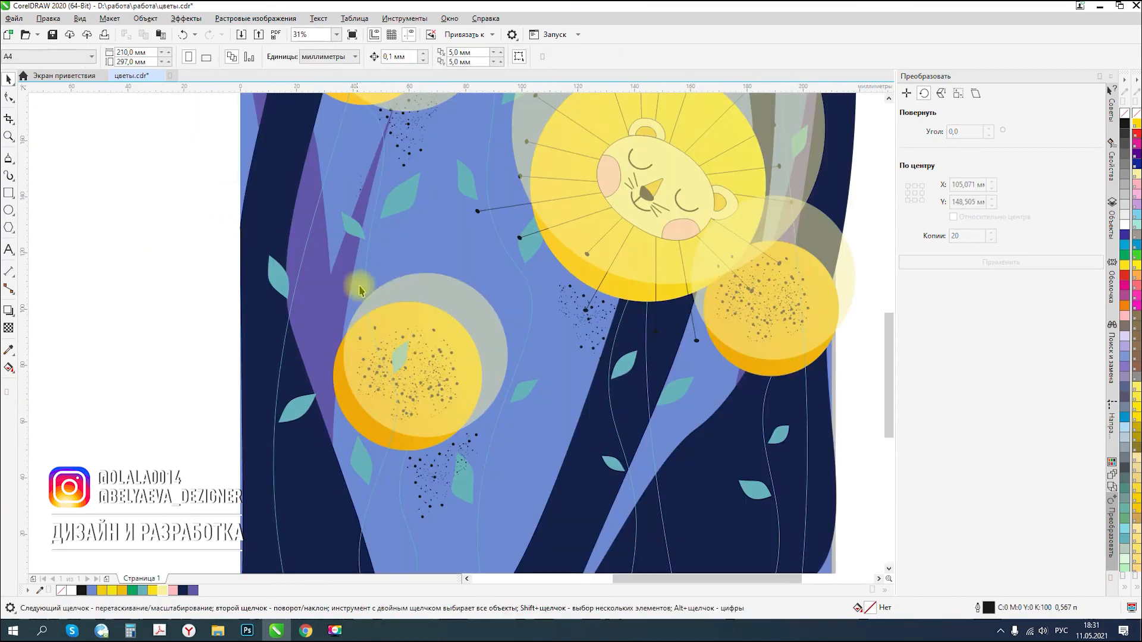
click(415, 196)
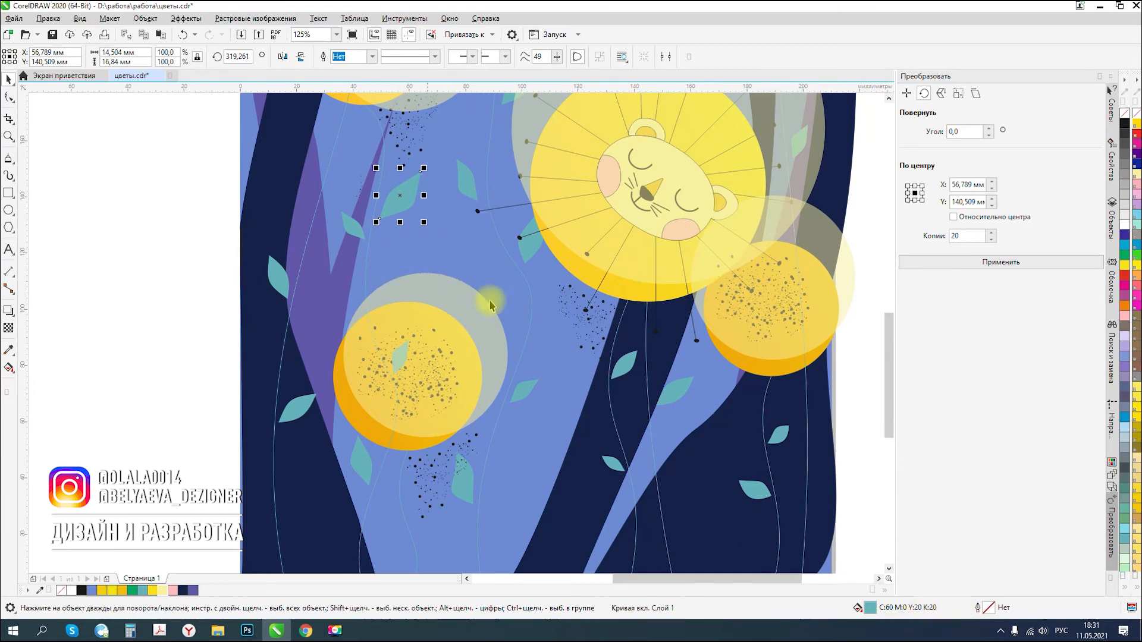
shift+click(525, 390)
shift+click(465, 186)
shift+click(536, 246)
shift+click(670, 380)
shift+click(619, 362)
shift+click(768, 434)
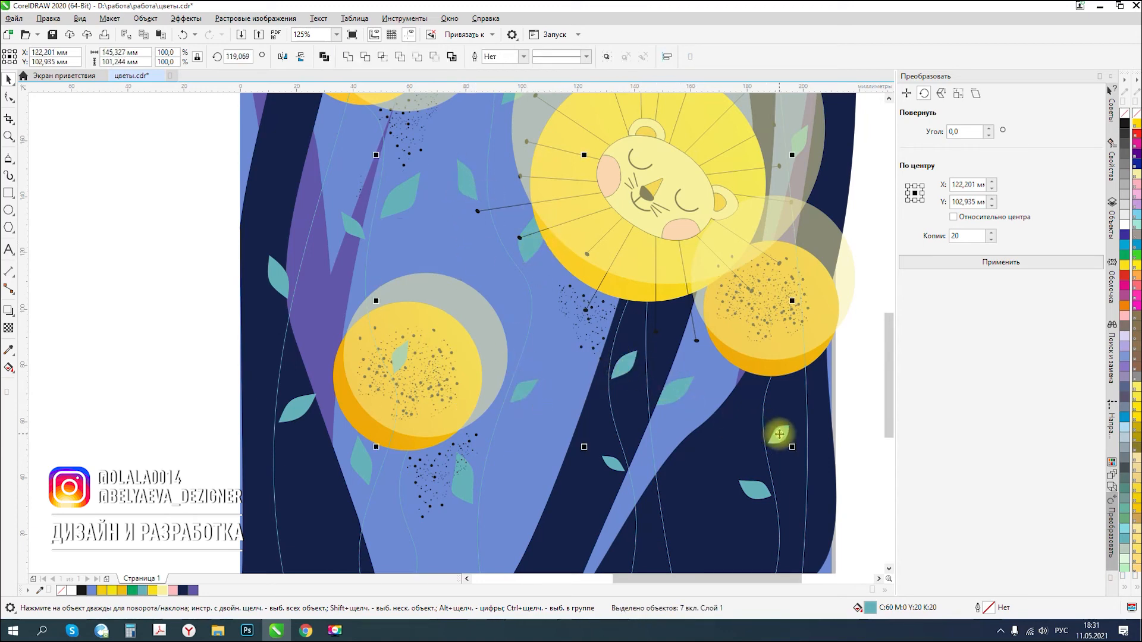
shift+click(466, 493)
shift+click(296, 406)
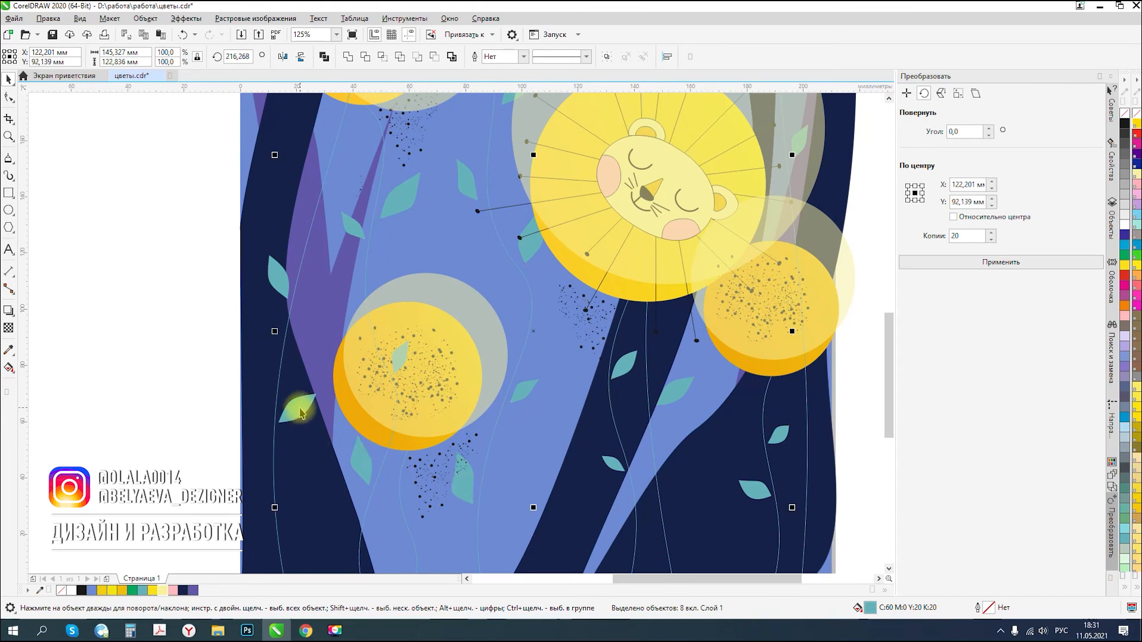
scroll(305, 287, down, 3)
scroll(329, 307, down, 4)
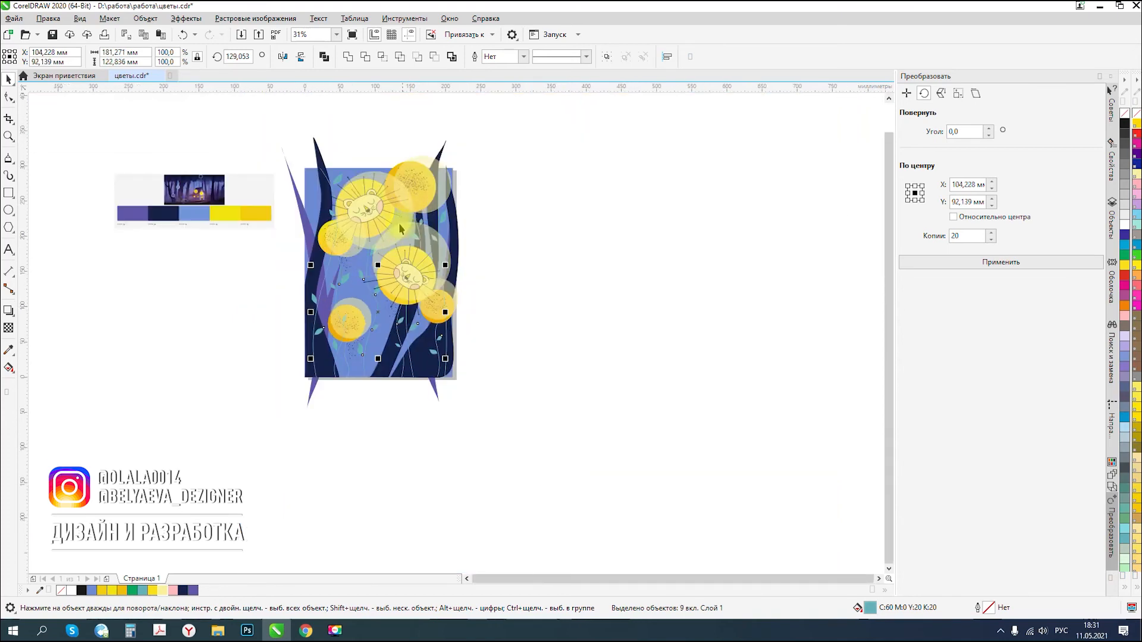
scroll(333, 306, up, 6)
scroll(336, 304, down, 2)
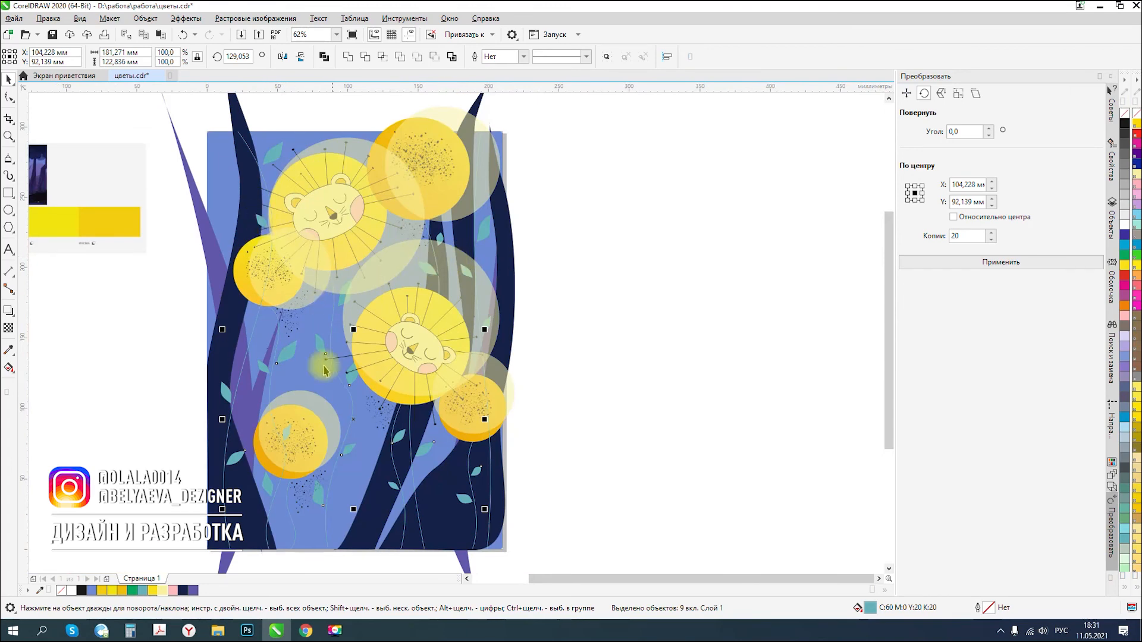
- Switch the fill of the selected leaves from uniform to a linear fountain fill
double_click(870, 607)
drag(607, 143, 837, 150)
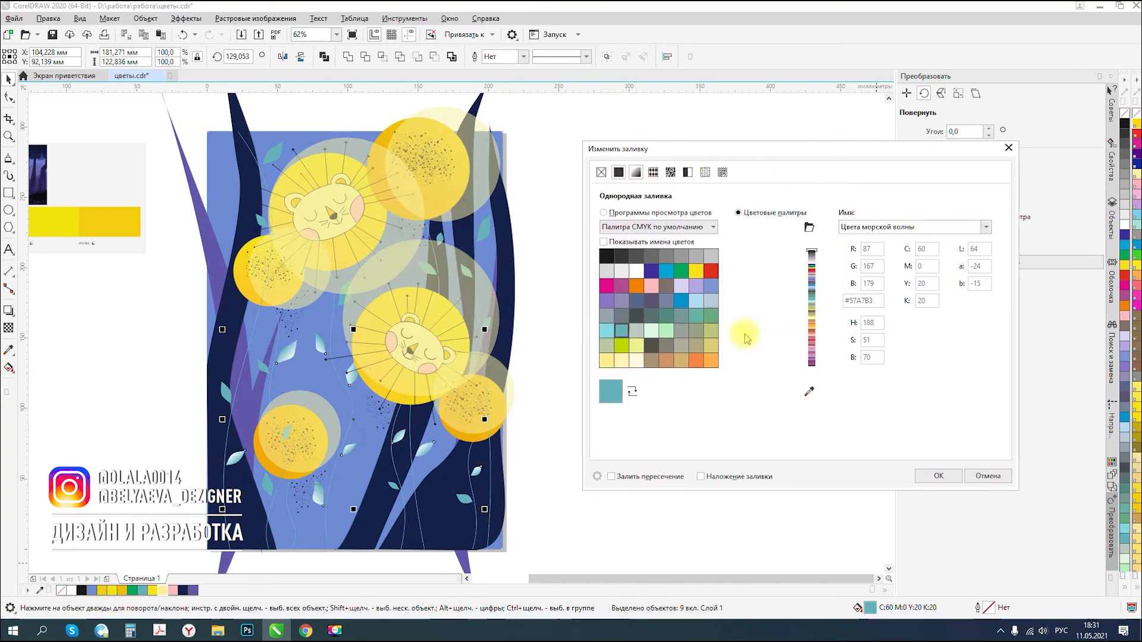
drag(696, 285, 693, 259)
drag(693, 326, 658, 328)
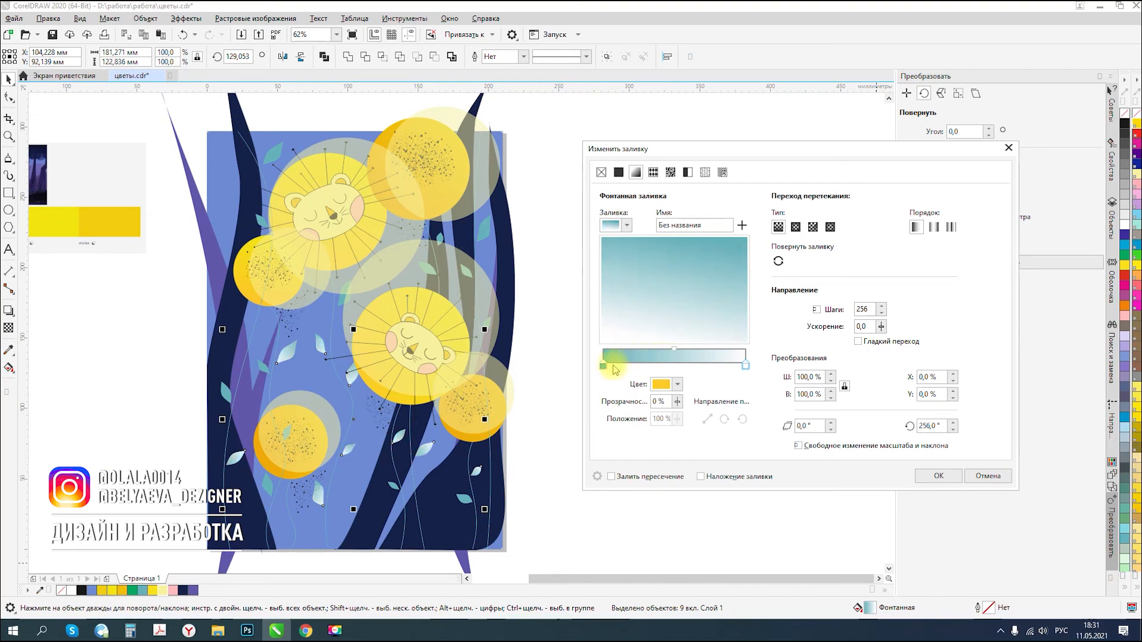
- Change the white end colour of the leaves' gradient to dark teal, C81 M27 Y55 K42
click(745, 366)
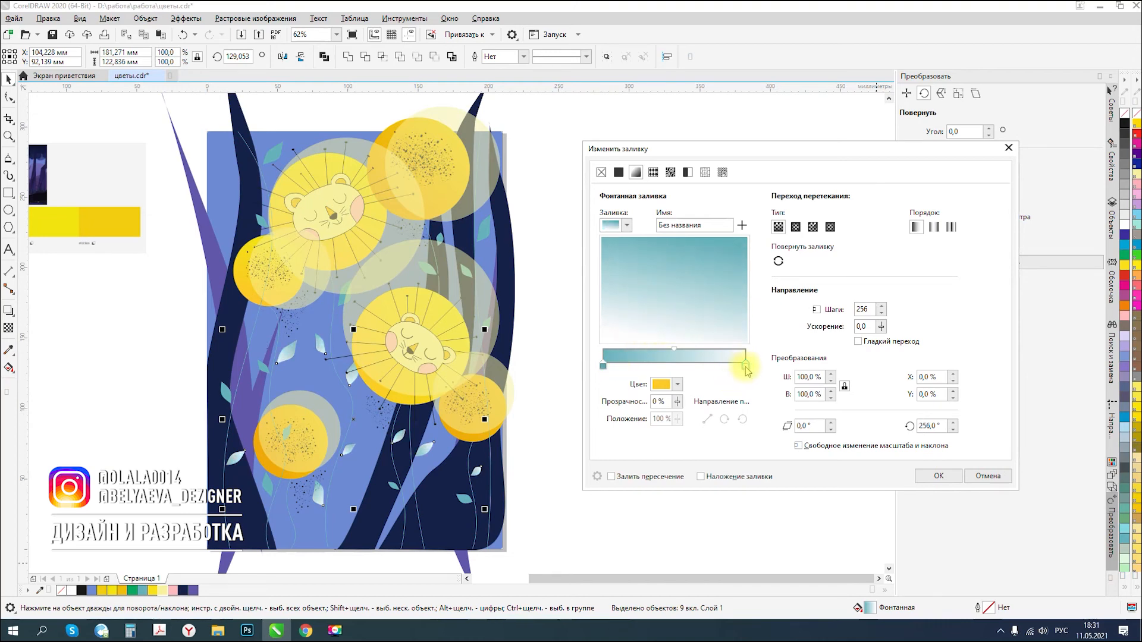
click(661, 386)
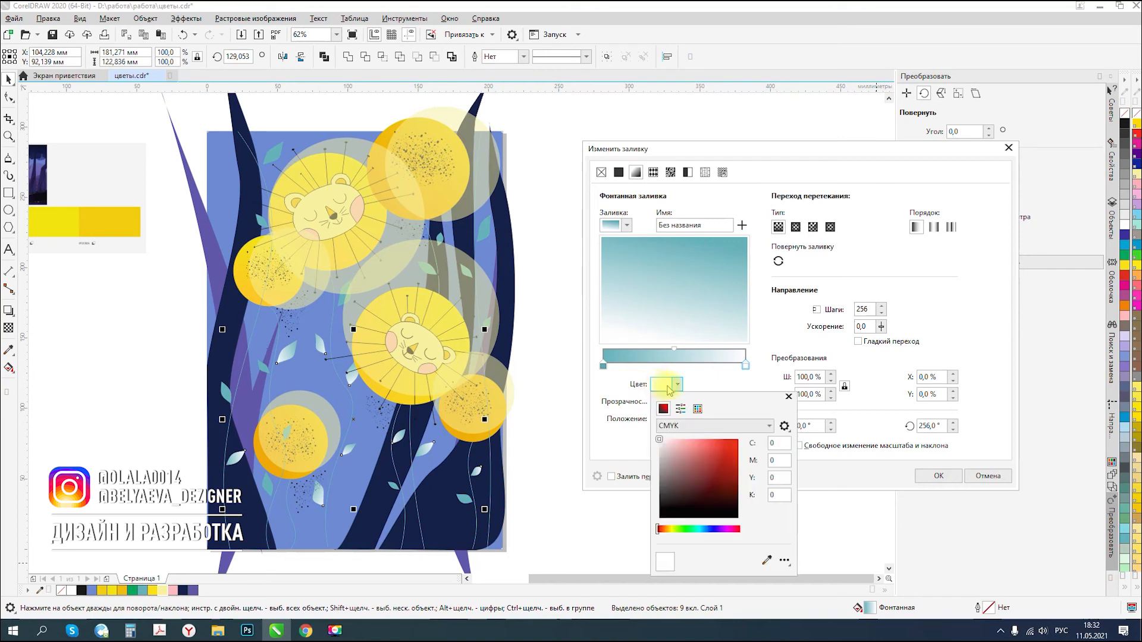
click(688, 529)
drag(723, 461, 719, 471)
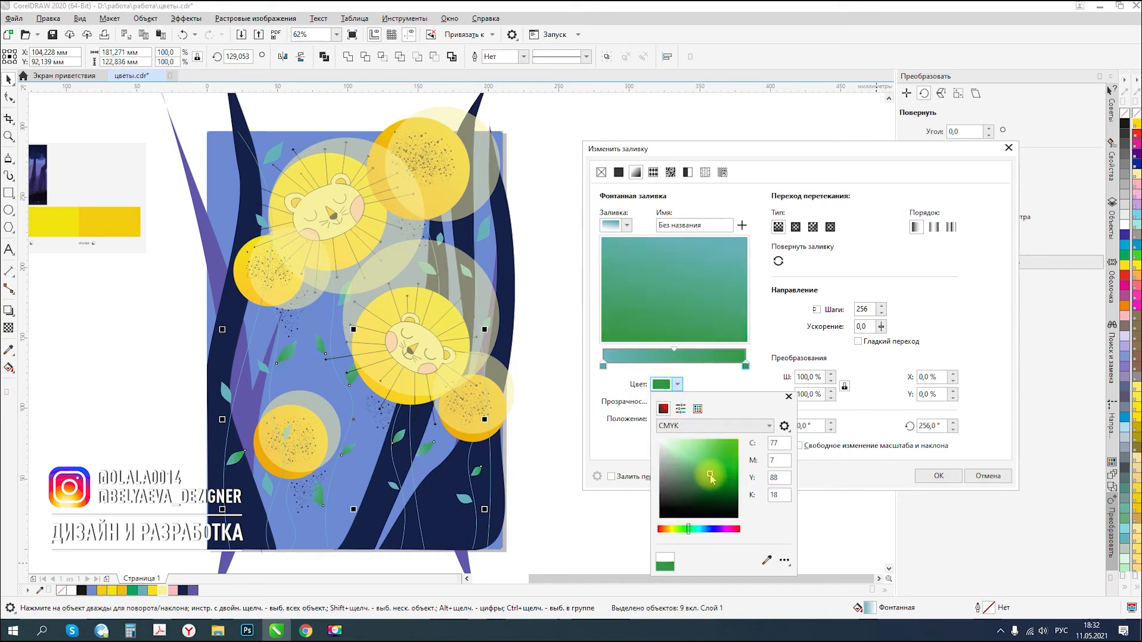
mouse_move(722, 477)
mouse_down()
mouse_move(711, 499)
mouse_move(694, 485)
mouse_up()
click(696, 529)
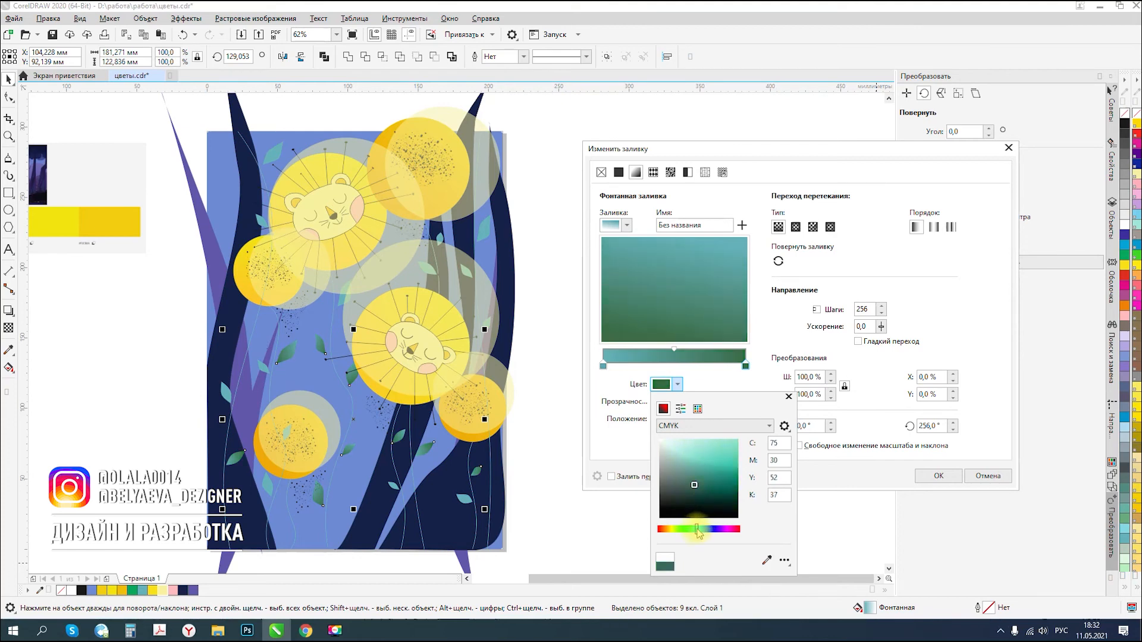
click(699, 476)
drag(712, 479, 707, 491)
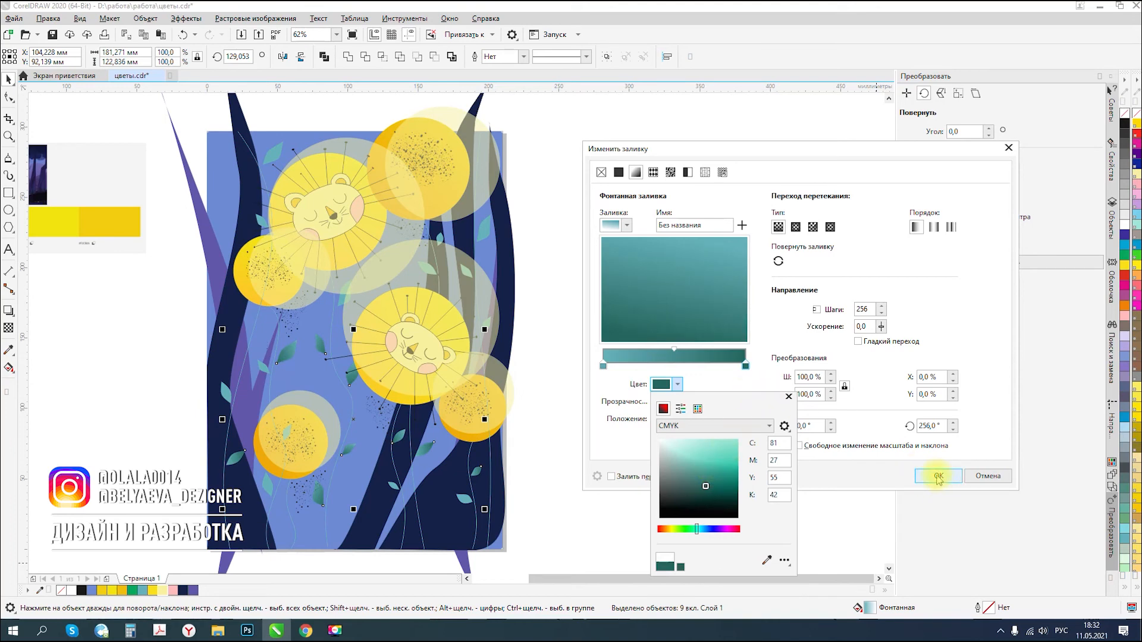
- Rotate the leaves' gradient to 230.2° and apply the fountain fill
click(698, 291)
mouse_move(696, 313)
mouse_down()
mouse_move(671, 323)
mouse_move(655, 306)
mouse_move(721, 266)
mouse_move(676, 284)
mouse_move(672, 303)
mouse_move(673, 274)
mouse_move(656, 311)
mouse_up()
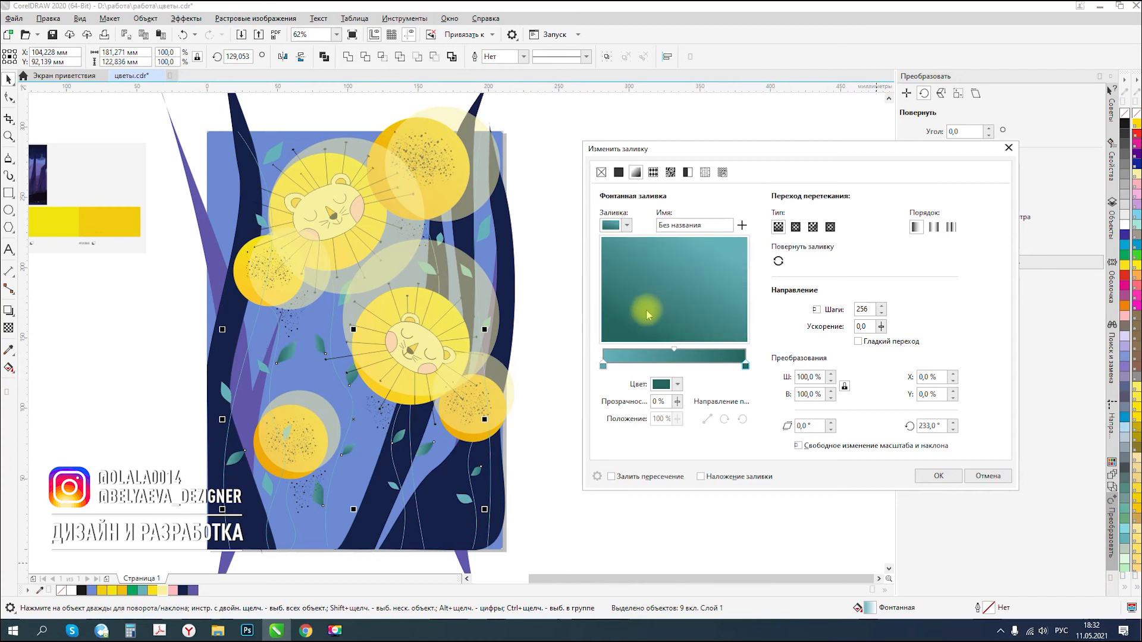
mouse_move(647, 307)
mouse_down()
mouse_move(674, 305)
mouse_move(655, 307)
mouse_up()
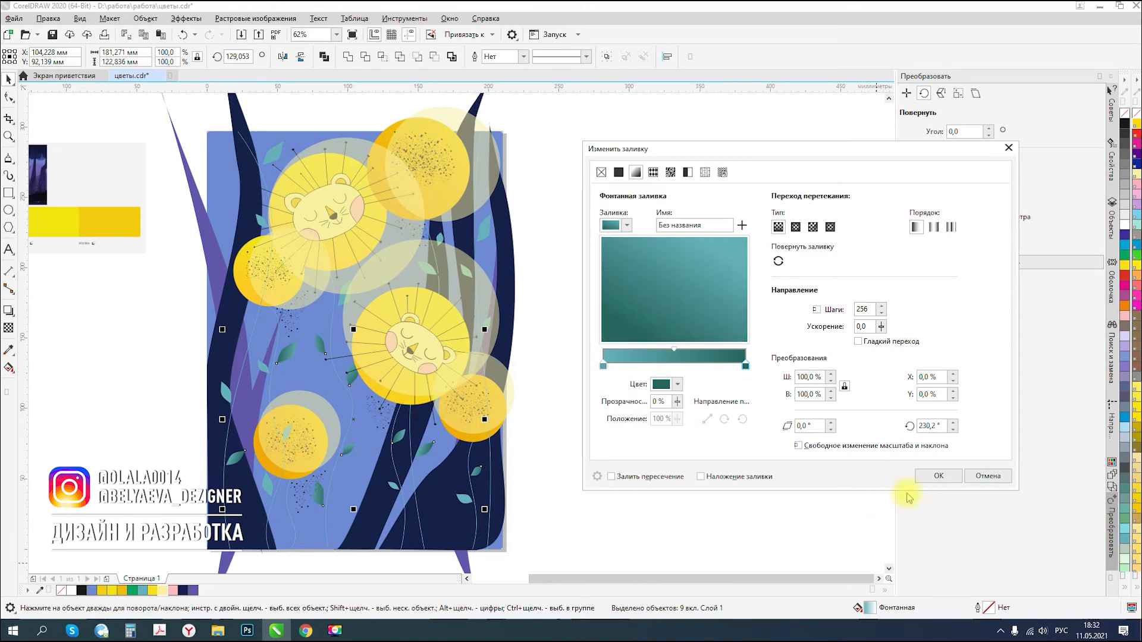
click(939, 477)
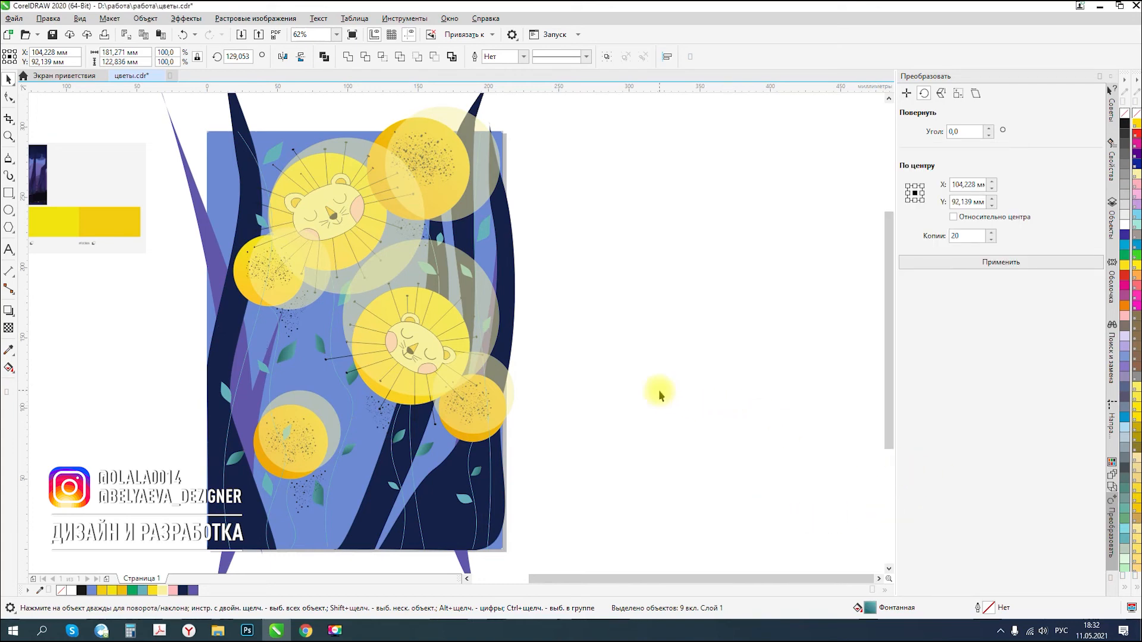
- Sample dark teal C76 M21 Y47 K36 from a gradient leaf and apply it to the leaves near the page's upper-right and upper-left edges
click(591, 280)
scroll(591, 280, down, 2)
scroll(445, 241, up, 2)
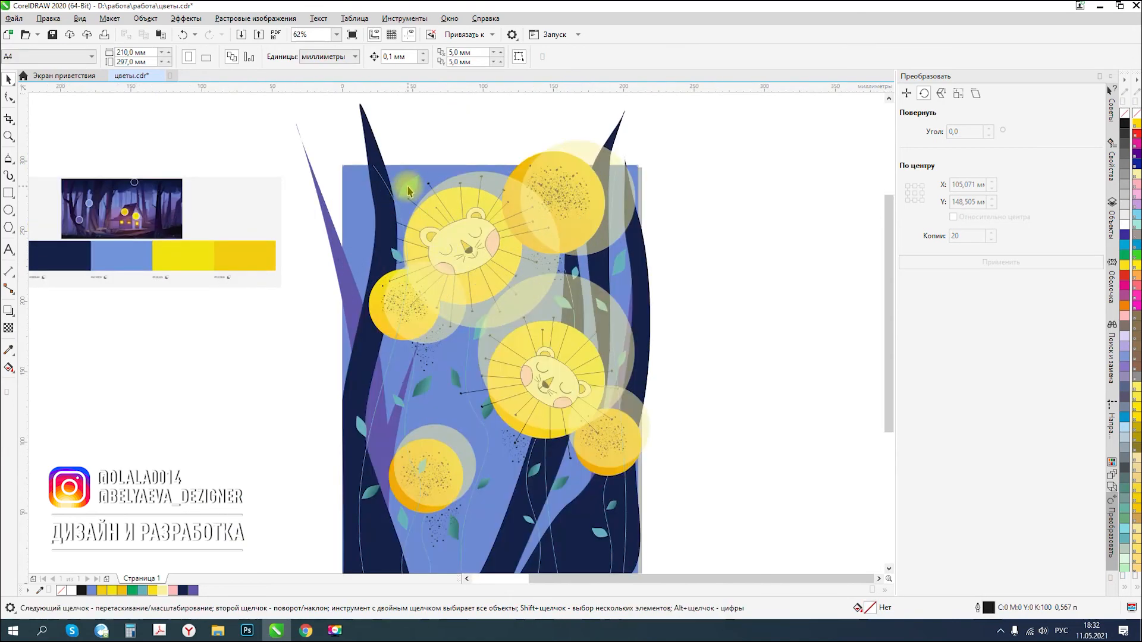
click(408, 186)
click(620, 270)
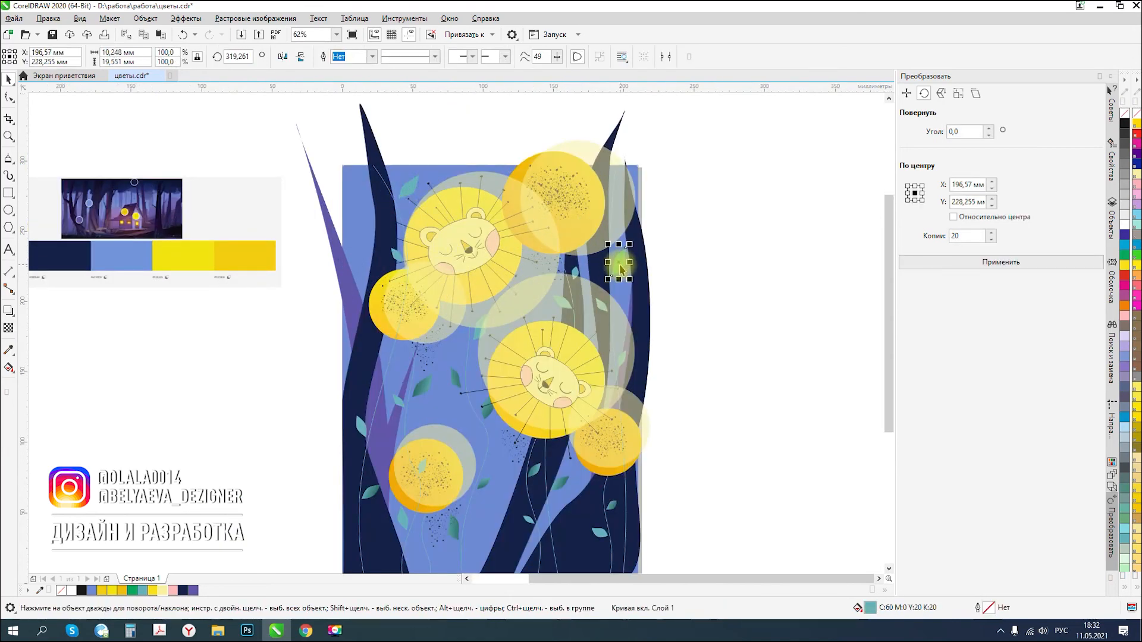
click(8, 351)
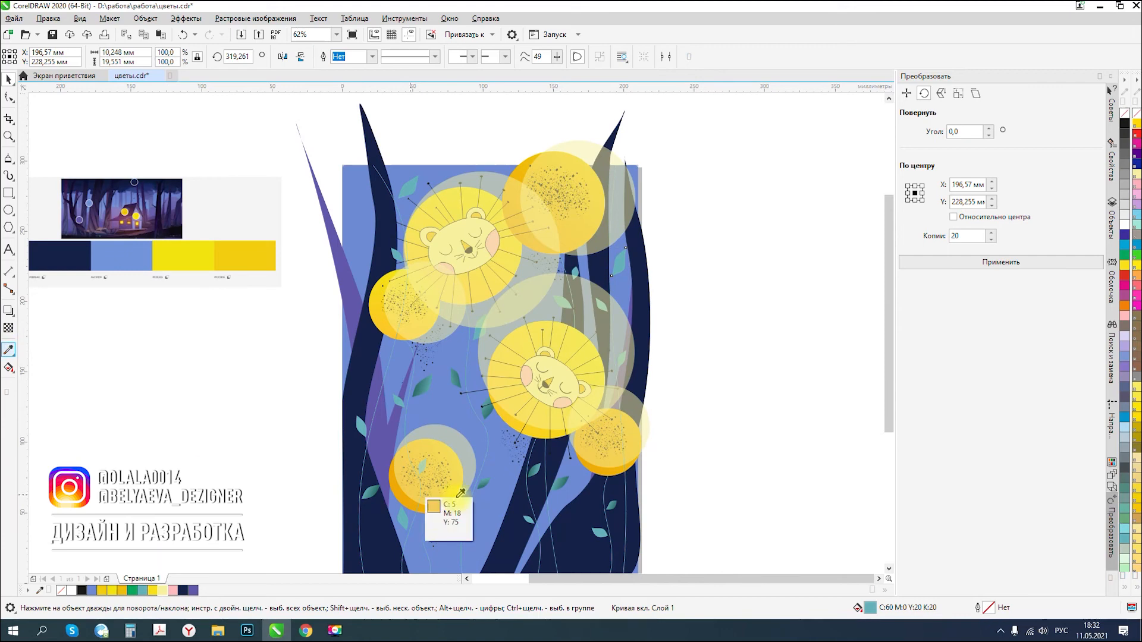
click(454, 527)
click(619, 263)
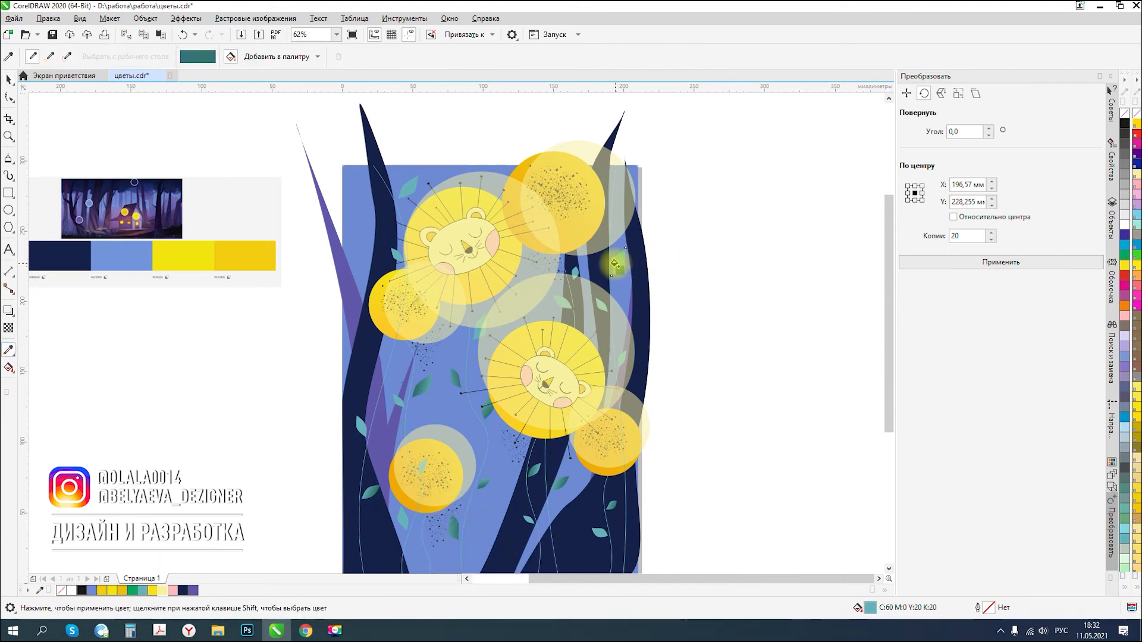
click(405, 186)
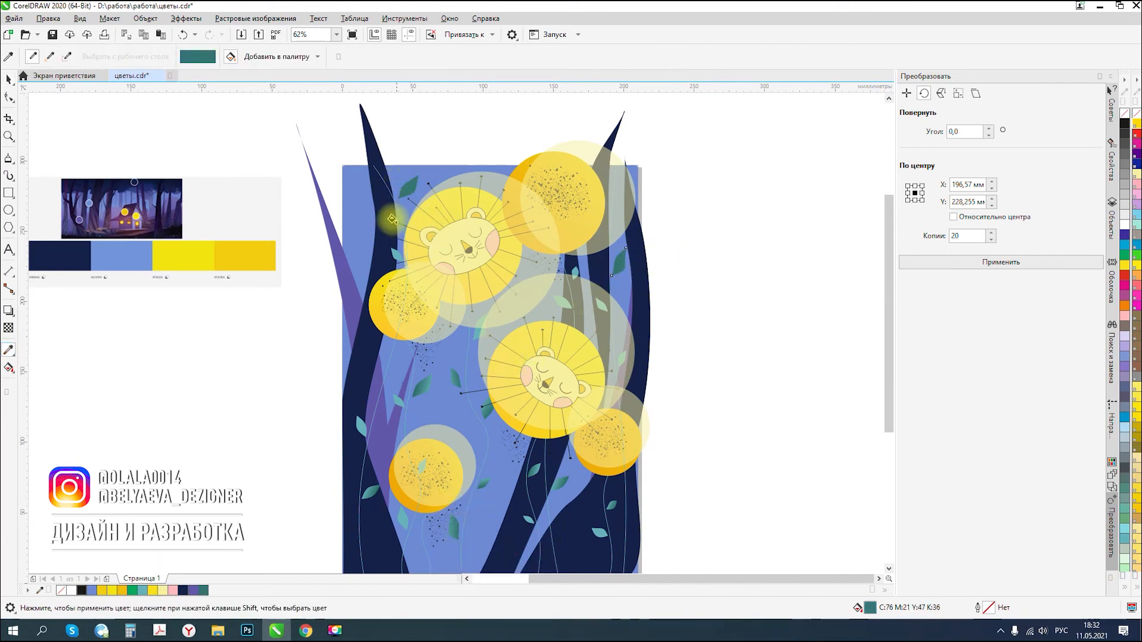
- Fill the remaining uncovered light-teal leaves with the sampled dark teal and leave the Color Eyedropper with nothing selected
scroll(586, 271, up, 5)
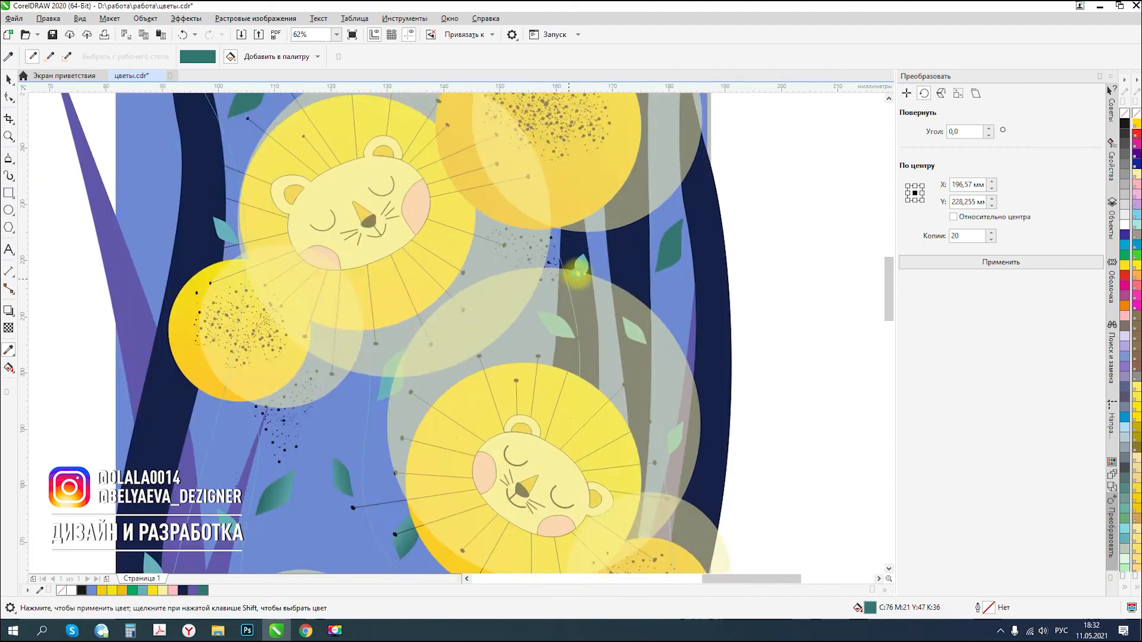
scroll(638, 276, down, 8)
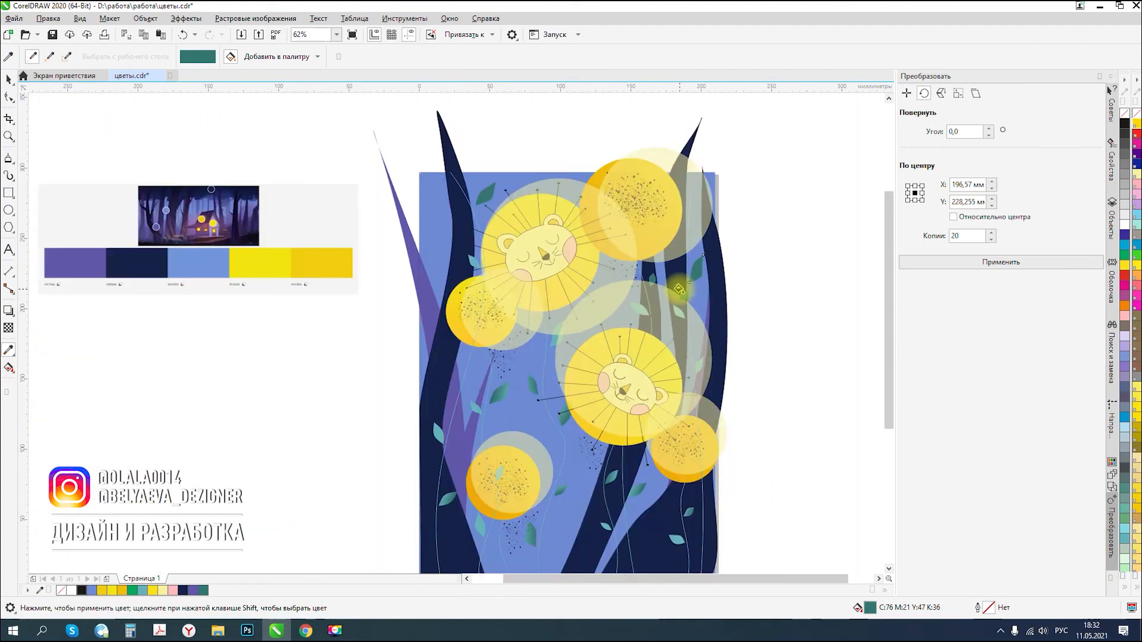
scroll(684, 531, up, 3)
scroll(684, 532, up, 3)
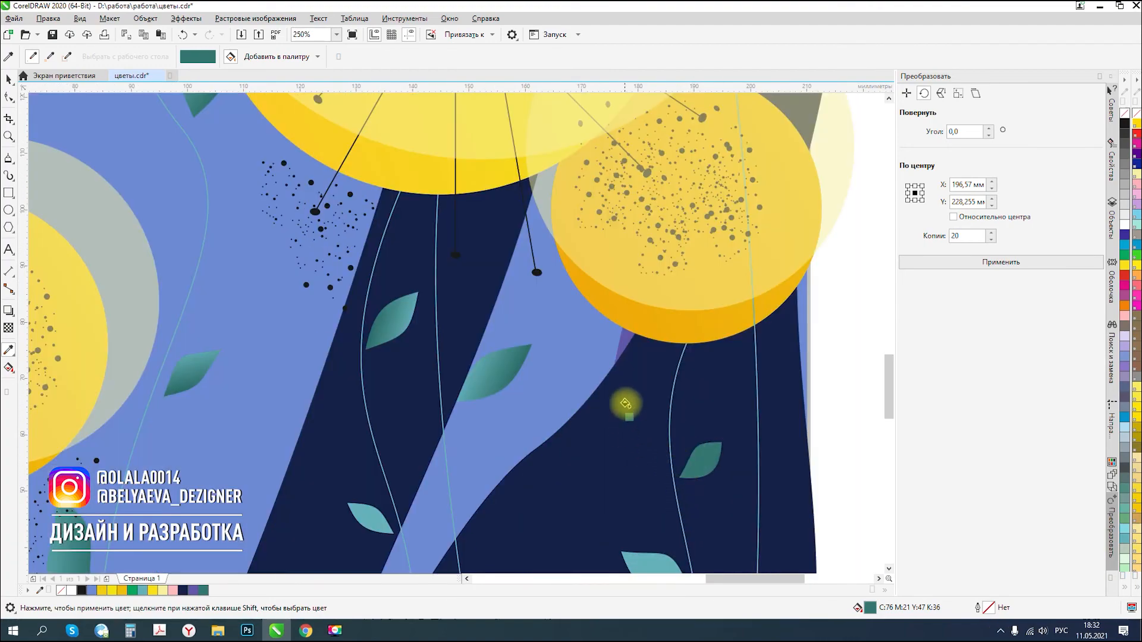
scroll(626, 405, down, 2)
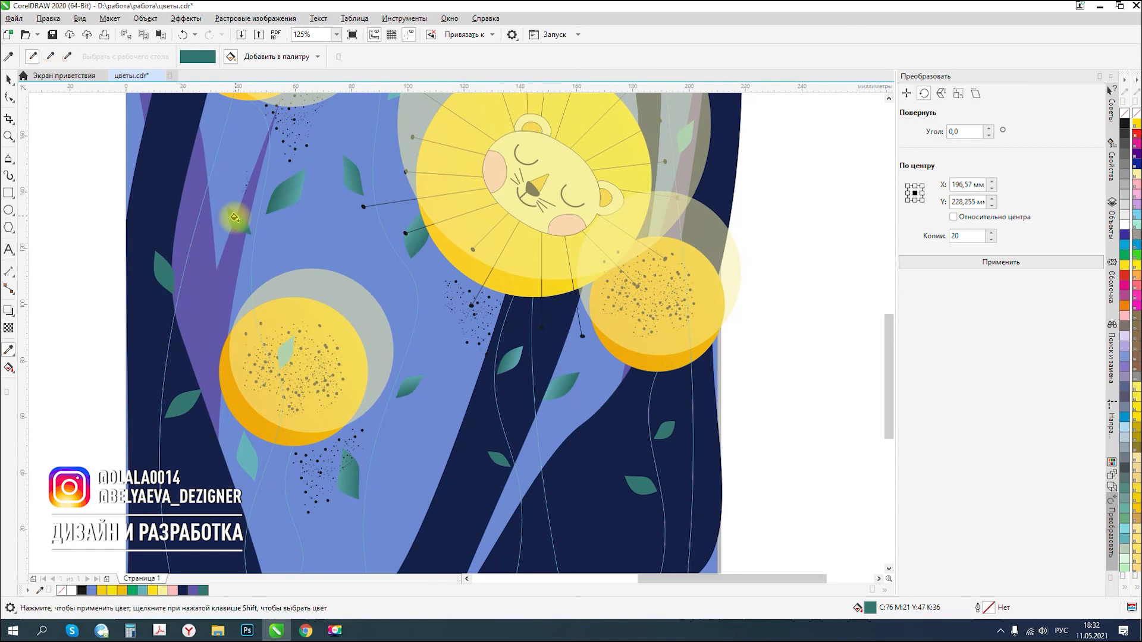
click(247, 455)
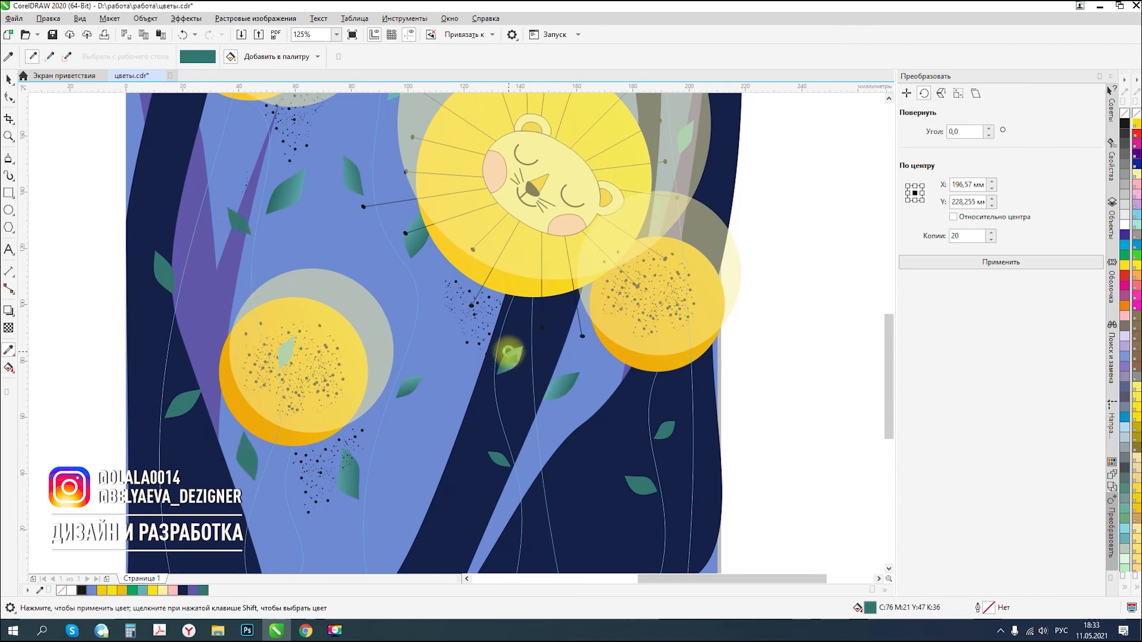
scroll(559, 383, down, 4)
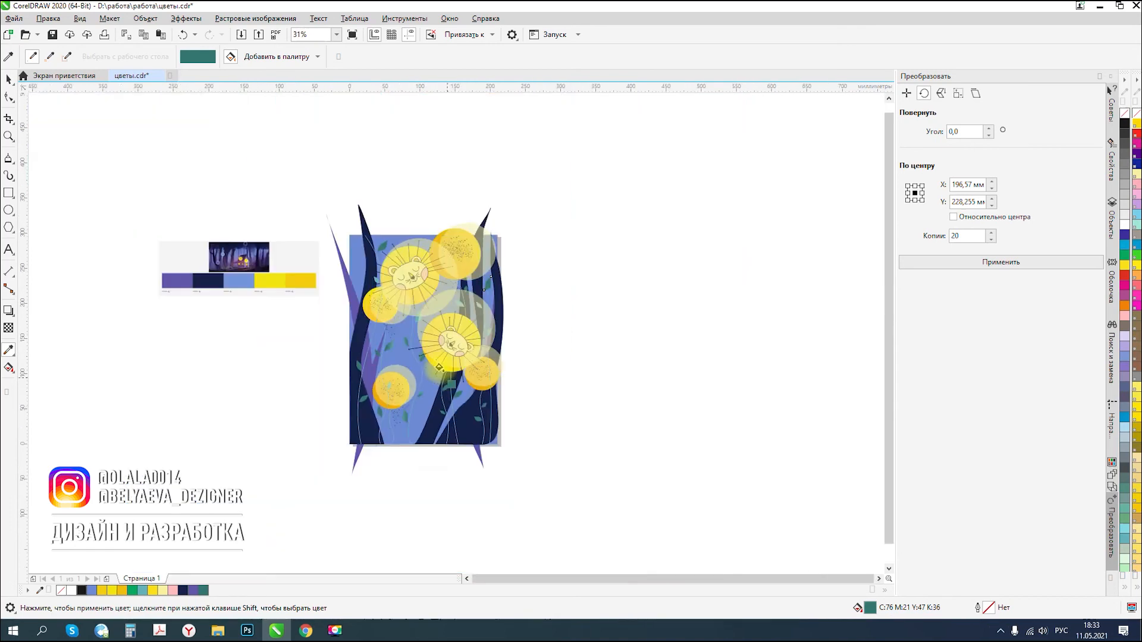
scroll(438, 367, up, 2)
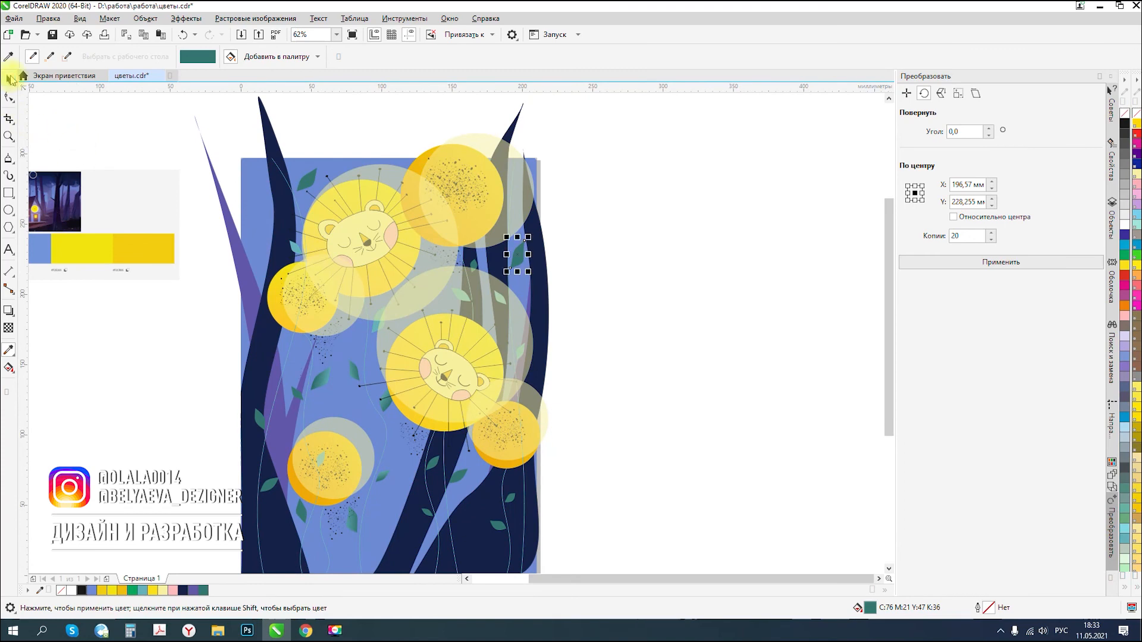
click(9, 79)
click(616, 319)
- Set the outline width of three stems to 1.0 pt: the two below the lower lion flower and the one just left of it
scroll(562, 244, down, 2)
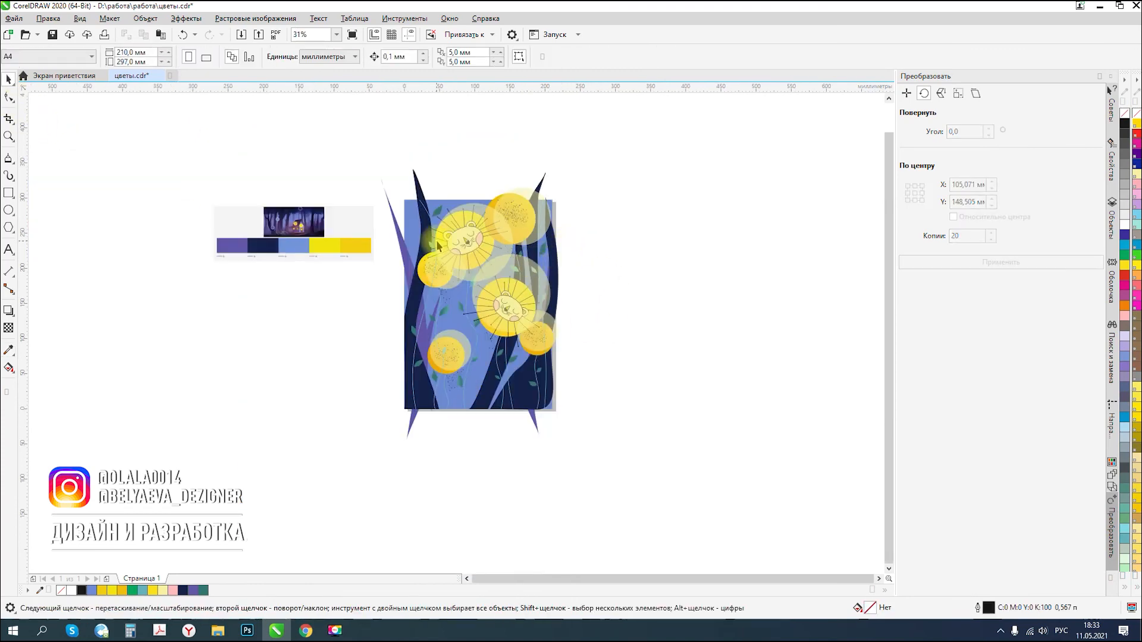
scroll(458, 247, up, 2)
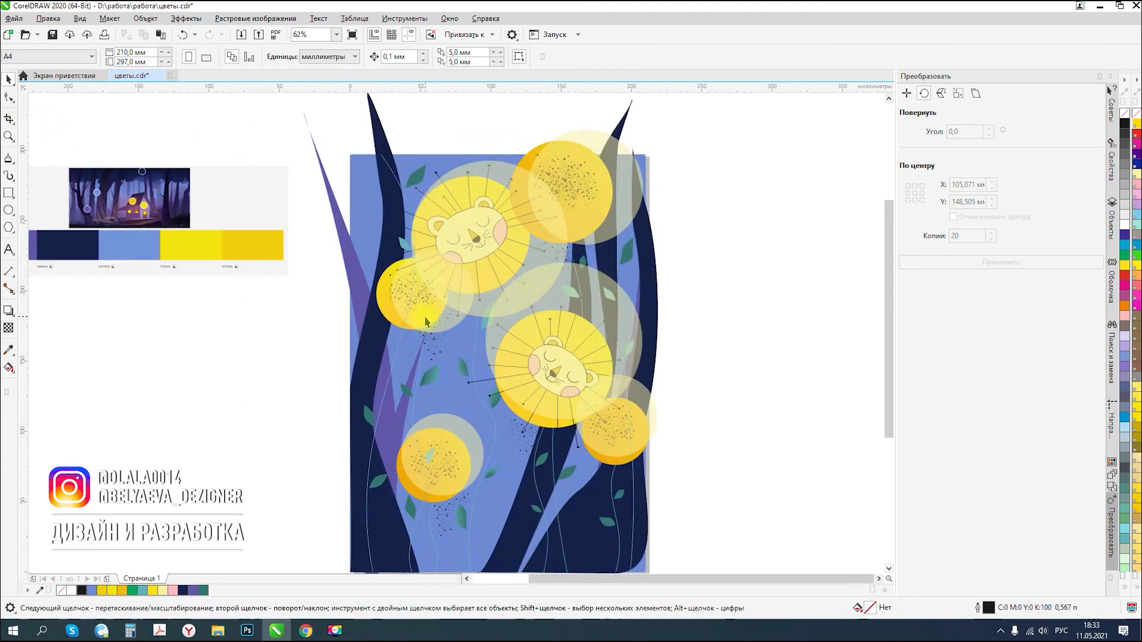
scroll(498, 241, down, 2)
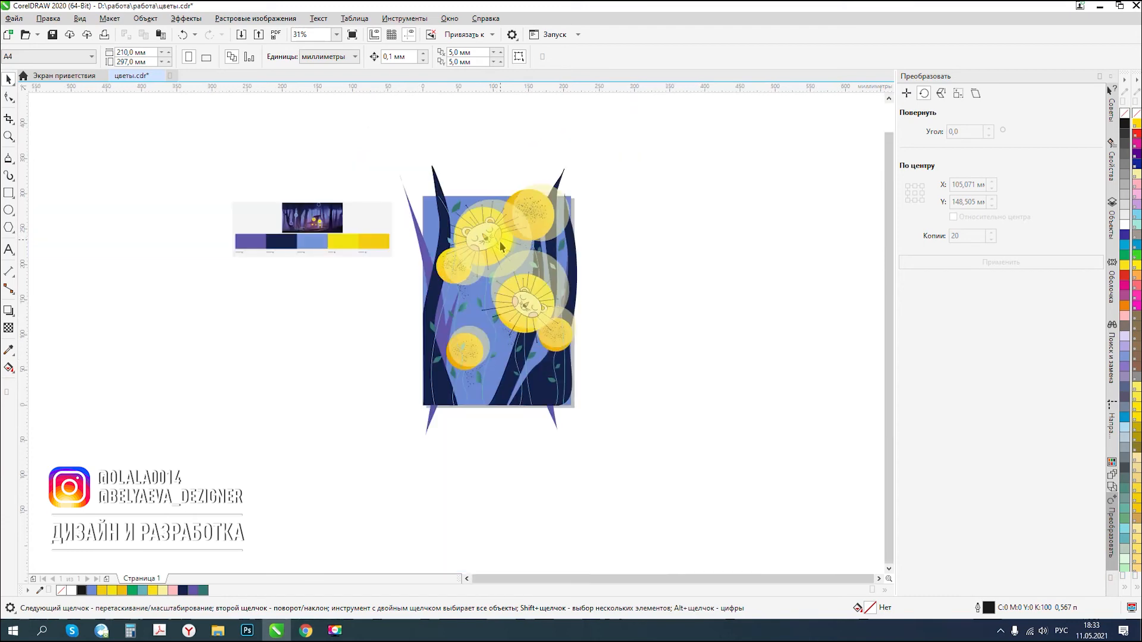
scroll(501, 335, up, 4)
click(508, 337)
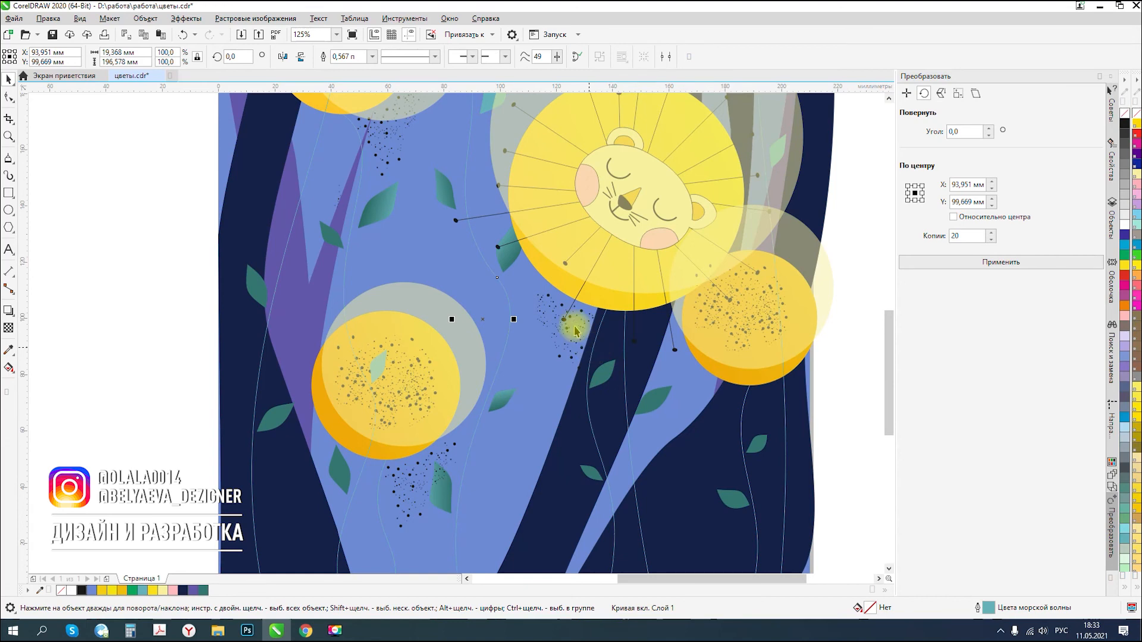
shift+click(592, 351)
shift+click(537, 158)
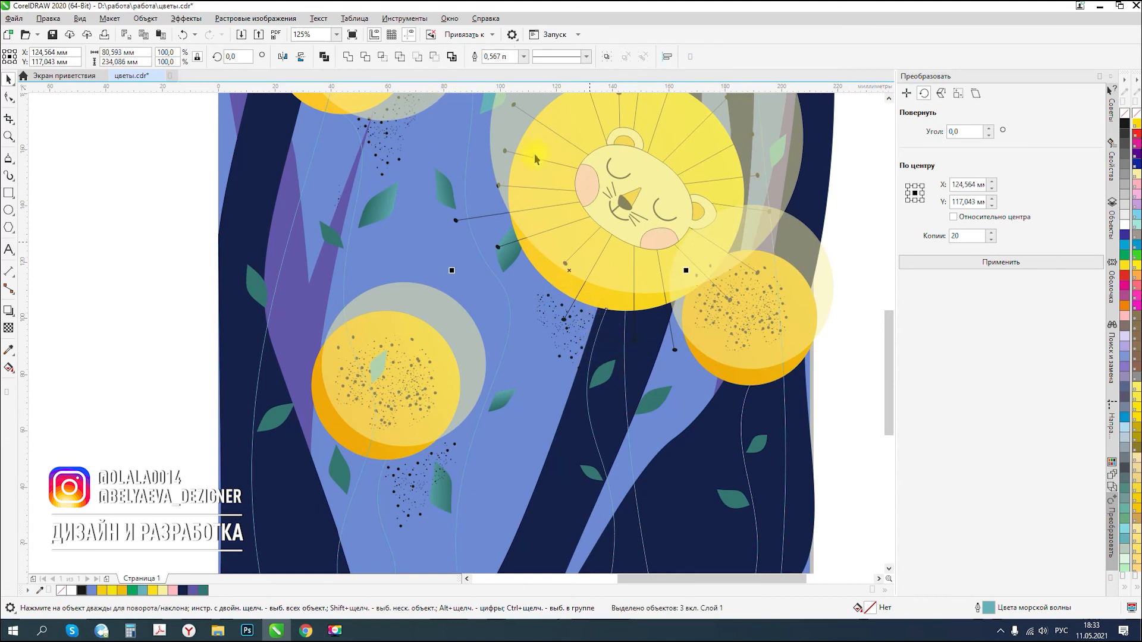
click(524, 56)
click(503, 110)
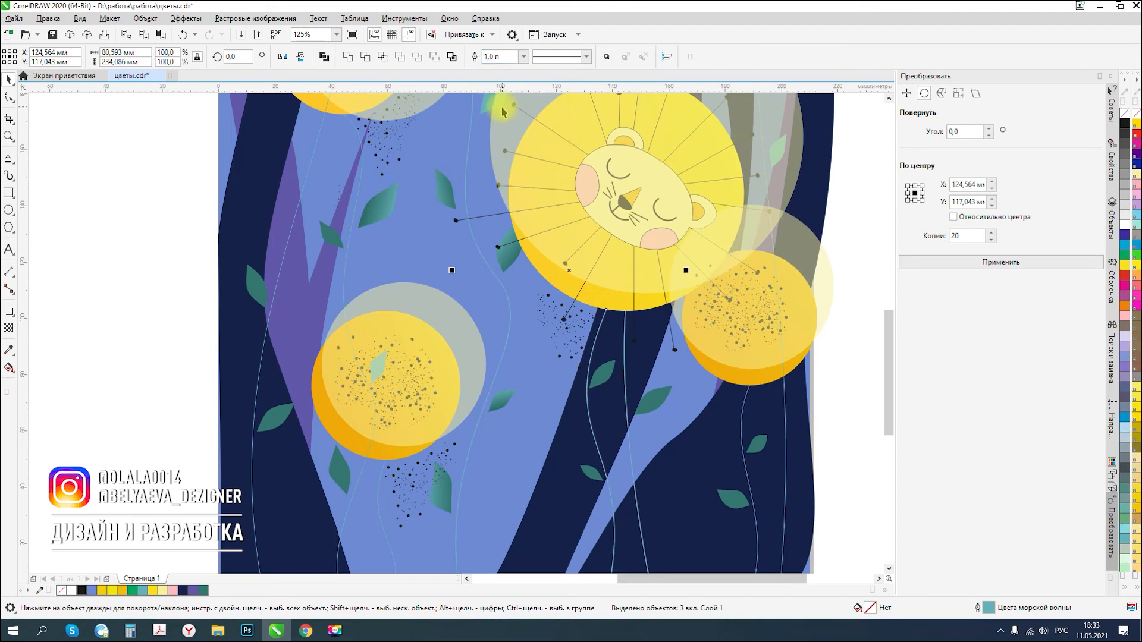
scroll(446, 202, down, 2)
scroll(600, 348, up, 4)
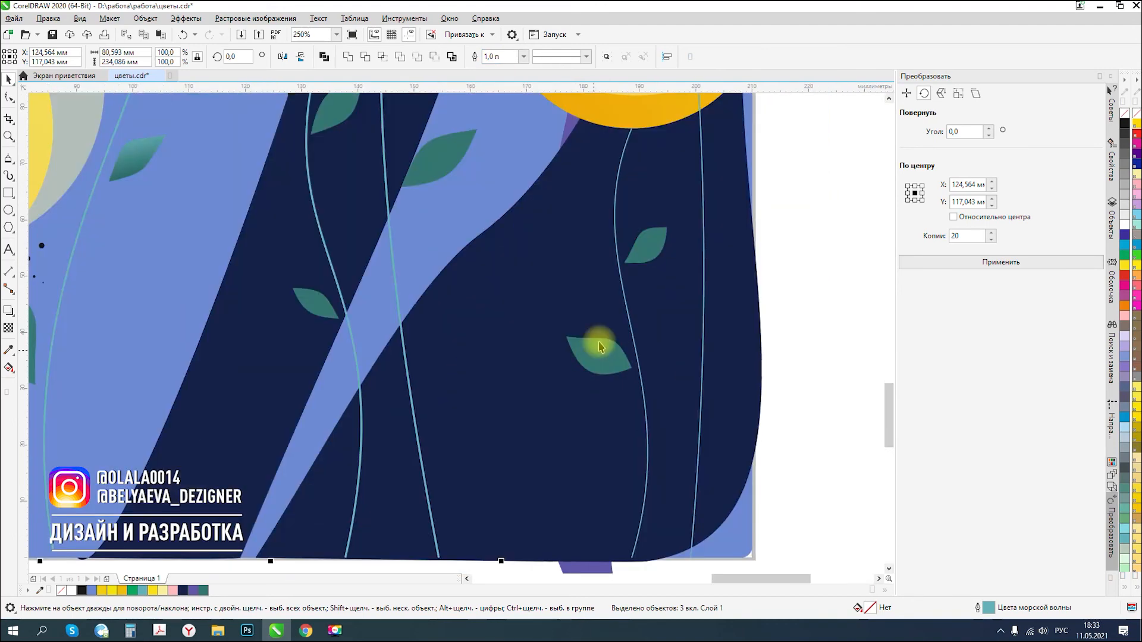
- Set the outline width of the two stems near the page's lower-right edge to 1.5 pt
click(628, 307)
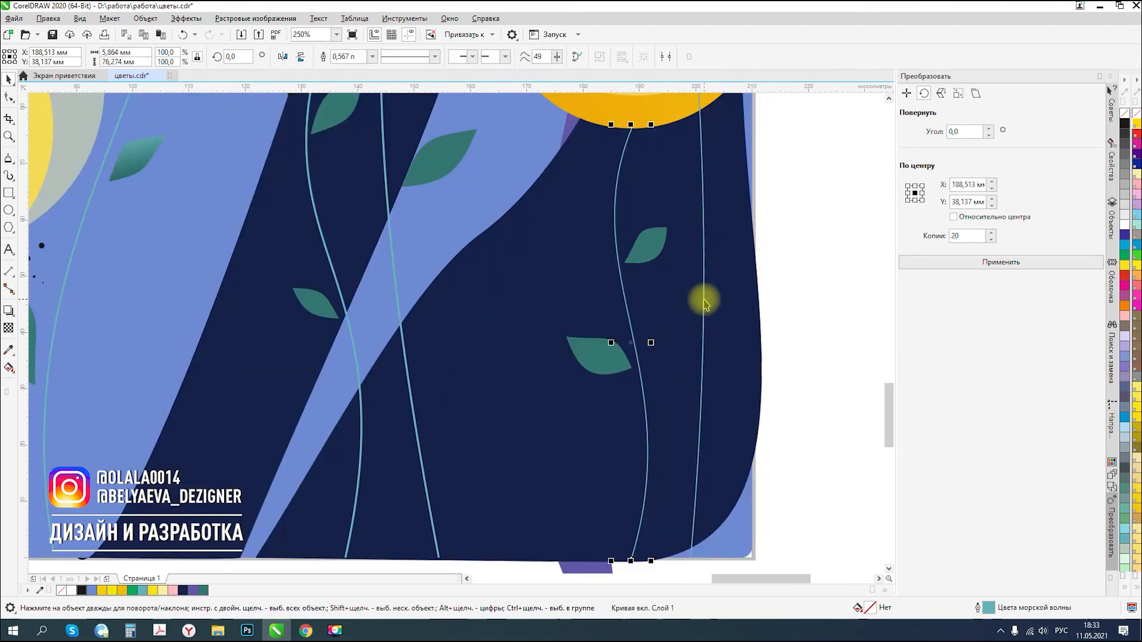
shift+click(704, 298)
click(523, 58)
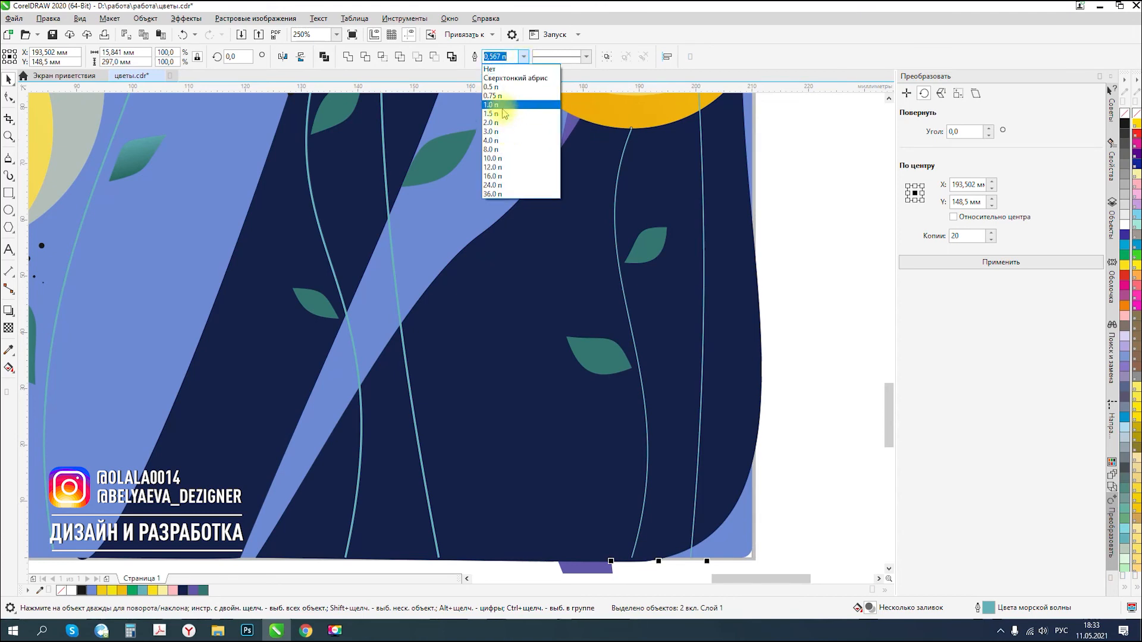
click(502, 113)
scroll(611, 275, down, 3)
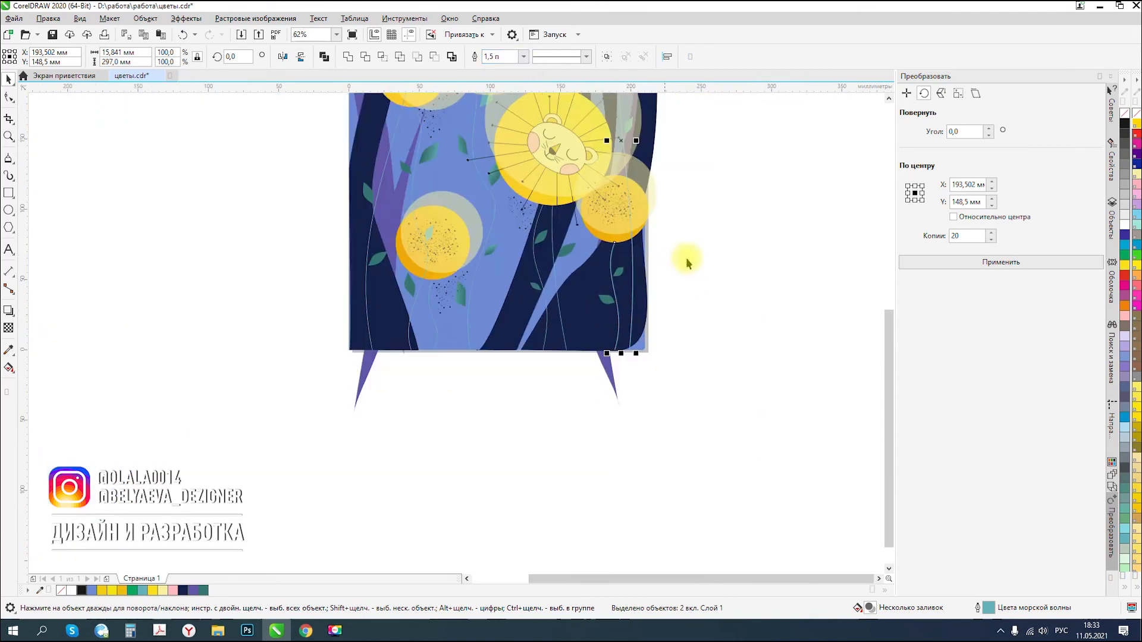
- Raise the outline width of the two stems below the lower lion flower and the one left of them to 1.5 pt
scroll(571, 280, up, 2)
click(568, 278)
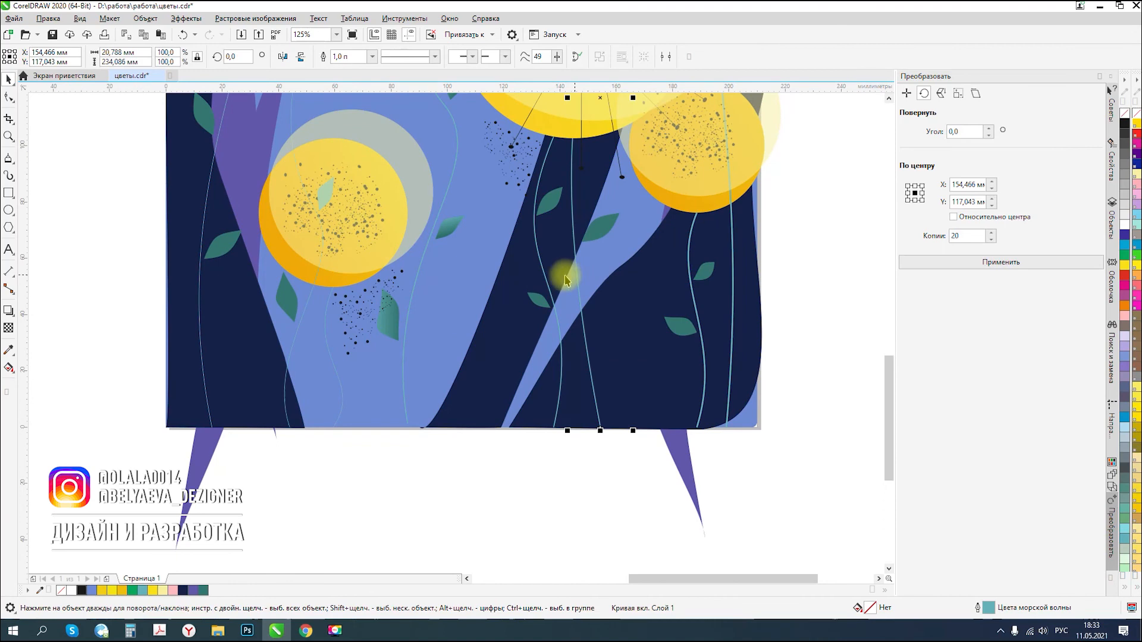
shift+click(441, 216)
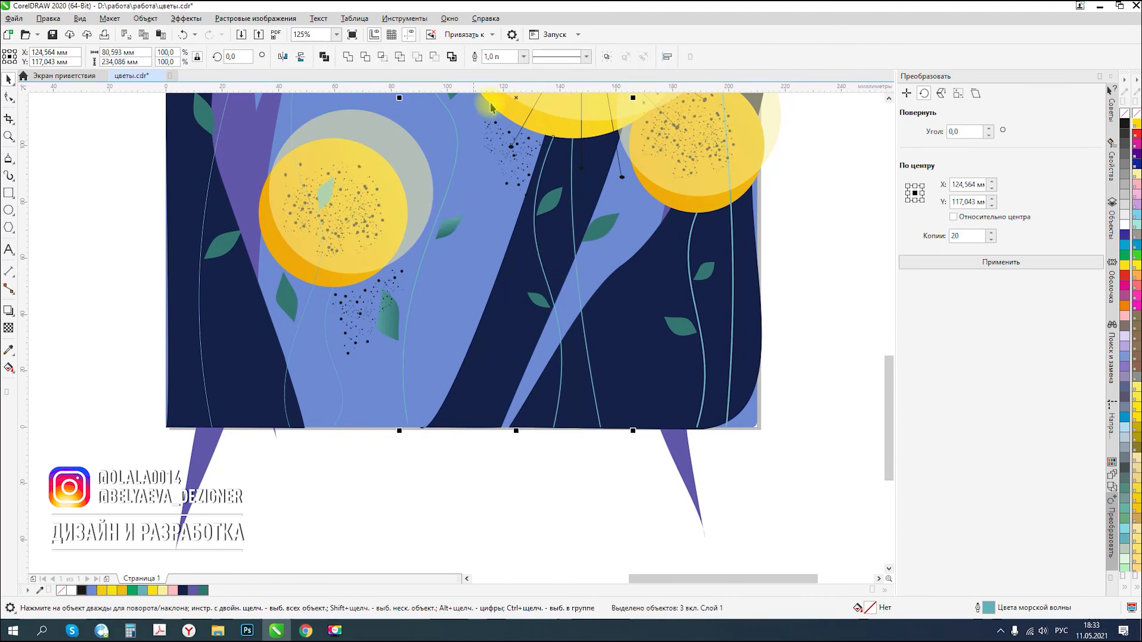
click(524, 56)
click(511, 111)
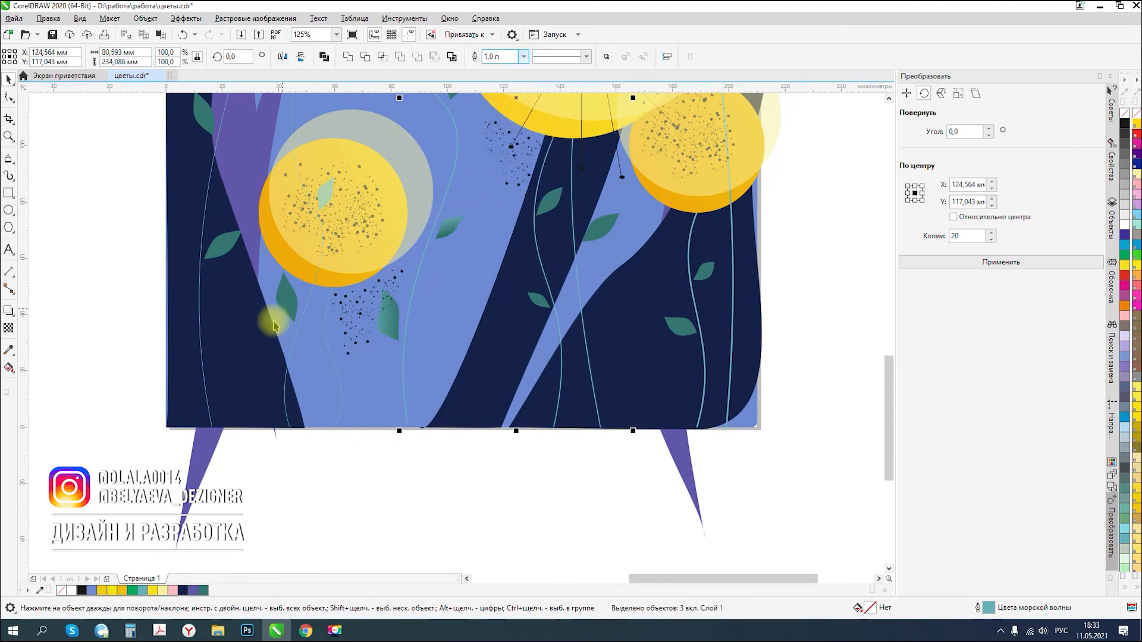
- Set the outline width of the three stems around and left of the small lower-left flower to 1.5 pt and leave nothing selected
click(296, 336)
scroll(312, 340, up, 1)
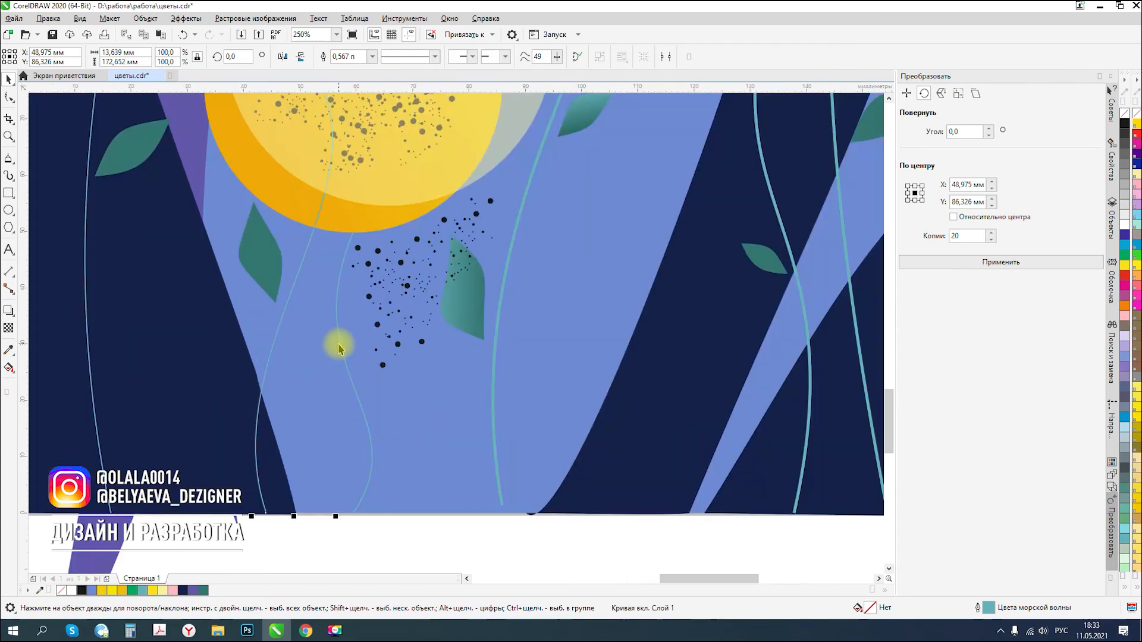
shift+click(86, 303)
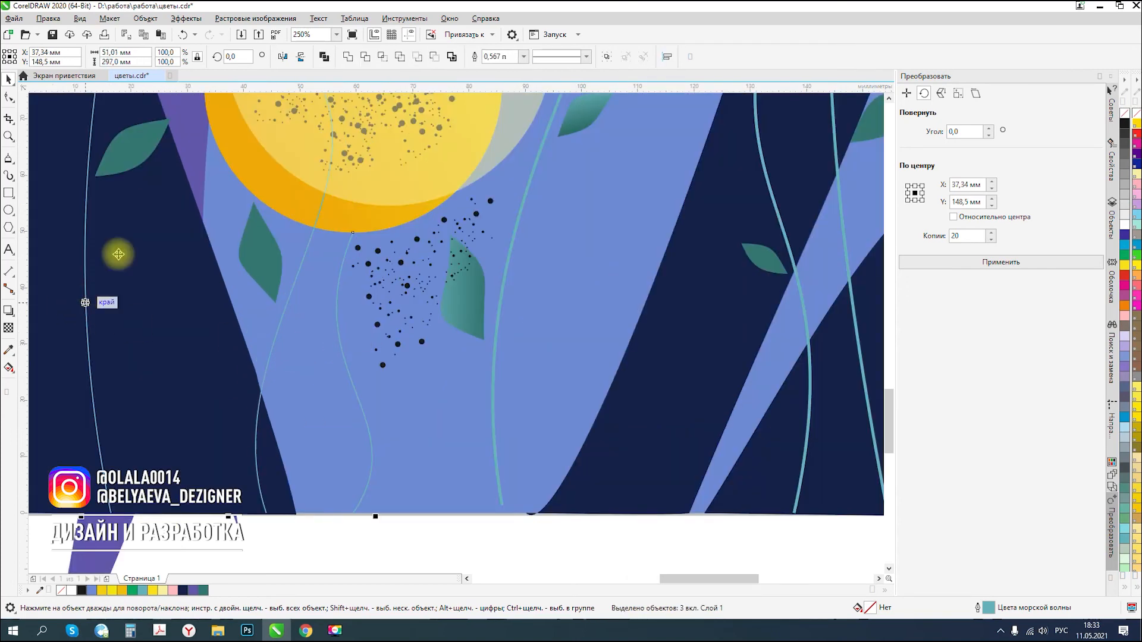
click(524, 56)
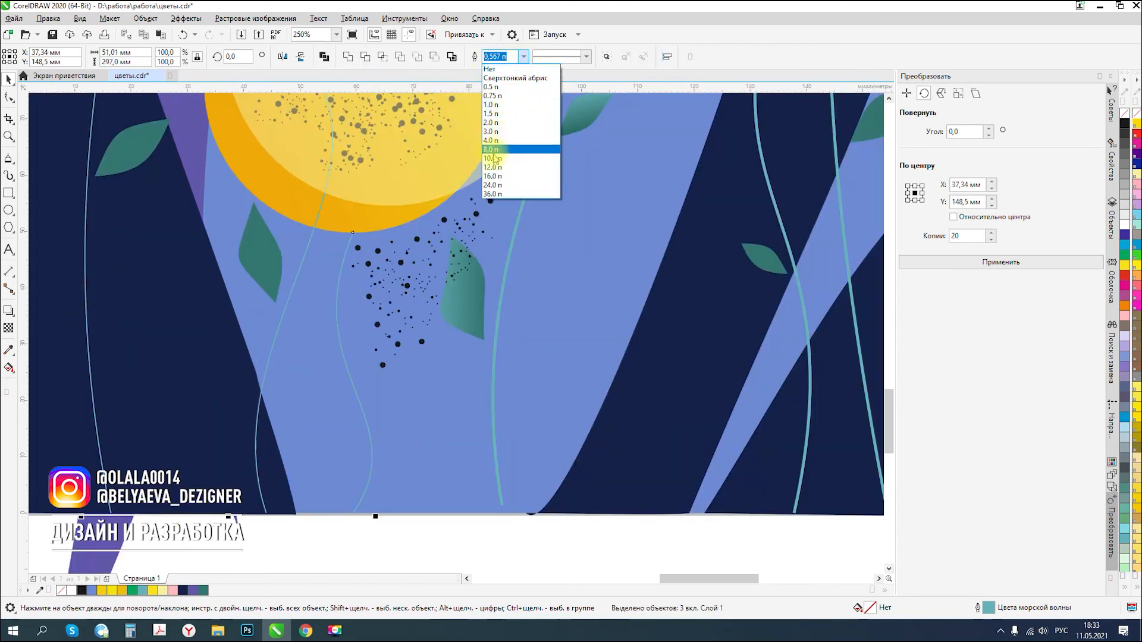
click(398, 206)
scroll(399, 280, down, 3)
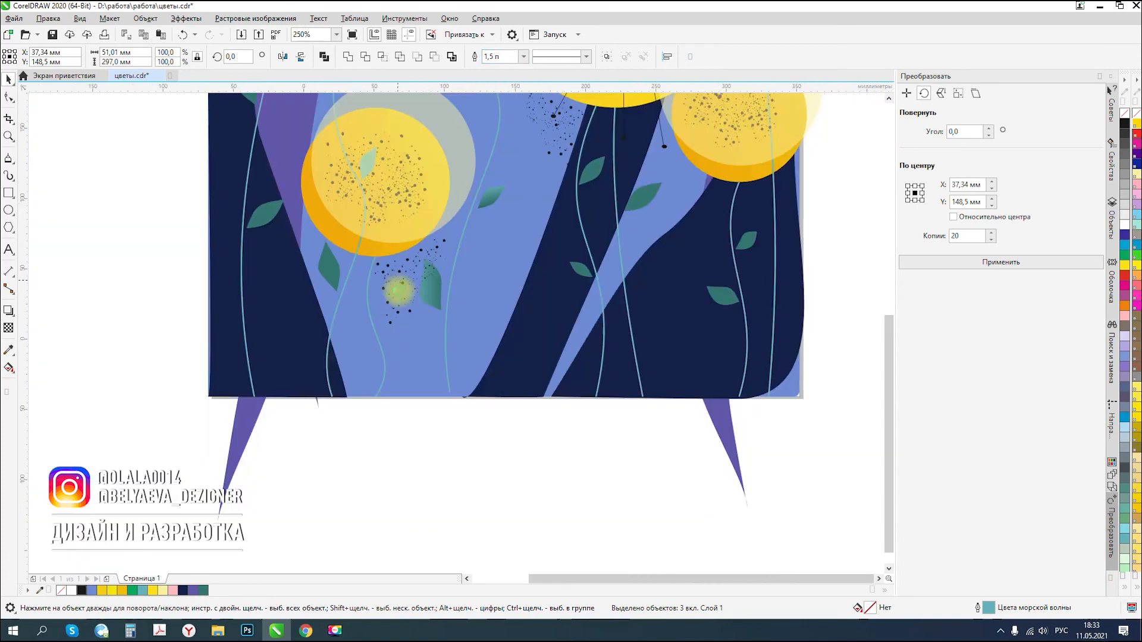
scroll(379, 151, up, 1)
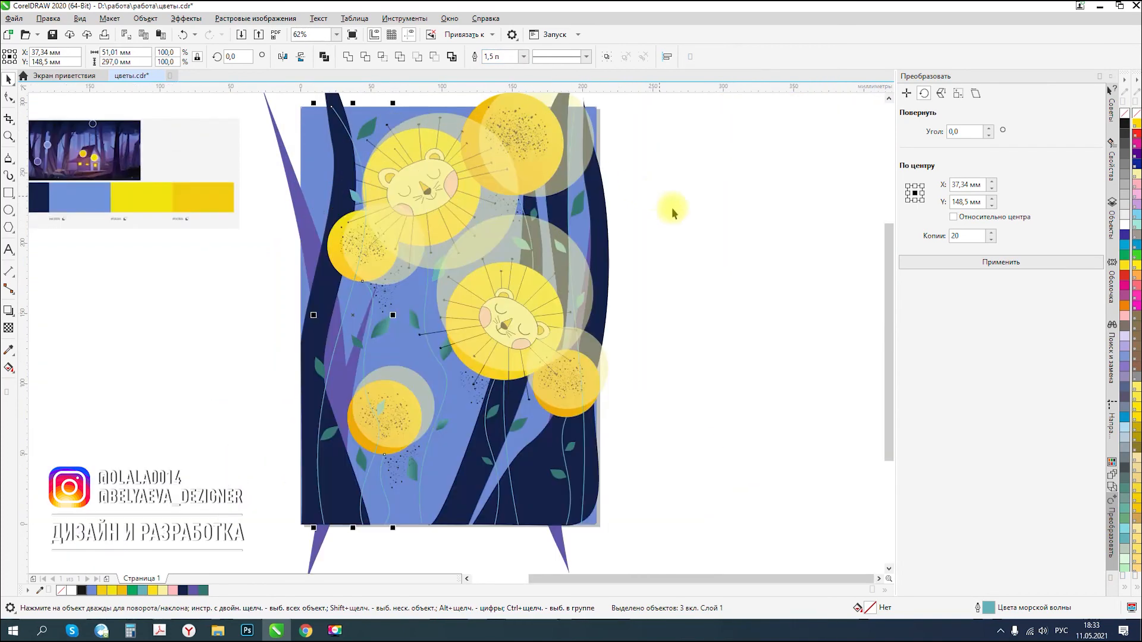
click(699, 240)
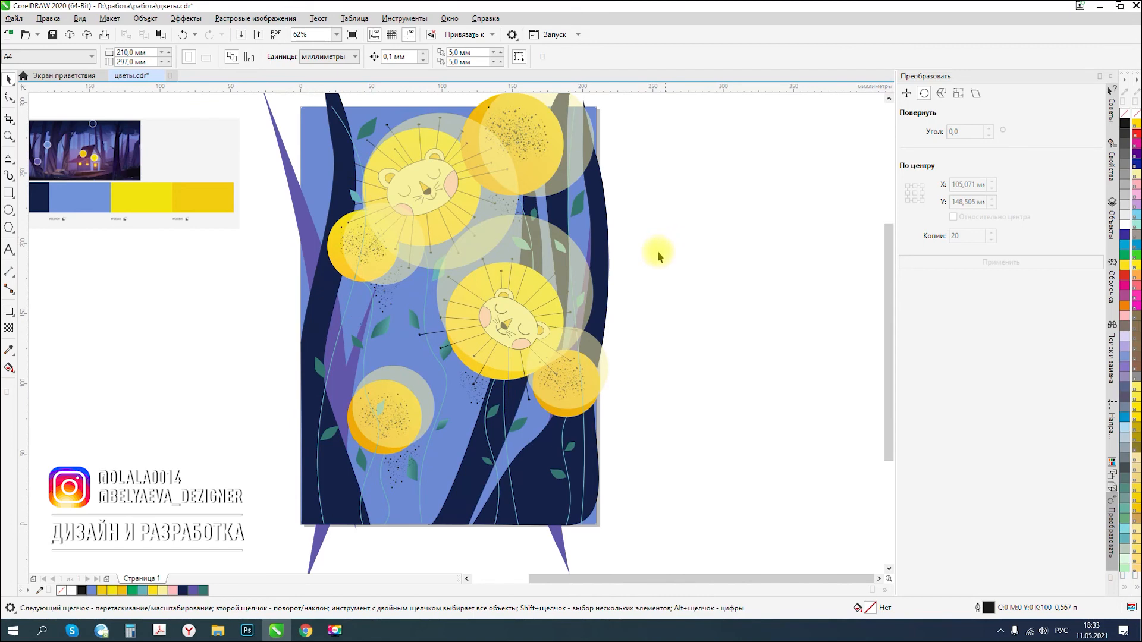
- Thicken the left one of the two stems directly below the lower lion flower to 3.0 pt
scroll(501, 392, up, 1)
click(501, 385)
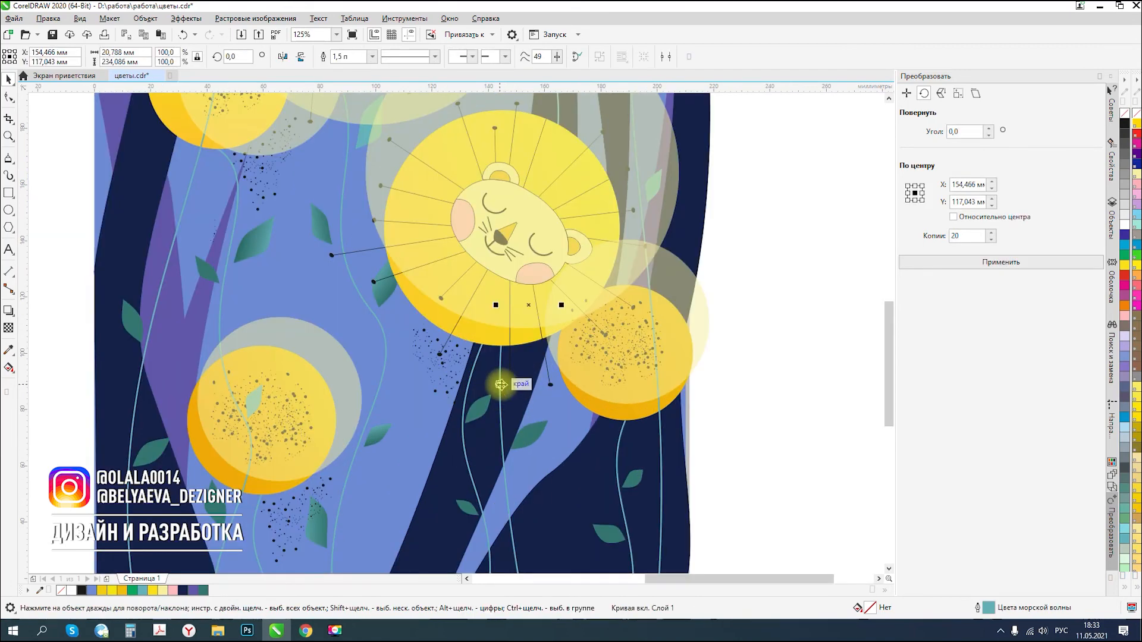
click(474, 376)
click(372, 59)
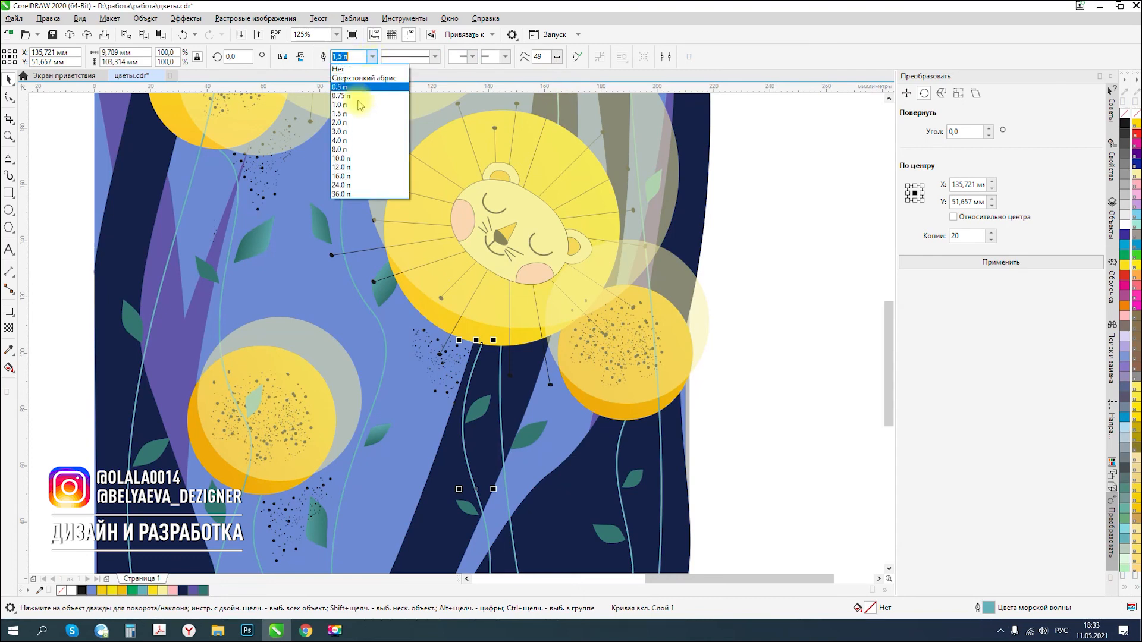
click(340, 132)
scroll(619, 256, down, 2)
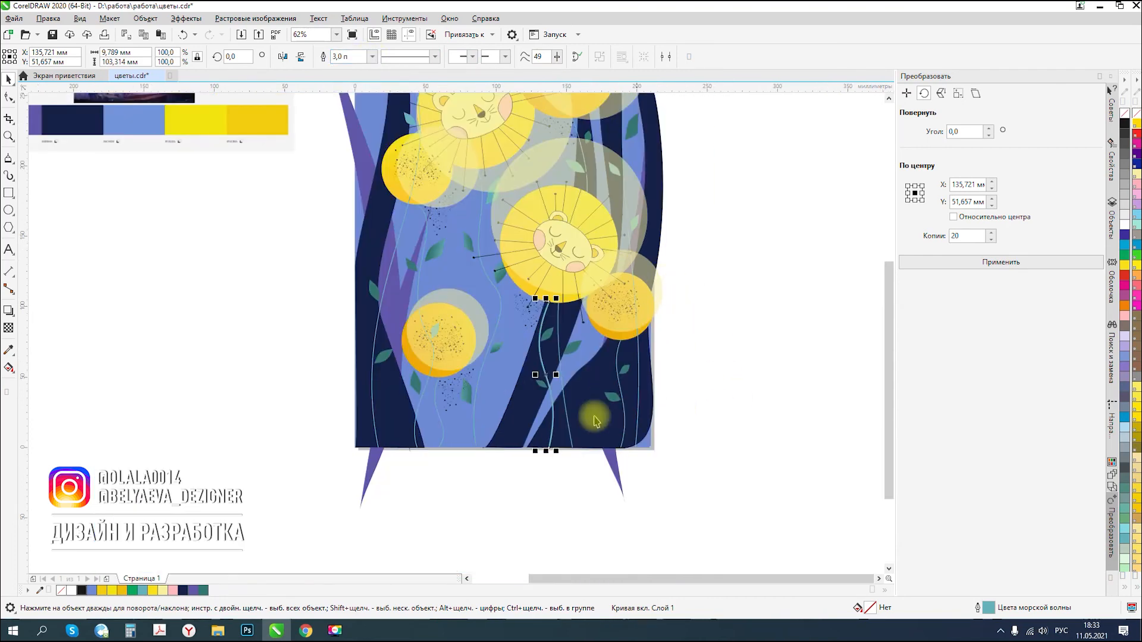
- Thicken the stem below the upper lion flower and the stem running through the small lower-left flower to 3.0 pt, then clear the selection
click(480, 218)
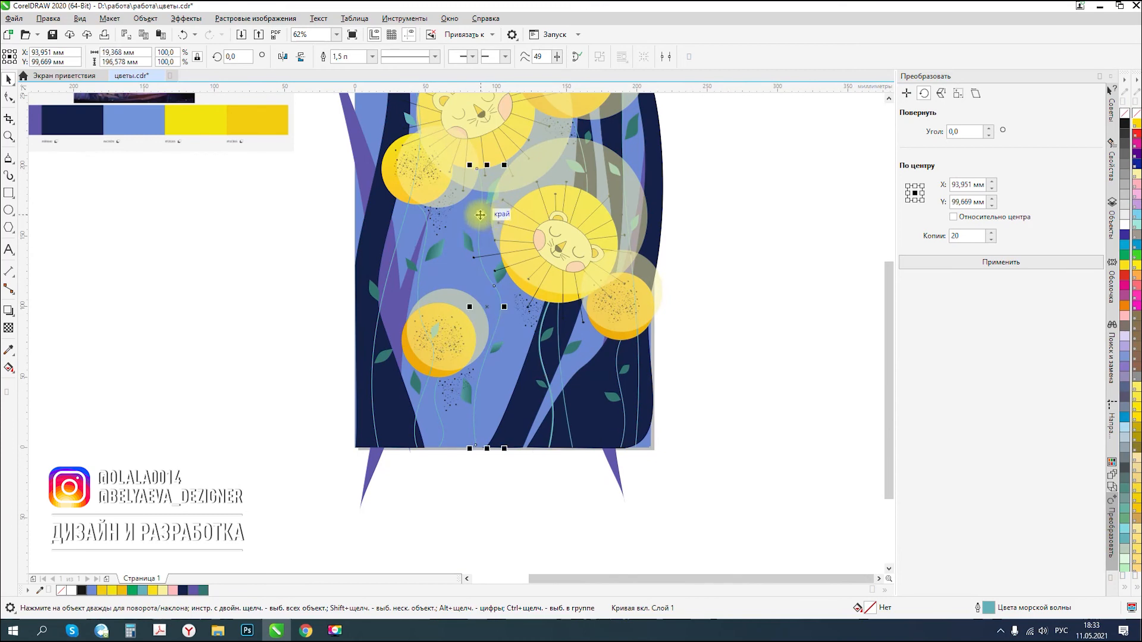
click(373, 56)
click(342, 132)
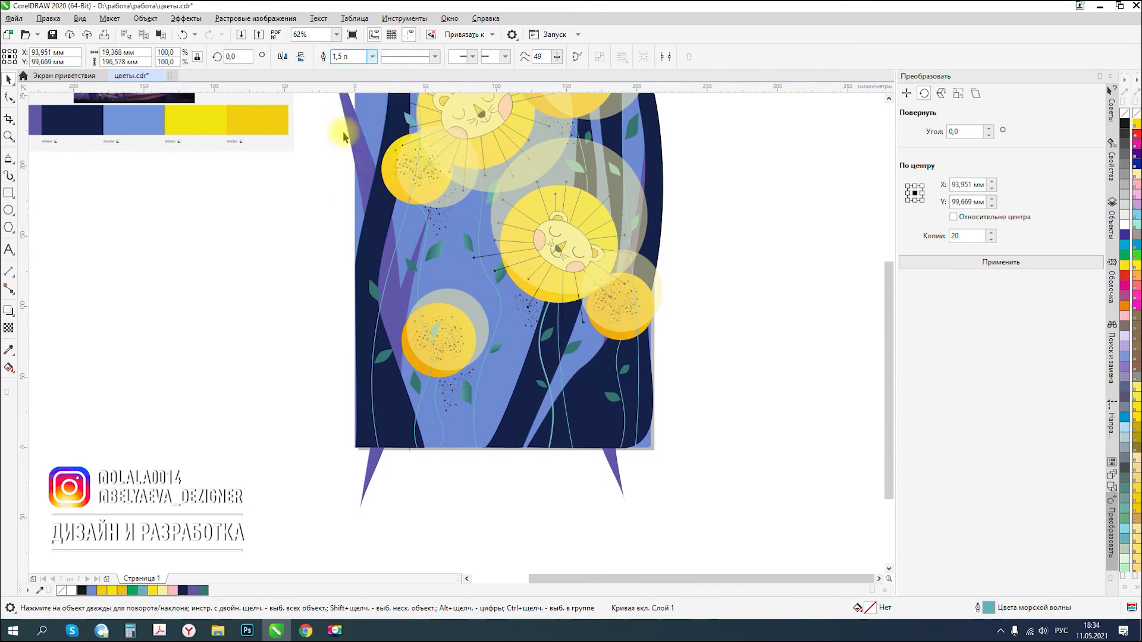
click(417, 285)
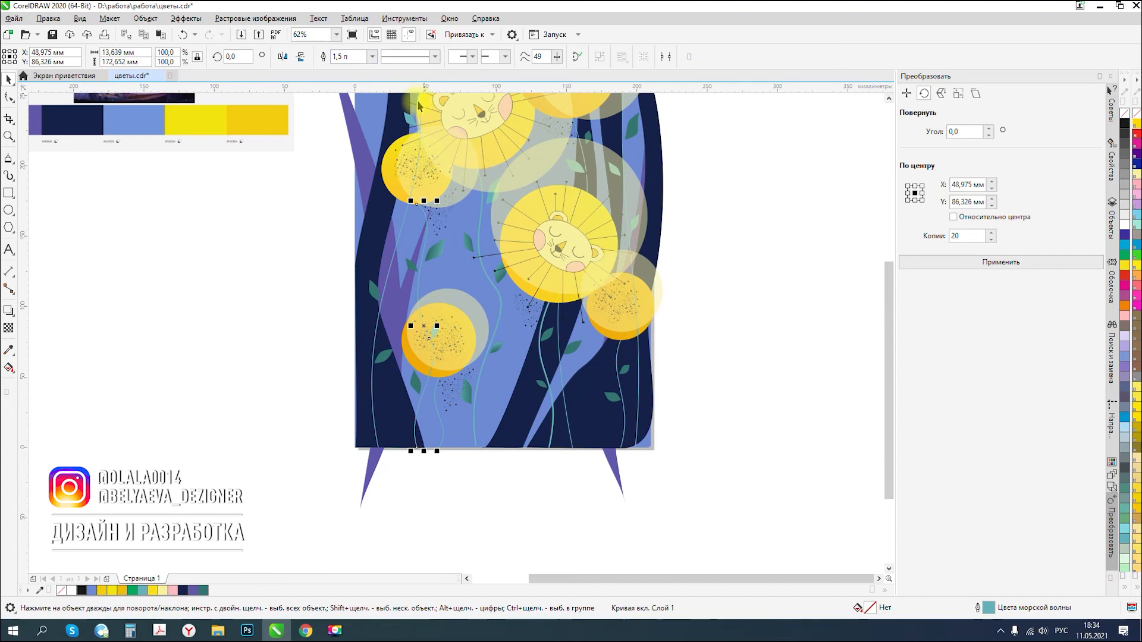
click(372, 56)
click(344, 129)
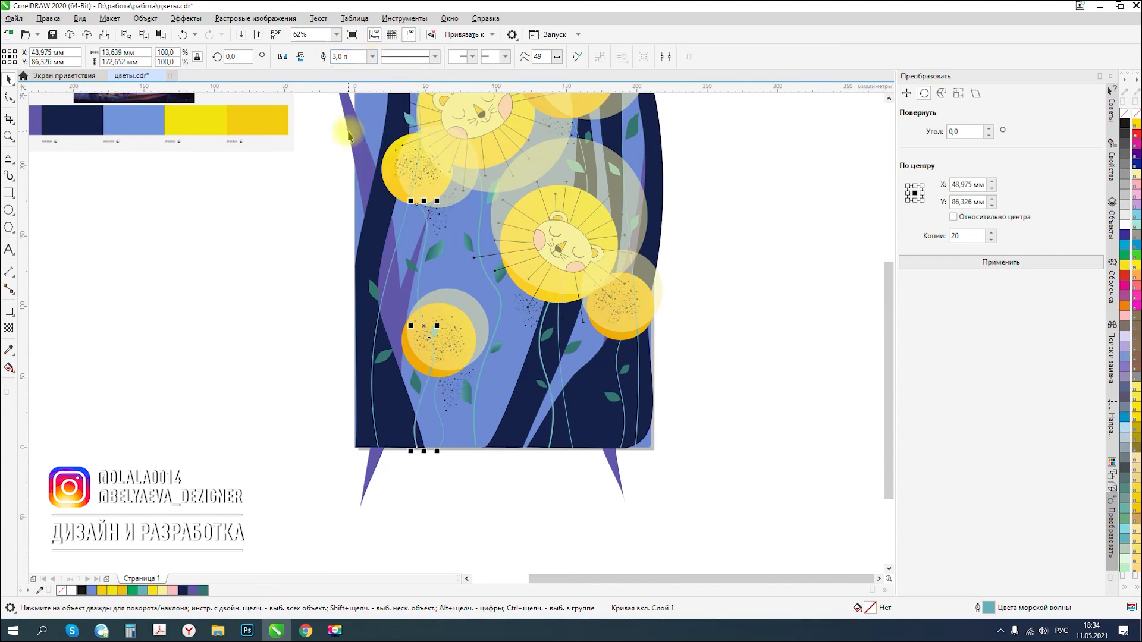
click(256, 363)
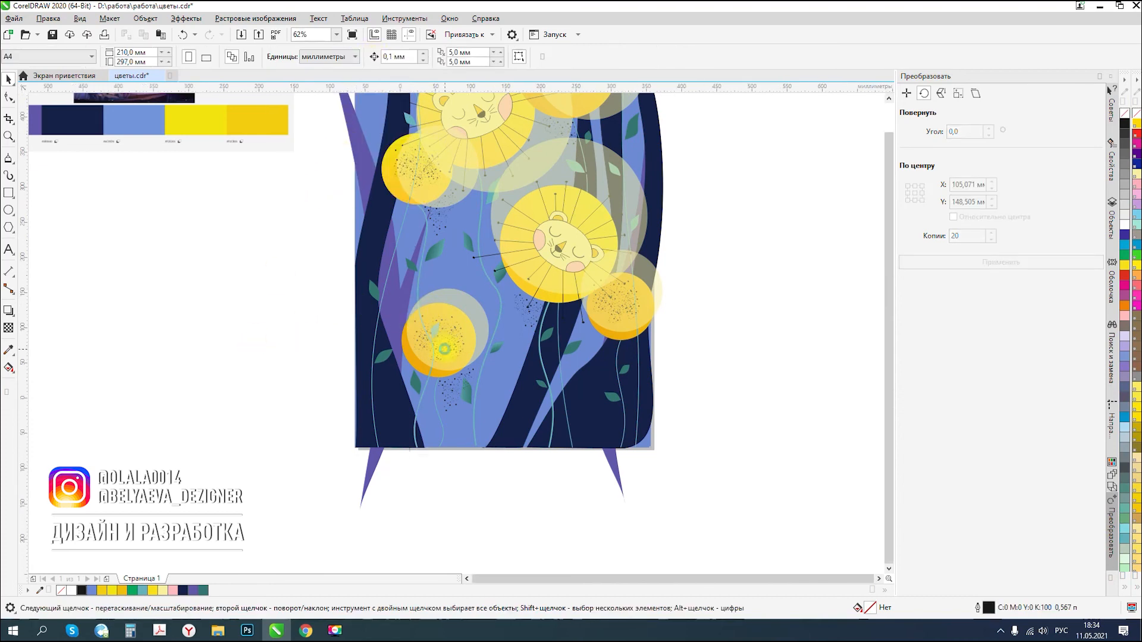
- Recolour the black speckles beneath the small upper-left flower to golden yellow C2 M24 Y97 K5
scroll(445, 342, down, 1)
scroll(439, 201, up, 1)
scroll(491, 232, down, 1)
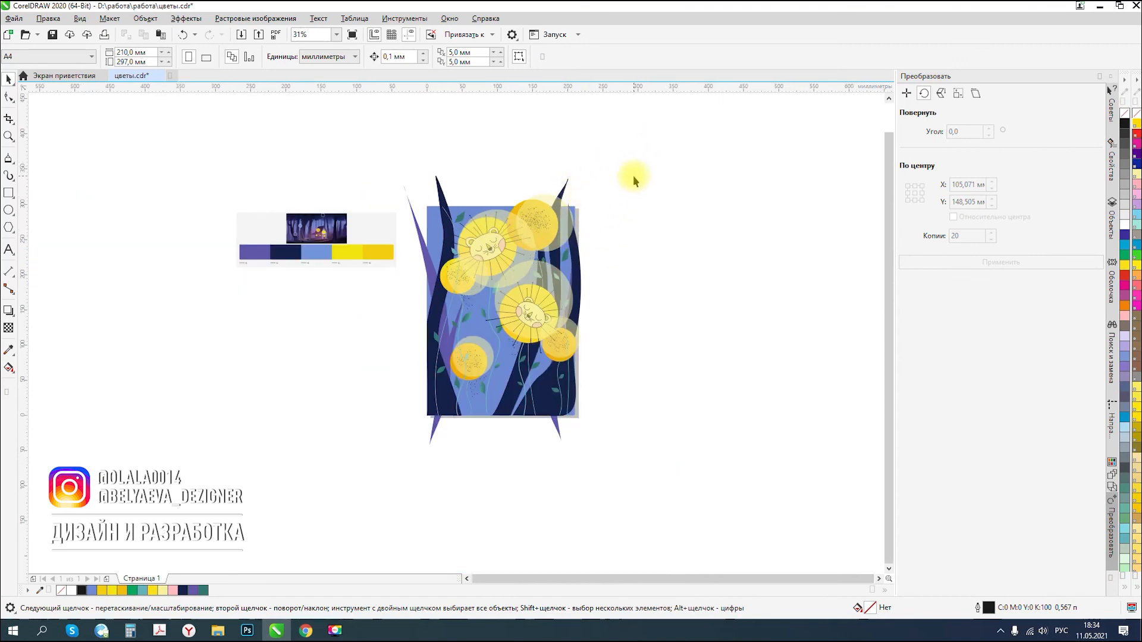
scroll(410, 318, up, 2)
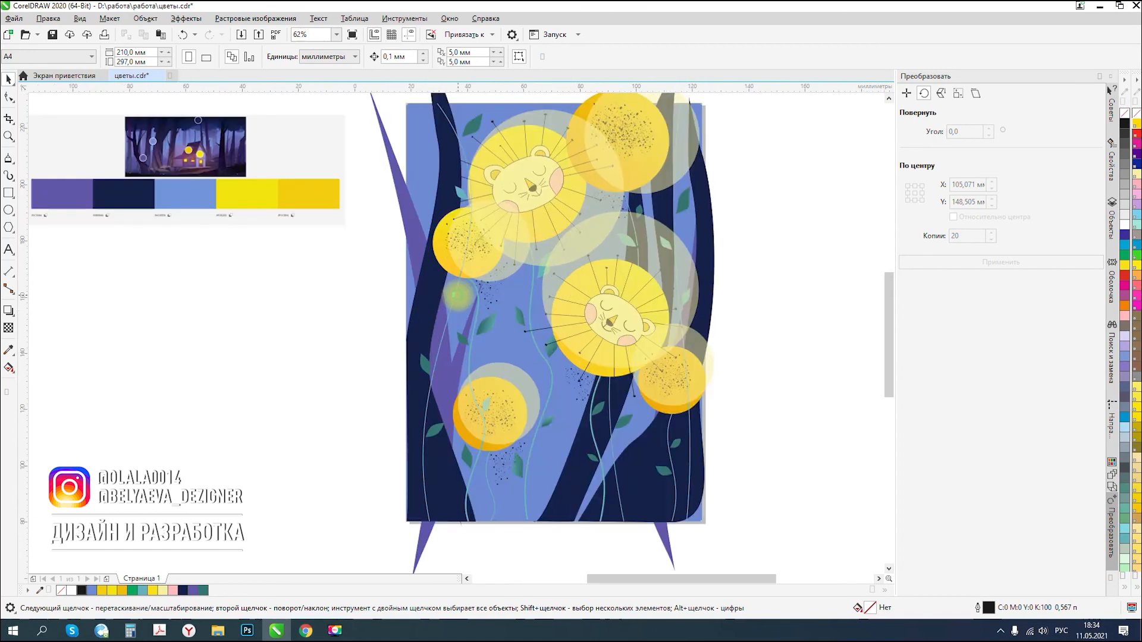
drag(361, 331, 588, 223)
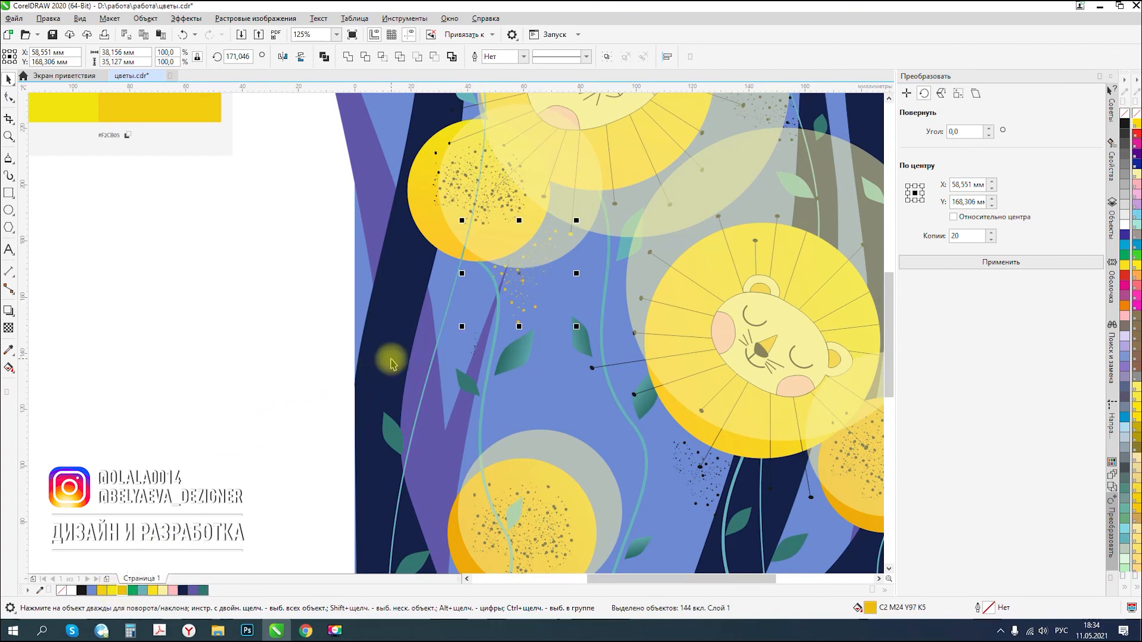
scroll(328, 357, down, 1)
click(308, 362)
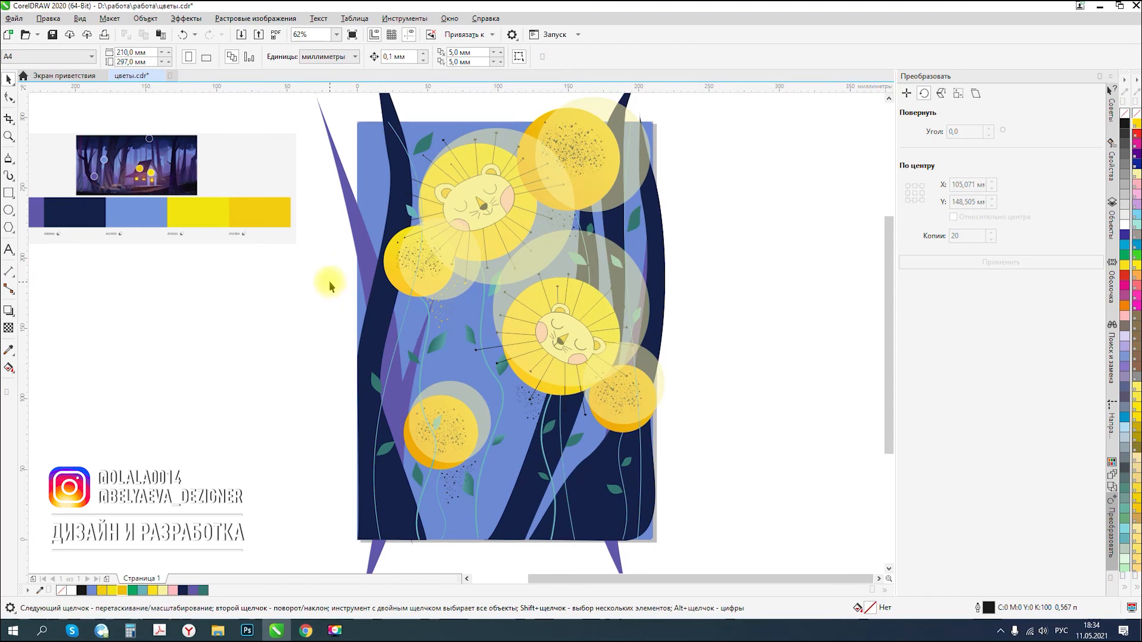
- Fill the speckles on the small upper-left flower with PANTONE 103 C after trying golden yellow C2 M24 Y97 K5
drag(329, 281, 447, 238)
click(113, 591)
scroll(444, 250, up, 4)
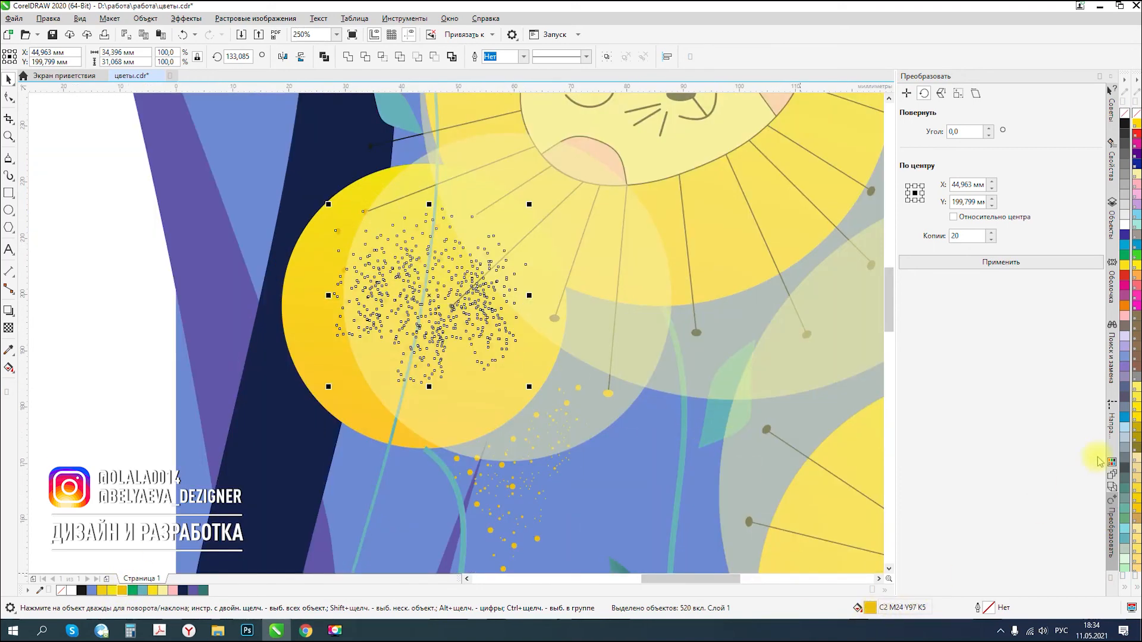
click(1137, 428)
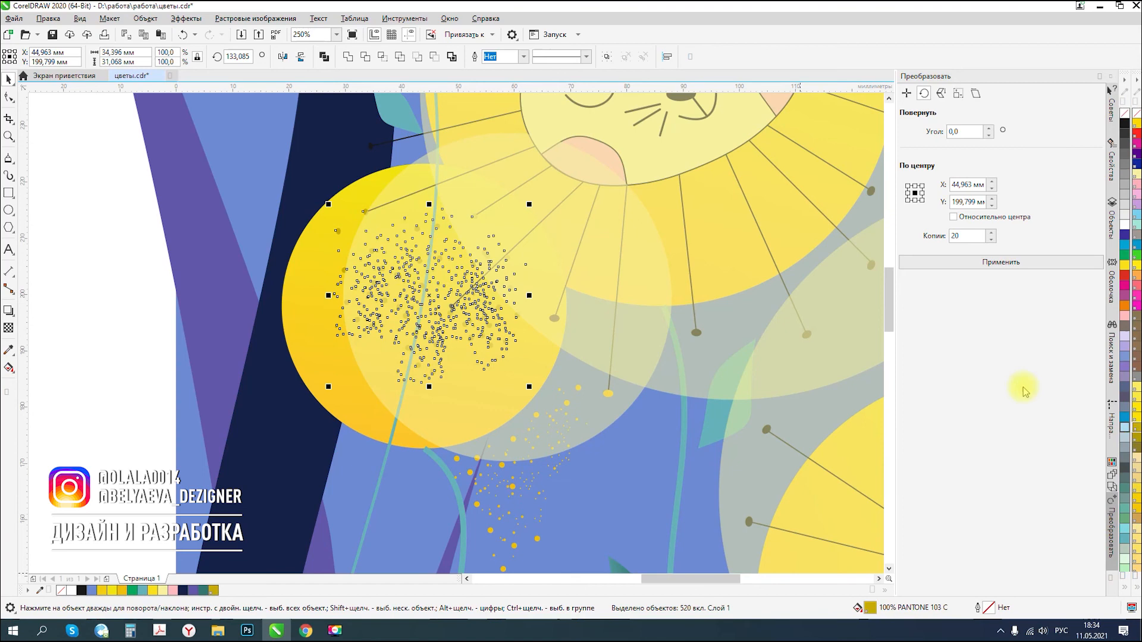
scroll(717, 300, down, 1)
click(398, 367)
- Fill the black speckles on the flower in the page's upper-right corner with PANTONE 103 C
scroll(290, 244, down, 2)
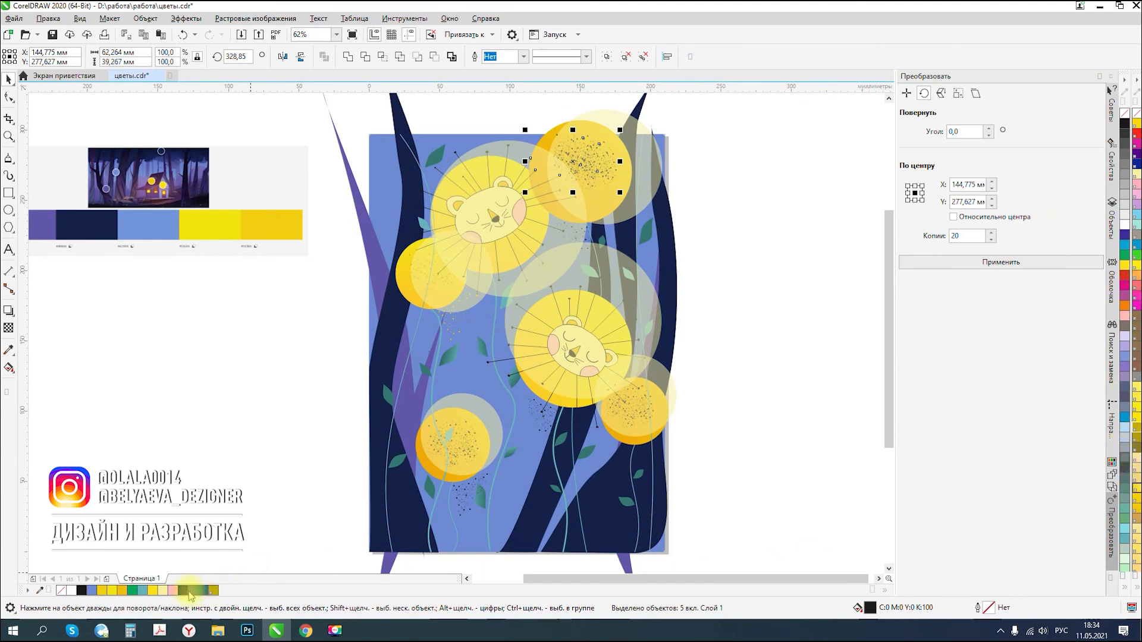
click(214, 592)
click(231, 468)
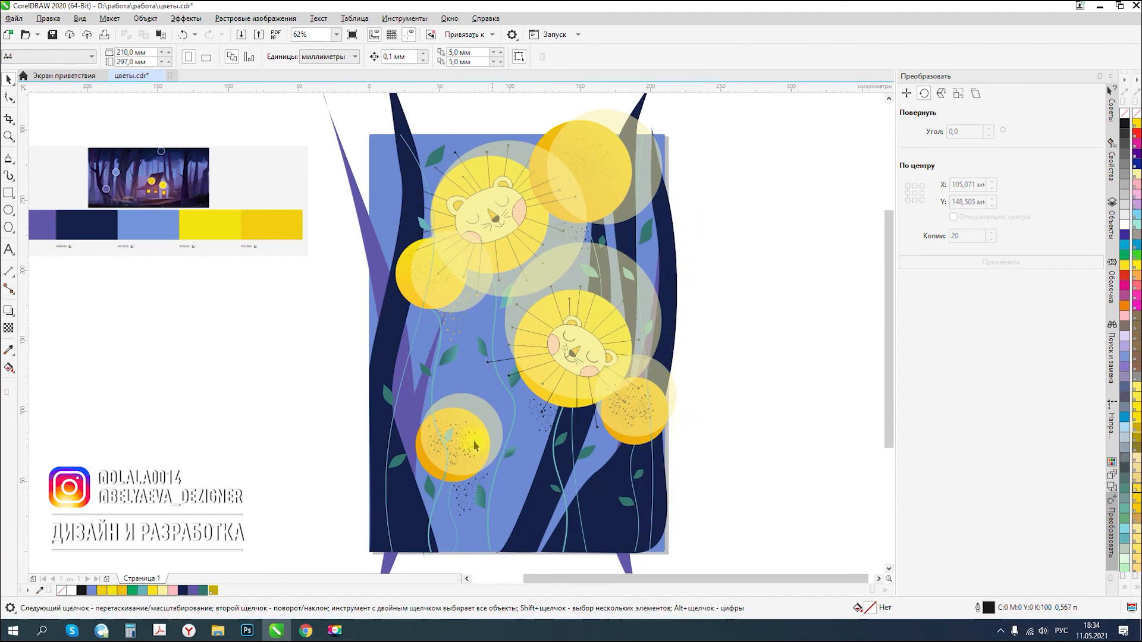
- Recolour the speckles beneath the small lower-left flower golden yellow, leaving the two nearby leaves out of the selection
drag(350, 461, 501, 518)
scroll(501, 518, up, 4)
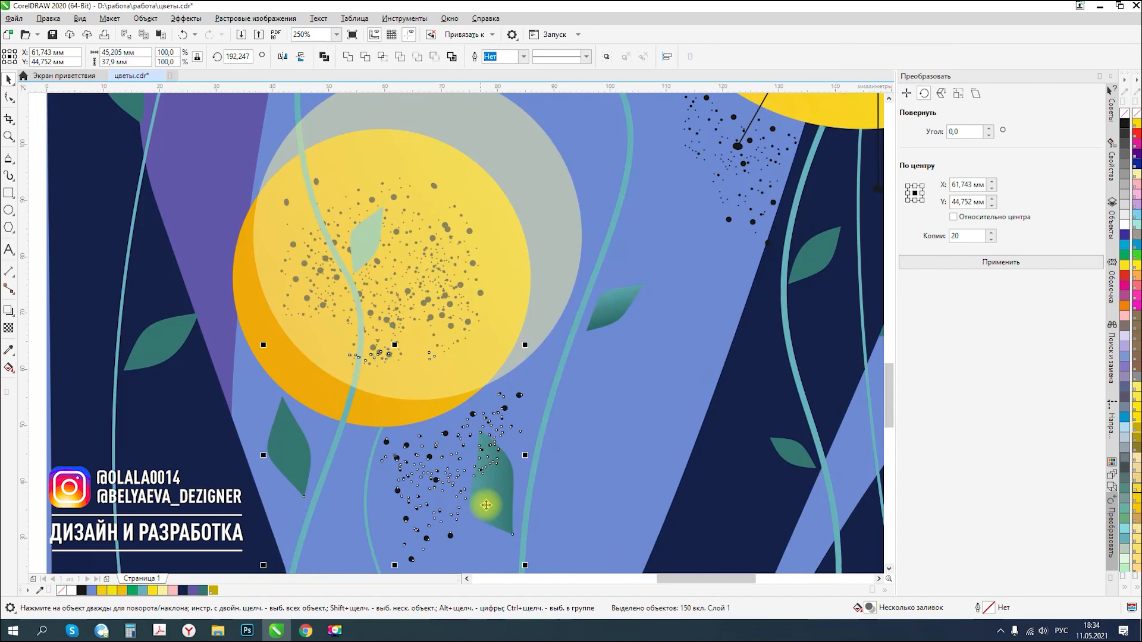
shift+click(499, 497)
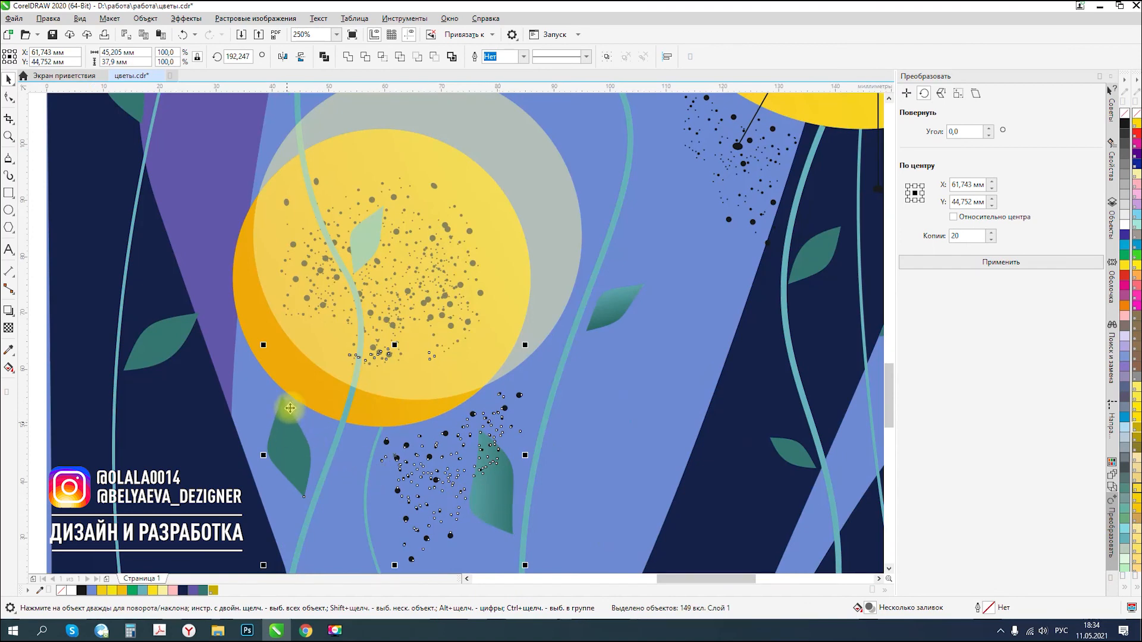
shift+click(288, 450)
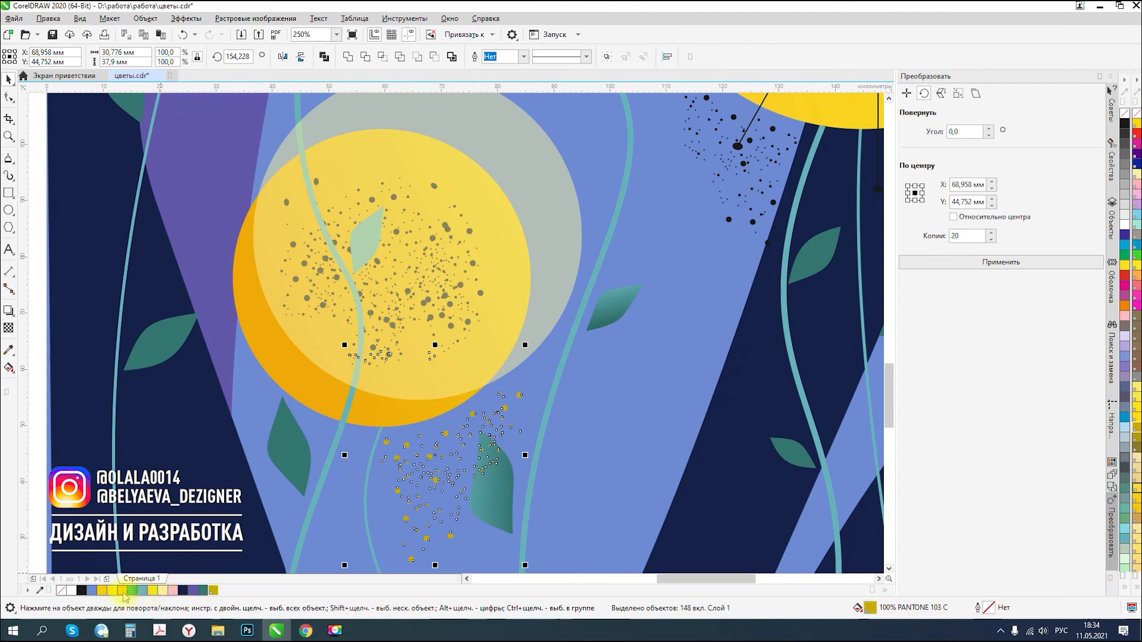
scroll(427, 303, down, 4)
click(287, 265)
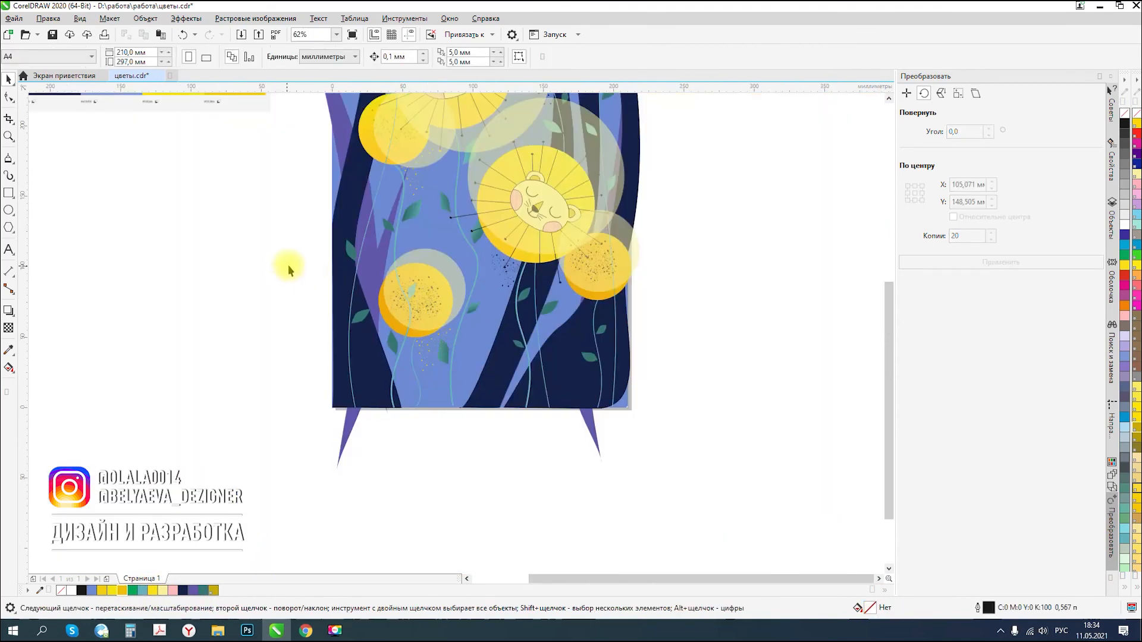
- Fill the leaf lying over the small lower-left flower with the dark teal of the other leaves and clear the selection
click(410, 289)
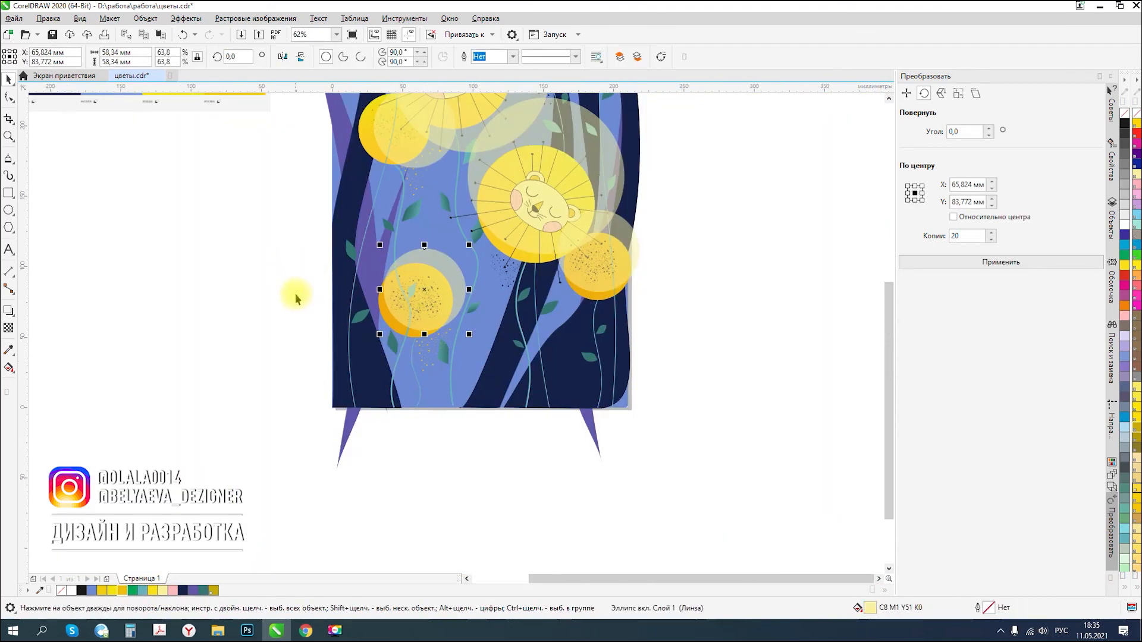
click(299, 270)
click(427, 305)
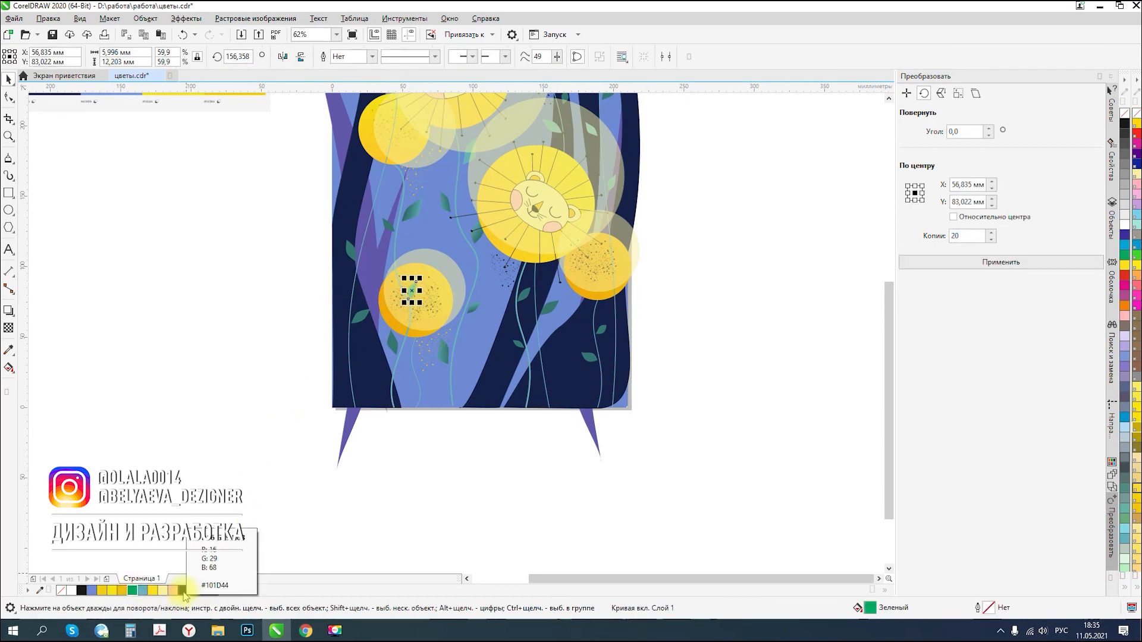
click(450, 502)
scroll(574, 268, up, 2)
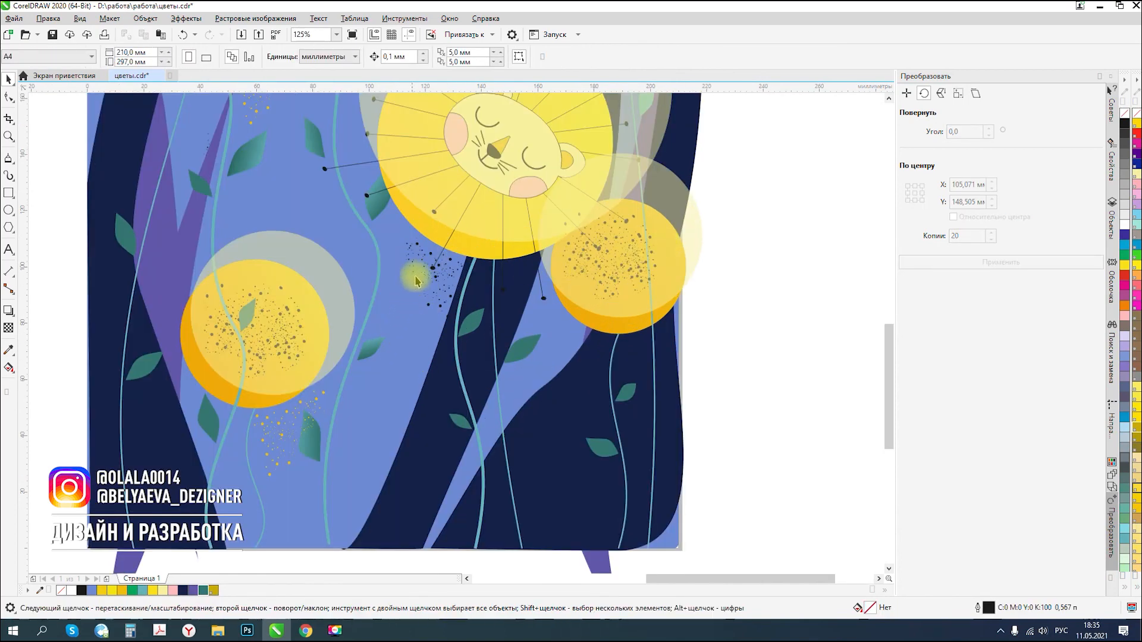
right_click(413, 331)
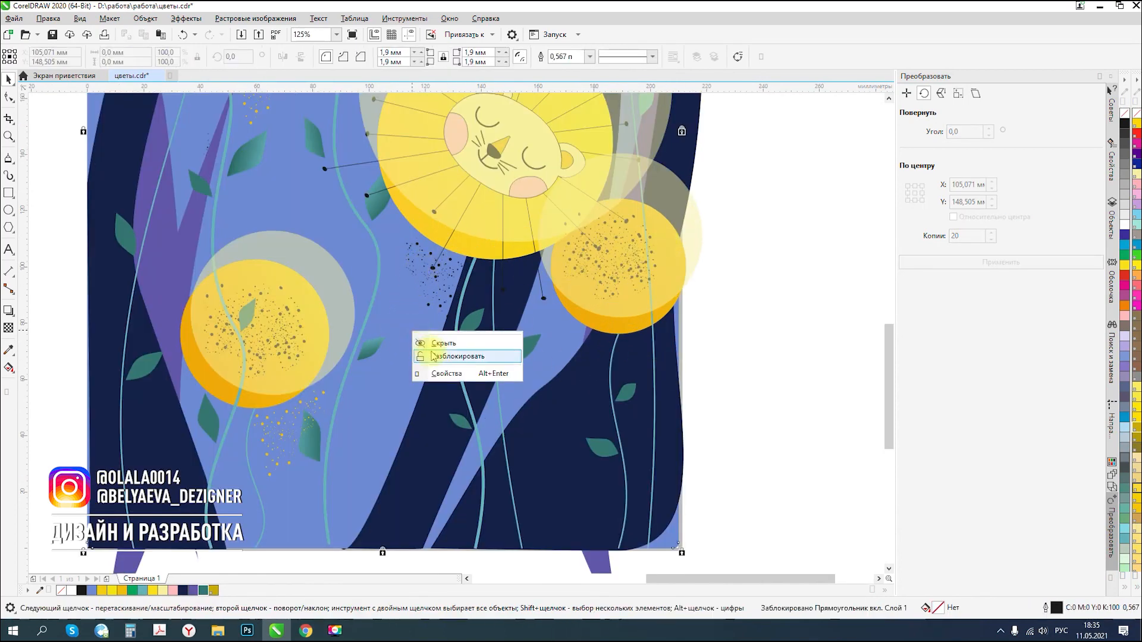
click(391, 287)
scroll(390, 241, up, 1)
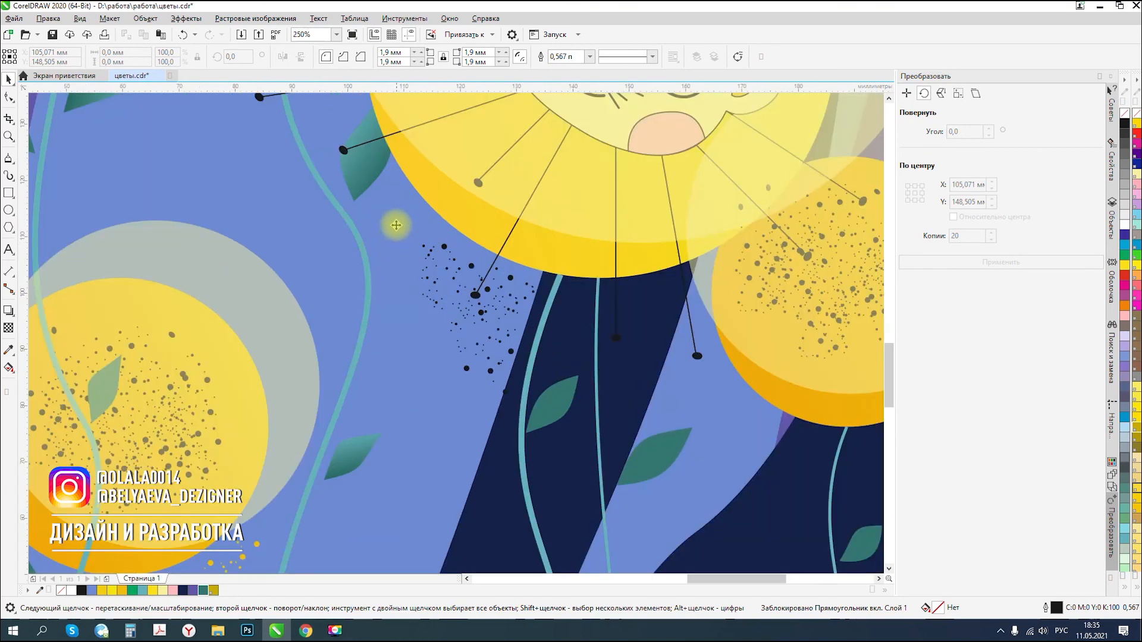
scroll(425, 287, down, 5)
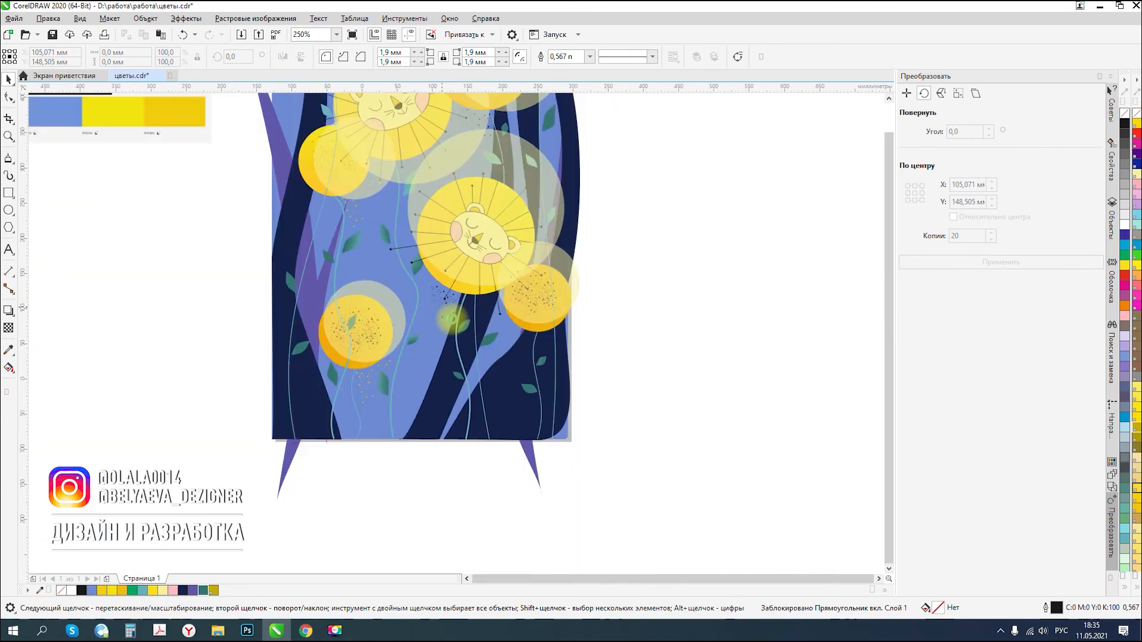
key(Escape)
- Fill the black speckles beneath the lower lion flower with golden yellow C2 M24 Y97 K5 and clear the selection
scroll(440, 322, up, 3)
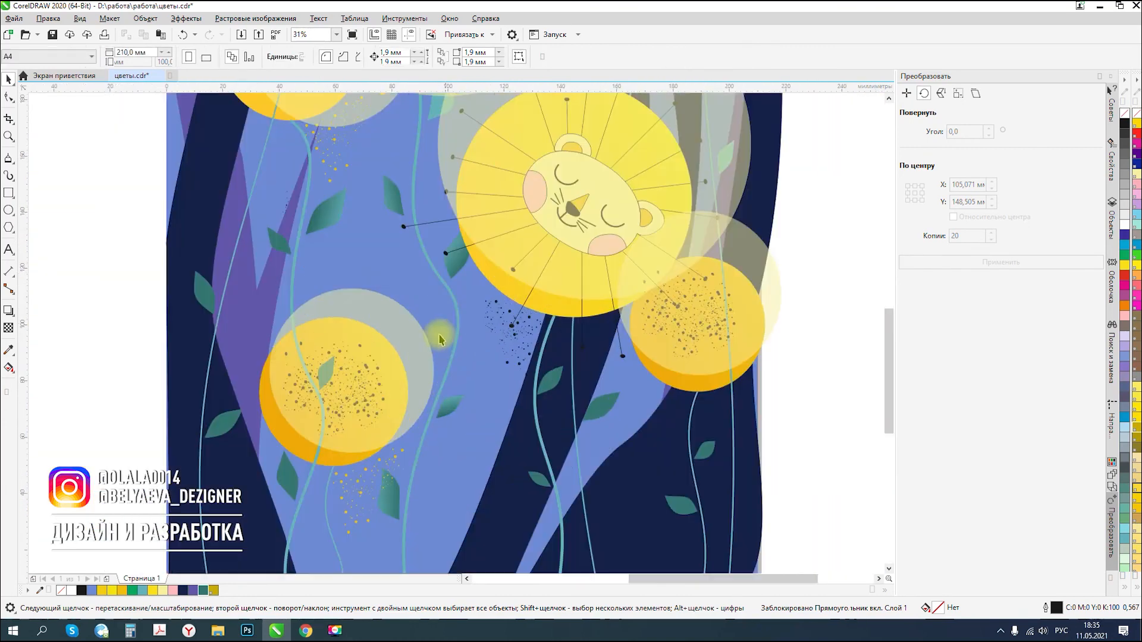
drag(515, 343, 546, 383)
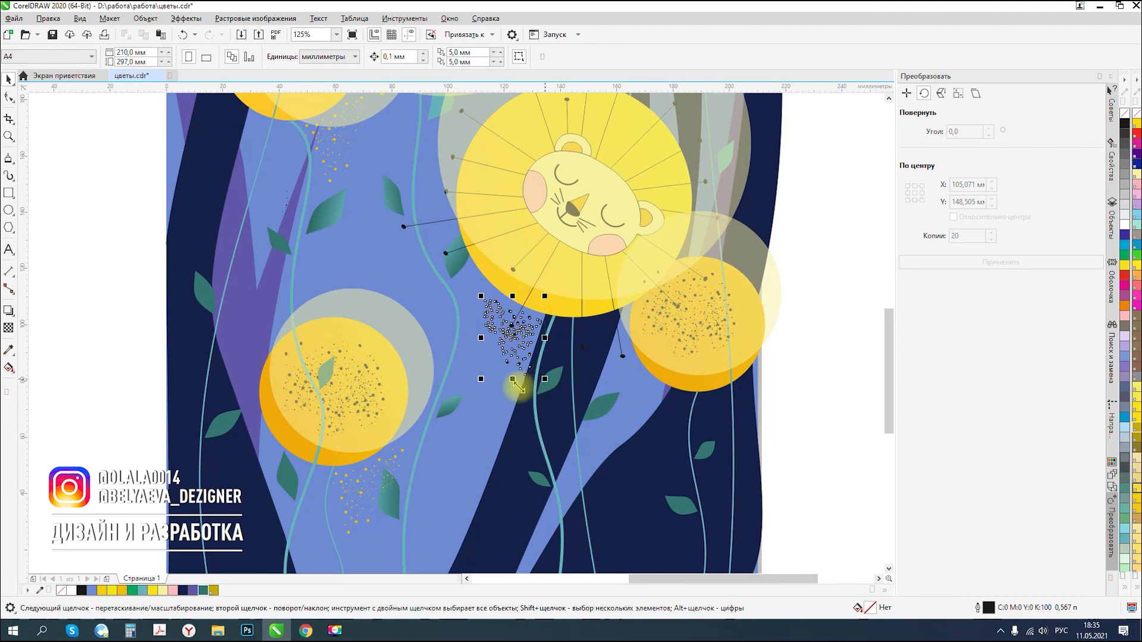
click(119, 590)
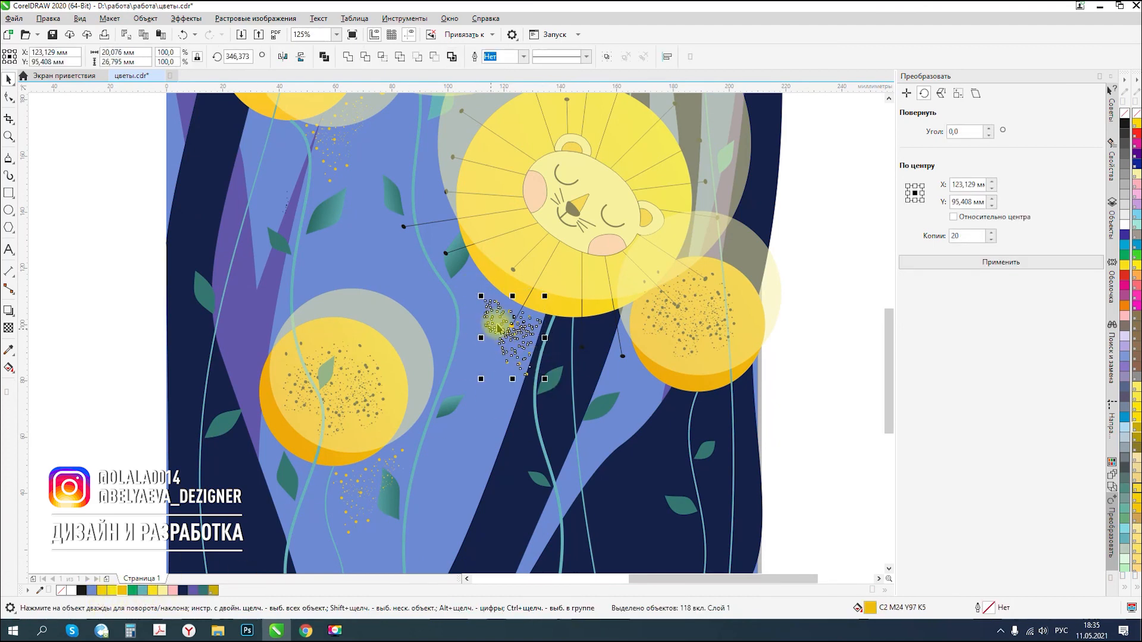
scroll(486, 330, up, 3)
key(Escape)
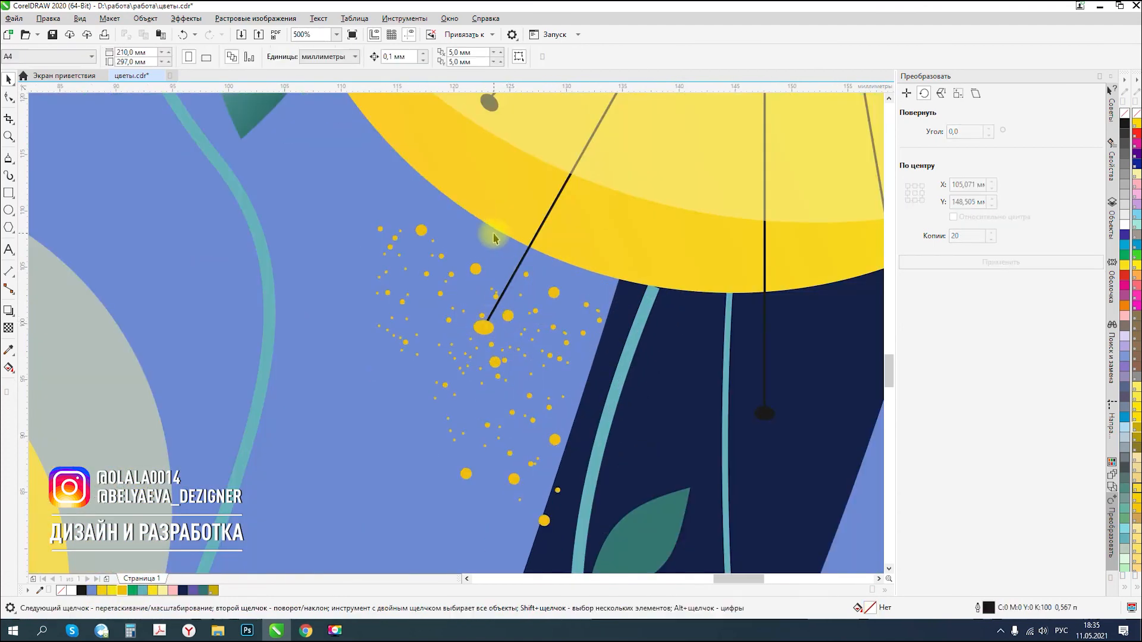
- Fill the lower lion's stamen tip among the golden speckles with black C0 M0 Y0 K100 and deselect it
click(485, 329)
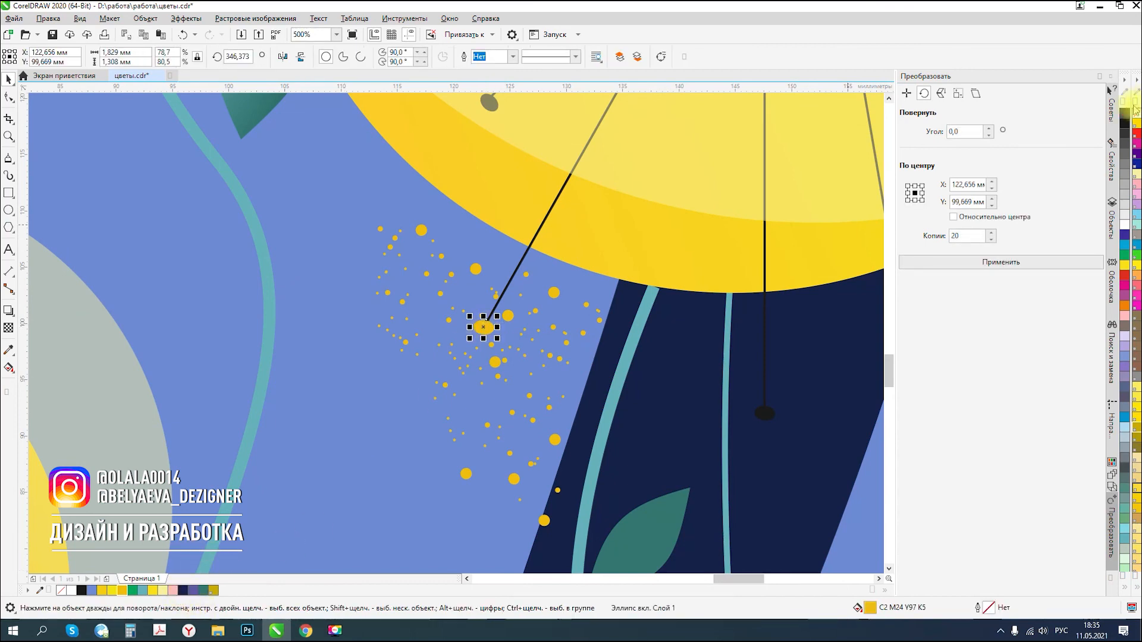
scroll(635, 230, down, 5)
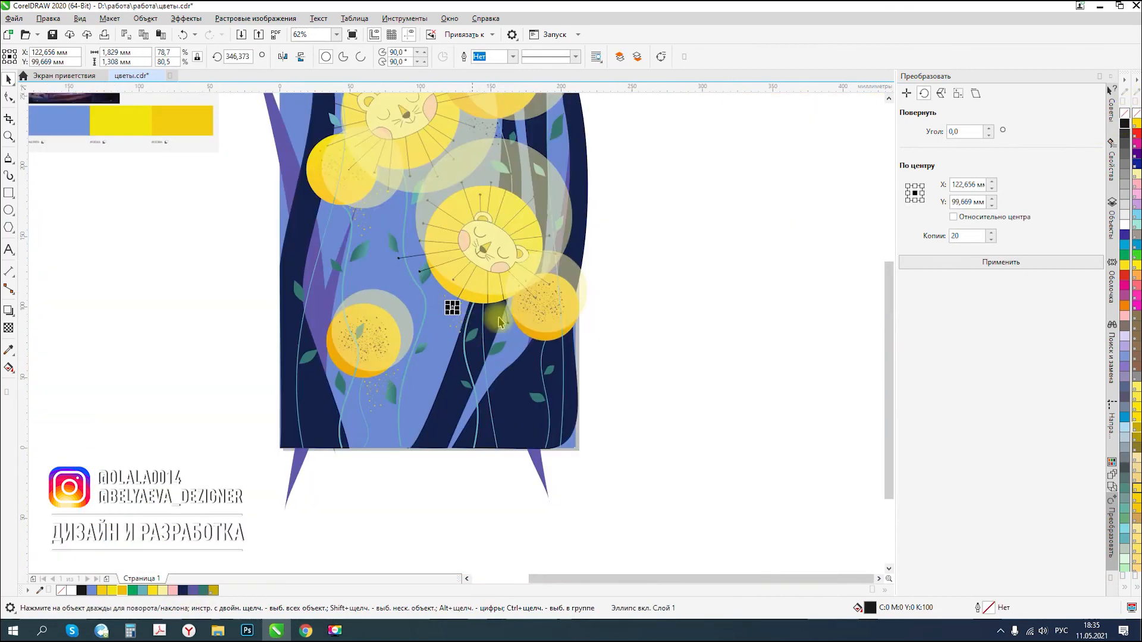
click(680, 272)
scroll(573, 321, down, 1)
scroll(572, 321, up, 1)
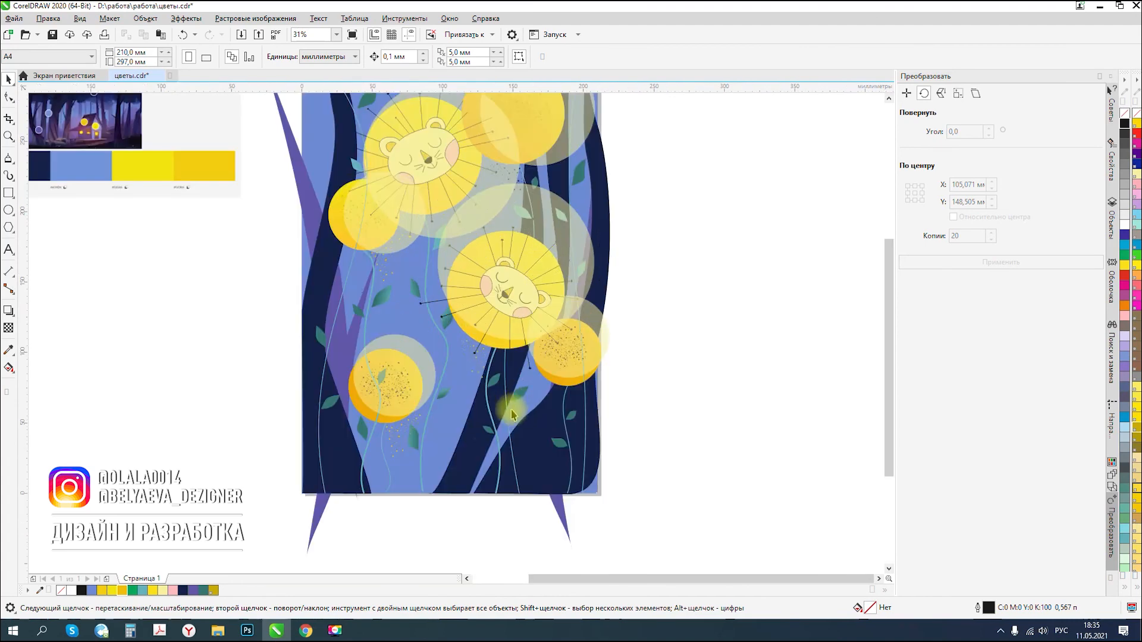
- Enlarge and rotate the speckles beneath the lower lion flower to about 26 × 34 mm, excluding the black stamen tip
scroll(445, 368, up, 2)
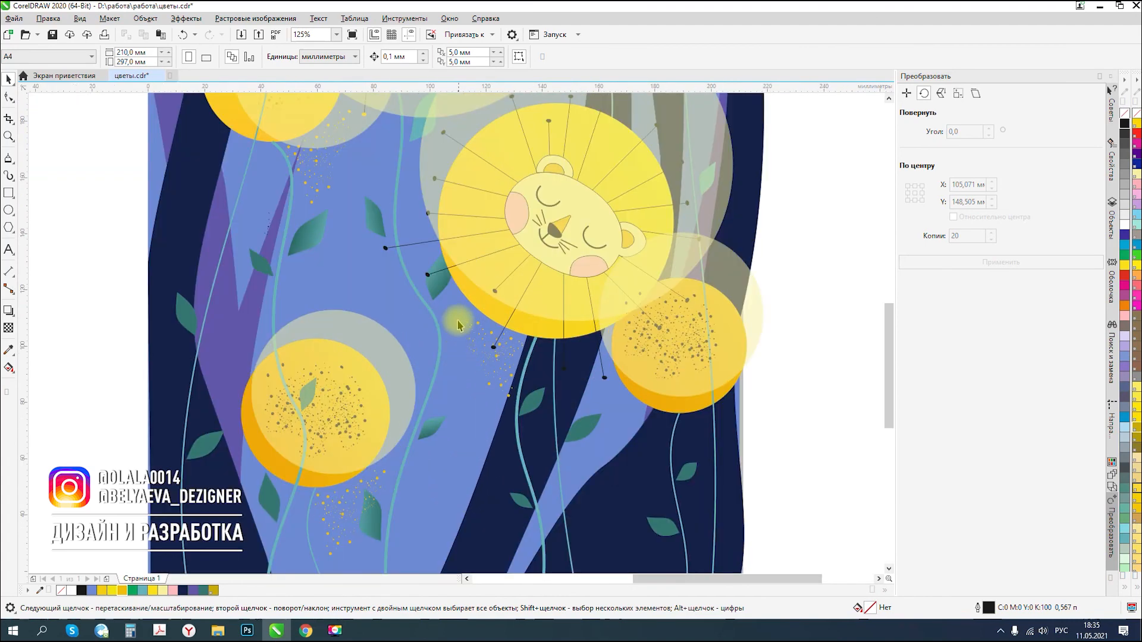
click(483, 345)
scroll(483, 345, up, 4)
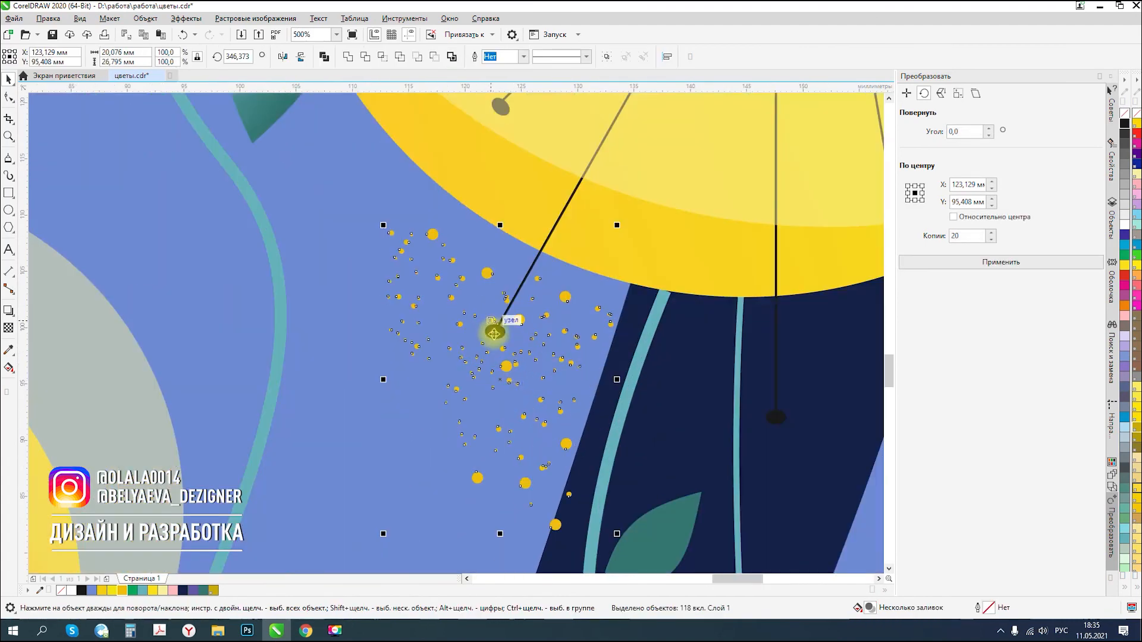
drag(395, 229, 236, 116)
drag(491, 335, 436, 361)
scroll(575, 252, down, 4)
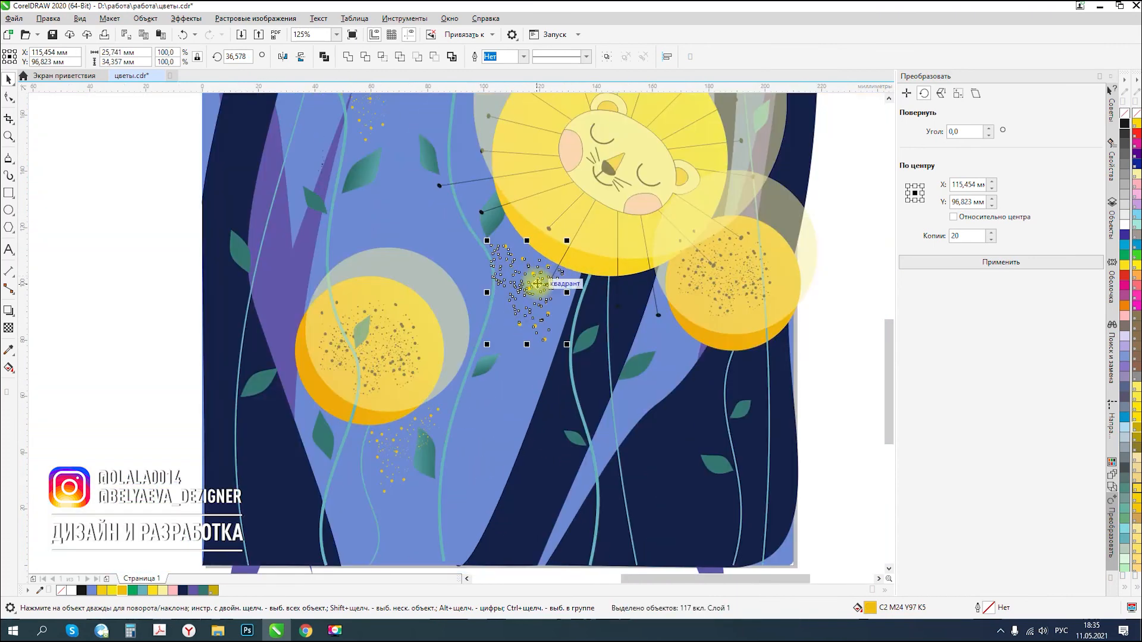
- Rotate the speckles beneath the small lower-left flower and scale them to about 130%, leaving the nearby leaf out of the selection
drag(178, 408, 469, 513)
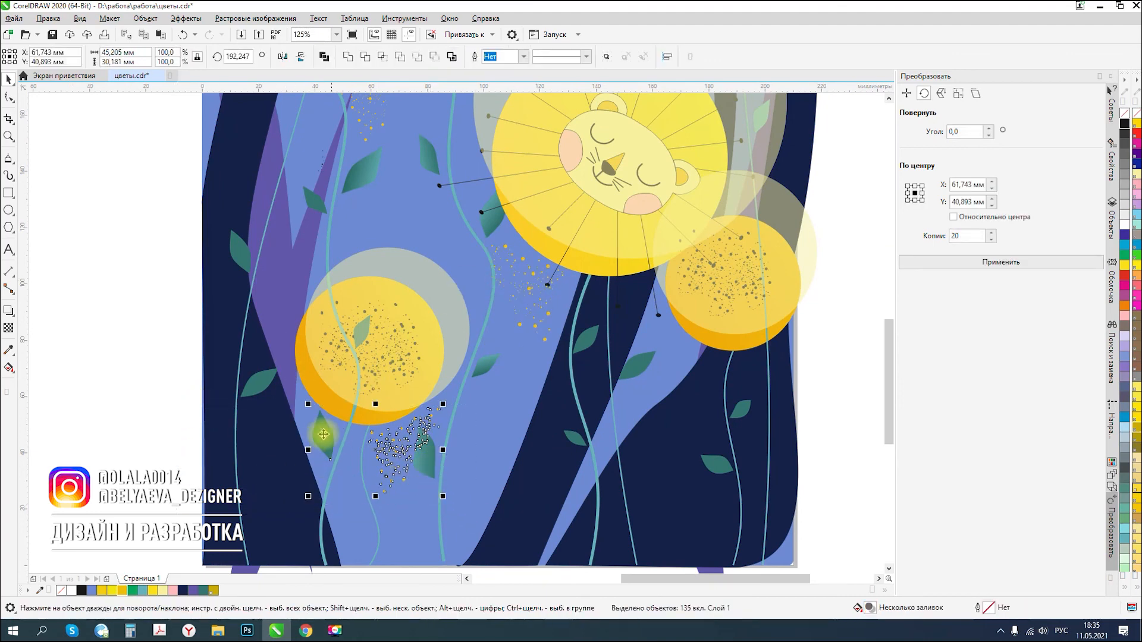
drag(443, 405, 507, 373)
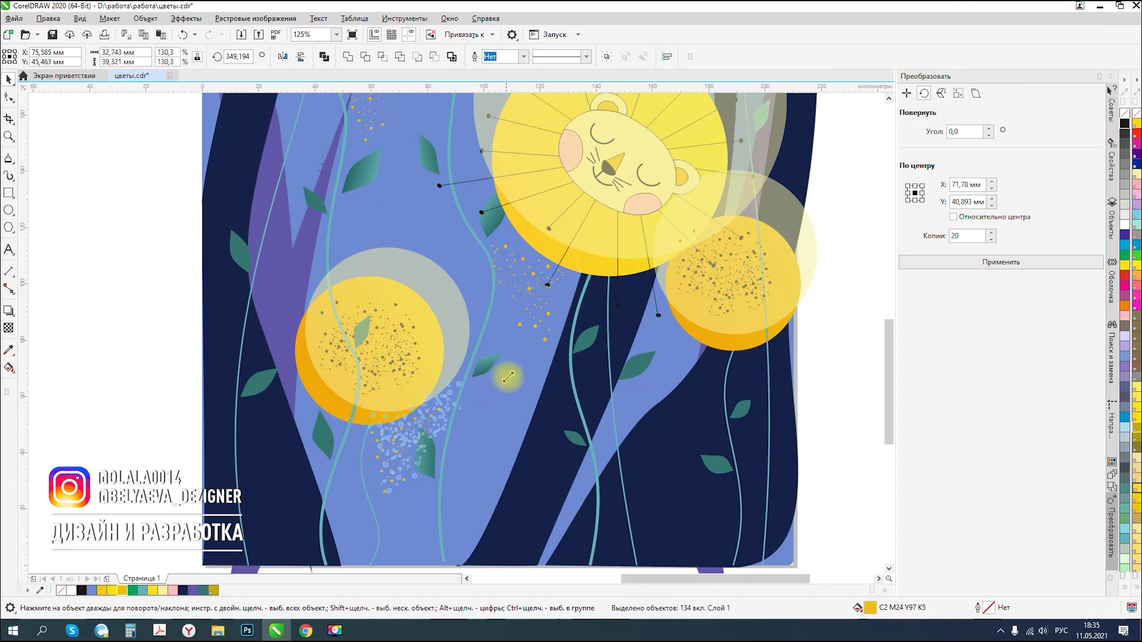
drag(420, 420, 416, 446)
scroll(506, 302, down, 1)
scroll(505, 303, down, 2)
click(308, 219)
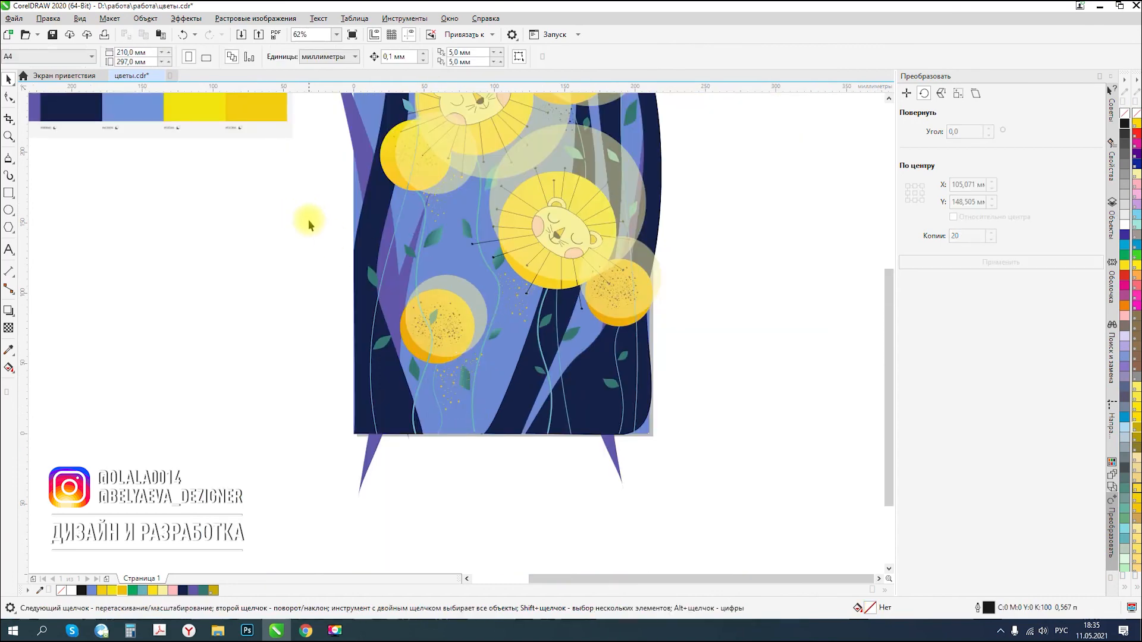
- Enlarge the speckles beneath the small upper-left flower, and return the upper lion's displaced stamen tip to its line, filled black
drag(469, 173, 469, 175)
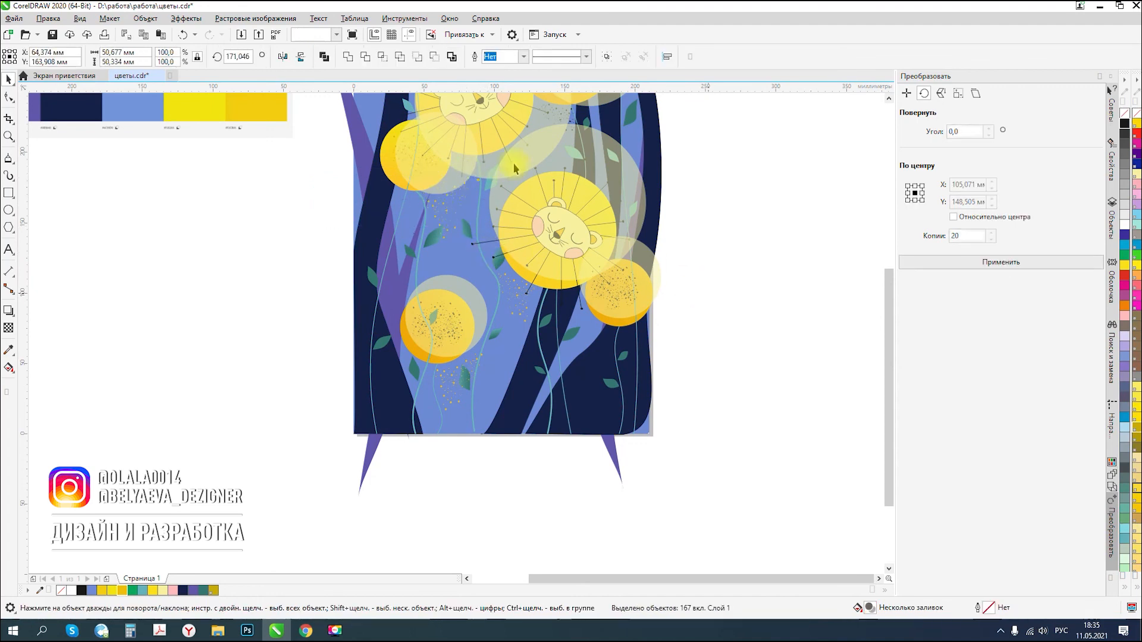
key(Escape)
scroll(497, 250, up, 8)
click(501, 246)
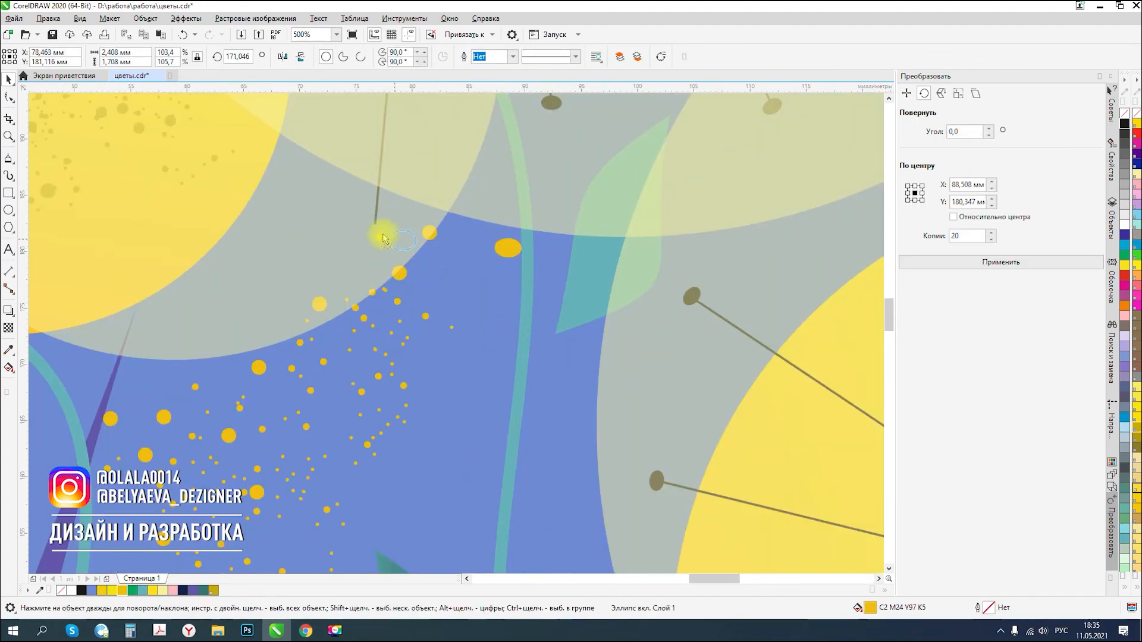
click(1124, 123)
scroll(385, 251, down, 5)
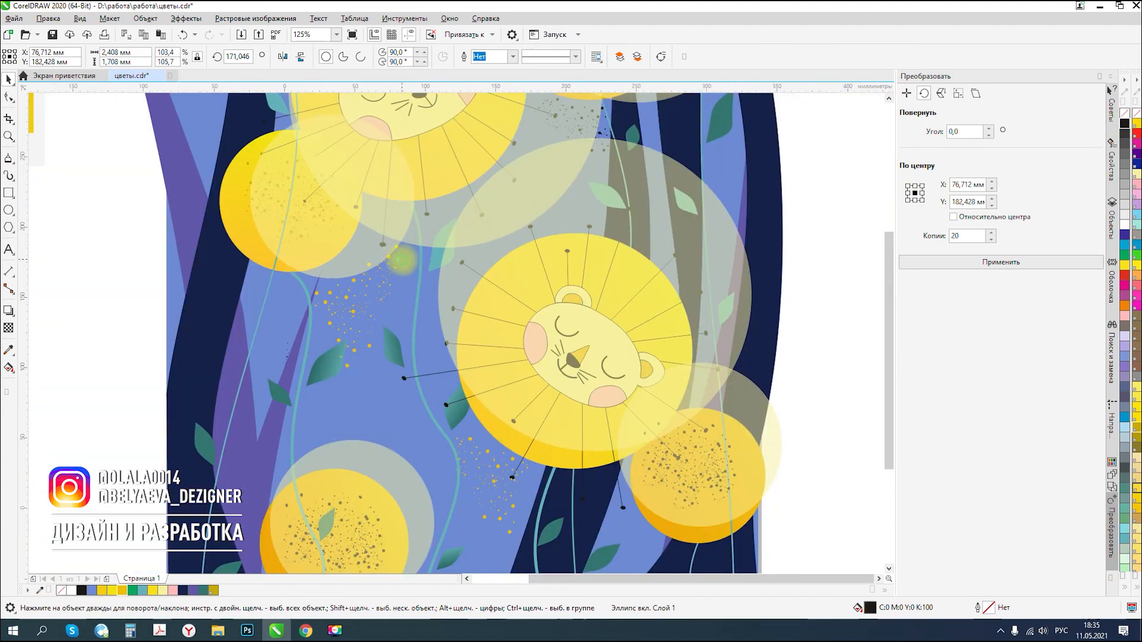
scroll(402, 265, down, 2)
click(654, 356)
- Recolour the speckles between the upper lion and the large upper-right flower golden yellow C2 M24 Y97 K5, excluding the nearby leaves
drag(594, 167, 467, 213)
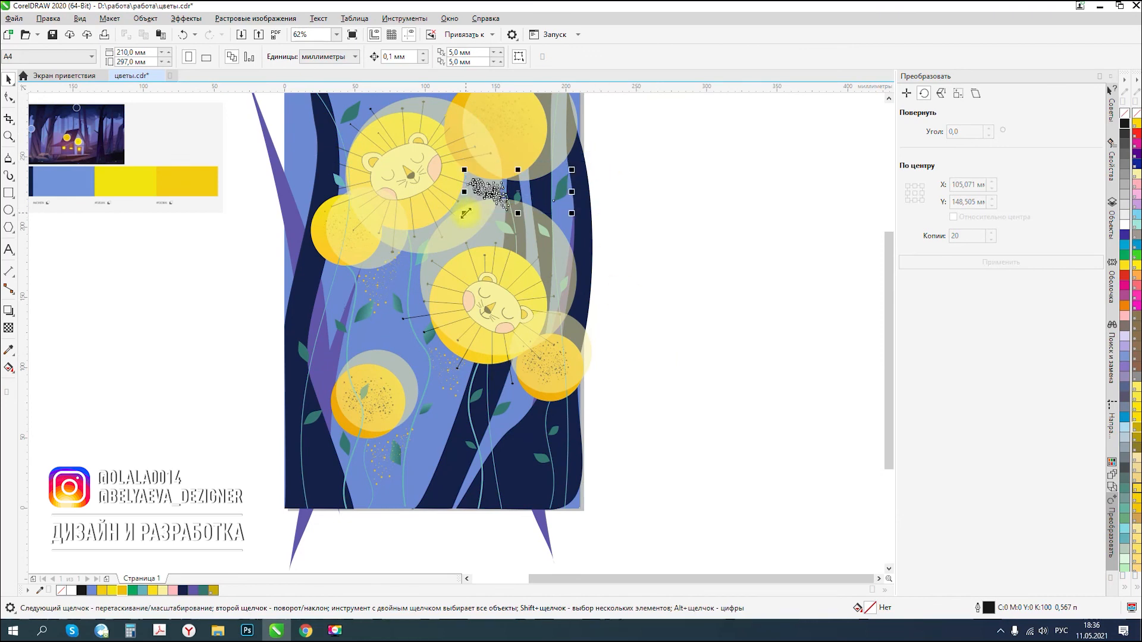
shift+click(560, 189)
shift+click(518, 197)
scroll(463, 175, up, 1)
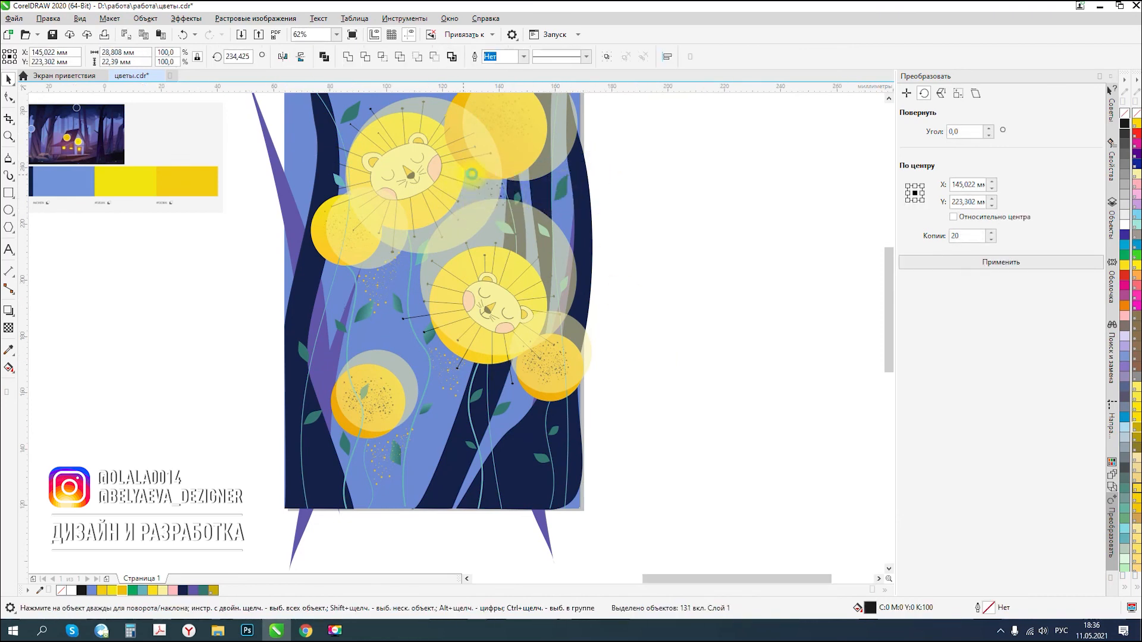
scroll(472, 174, up, 6)
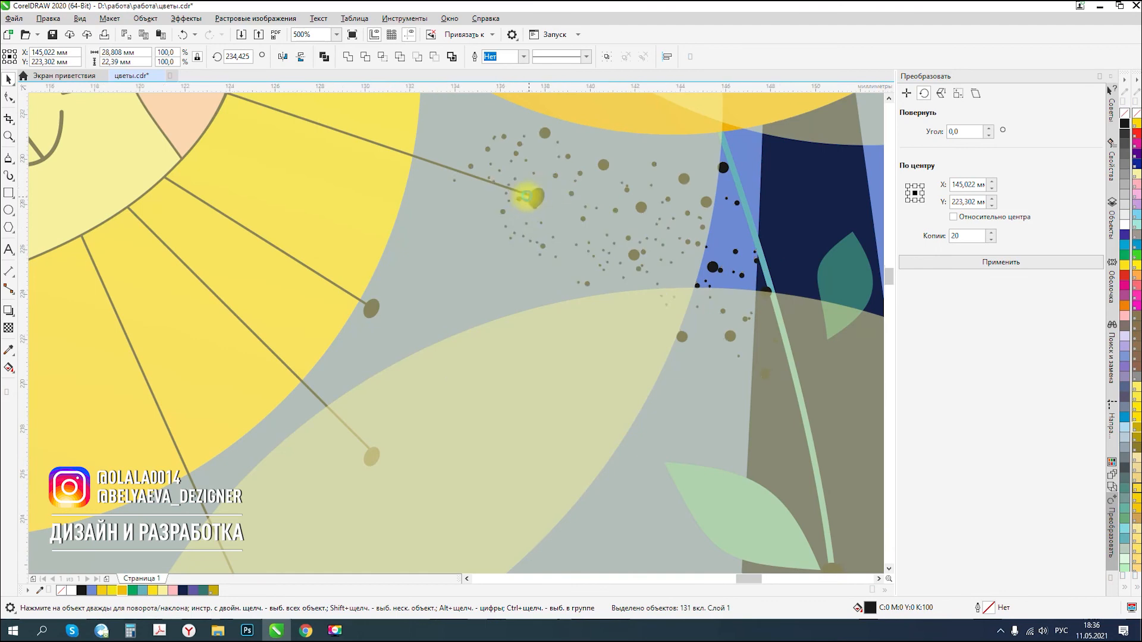
scroll(532, 196, up, 4)
shift+click(561, 180)
scroll(472, 224, down, 6)
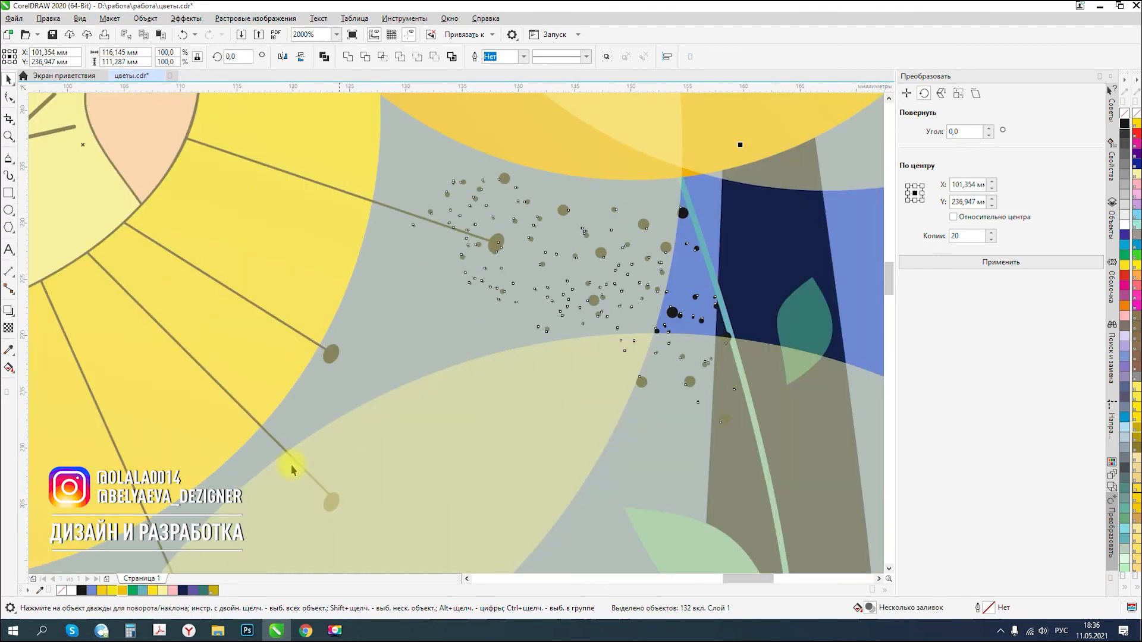
scroll(553, 244, down, 6)
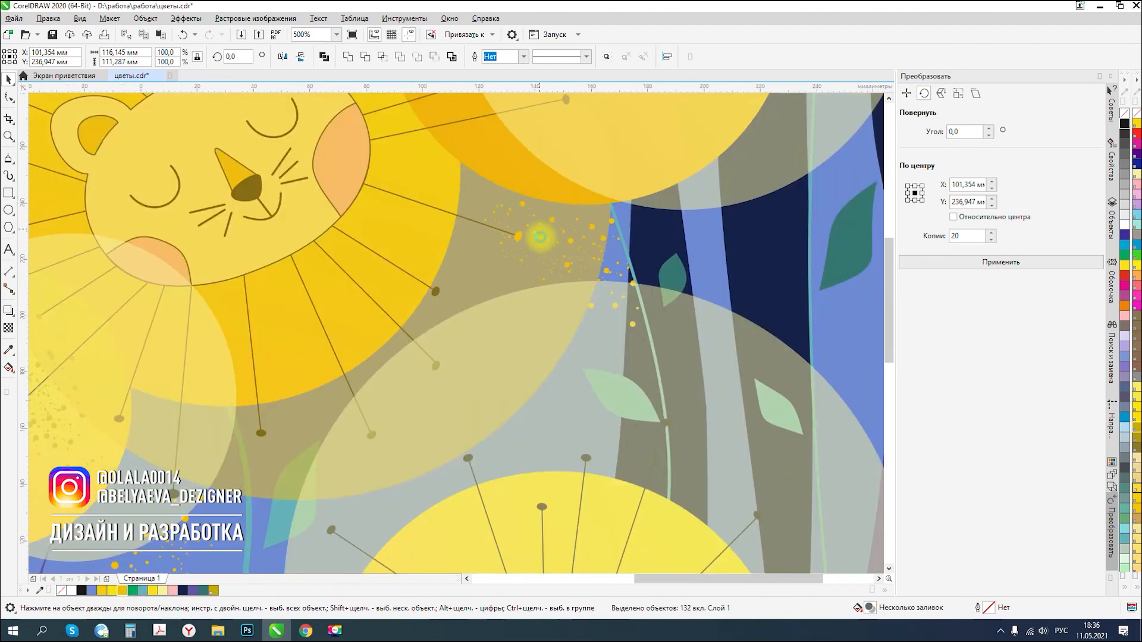
click(699, 265)
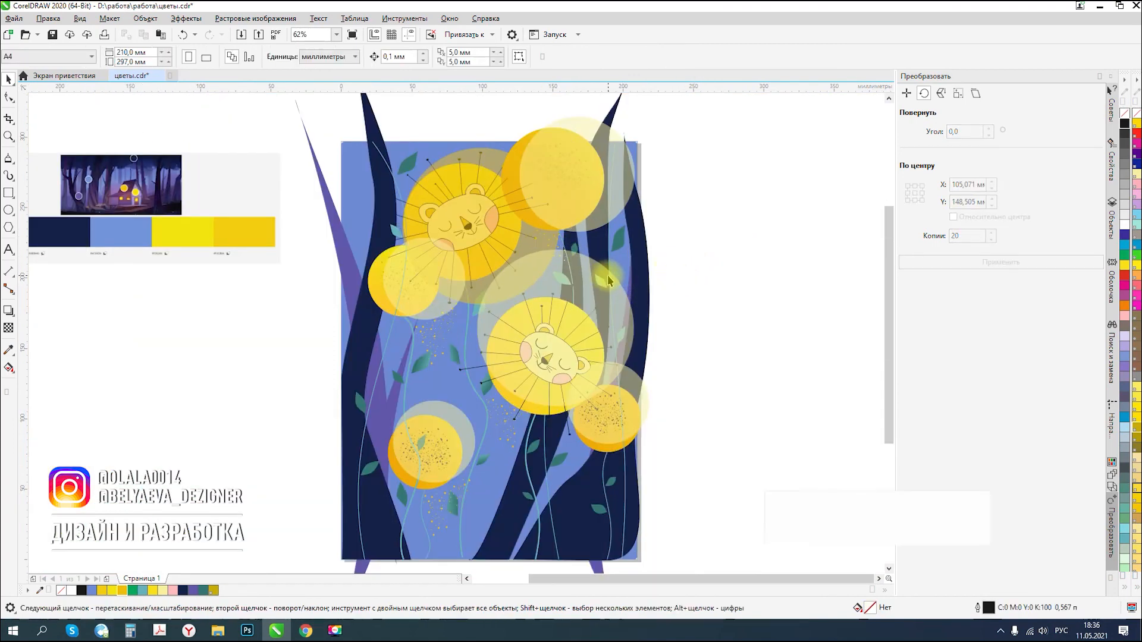
- Try filling the translucent halo of the small lower-right flower with golden yellow C2 M24 Y97 K5
click(645, 392)
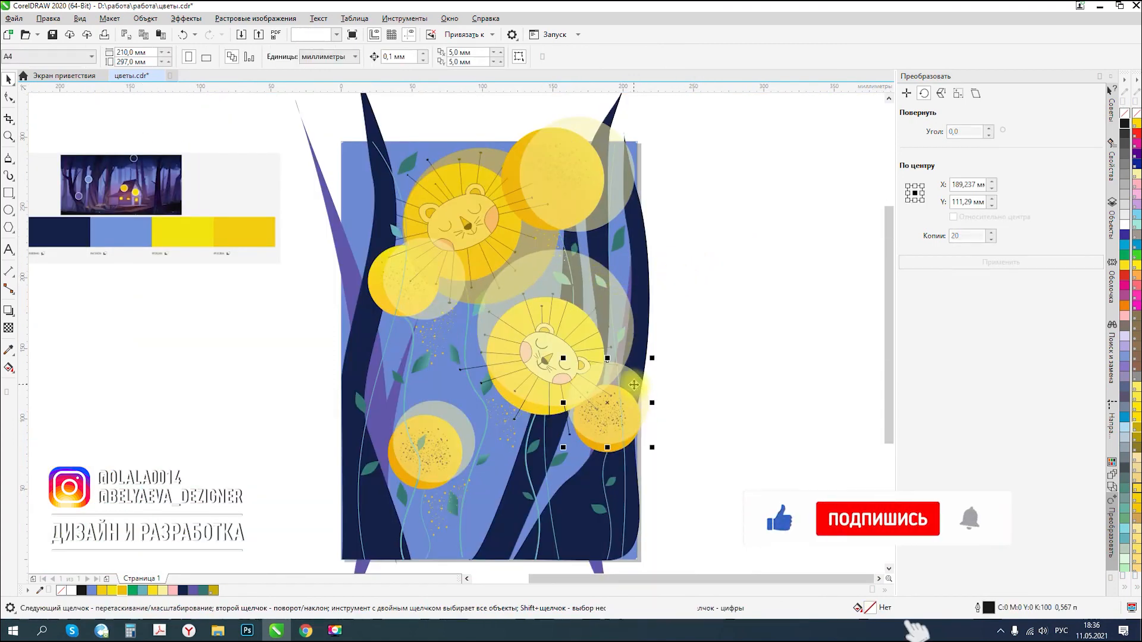
click(123, 590)
click(743, 395)
scroll(599, 288, down, 2)
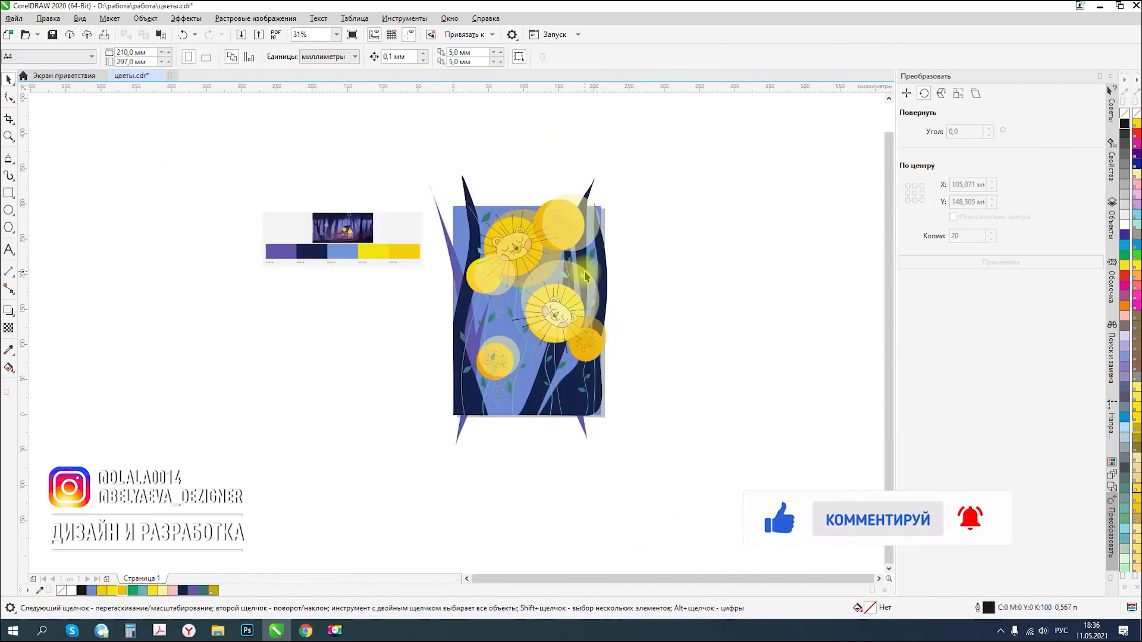
scroll(600, 292, up, 2)
key(ctrl+z)
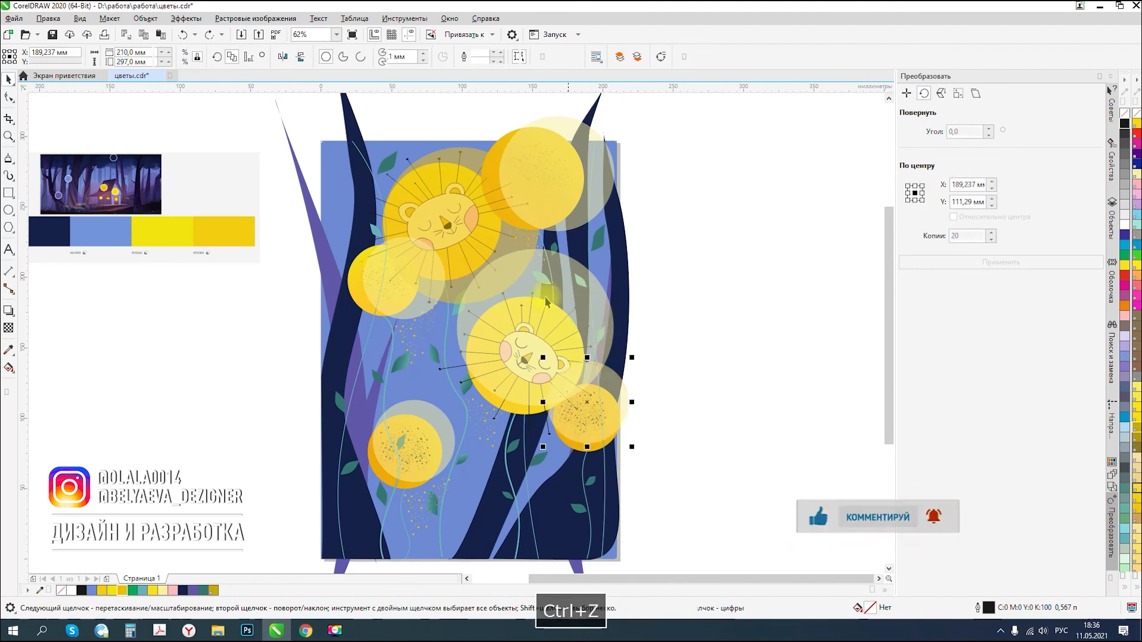
- Fill the upper lion's translucent halo with the pale yellow C8 M1 Y51 K0 of the lower lion's halo
click(520, 275)
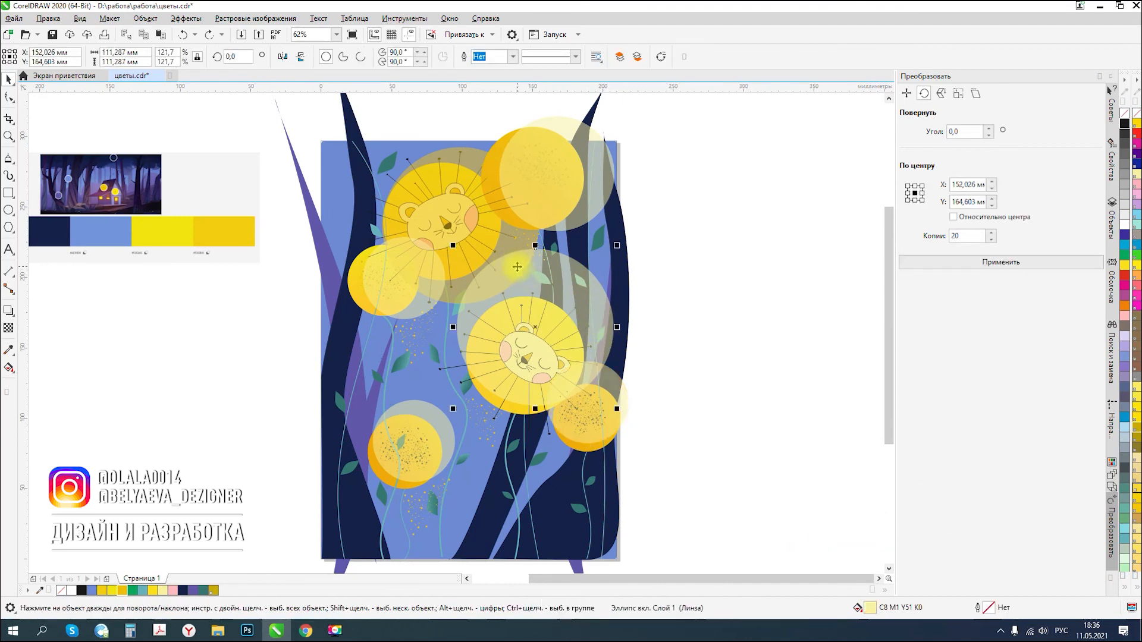
click(450, 302)
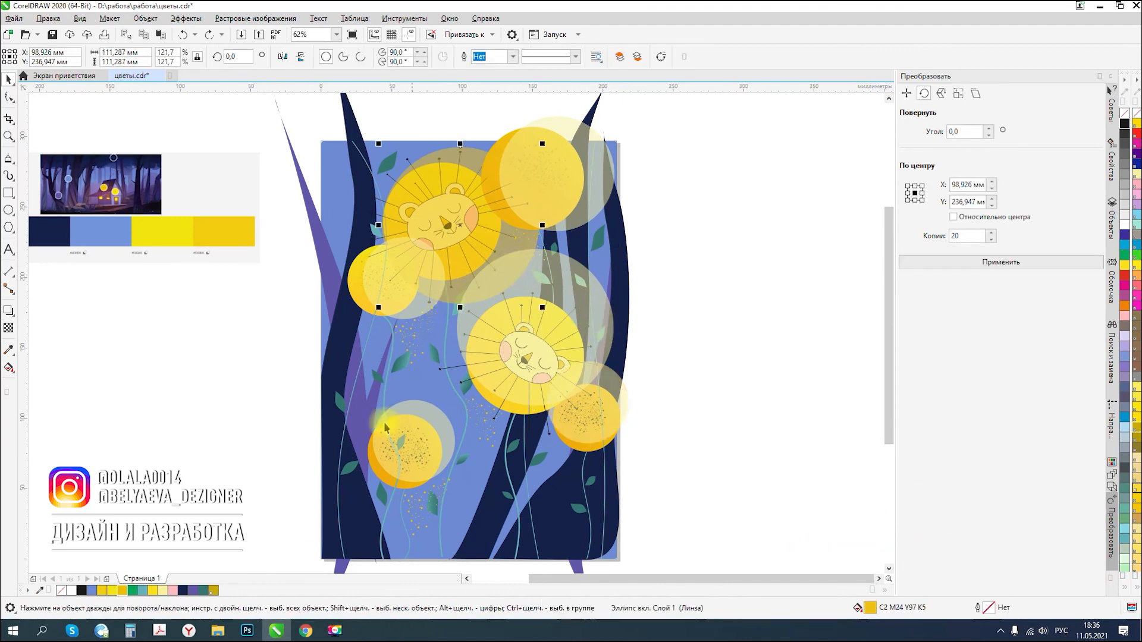
click(162, 592)
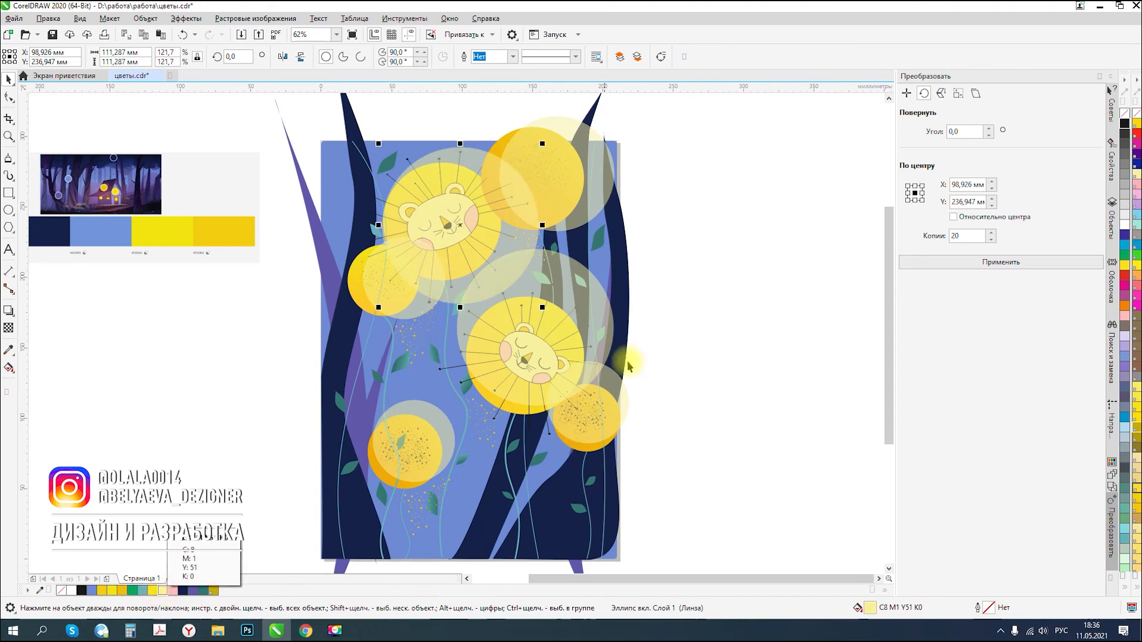
click(692, 319)
scroll(621, 282, down, 2)
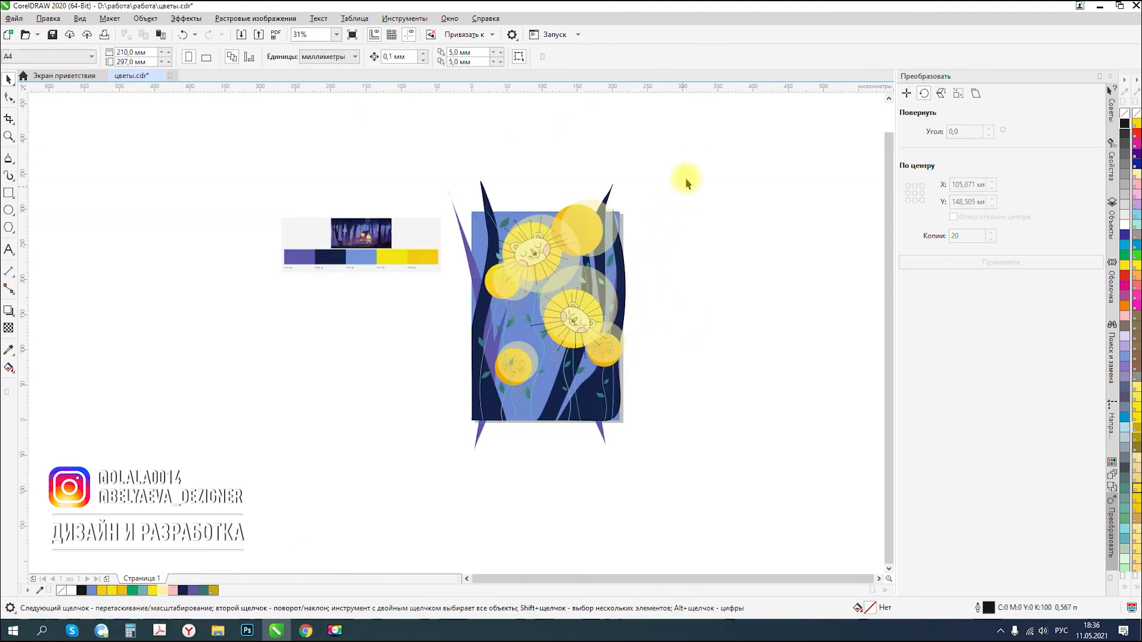
- Crop the whole illustration to the page rectangle, about 210 × 295 mm, removing the parts that extend beyond it
drag(608, 306, 434, 467)
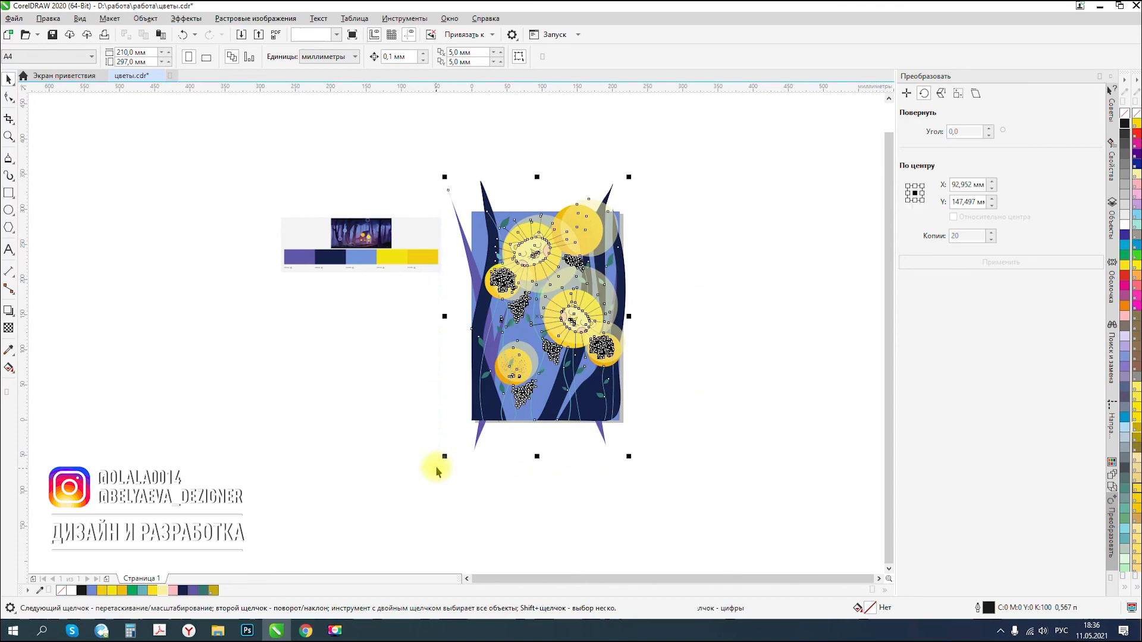
click(9, 119)
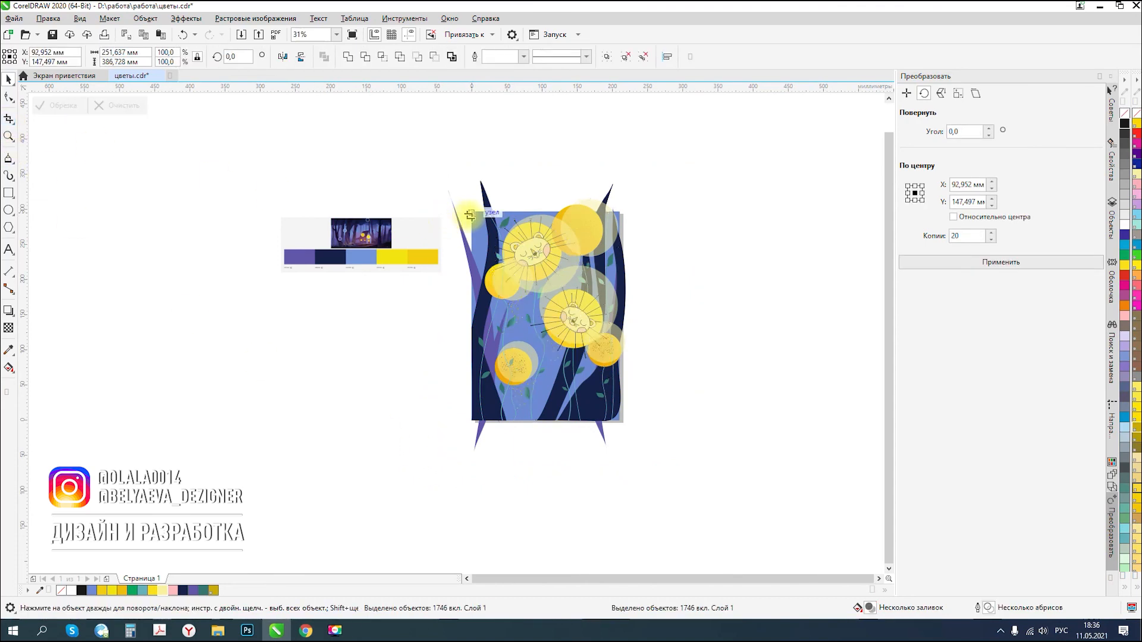
drag(472, 213, 619, 420)
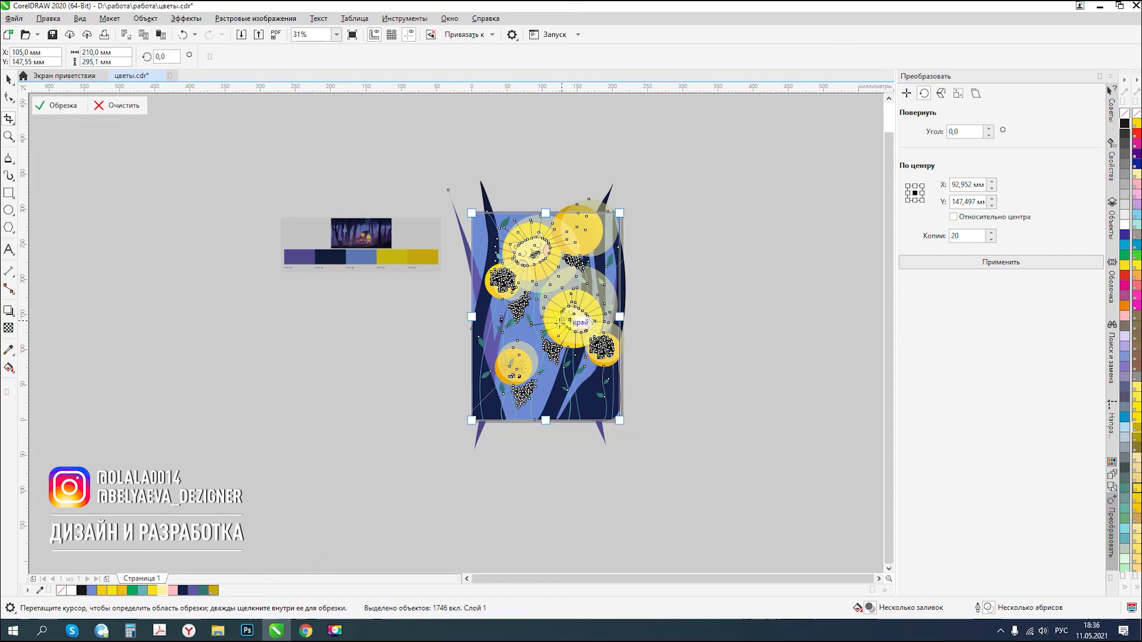
double_click(561, 320)
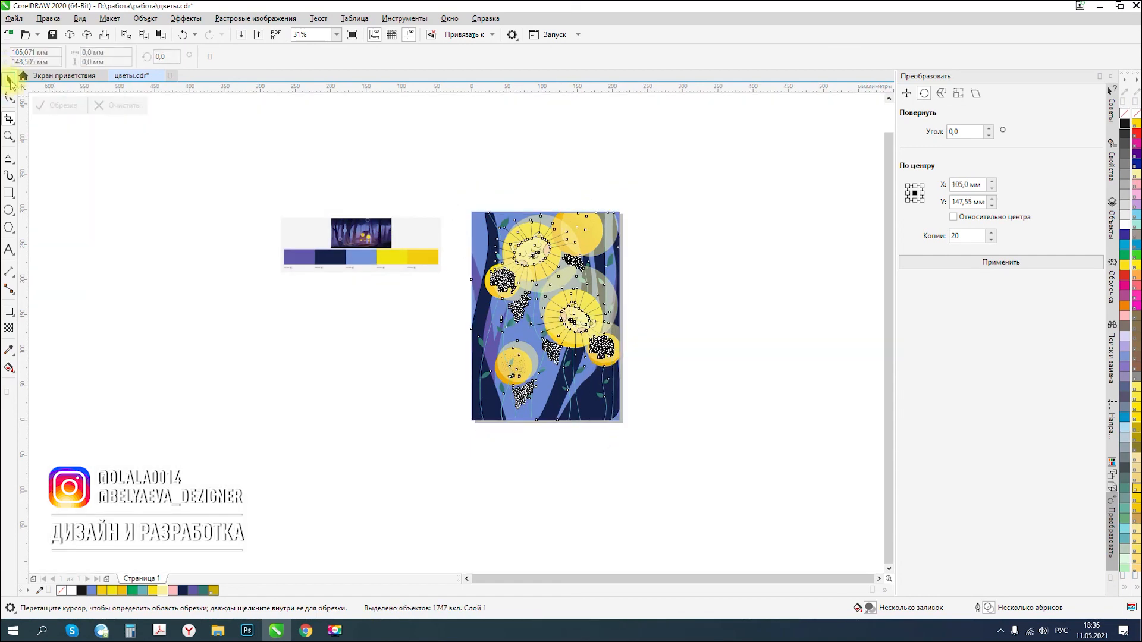
click(9, 79)
click(312, 373)
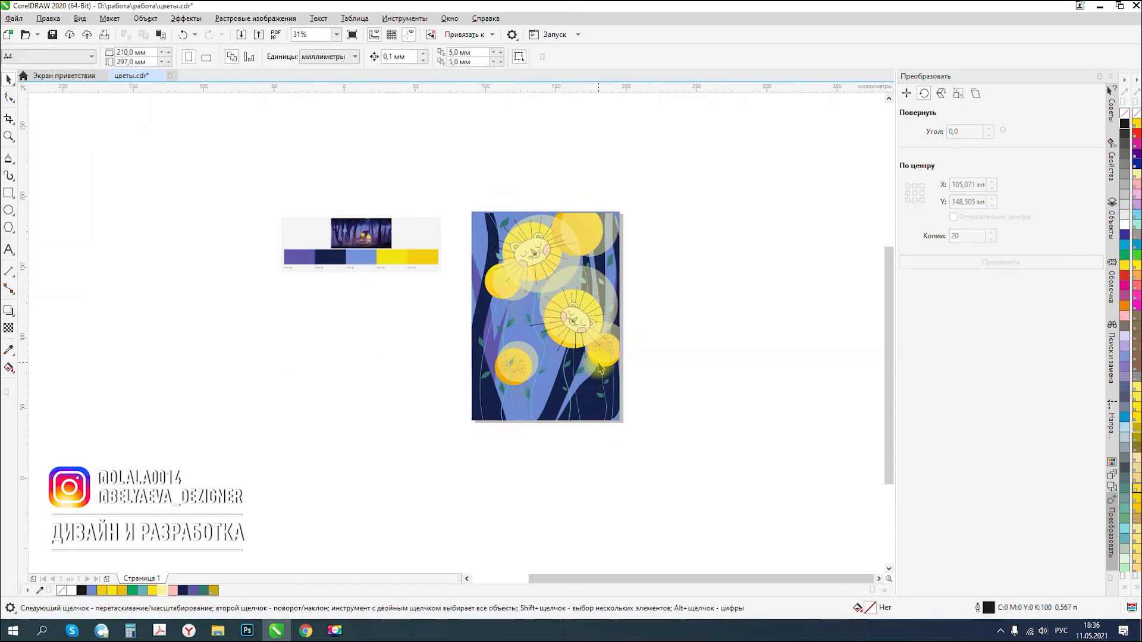
scroll(599, 364, up, 1)
drag(890, 280, 891, 254)
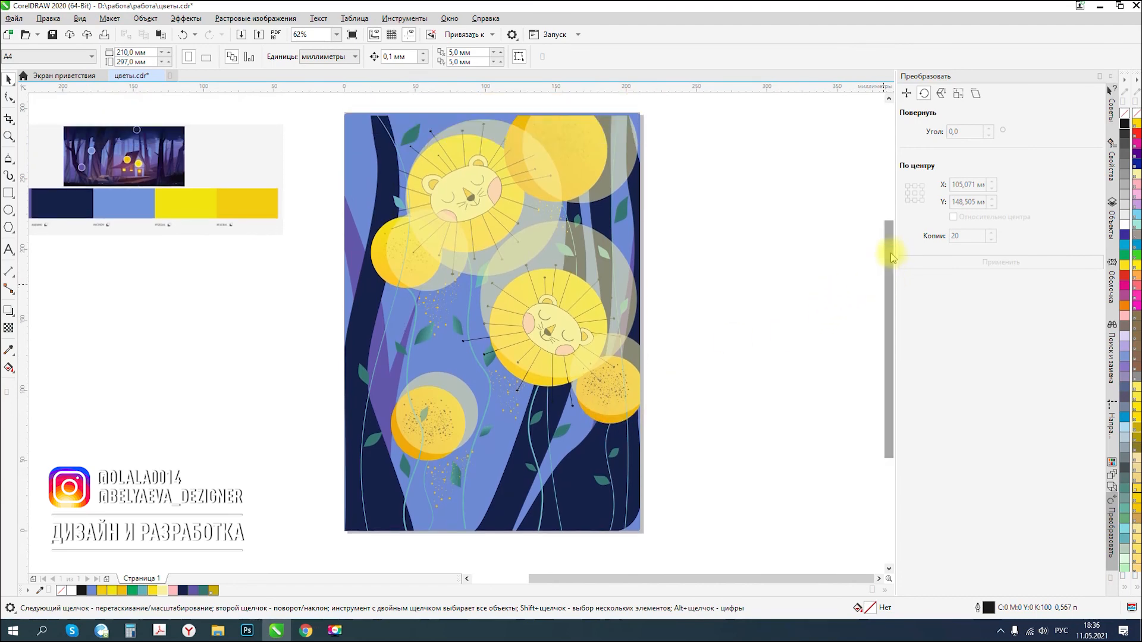